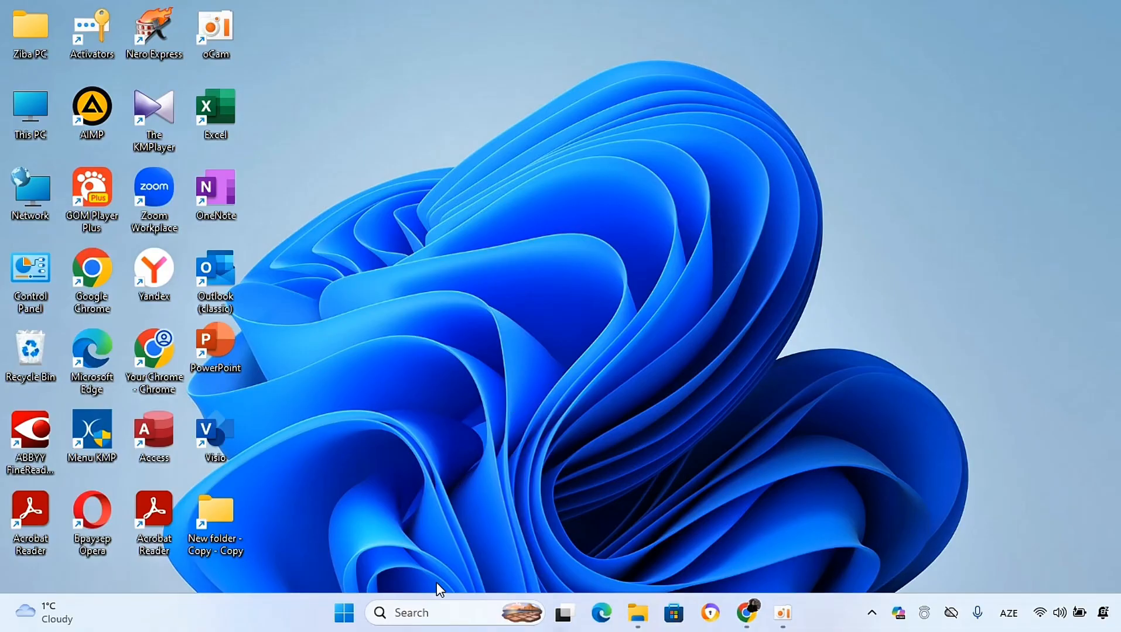
# Step: Launch Word from the Start menu, maximize its start window, and create a blank document
pyautogui.click(435, 613)
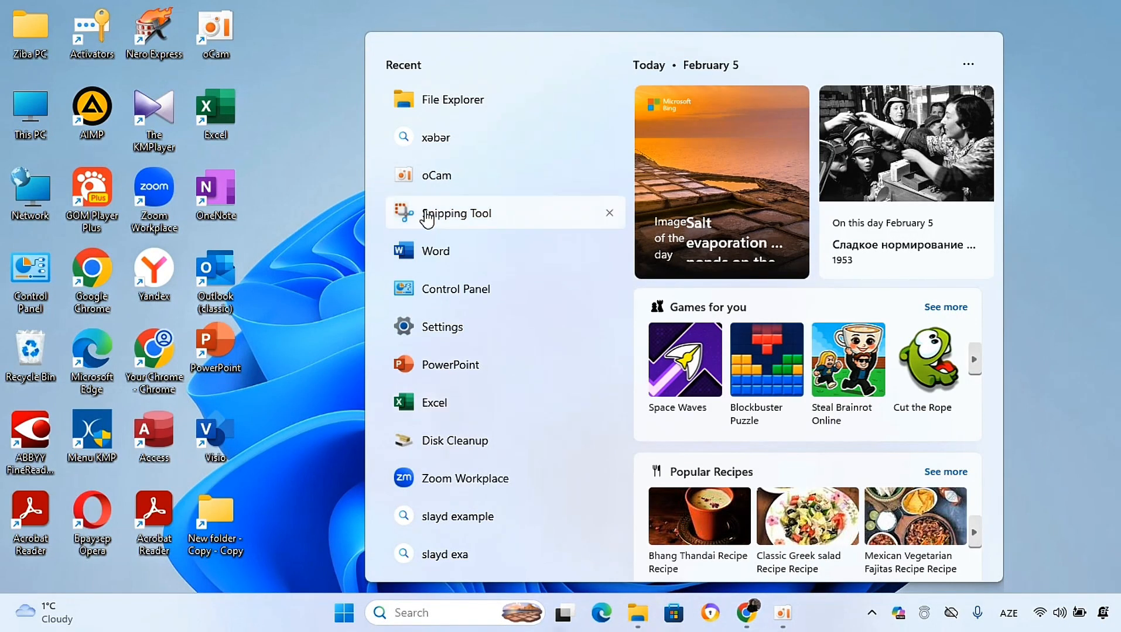
pyautogui.click(432, 253)
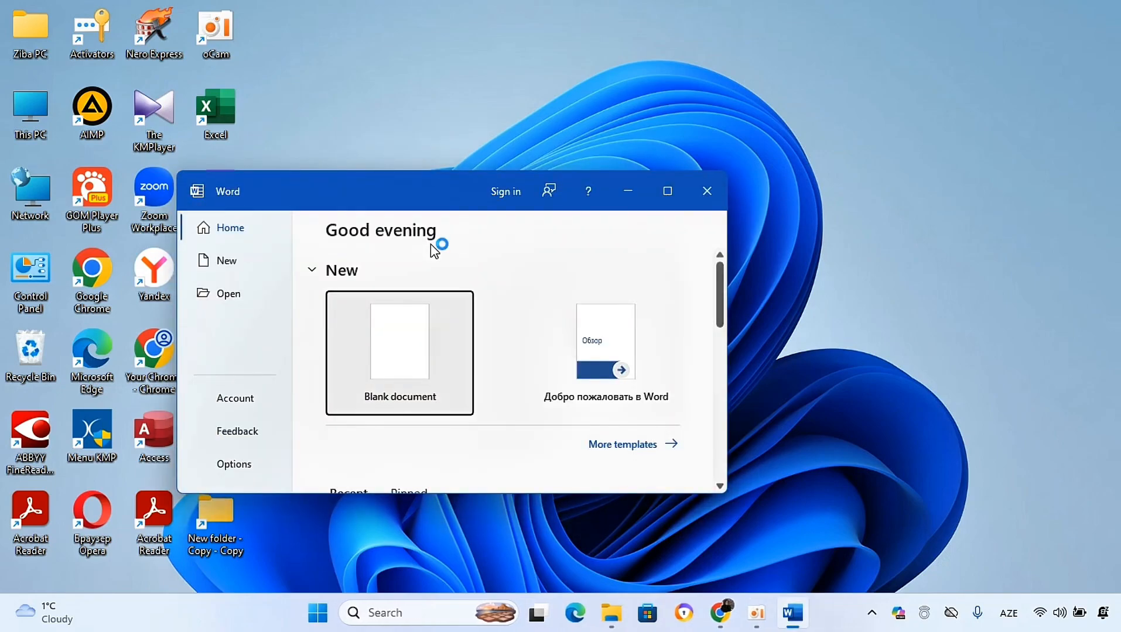
pyautogui.click(674, 189)
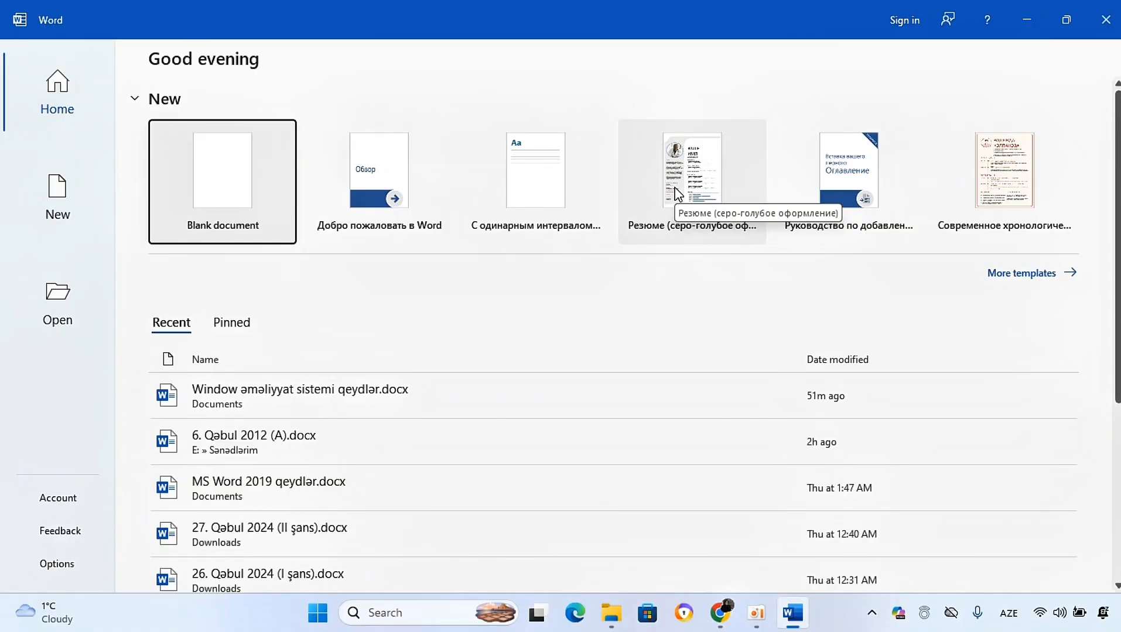
pyautogui.click(237, 171)
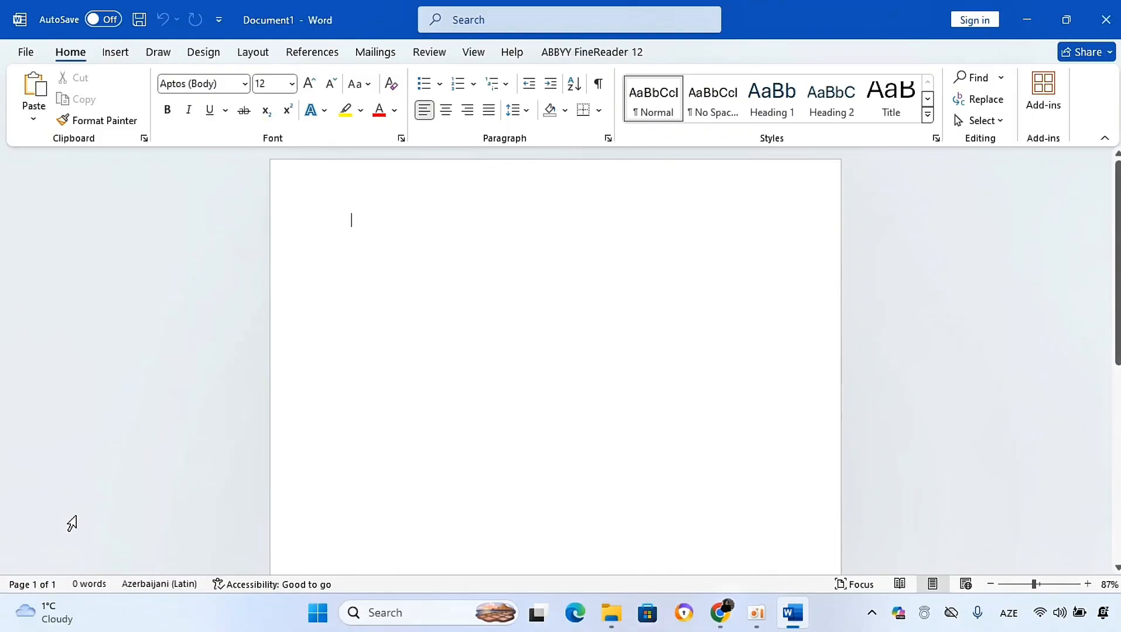
# Step: Open the Documents folder in File Explorer and close it again
pyautogui.moveTo(611, 613)
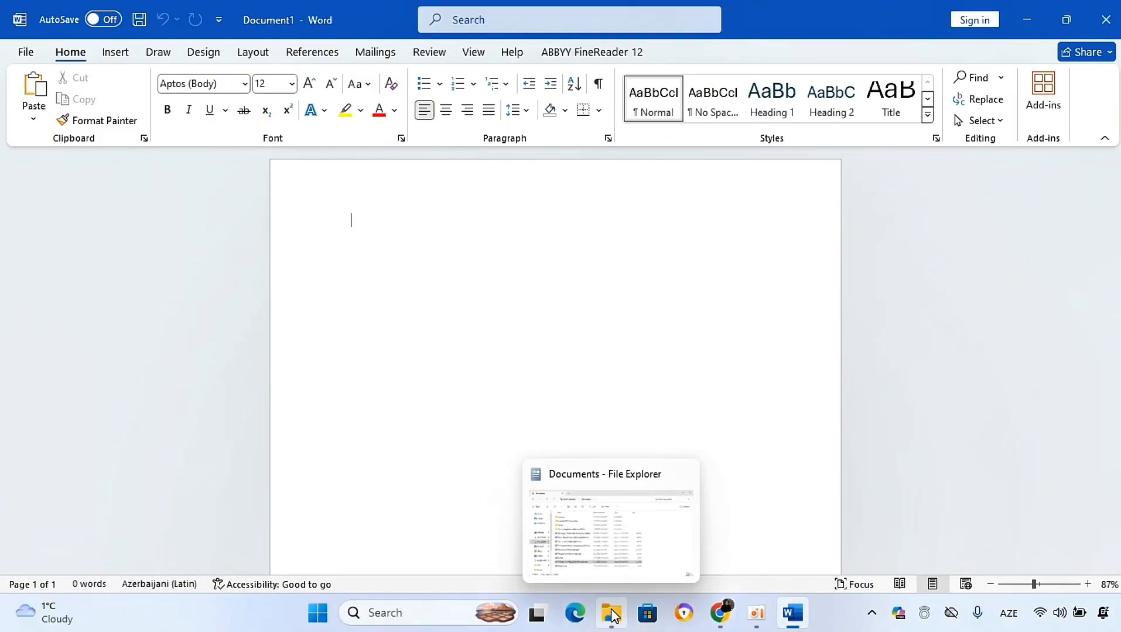
pyautogui.click(612, 578)
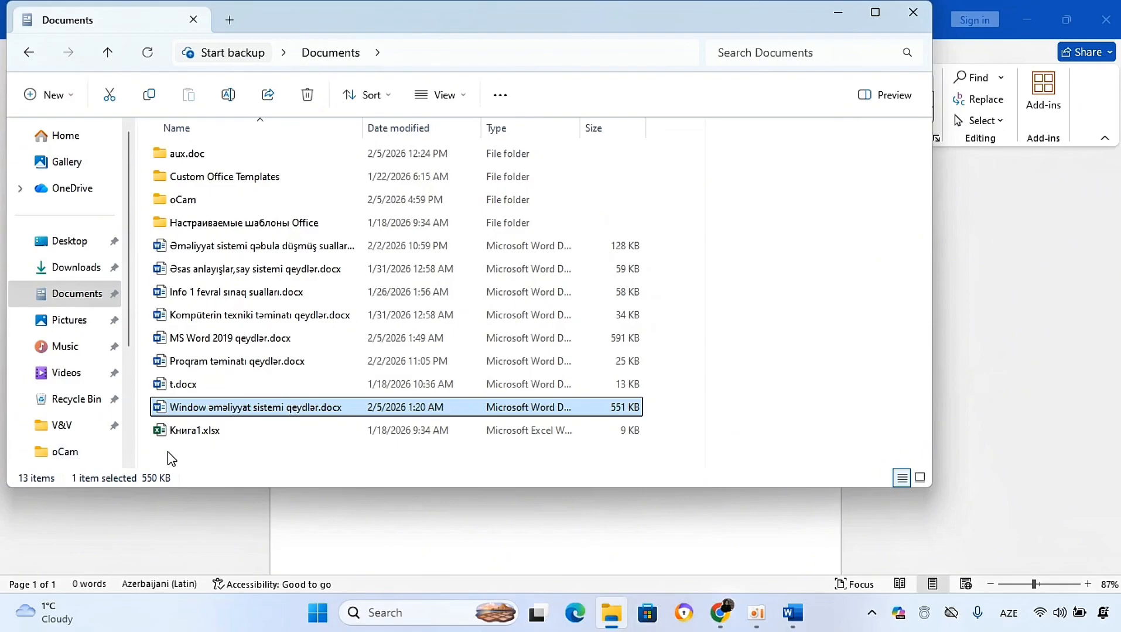
pyautogui.click(920, 12)
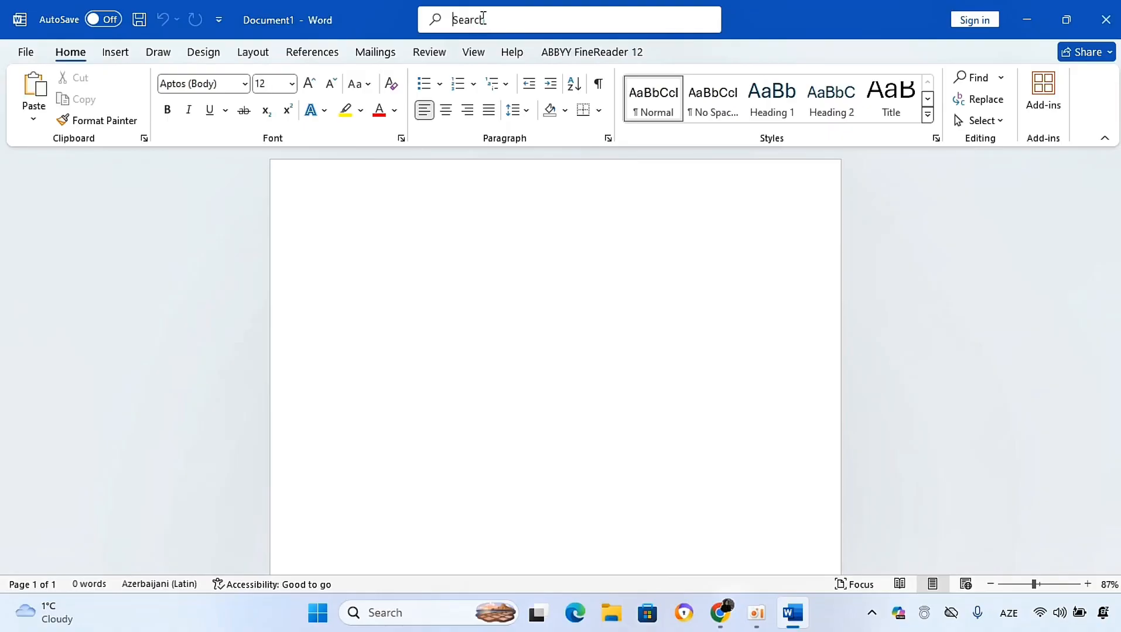
pyautogui.click(483, 22)
pyautogui.click(519, 292)
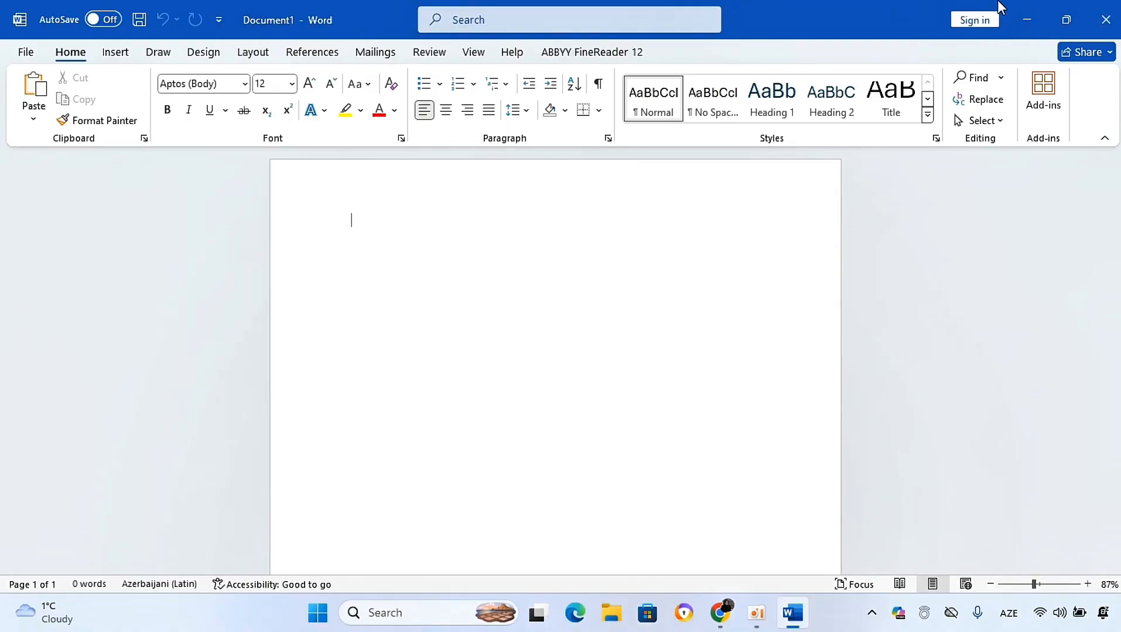
# Step: Demonstrate the Word window's minimize, restore down and maximize controls, ending with the window maximized
pyautogui.click(1026, 18)
pyautogui.moveTo(789, 625)
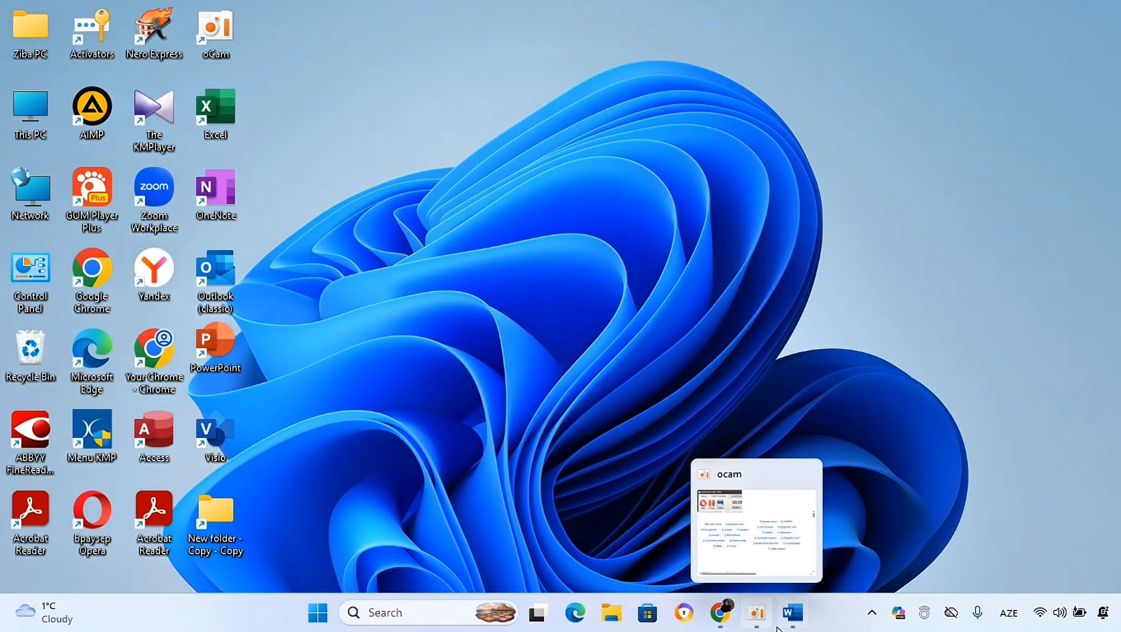
pyautogui.click(807, 560)
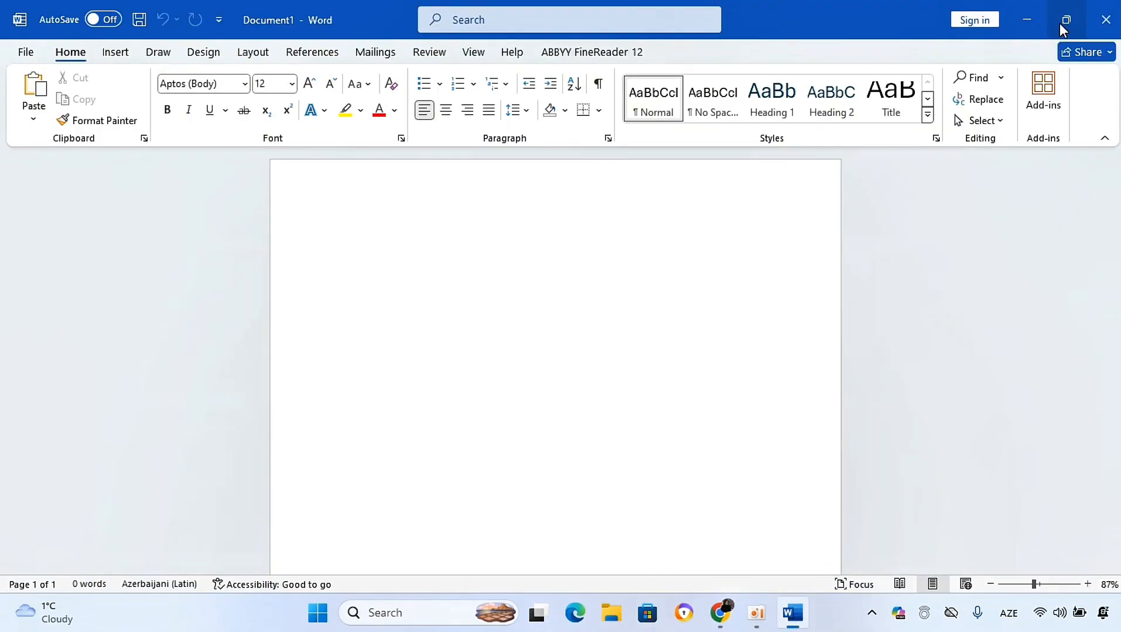
pyautogui.click(1048, 22)
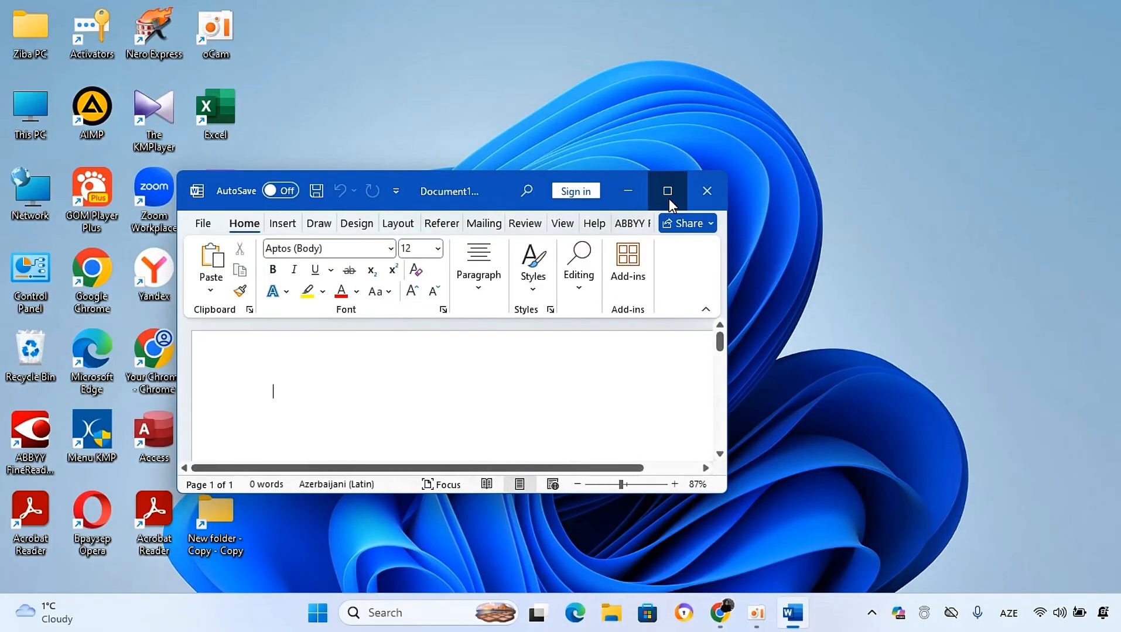
pyautogui.click(668, 194)
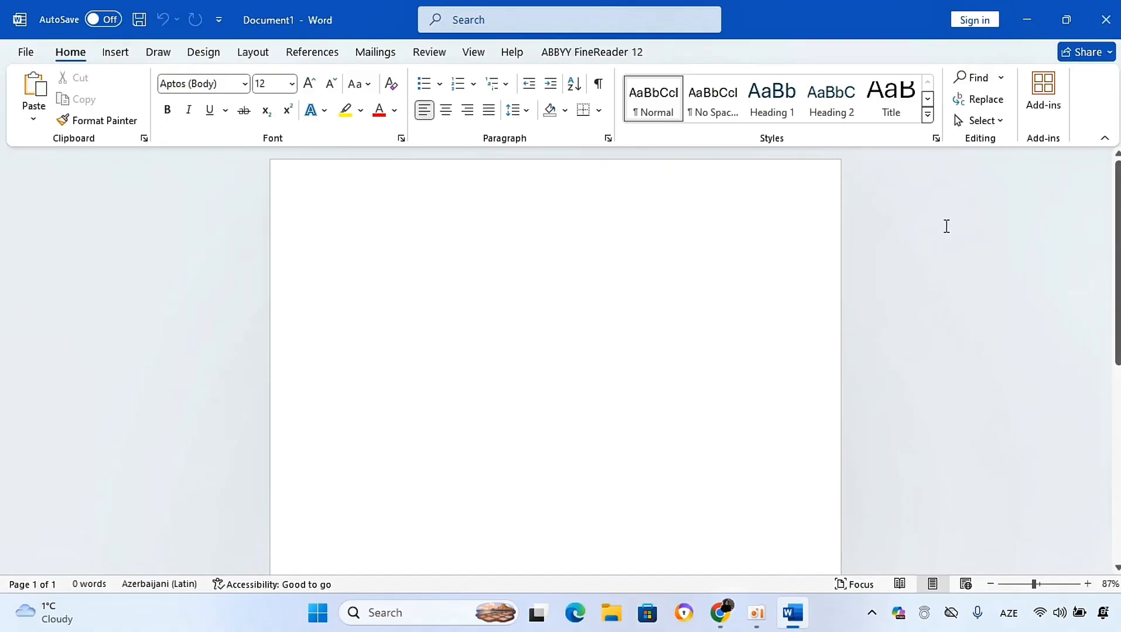
pyautogui.moveTo(1117, 253)
pyautogui.mouseDown()
pyautogui.moveTo(1118, 387)
pyautogui.moveTo(1119, 252)
pyautogui.mouseUp()
pyautogui.moveTo(1119, 291)
pyautogui.mouseDown()
pyautogui.moveTo(1119, 494)
pyautogui.moveTo(1108, 381)
pyautogui.moveTo(1119, 288)
pyautogui.mouseUp()
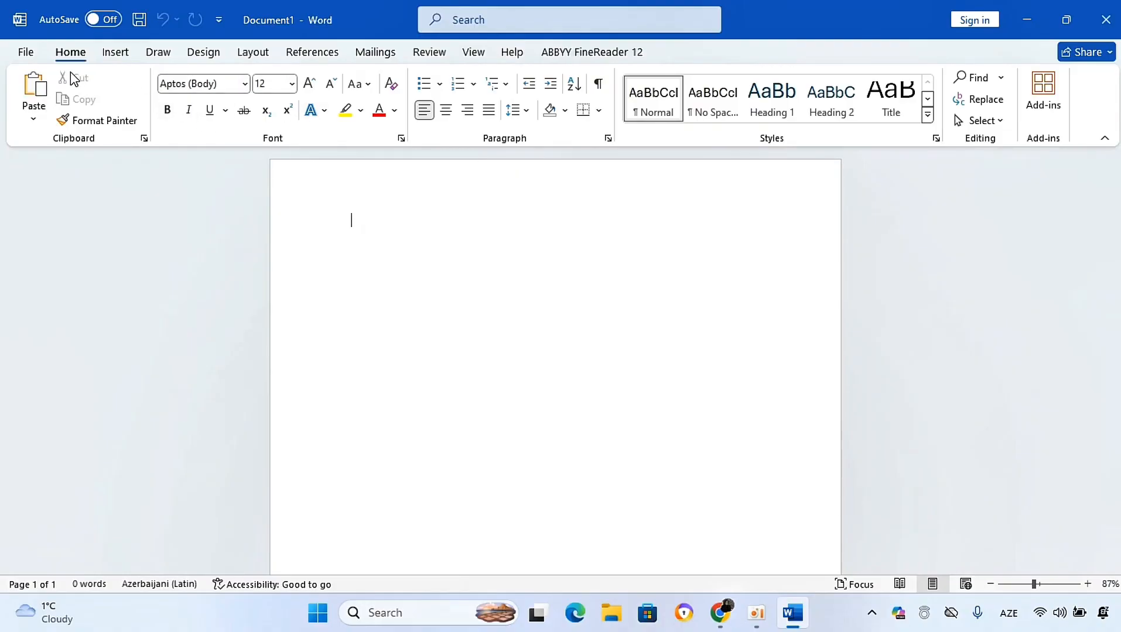
# Step: Open the File backstage view and return to the document
pyautogui.click(32, 54)
pyautogui.click(26, 53)
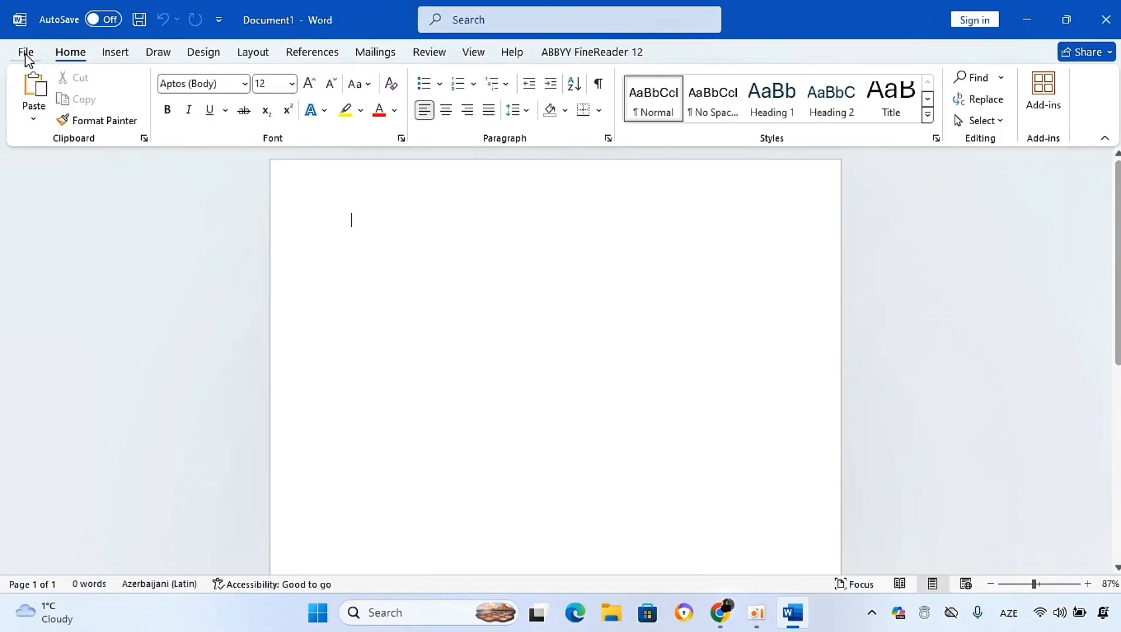
pyautogui.click(28, 53)
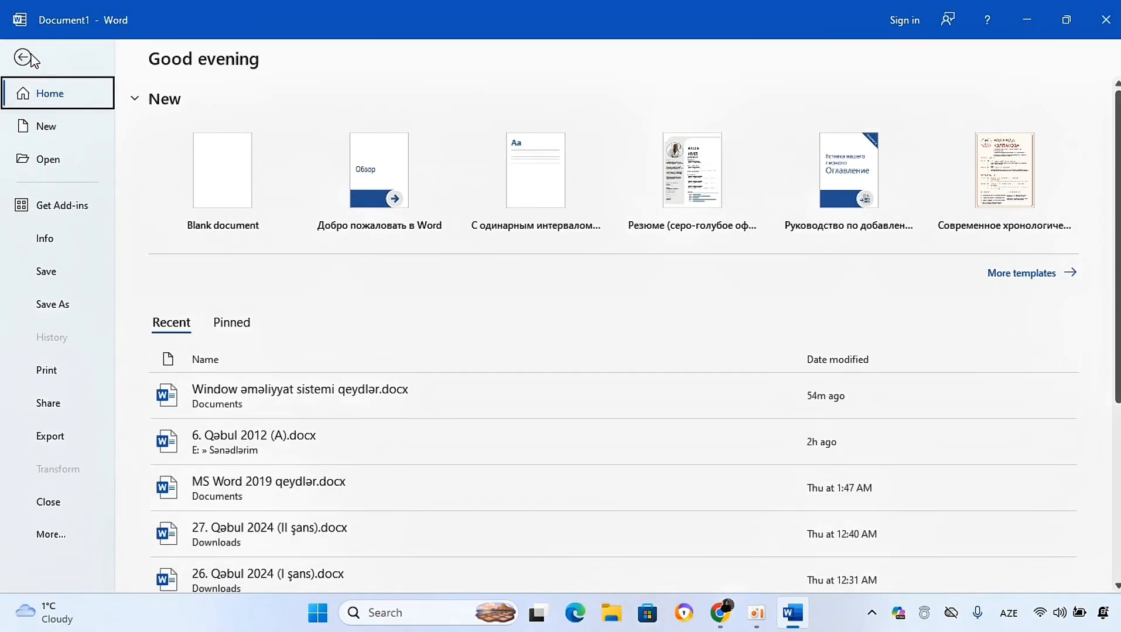
pyautogui.click(29, 56)
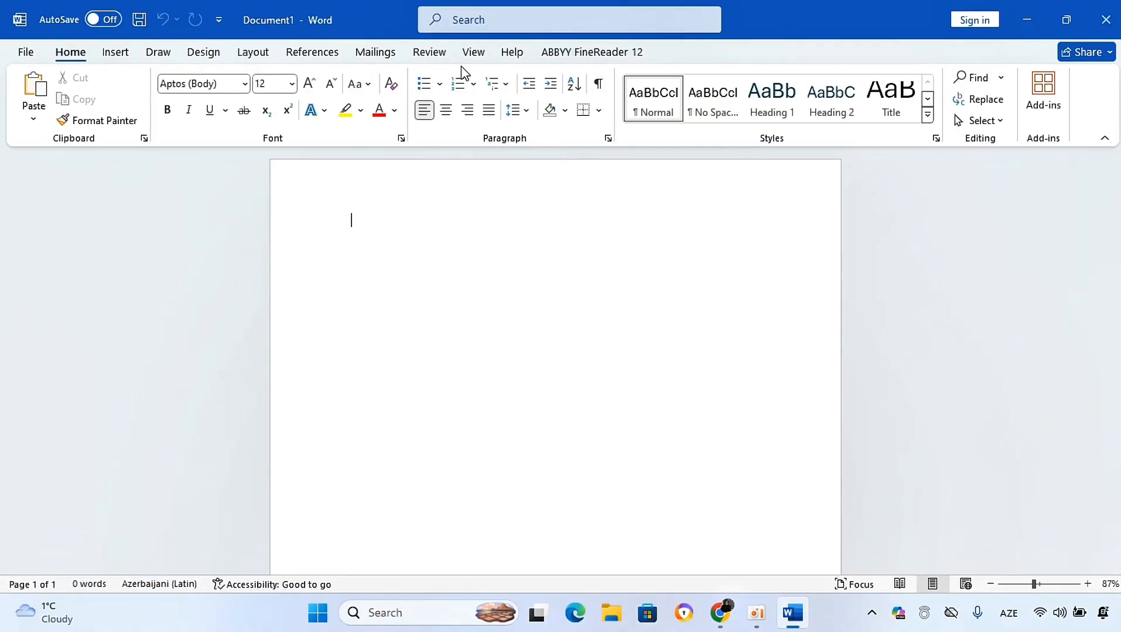
# Step: Browse the Insert, Review and View ribbon tabs, returning to Home
pyautogui.click(116, 53)
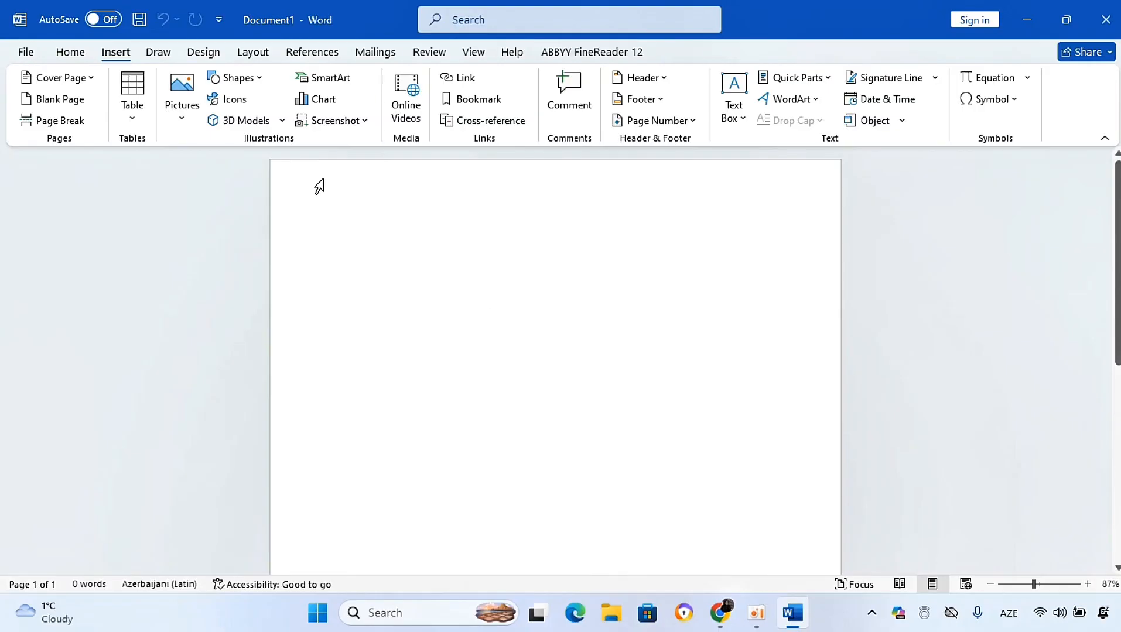
pyautogui.click(437, 56)
pyautogui.click(473, 56)
pyautogui.click(432, 55)
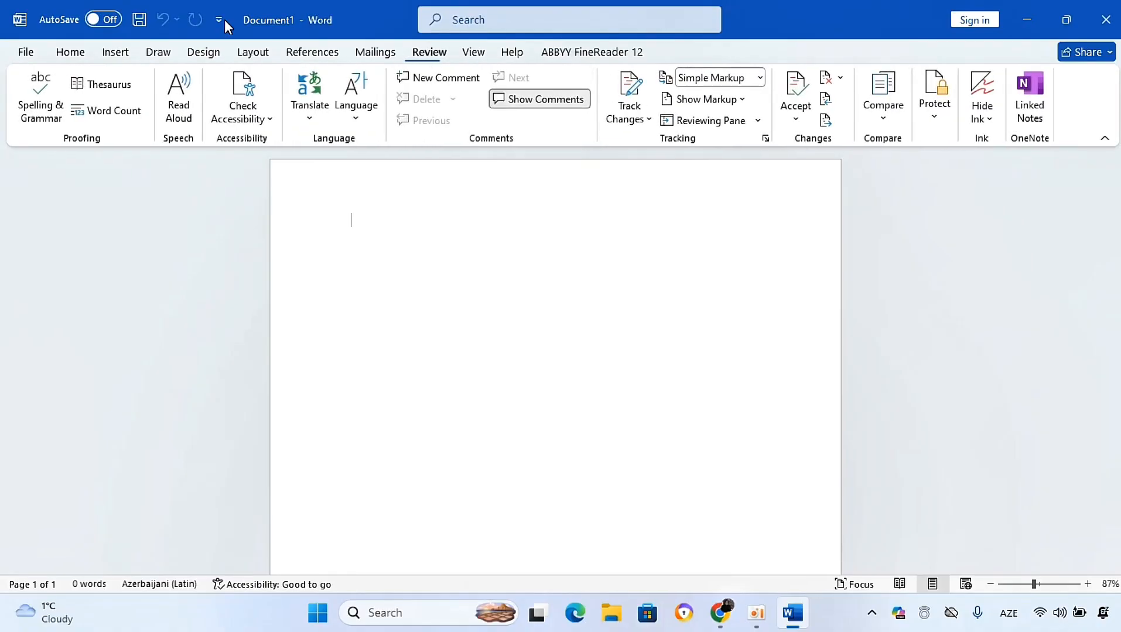
pyautogui.click(64, 55)
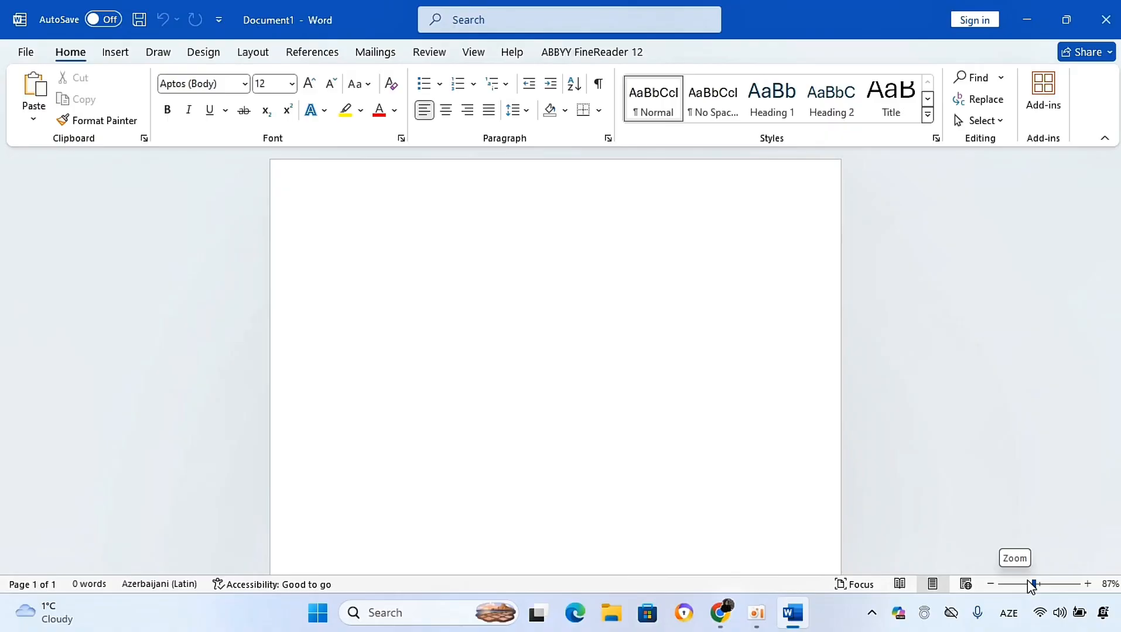
# Step: Set the document zoom to 100%
pyautogui.moveTo(1033, 585); pyautogui.dragTo(1028, 586)
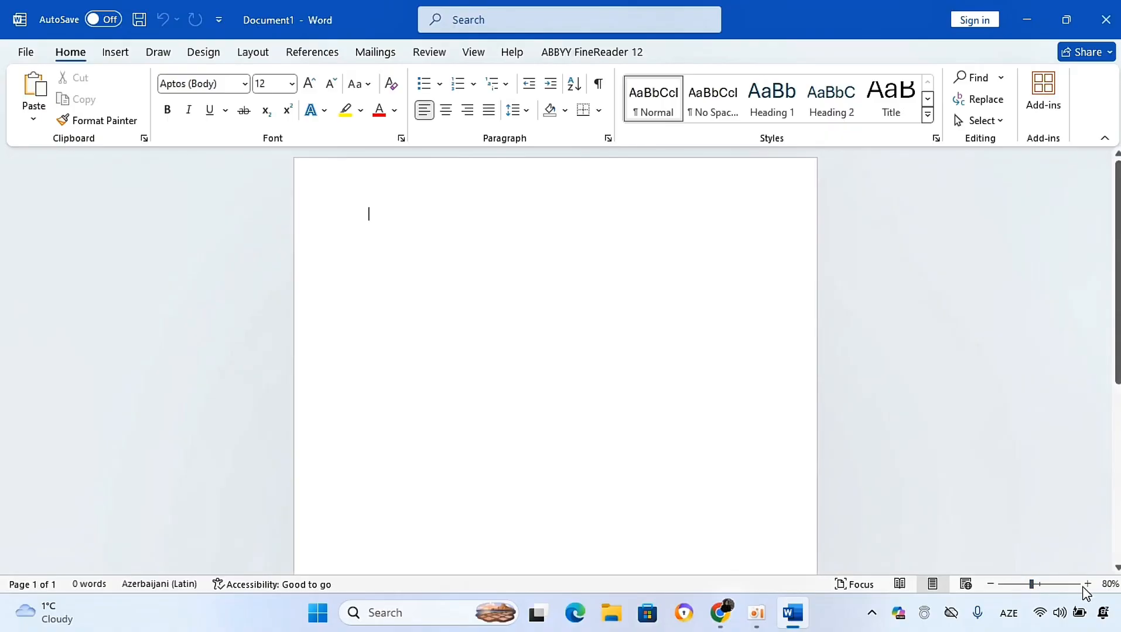
pyautogui.moveTo(1032, 588)
pyautogui.mouseDown()
pyautogui.moveTo(1089, 591)
pyautogui.moveTo(983, 592)
pyautogui.moveTo(1031, 592)
pyautogui.mouseUp()
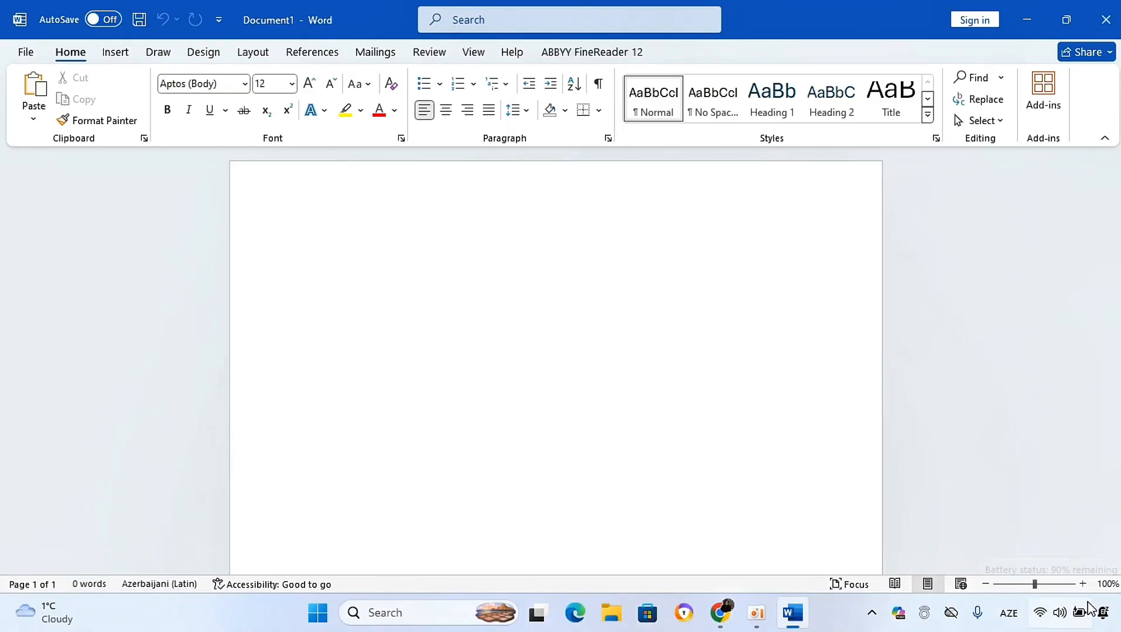
# Step: Open the File backstage view and switch between the Recent and Pinned document lists
pyautogui.moveTo(1088, 603)
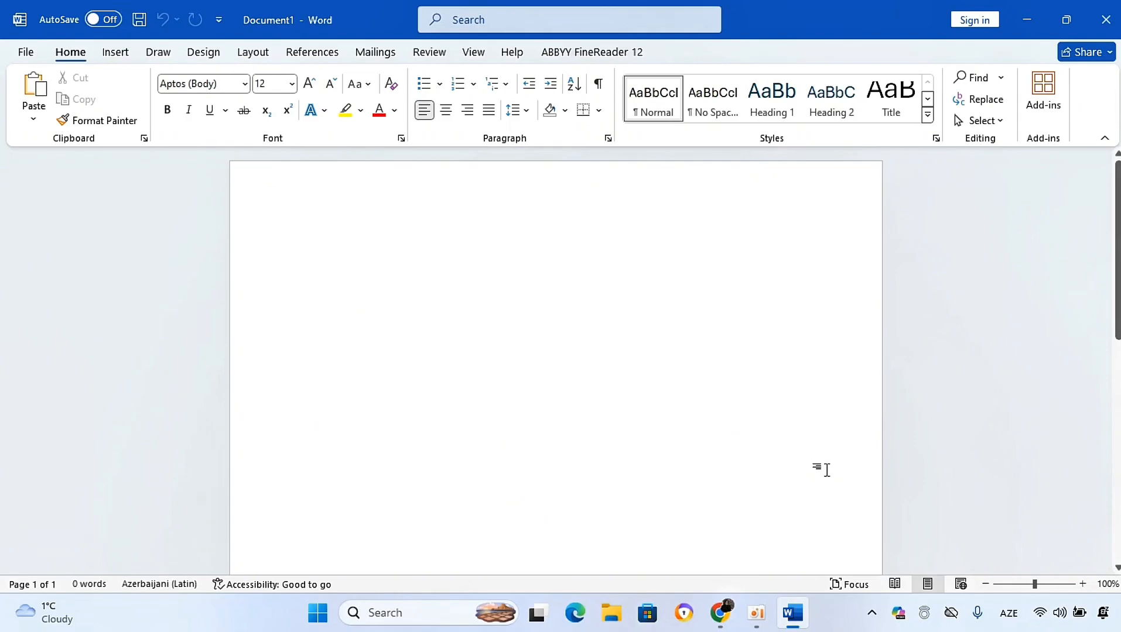
pyautogui.click(23, 52)
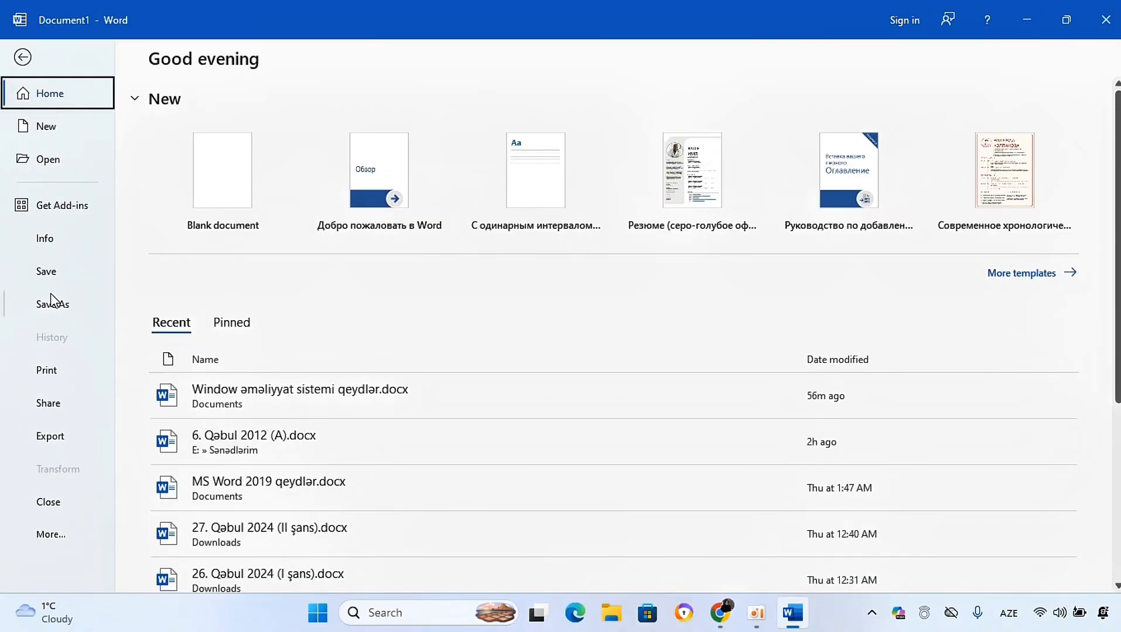
pyautogui.click(56, 549)
pyautogui.click(62, 561)
pyautogui.scroll(-4, 1116, 246)
pyautogui.scroll(4, 271, 354)
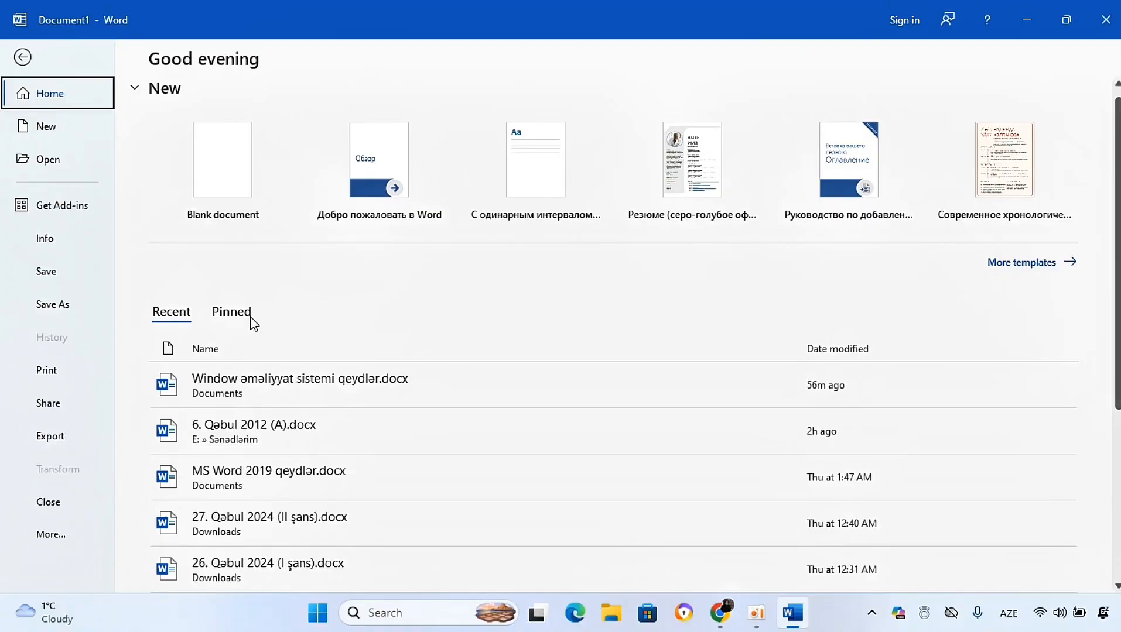
pyautogui.click(250, 316)
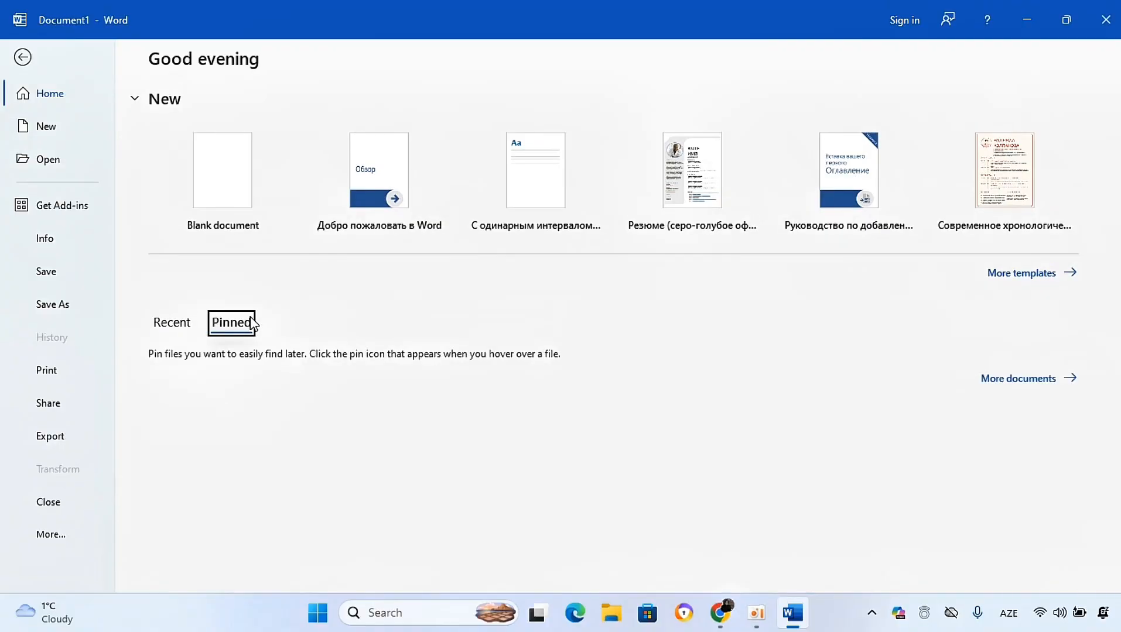
pyautogui.click(172, 331)
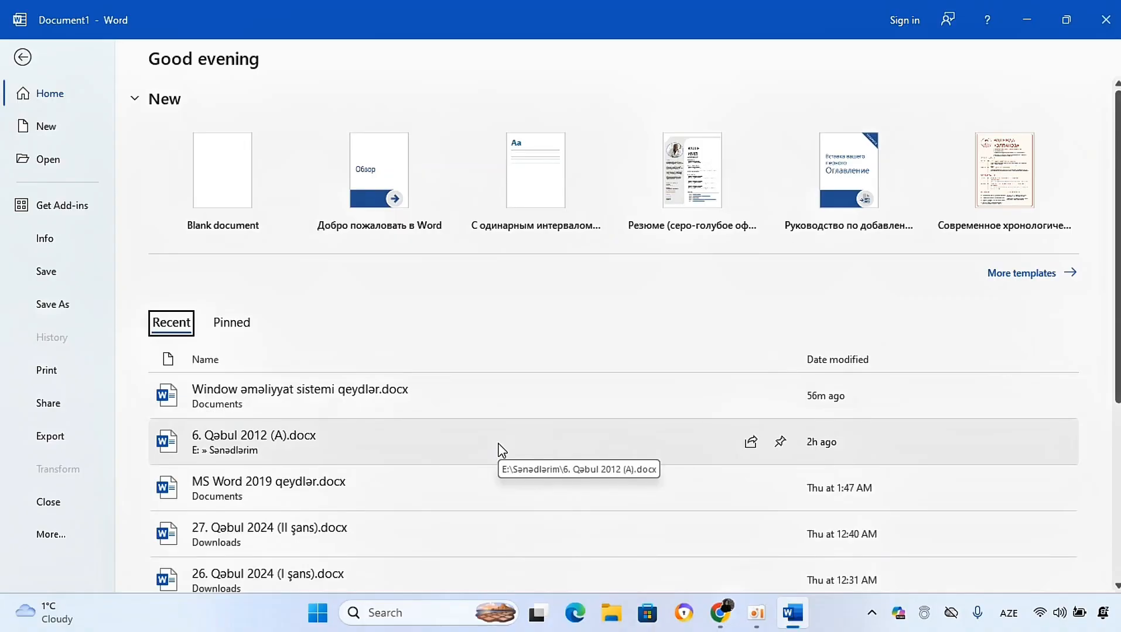
# Step: Pin 6. Qabul 2012 (A).docx in the recent documents list
pyautogui.click(779, 443)
pyautogui.scroll(-4, 776, 448)
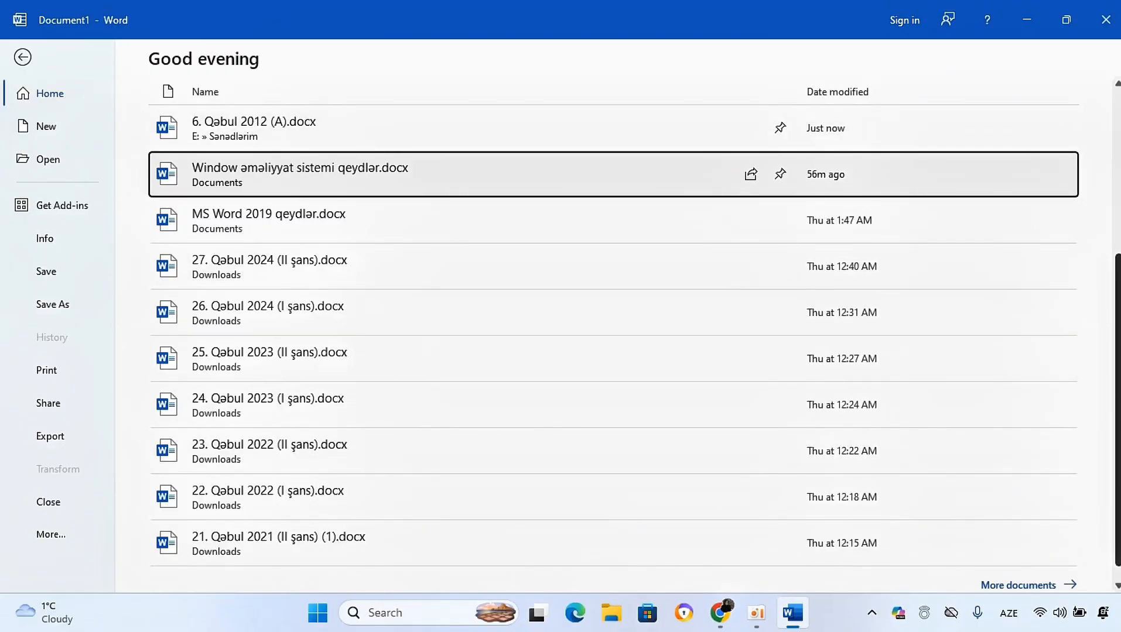
pyautogui.scroll(5, 1118, 363)
pyautogui.scroll(-5, 453, 308)
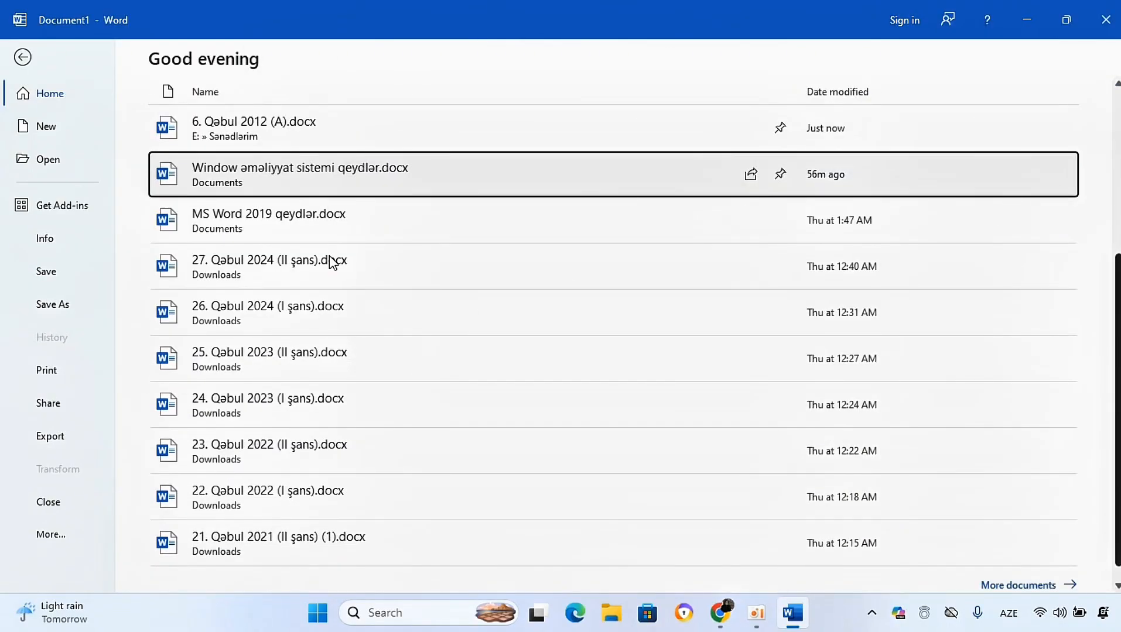
pyautogui.scroll(3, 333, 258)
pyautogui.scroll(3, 518, 250)
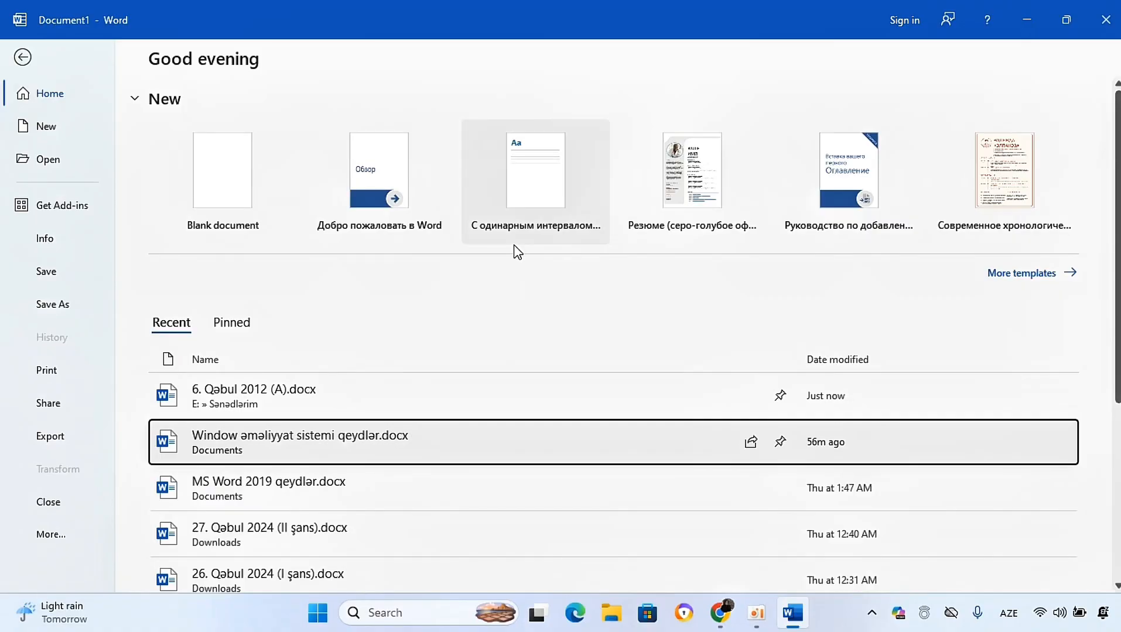
# Step: Switch between the Pinned and Recent lists to check the pinned document
pyautogui.click(231, 326)
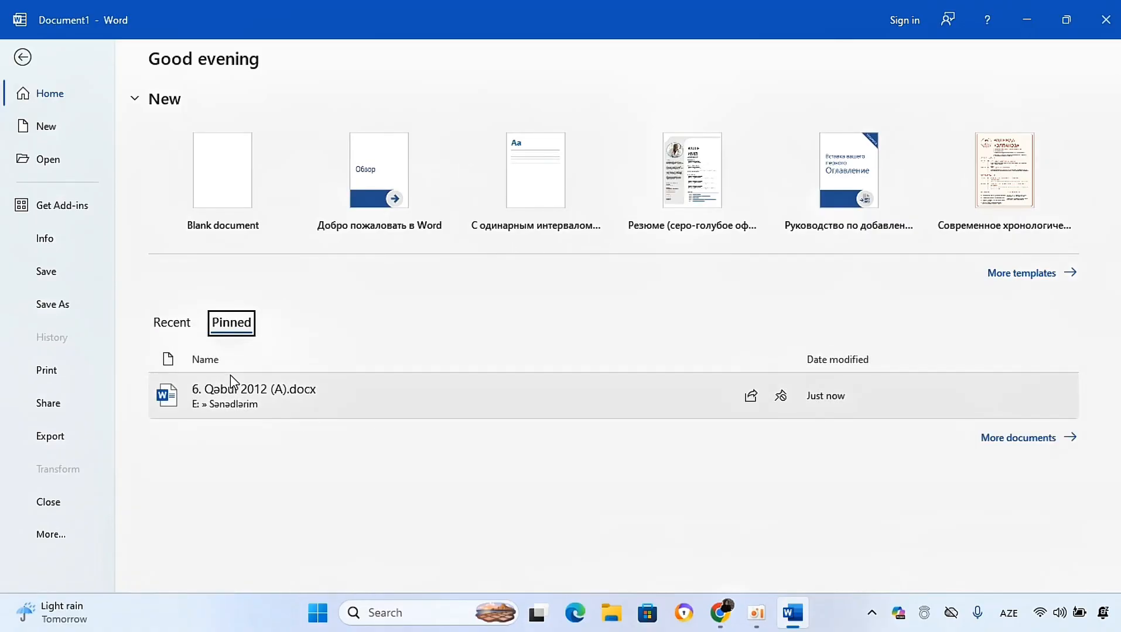
pyautogui.click(182, 330)
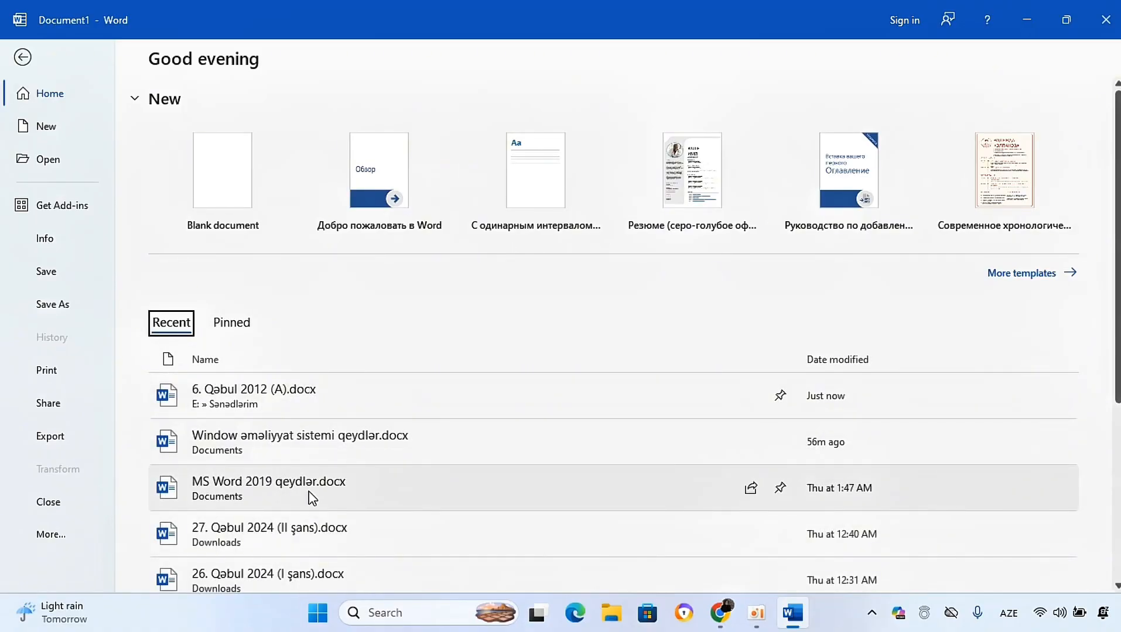
pyautogui.click(216, 331)
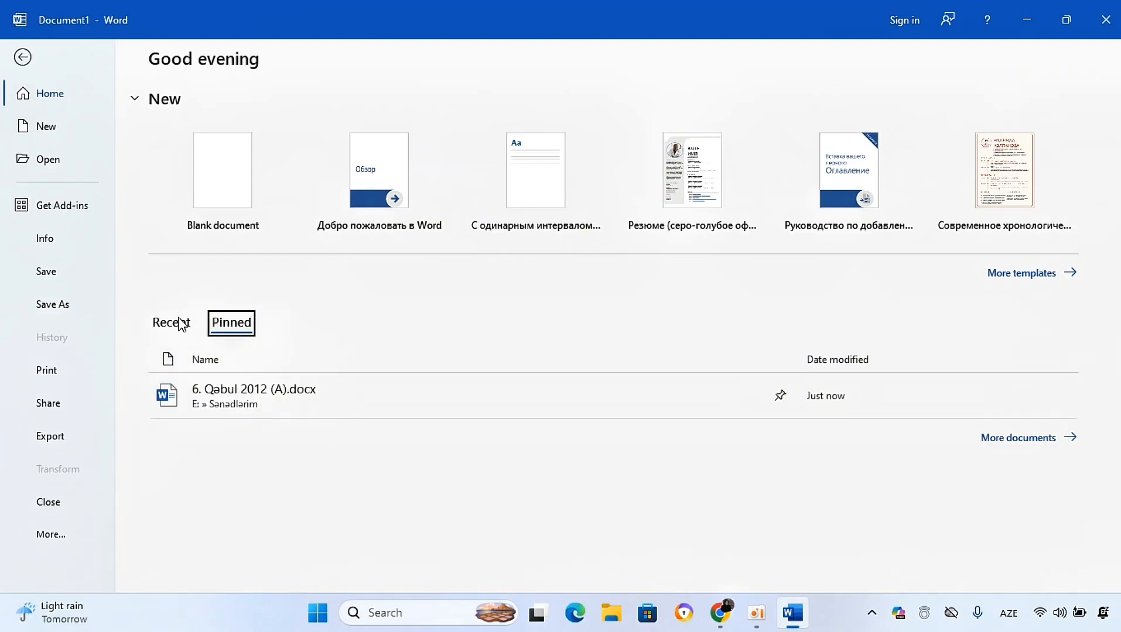
pyautogui.click(182, 323)
# Step: Browse the Open page, then open the Office Add-ins store and close it
pyautogui.click(49, 170)
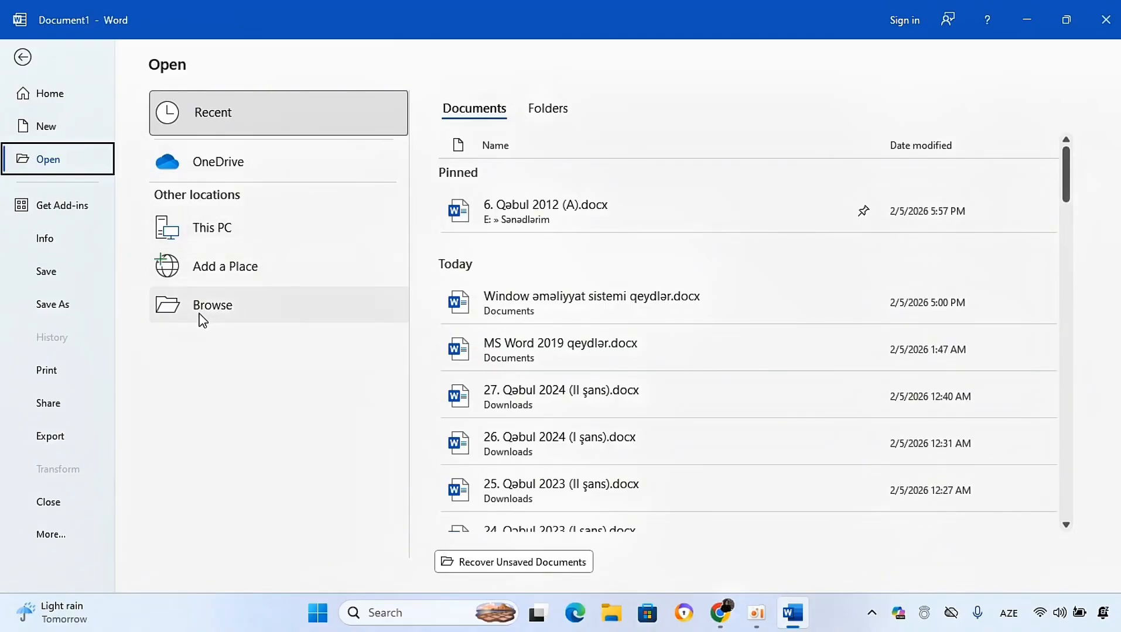
pyautogui.click(83, 213)
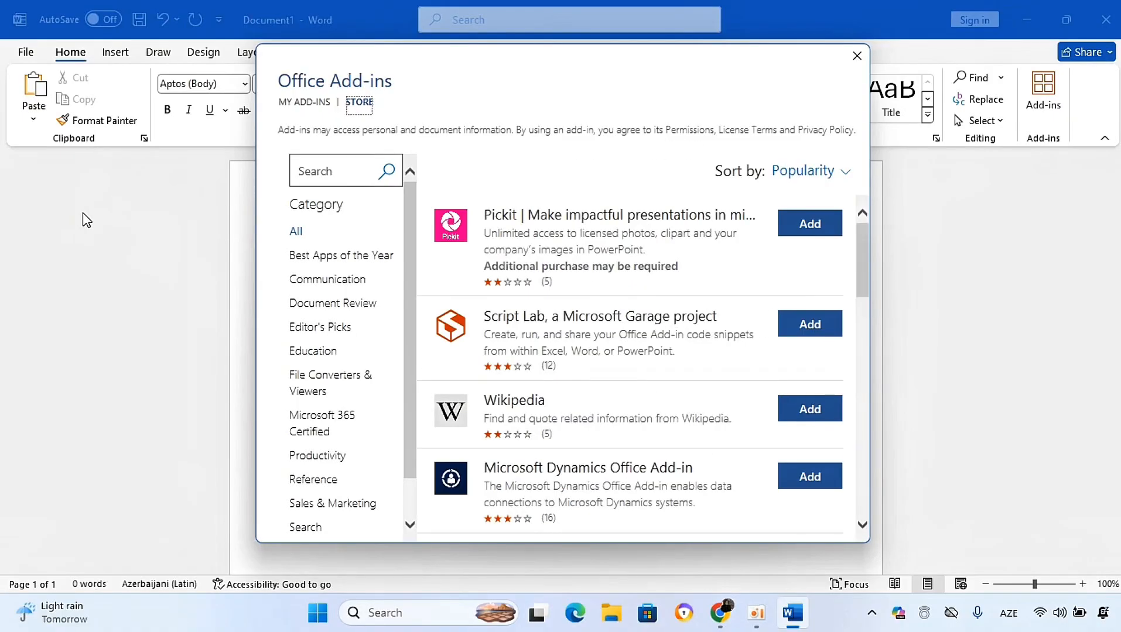
pyautogui.click(856, 55)
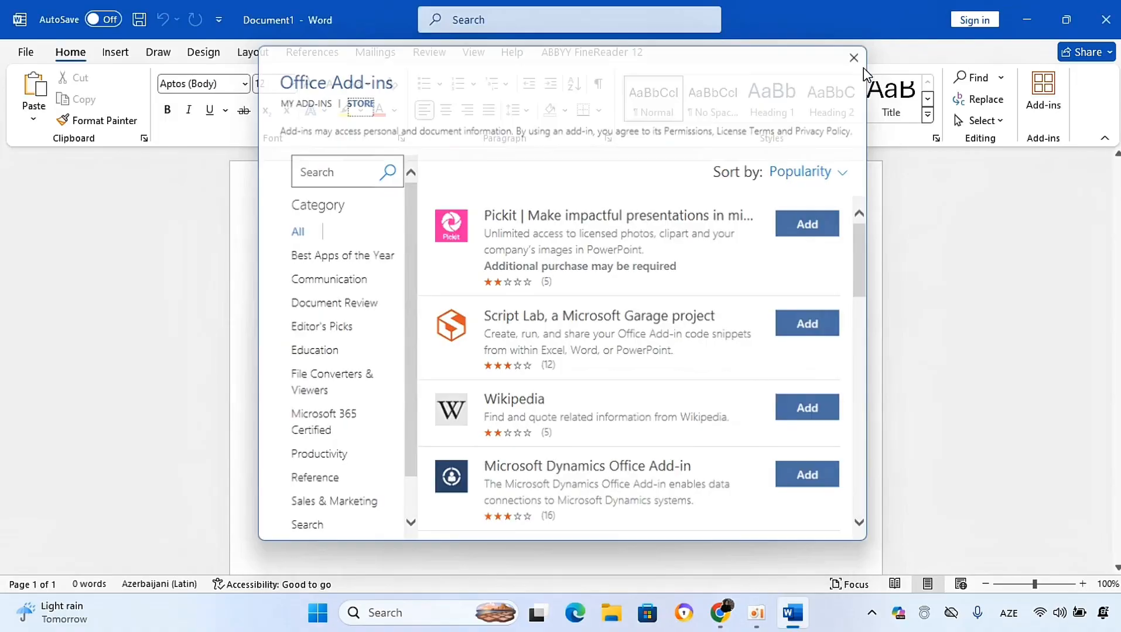
# Step: Open the File backstage Info page and look through the Protect Document options
pyautogui.click(26, 53)
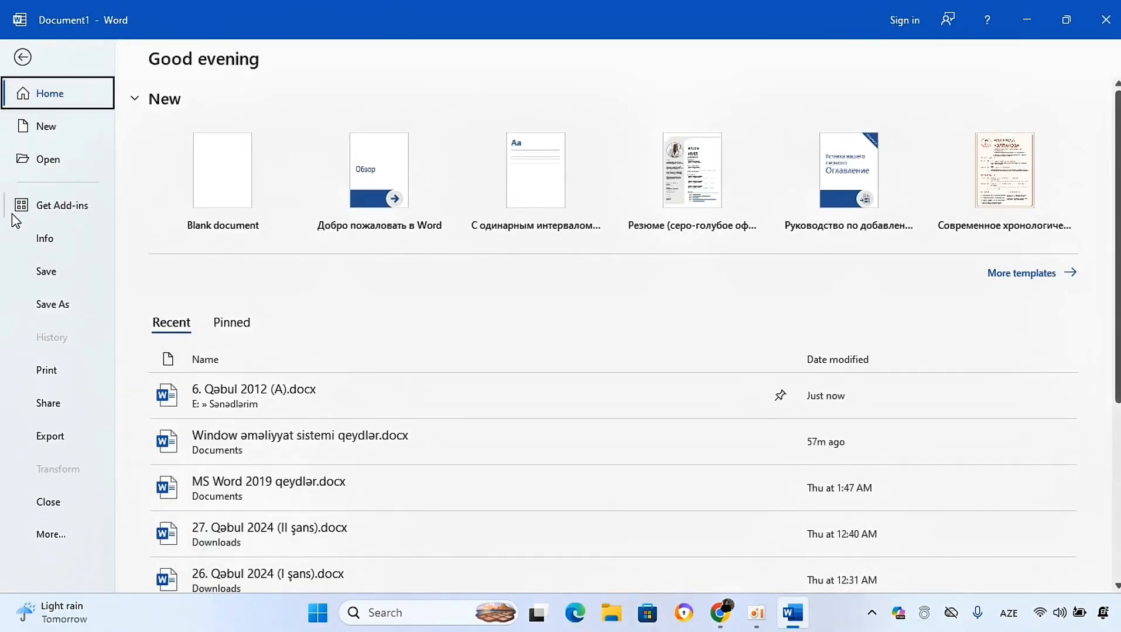
pyautogui.click(42, 248)
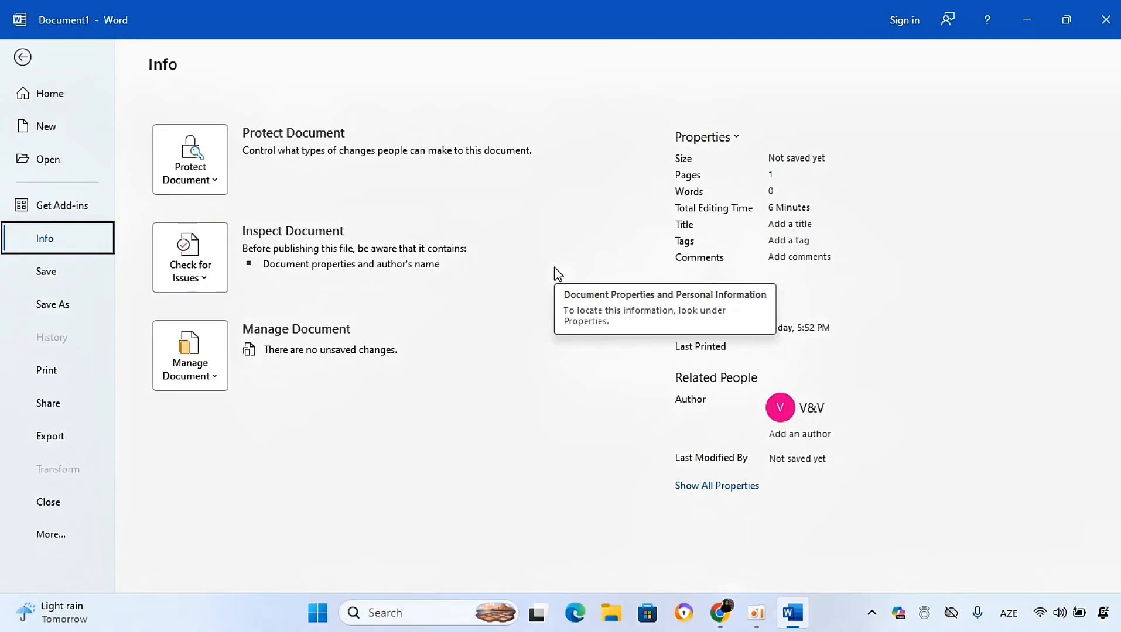
pyautogui.click(204, 151)
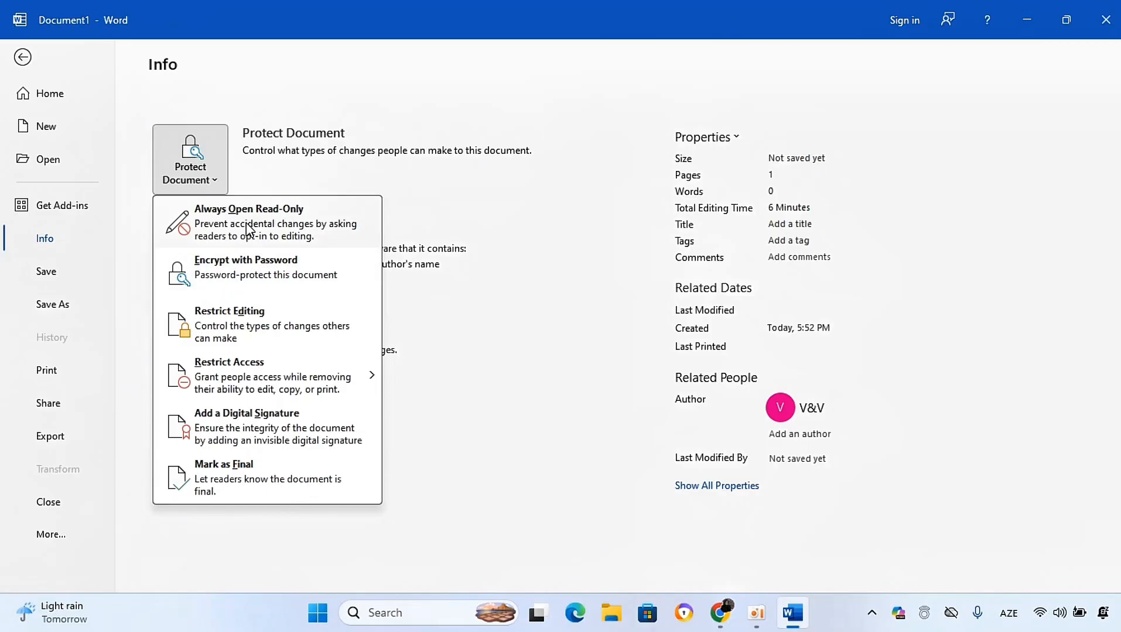
pyautogui.press('Escape')
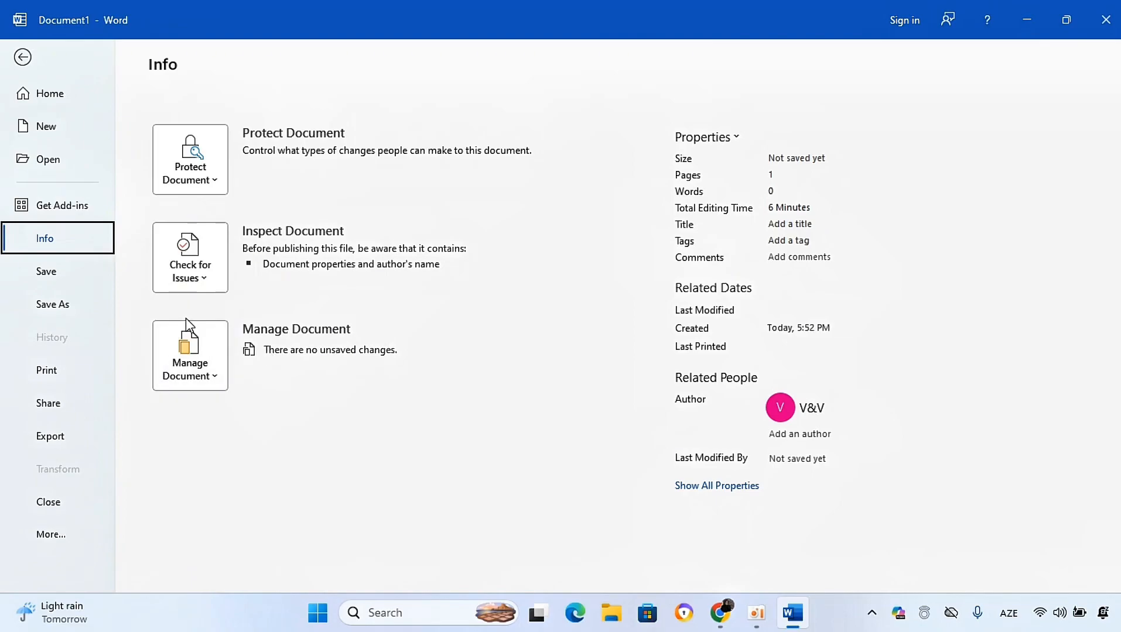
# Step: Look through the Manage Document options on the Info page, closing the menu each time
pyautogui.click(196, 360)
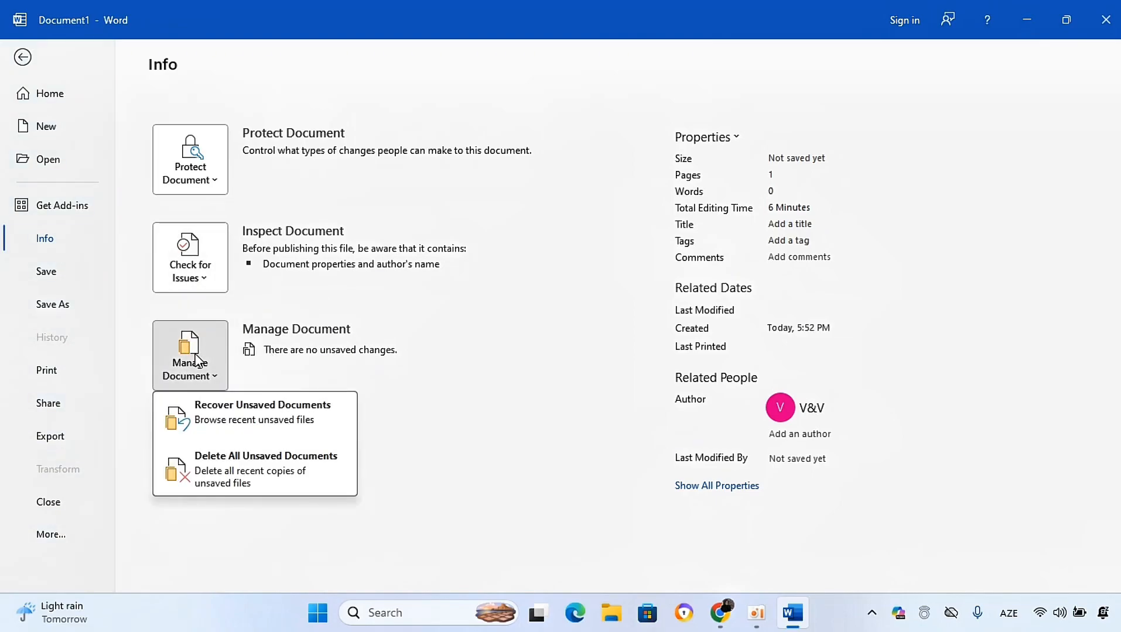
pyautogui.click(218, 283)
pyautogui.press('Escape')
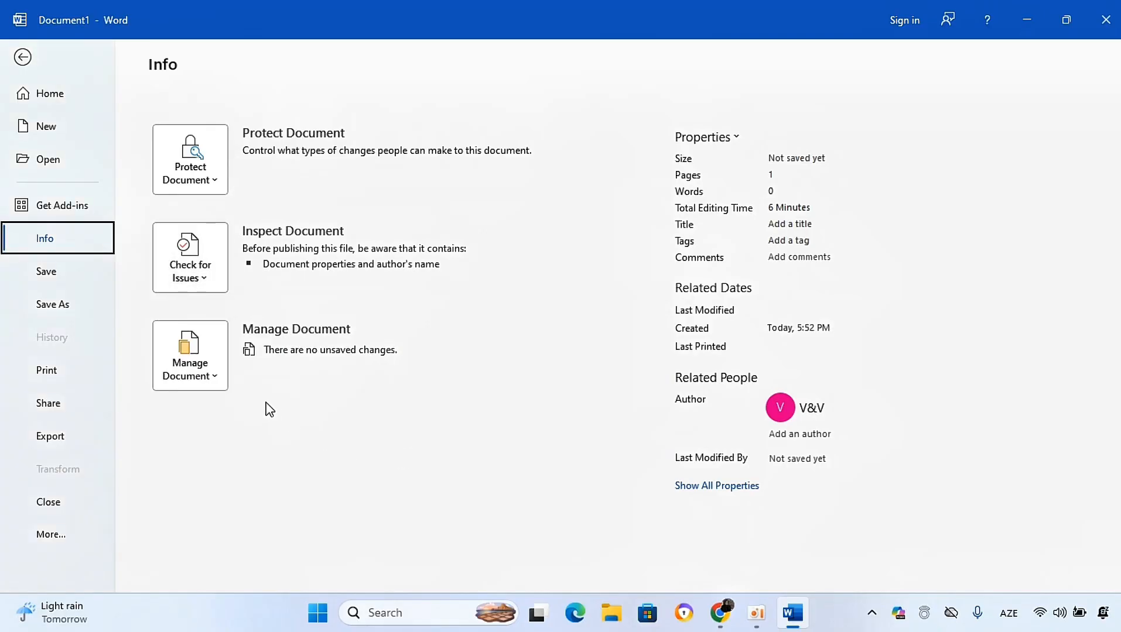
pyautogui.click(180, 382)
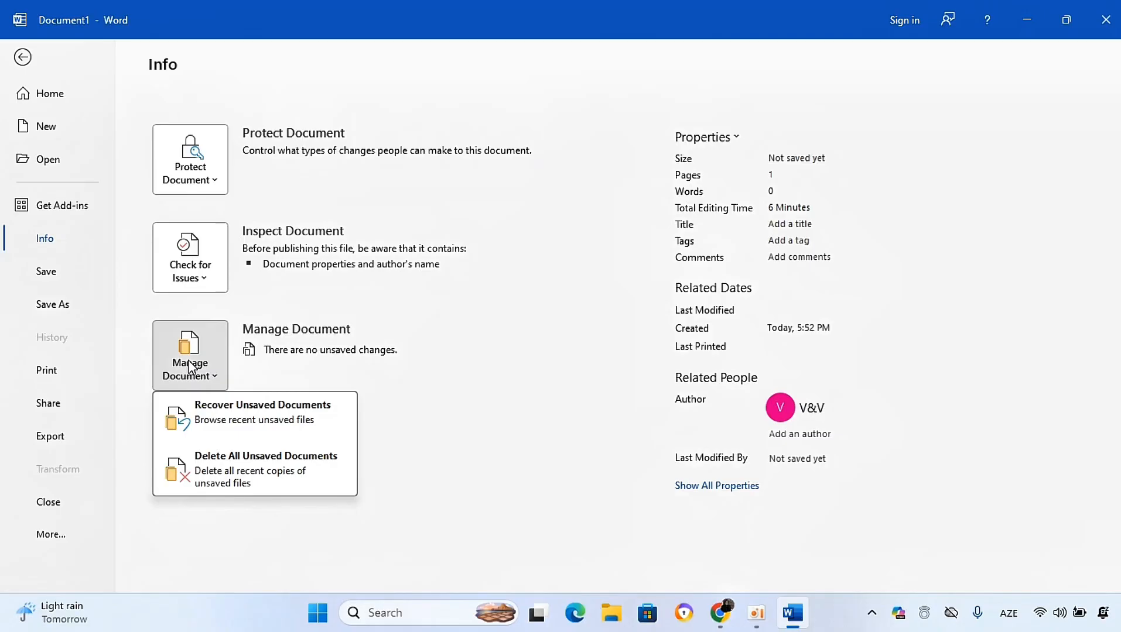
pyautogui.press('Escape')
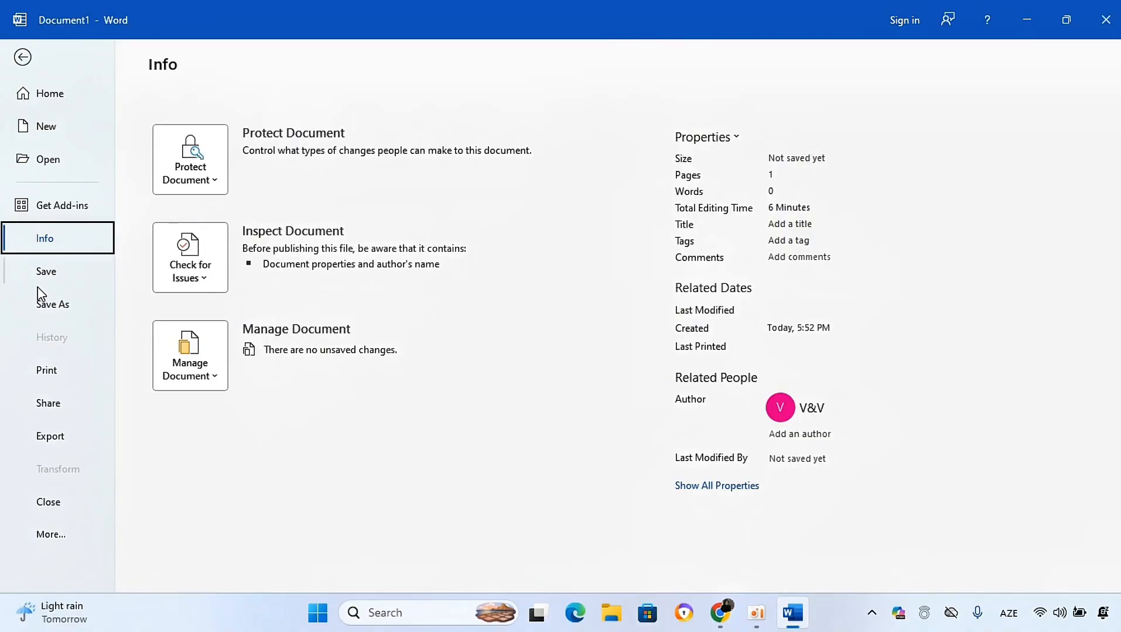
# Step: Browse the Save As and Print pages, including the print range options, and return to the document
pyautogui.click(47, 273)
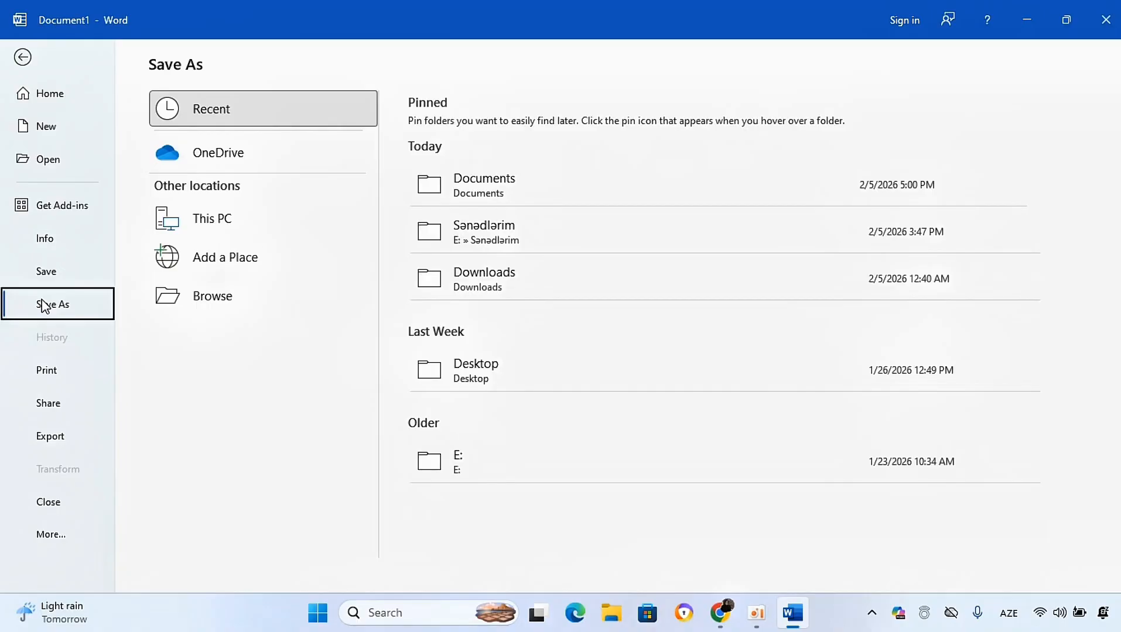
pyautogui.click(46, 380)
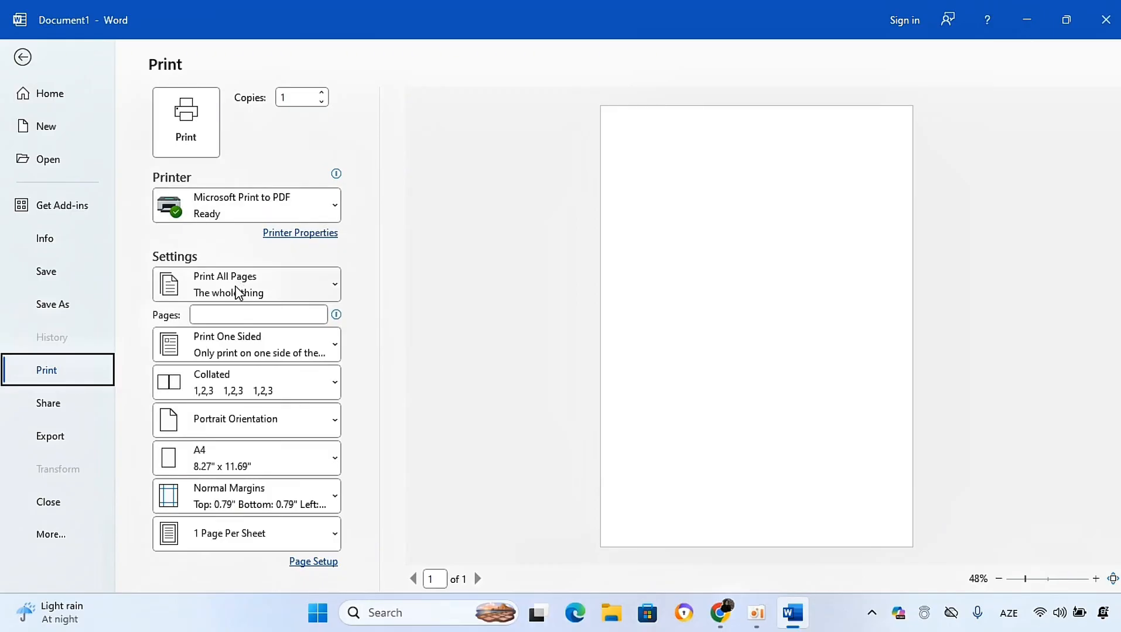
pyautogui.click(237, 291)
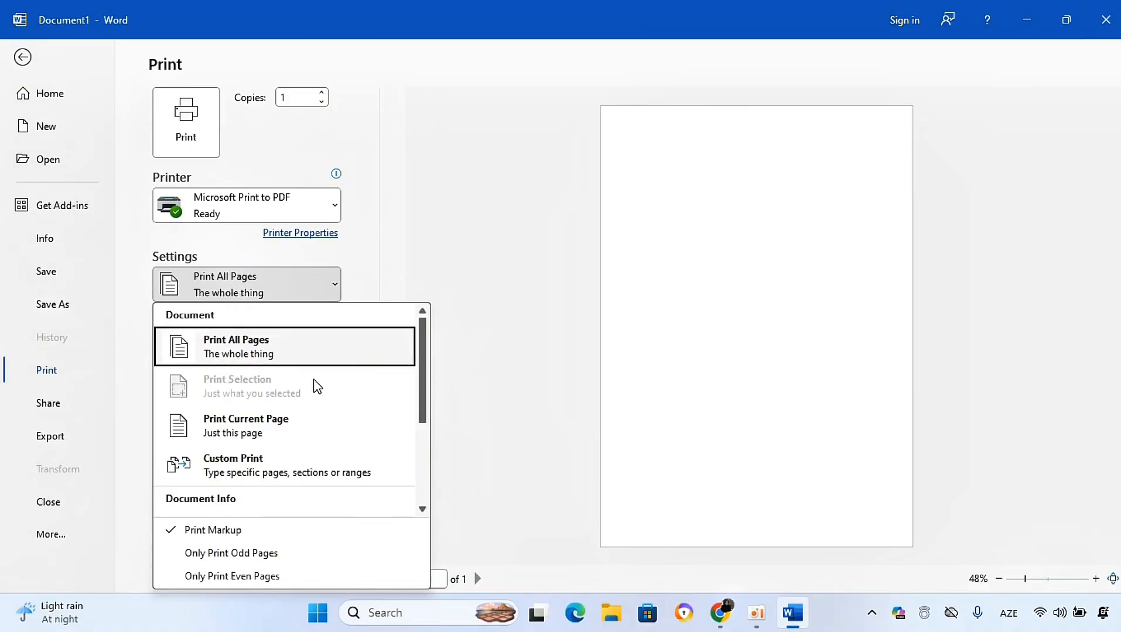
pyautogui.click(587, 340)
pyautogui.click(23, 58)
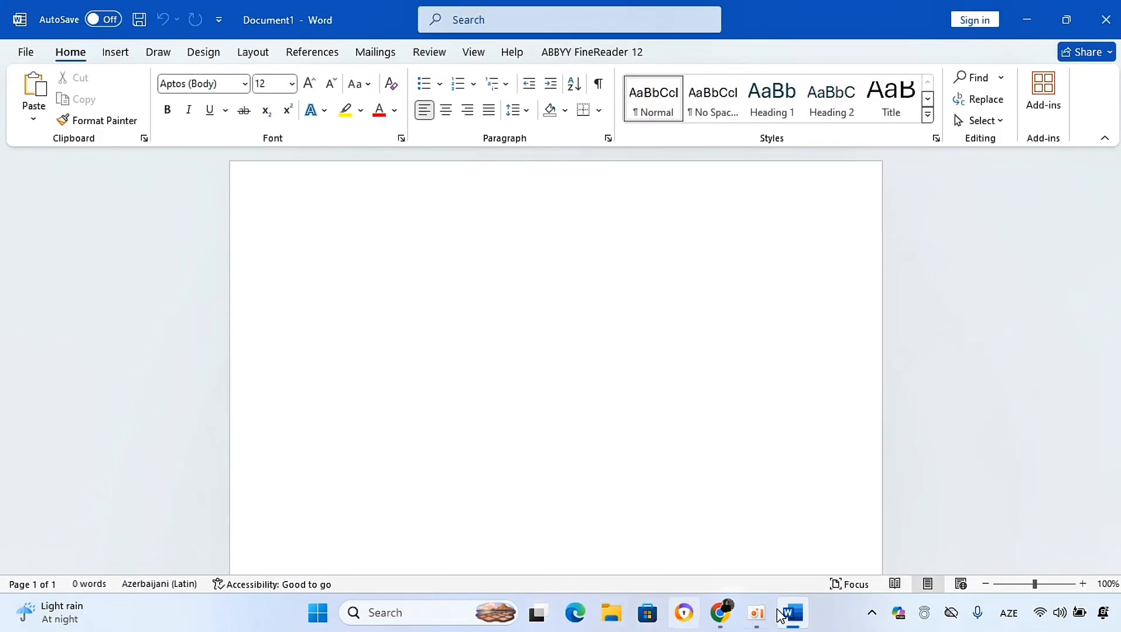
# Step: Open 6. Qabul 2012 (A).docx from the File backstage and select a passage of its text
pyautogui.click(23, 55)
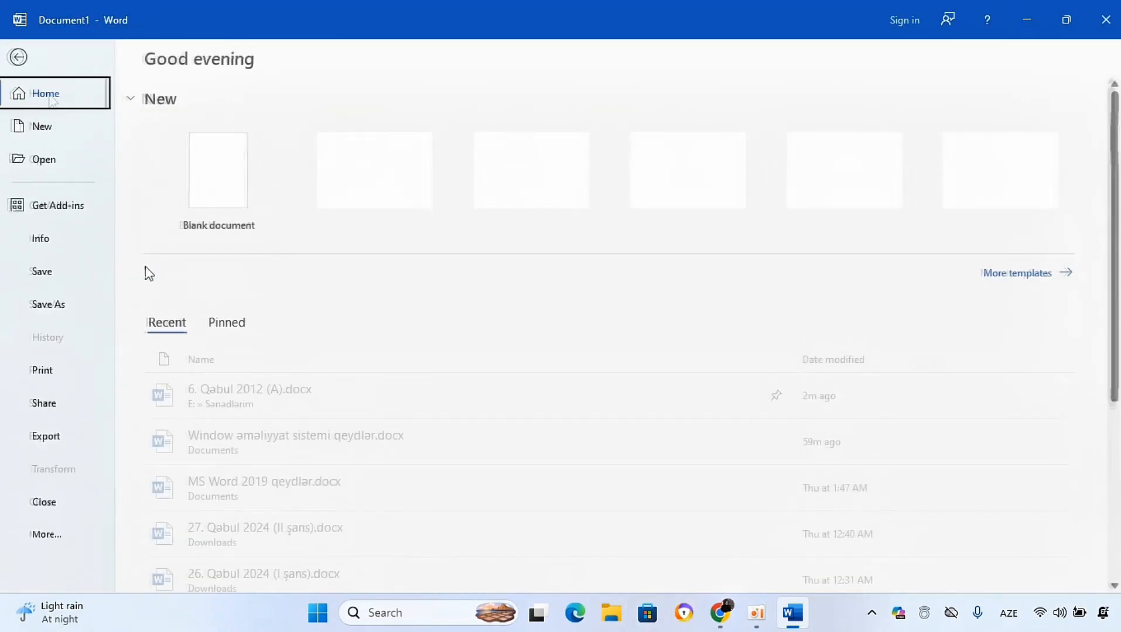
pyautogui.press('Escape')
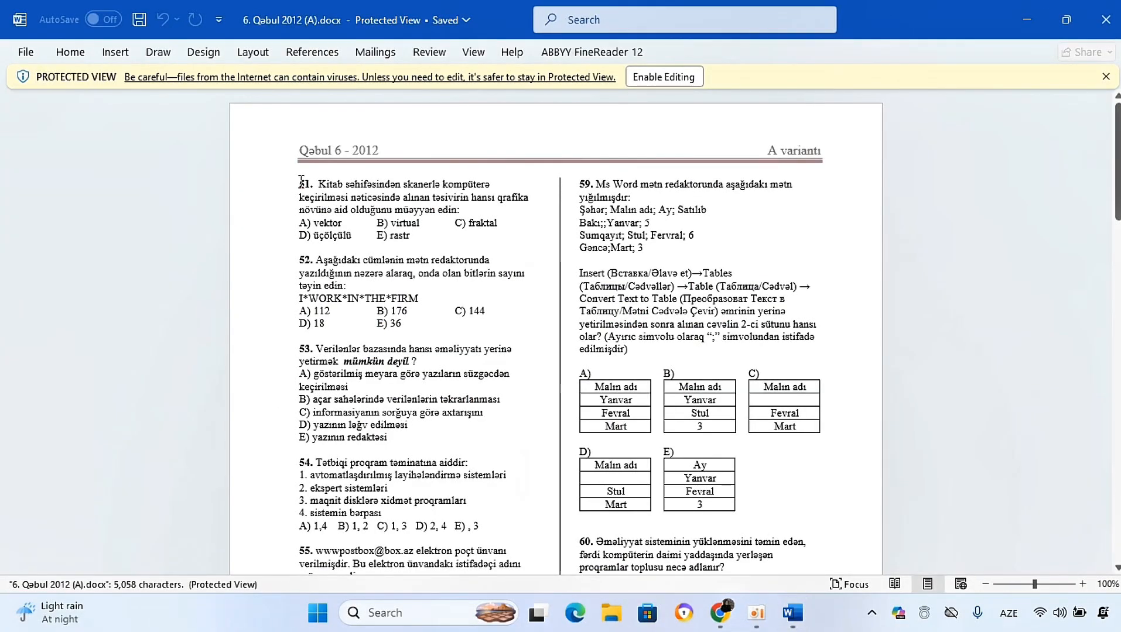
pyautogui.moveTo(302, 180); pyautogui.dragTo(609, 404)
pyautogui.click(539, 300)
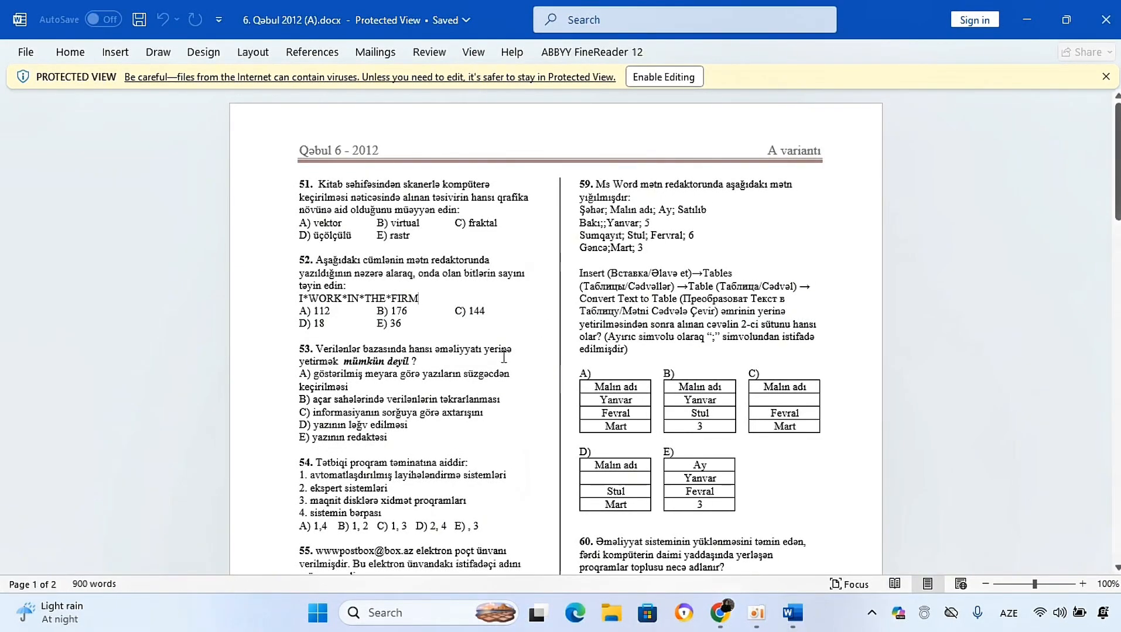
# Step: Try to open Print in Protected View, go back, and enable editing of the document
pyautogui.hotkey('ctrl', 'p')
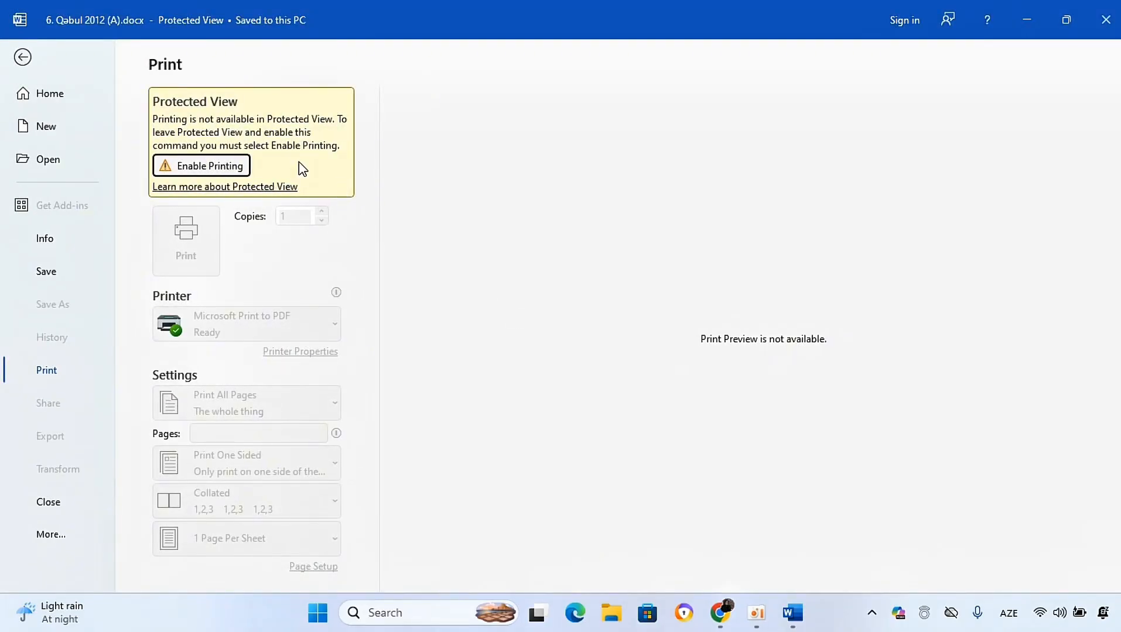
pyautogui.click(22, 57)
pyautogui.click(678, 82)
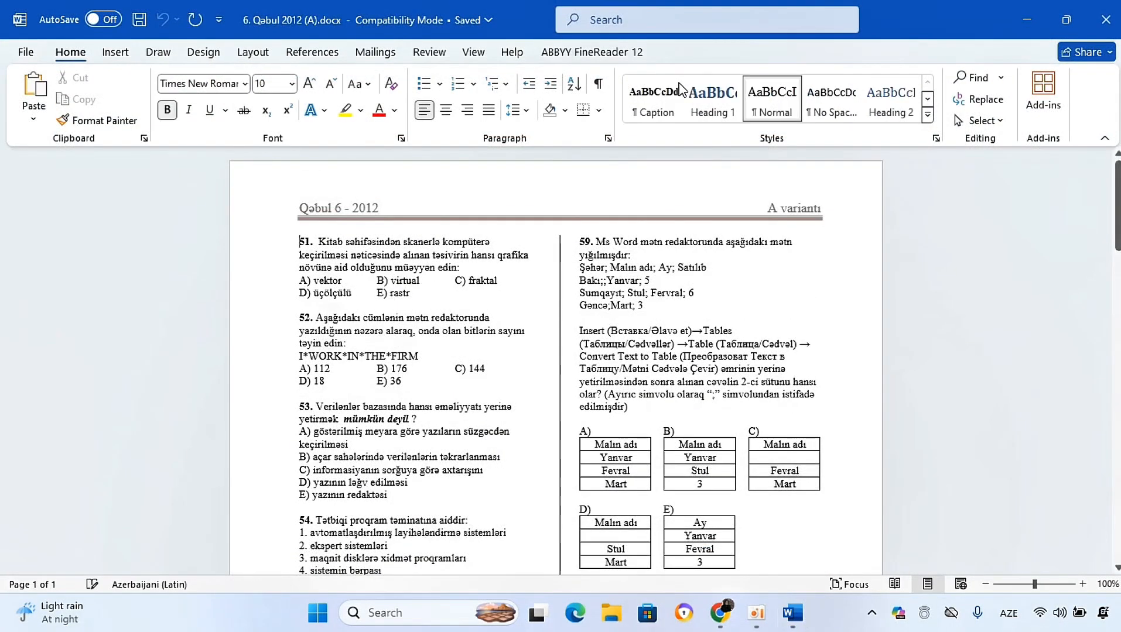
# Step: Open the Print page and review the page range options for printing
pyautogui.hotkey('ctrl', 'p')
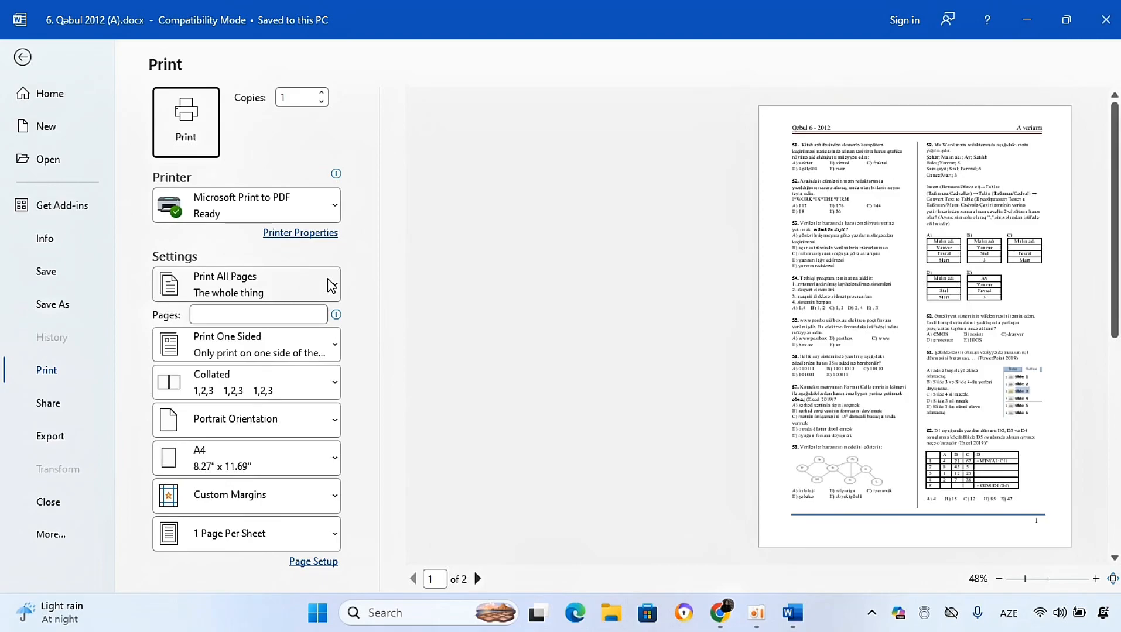
pyautogui.click(310, 284)
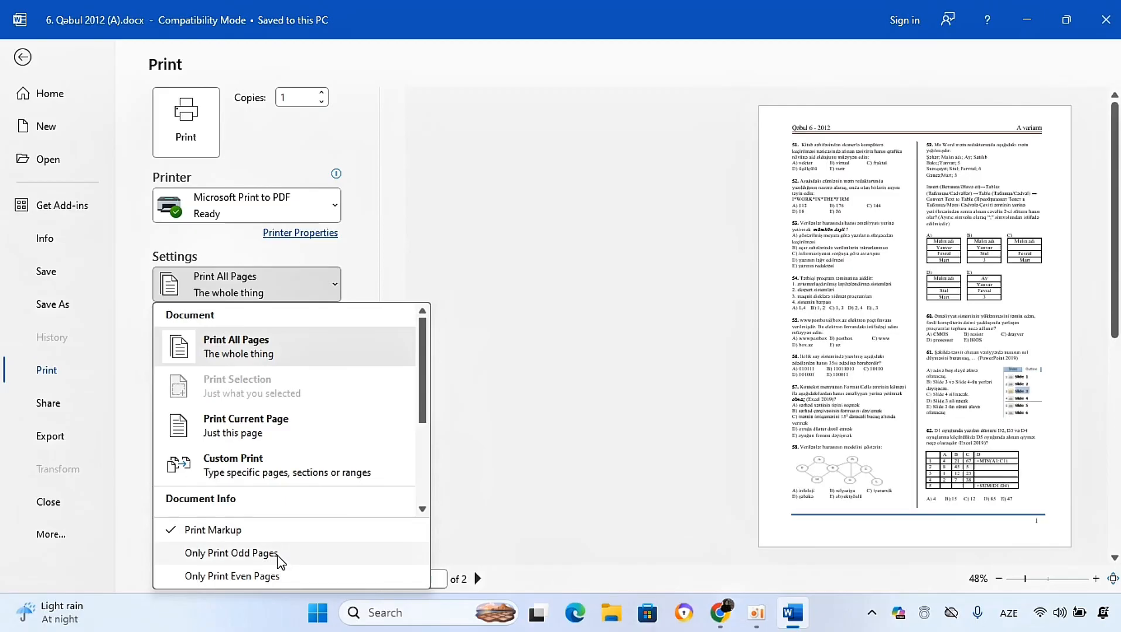
pyautogui.click(270, 580)
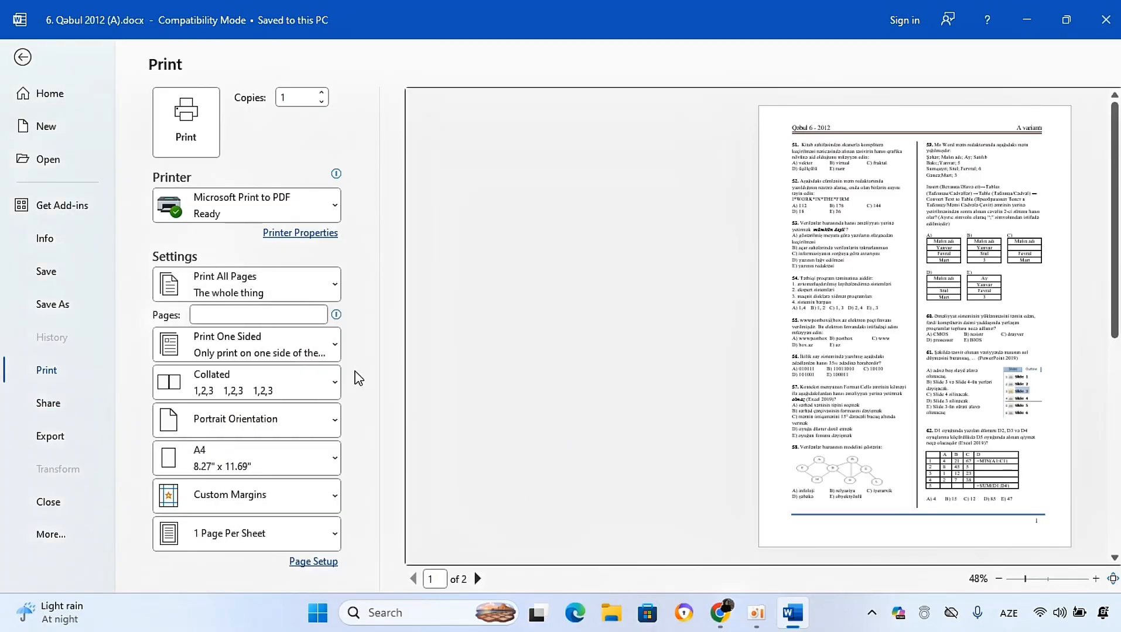
pyautogui.click(320, 287)
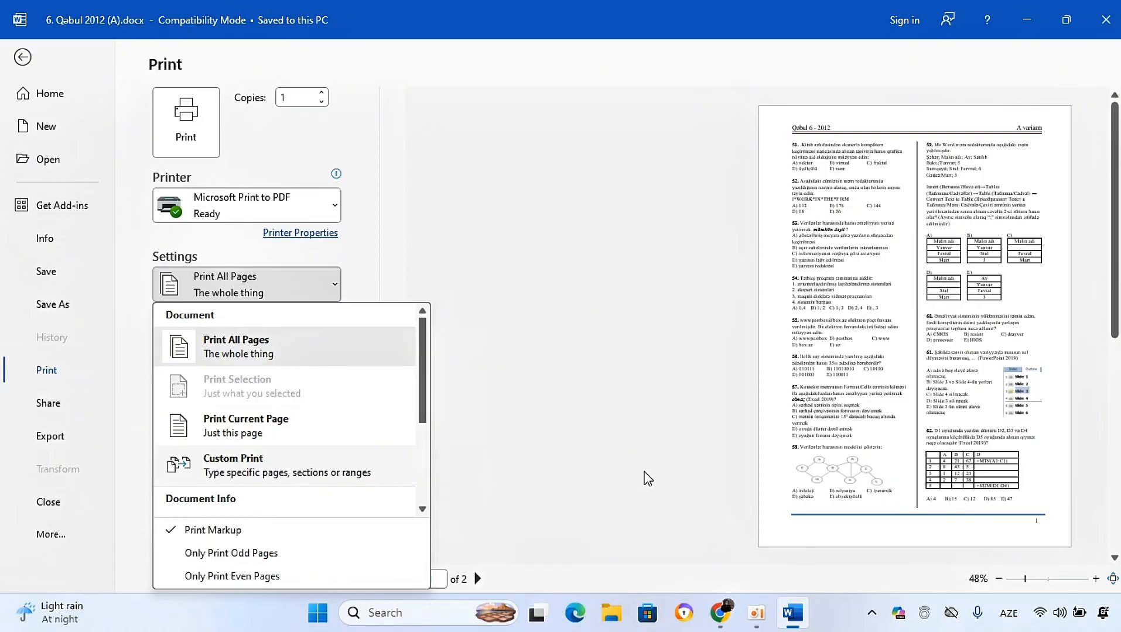
pyautogui.click(648, 479)
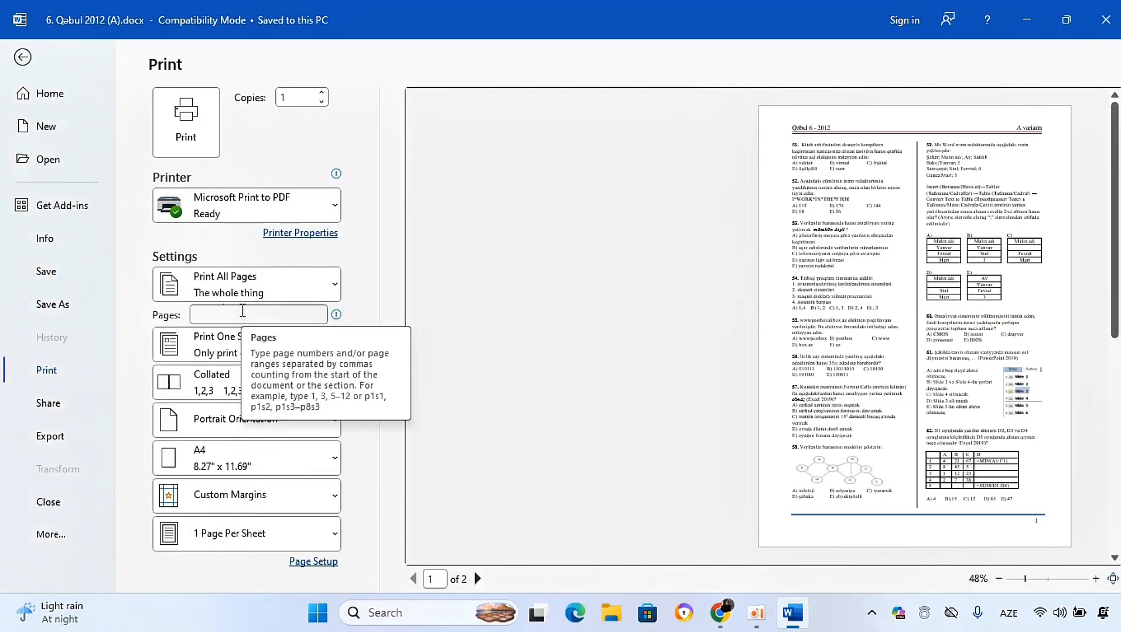
# Step: Review the sides, collation, orientation, paper size and pages-per-sheet print options without changing them
pyautogui.click(239, 347)
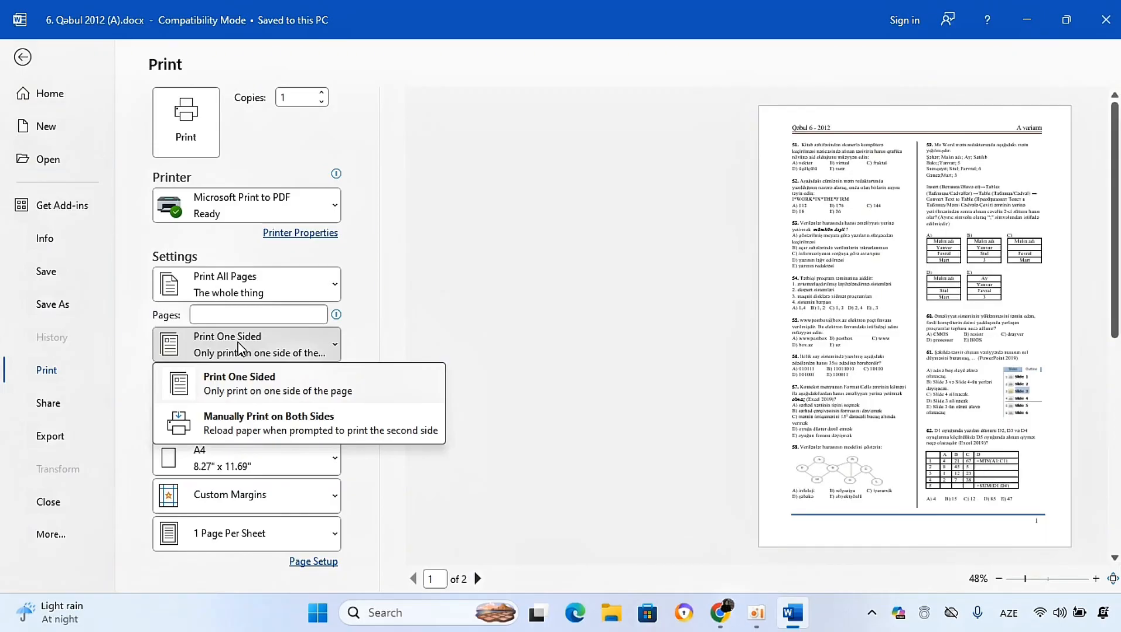
pyautogui.click(539, 467)
pyautogui.click(258, 387)
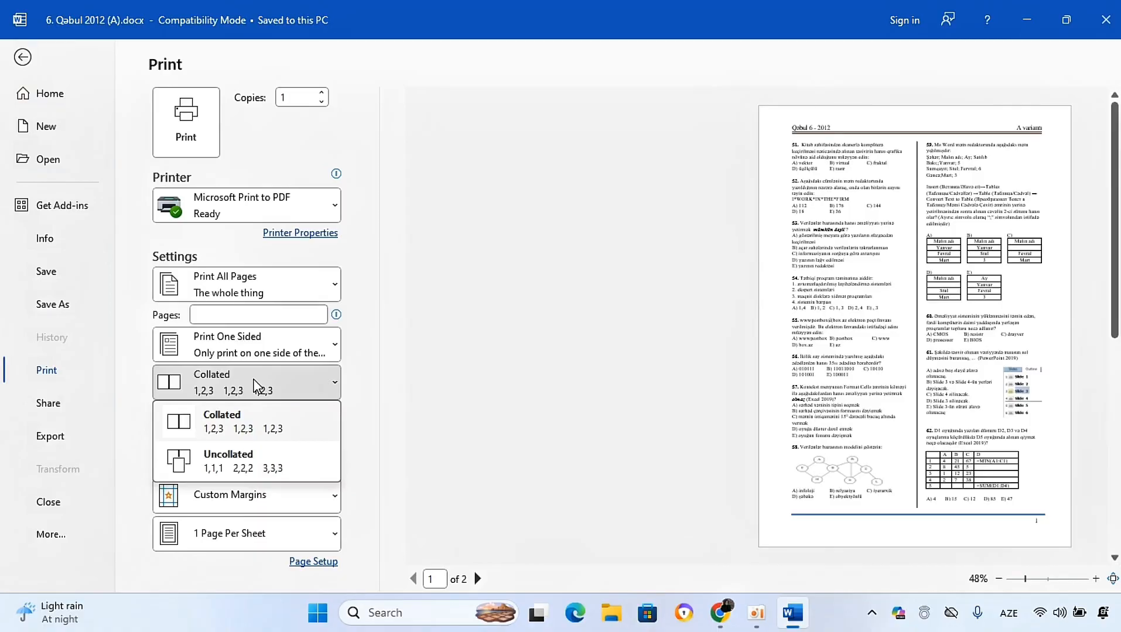
pyautogui.click(571, 524)
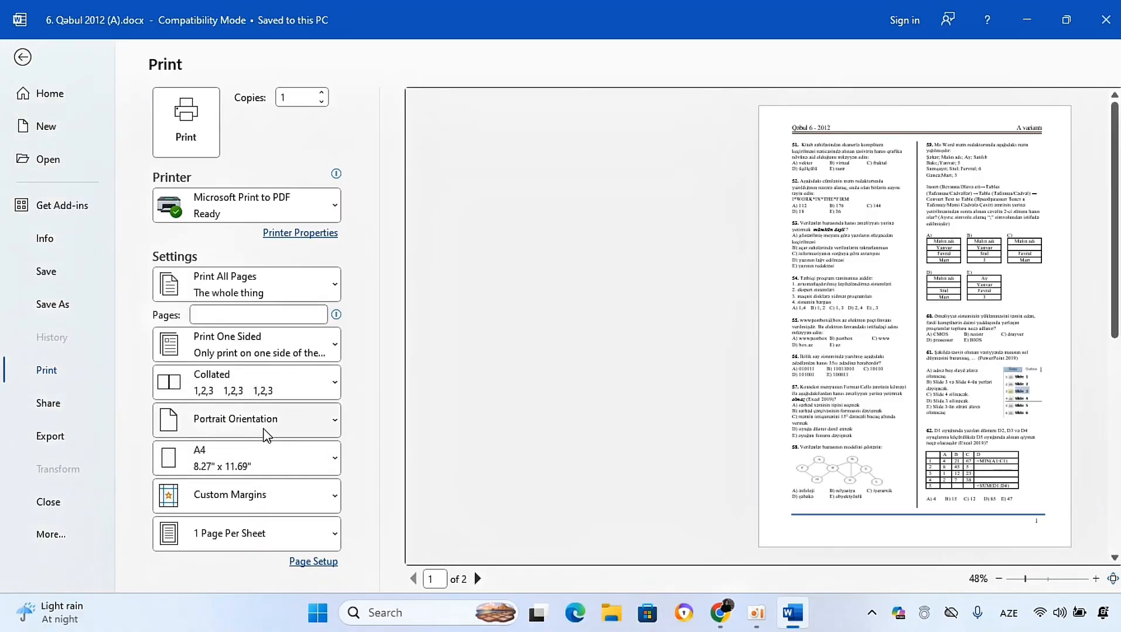
pyautogui.click(274, 433)
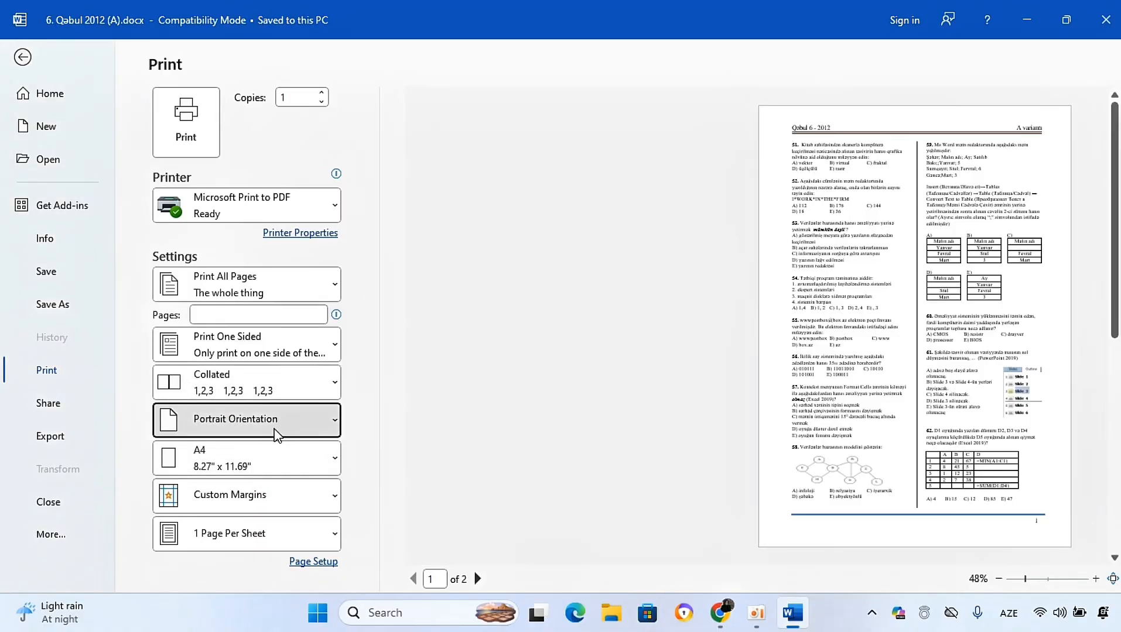
pyautogui.click(524, 439)
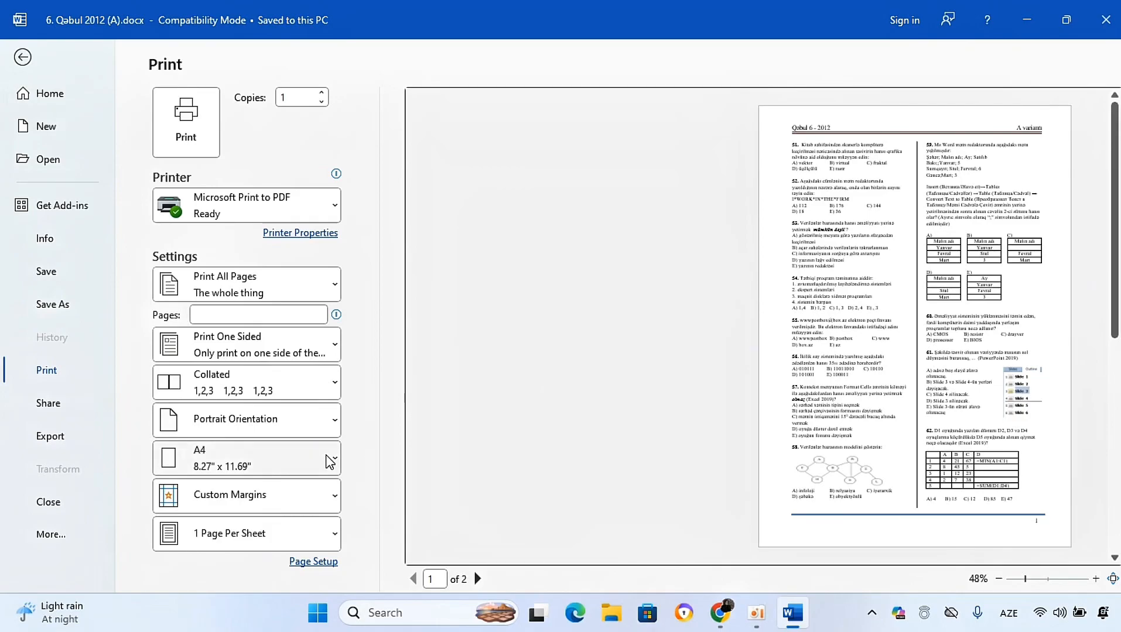
pyautogui.click(316, 460)
pyautogui.click(530, 440)
pyautogui.click(525, 442)
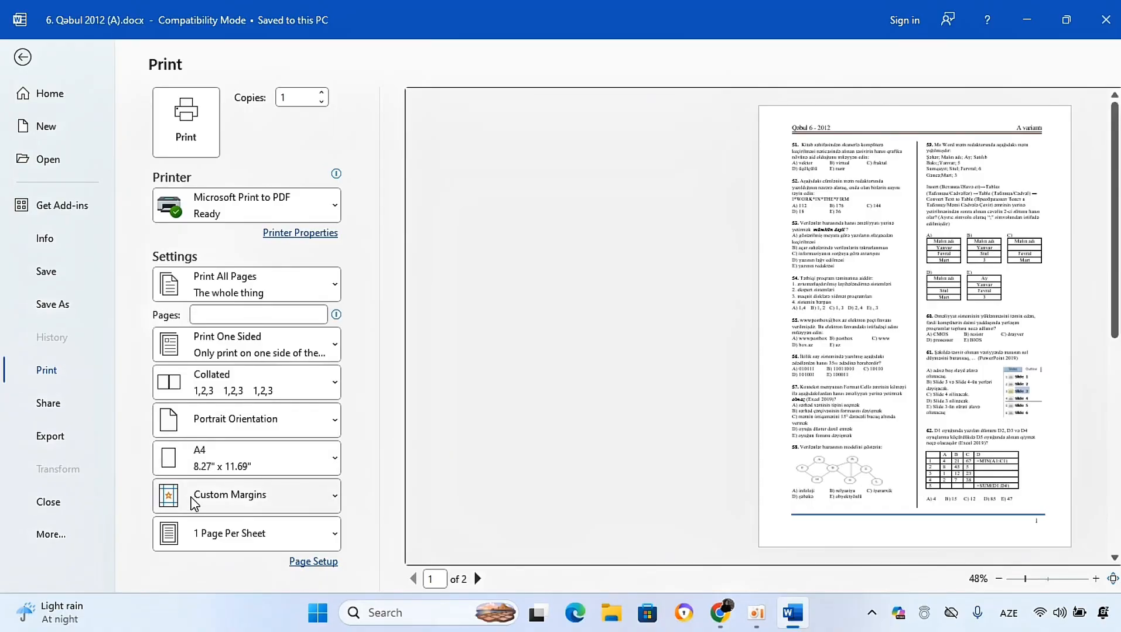
pyautogui.click(260, 533)
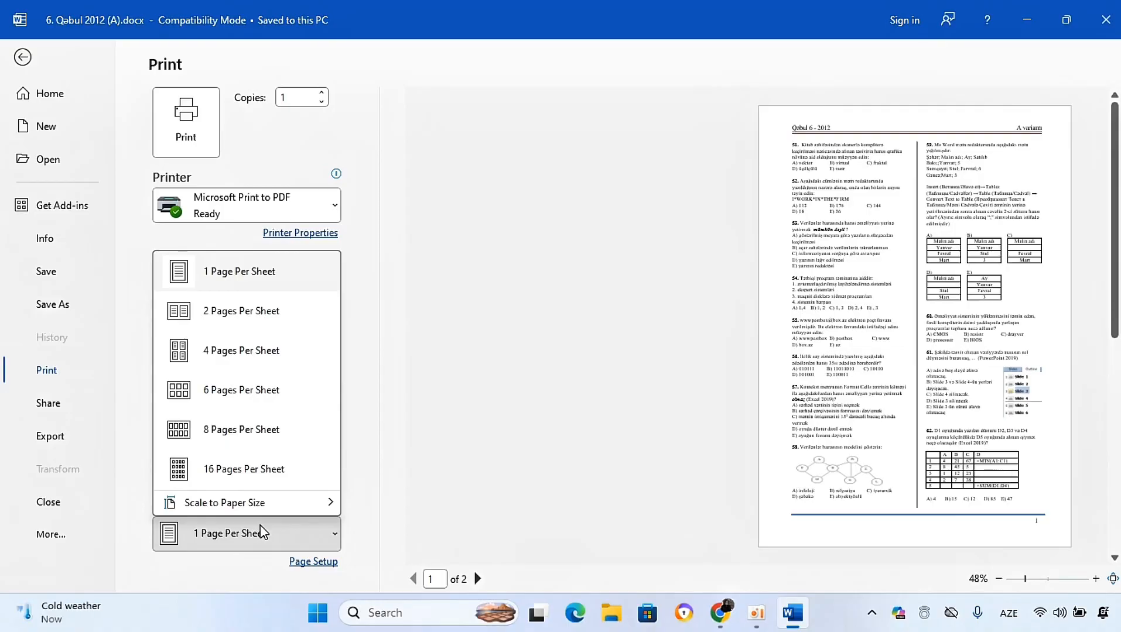
pyautogui.click(433, 495)
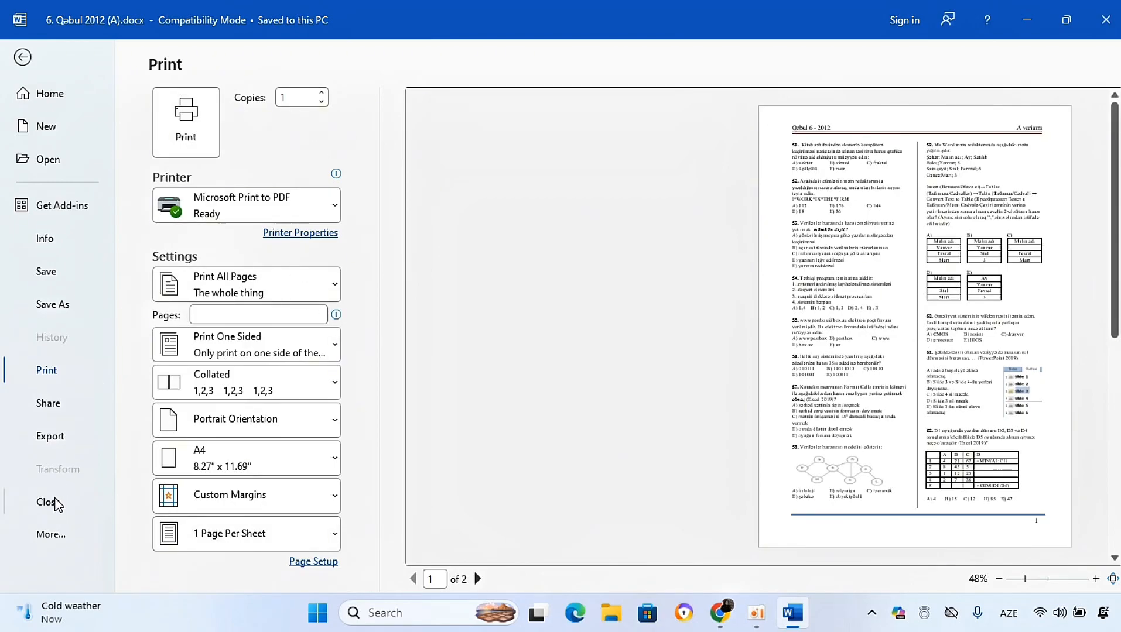
# Step: Open and close the Share pane, then open the Account page from the File backstage
pyautogui.click(48, 404)
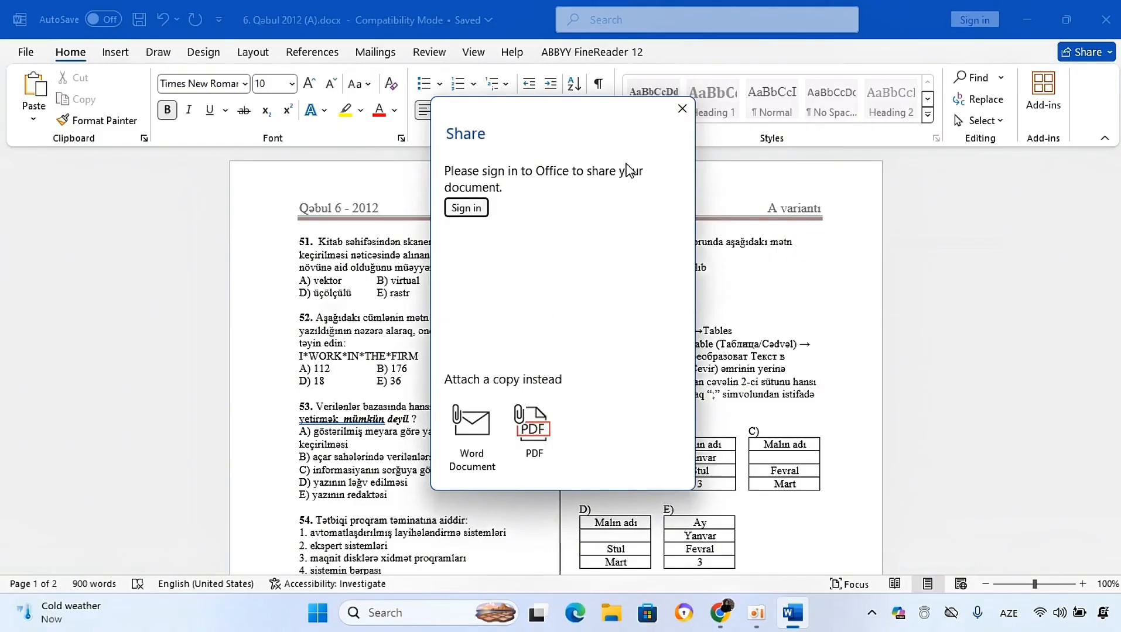
pyautogui.click(682, 109)
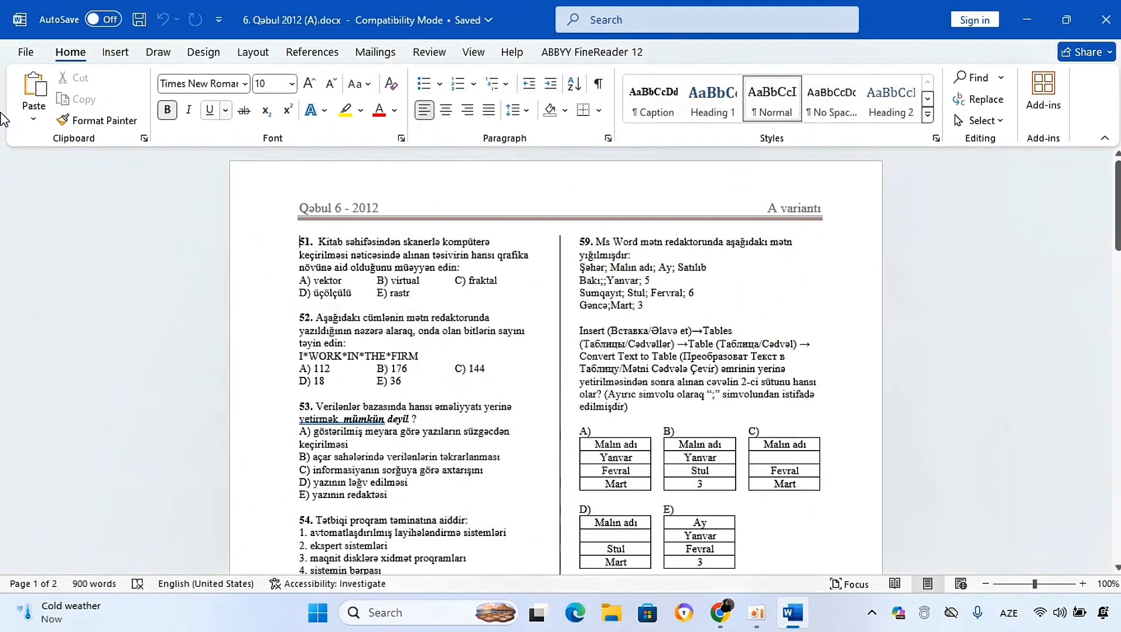
pyautogui.click(25, 53)
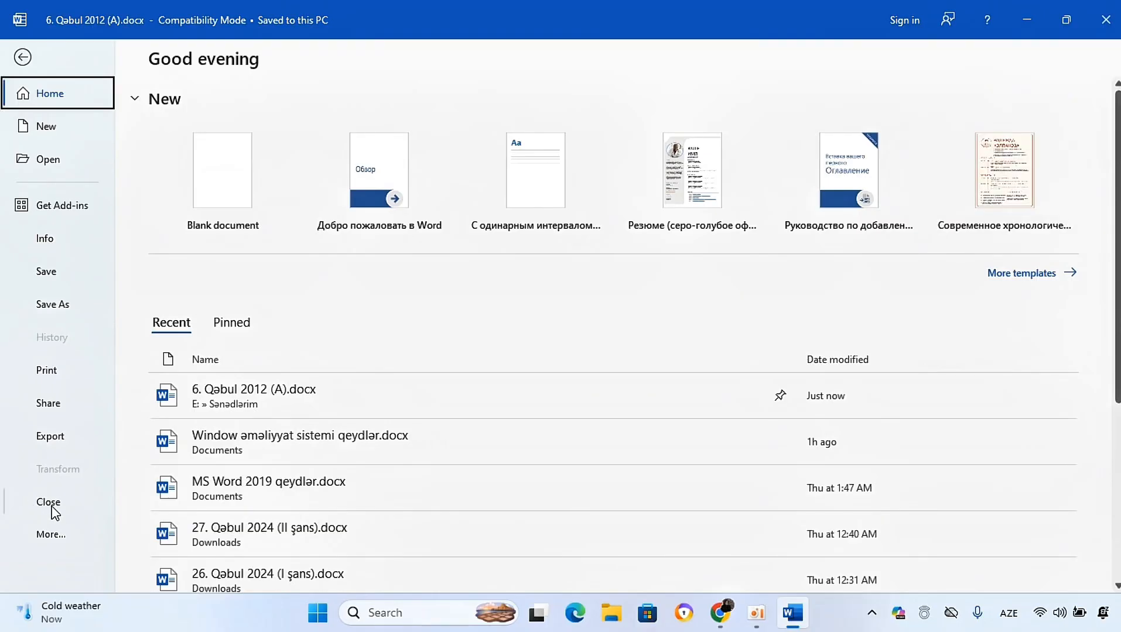
pyautogui.click(51, 534)
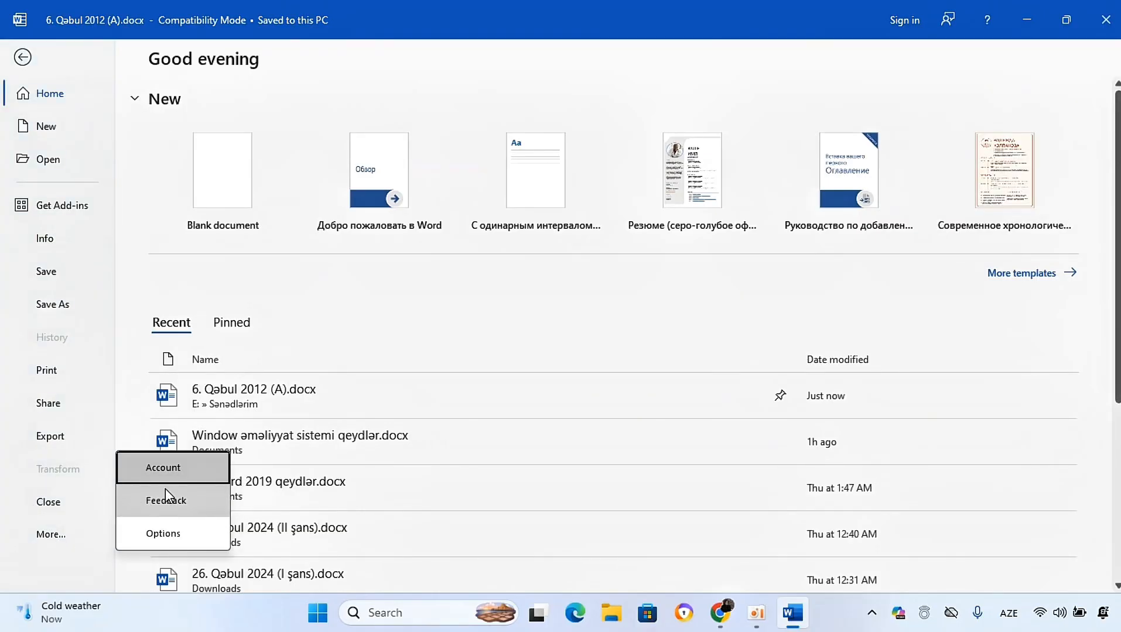
pyautogui.click(173, 468)
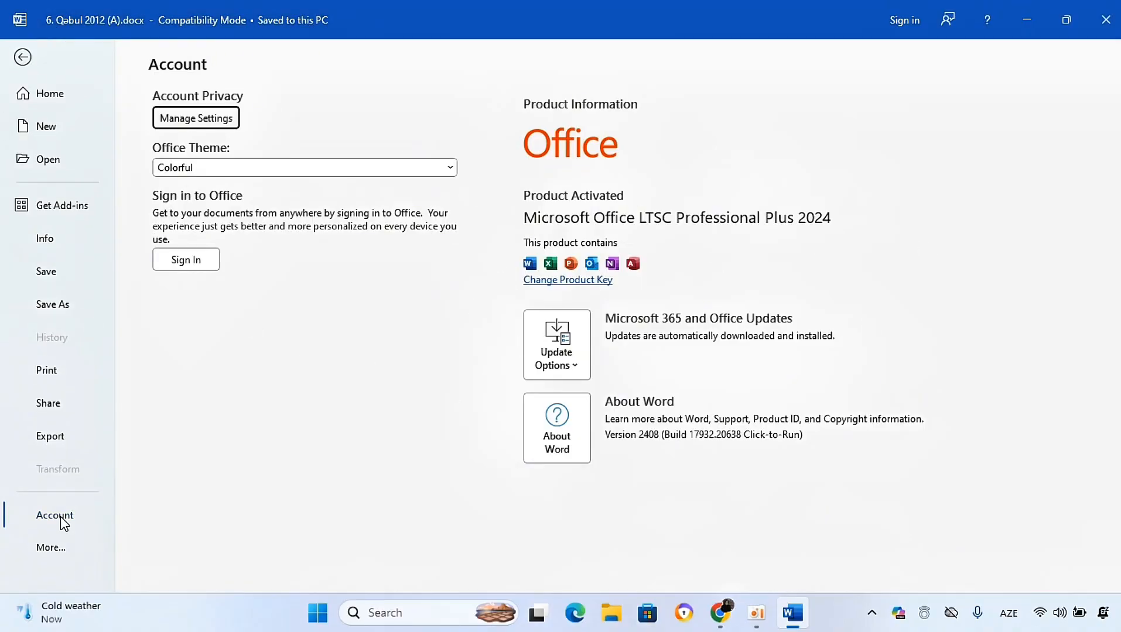
# Step: Open Word Options from the File backstage and show the Language settings page
pyautogui.click(48, 548)
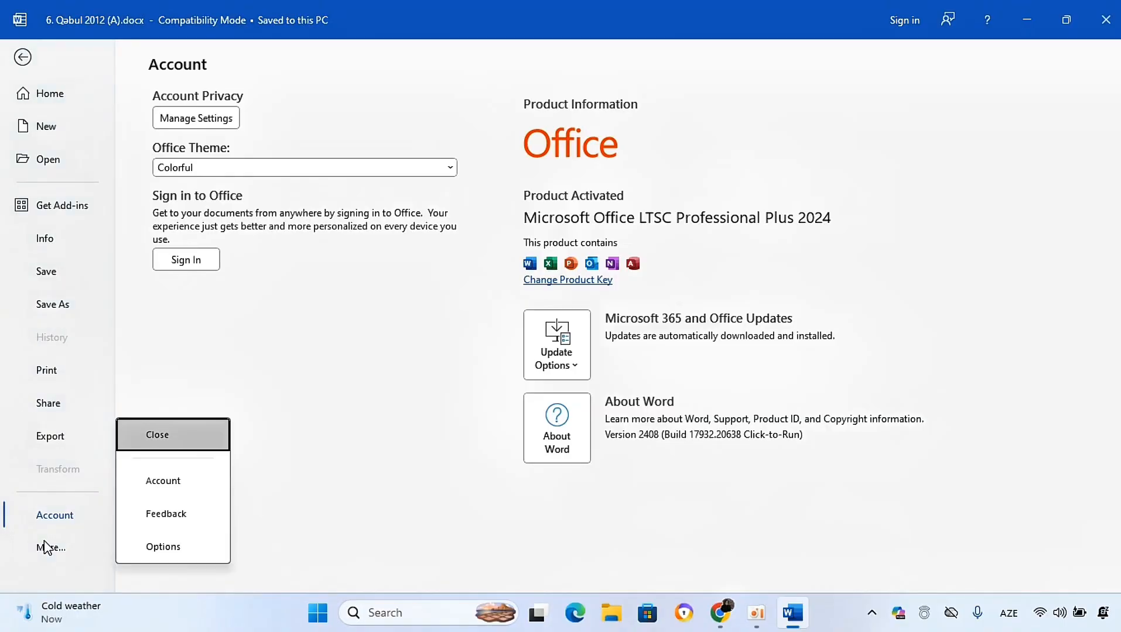
pyautogui.click(157, 551)
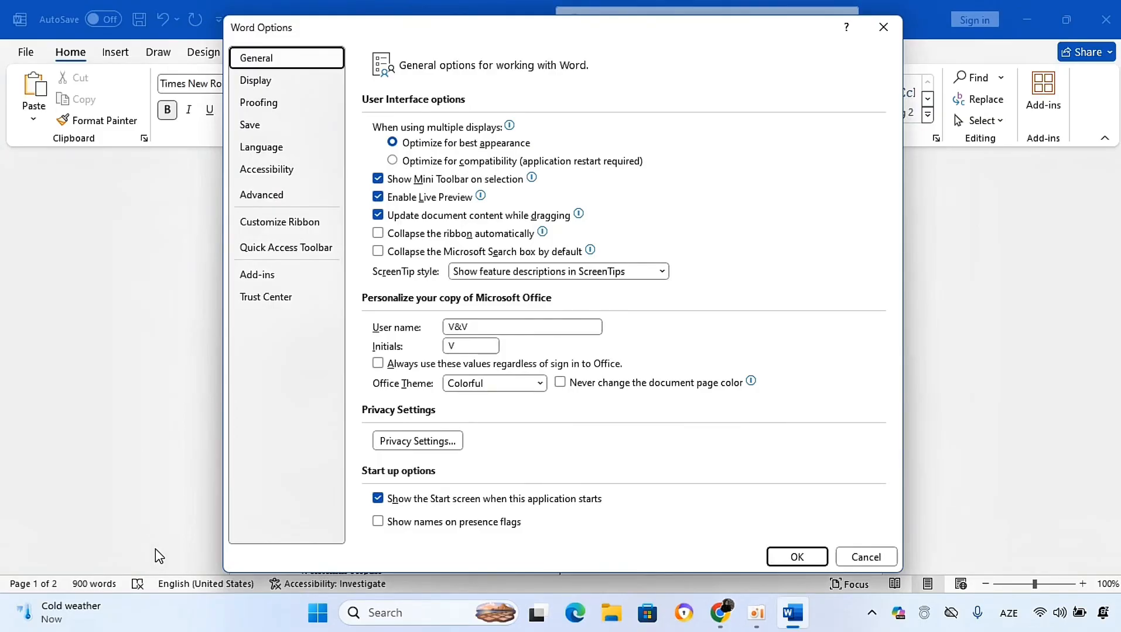
pyautogui.click(253, 155)
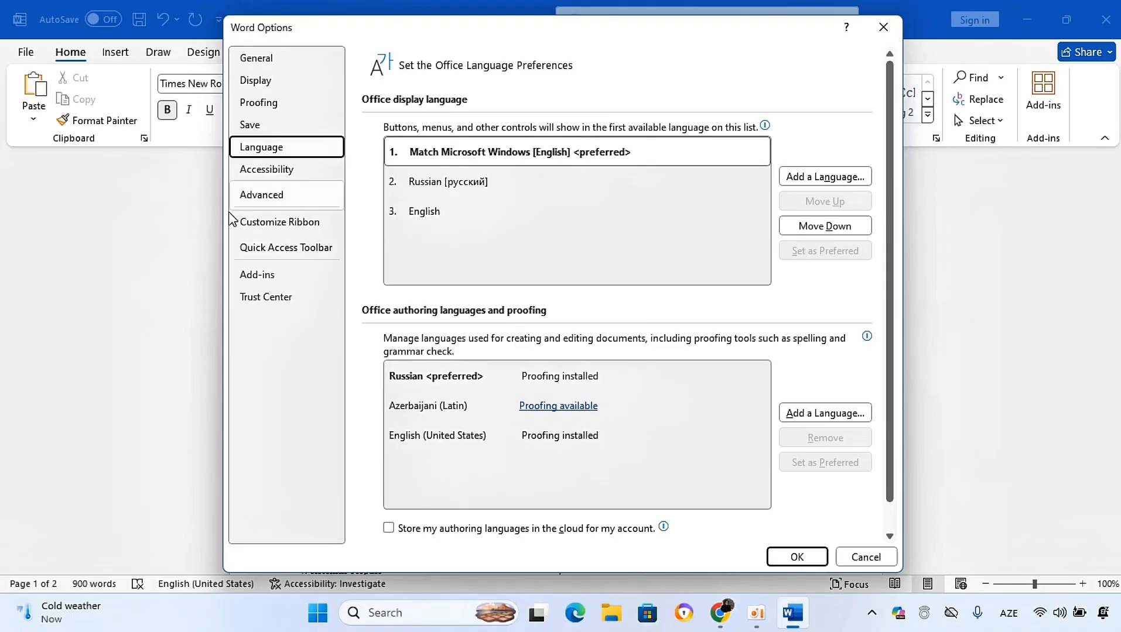
# Step: Review the Customize Ribbon and Quick Access Toolbar pages, then close Word Options without changes
pyautogui.click(243, 228)
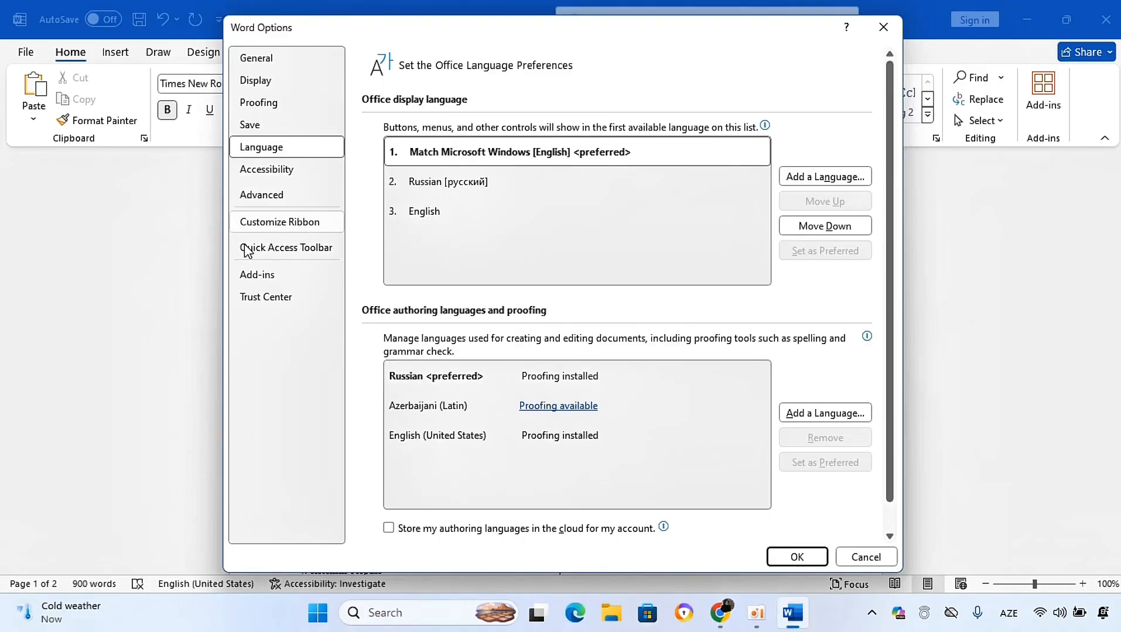
pyautogui.click(246, 247)
pyautogui.click(260, 228)
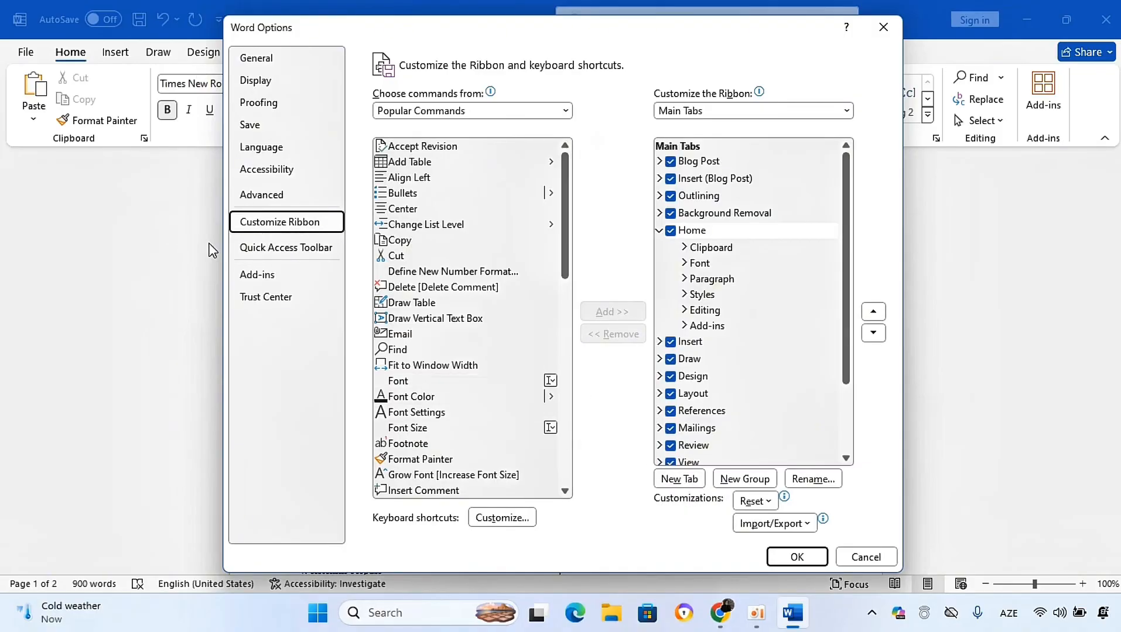
pyautogui.click(256, 248)
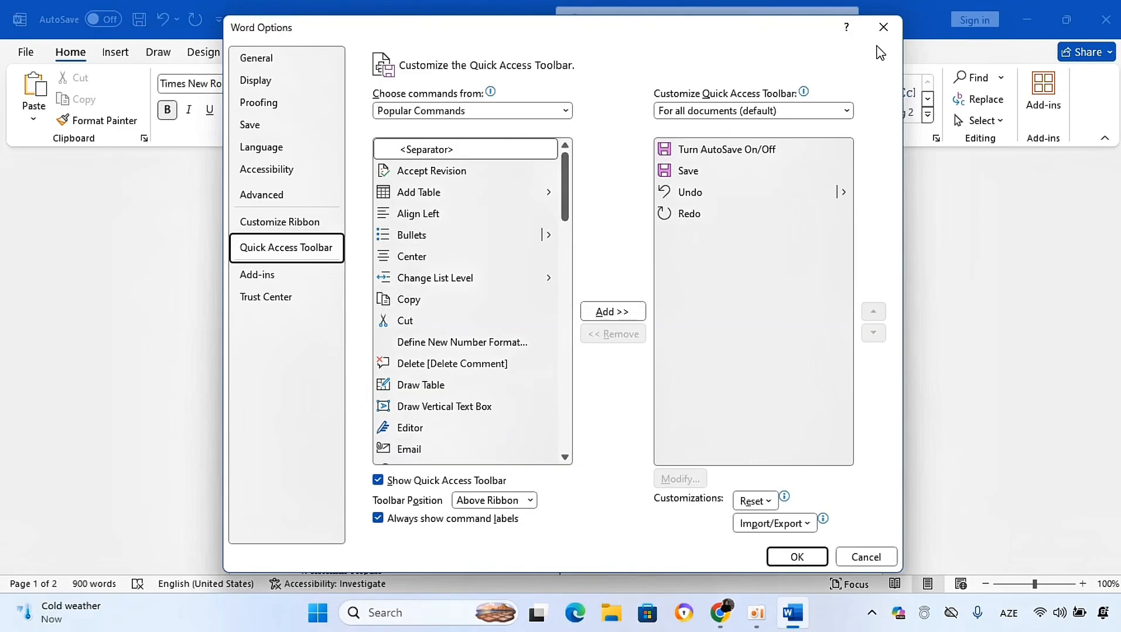
pyautogui.click(883, 27)
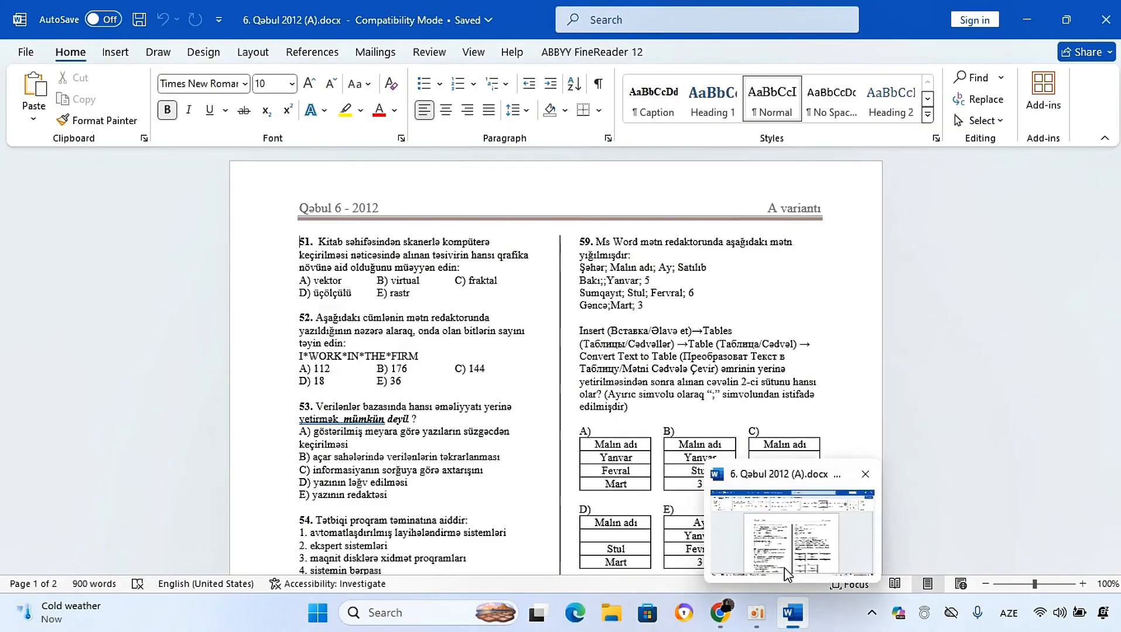
# Step: Create a new blank document and generate sample paragraphs with =lorem()
pyautogui.click(627, 433)
pyautogui.hotkey('ctrl', 'n')
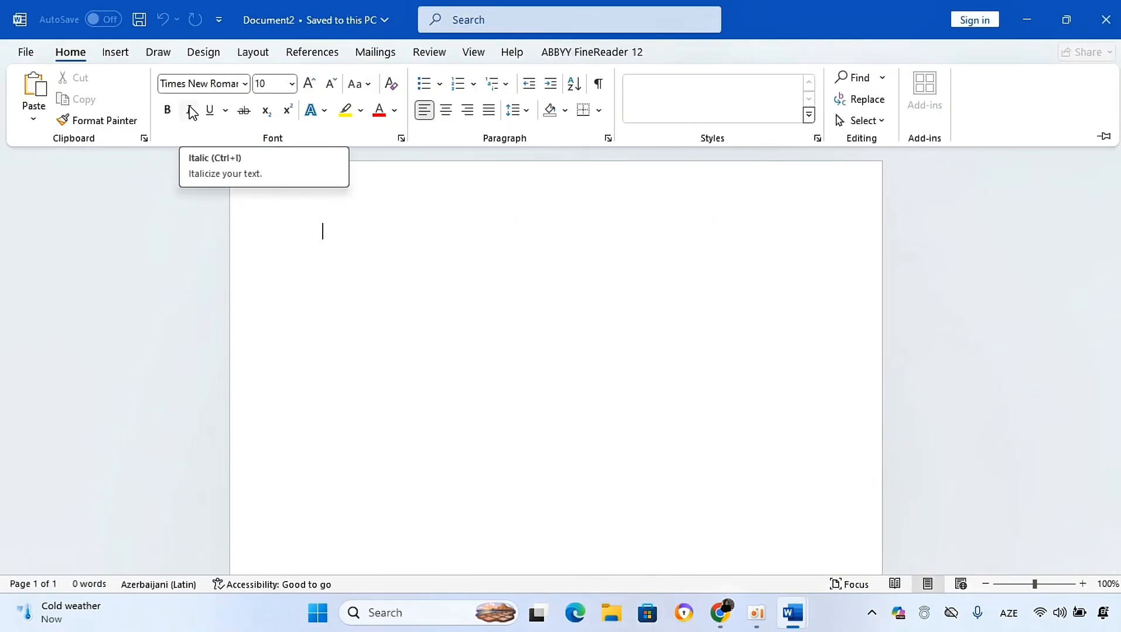
pyautogui.write('=lorem(0')
pyautogui.press('BackSpace')
pyautogui.write(')')
pyautogui.press('Return')
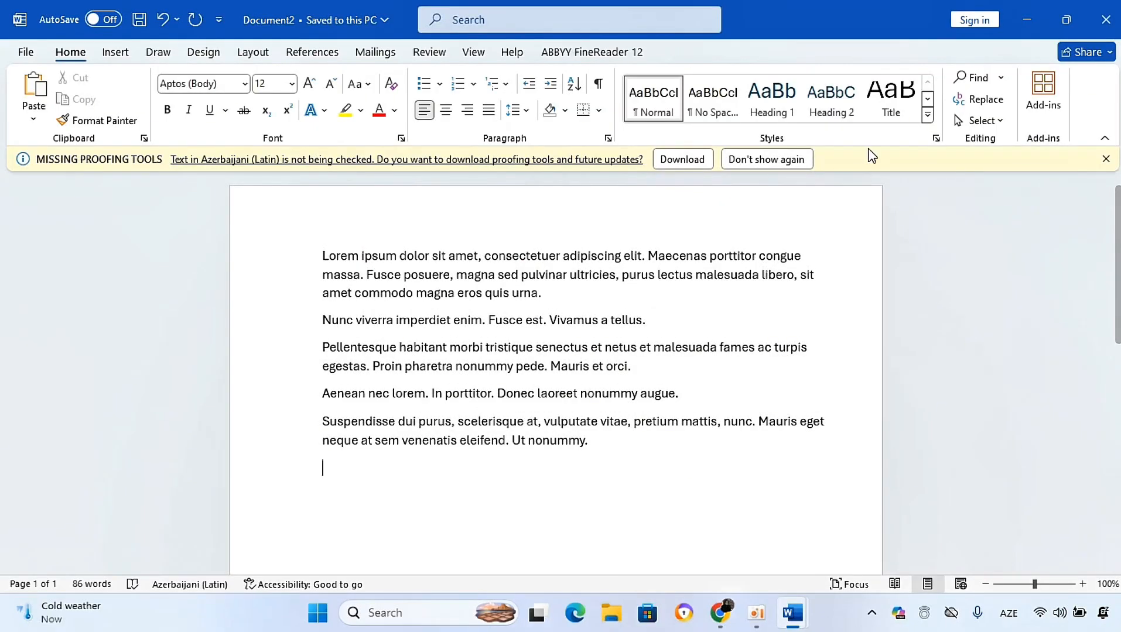
# Step: Dismiss the proofing tools bar, cut all the sample text, and open the Clipboard pane
pyautogui.click(1105, 158)
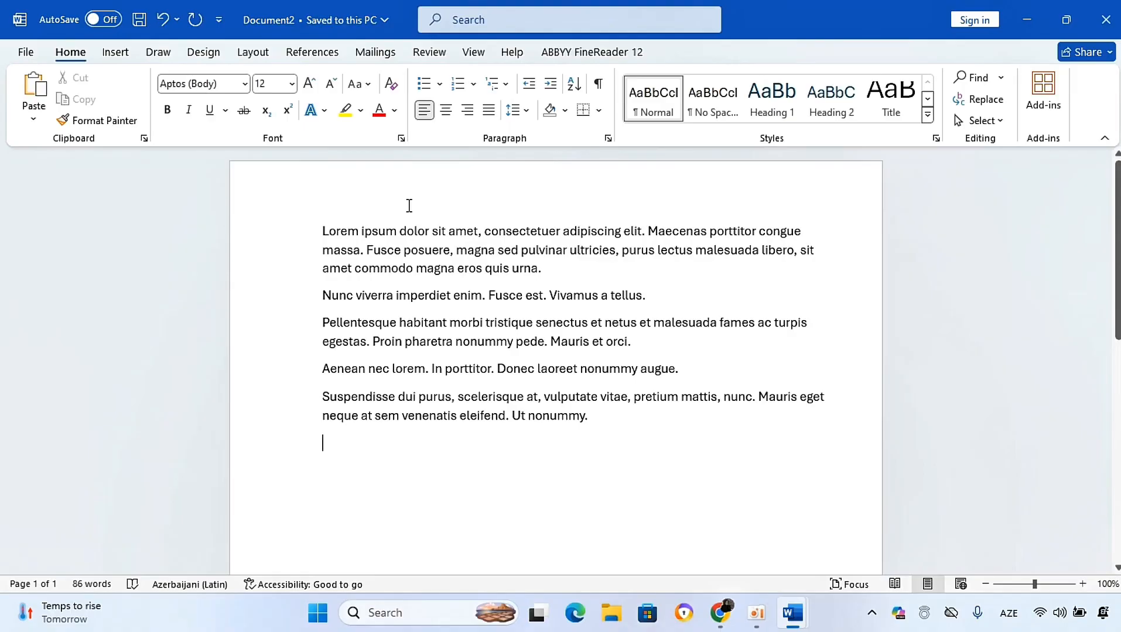
pyautogui.moveTo(602, 425); pyautogui.dragTo(279, 223)
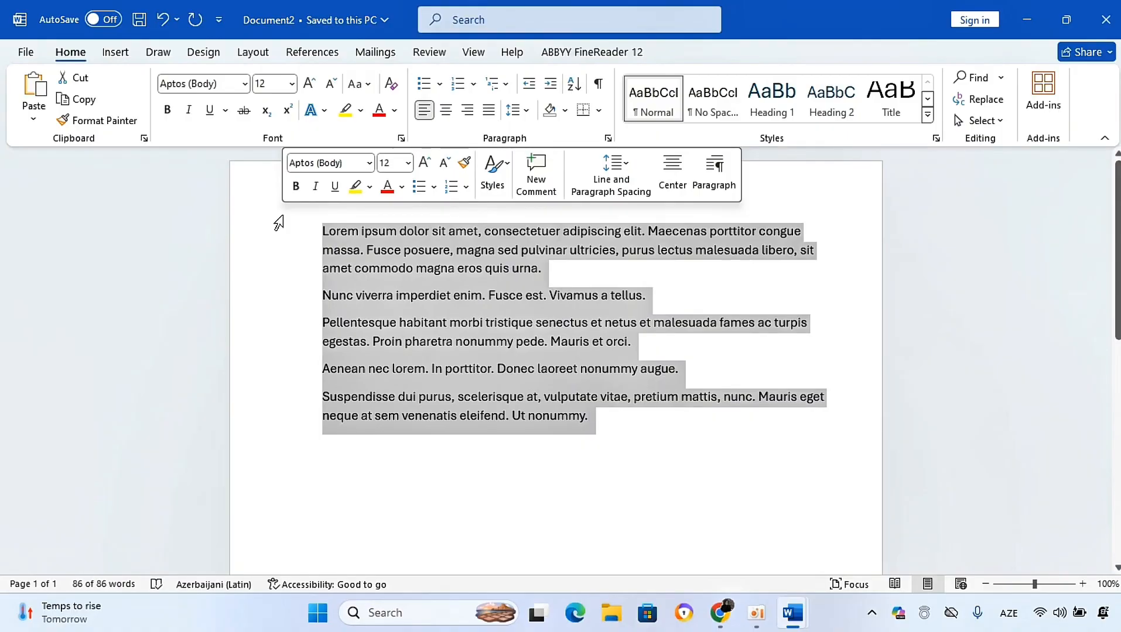
pyautogui.click(78, 78)
pyautogui.click(136, 126)
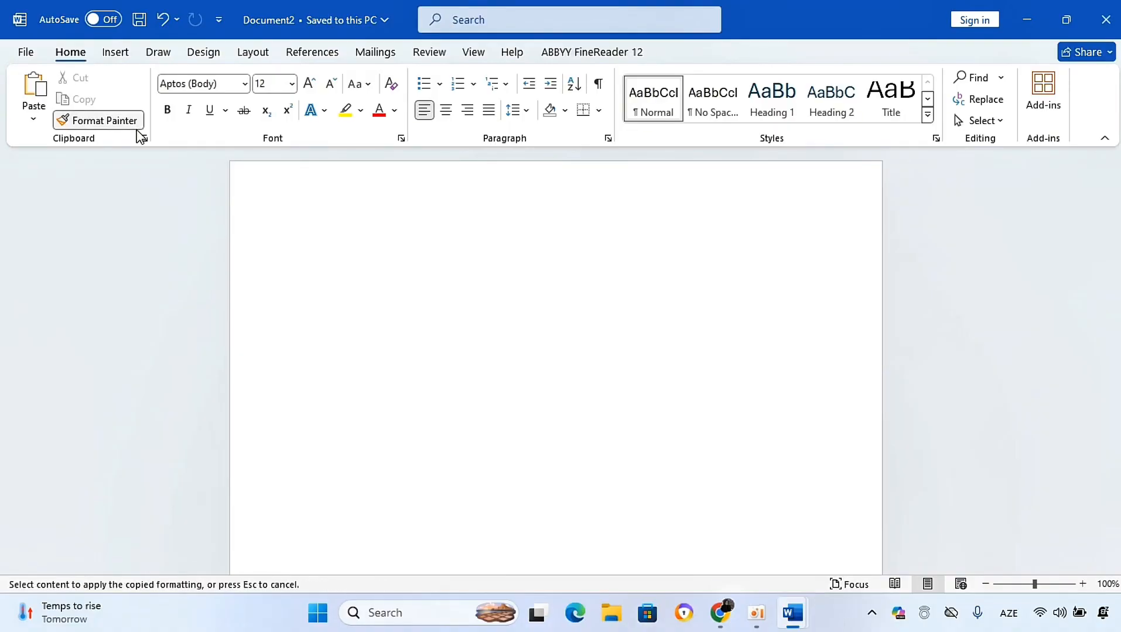
pyautogui.click(142, 139)
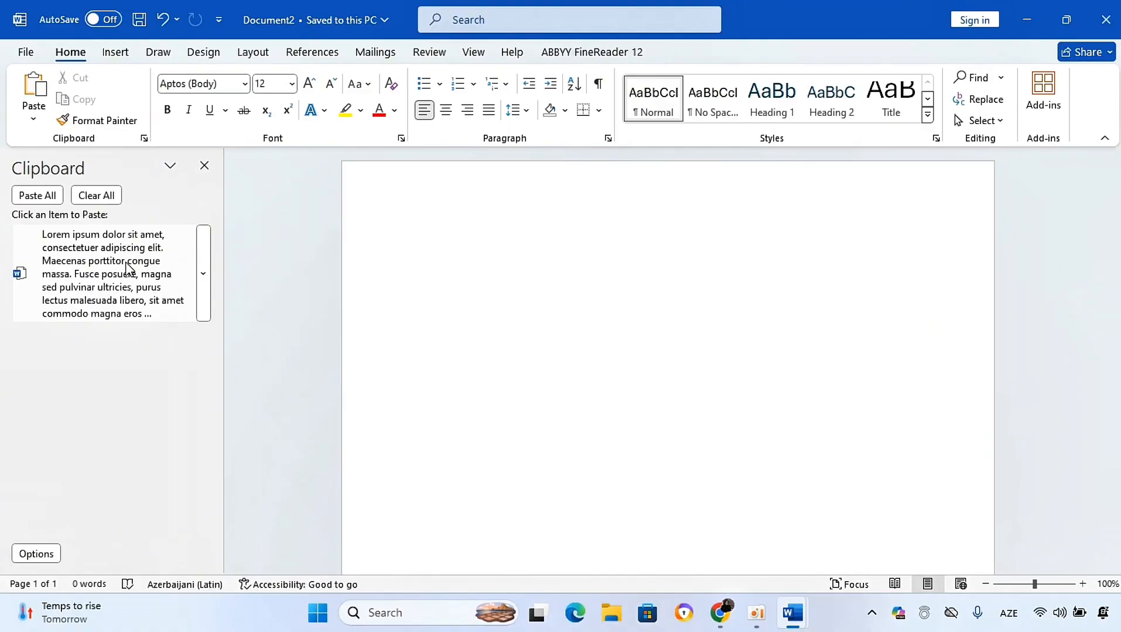
# Step: Type rgryr in the empty document, then select and cut that word
pyautogui.click(483, 240)
pyautogui.write('rgryr')
pyautogui.doubleClick(459, 232)
pyautogui.click(460, 233)
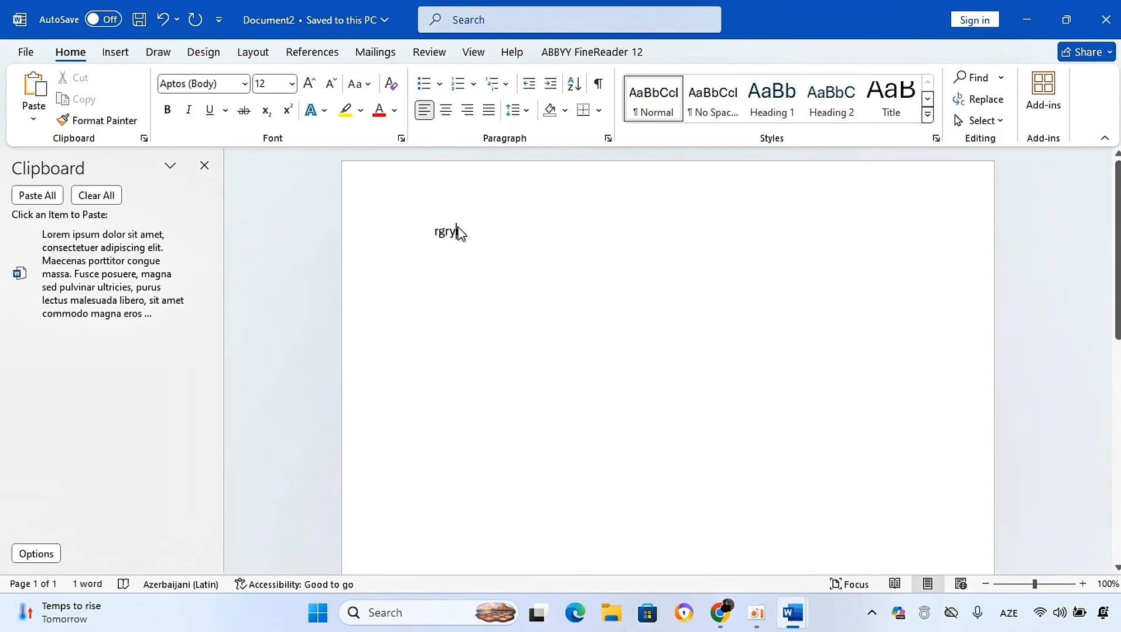
pyautogui.doubleClick(459, 233)
pyautogui.hotkey('ctrl', 'x')
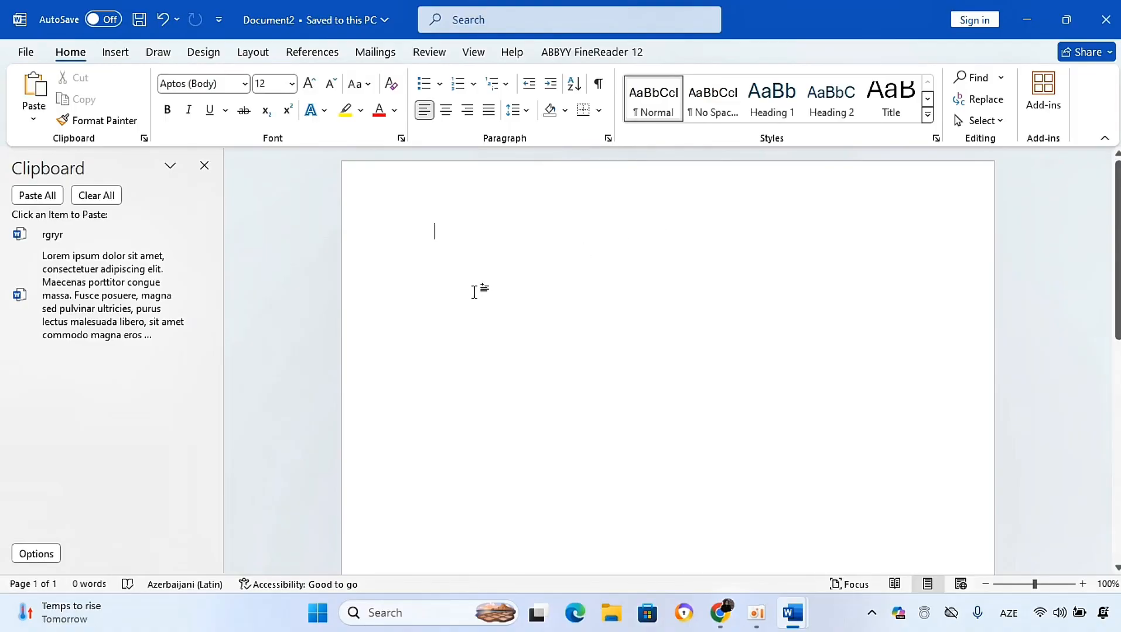
# Step: Paste the rgryr and lorem items individually and with Paste All from the Clipboard pane, then close it
pyautogui.click(193, 234)
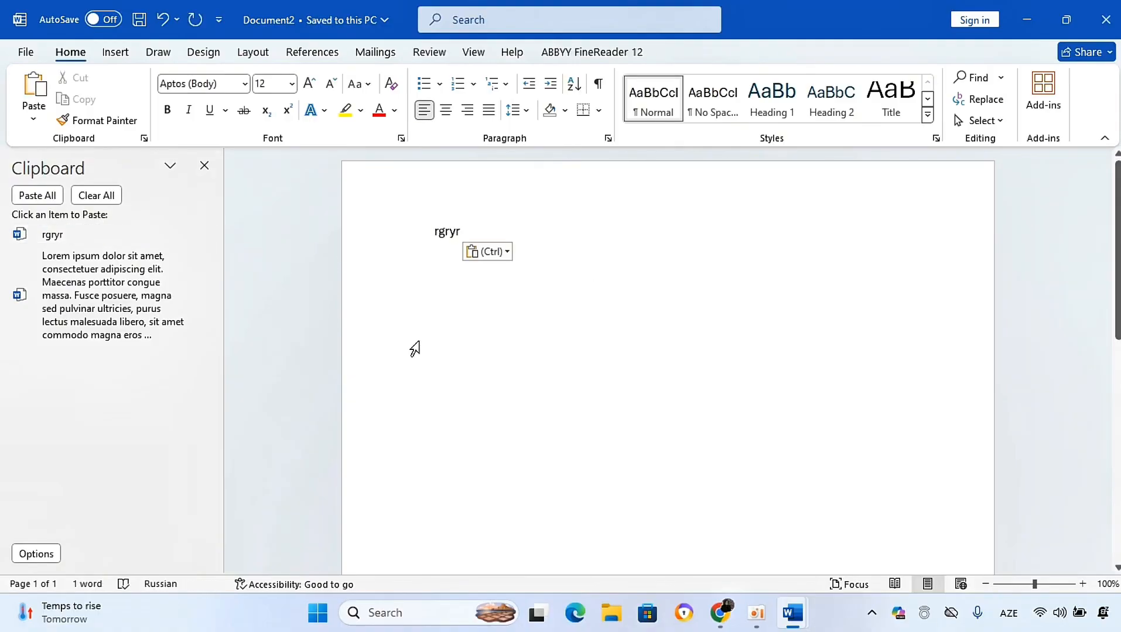
pyautogui.click(97, 293)
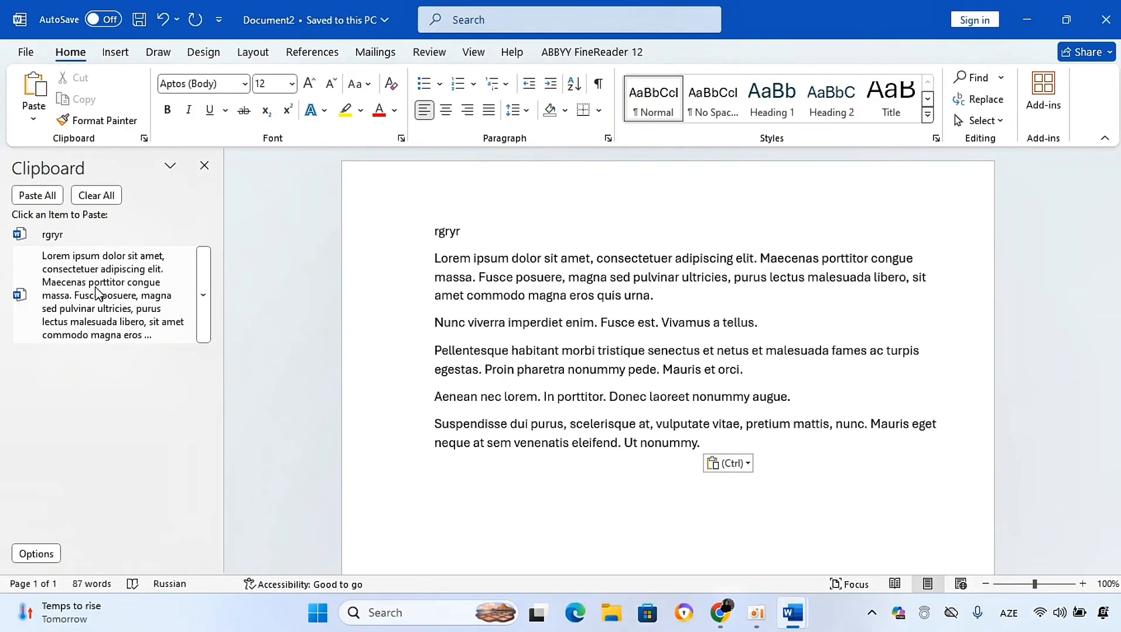
pyautogui.click(36, 197)
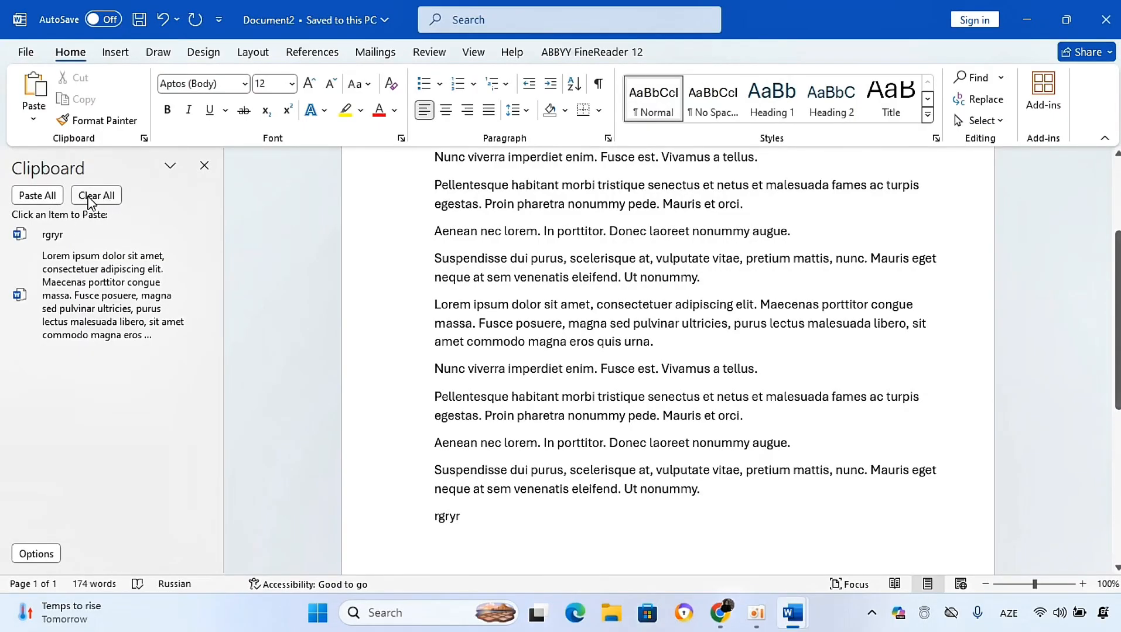
pyautogui.click(73, 241)
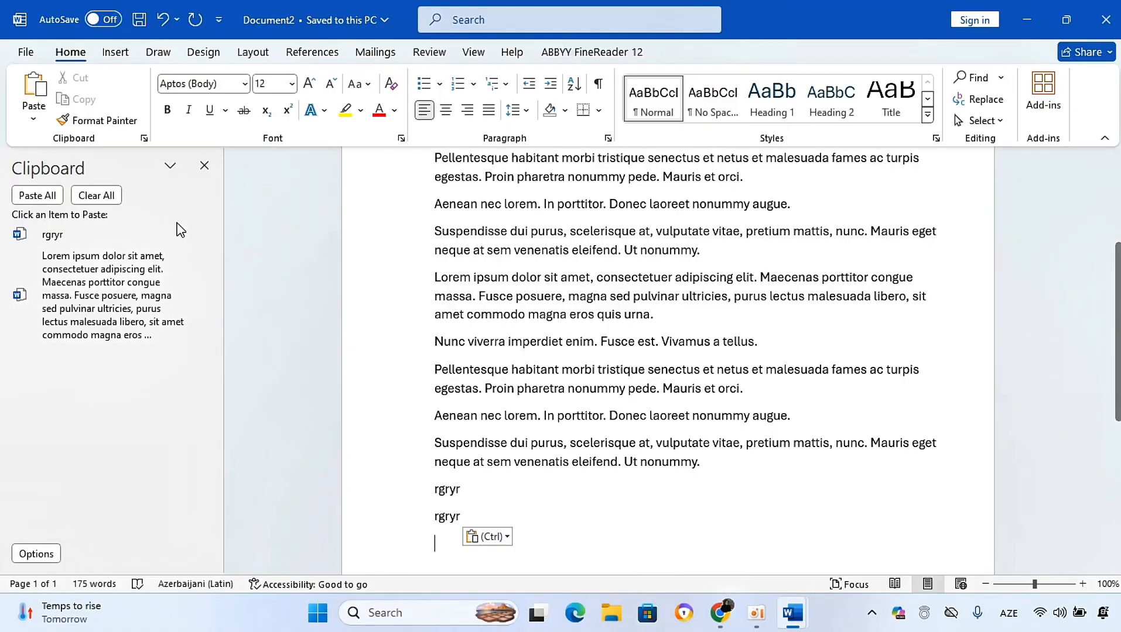
pyautogui.click(214, 168)
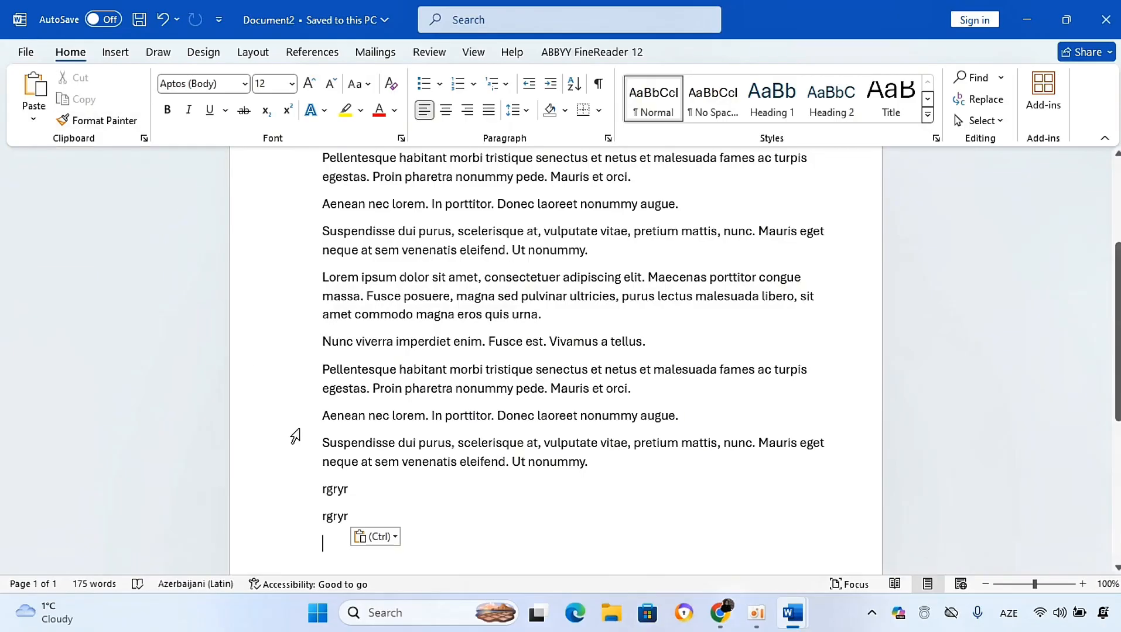
# Step: Select the first rgryr line and view the Paste options without applying any
pyautogui.click(351, 498)
pyautogui.moveTo(351, 490); pyautogui.dragTo(295, 497)
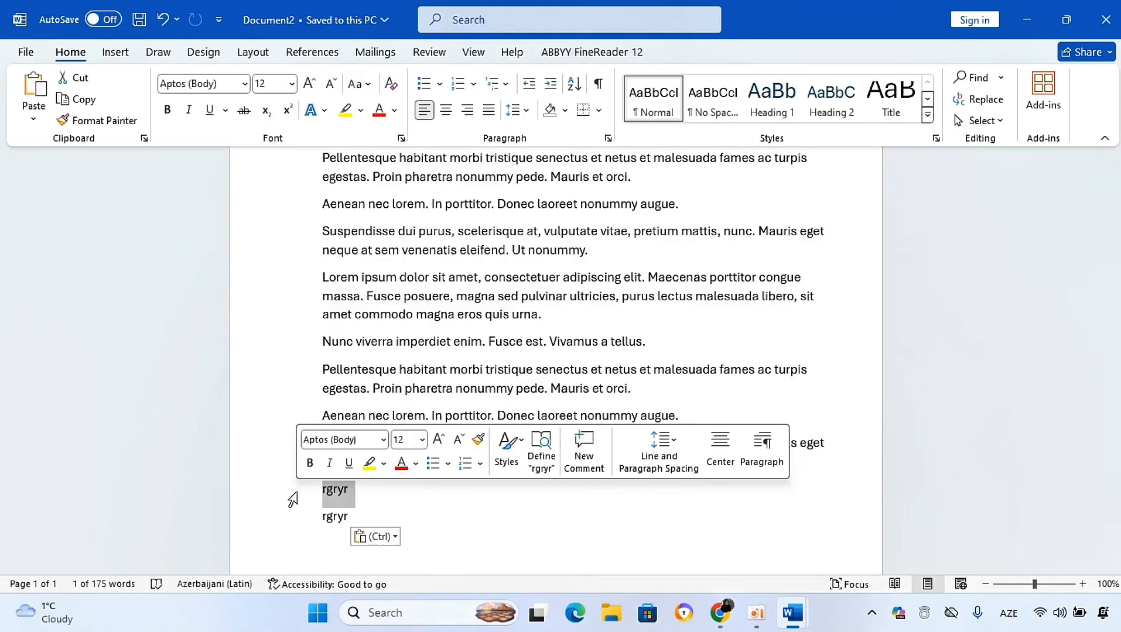
pyautogui.click(33, 121)
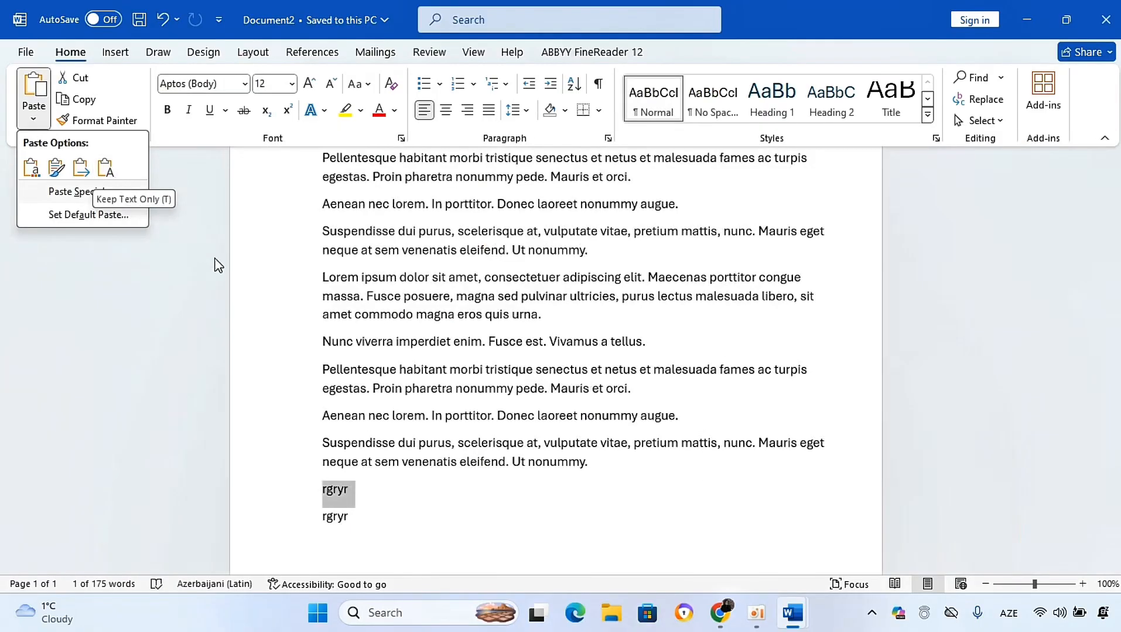
pyautogui.click(226, 278)
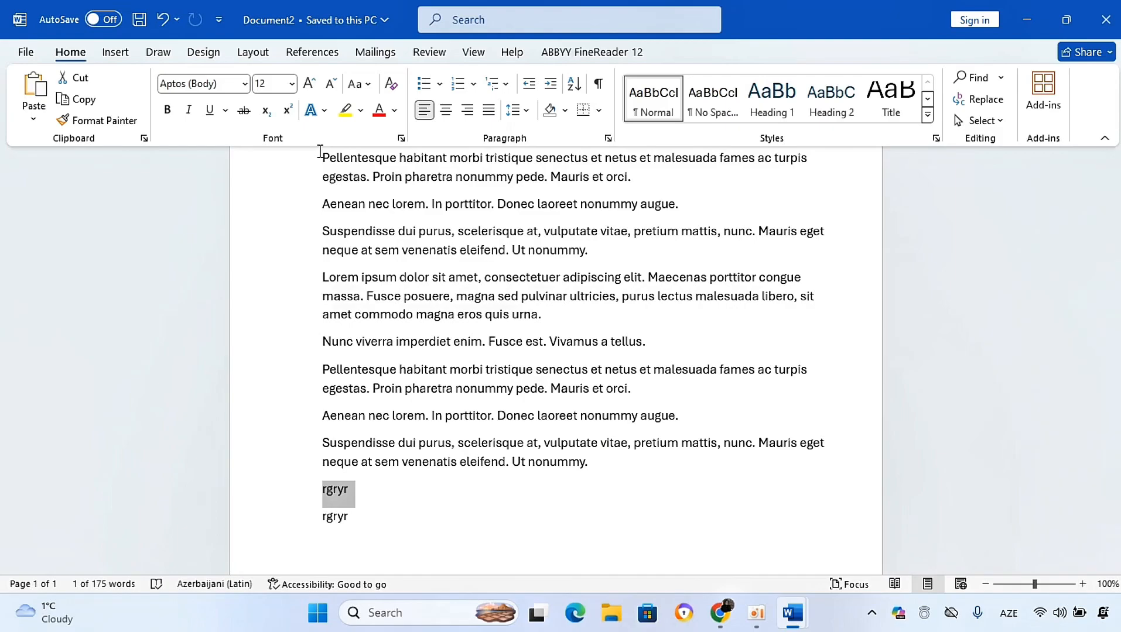
# Step: Make the last Suspendisse paragraph bold and underlined
pyautogui.moveTo(594, 463); pyautogui.dragTo(328, 438)
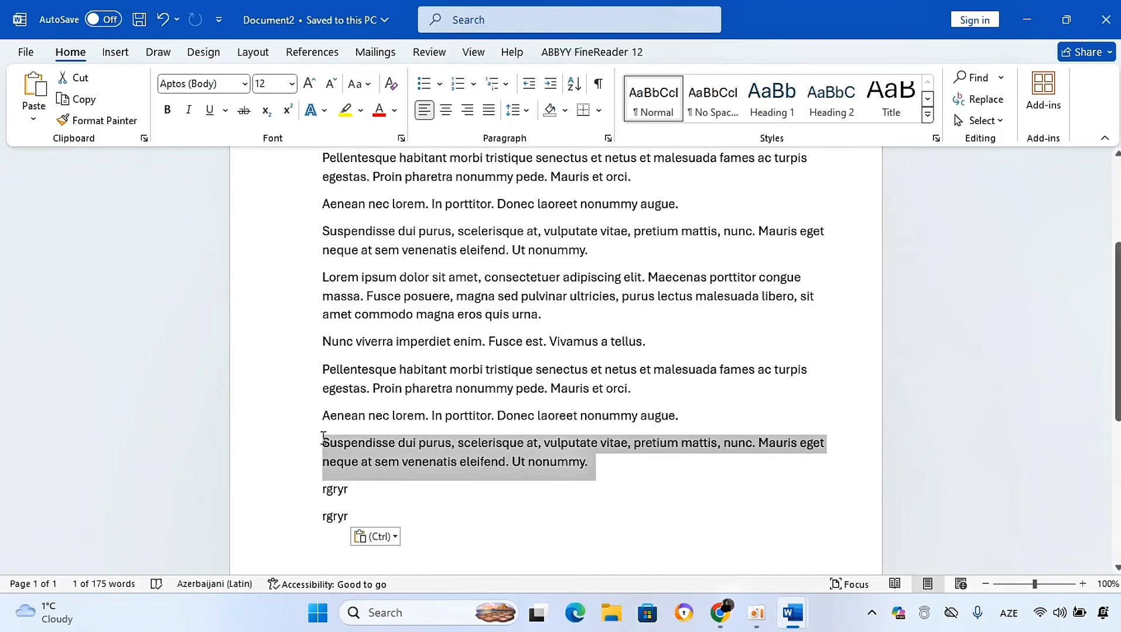
pyautogui.click(167, 114)
pyautogui.click(210, 111)
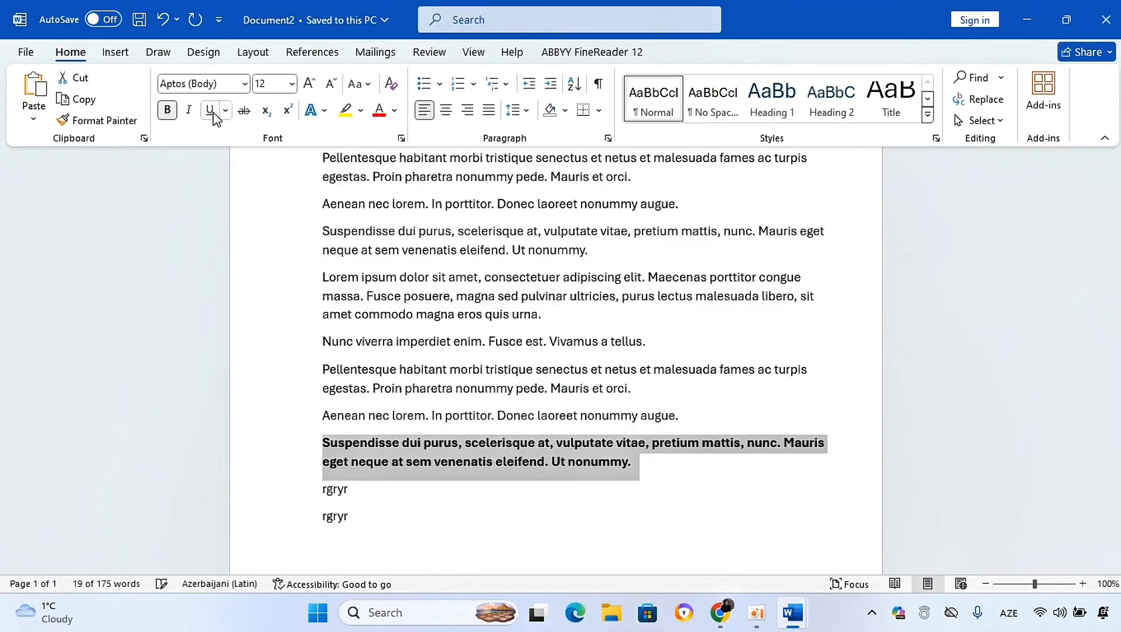
pyautogui.click(420, 503)
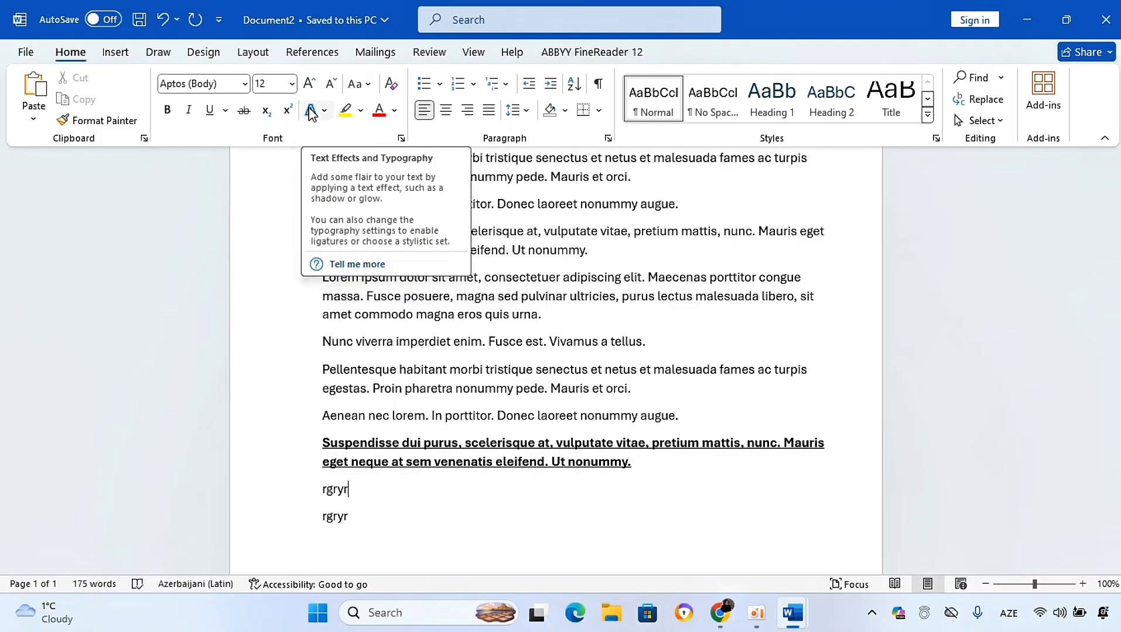
# Step: Highlight the upper Aenean line up to nonummy in yellow with the highlighter, then turn it off
pyautogui.moveTo(641, 465); pyautogui.dragTo(291, 437)
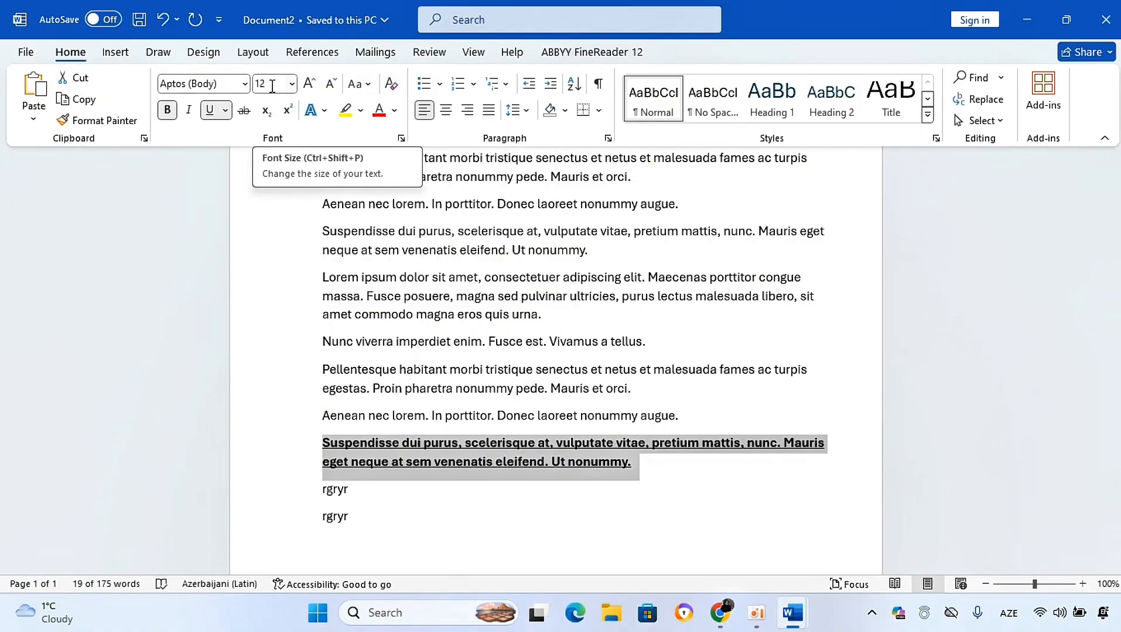
pyautogui.click(396, 524)
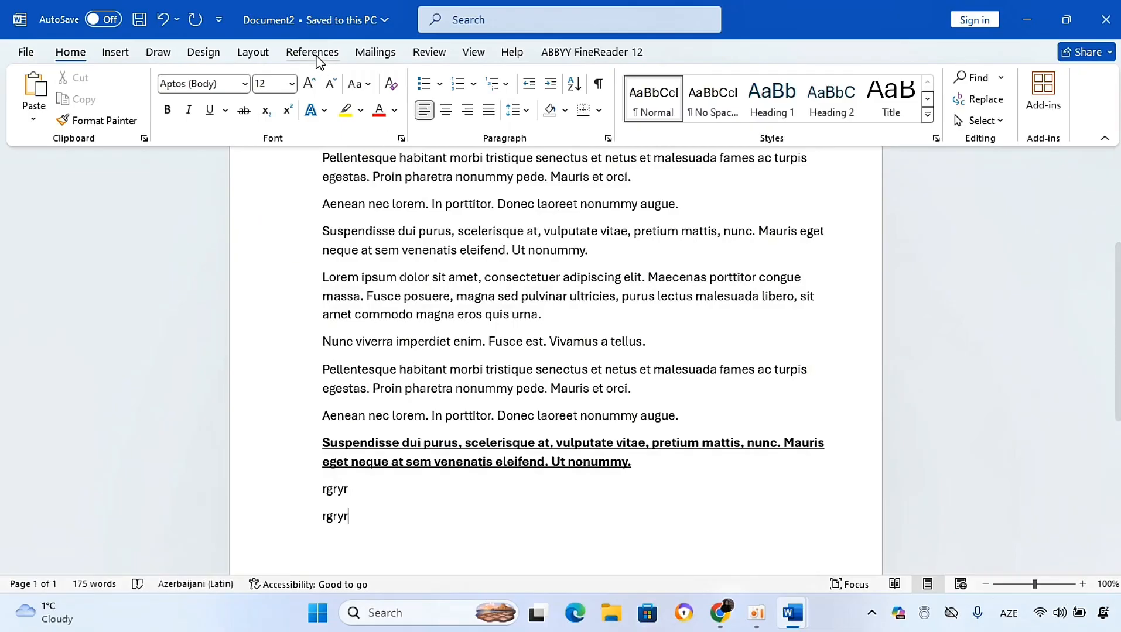
pyautogui.click(361, 111)
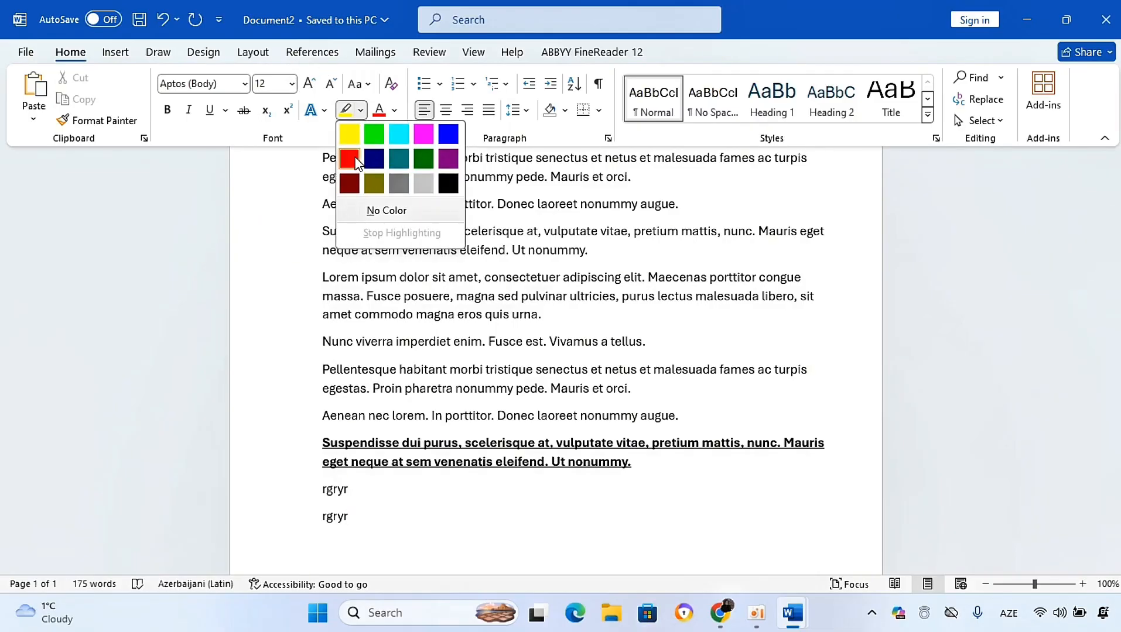
pyautogui.click(345, 133)
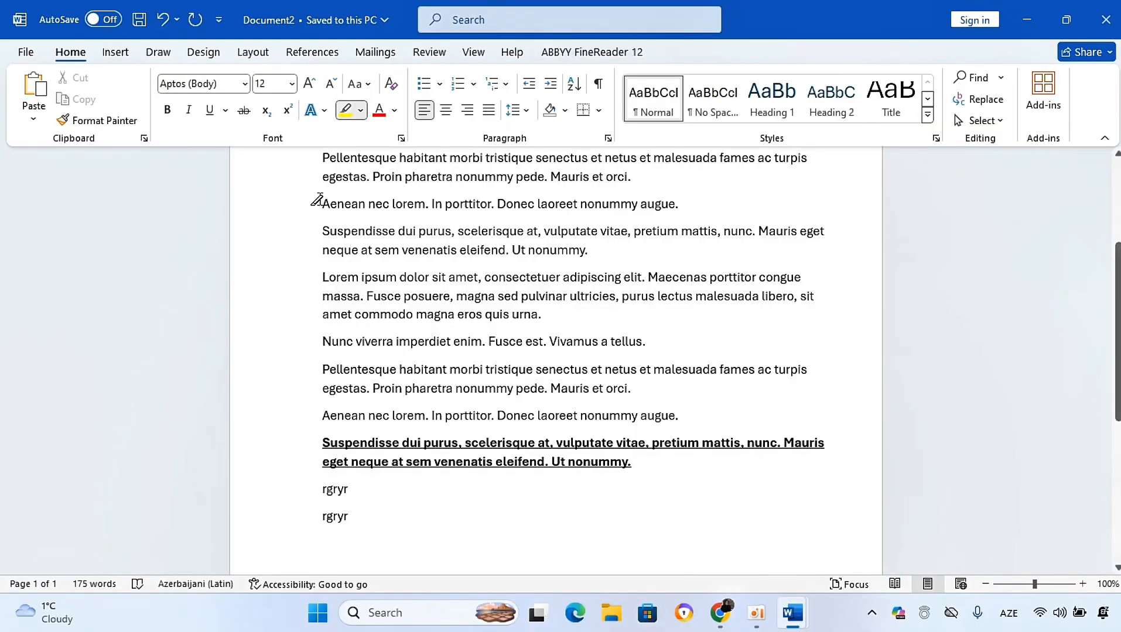
pyautogui.moveTo(334, 202); pyautogui.dragTo(637, 202)
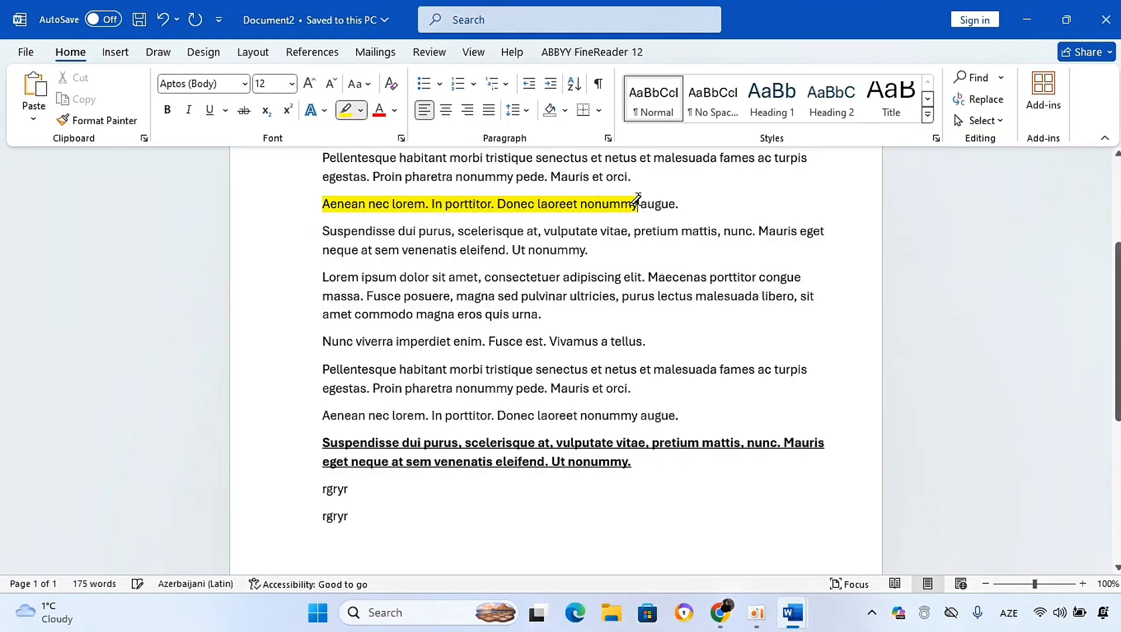
pyautogui.click(346, 110)
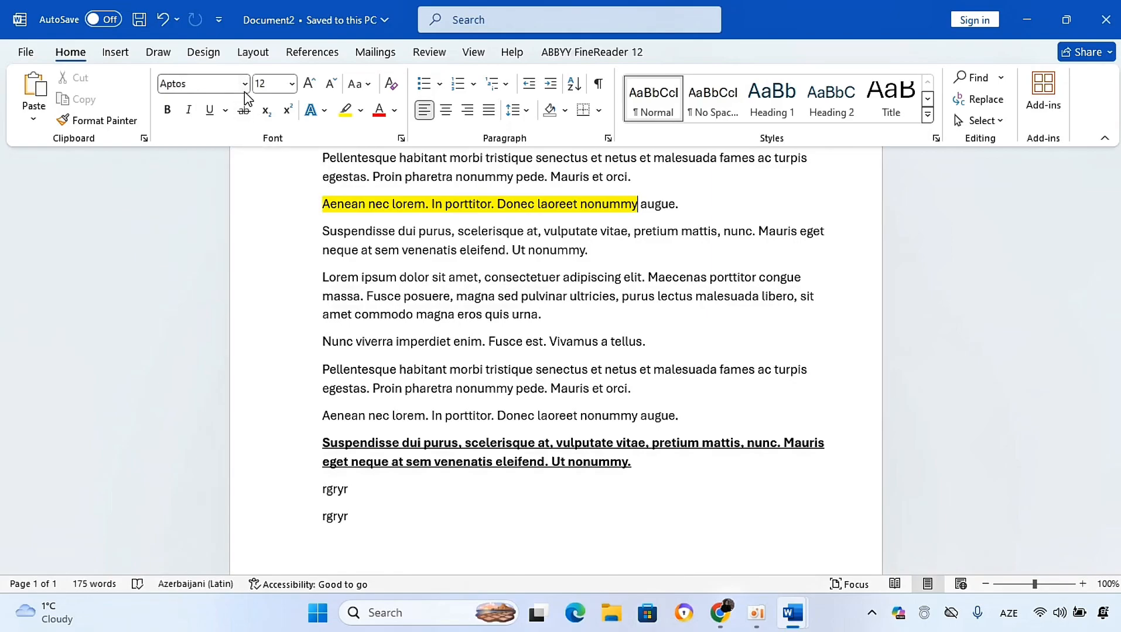
# Step: Browse the font and font size lists without choosing anything
pyautogui.click(245, 86)
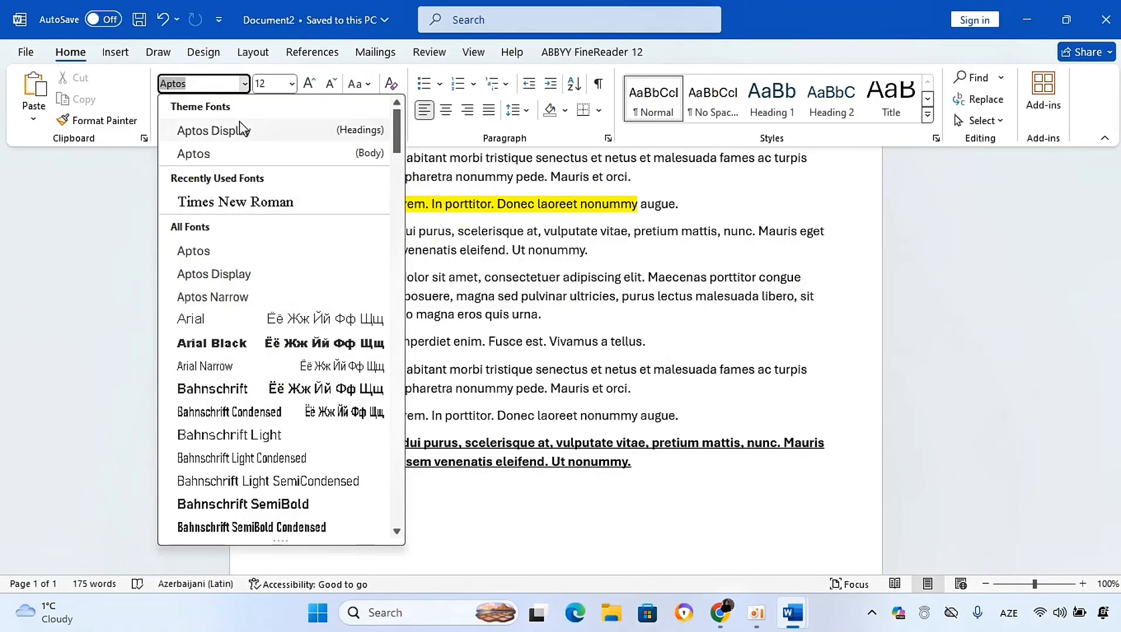
pyautogui.click(523, 379)
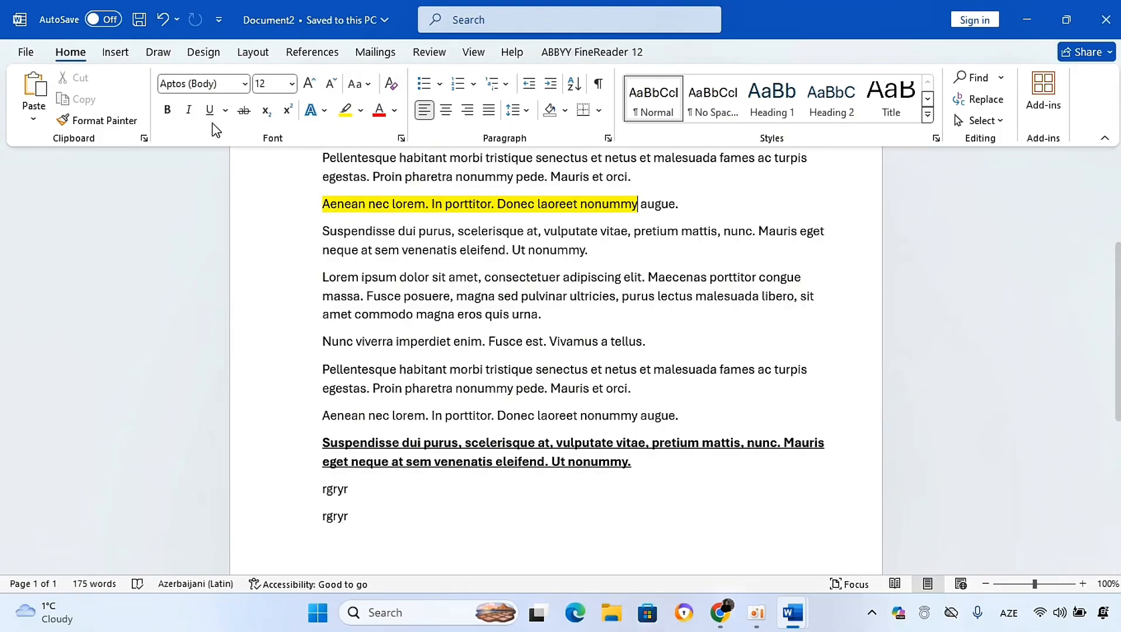
pyautogui.click(291, 86)
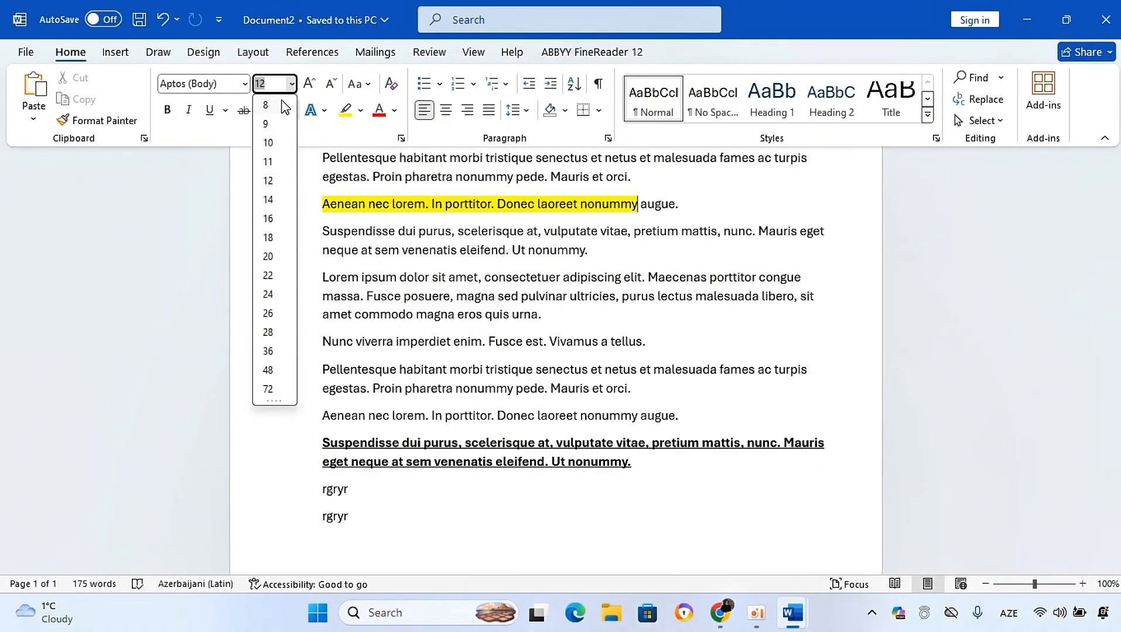
pyautogui.click(327, 146)
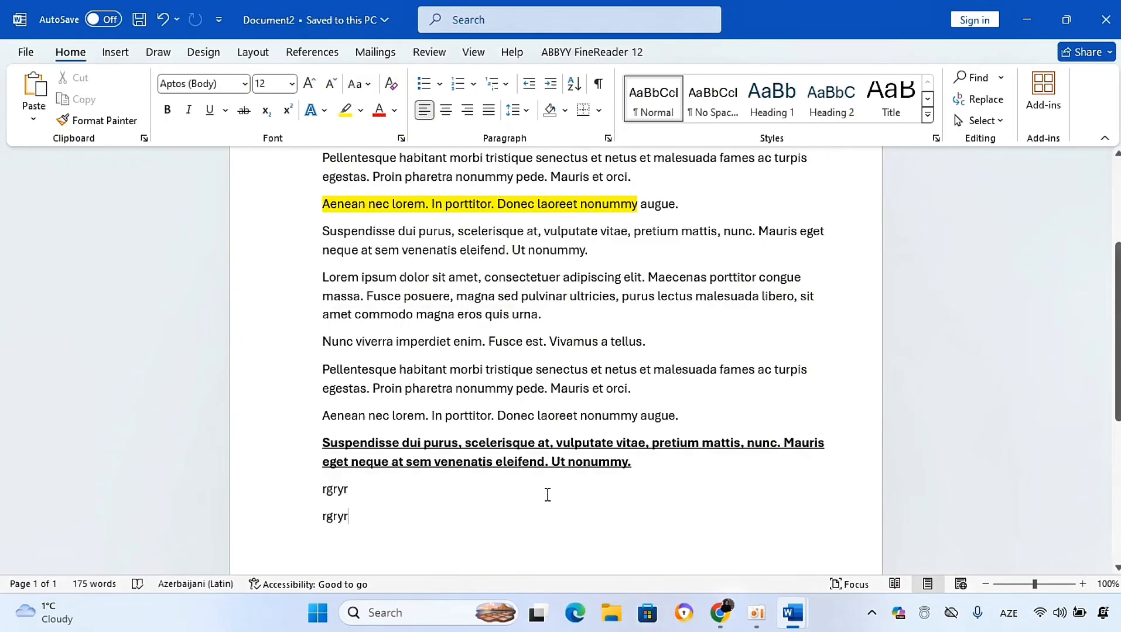
# Step: Close all open documents, discarding the changes to Document2
pyautogui.hotkey('ctrl', 'n')
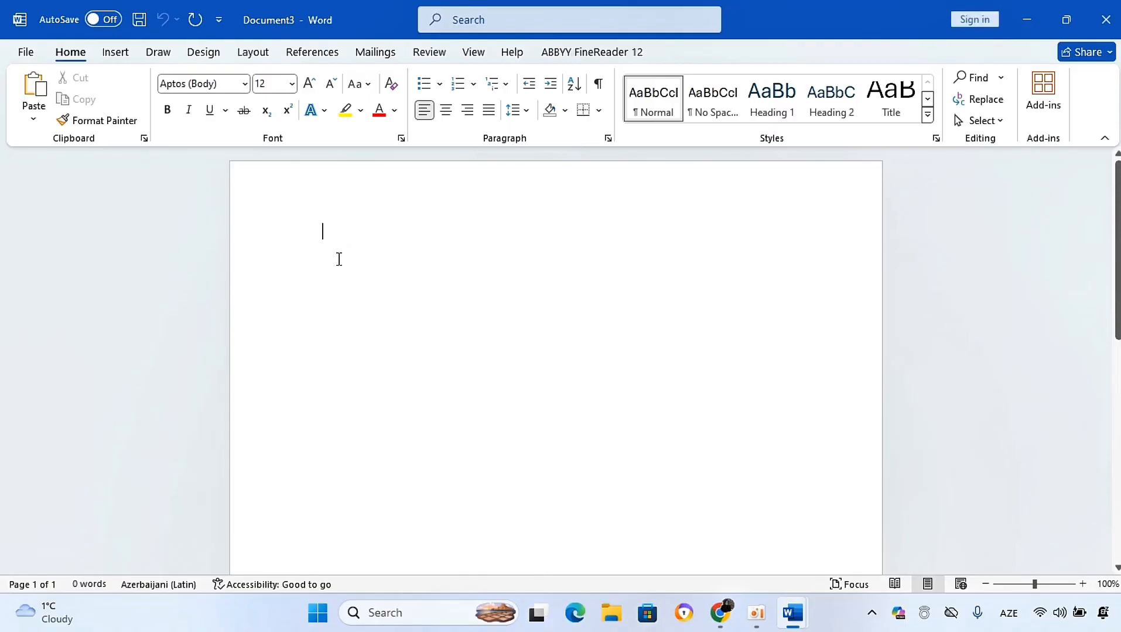
pyautogui.click(1105, 20)
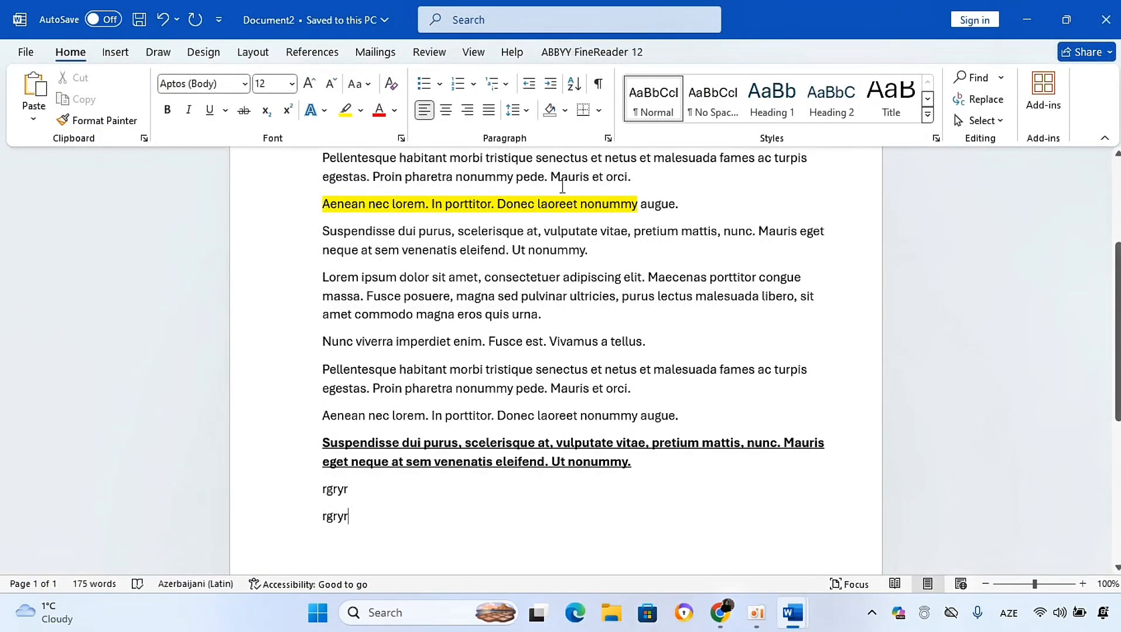
pyautogui.click(1106, 19)
pyautogui.click(651, 336)
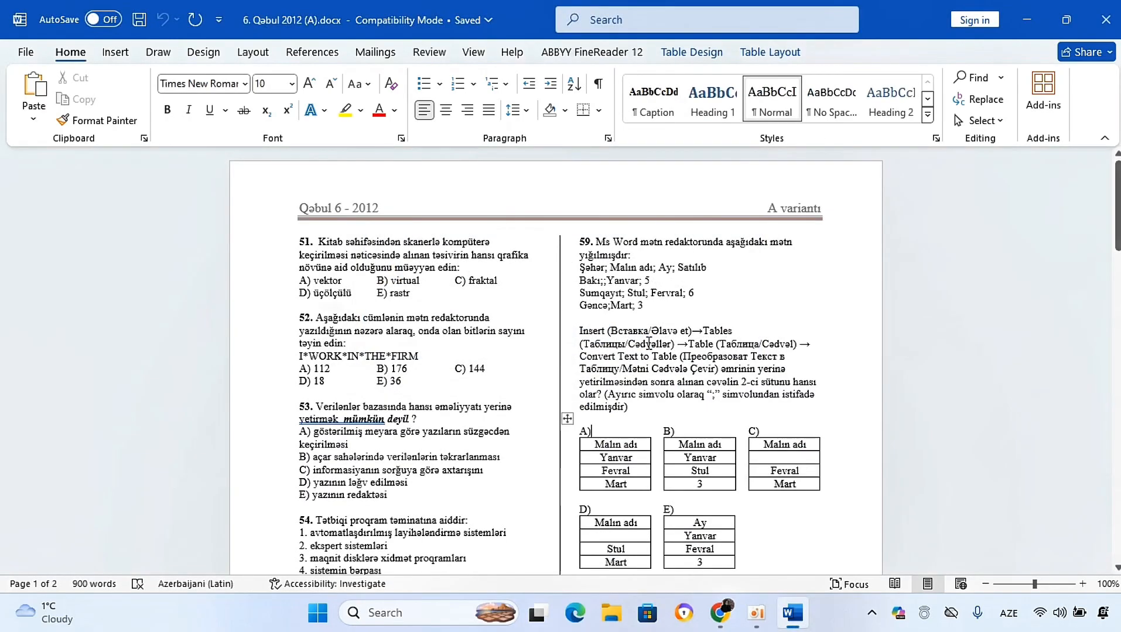
pyautogui.click(1106, 19)
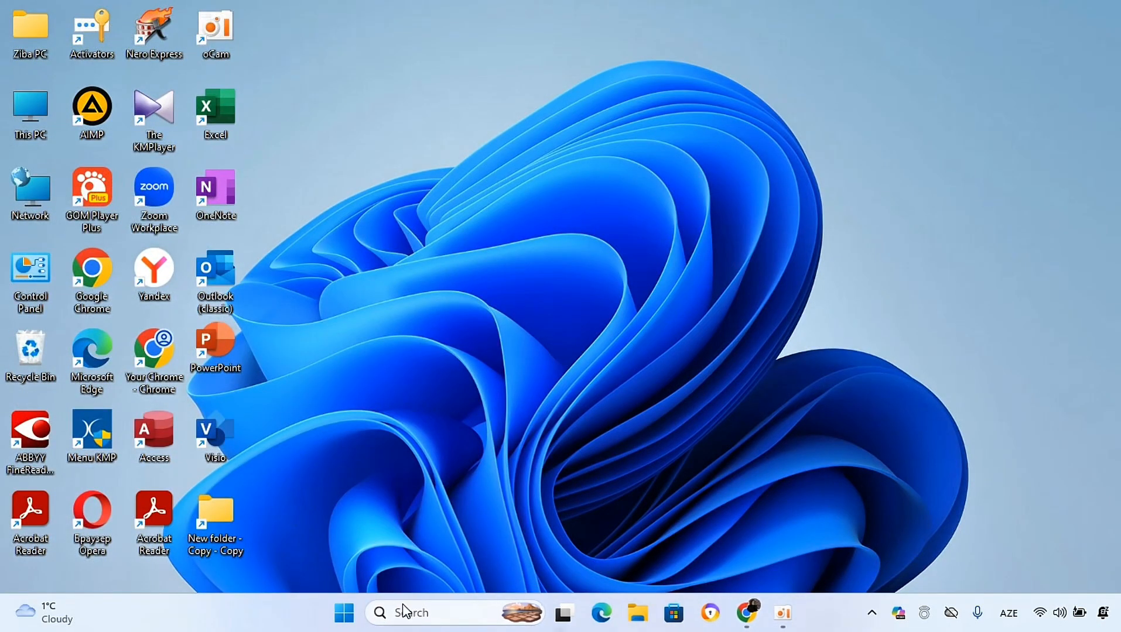
# Step: Start Word through the taskbar search and open a blank document
pyautogui.click(454, 613)
pyautogui.click(444, 257)
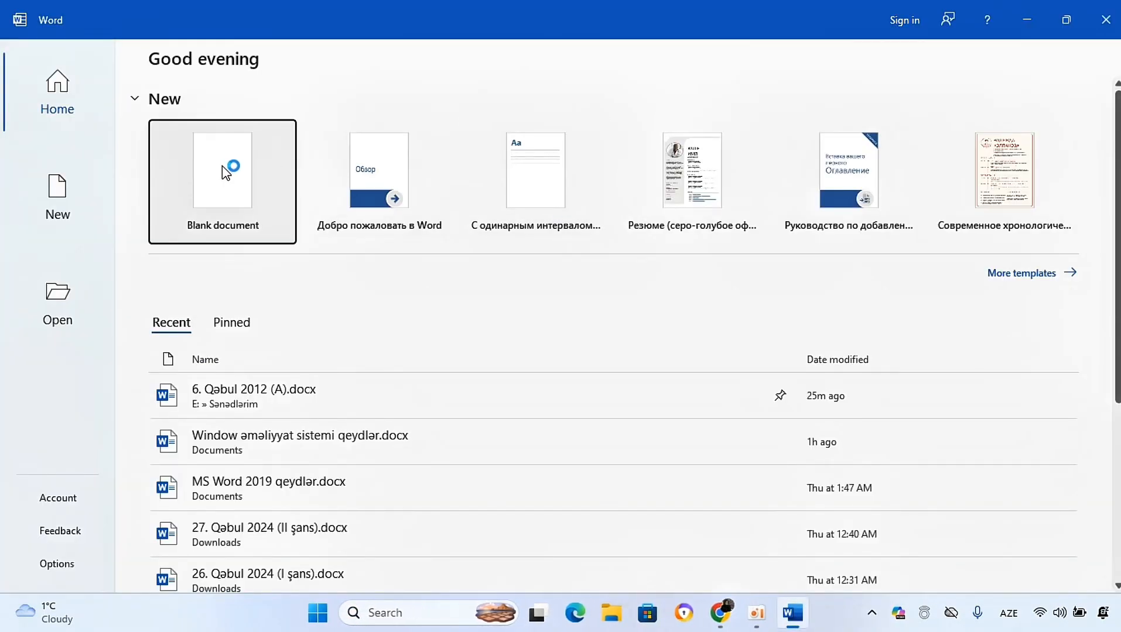
pyautogui.click(221, 166)
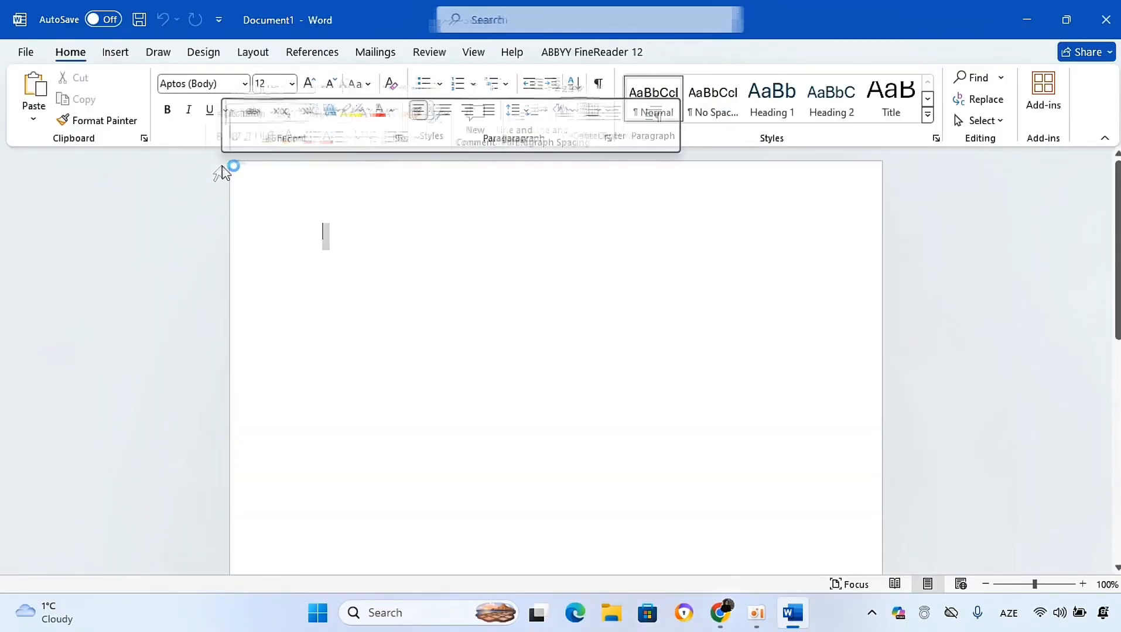
pyautogui.click(292, 84)
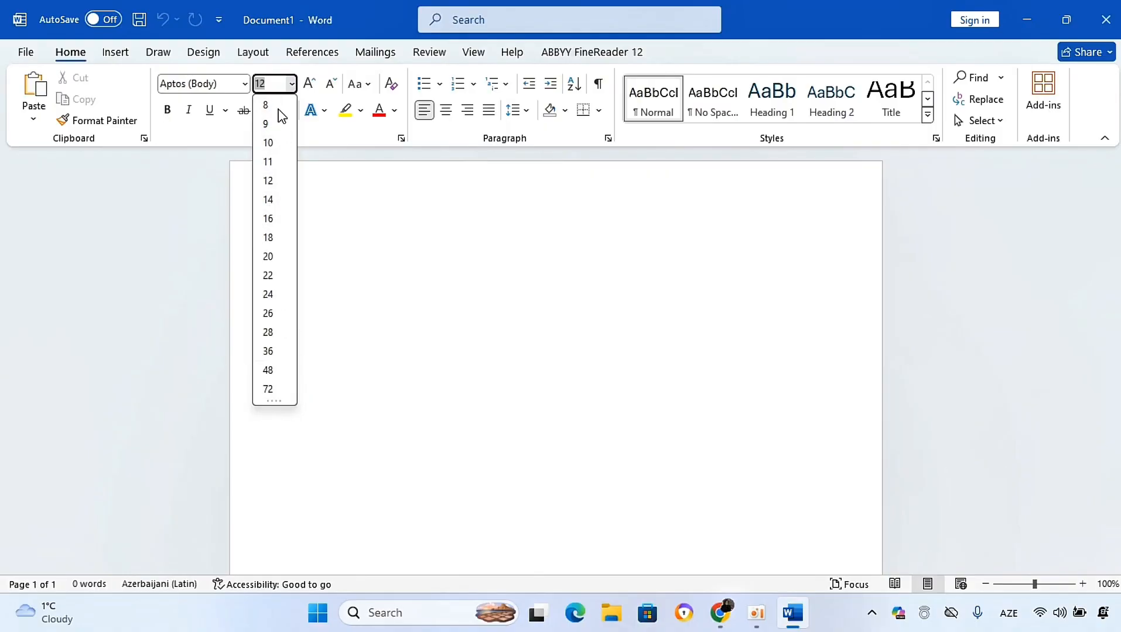
pyautogui.press('BackSpace')
pyautogui.press('BackSpace')
pyautogui.write('188')
pyautogui.press('Escape')
pyautogui.click(273, 79)
pyautogui.press('BackSpace')
pyautogui.click(332, 235)
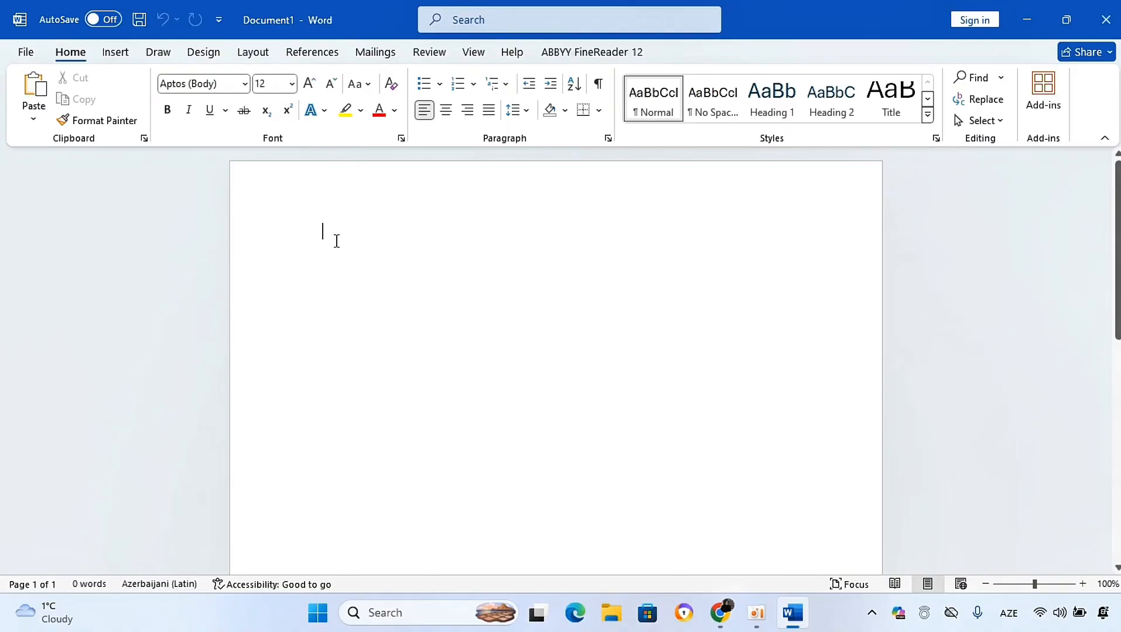
# Step: Type İki on the first line, then try to set its font size to 1679
pyautogui.write('ik')
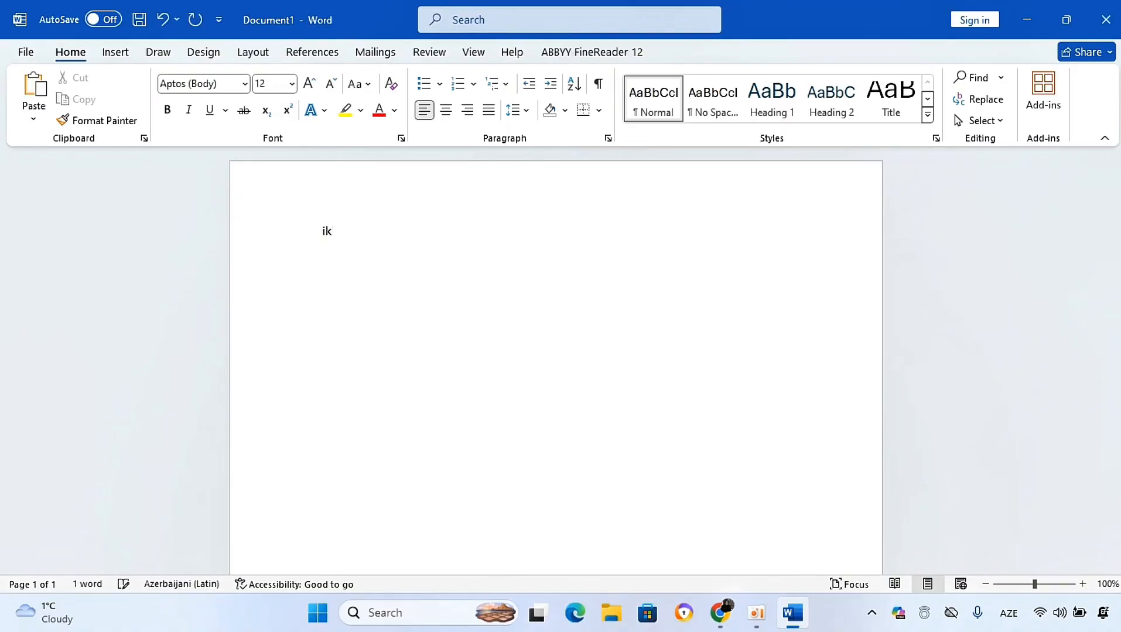
pyautogui.moveTo(340, 236); pyautogui.dragTo(295, 230)
pyautogui.click(278, 86)
pyautogui.press('BackSpace')
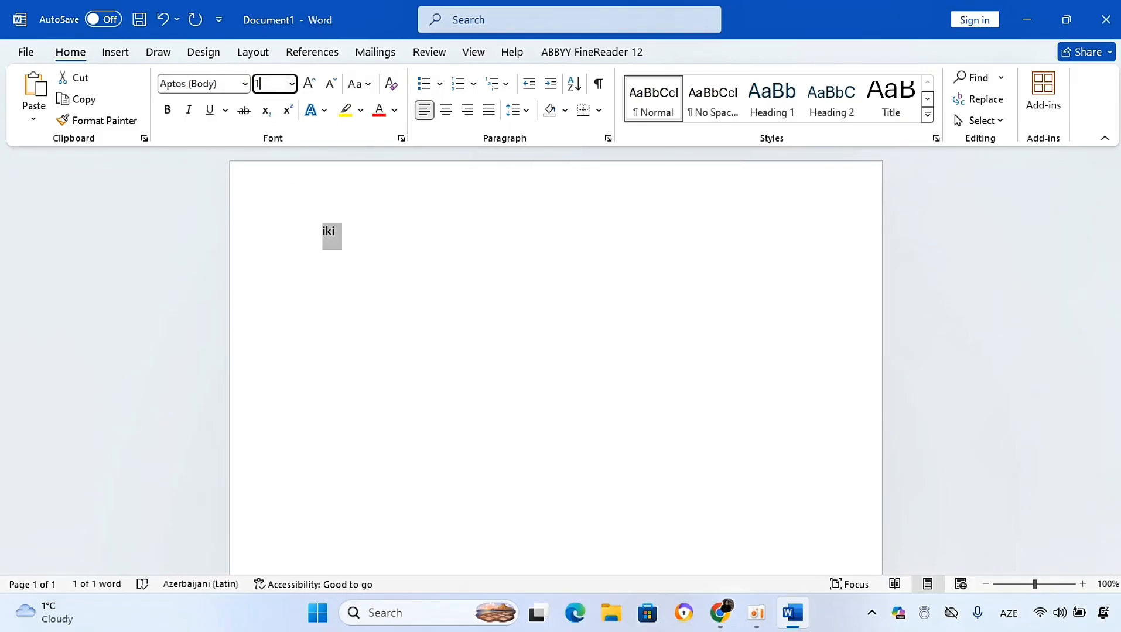
pyautogui.press('Return')
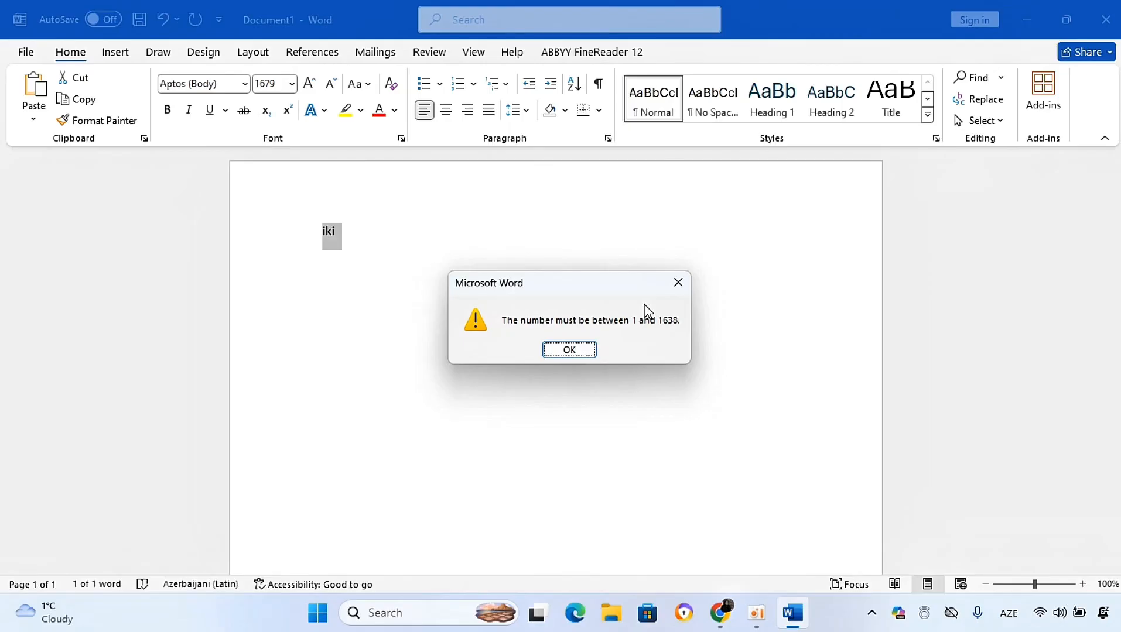
pyautogui.click(678, 282)
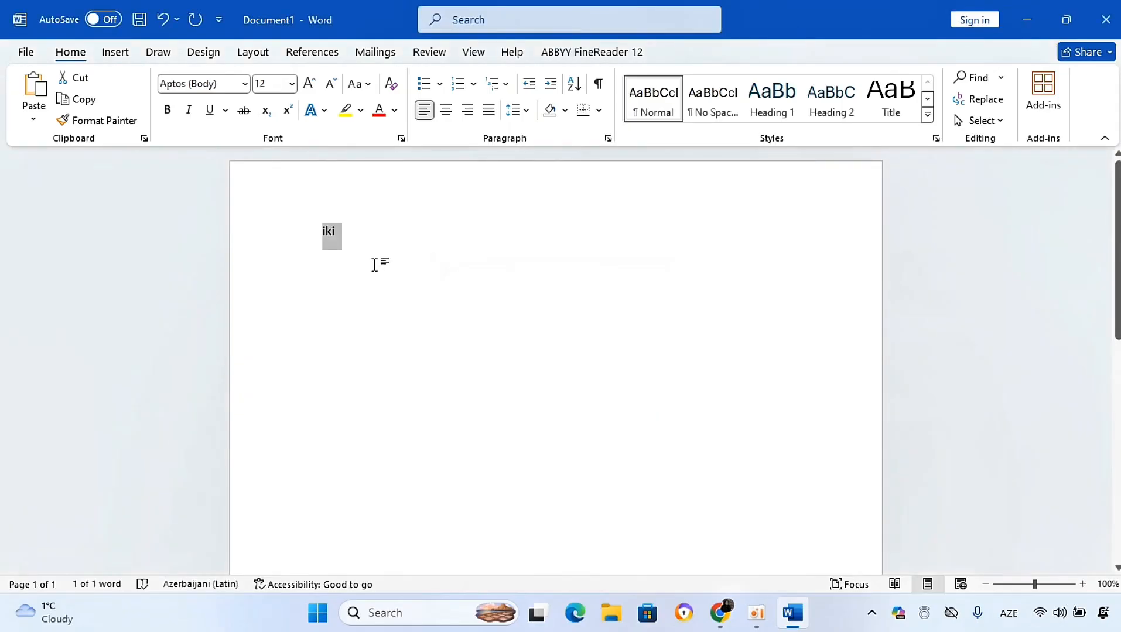
# Step: Start a new line below İki and generate sample paragraphs with =lorem()
pyautogui.click(424, 228)
pyautogui.press('Return')
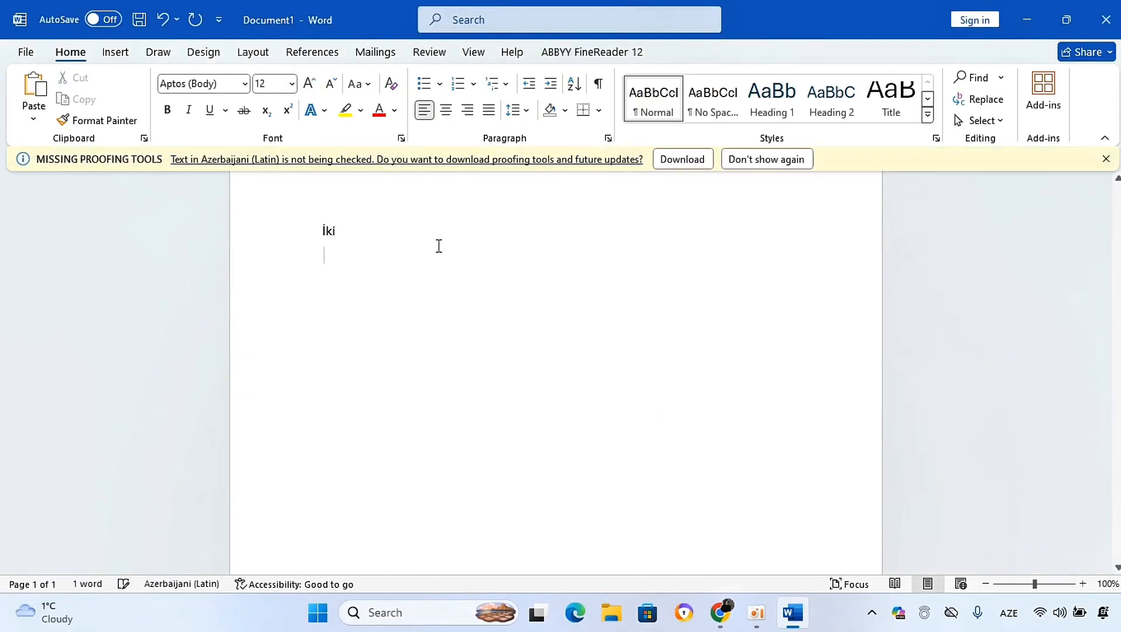
pyautogui.write('=lo')
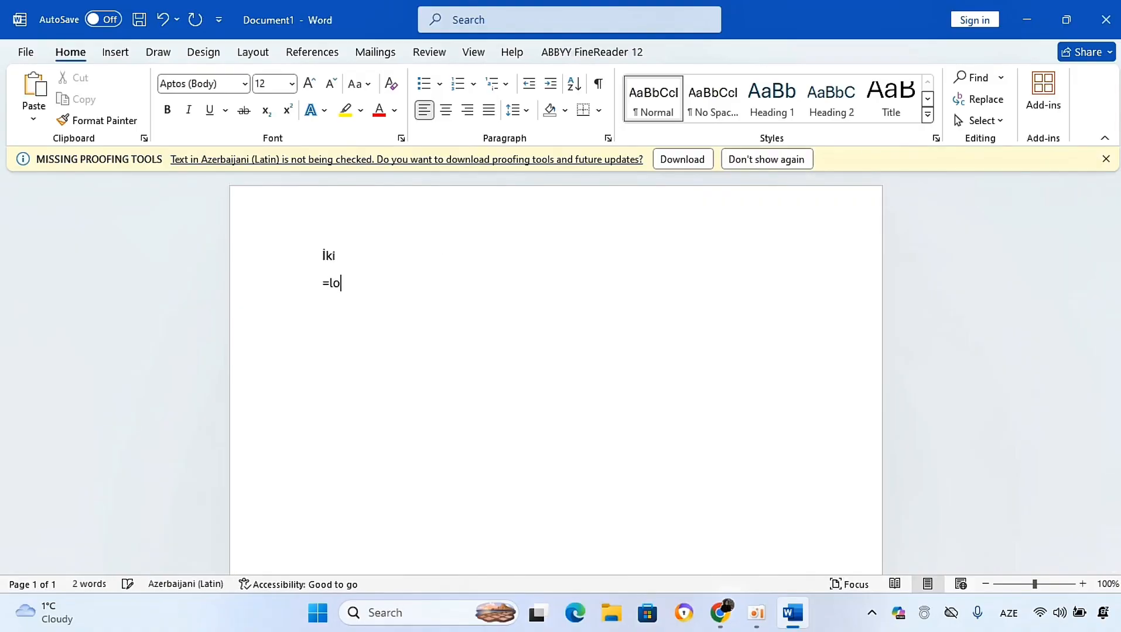
pyautogui.write('rem(0)')
pyautogui.press('Return')
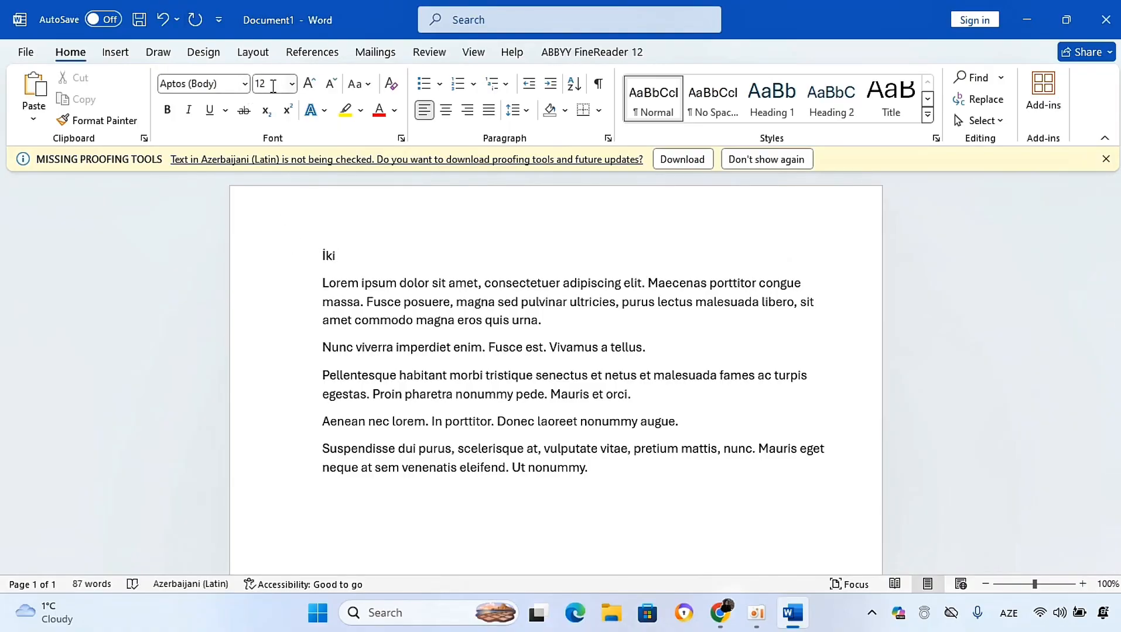
# Step: Select the first sentence of the Lorem paragraph and change it to UPPERCASE
pyautogui.click(313, 258)
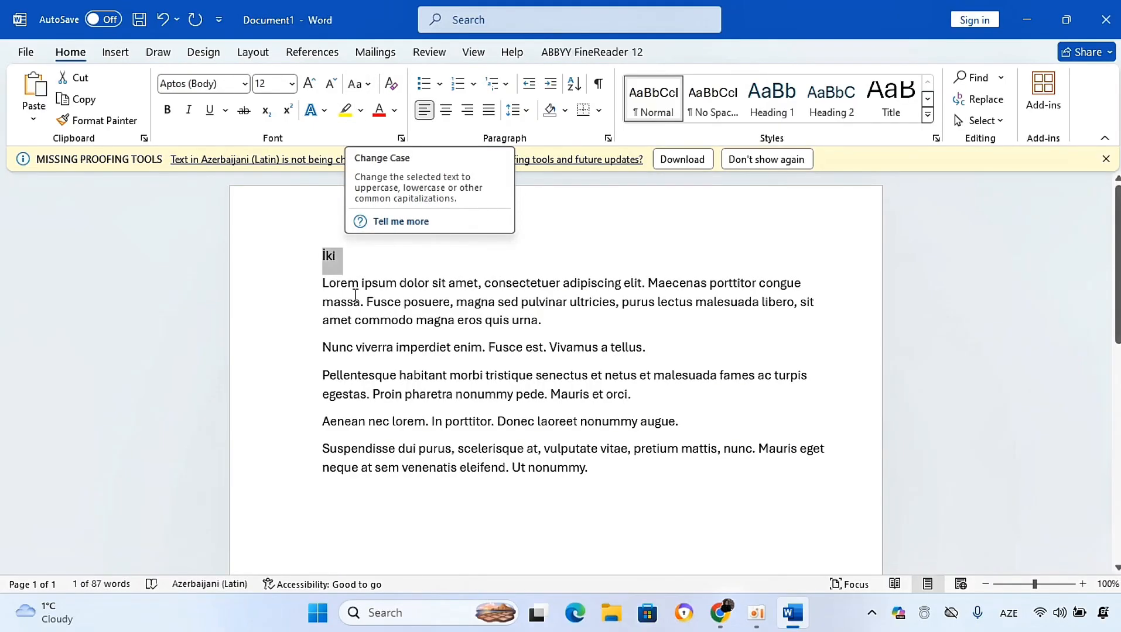
pyautogui.moveTo(320, 286)
pyautogui.mouseDown()
pyautogui.moveTo(616, 303)
pyautogui.moveTo(646, 282)
pyautogui.mouseUp()
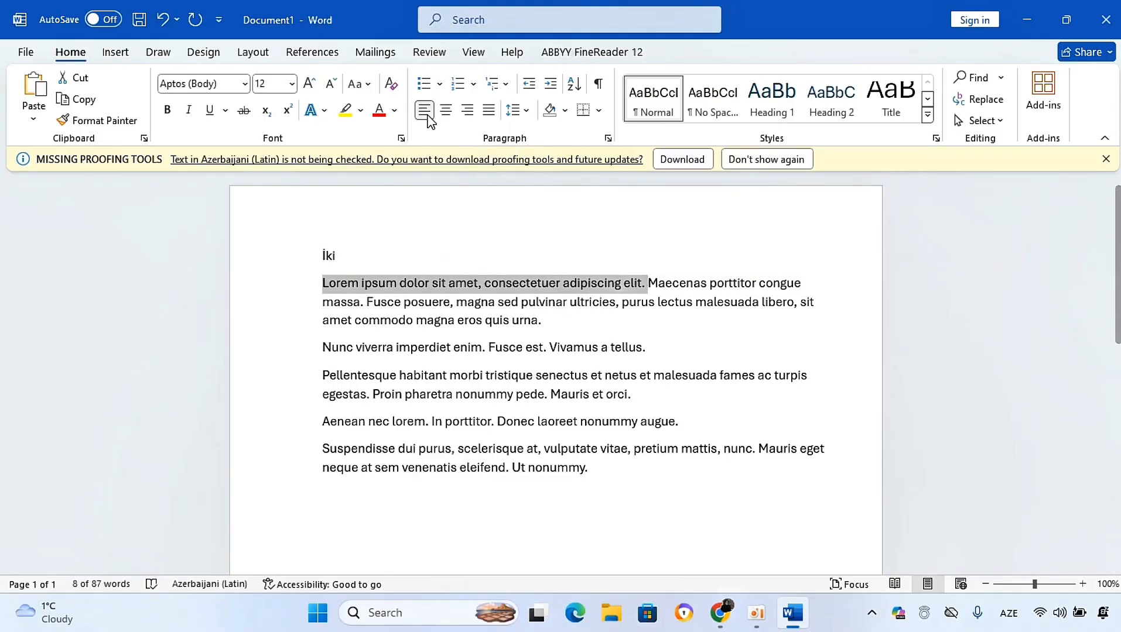
pyautogui.click(367, 84)
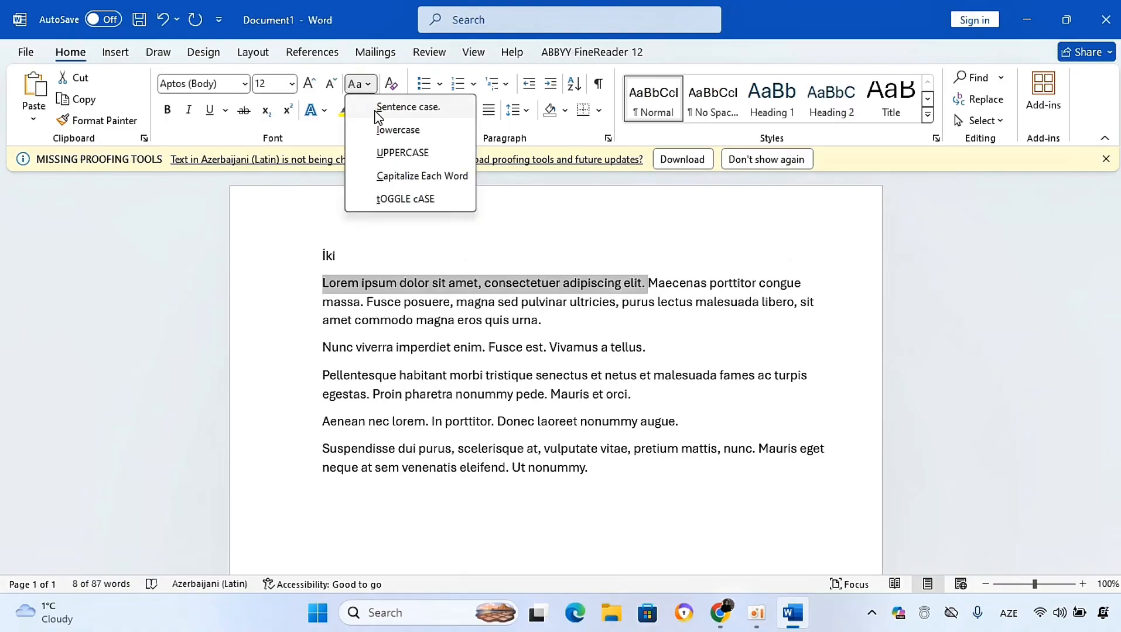
pyautogui.click(380, 152)
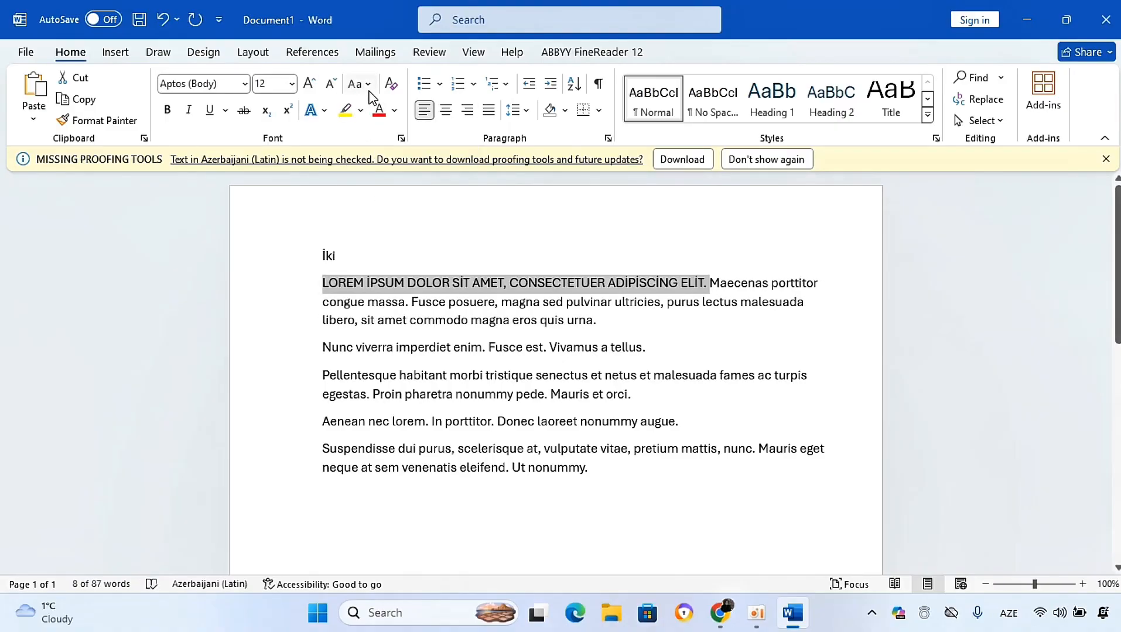
# Step: Cycle the sentence through lowercase, Sentence case and Capitalize Each Word
pyautogui.click(369, 87)
pyautogui.click(379, 130)
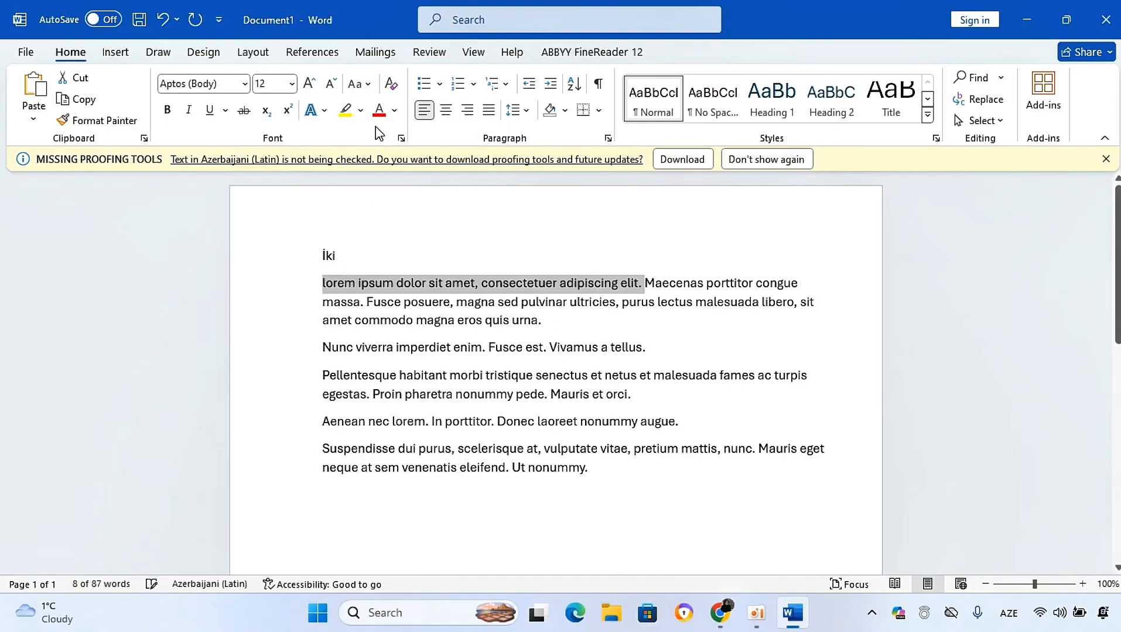
pyautogui.click(359, 84)
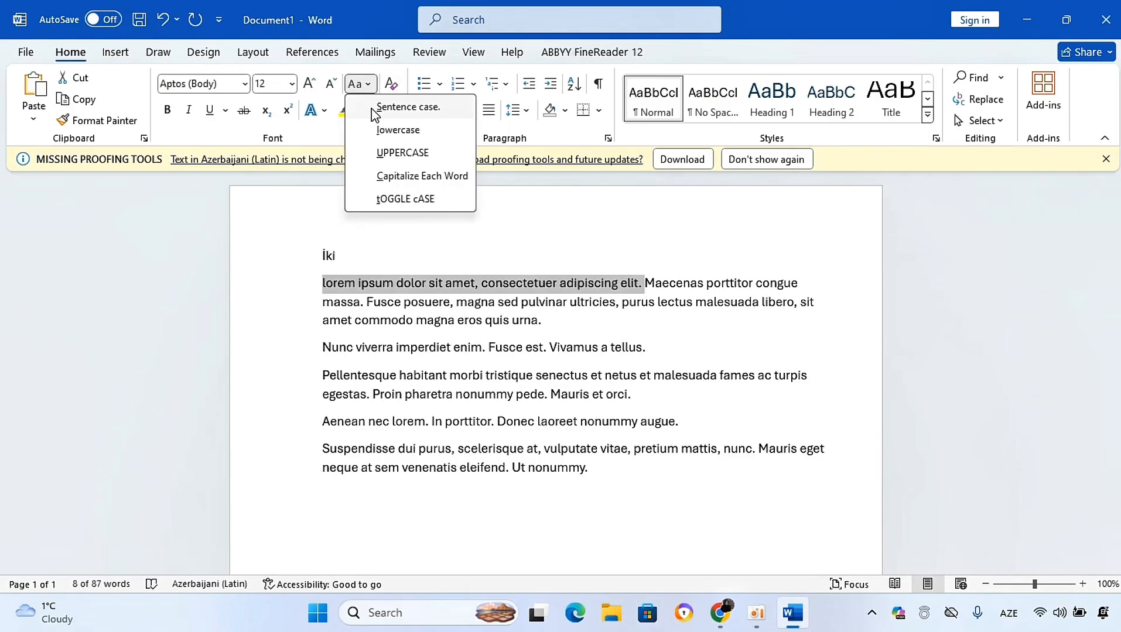
pyautogui.click(373, 108)
pyautogui.click(359, 84)
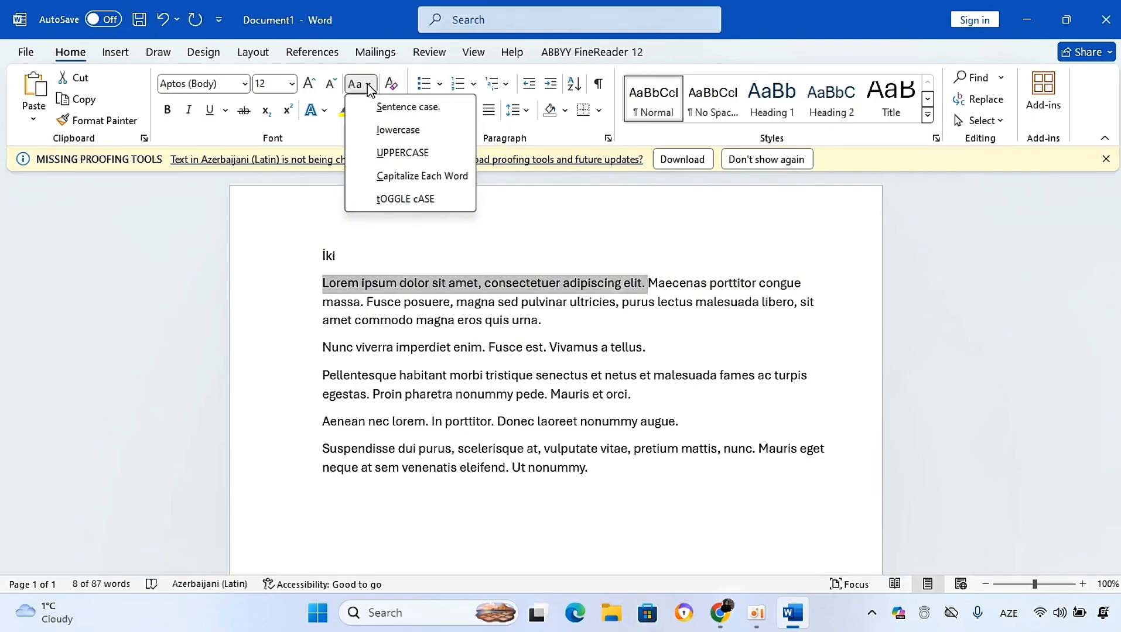
pyautogui.click(374, 177)
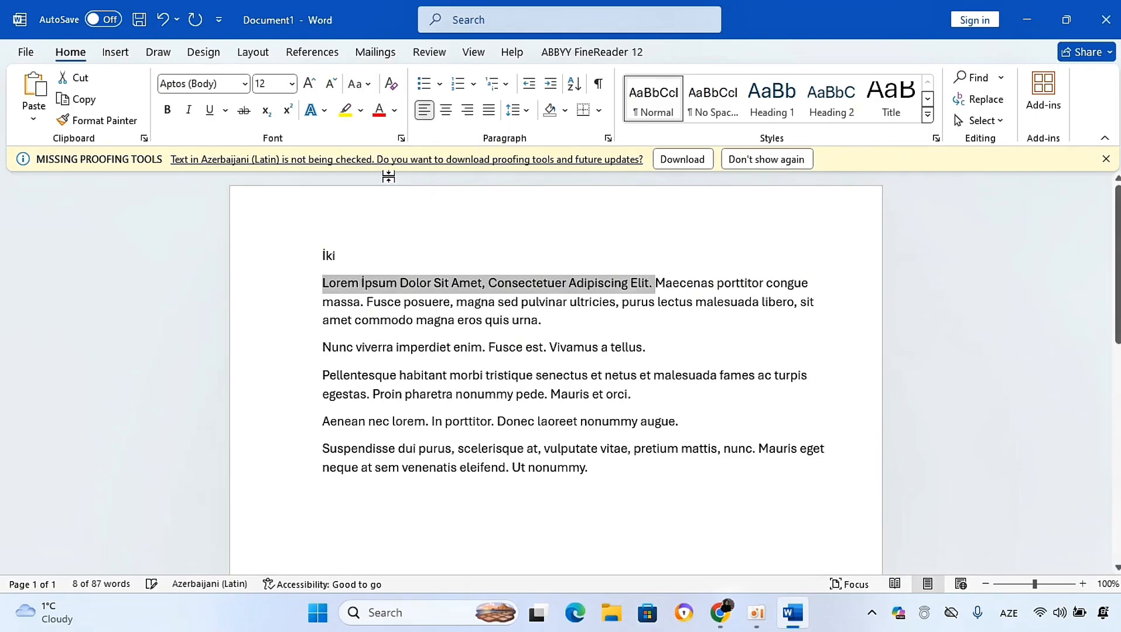
# Step: Apply UPPERCASE, lowercase and Sentence case to the sentence once more
pyautogui.click(371, 88)
pyautogui.click(372, 152)
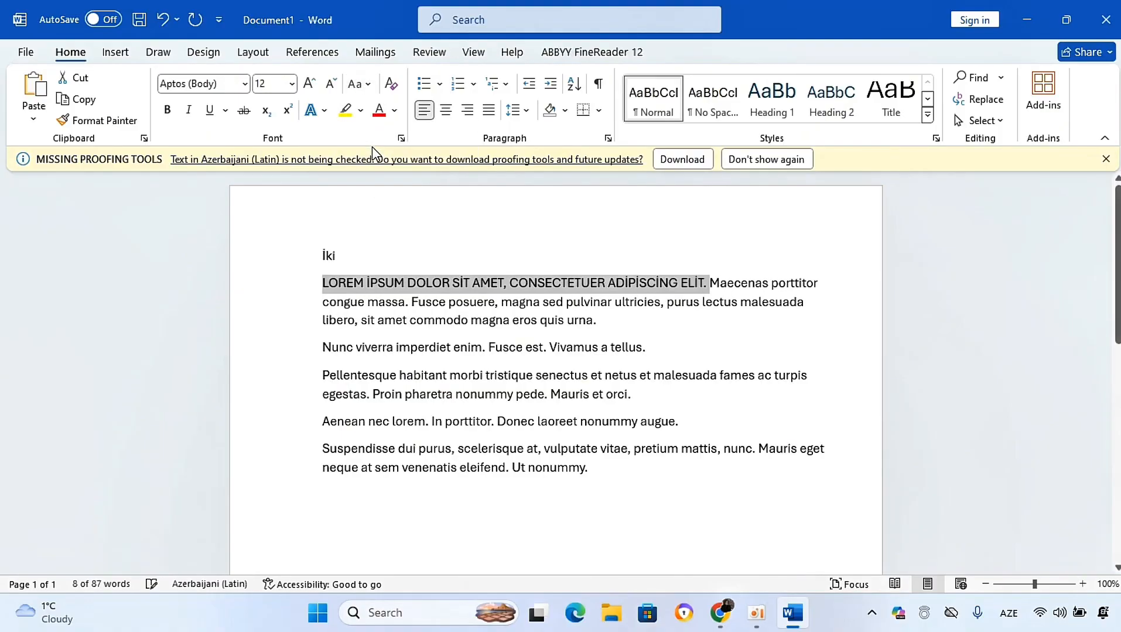
pyautogui.click(360, 84)
pyautogui.click(372, 132)
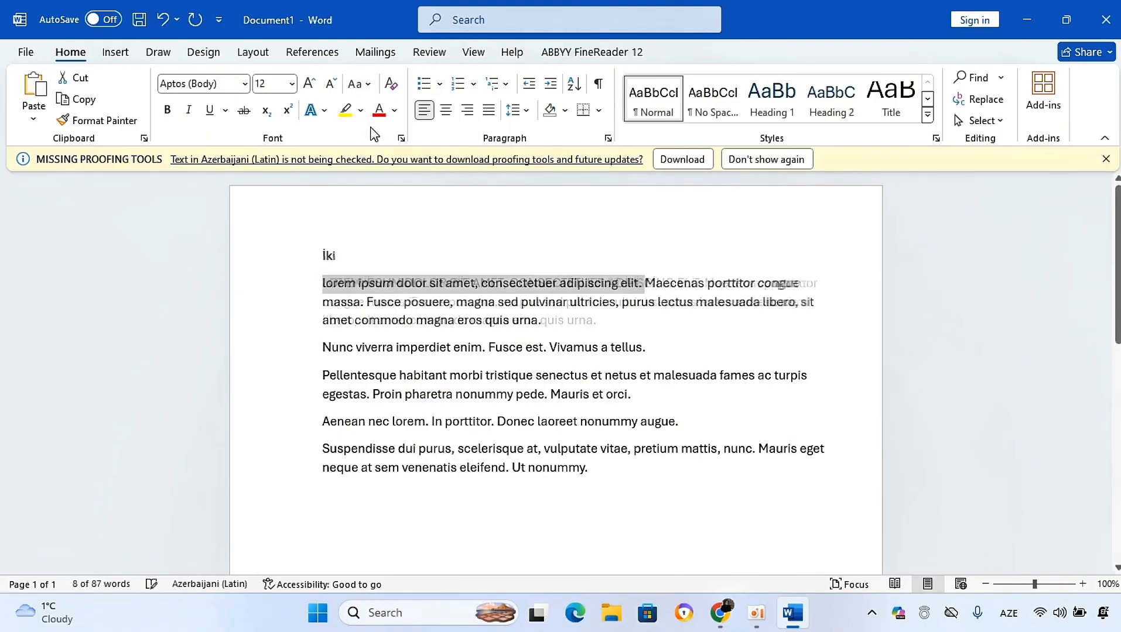
pyautogui.click(372, 89)
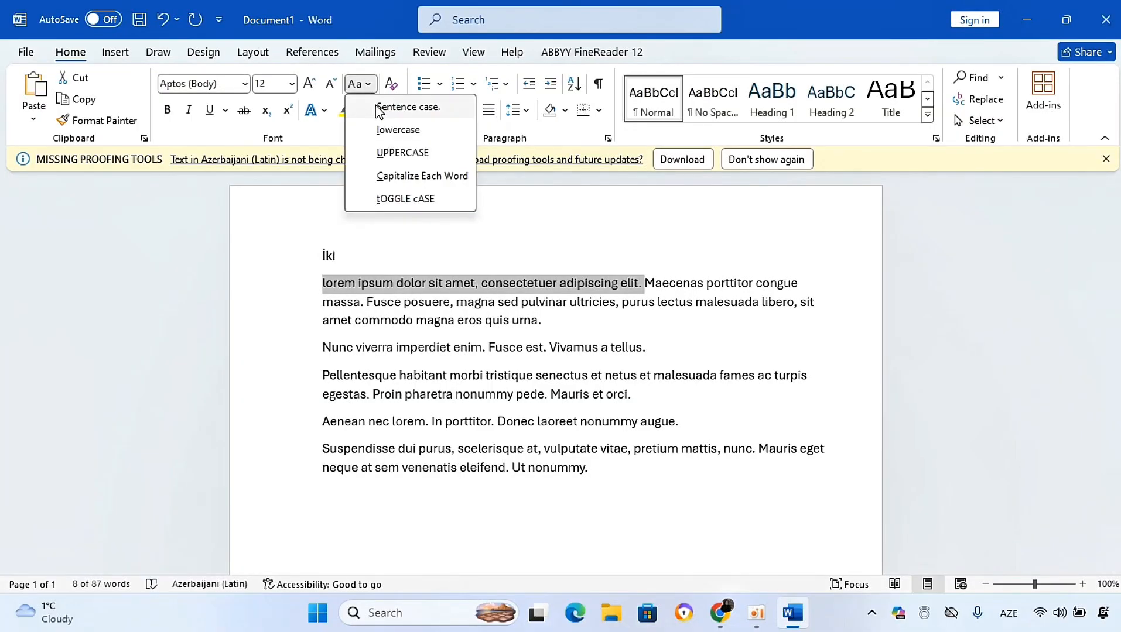
pyautogui.click(373, 106)
# Step: Apply tOGGLE cASE and then Sentence case to the sentence, and deselect it
pyautogui.click(359, 85)
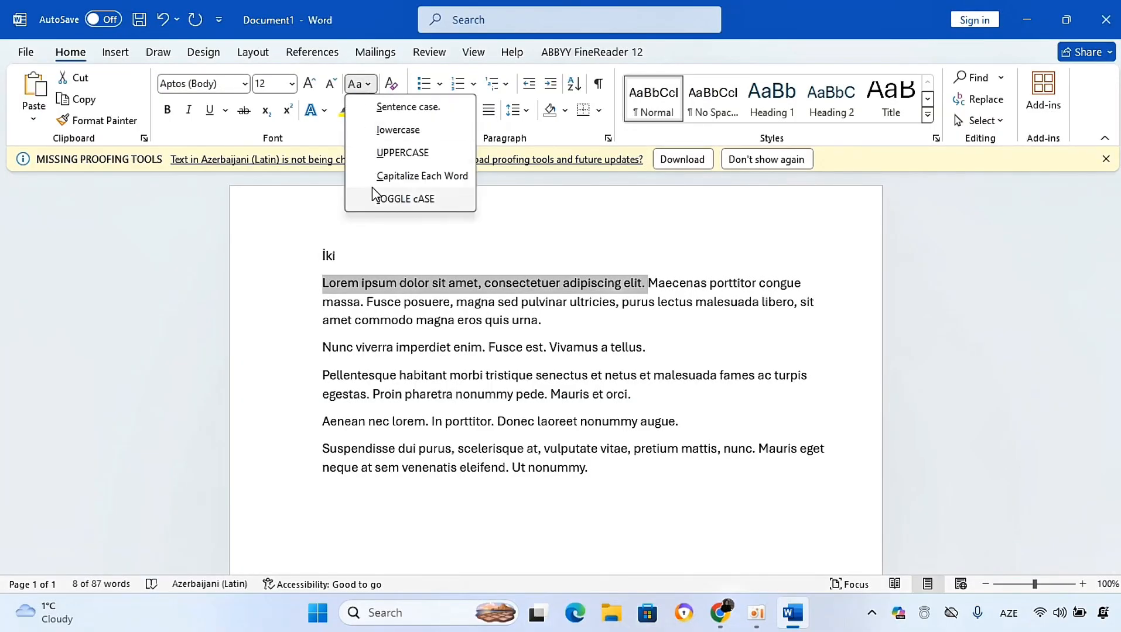
pyautogui.click(408, 200)
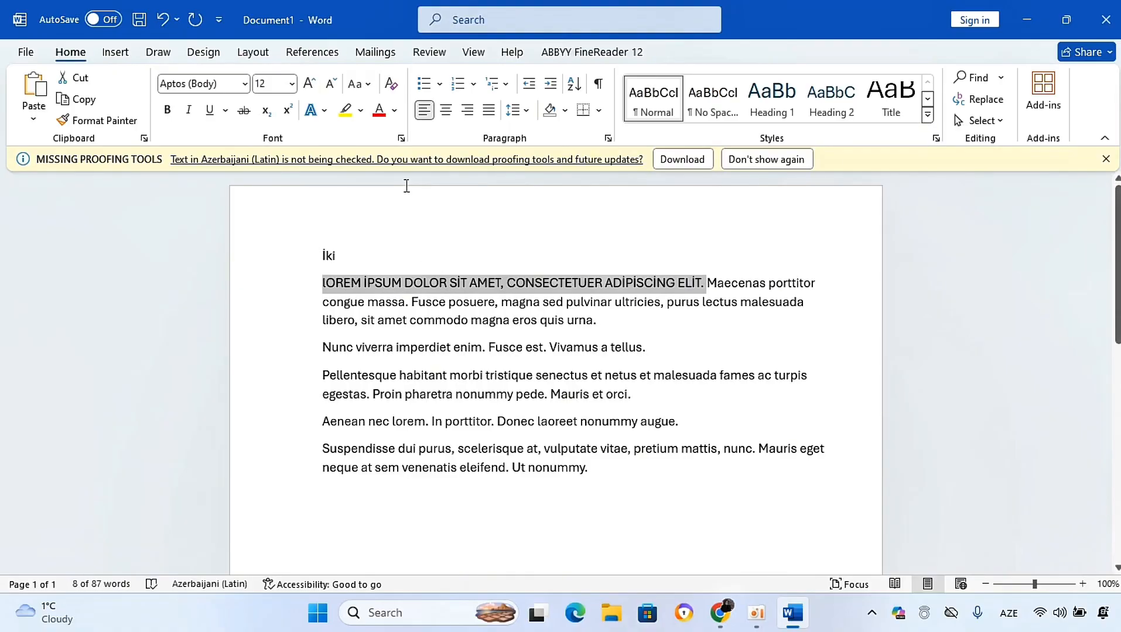
pyautogui.click(358, 84)
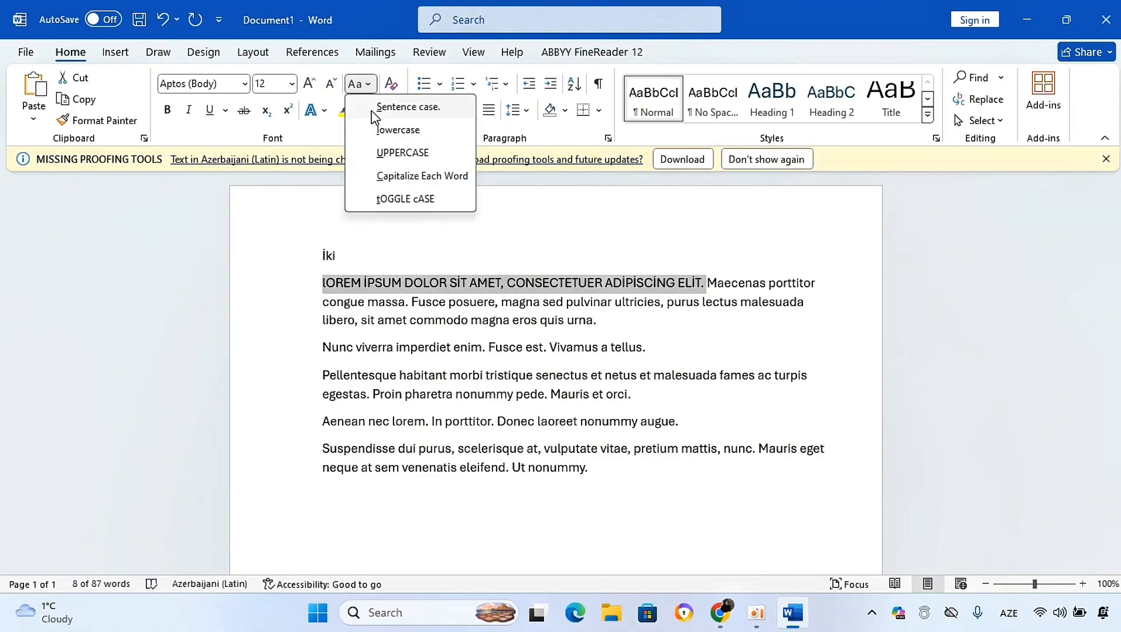
pyautogui.click(371, 110)
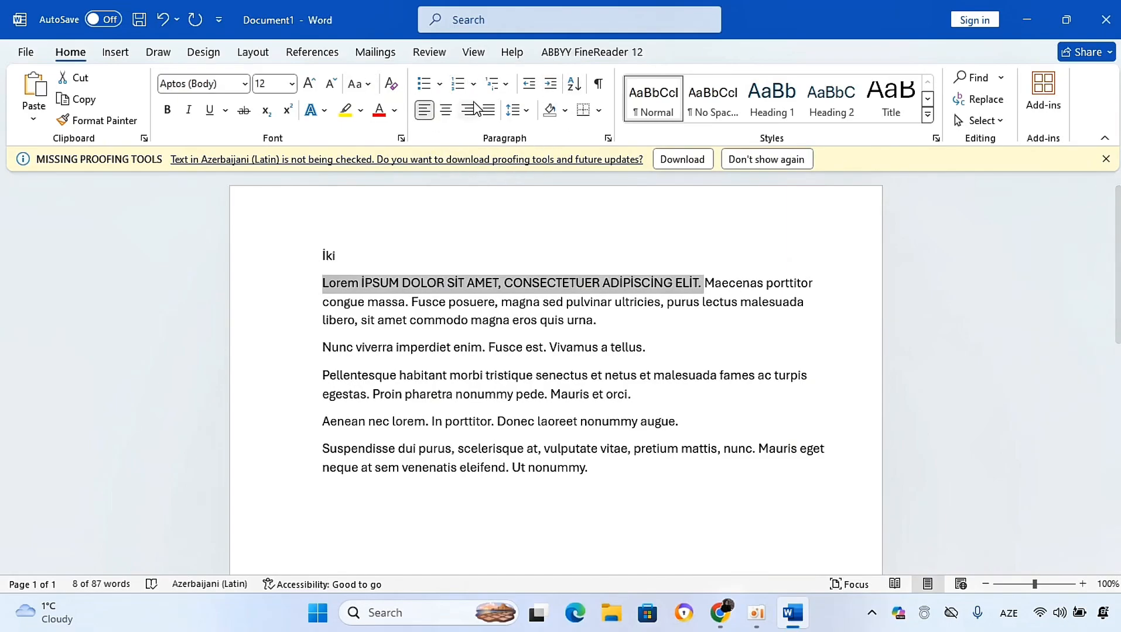
pyautogui.click(463, 321)
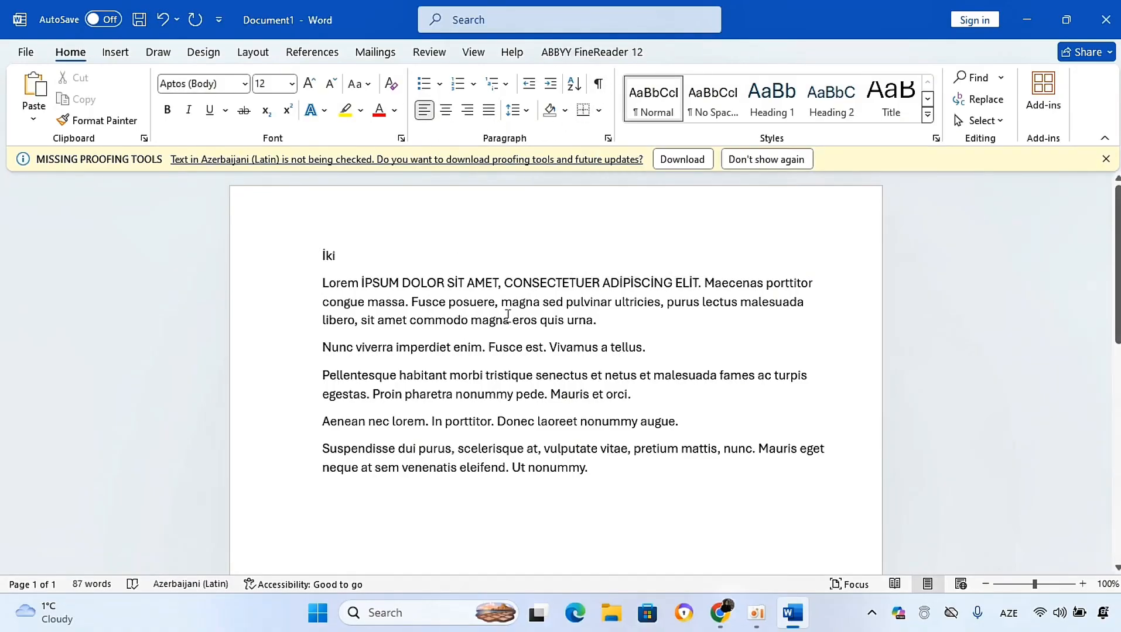
# Step: Insert an empty paragraph after the Lorem paragraph
pyautogui.click(598, 320)
pyautogui.press('Return')
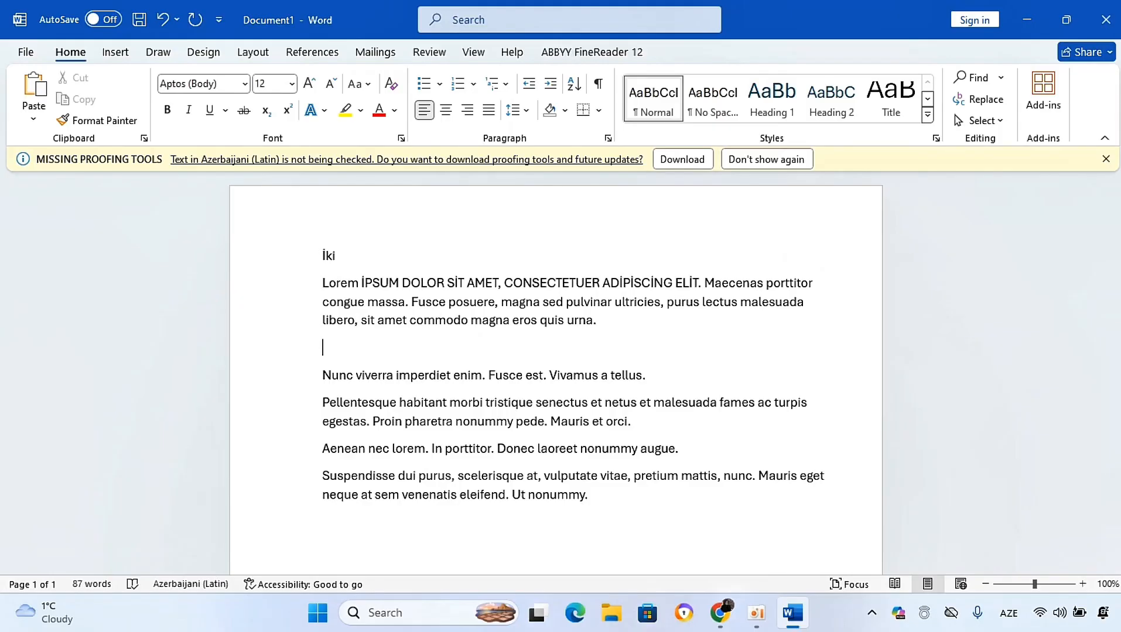
# Step: Try a bullet on the empty paragraph and undo it, then preview the numbering library without applying one
pyautogui.click(439, 87)
pyautogui.click(476, 140)
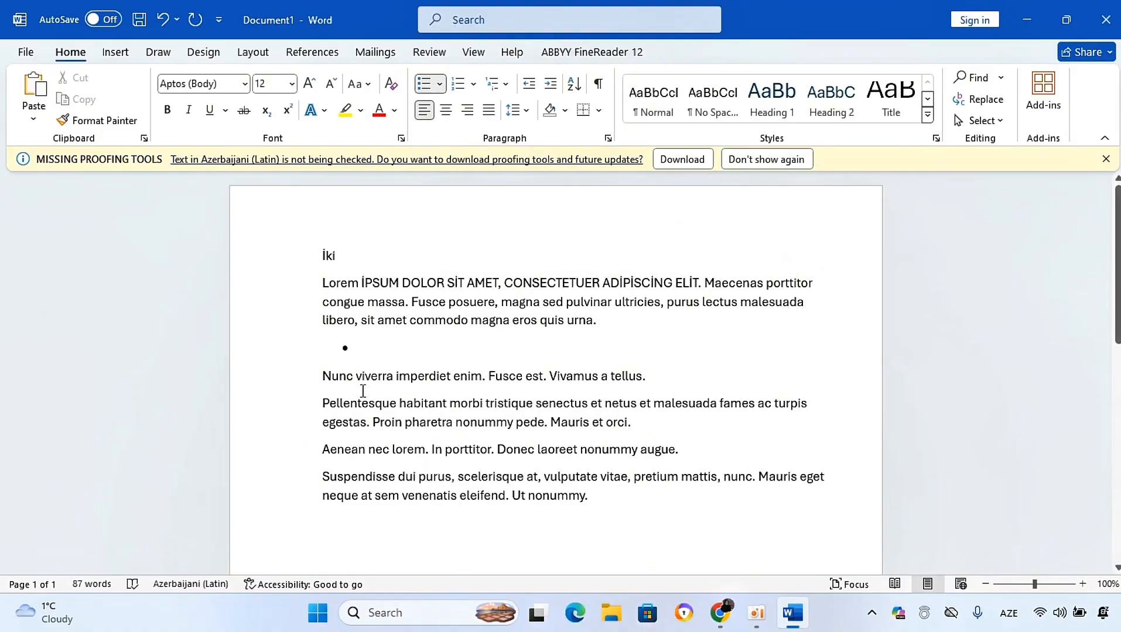
pyautogui.hotkey('ctrl', 'z')
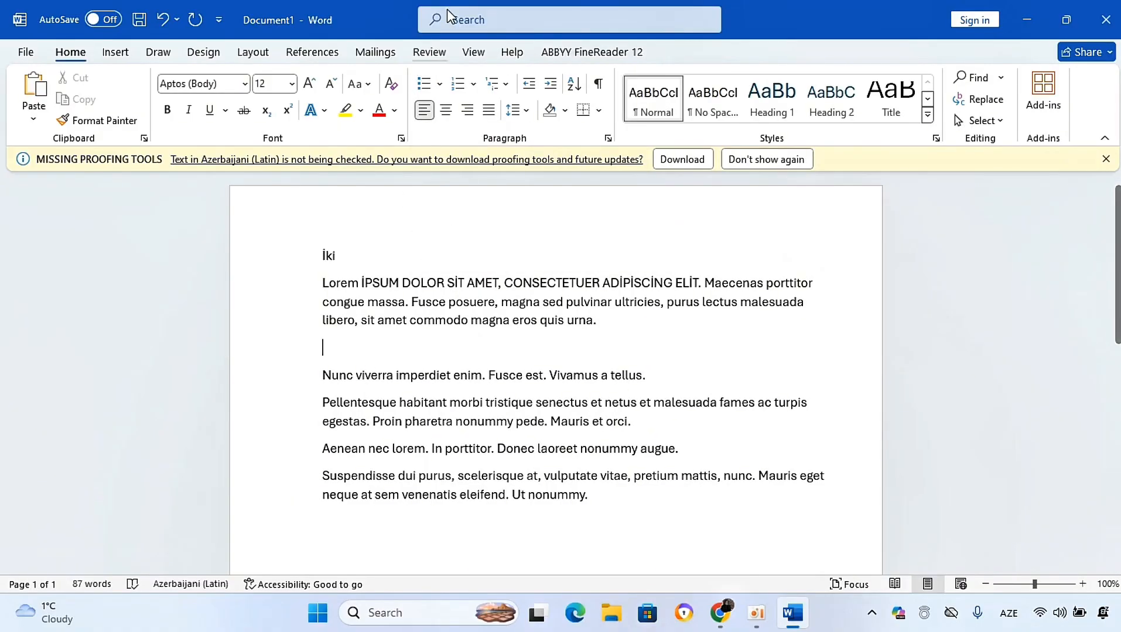
pyautogui.click(474, 84)
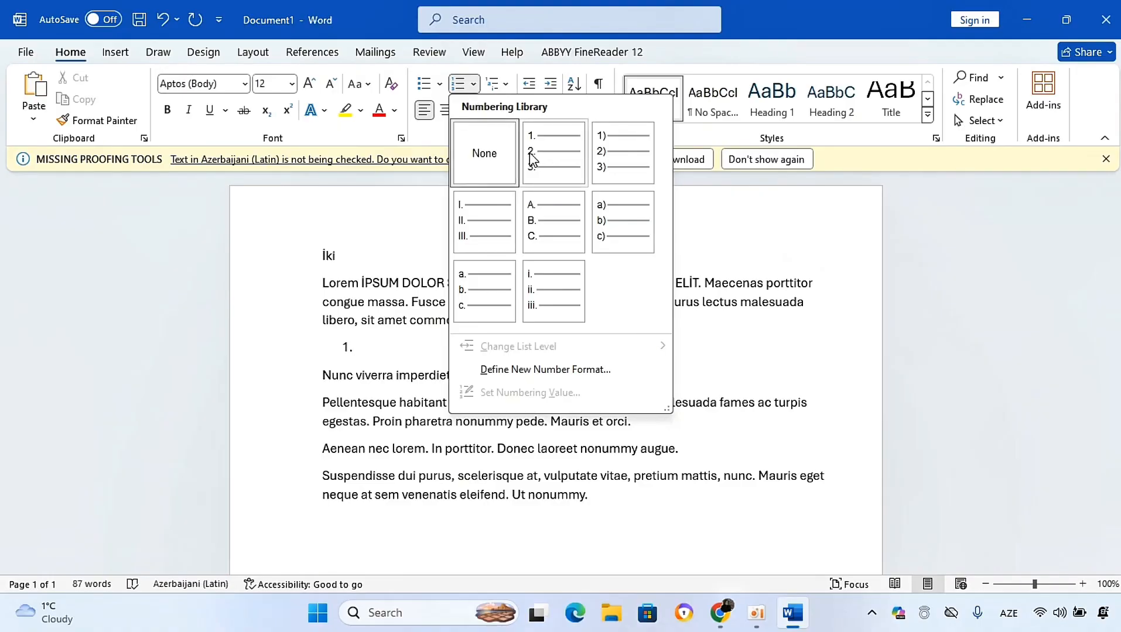
pyautogui.click(392, 241)
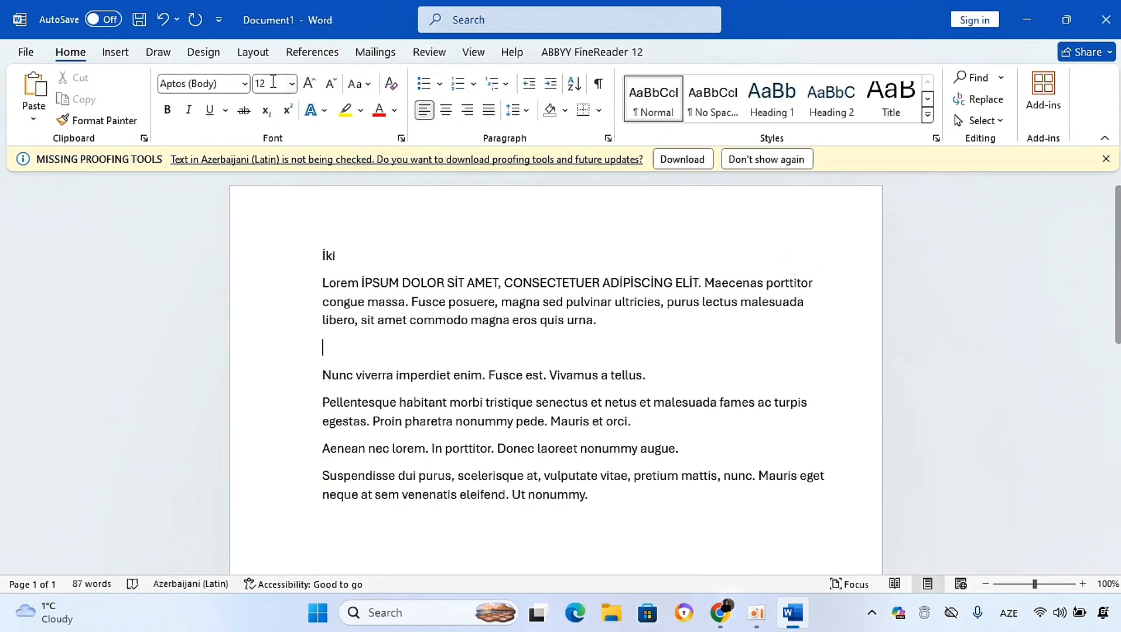
# Step: Turn on continuous line numbering for the document, then undo it
pyautogui.click(253, 53)
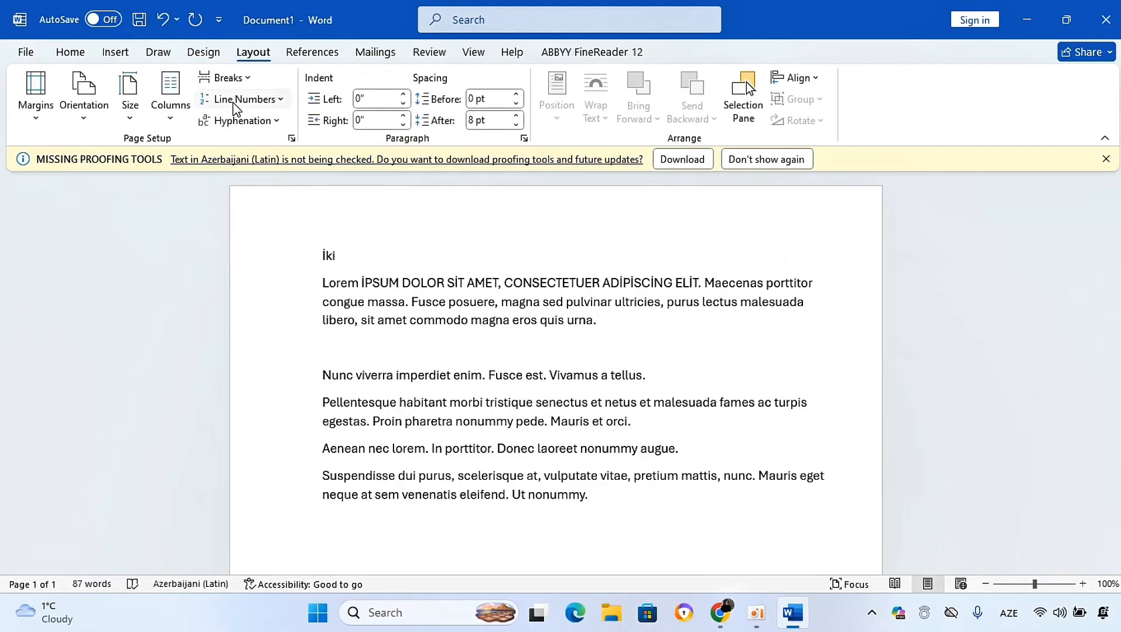
pyautogui.click(235, 102)
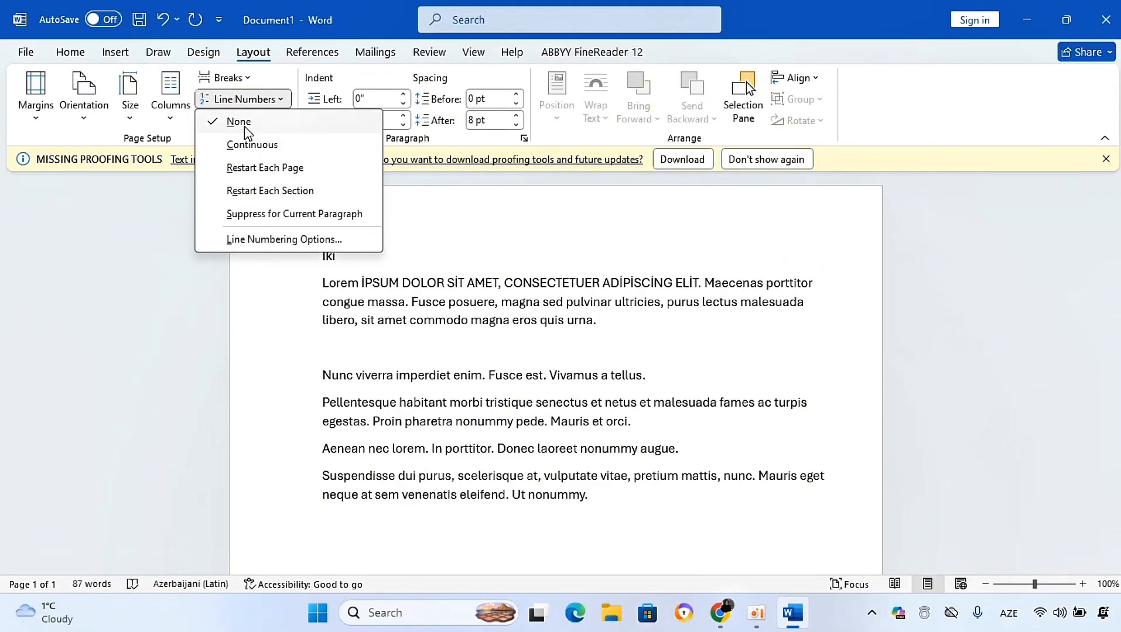
pyautogui.click(243, 146)
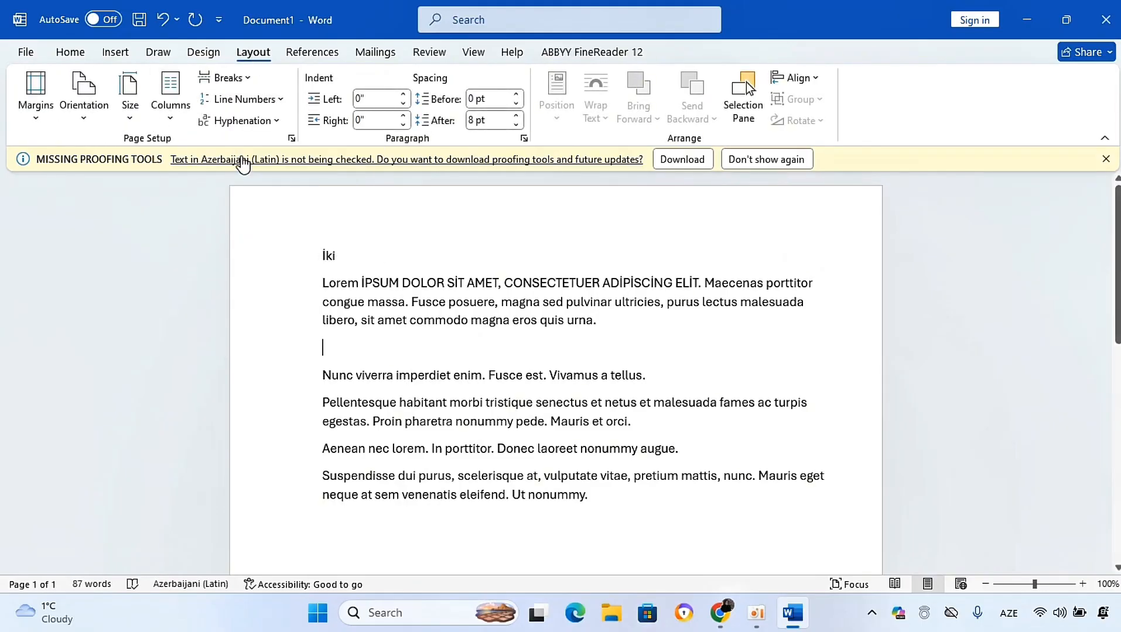
pyautogui.click(233, 101)
pyautogui.click(242, 144)
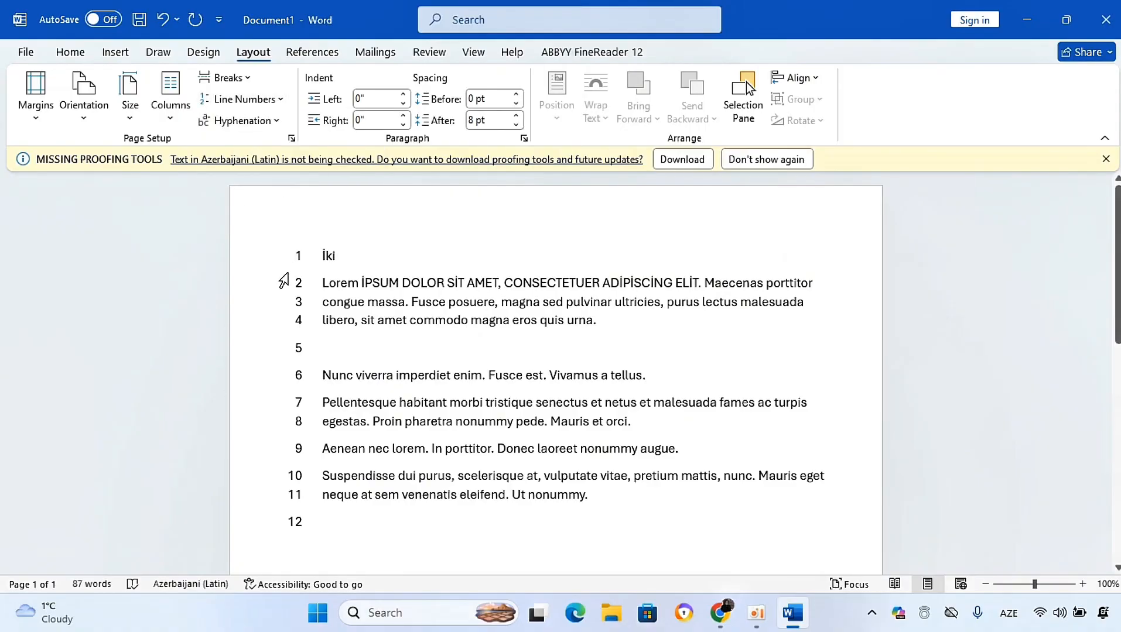
pyautogui.click(163, 19)
pyautogui.click(71, 52)
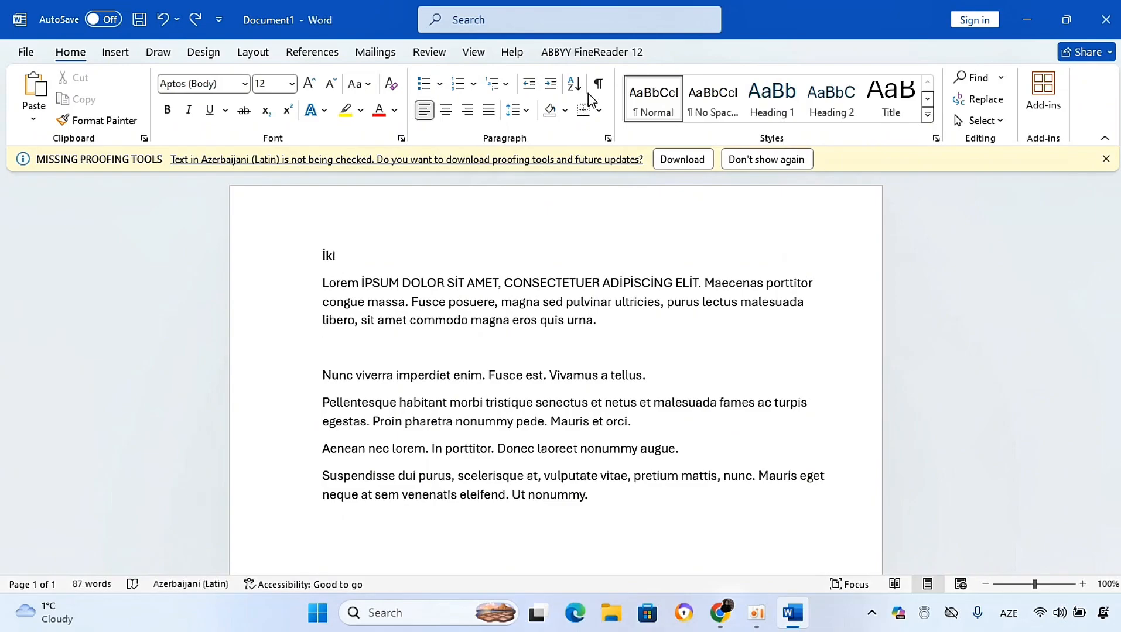
pyautogui.click(504, 89)
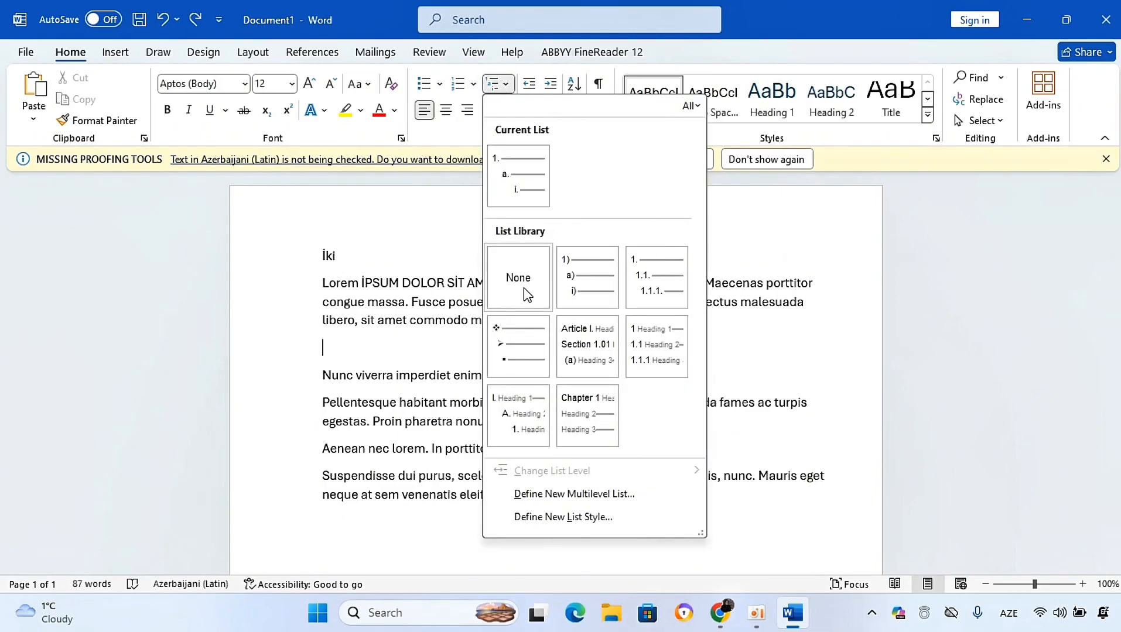
pyautogui.moveTo(597, 292)
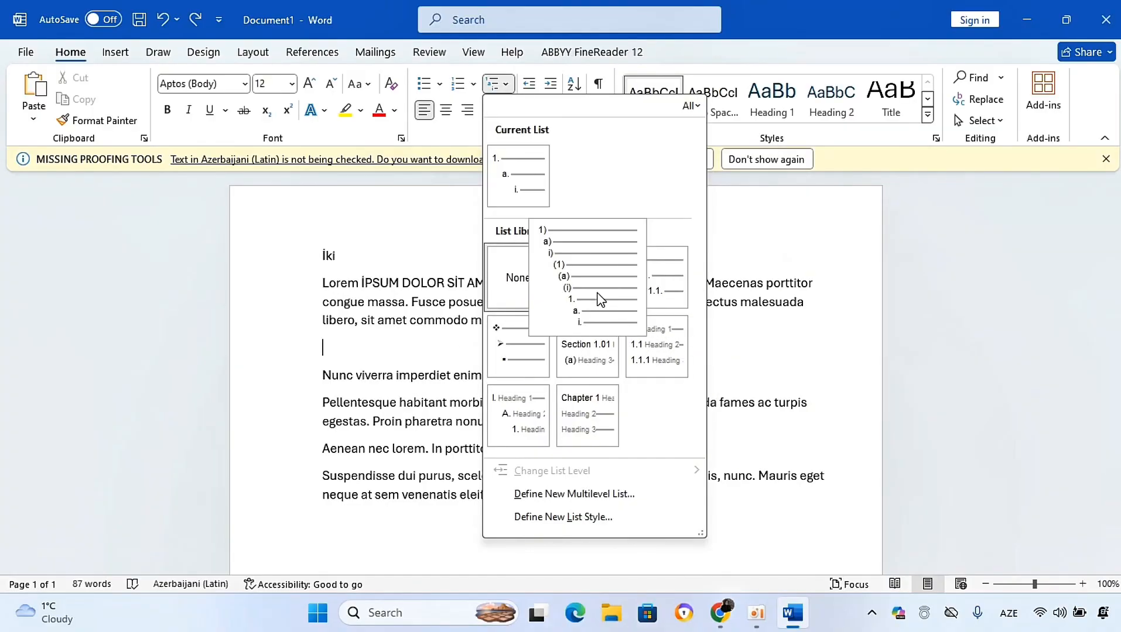
pyautogui.click(426, 338)
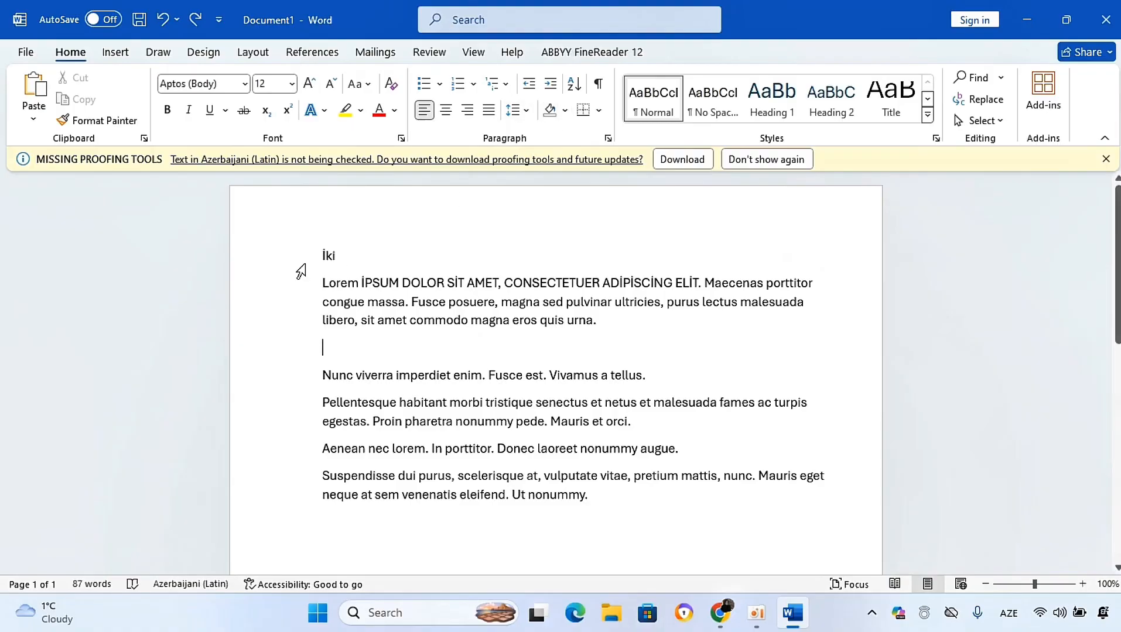
# Step: Increase the Lorem paragraph's indent, then decrease it back and deselect
pyautogui.moveTo(319, 282); pyautogui.dragTo(613, 333)
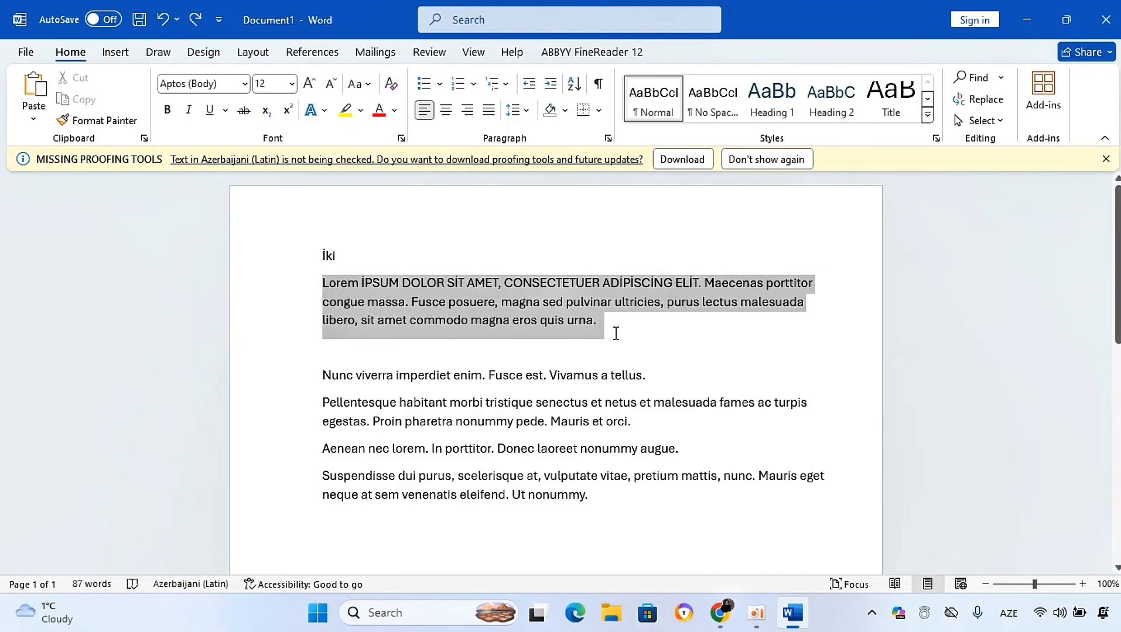
pyautogui.click(551, 83)
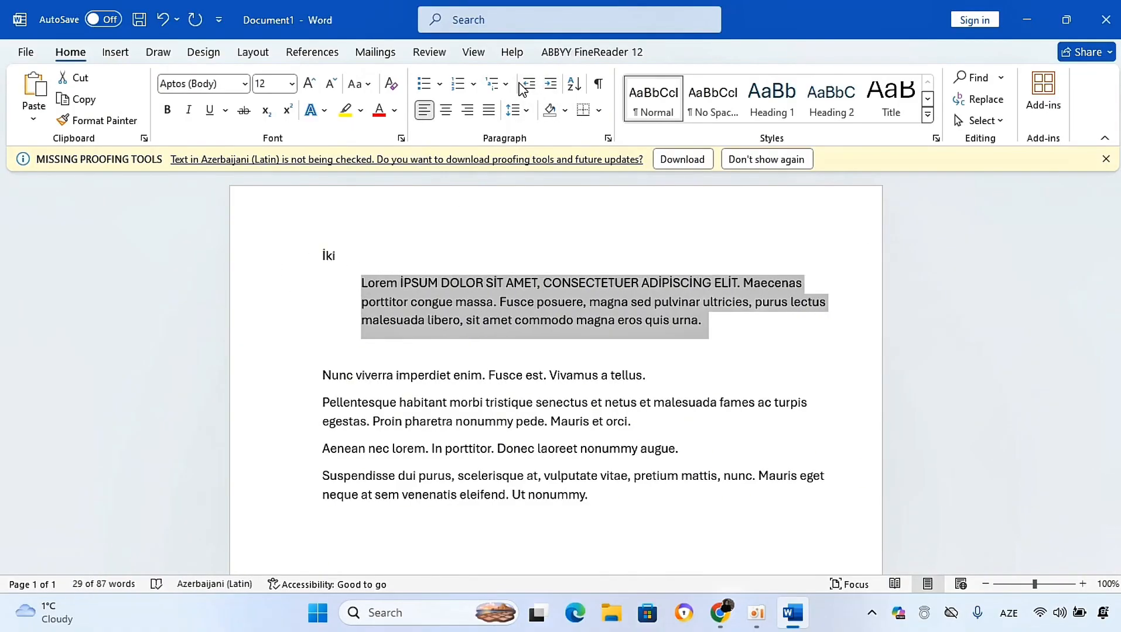
pyautogui.click(530, 85)
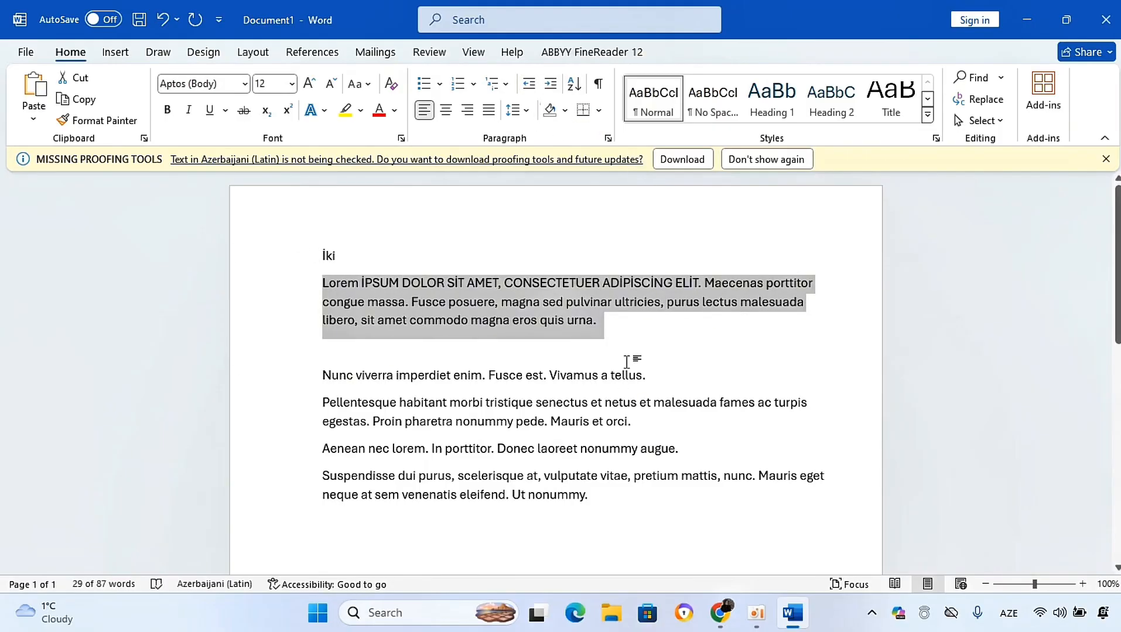
pyautogui.click(635, 340)
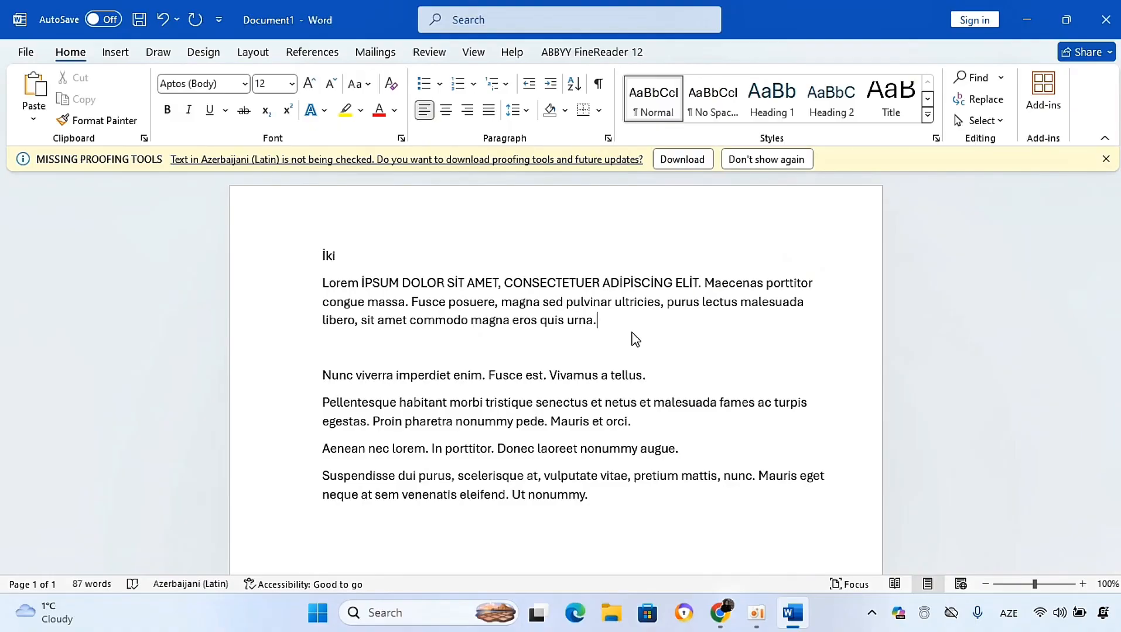
# Step: Examine the Sort Text dialog and the Borders and Shading options without applying anything
pyautogui.click(576, 85)
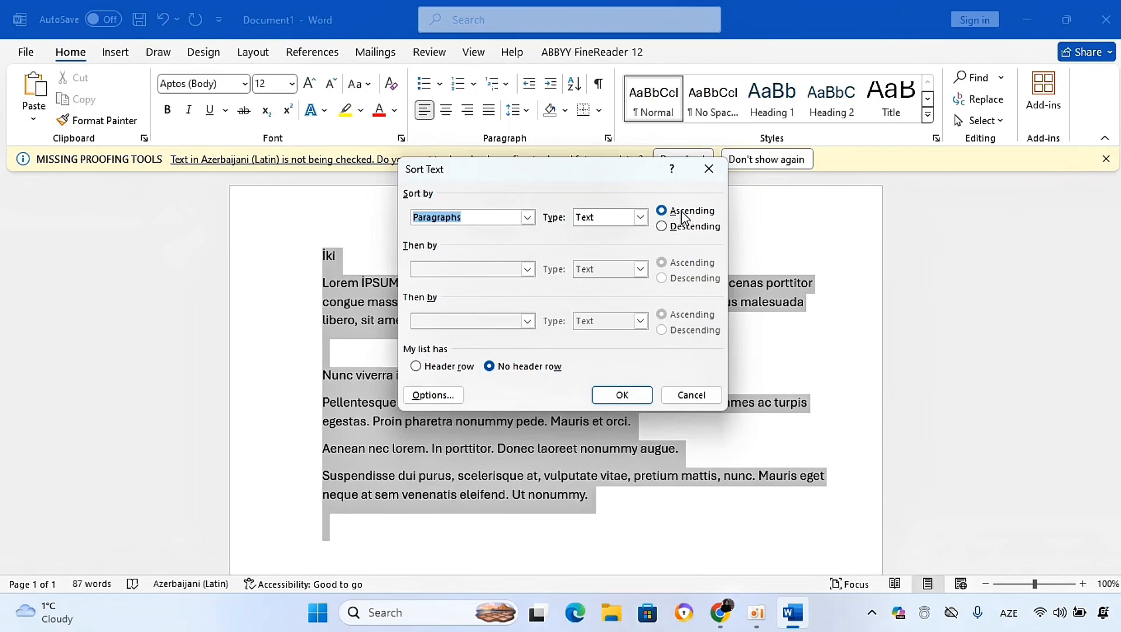
pyautogui.click(720, 173)
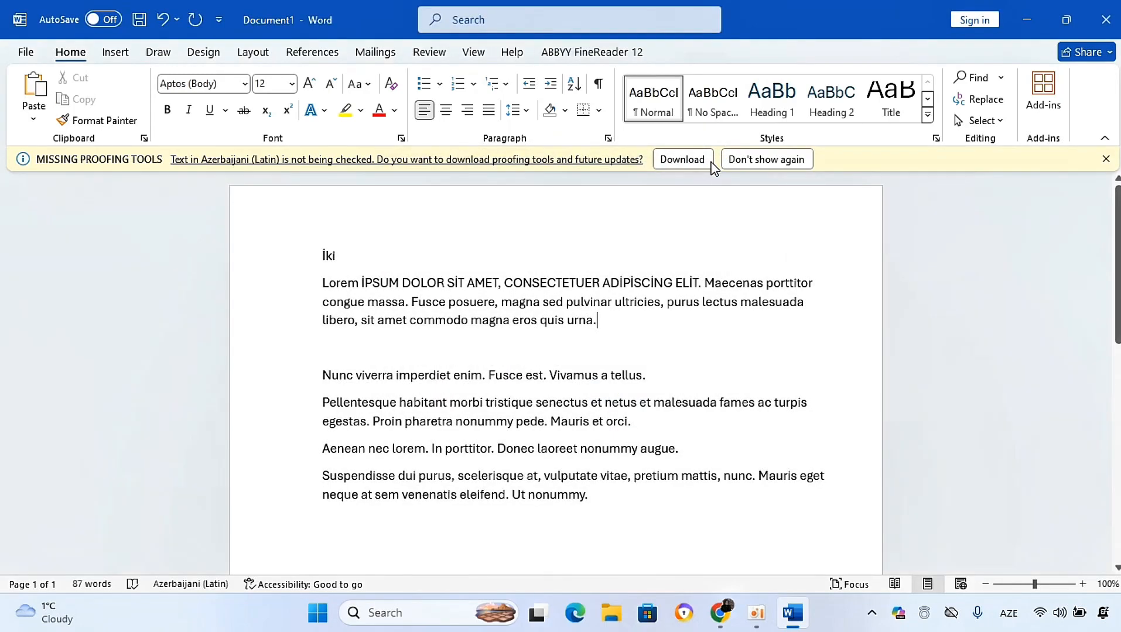
pyautogui.click(598, 111)
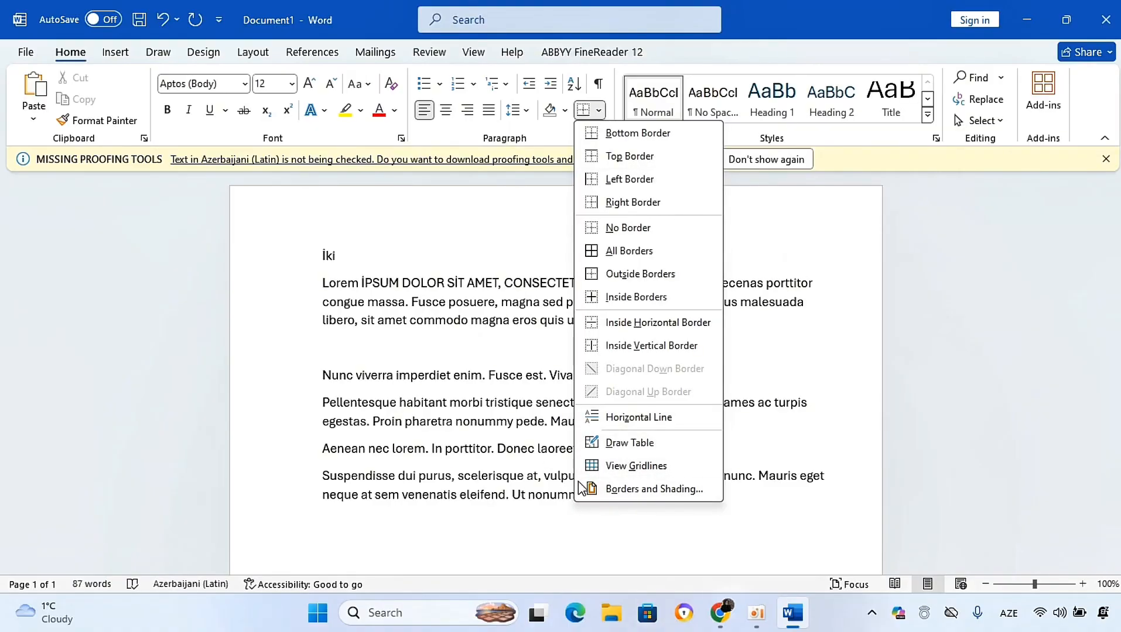
pyautogui.click(493, 248)
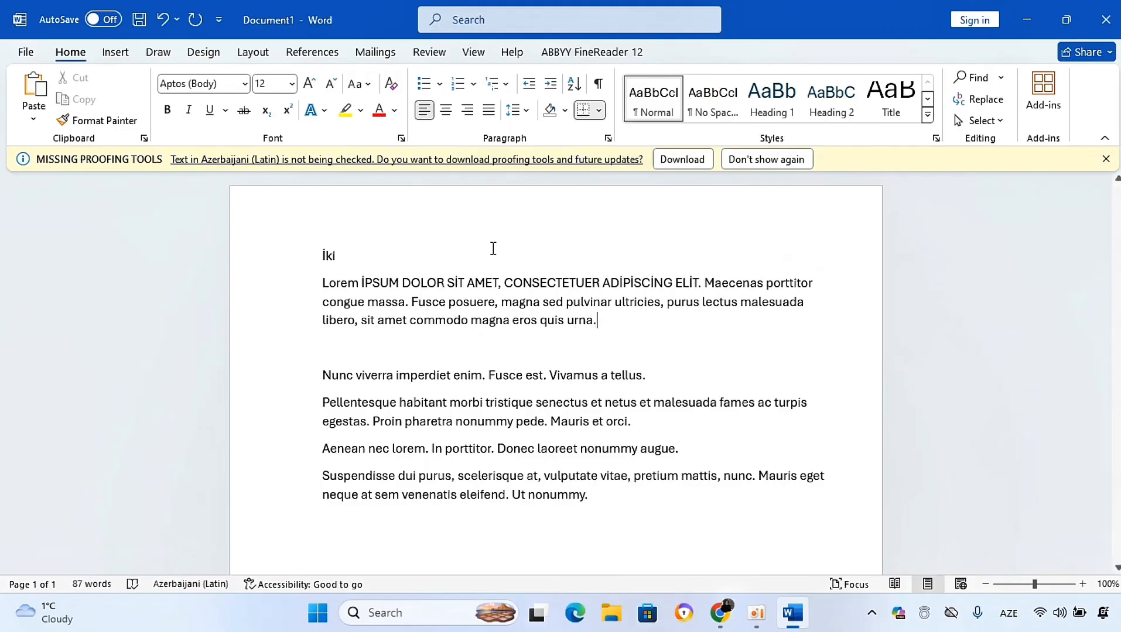
pyautogui.click(565, 110)
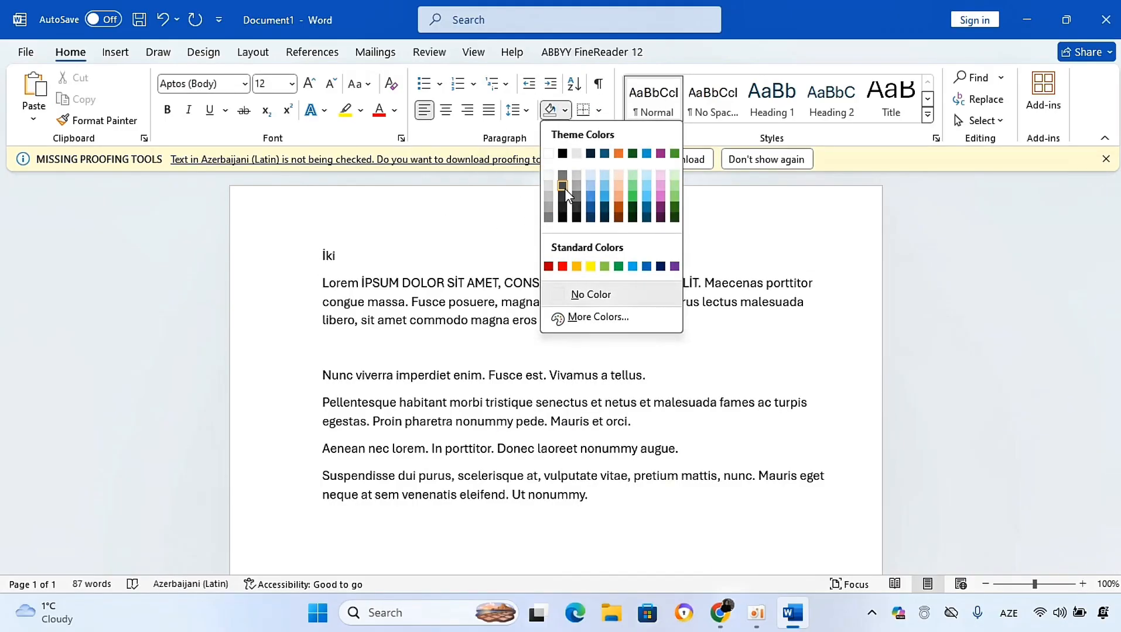
pyautogui.click(457, 232)
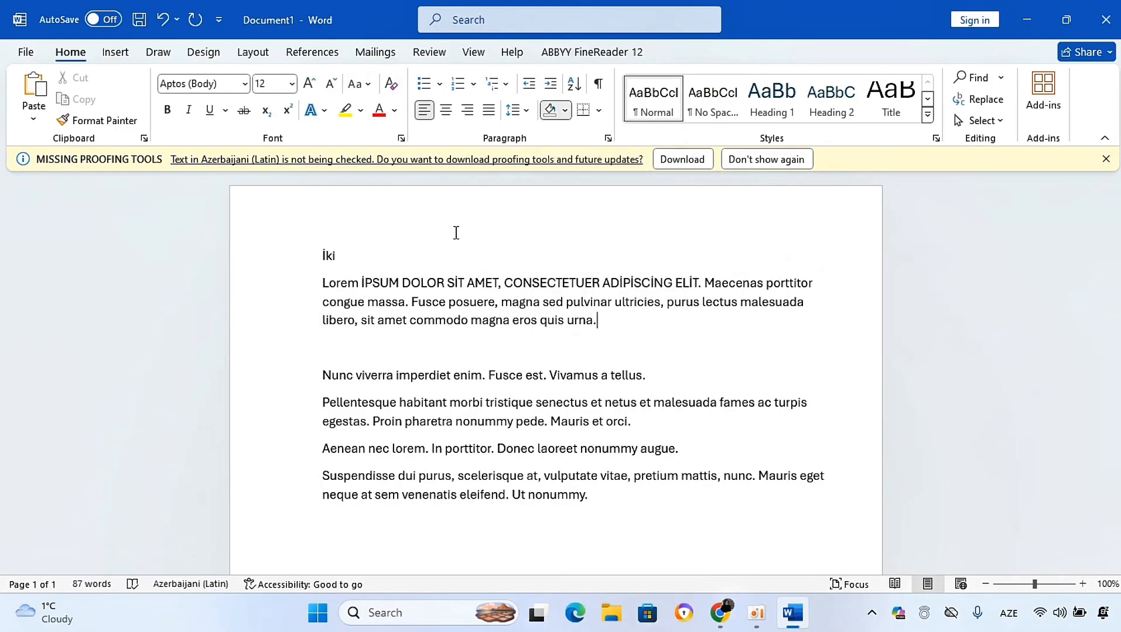
# Step: Select all the text and highlight it in yellow
pyautogui.moveTo(321, 244); pyautogui.dragTo(654, 526)
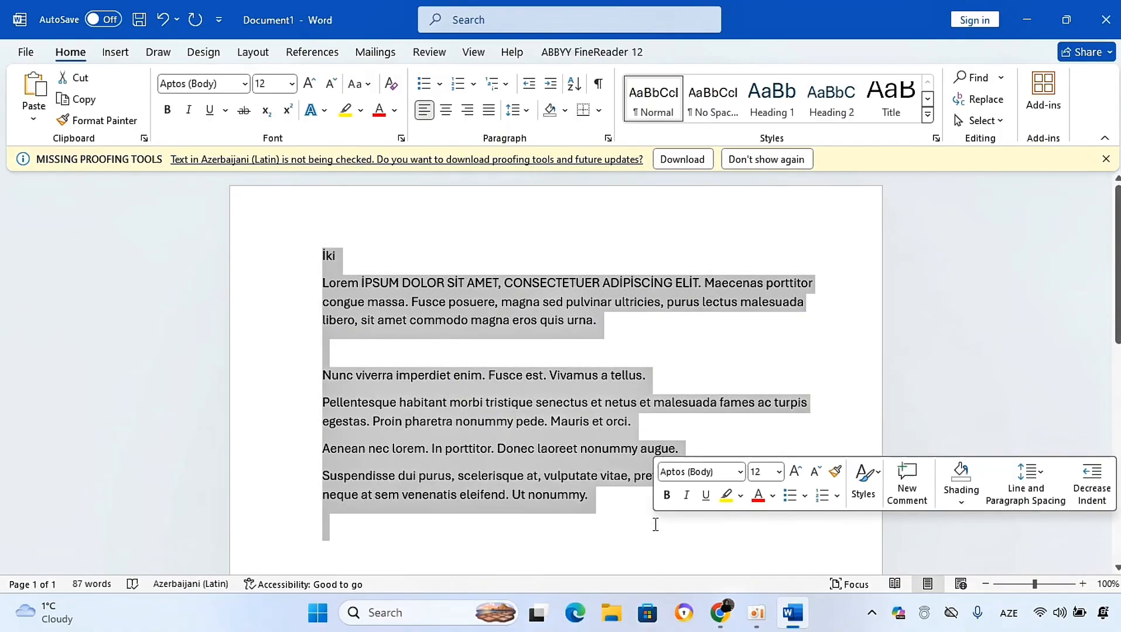
pyautogui.click(564, 110)
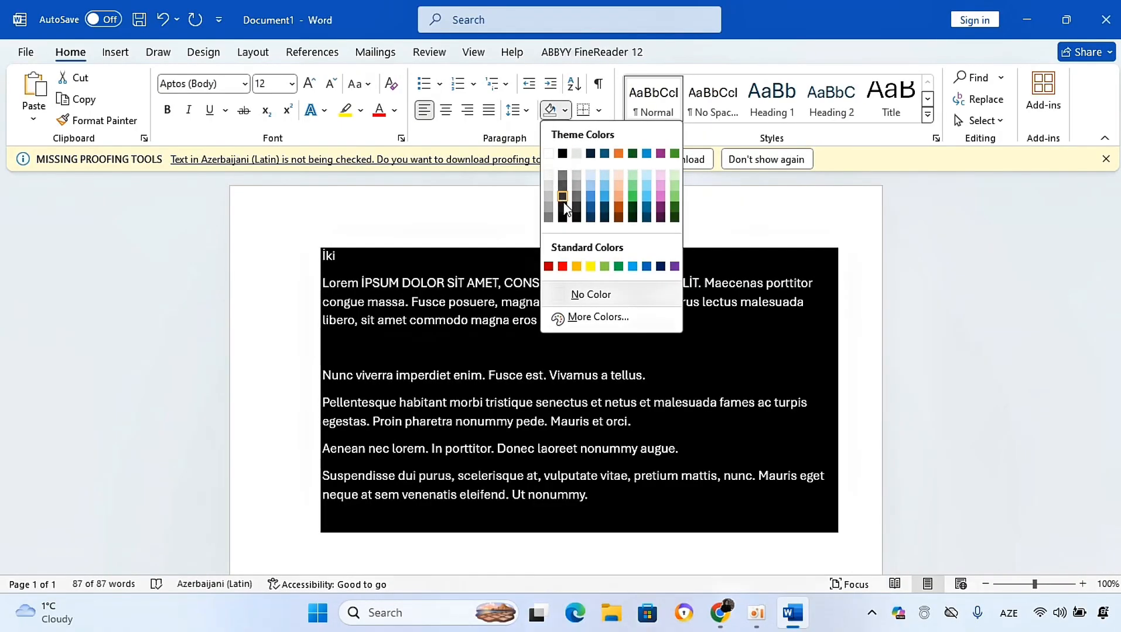
pyautogui.click(482, 225)
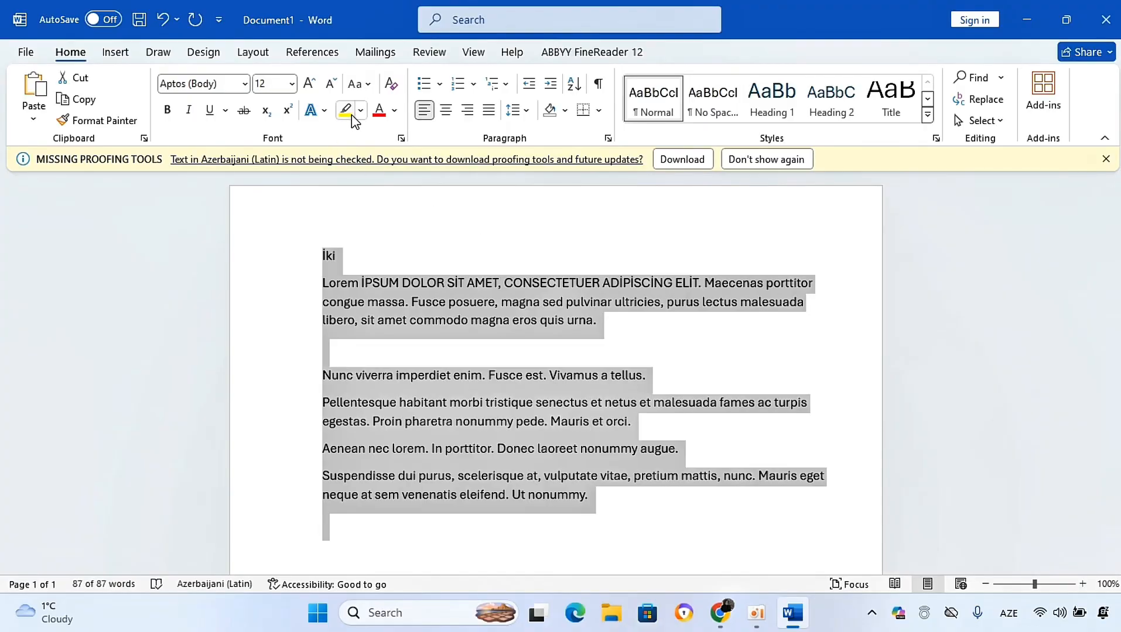
pyautogui.click(351, 115)
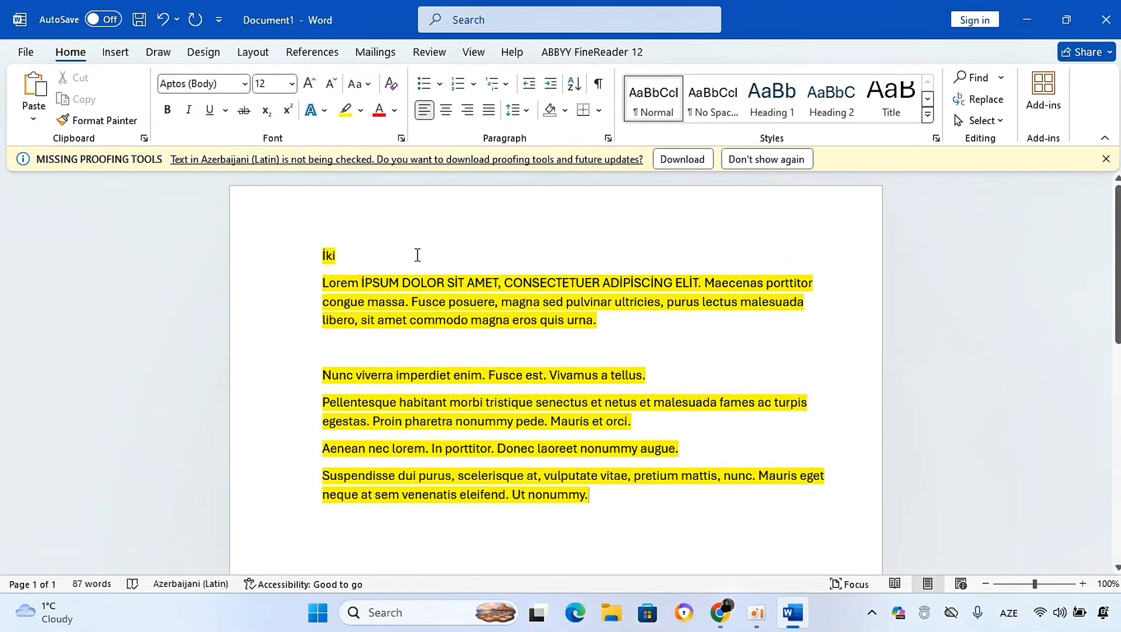
# Step: Select the whole document and try right, centre and then justified alignment
pyautogui.hotkey('ctrl', 'a')
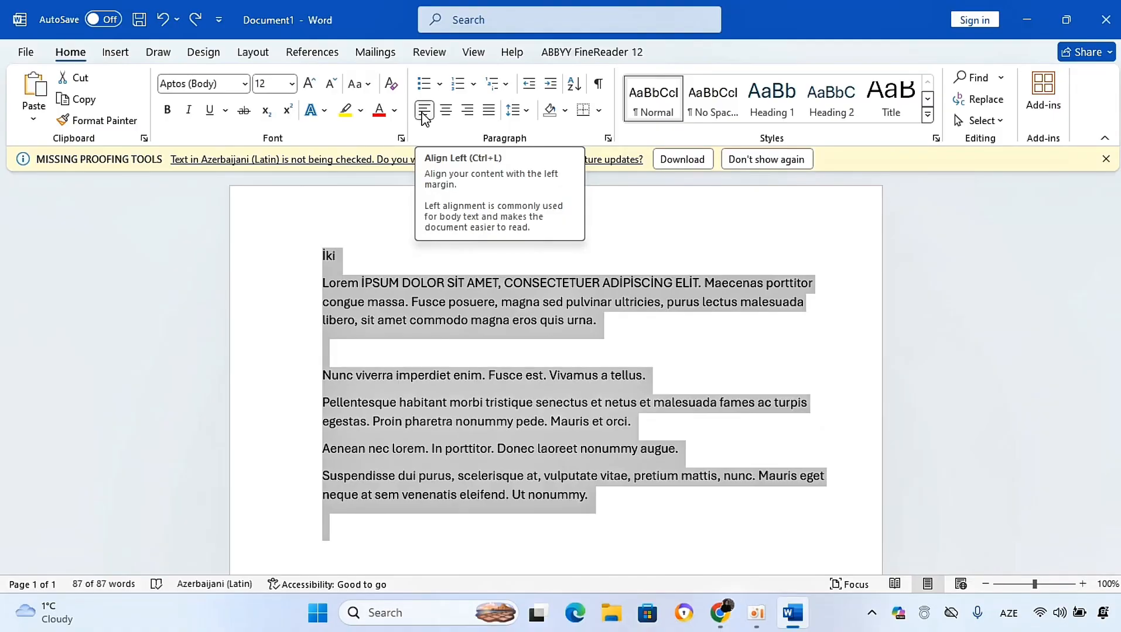
pyautogui.click(468, 110)
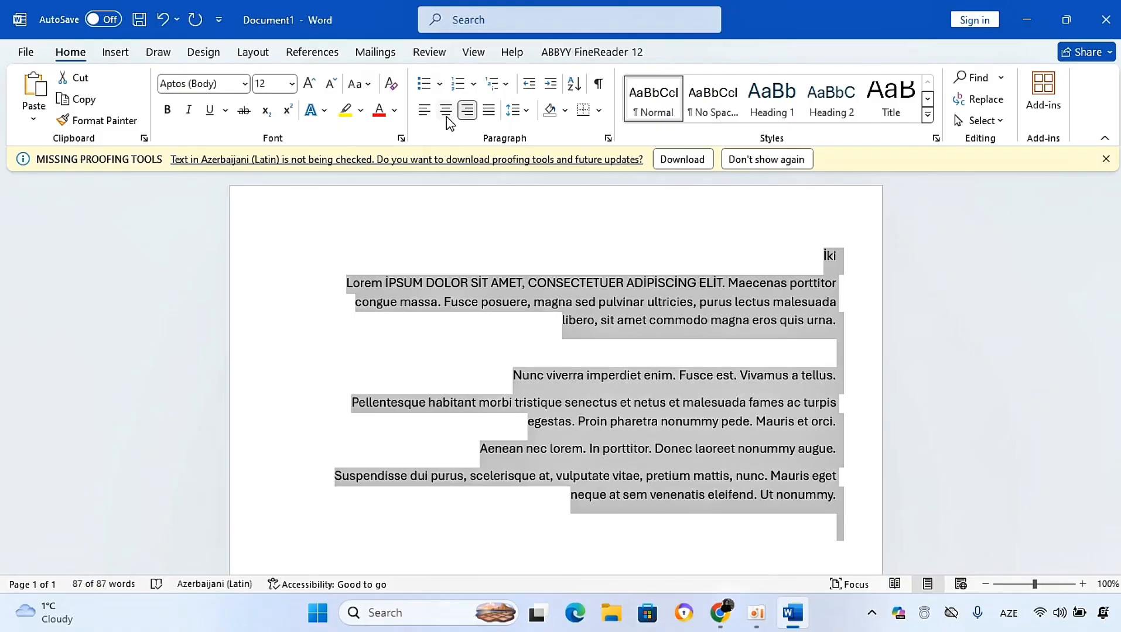
pyautogui.click(446, 111)
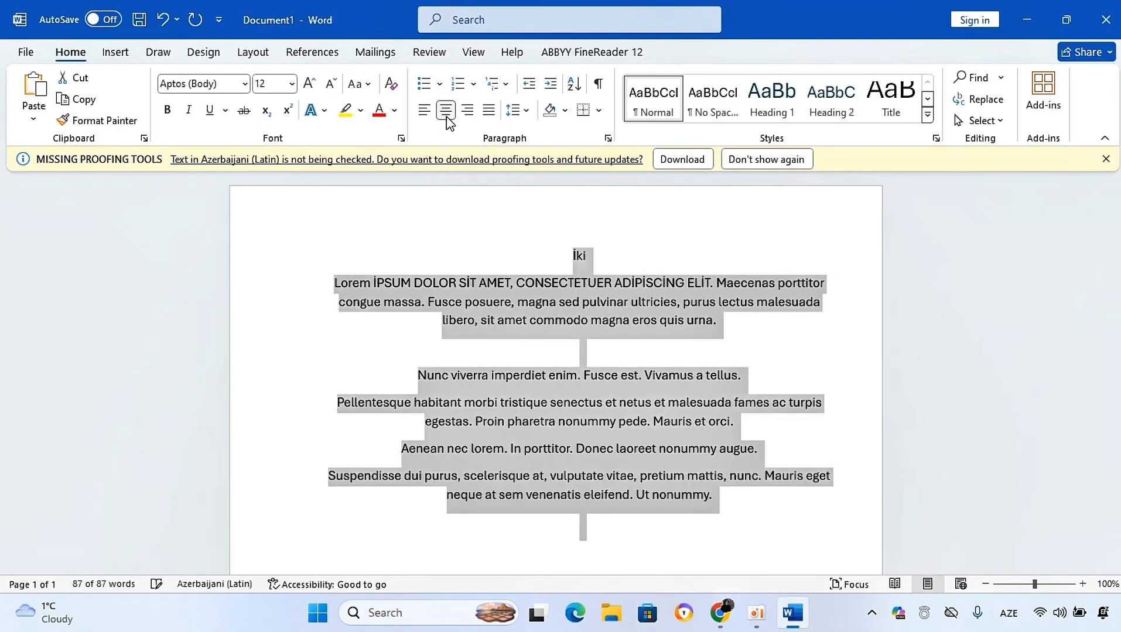
pyautogui.click(489, 119)
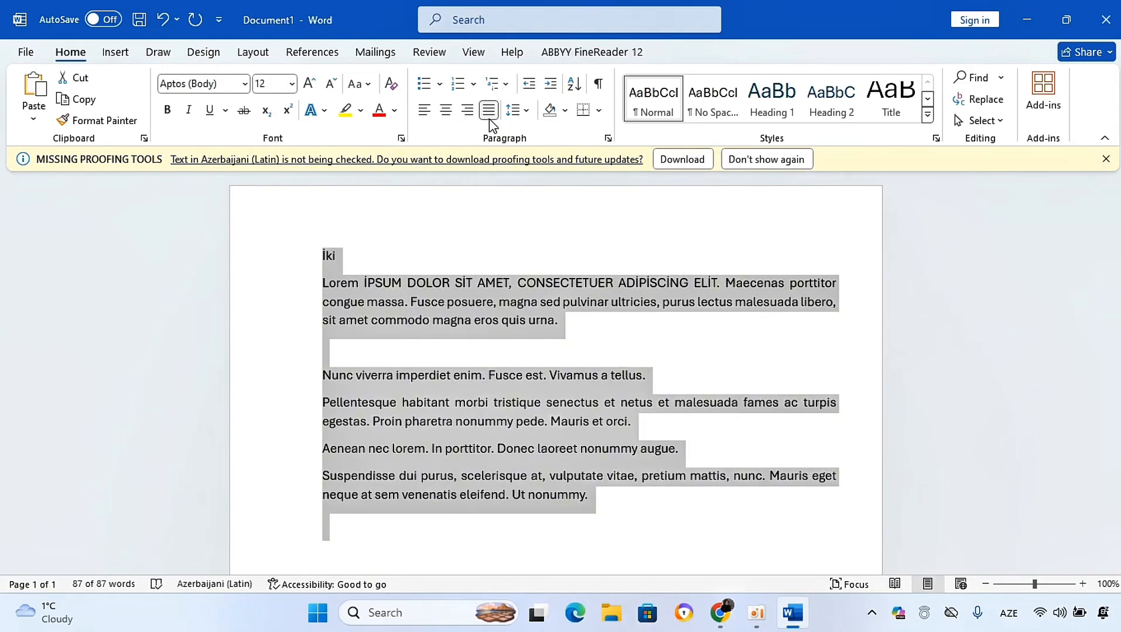
# Step: Set the line spacing of the selected text to 1.0 and deselect it
pyautogui.click(516, 116)
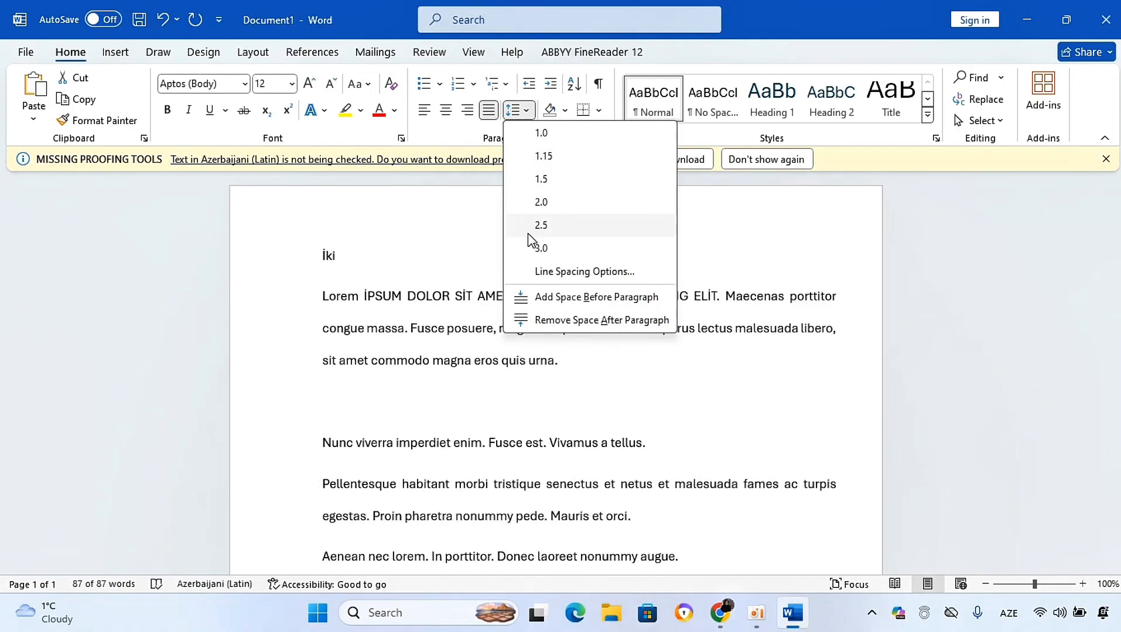
pyautogui.click(541, 133)
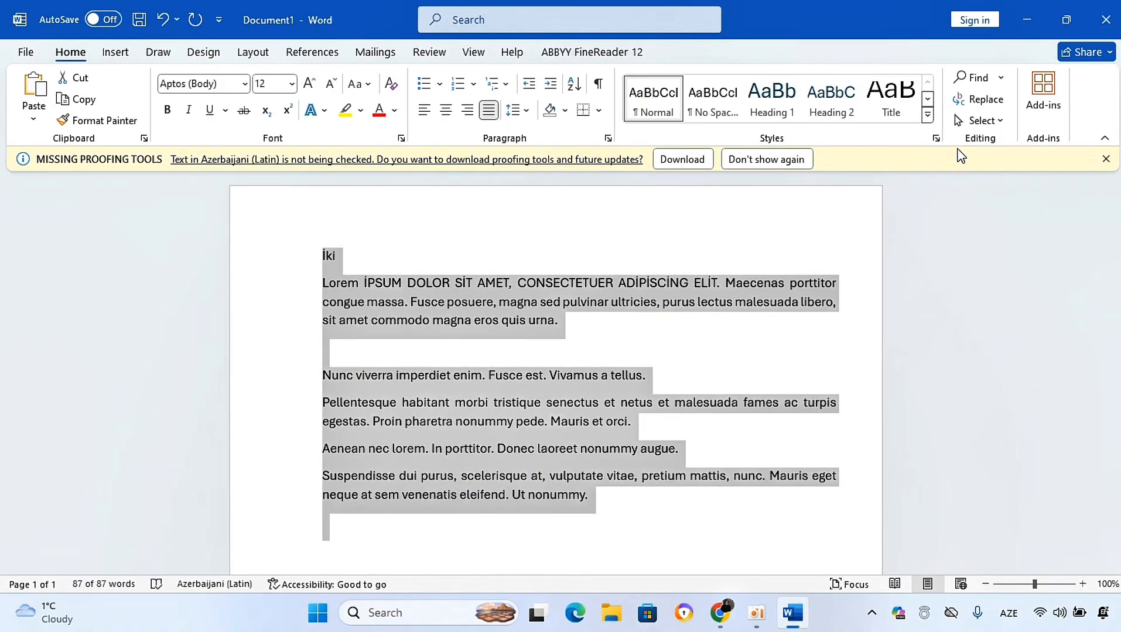
pyautogui.click(673, 234)
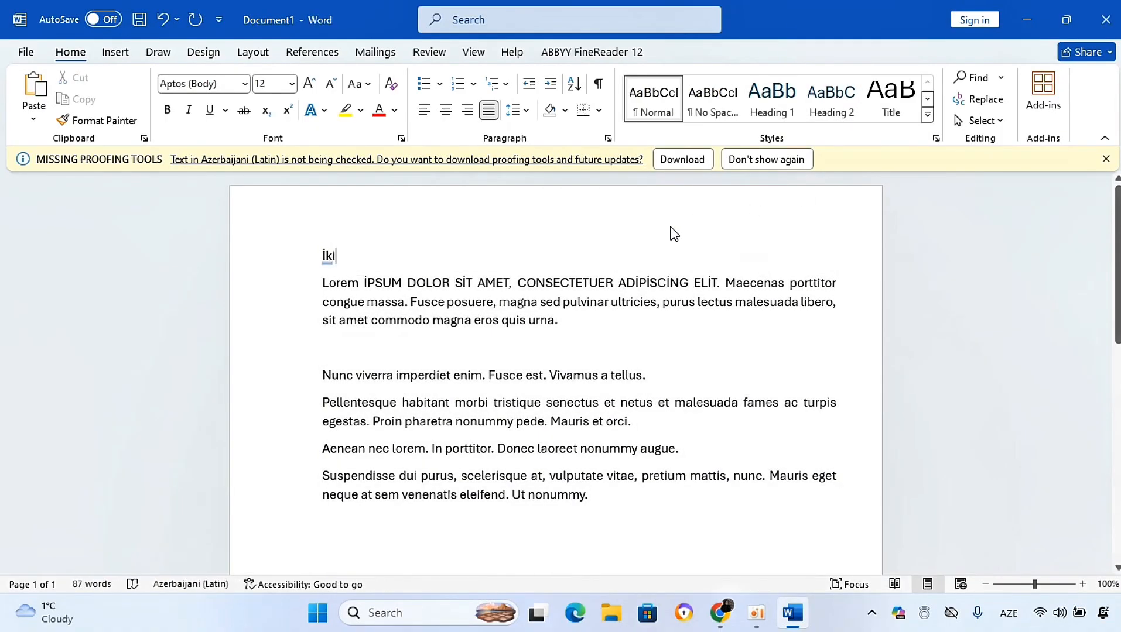
# Step: Open the Navigation pane for finding text, close it, and toggle it from the View options
pyautogui.click(998, 80)
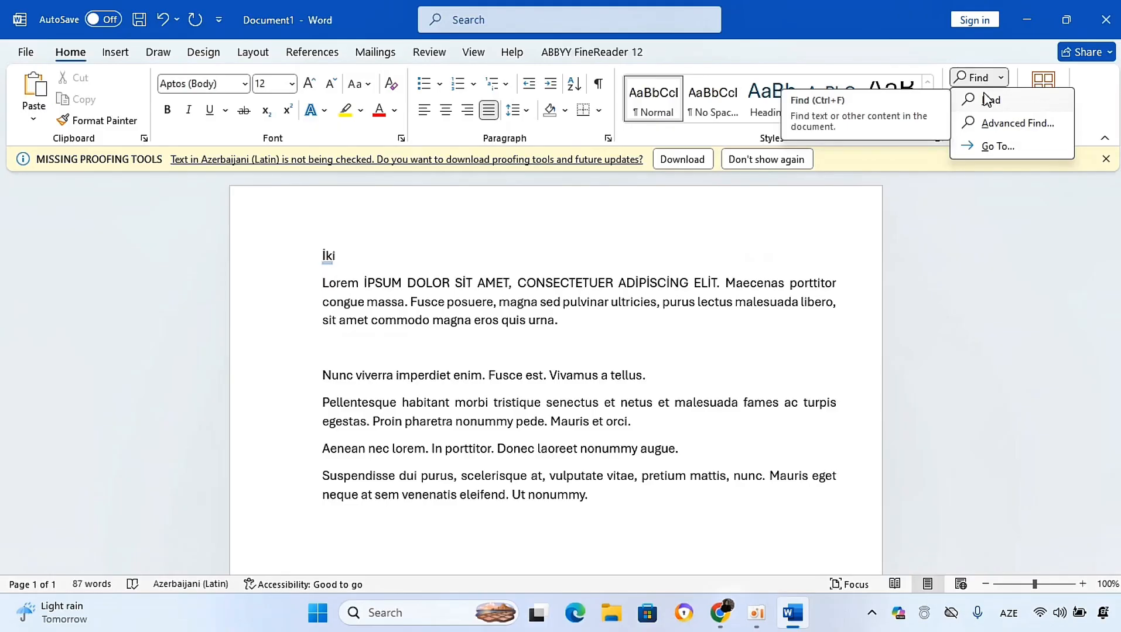
pyautogui.click(988, 100)
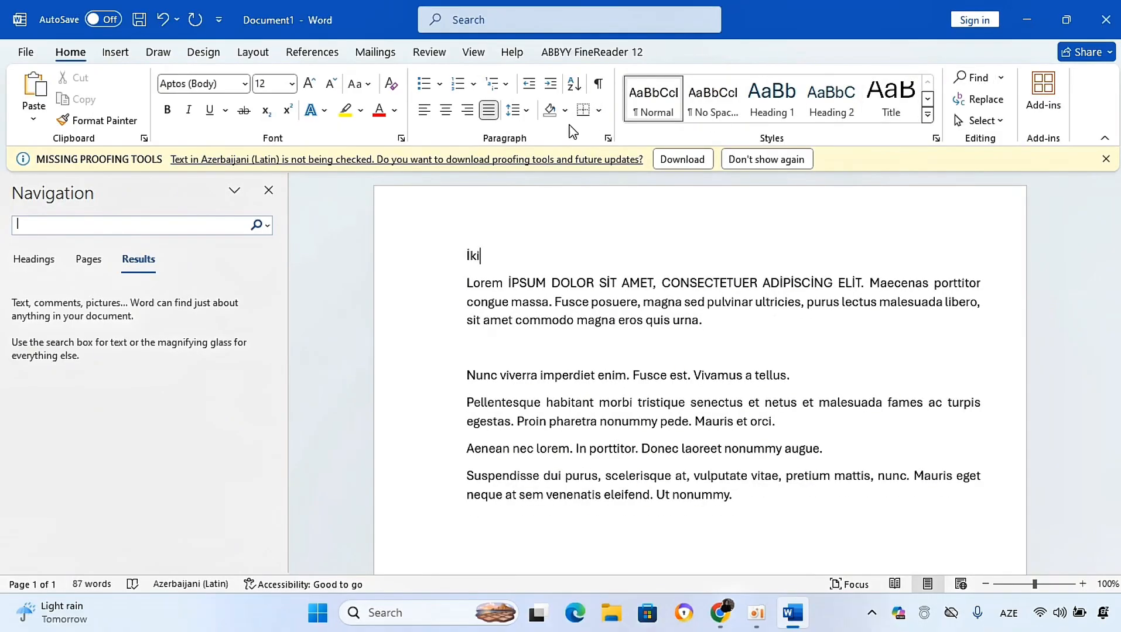
pyautogui.click(268, 190)
pyautogui.click(474, 53)
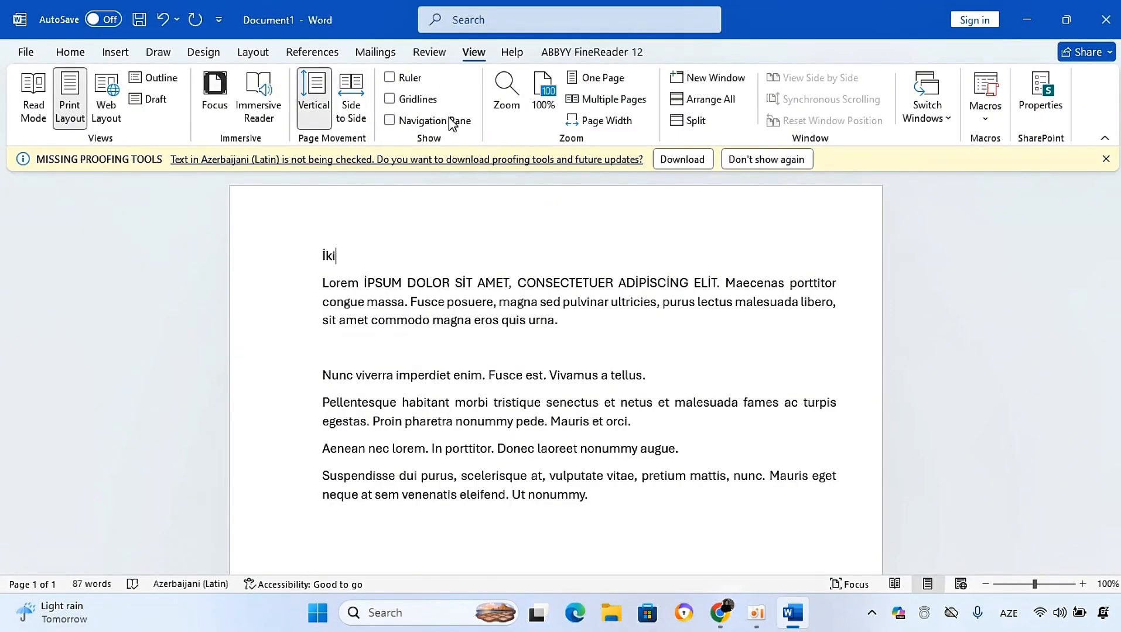
pyautogui.click(389, 120)
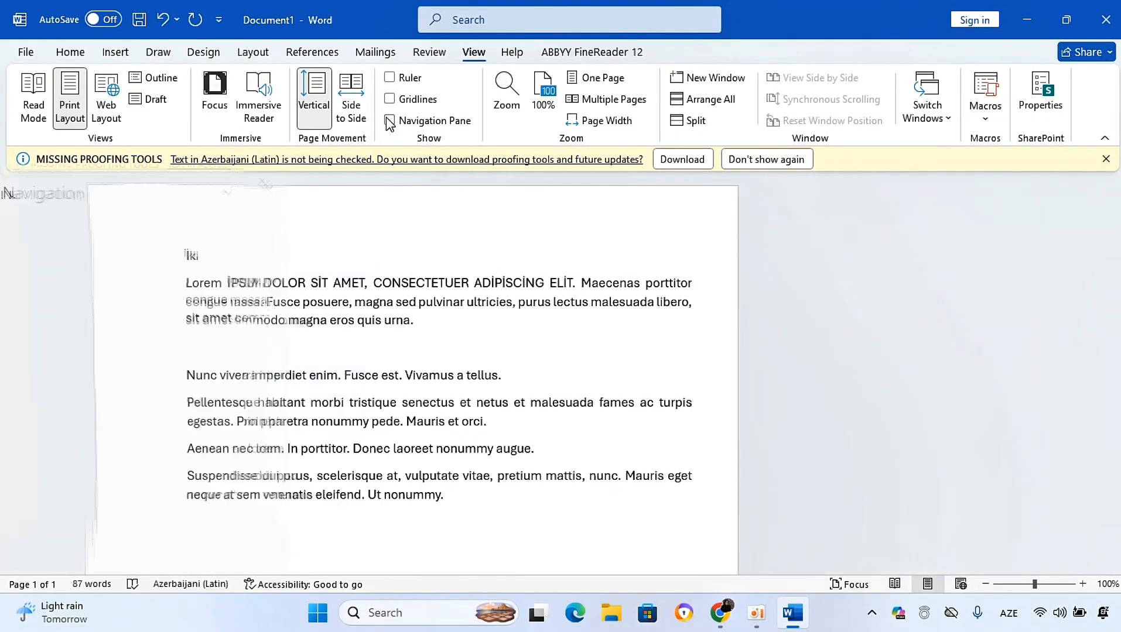
pyautogui.click(71, 52)
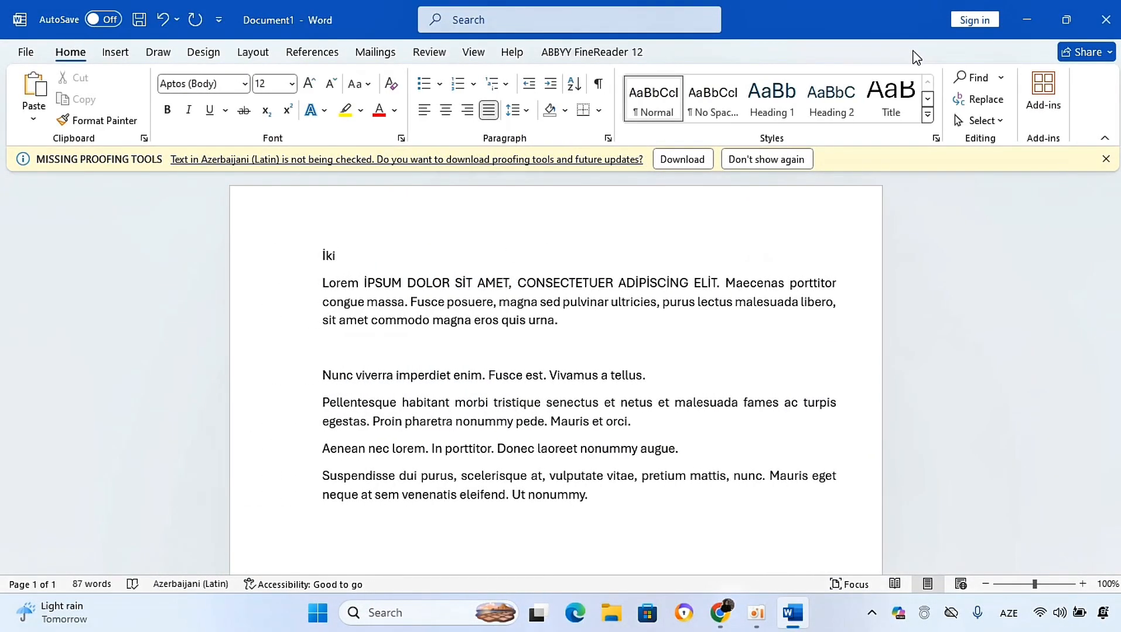
# Step: Examine the Find and Replace dialog and the Selection pane, closing both without changing anything
pyautogui.click(1002, 101)
pyautogui.moveTo(542, 69); pyautogui.dragTo(465, 124)
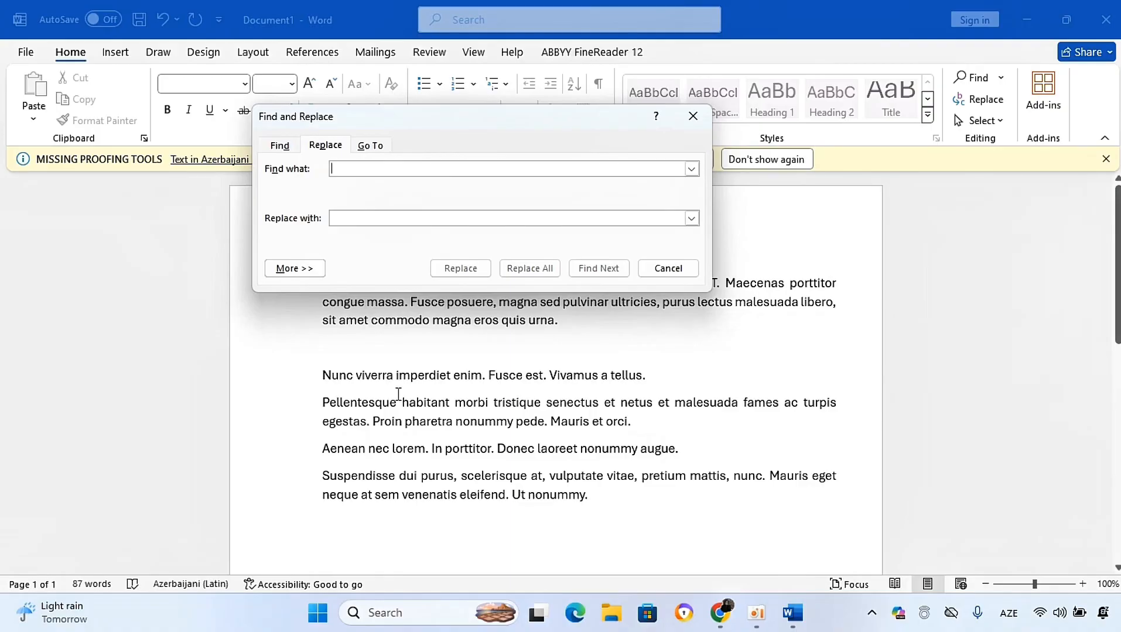
pyautogui.moveTo(417, 127); pyautogui.dragTo(600, 210)
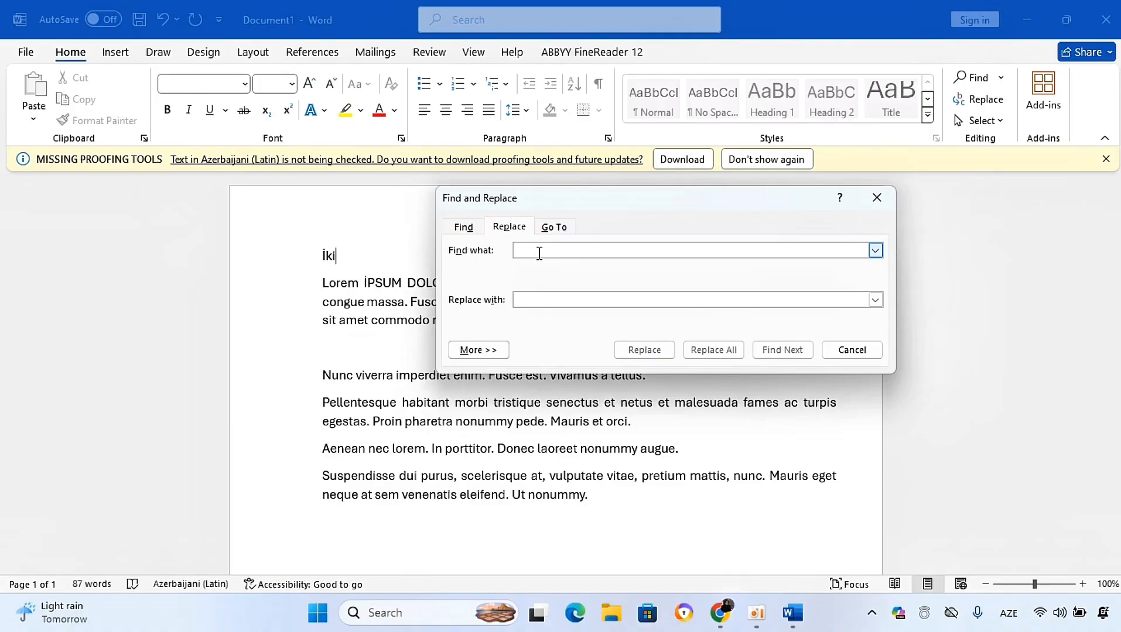
pyautogui.click(513, 297)
pyautogui.click(514, 251)
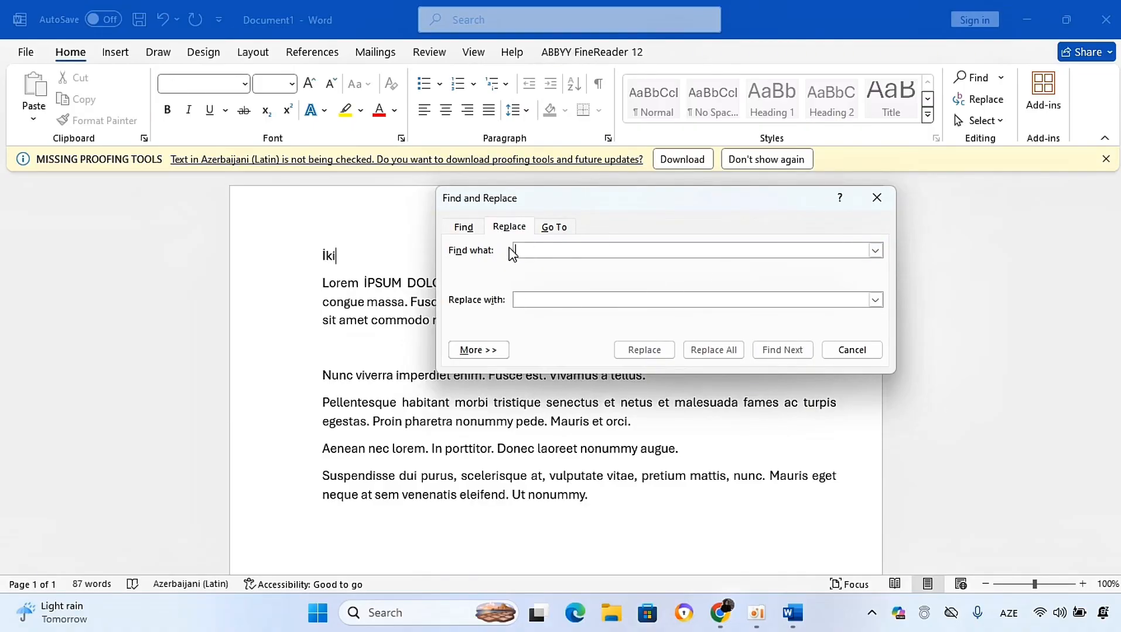
pyautogui.click(876, 199)
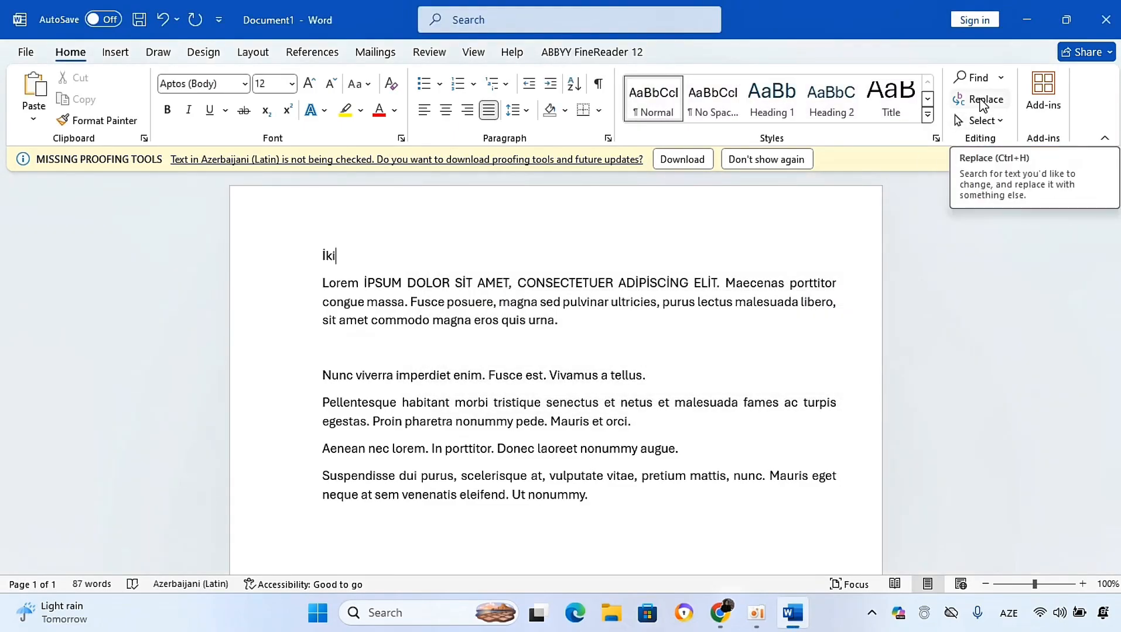
pyautogui.click(991, 122)
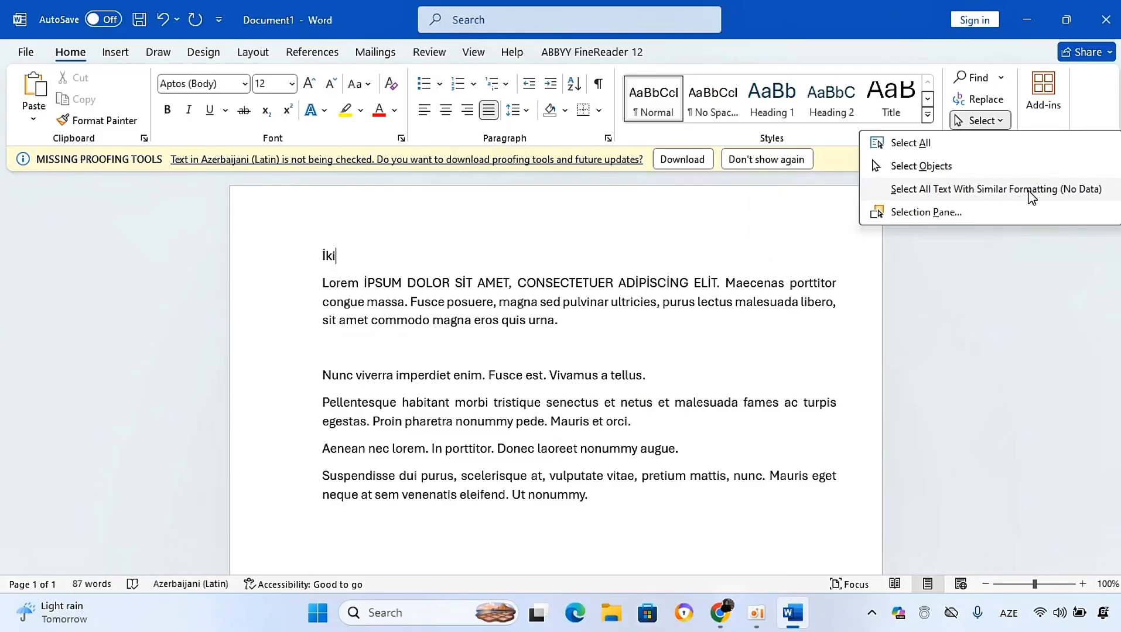
pyautogui.click(945, 213)
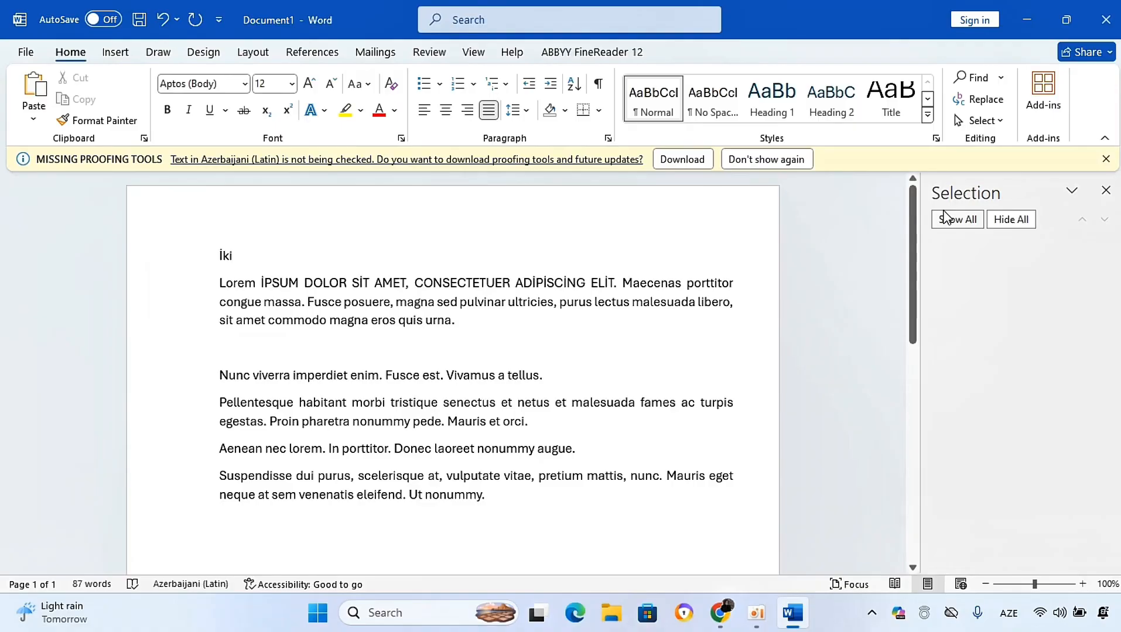
pyautogui.click(1105, 191)
pyautogui.click(622, 341)
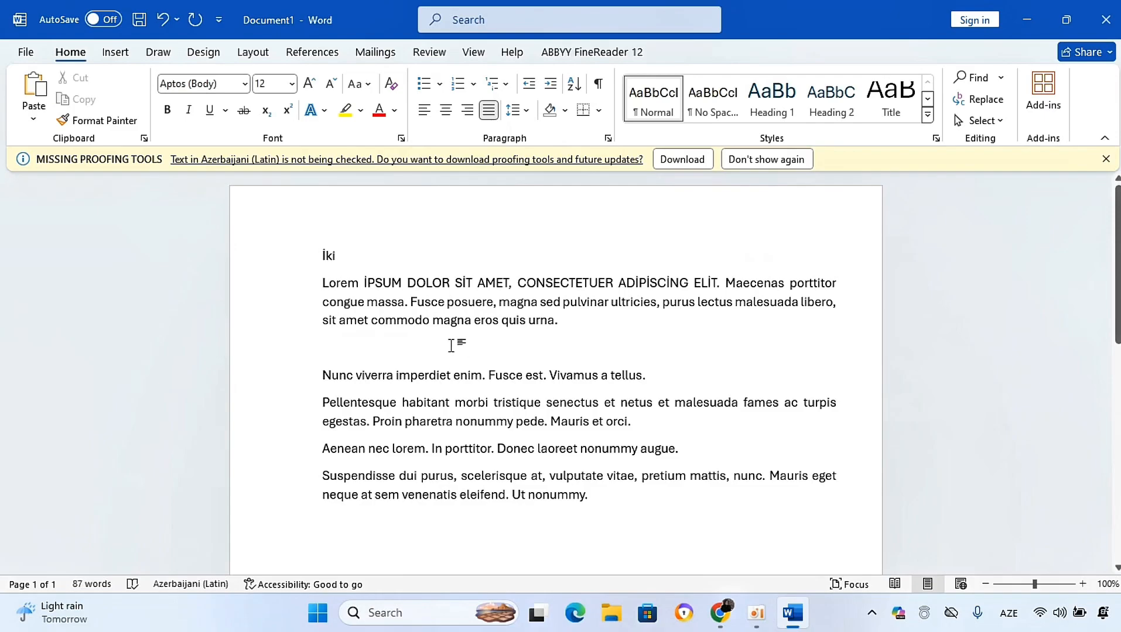
# Step: Browse the built-in cover page gallery without inserting a cover page
pyautogui.click(116, 54)
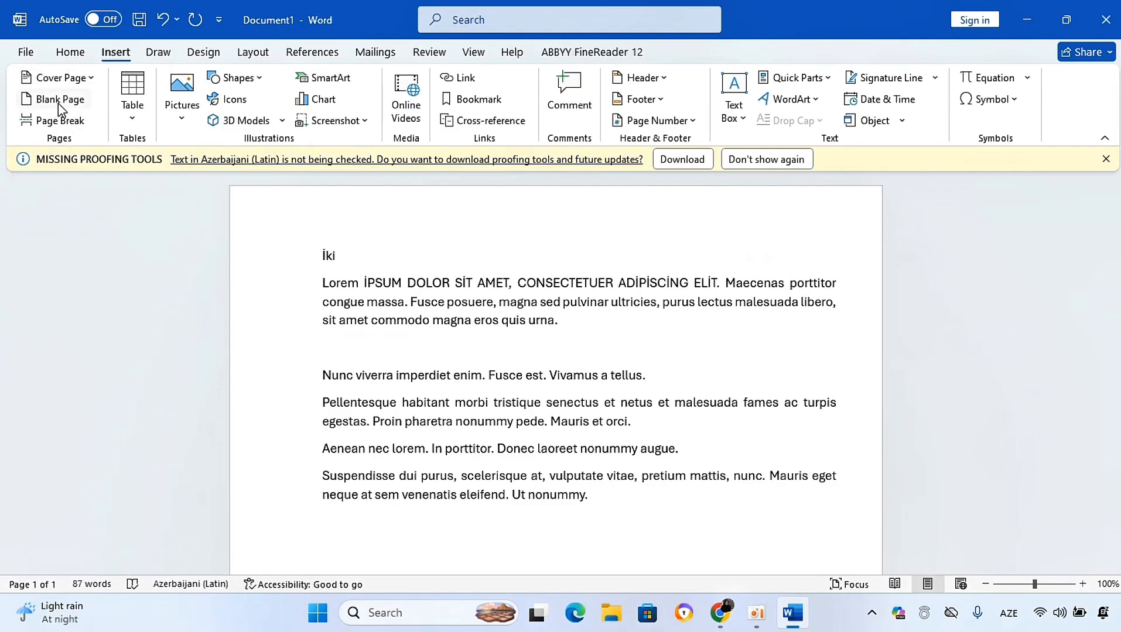
pyautogui.click(82, 78)
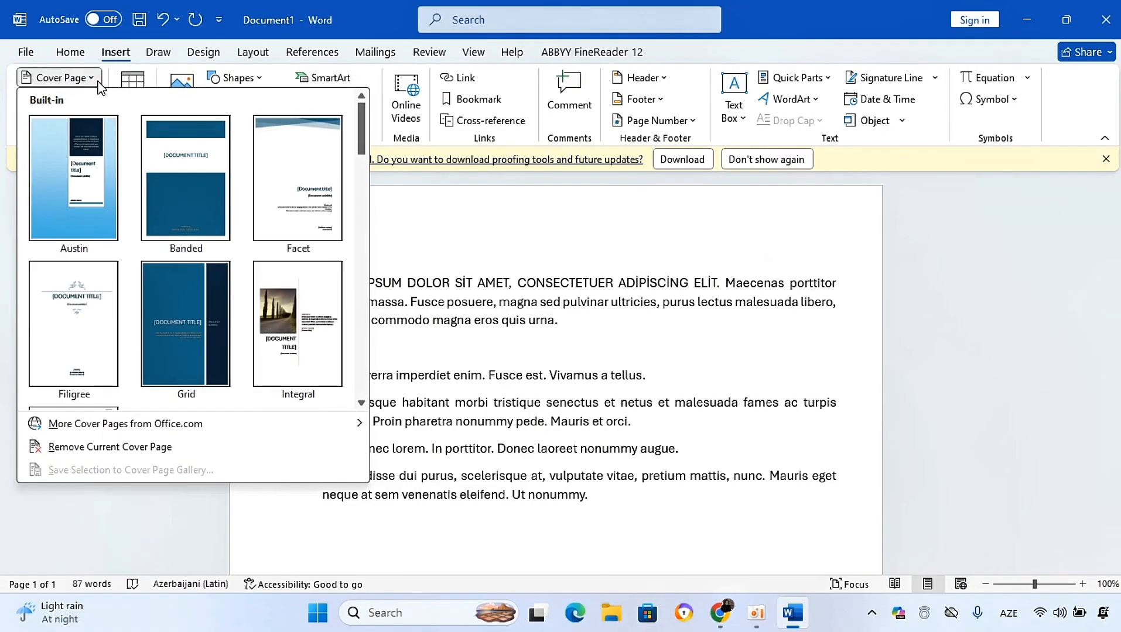
pyautogui.click(505, 280)
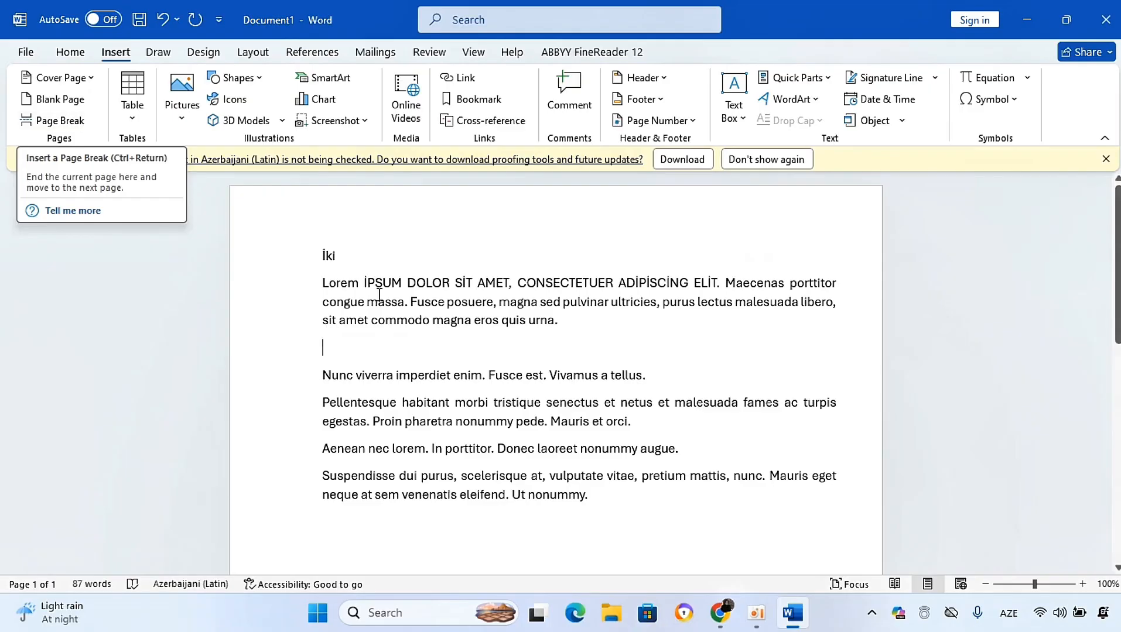
# Step: Try a page break after İPSUM in the first paragraph, undoing, redoing and undoing it again
pyautogui.click(403, 281)
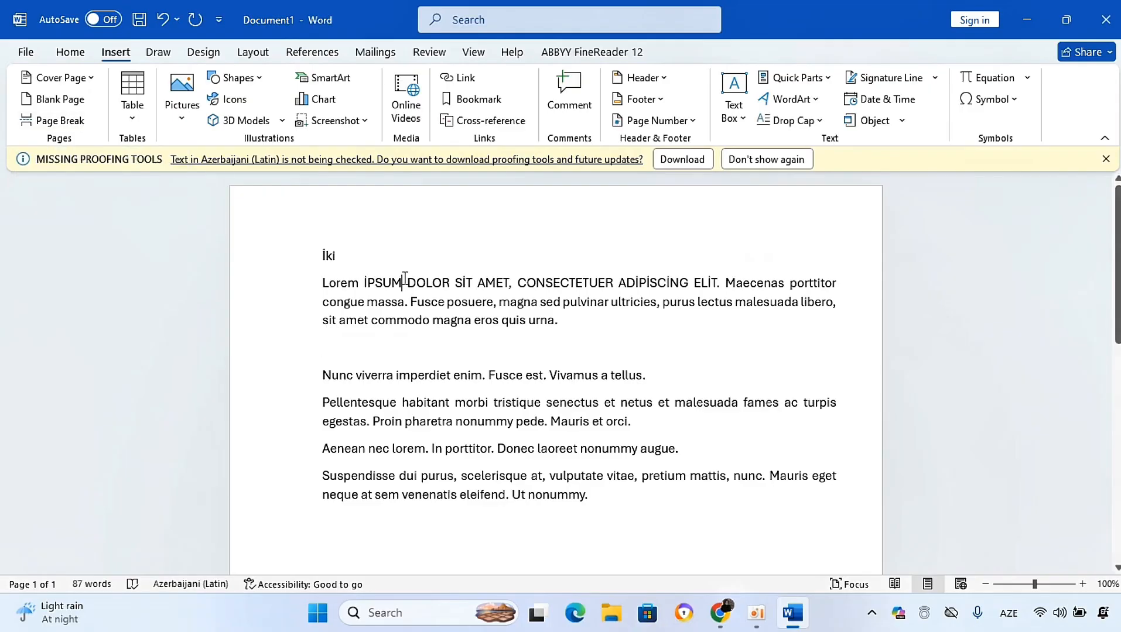
pyautogui.click(41, 117)
pyautogui.hotkey('ctrl', 'z')
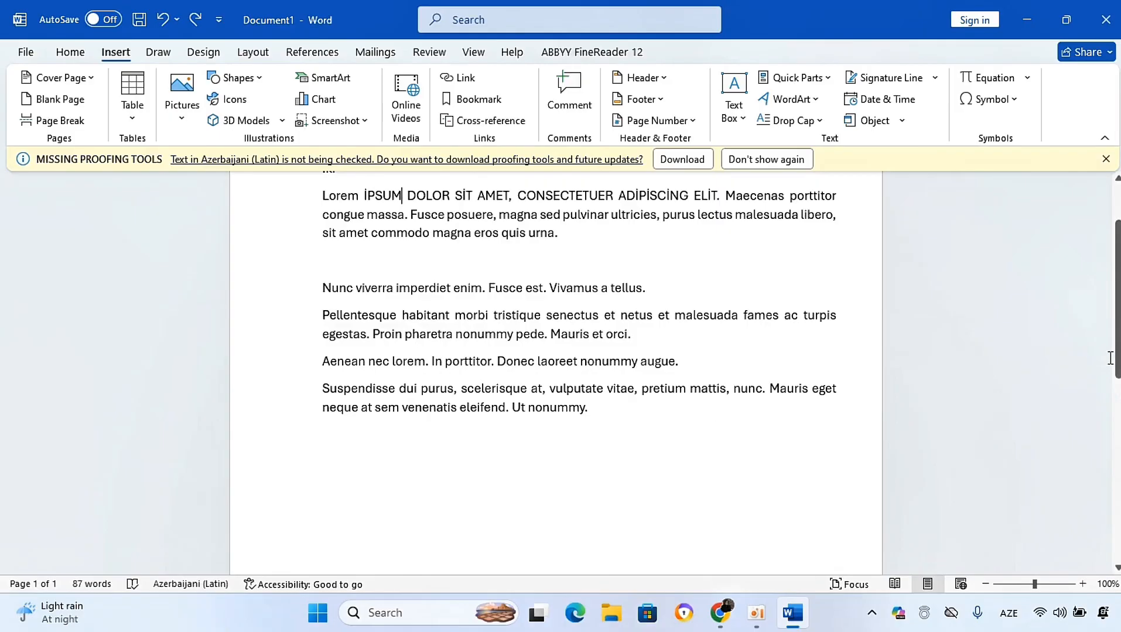
pyautogui.moveTo(1115, 359); pyautogui.dragTo(1115, 337)
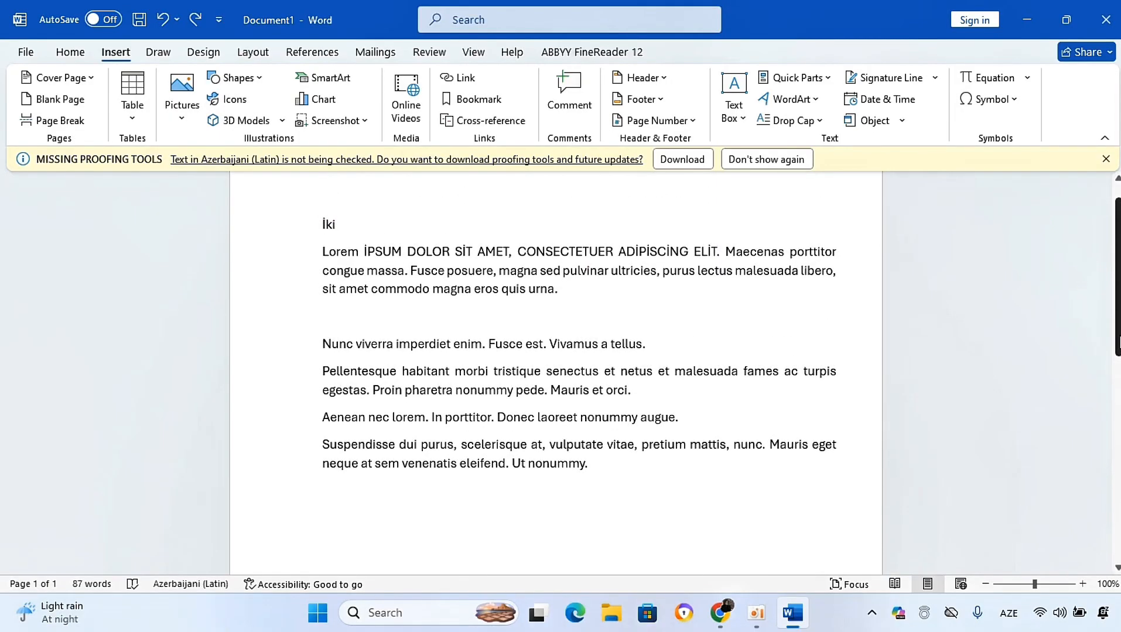
pyautogui.click(194, 21)
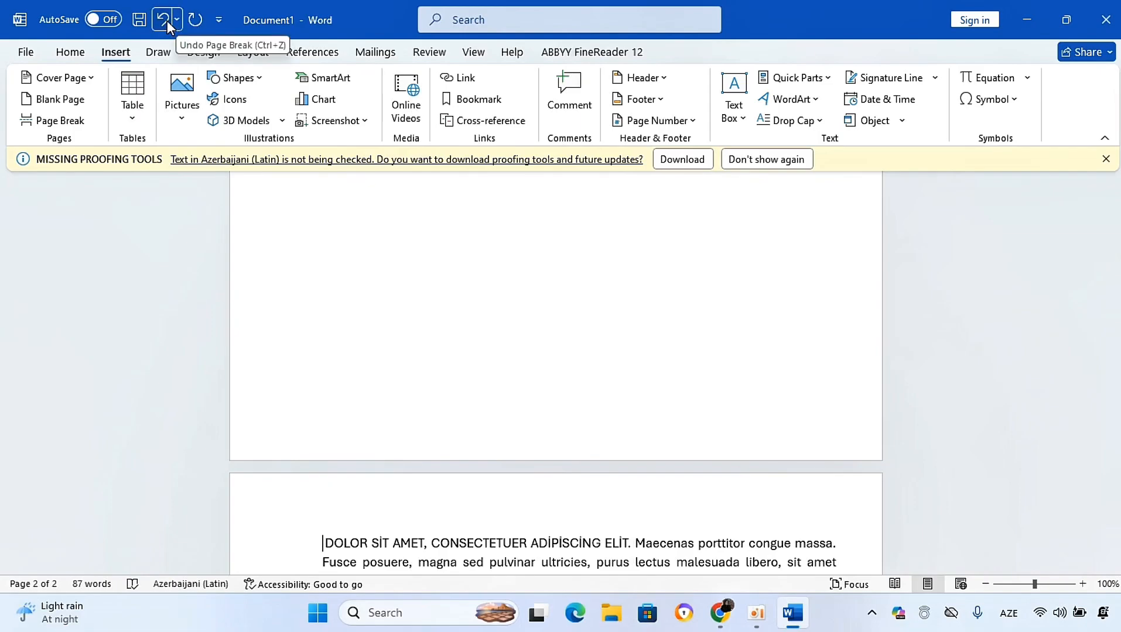
pyautogui.click(166, 21)
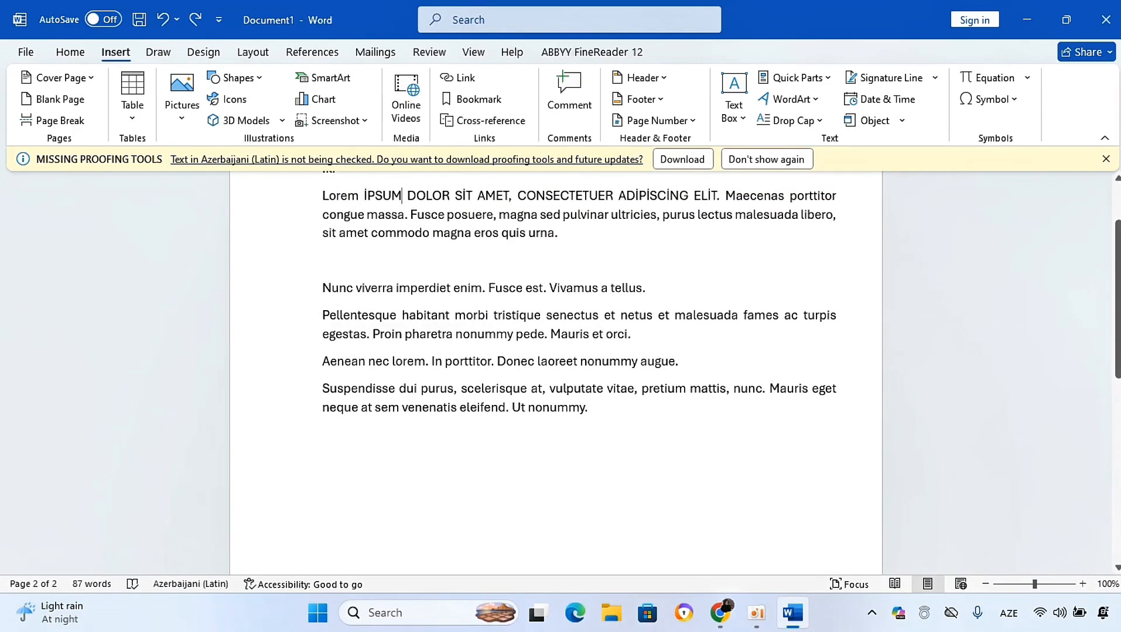
pyautogui.scroll(1, 580, 351)
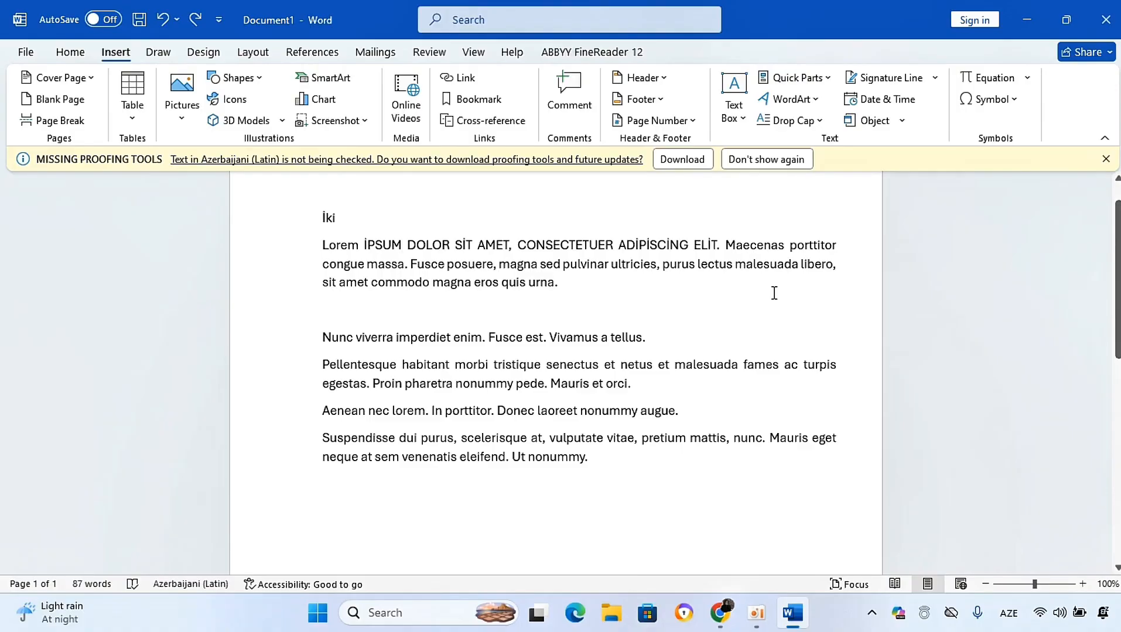
# Step: Insert a four-column, three-row table below the last paragraph
pyautogui.click(401, 501)
pyautogui.click(131, 125)
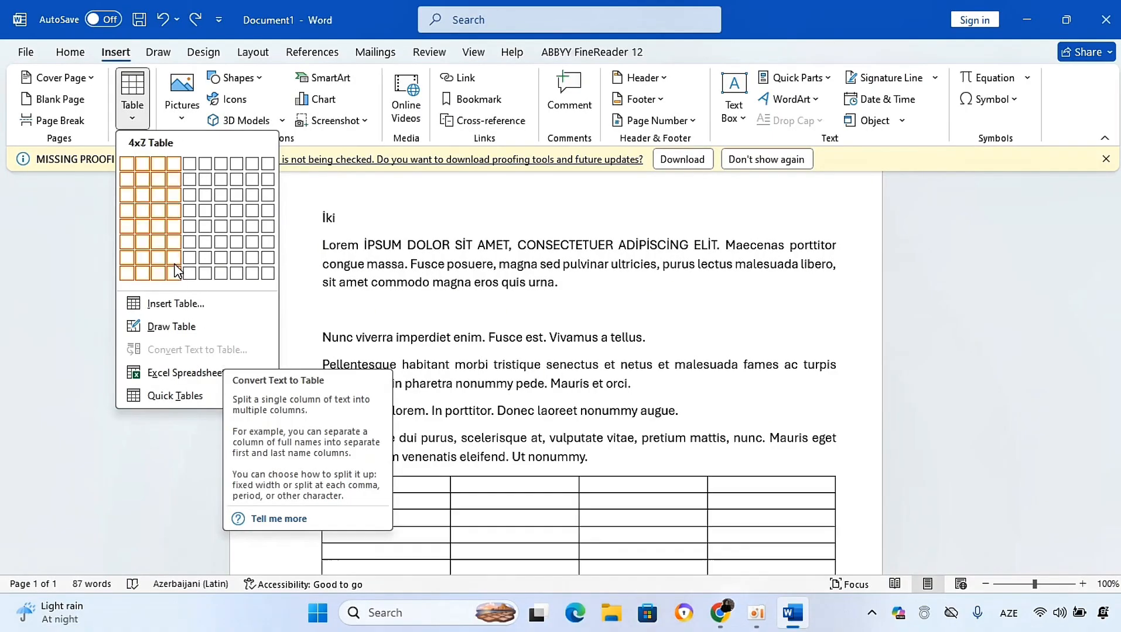
pyautogui.click(182, 202)
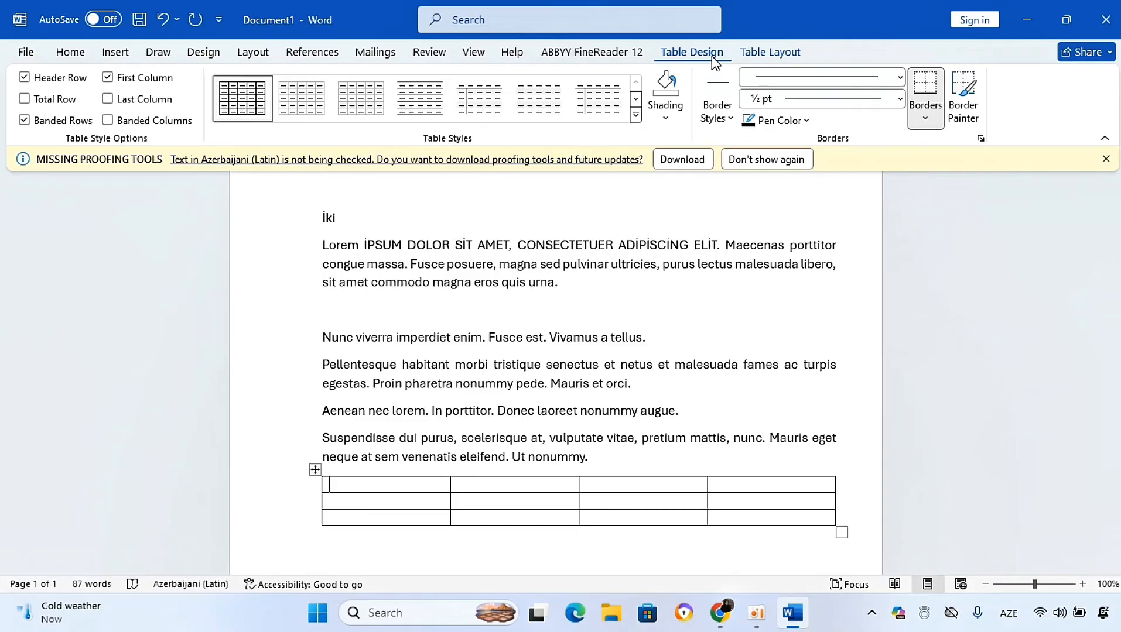
# Step: Try several table styles, apply the third grid style, and toggle Header Row and Banded Rows off and on
pyautogui.click(202, 52)
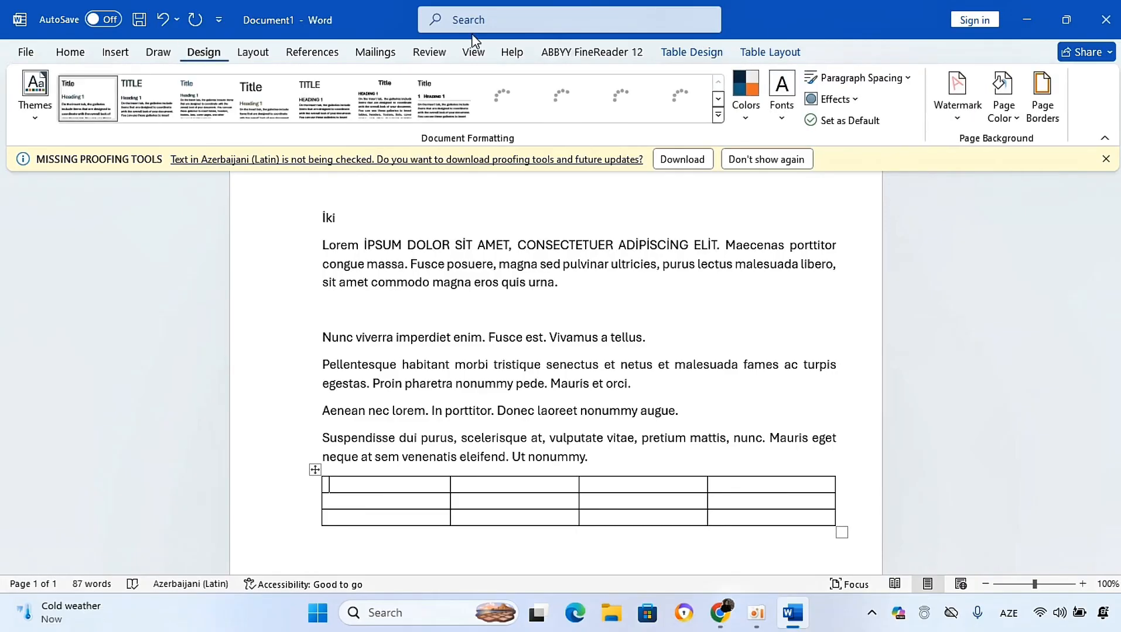
pyautogui.click(681, 53)
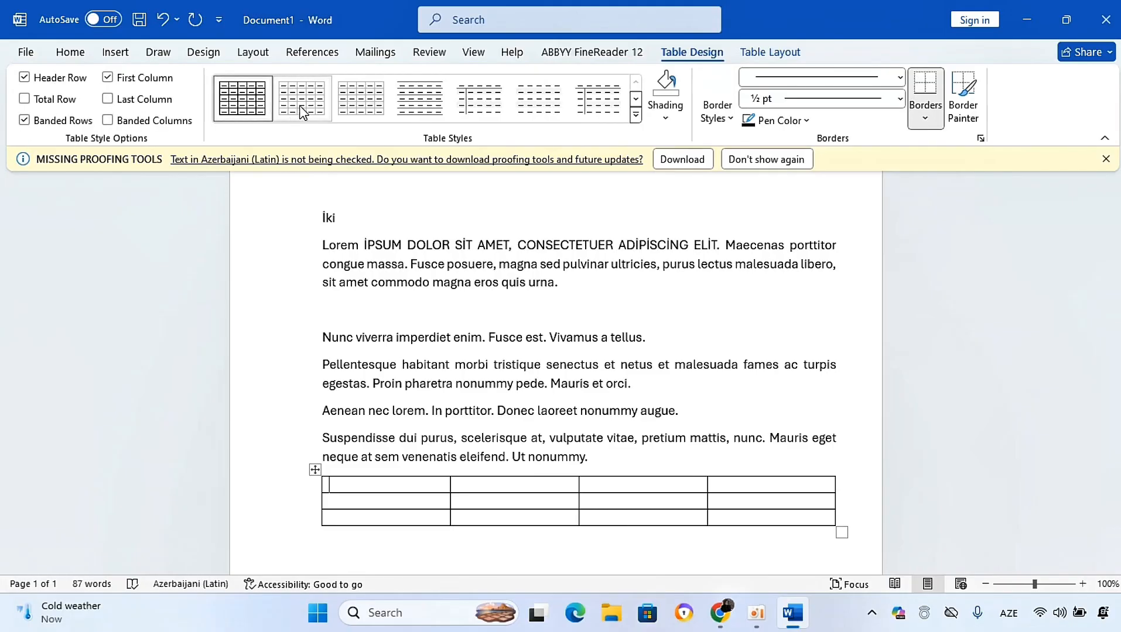
pyautogui.click(498, 115)
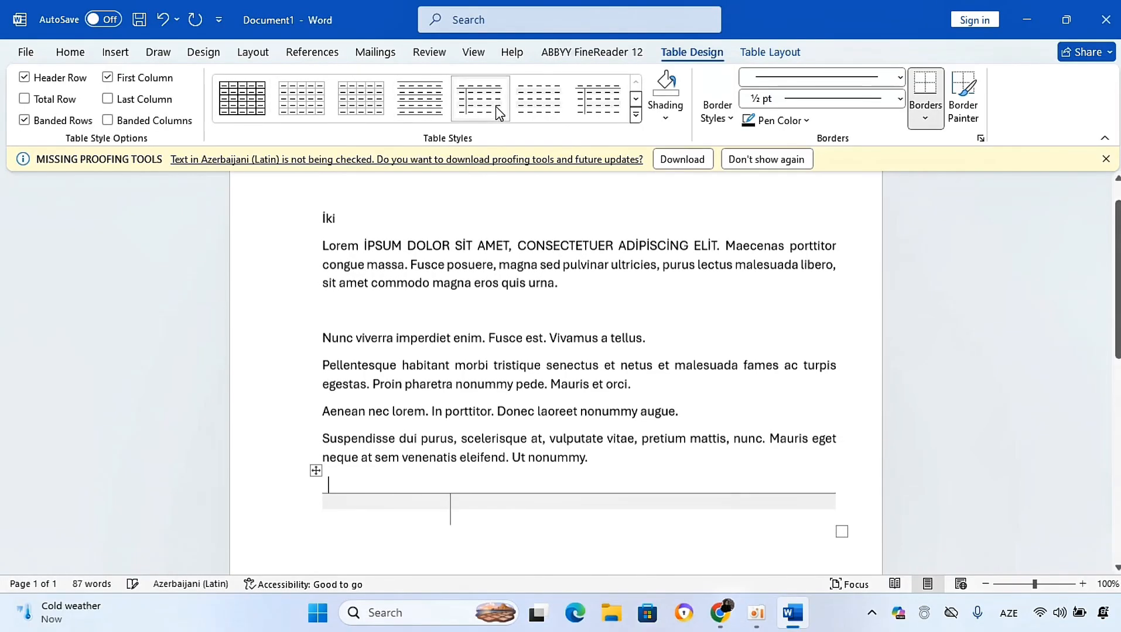
pyautogui.click(528, 100)
pyautogui.click(598, 100)
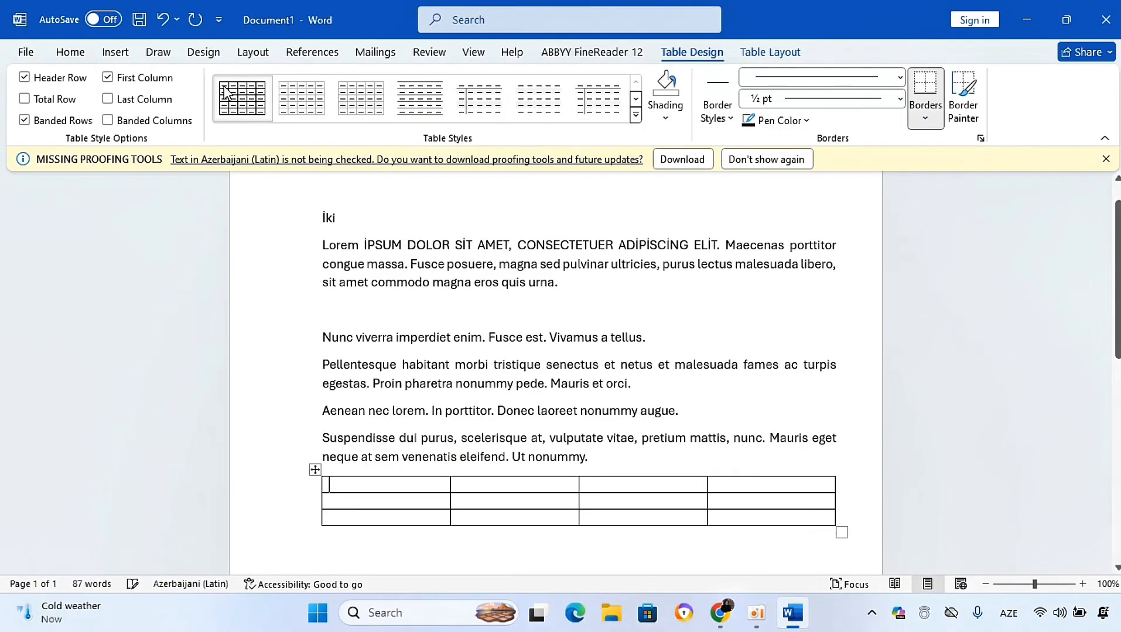
pyautogui.click(365, 101)
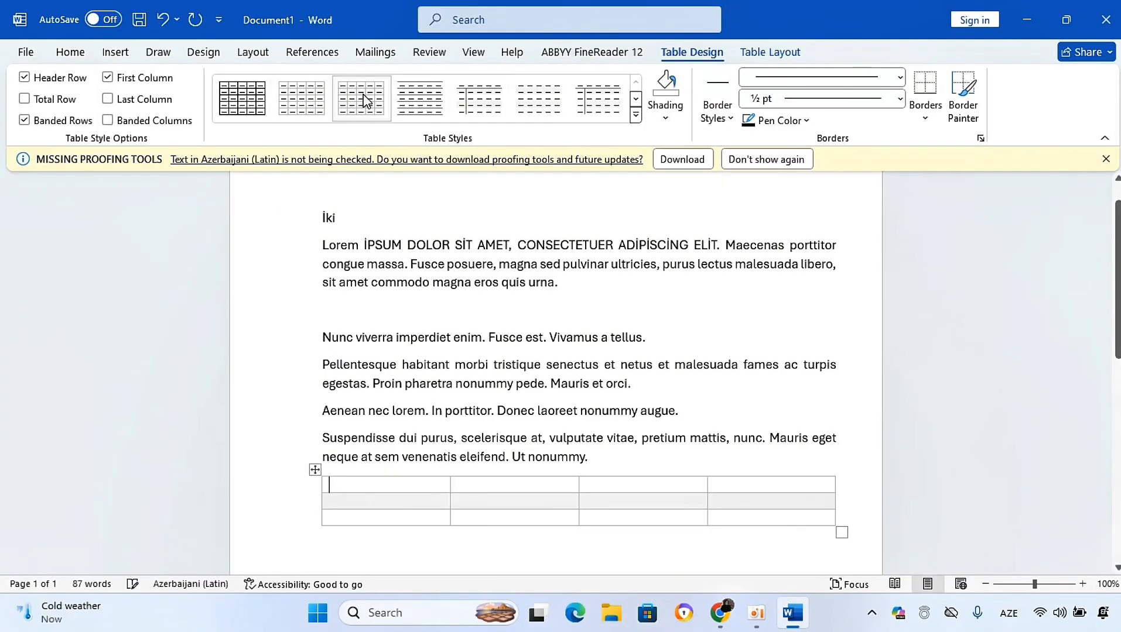
pyautogui.click(24, 78)
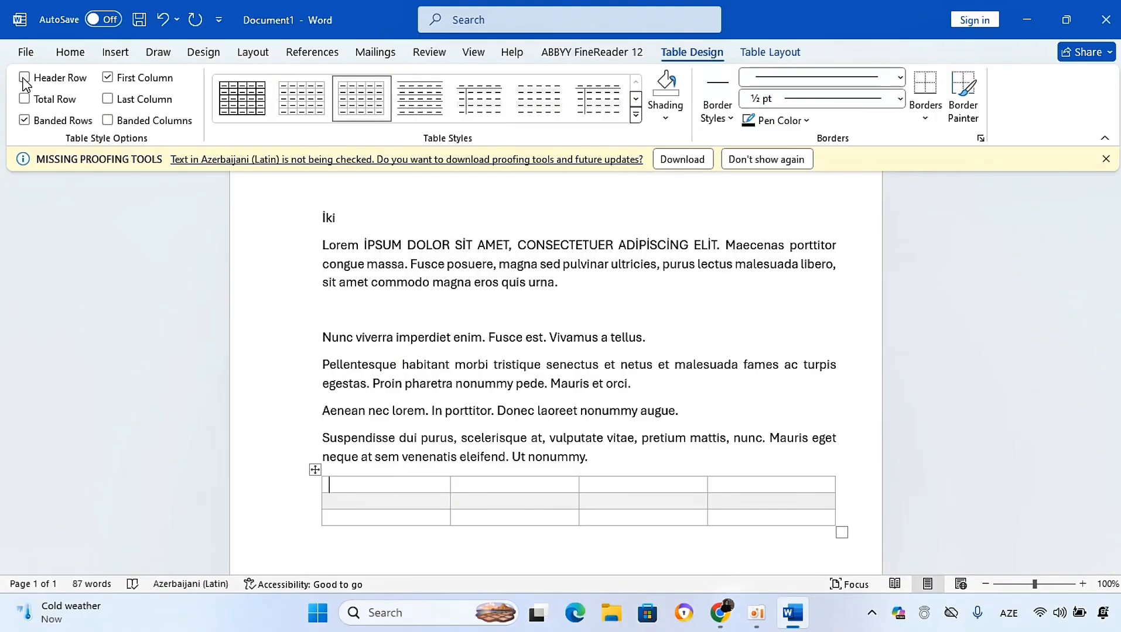
pyautogui.click(23, 78)
pyautogui.click(24, 120)
pyautogui.click(24, 120)
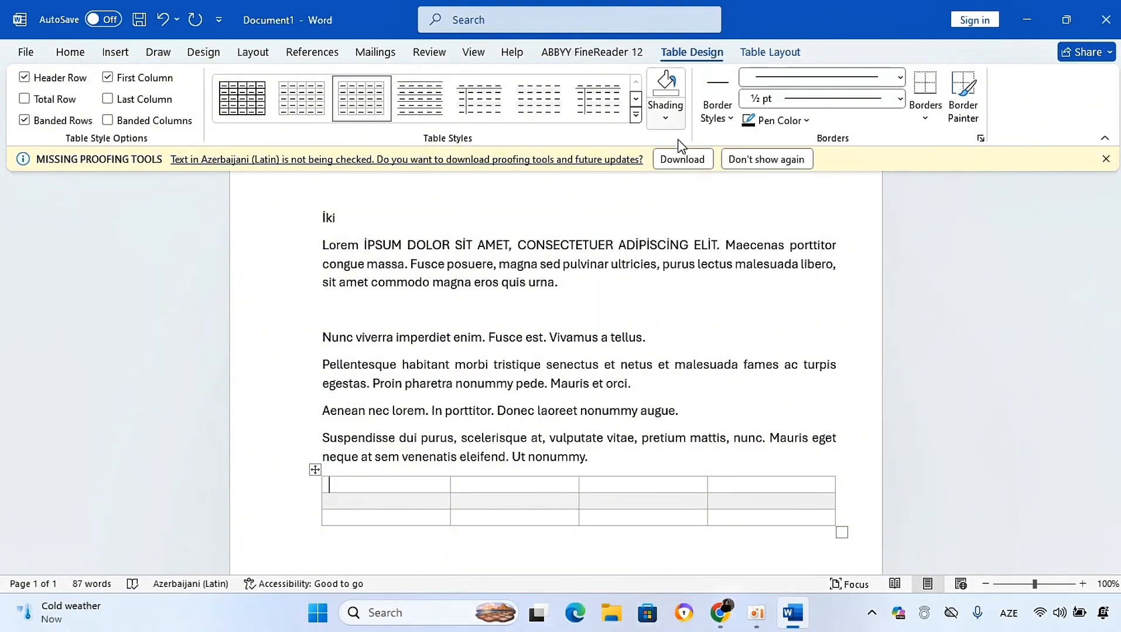
# Step: Look over the table delete options, then merge the four cells of the table's top row into one
pyautogui.click(759, 54)
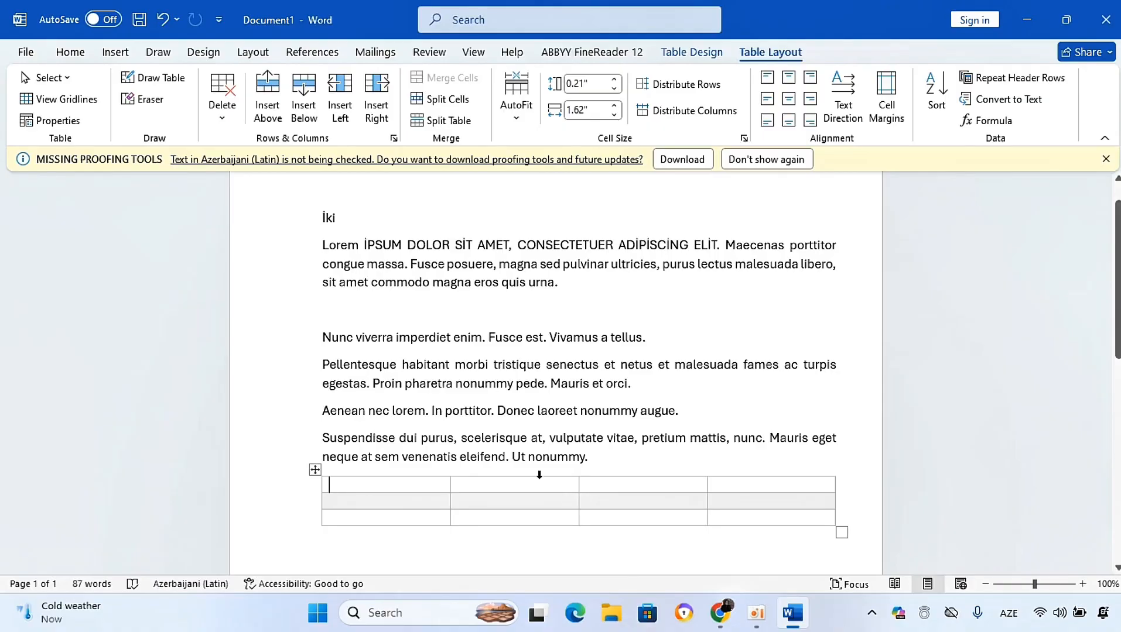
pyautogui.click(515, 499)
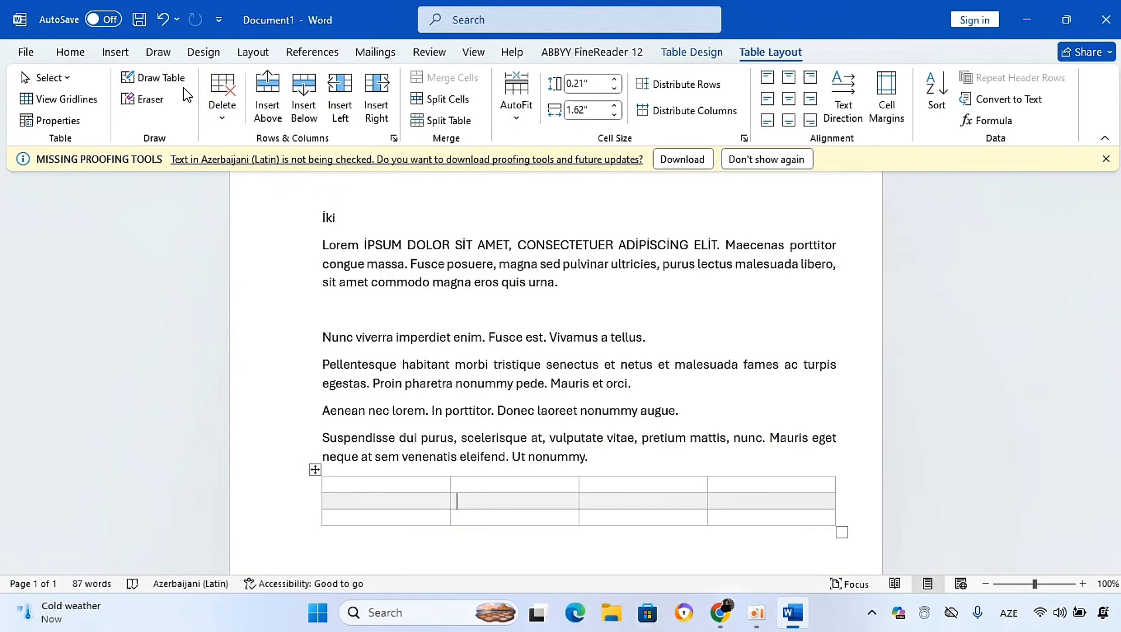
pyautogui.click(218, 122)
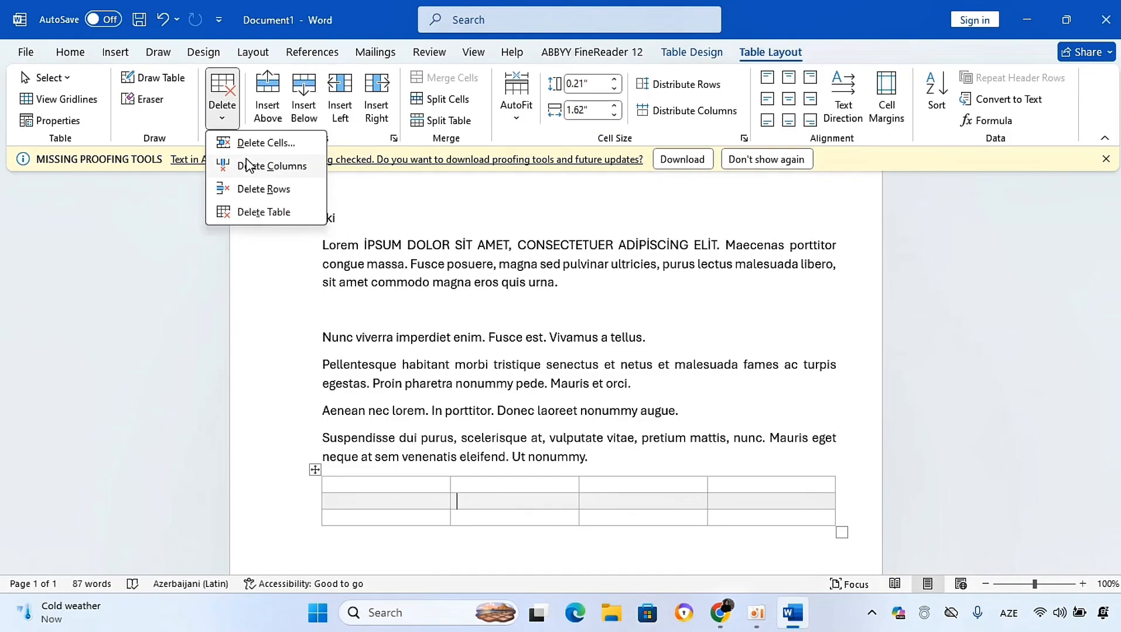
pyautogui.click(392, 501)
pyautogui.click(393, 499)
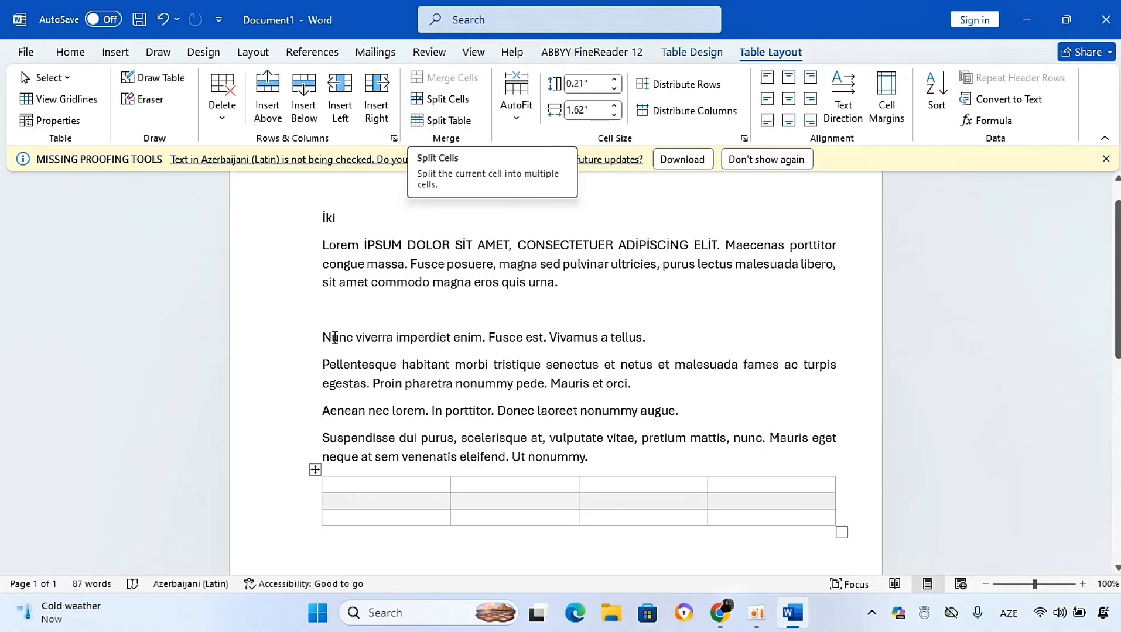
pyautogui.moveTo(344, 484); pyautogui.dragTo(778, 491)
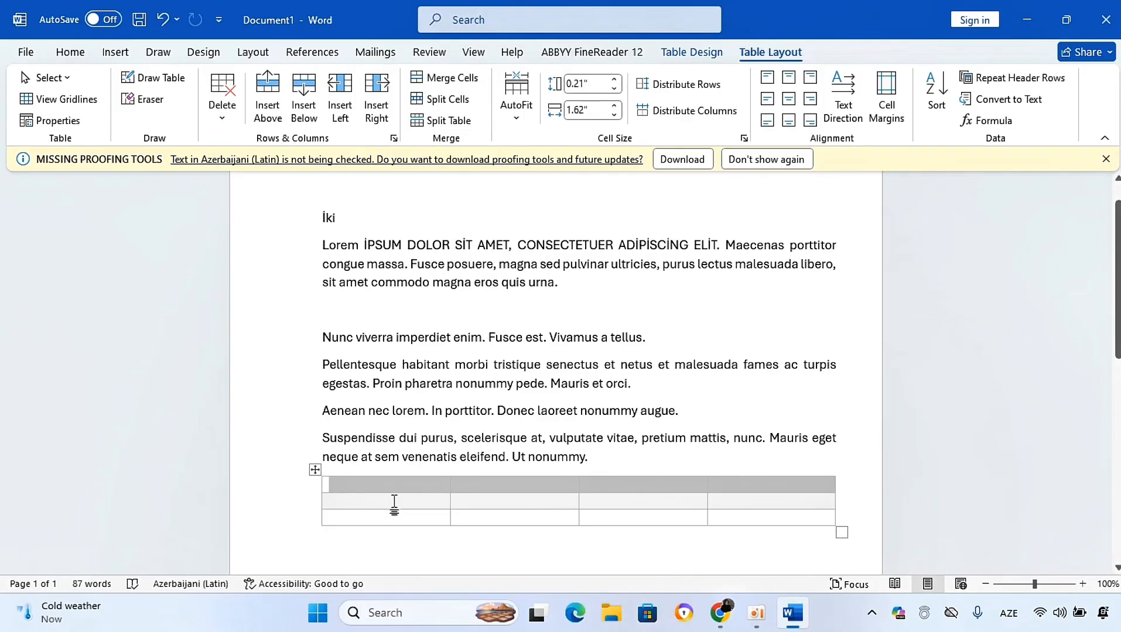
pyautogui.click(432, 78)
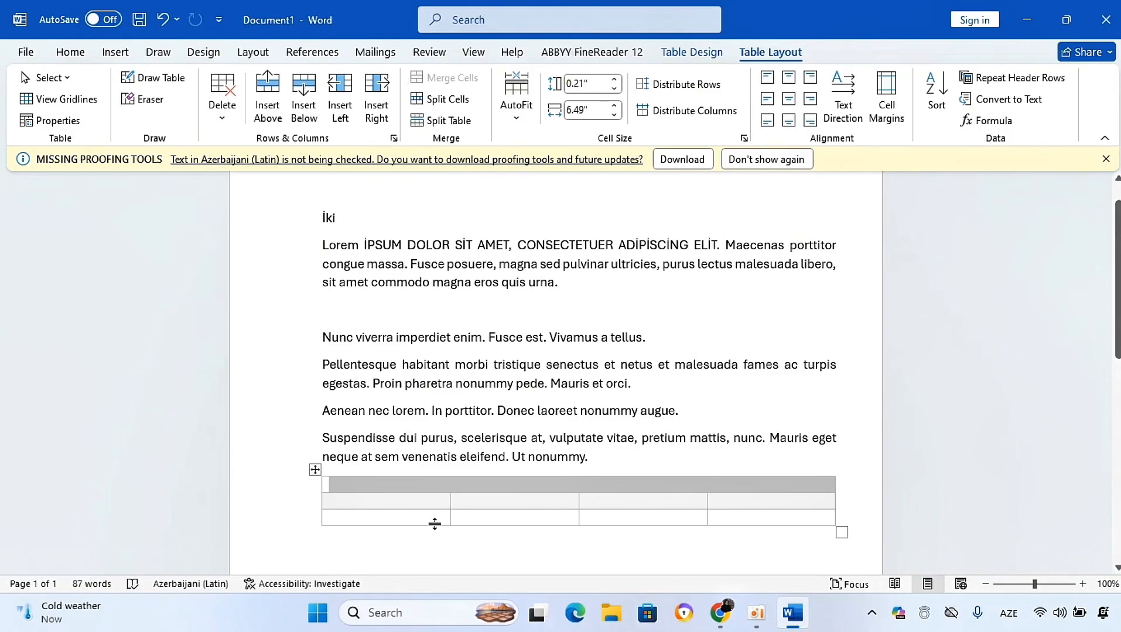
# Step: Split the table's bottom row into eight columns and one row, merging the cells before splitting
pyautogui.click(398, 514)
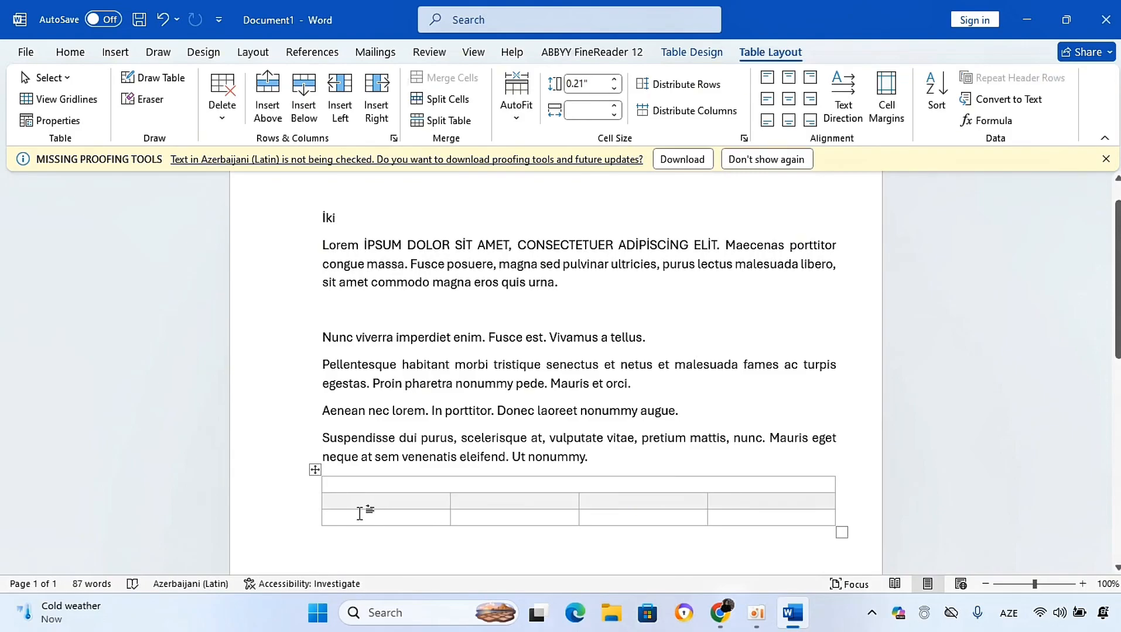
pyautogui.moveTo(358, 517); pyautogui.dragTo(748, 522)
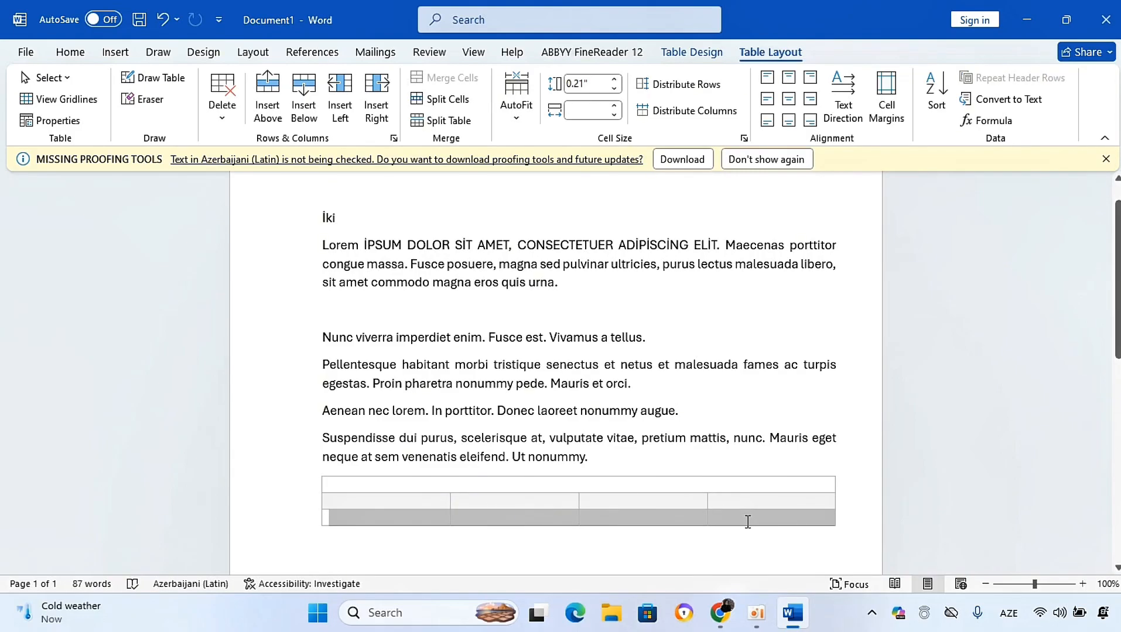
pyautogui.click(433, 100)
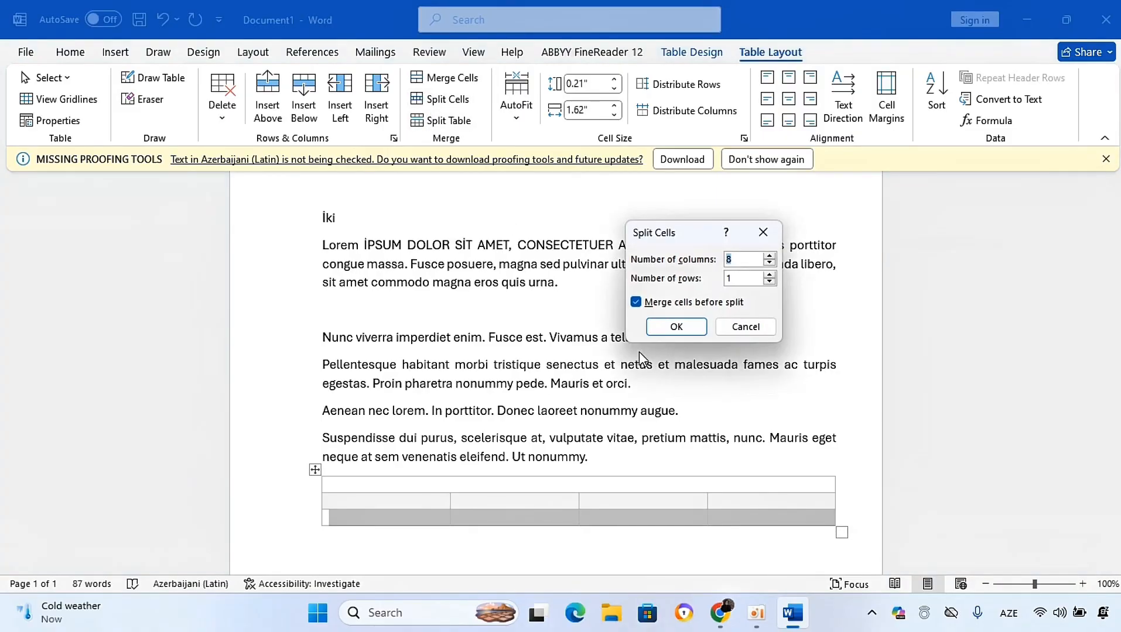
pyautogui.click(674, 327)
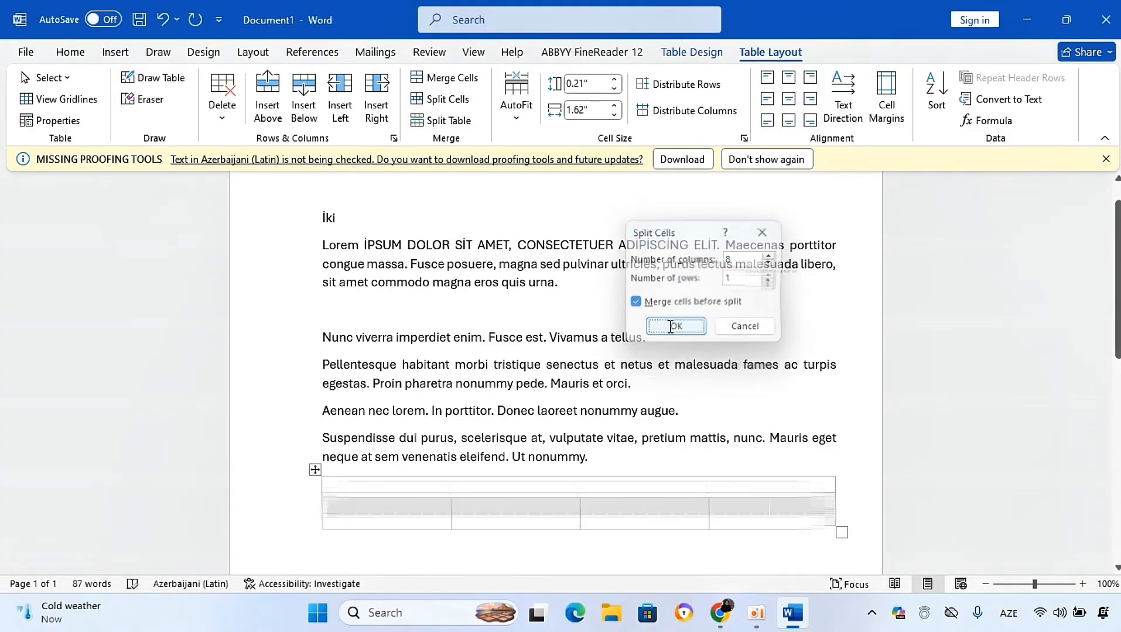
pyautogui.click(298, 534)
pyautogui.click(407, 555)
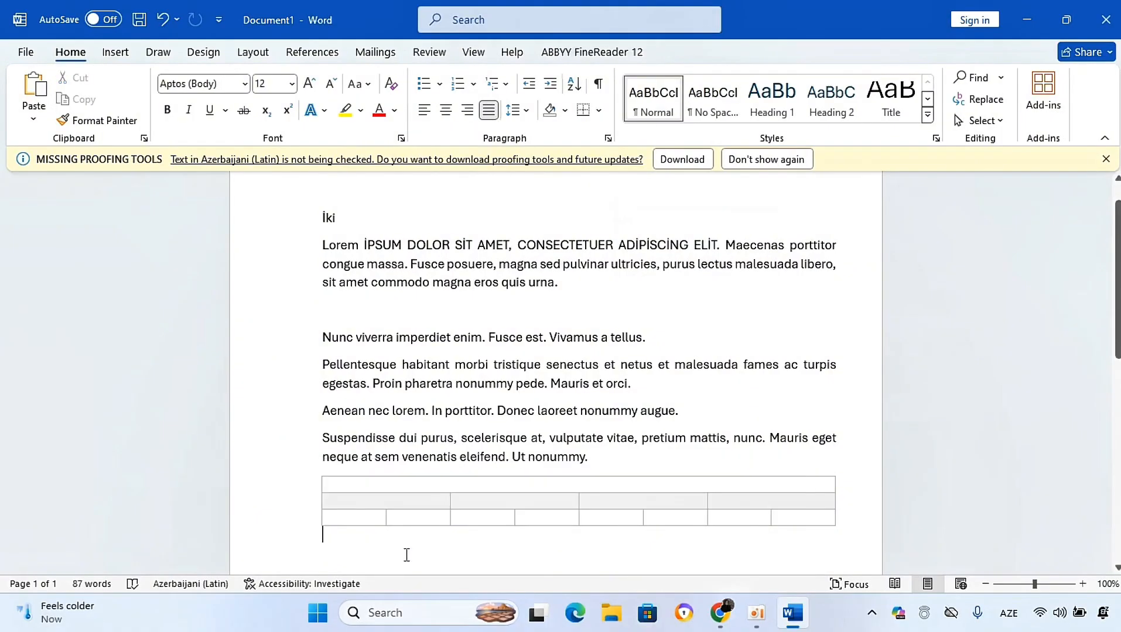
# Step: Place the cursor in the merged top row and return to the table layout tools
pyautogui.click(405, 483)
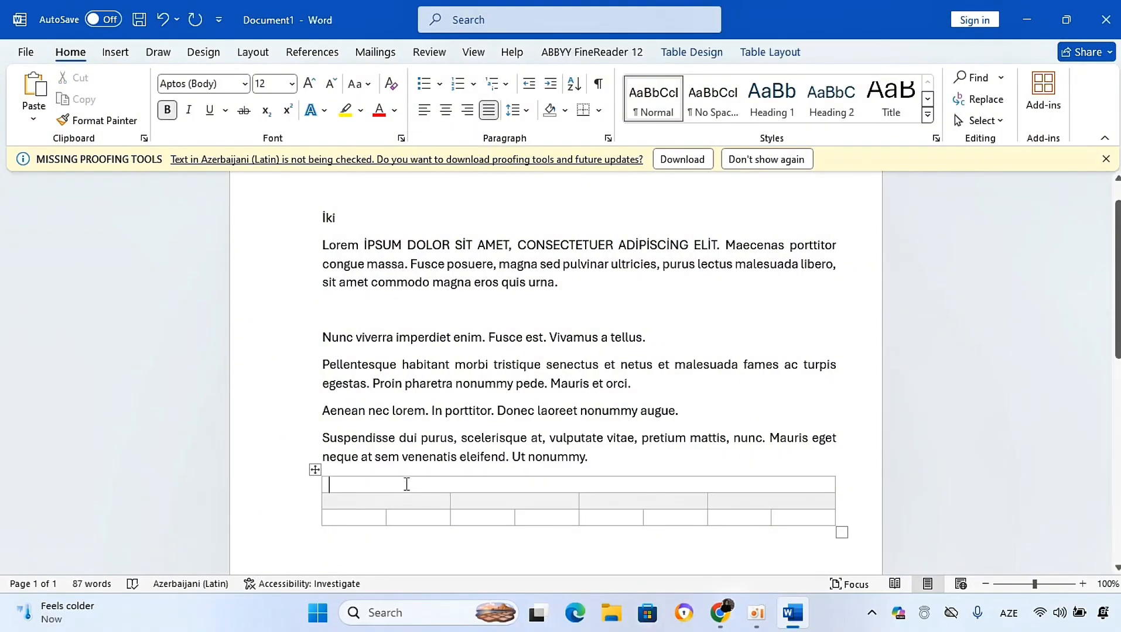
pyautogui.click(764, 53)
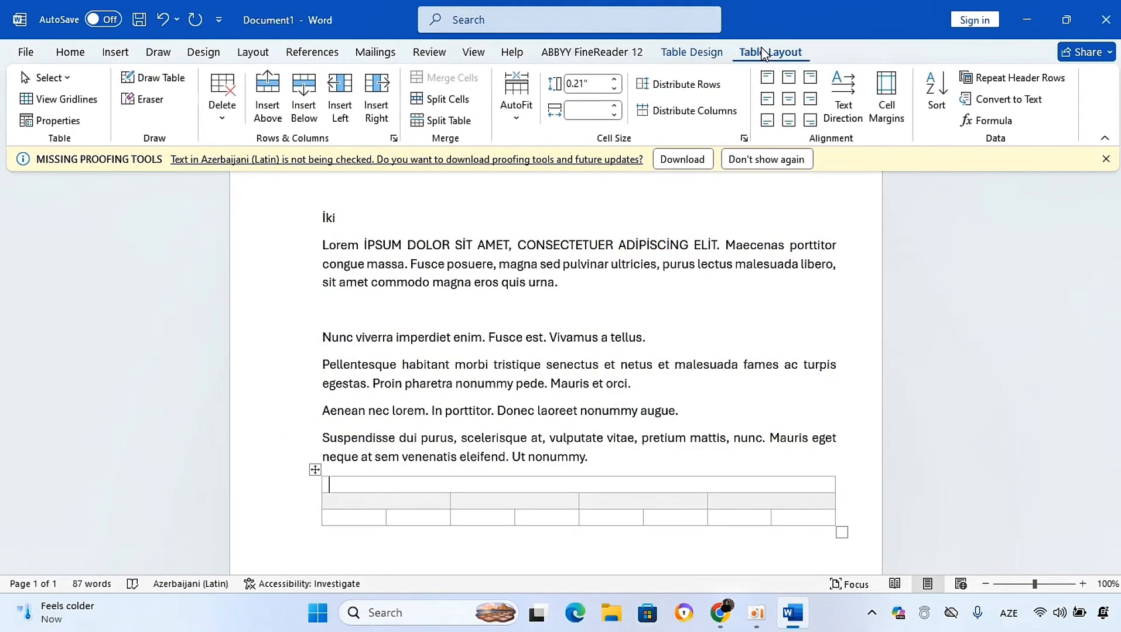
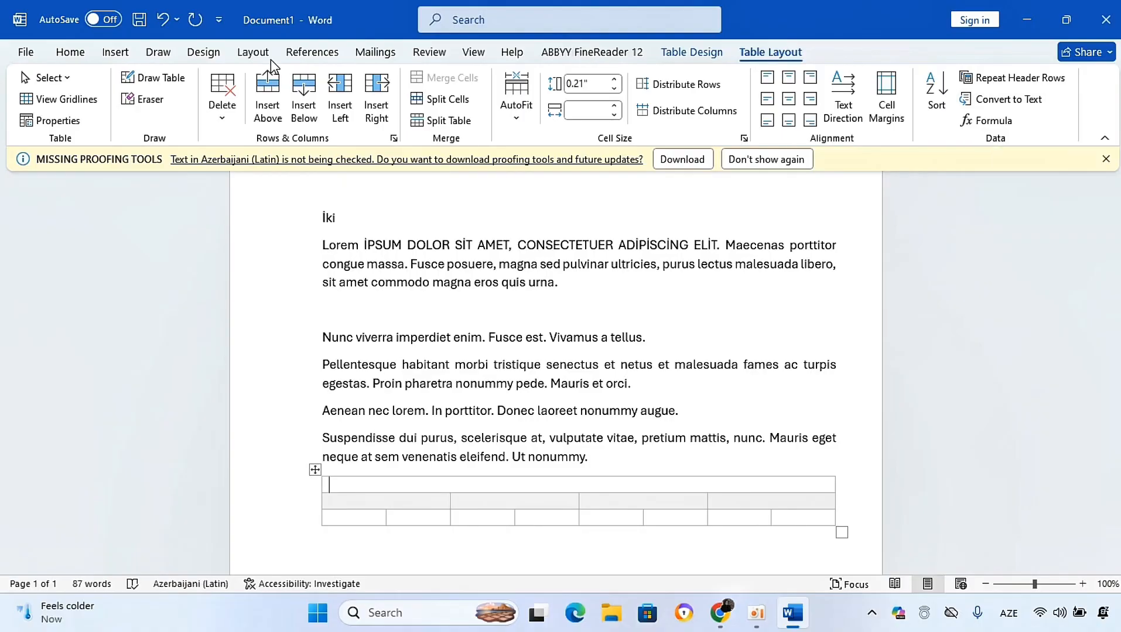
# Step: Select the whole table below the last paragraph and delete it
pyautogui.click(115, 54)
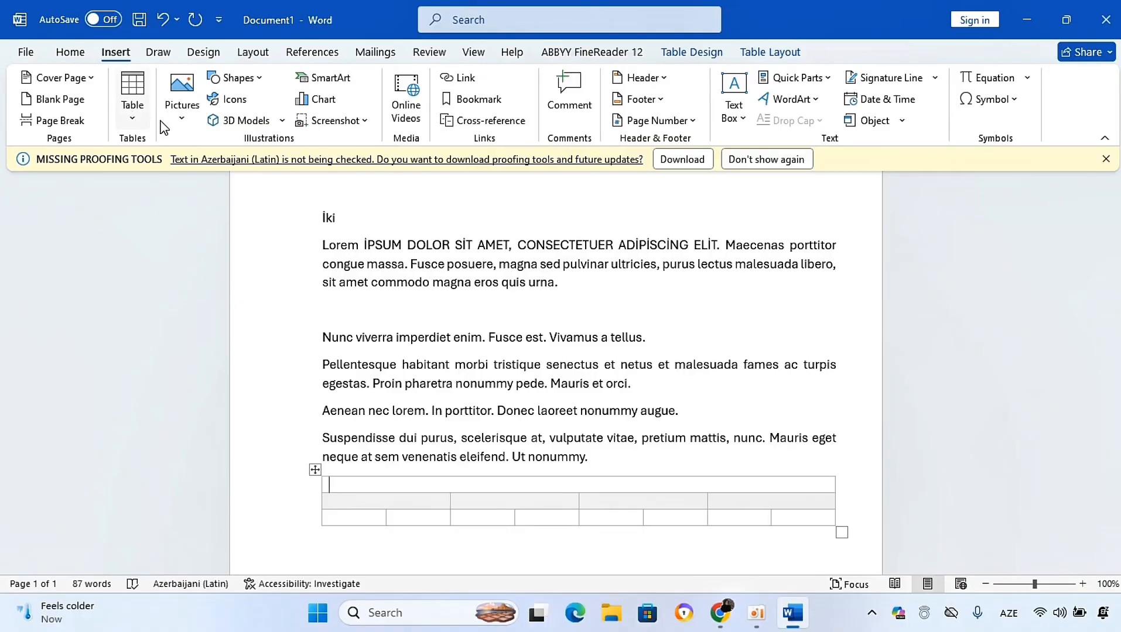
pyautogui.click(312, 472)
pyautogui.press('BackSpace')
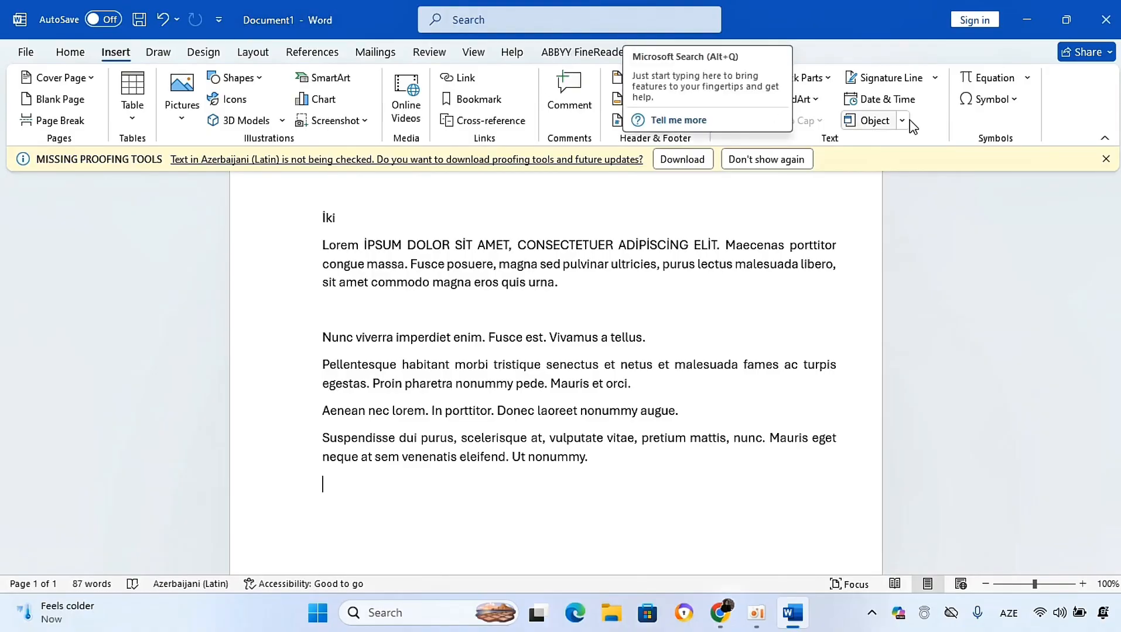
# Step: Open the full Symbol dialog, look over the character code options, and close it without inserting anything
pyautogui.click(1007, 113)
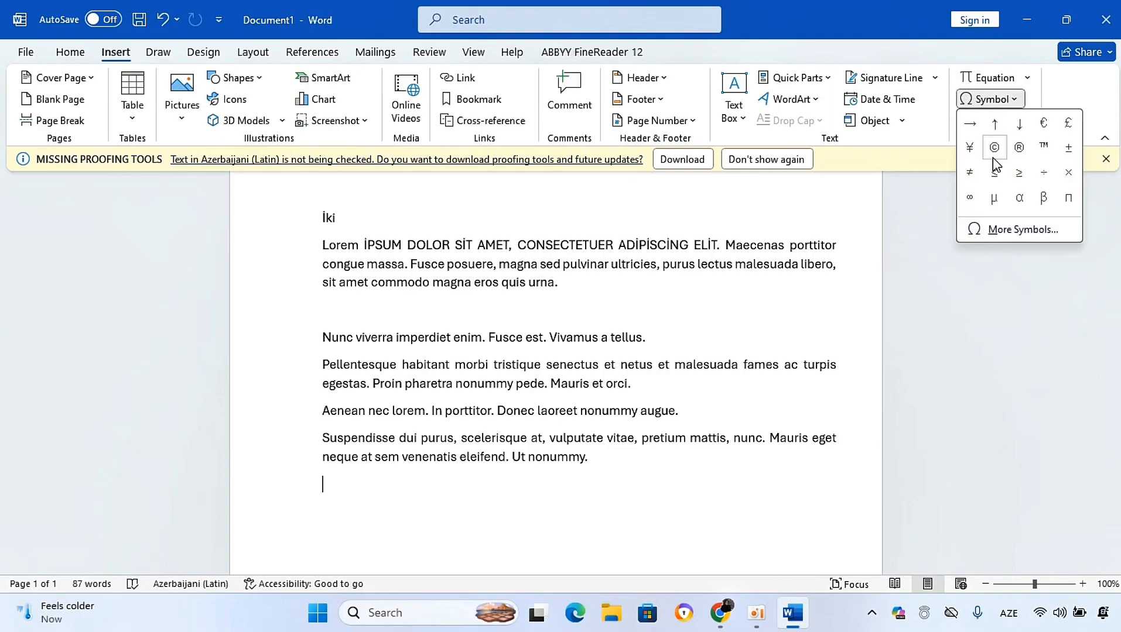
pyautogui.click(998, 230)
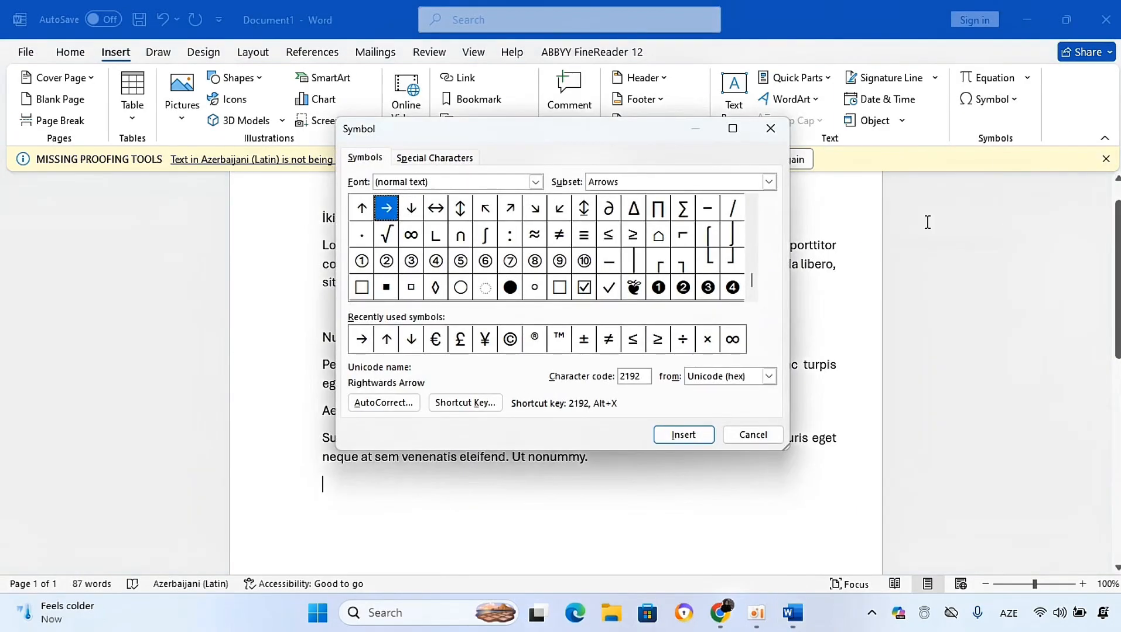
pyautogui.click(768, 376)
pyautogui.click(711, 390)
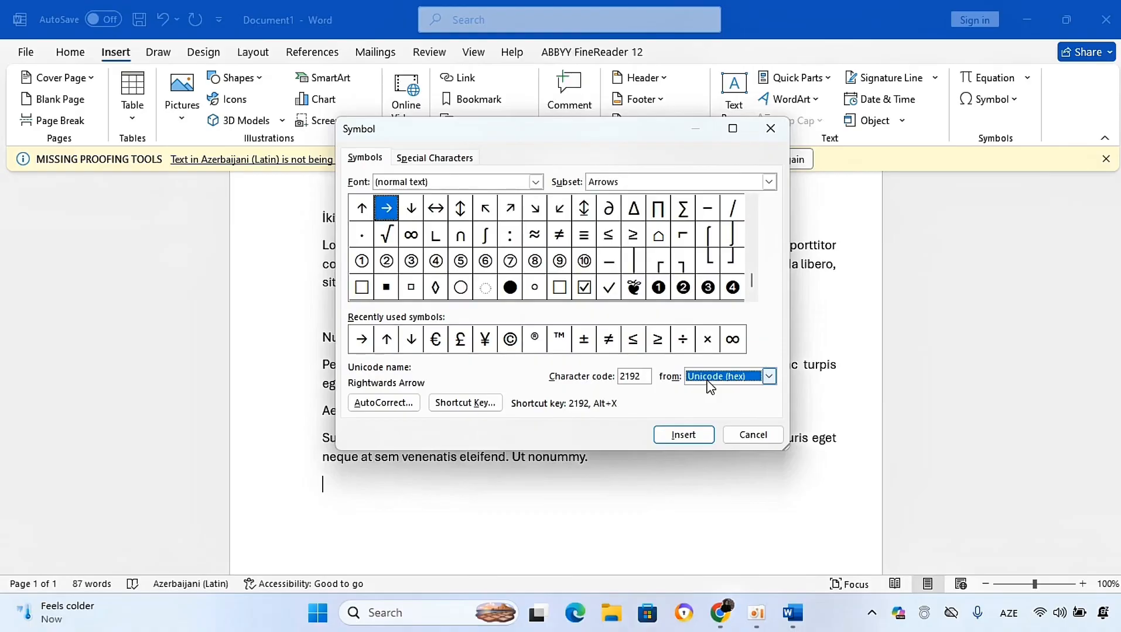
pyautogui.click(784, 132)
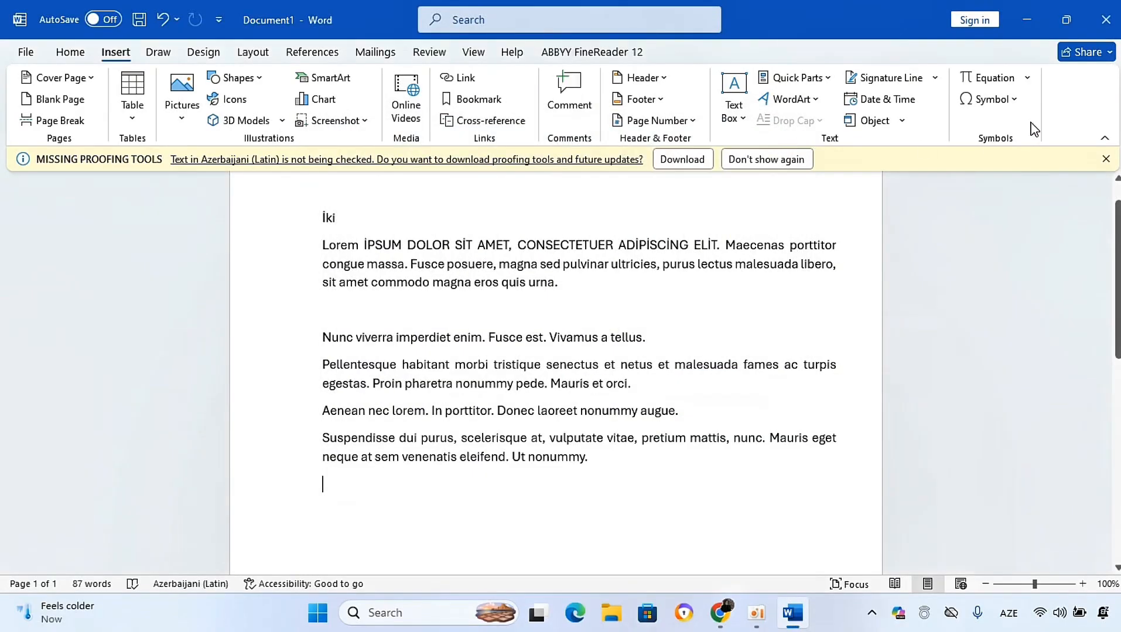
# Step: Insert an equation placeholder on the empty line and browse its basic math symbols
pyautogui.click(997, 79)
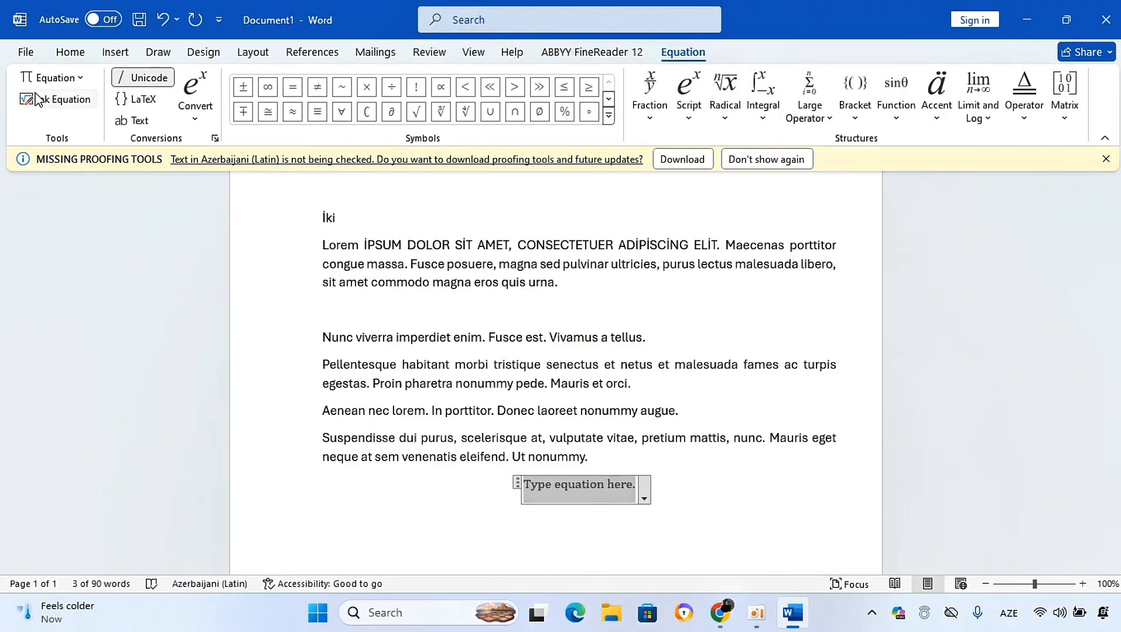
pyautogui.click(609, 116)
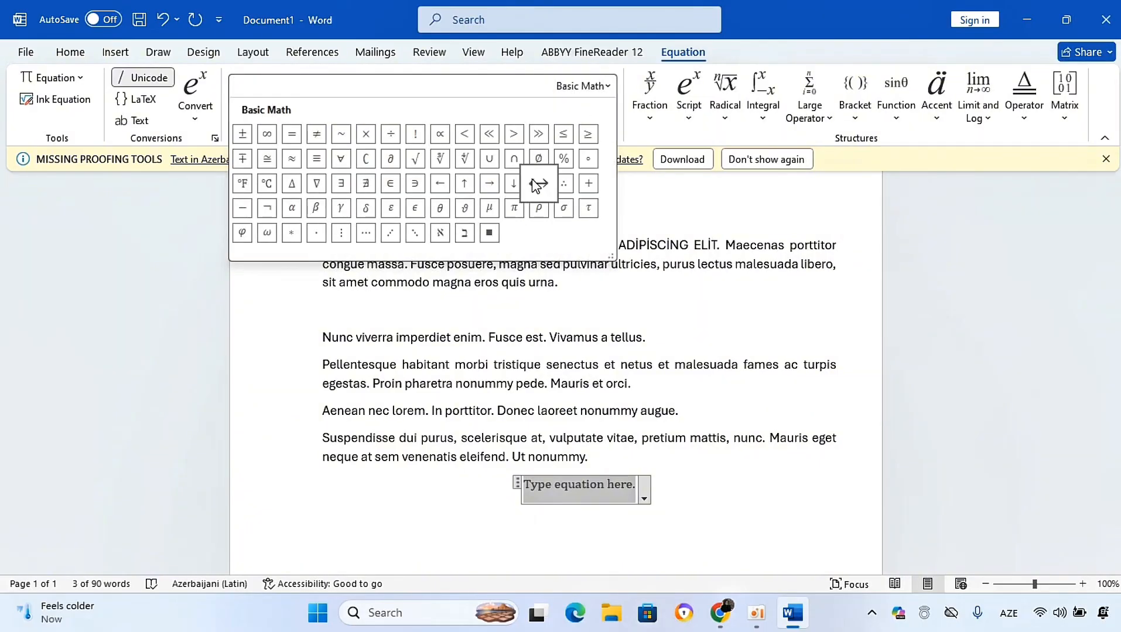
pyautogui.click(710, 487)
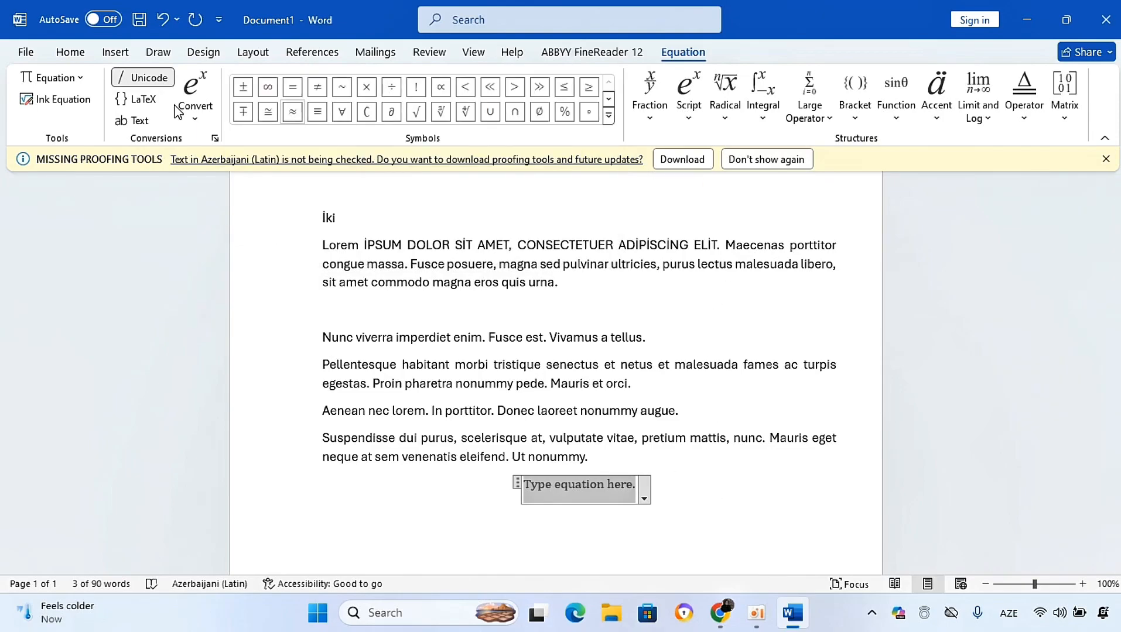
pyautogui.click(111, 54)
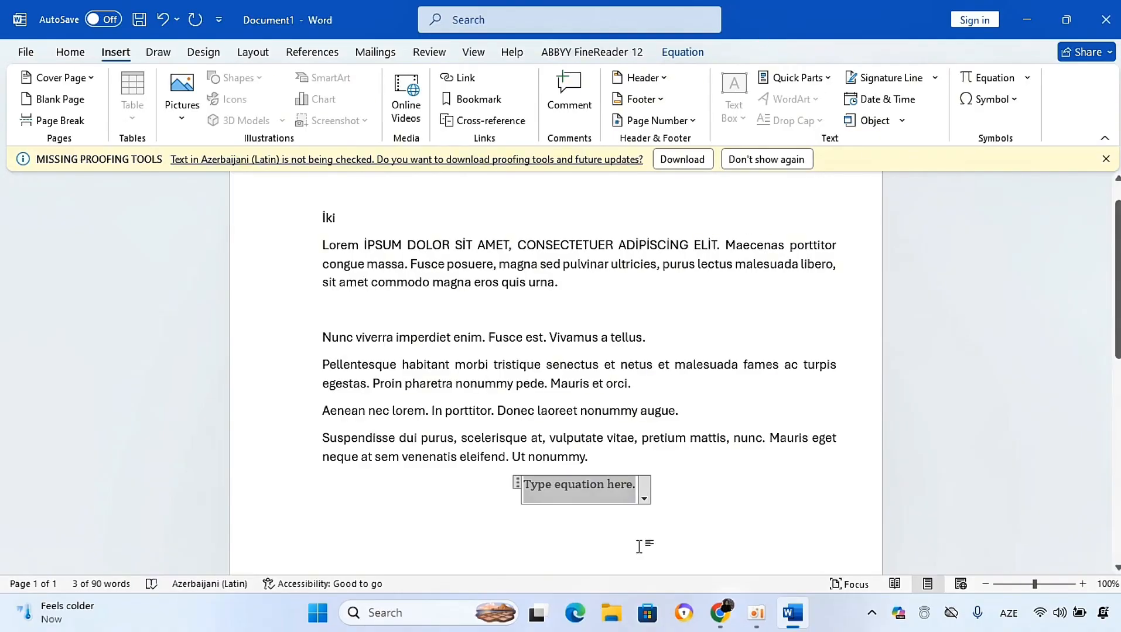
pyautogui.click(671, 500)
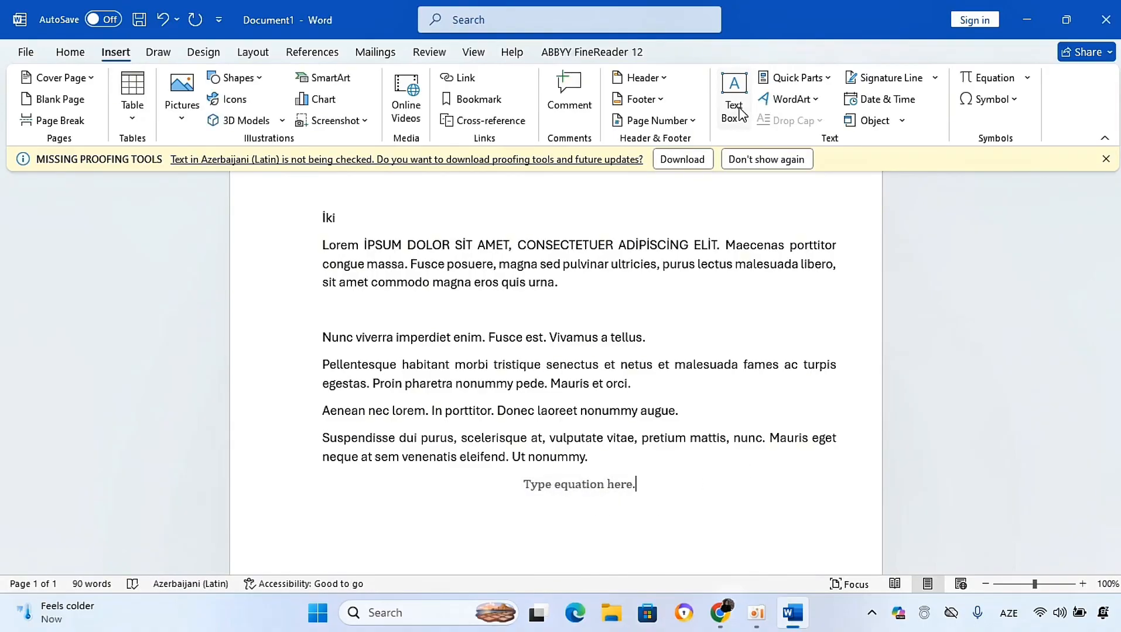
# Step: Open the Text Box and Quick Parts menus to view their options
pyautogui.click(741, 114)
pyautogui.click(1093, 249)
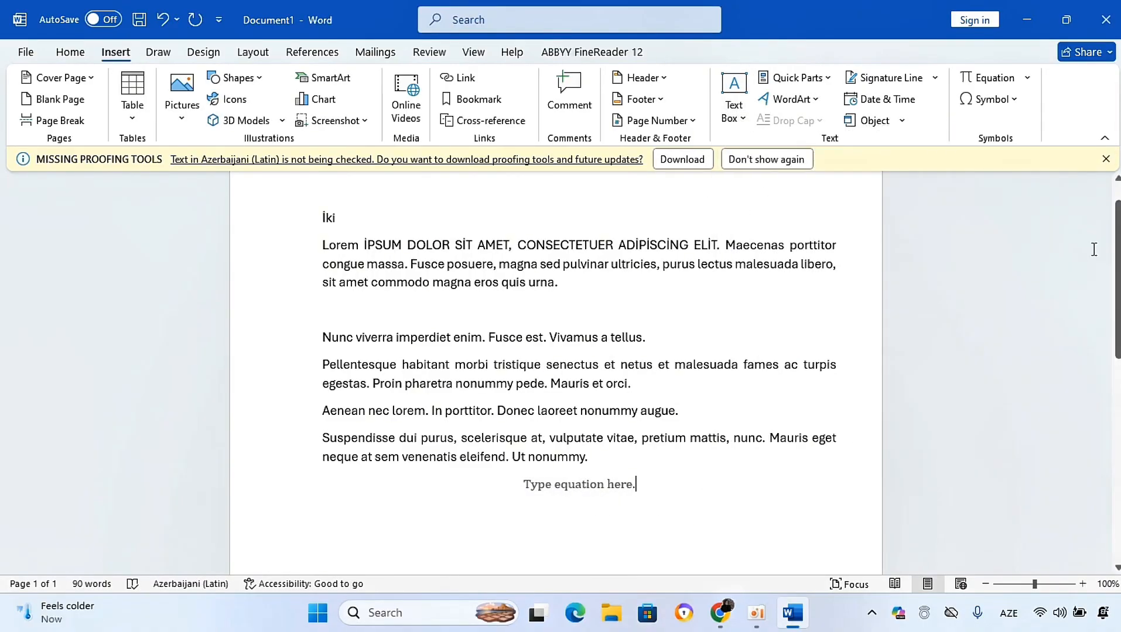
pyautogui.click(828, 78)
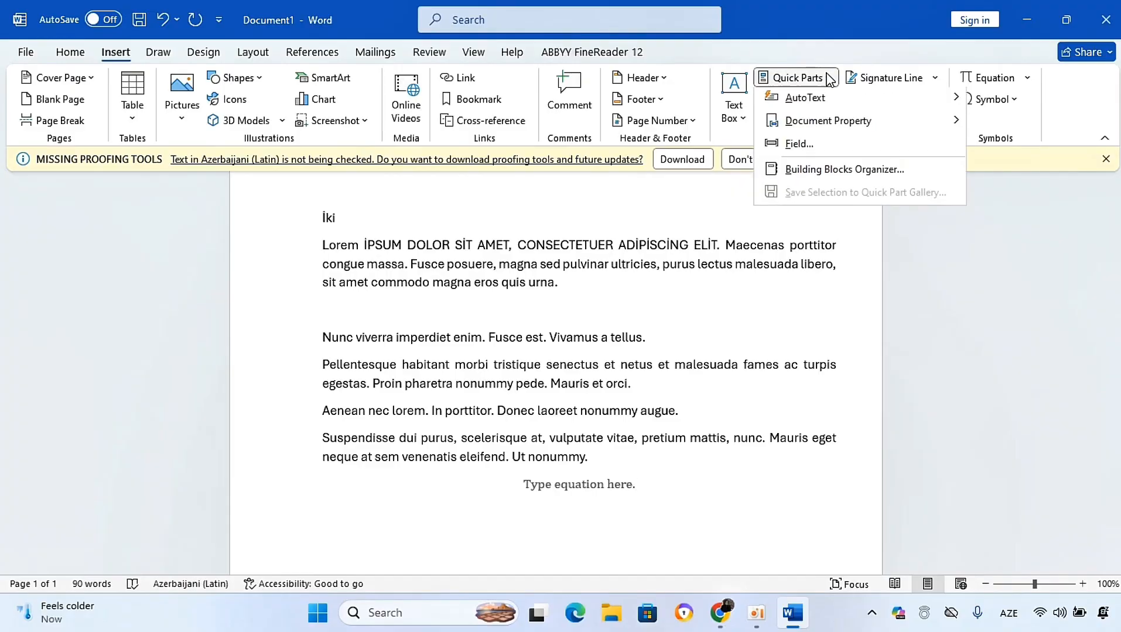
# Step: Select the first Lorem paragraph and save it to the Quick Part Gallery as a new building block
pyautogui.click(327, 241)
pyautogui.moveTo(326, 240); pyautogui.dragTo(579, 294)
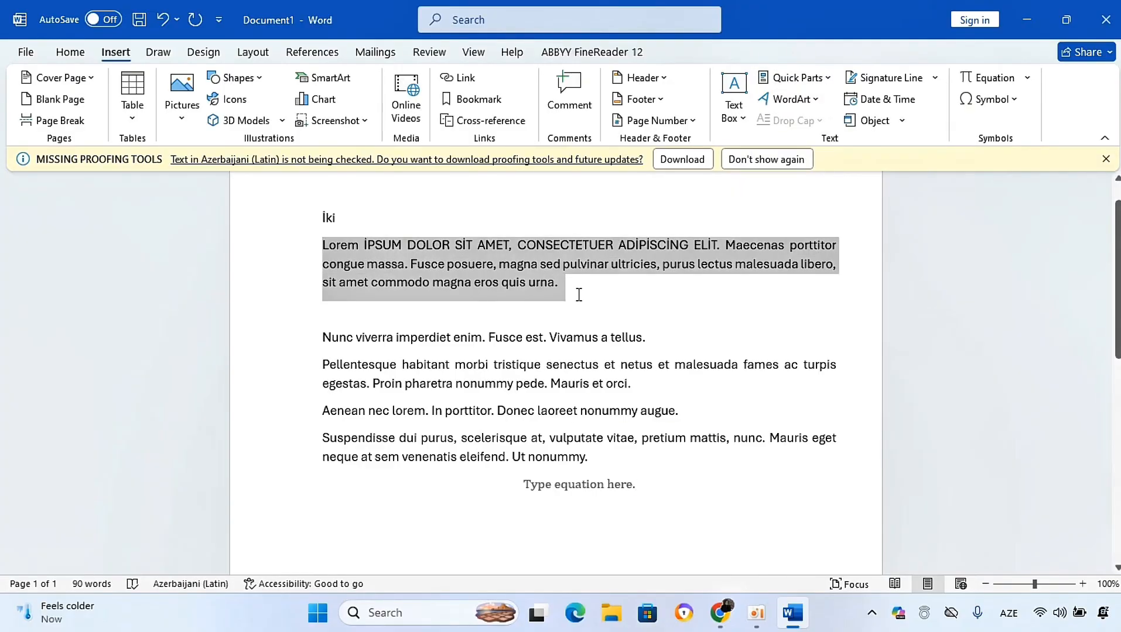
pyautogui.click(831, 81)
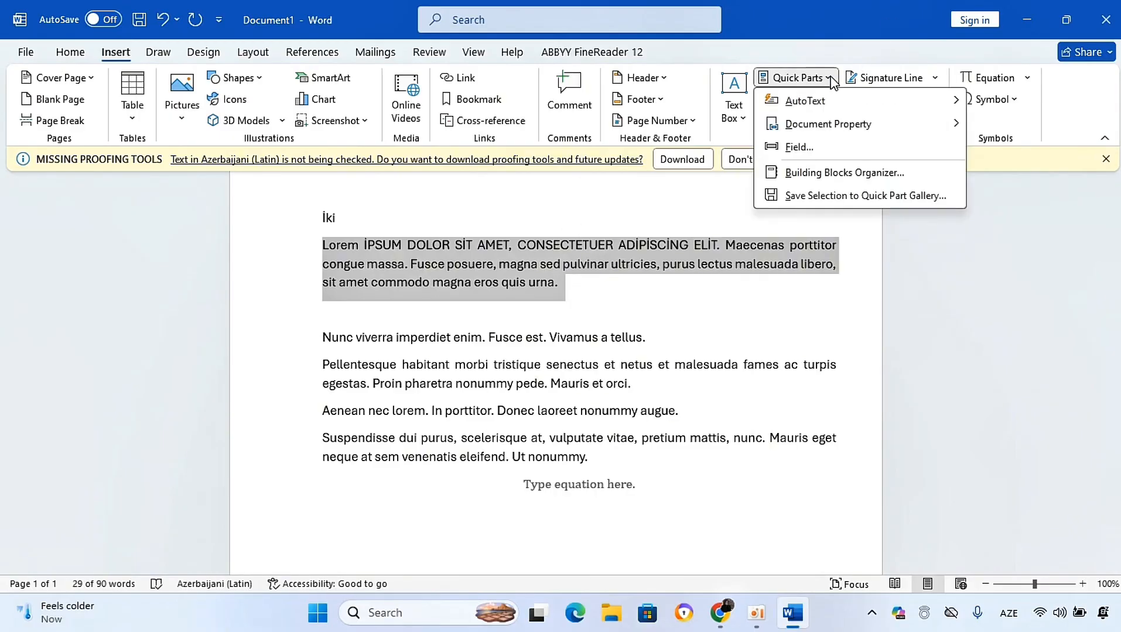
pyautogui.click(814, 196)
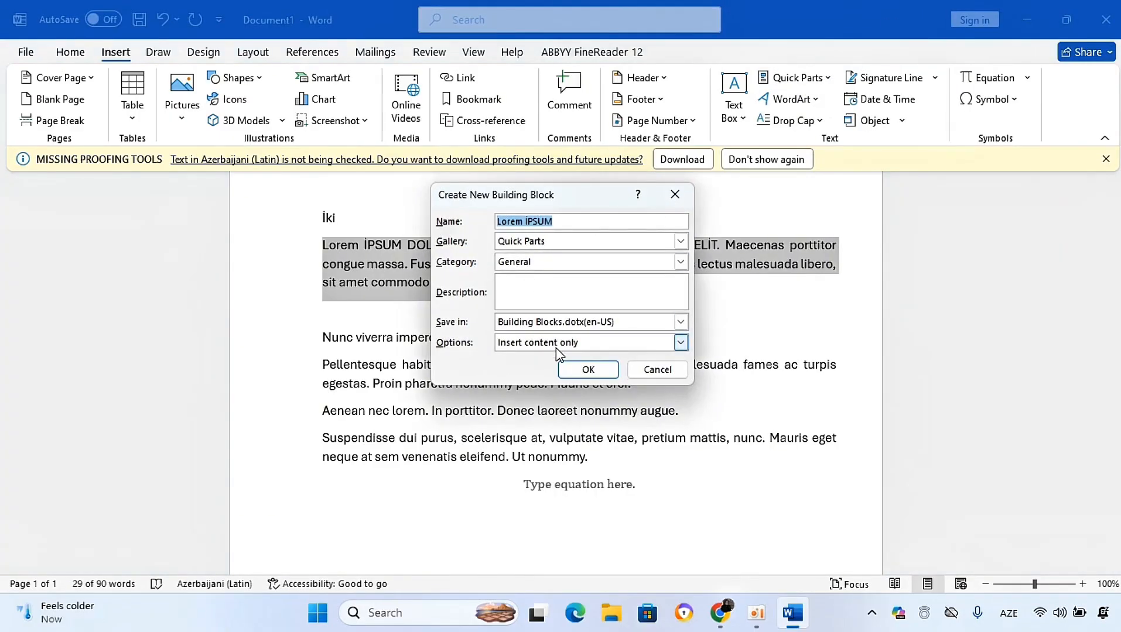
pyautogui.click(574, 369)
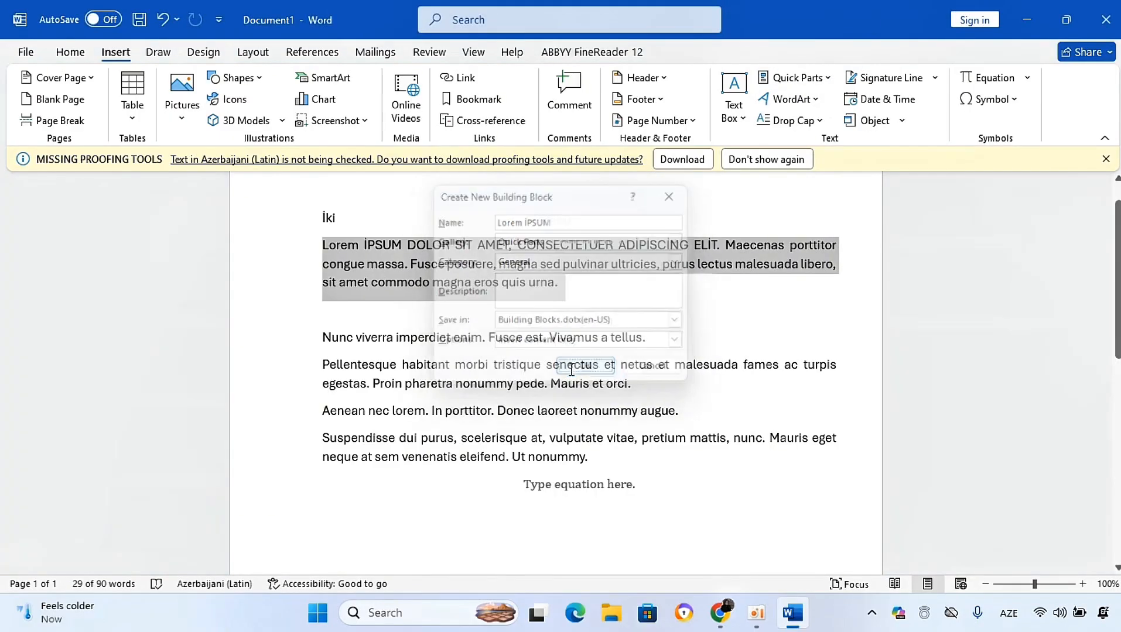
# Step: Open the Quick Parts menu and the WordArt style gallery to view them, closing both without inserting
pyautogui.click(829, 79)
pyautogui.click(767, 117)
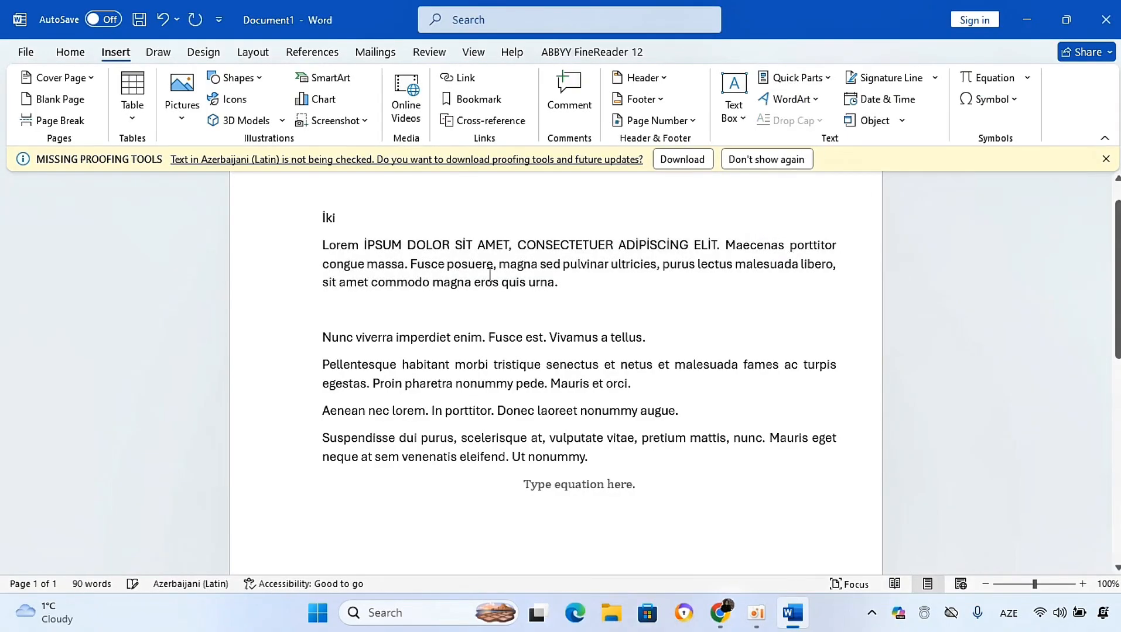
pyautogui.click(815, 103)
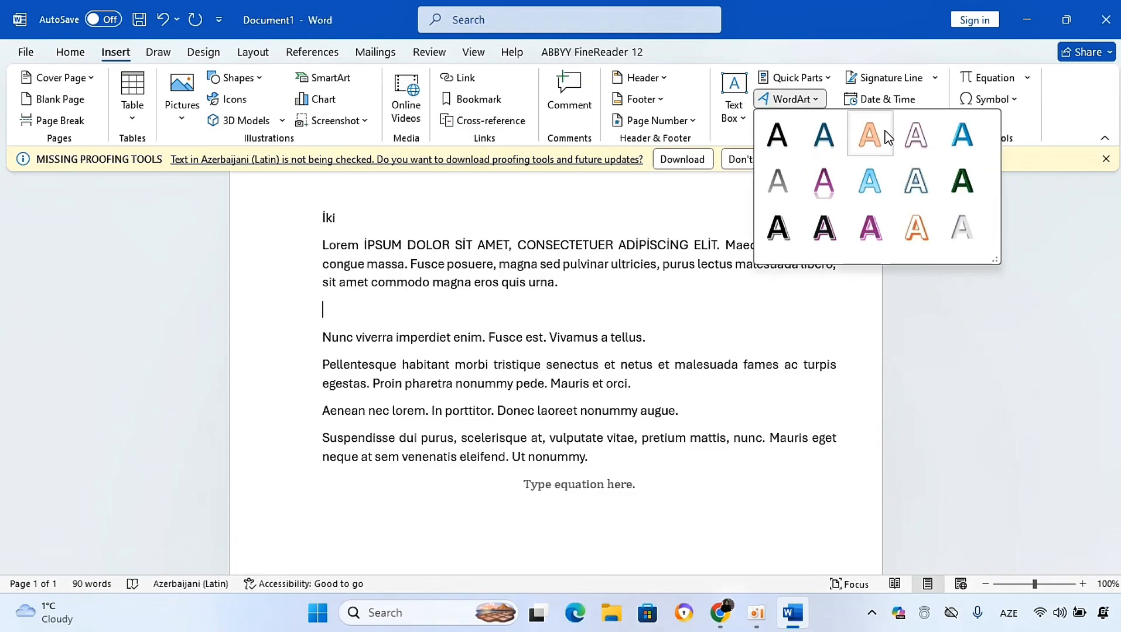
pyautogui.click(744, 304)
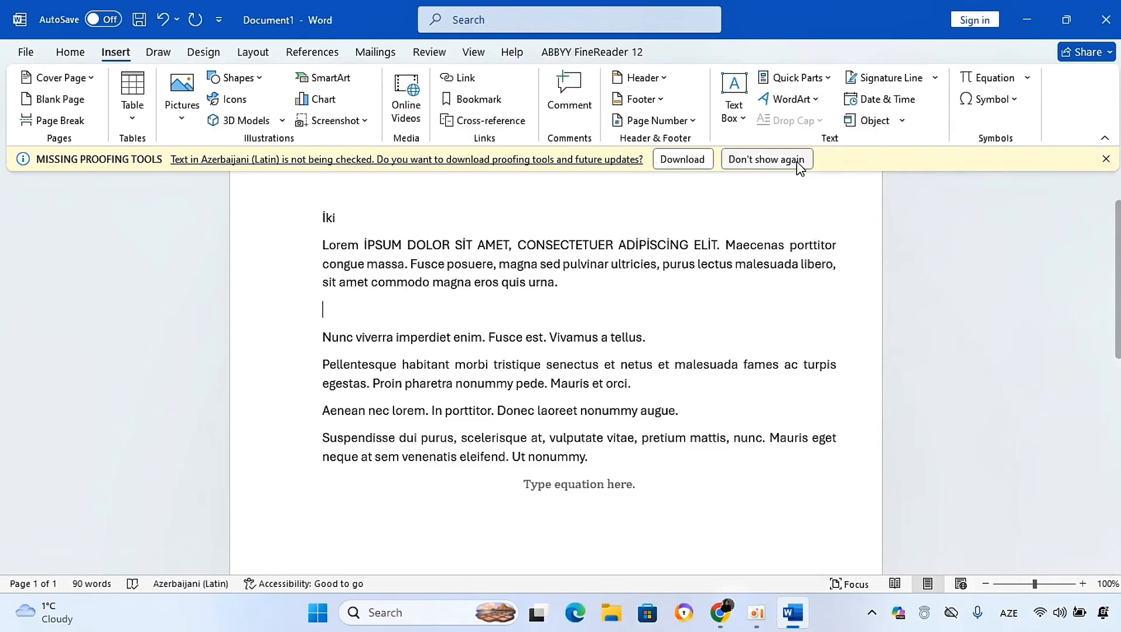
# Step: Apply a Dropped drop cap to the Nunc paragraph and undo it
pyautogui.click(334, 334)
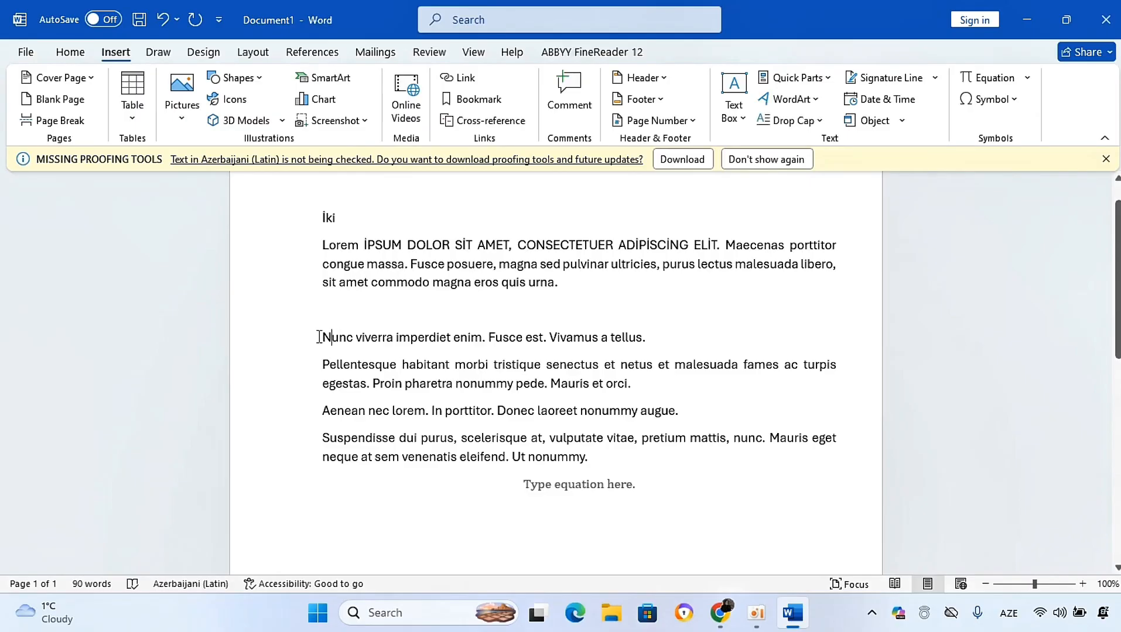
pyautogui.click(762, 120)
pyautogui.click(777, 190)
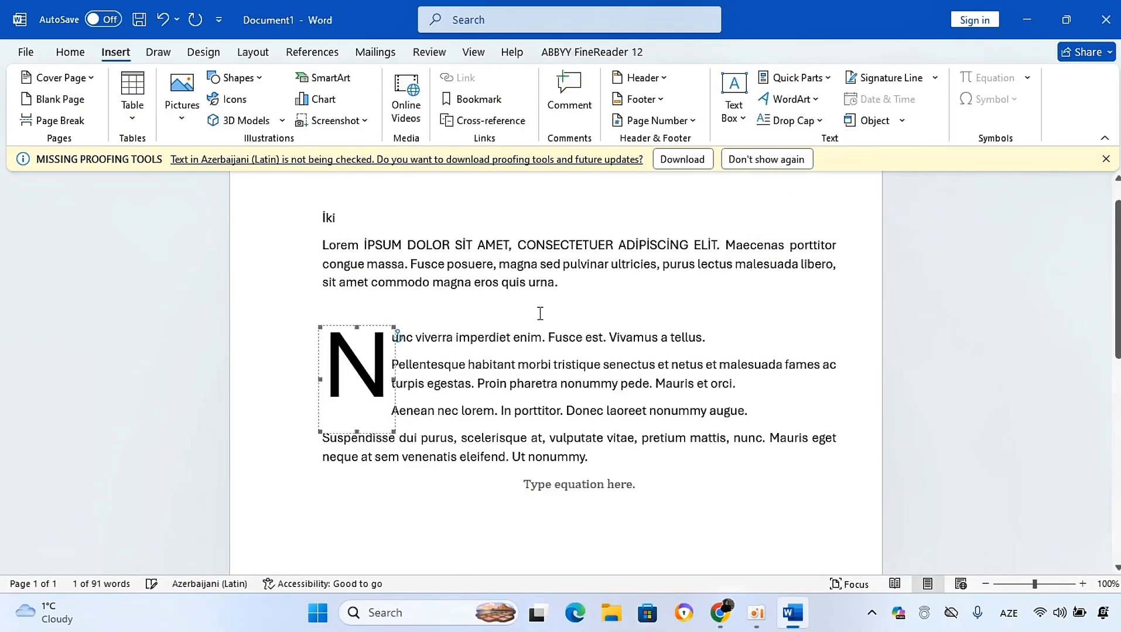
pyautogui.hotkey('ctrl', 'z')
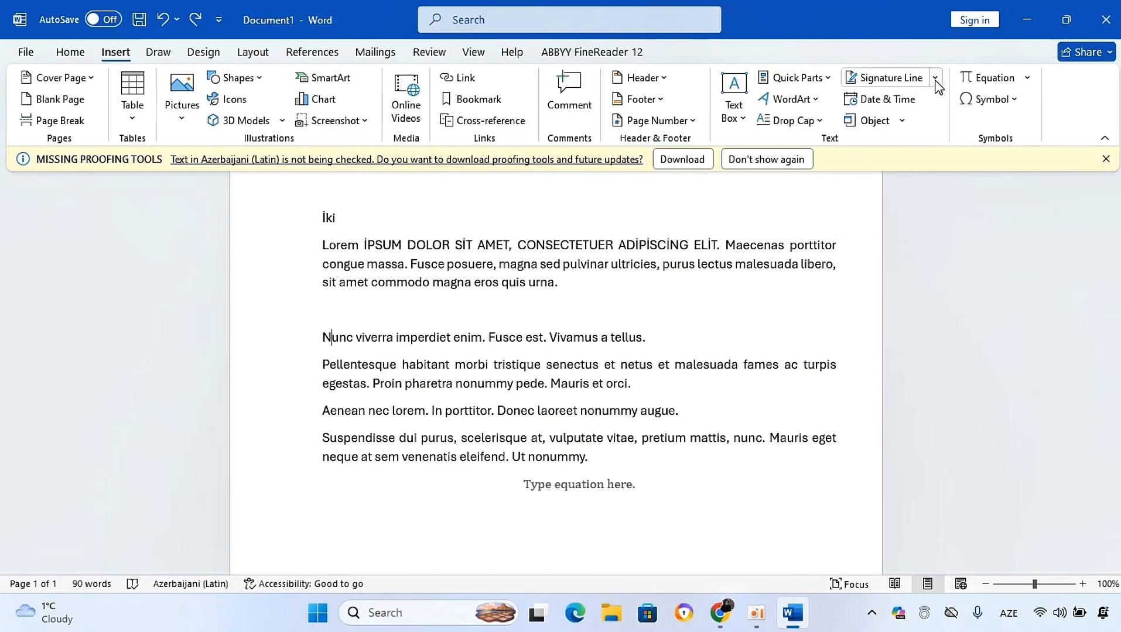
# Step: Open the Date and Time and Object dialogs to view their options, closing each without inserting
pyautogui.click(904, 104)
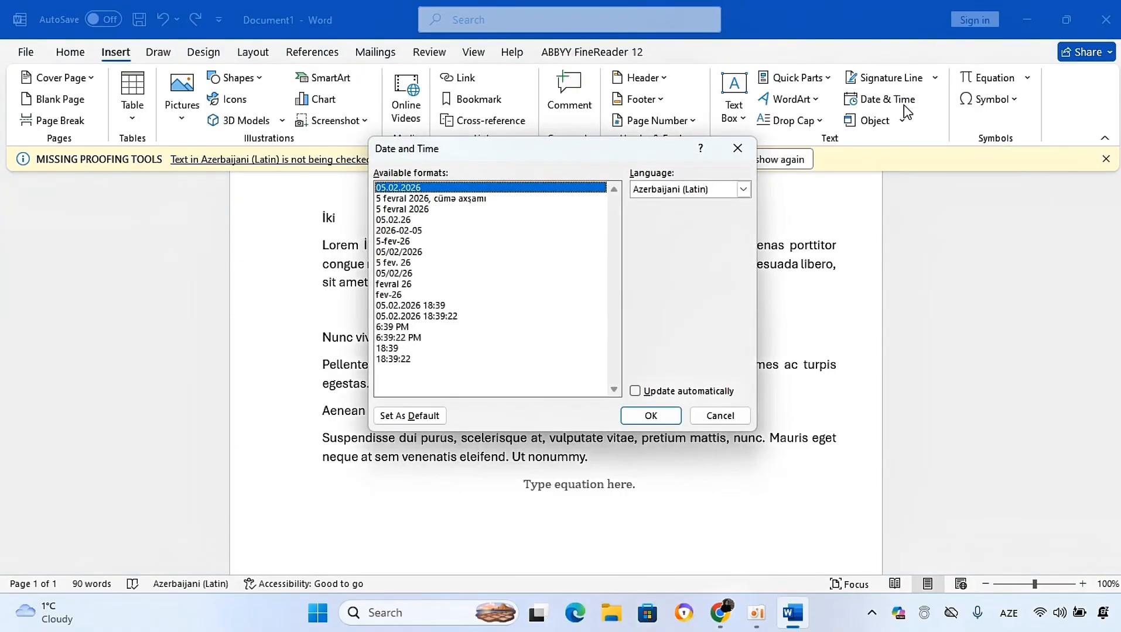
pyautogui.click(739, 148)
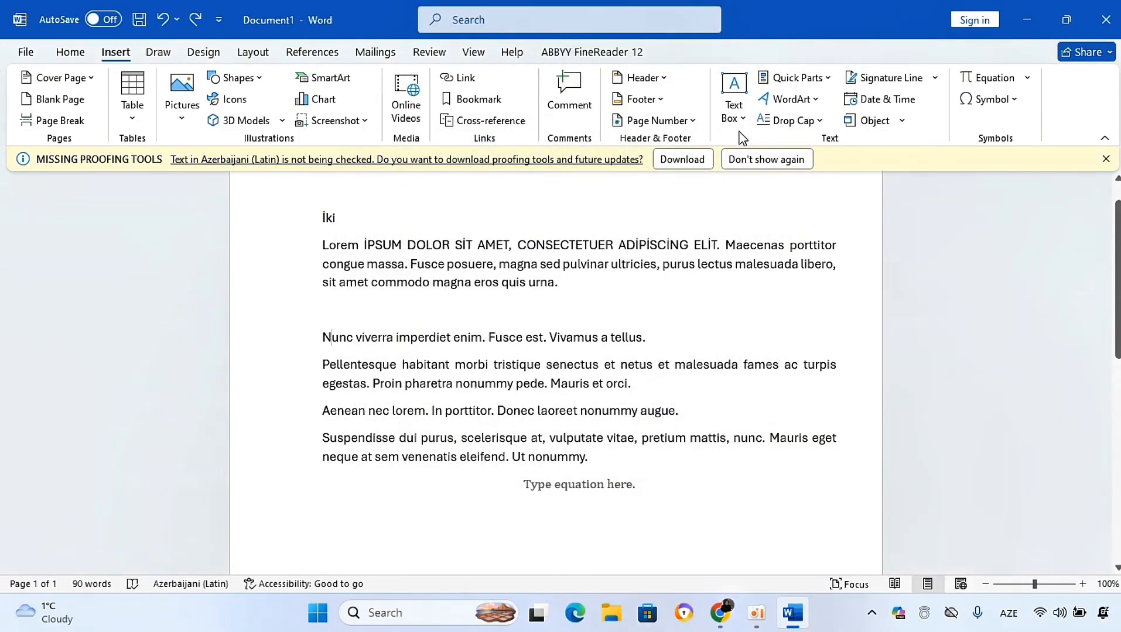
pyautogui.click(894, 125)
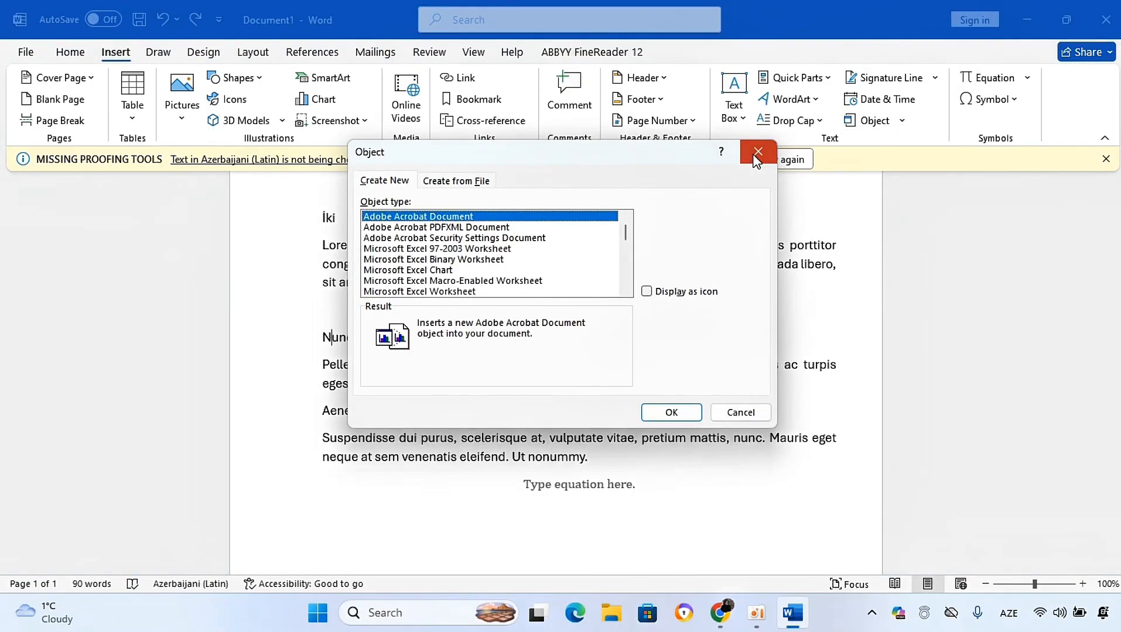
pyautogui.click(757, 154)
pyautogui.click(885, 122)
pyautogui.click(758, 153)
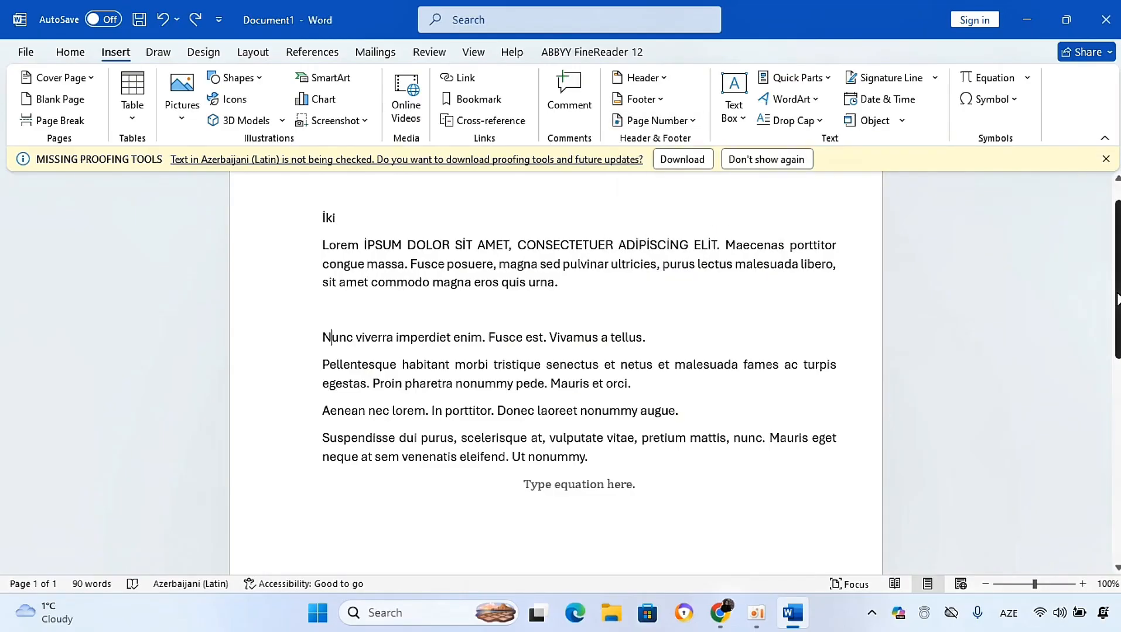
# Step: Open the page header for editing at the top of the page
pyautogui.scroll(1, 1046, 258)
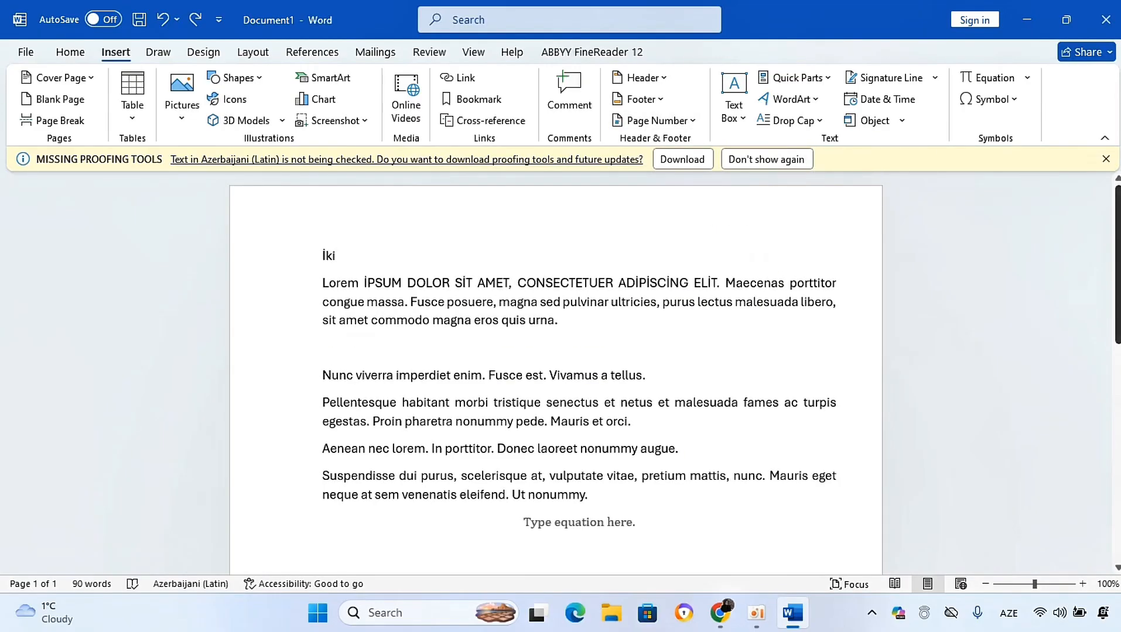
pyautogui.doubleClick(469, 206)
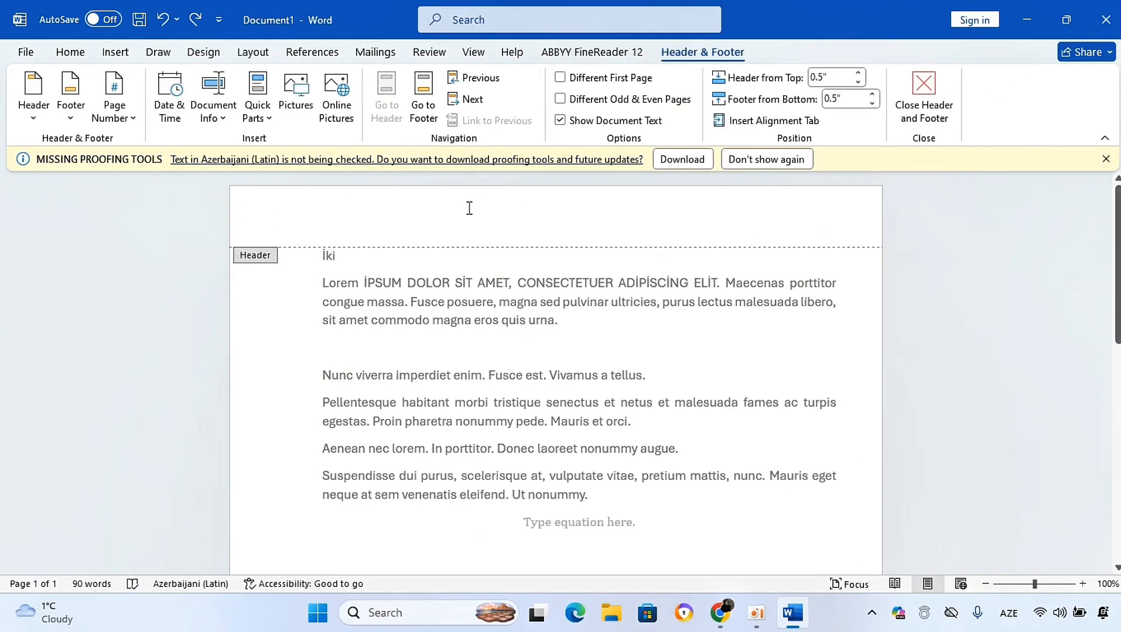
pyautogui.doubleClick(454, 540)
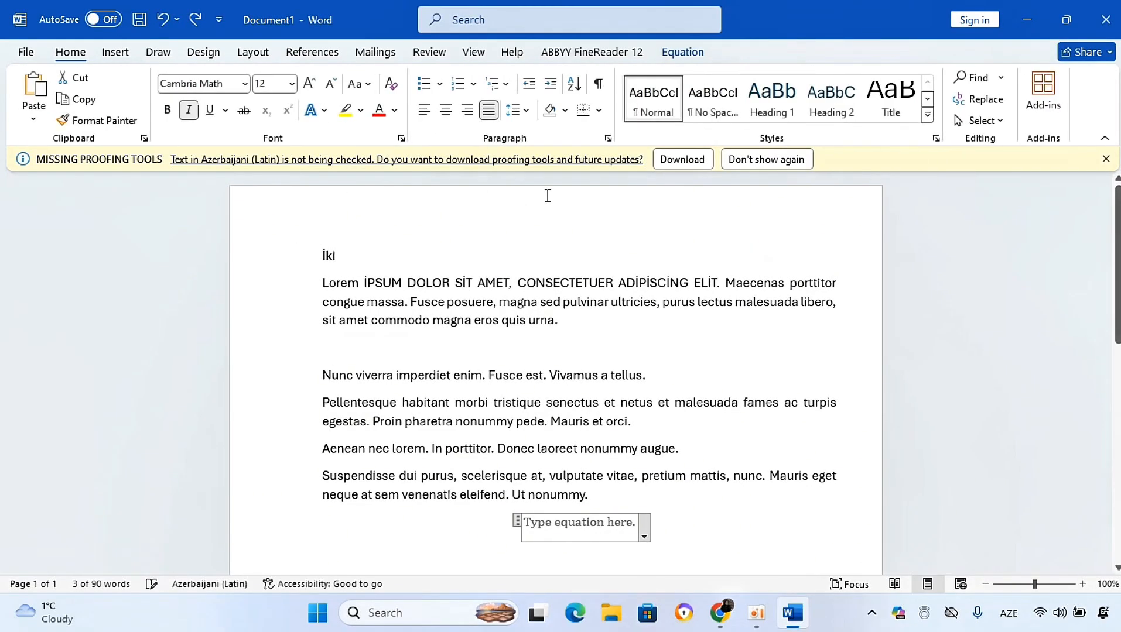
pyautogui.click(117, 52)
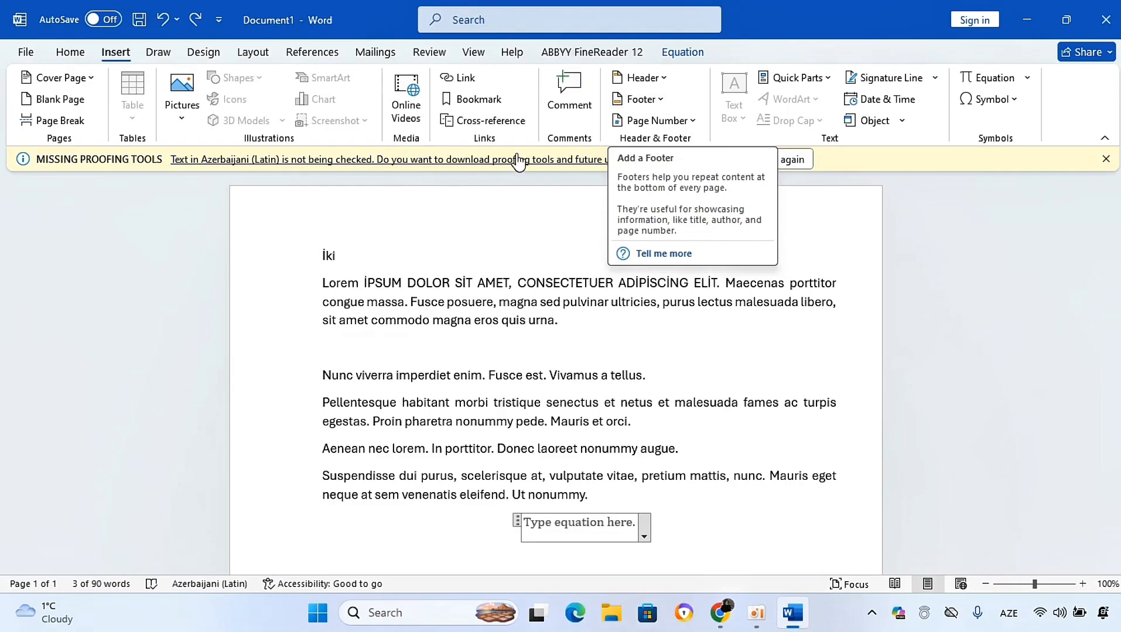
pyautogui.doubleClick(492, 208)
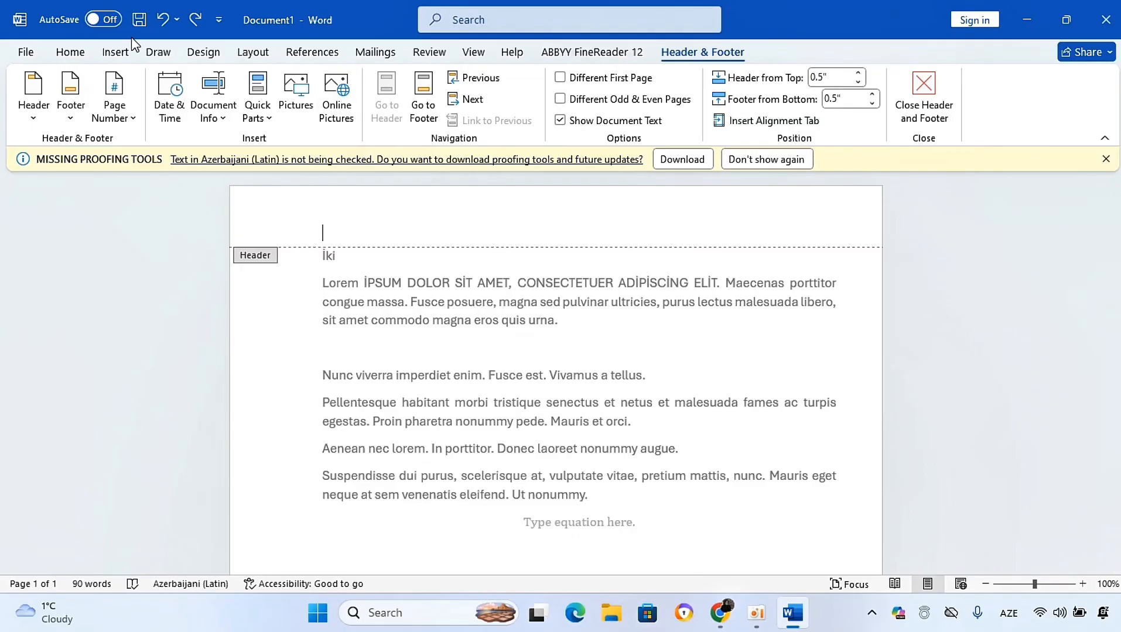
# Step: Open the Document Info menu in the header tools to view its options, closing it without inserting
pyautogui.click(116, 54)
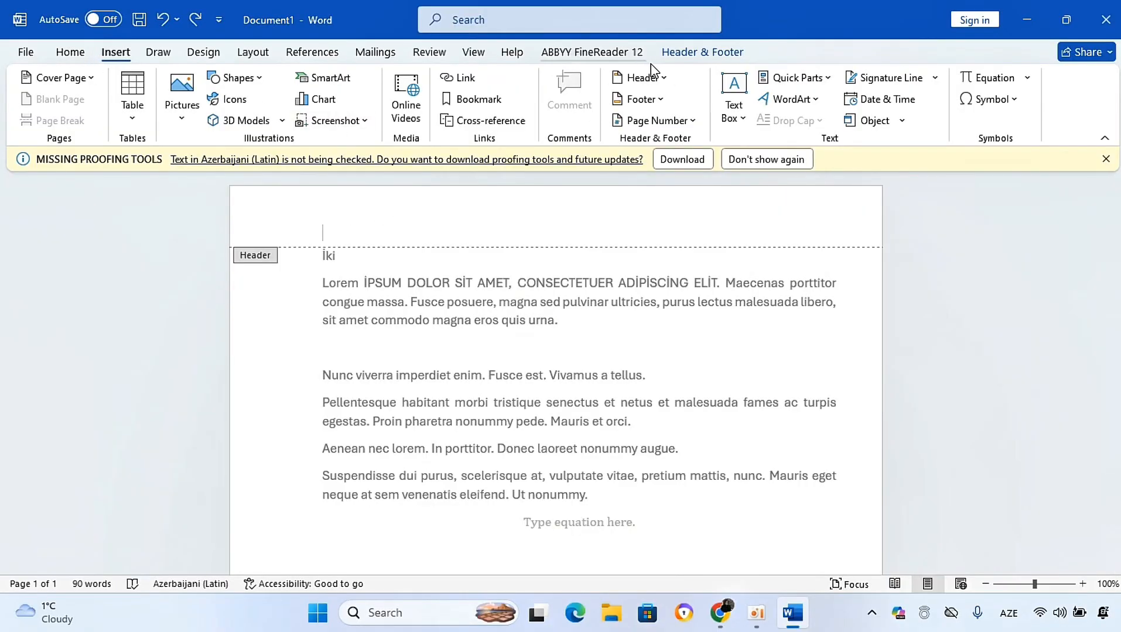
pyautogui.click(689, 54)
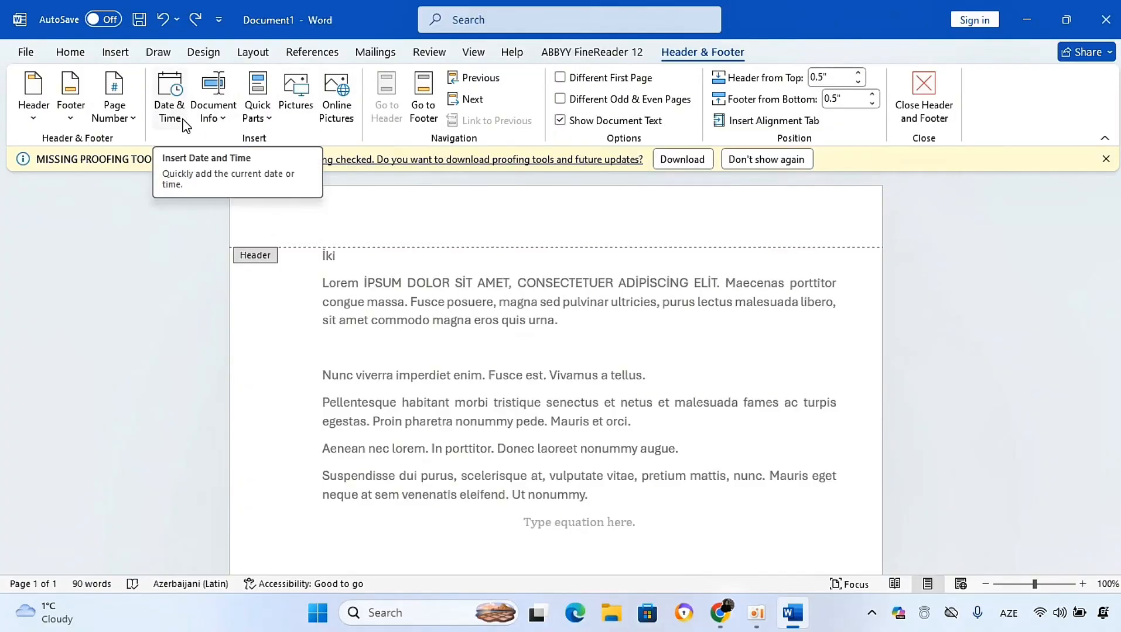
pyautogui.click(212, 114)
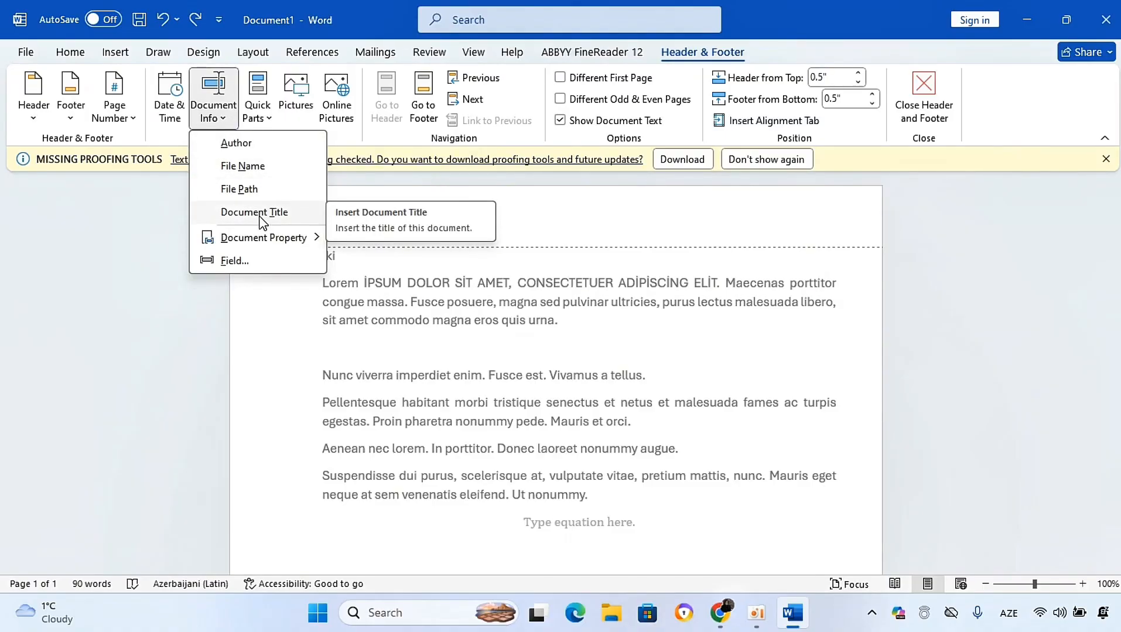
pyautogui.click(578, 230)
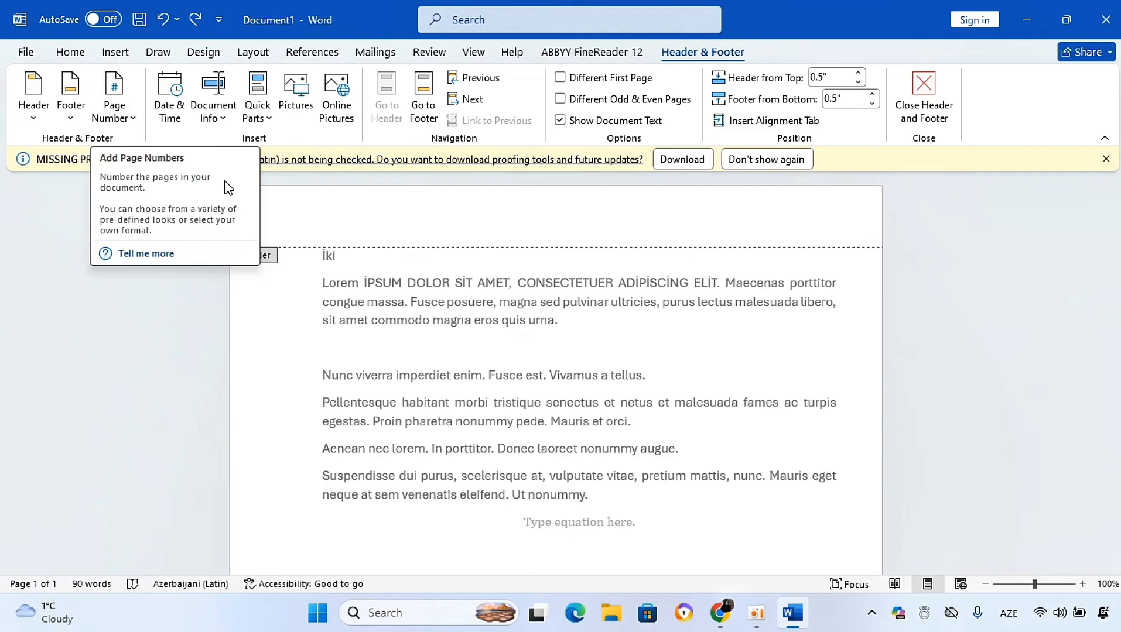
pyautogui.click(115, 53)
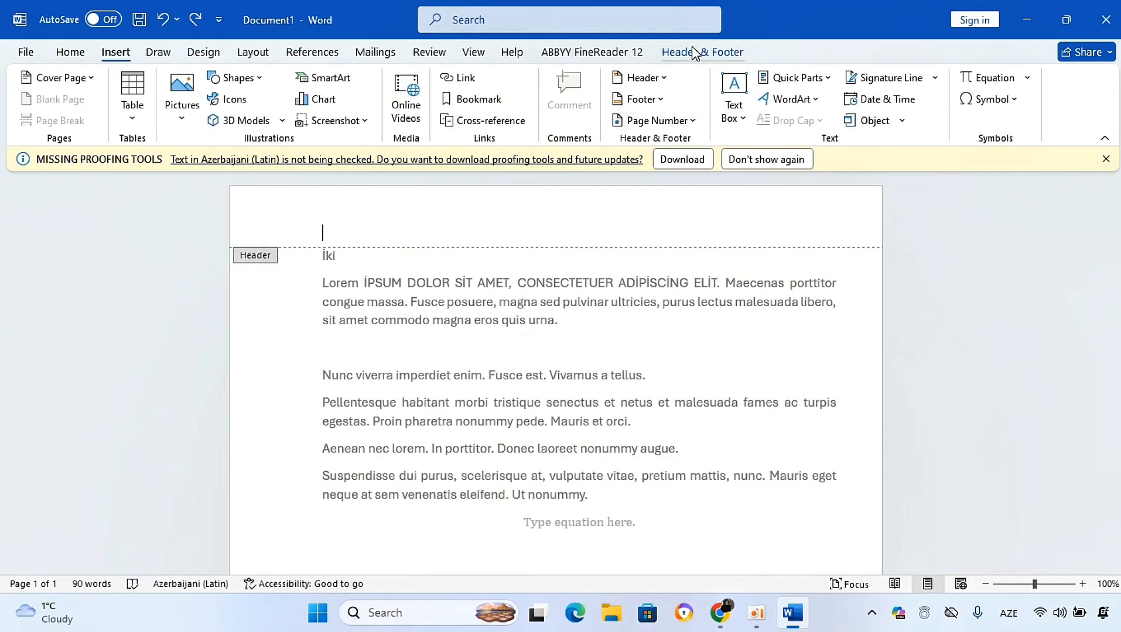
pyautogui.click(667, 52)
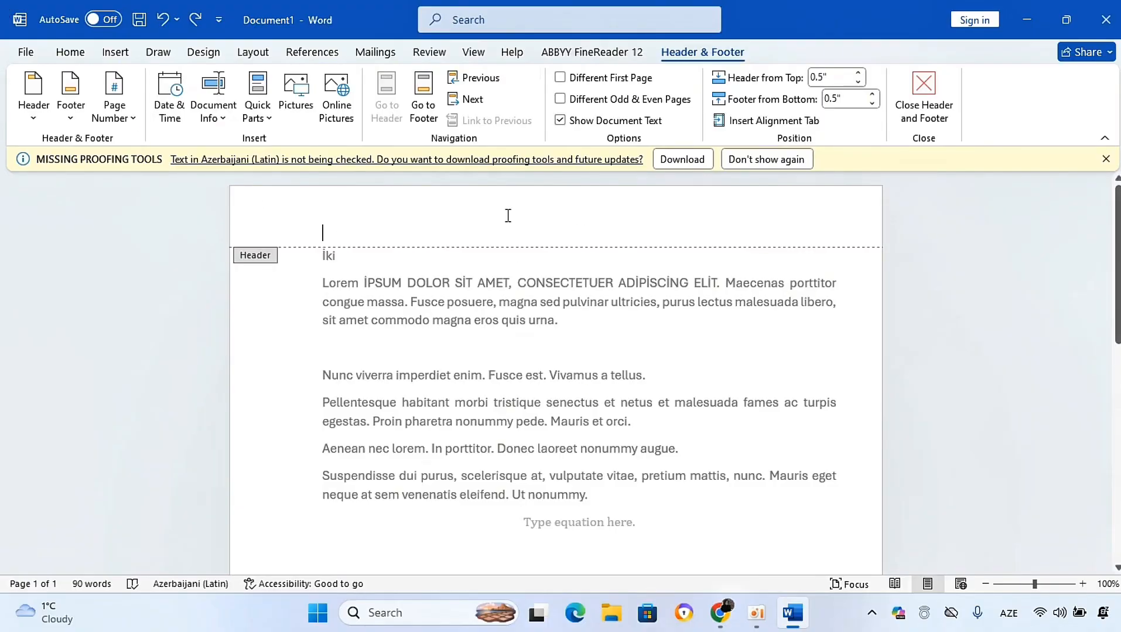
# Step: Enter Magistratura qəbulu as the header text and return to the document body
pyautogui.write('Ü')
pyautogui.press('BackSpace')
pyautogui.write('Magistra')
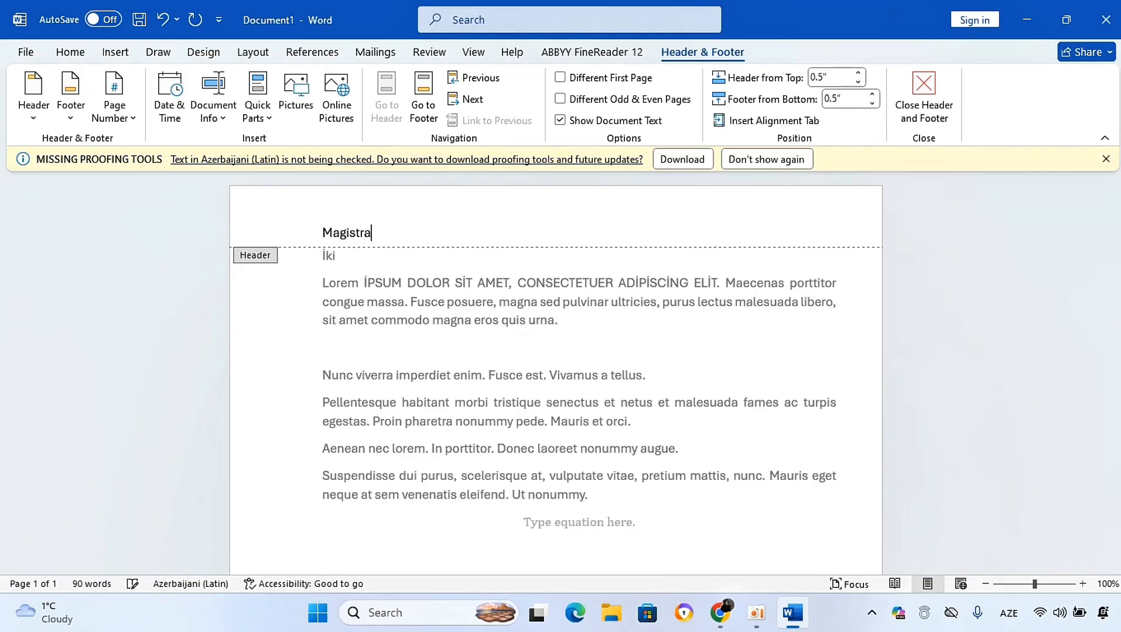
pyautogui.write('tura qəbulu')
pyautogui.press('Return')
pyautogui.doubleClick(609, 335)
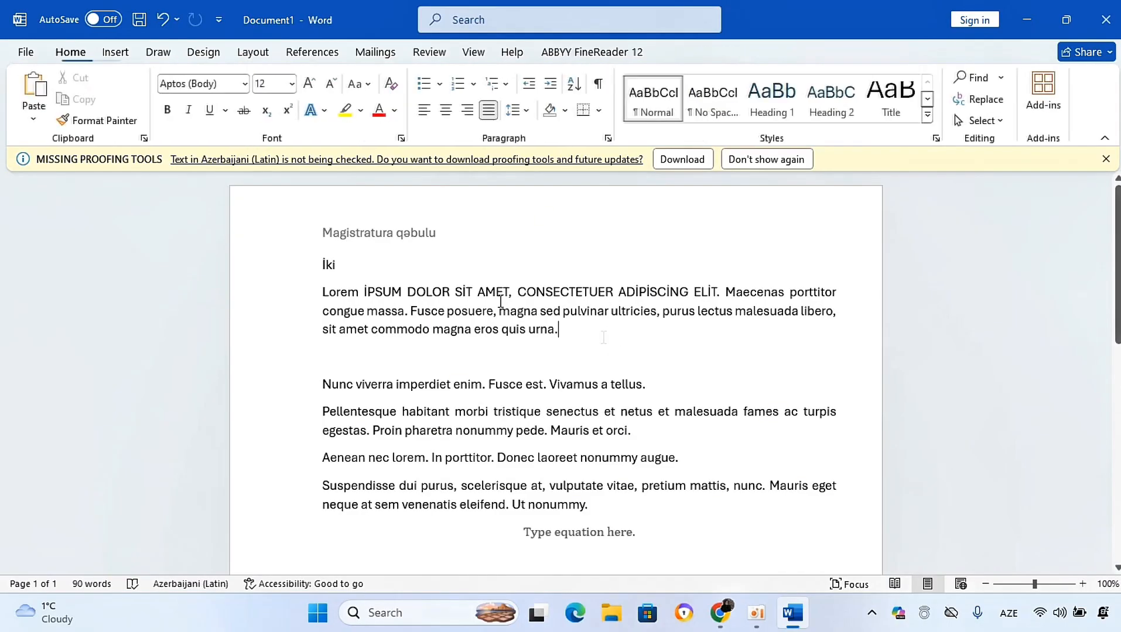
# Step: Reopen the header, browse the Footer gallery without inserting, and move to the page footer
pyautogui.tripleClick(371, 225)
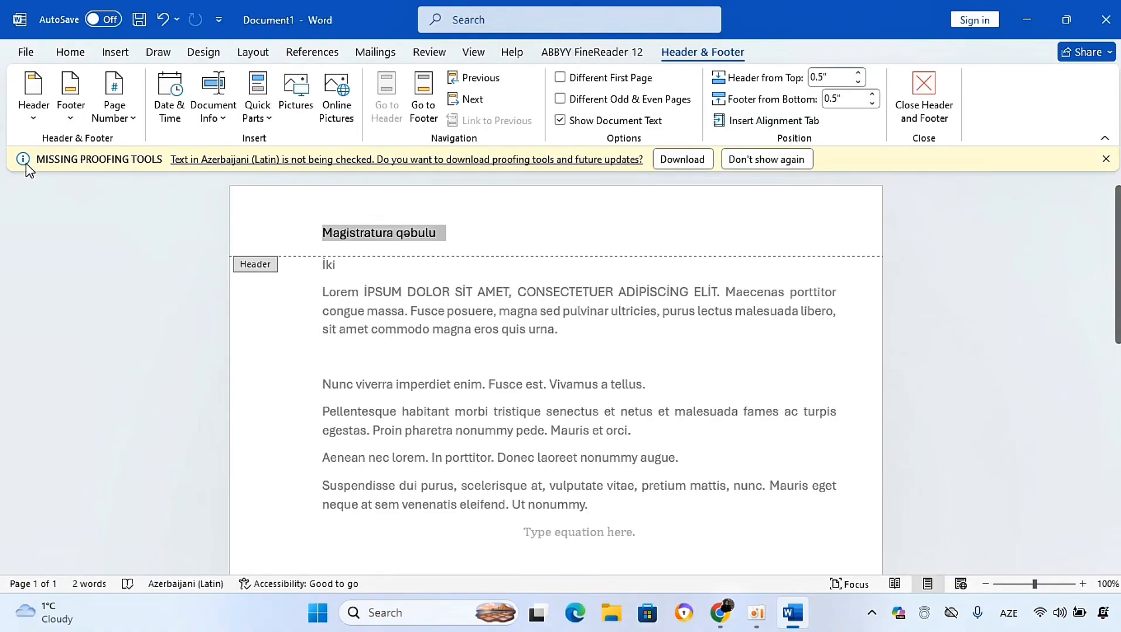
pyautogui.click(71, 117)
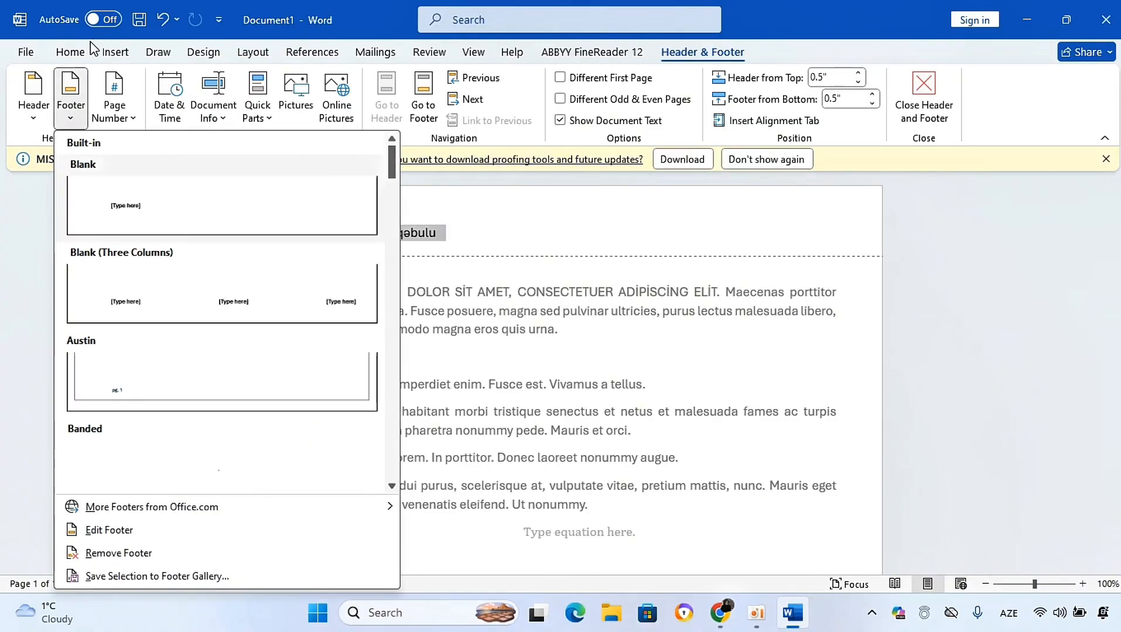
pyautogui.click(79, 89)
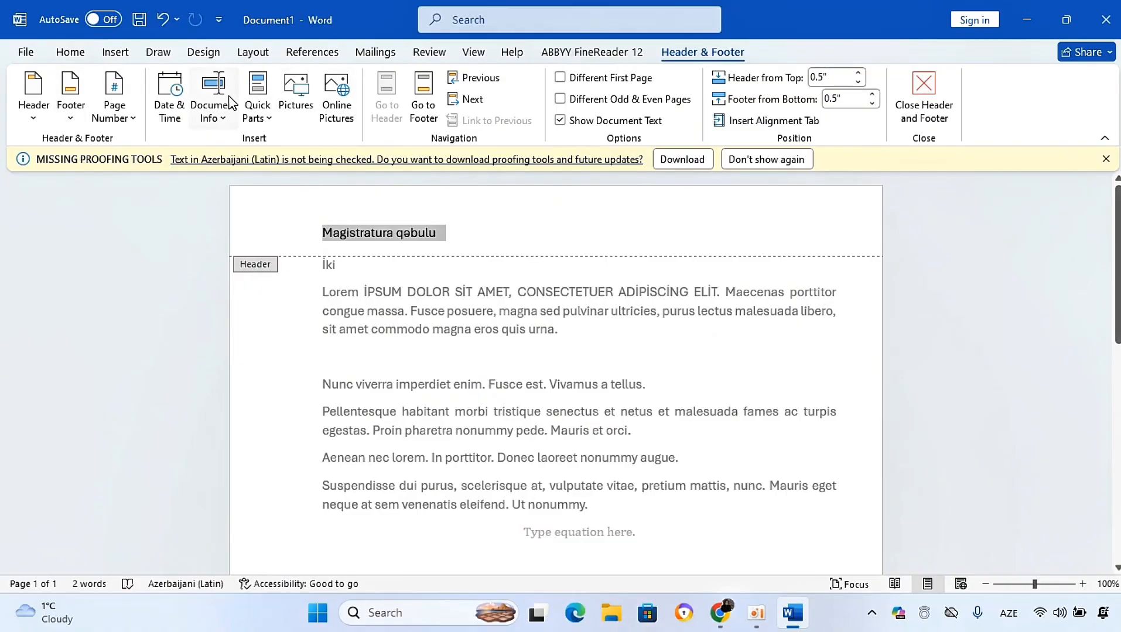
pyautogui.click(424, 107)
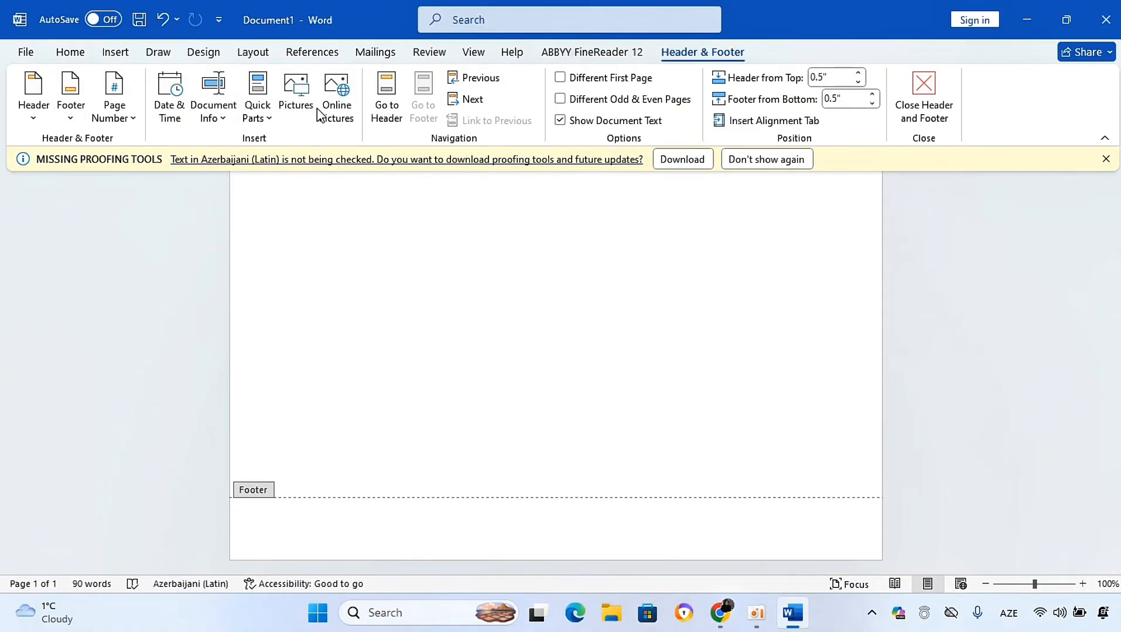
# Step: Browse the Page Number, Header and Footer galleries without inserting anything
pyautogui.click(114, 51)
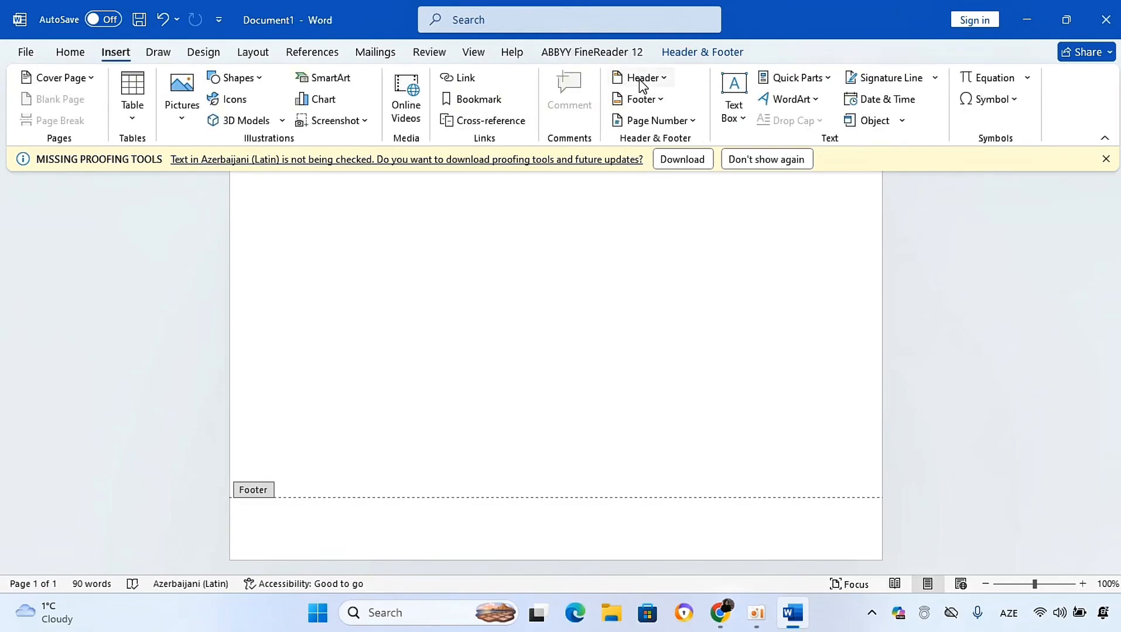
pyautogui.click(693, 122)
pyautogui.moveTo(669, 152)
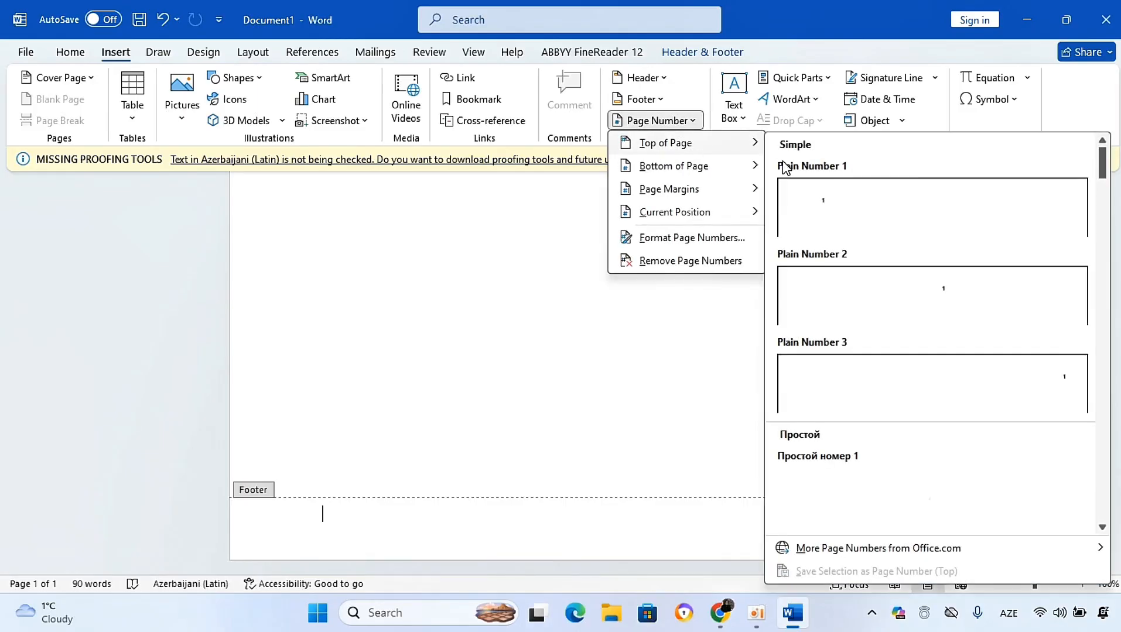
pyautogui.moveTo(703, 199)
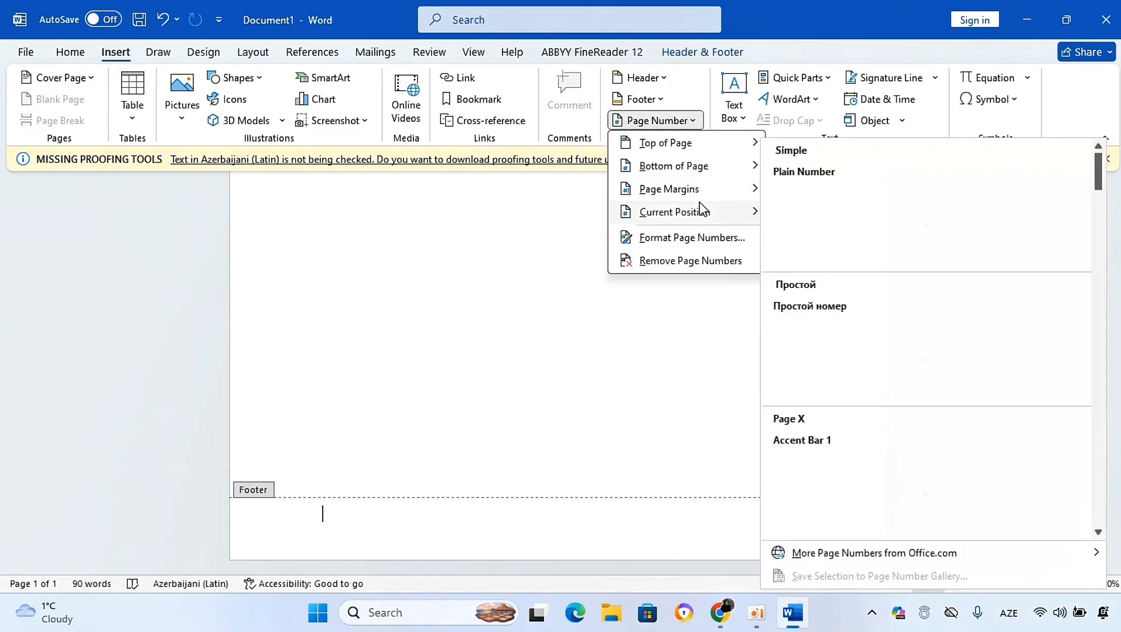
pyautogui.click(640, 79)
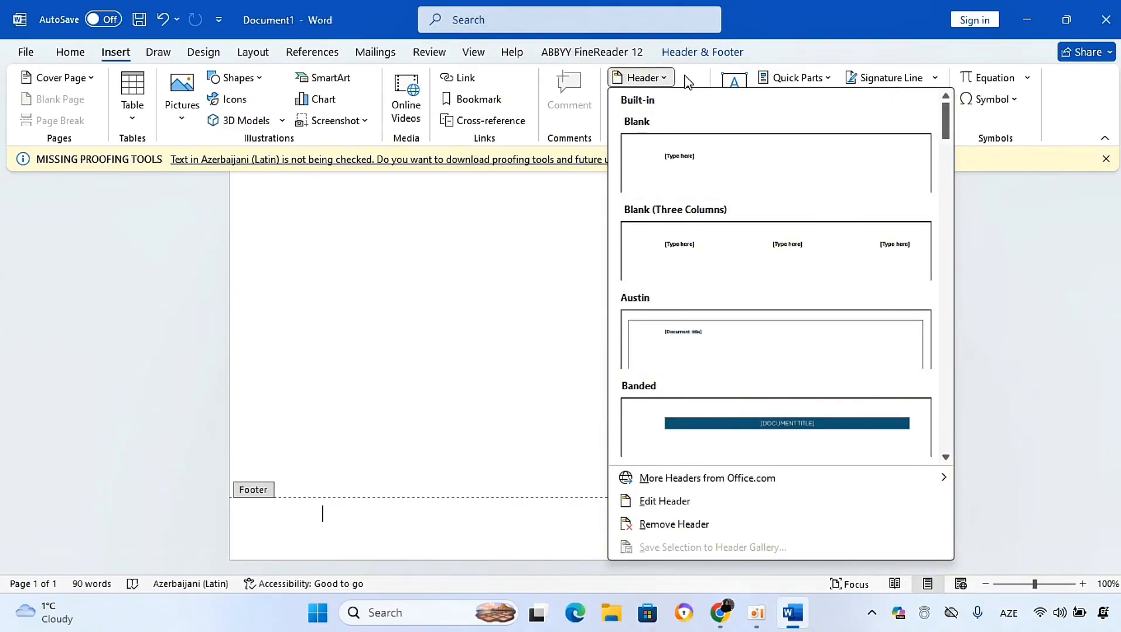
pyautogui.click(656, 79)
pyautogui.click(656, 100)
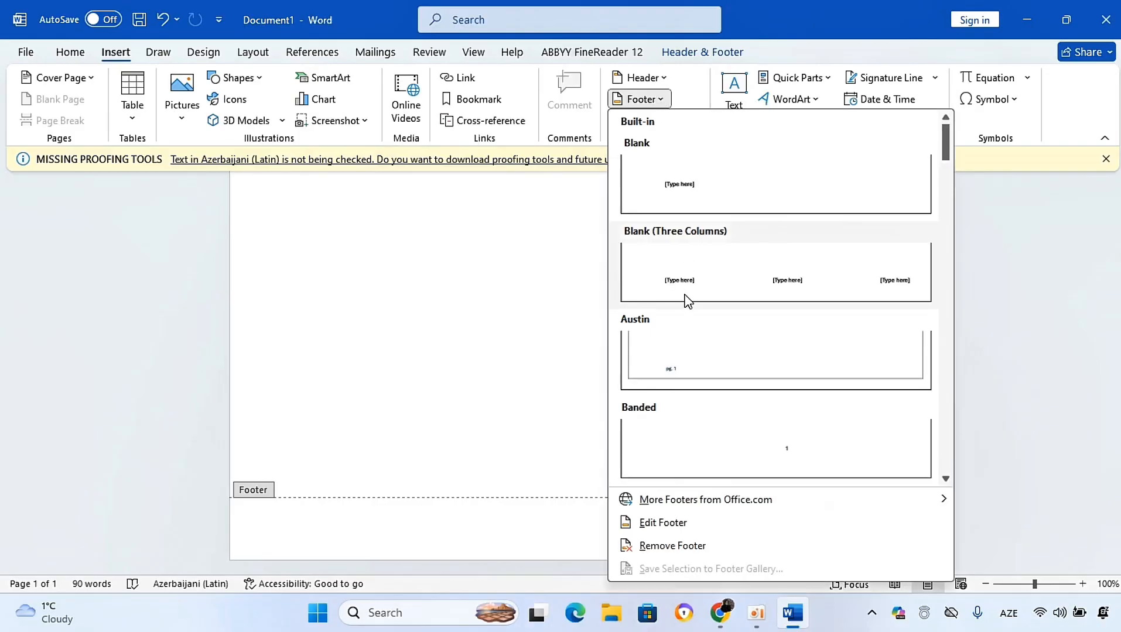
pyautogui.moveTo(946, 150); pyautogui.dragTo(953, 265)
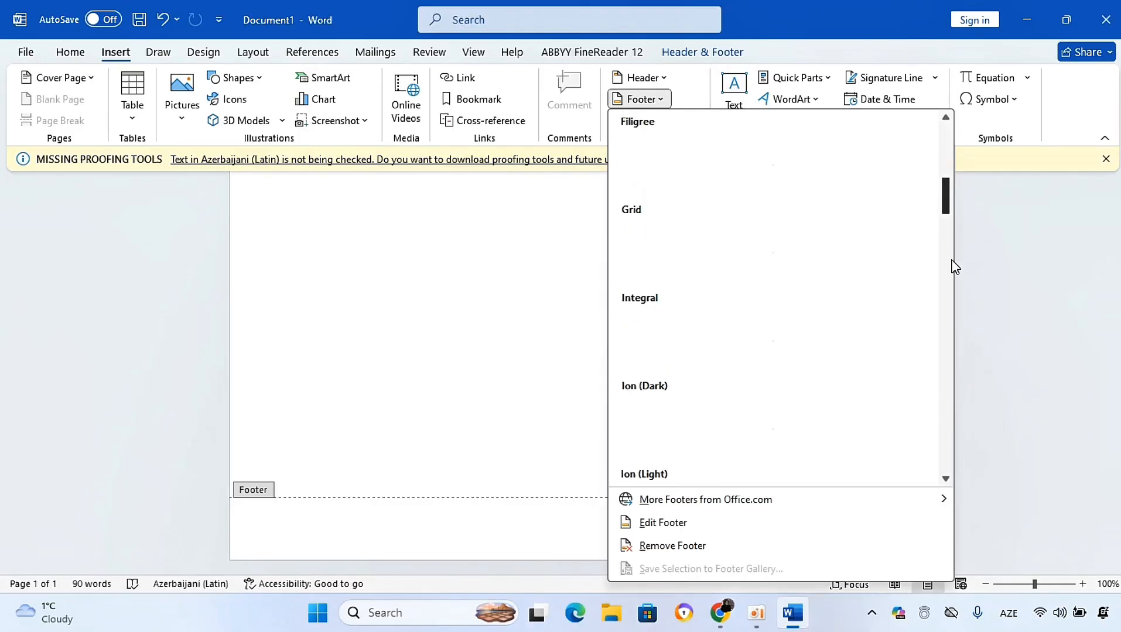
pyautogui.click(536, 269)
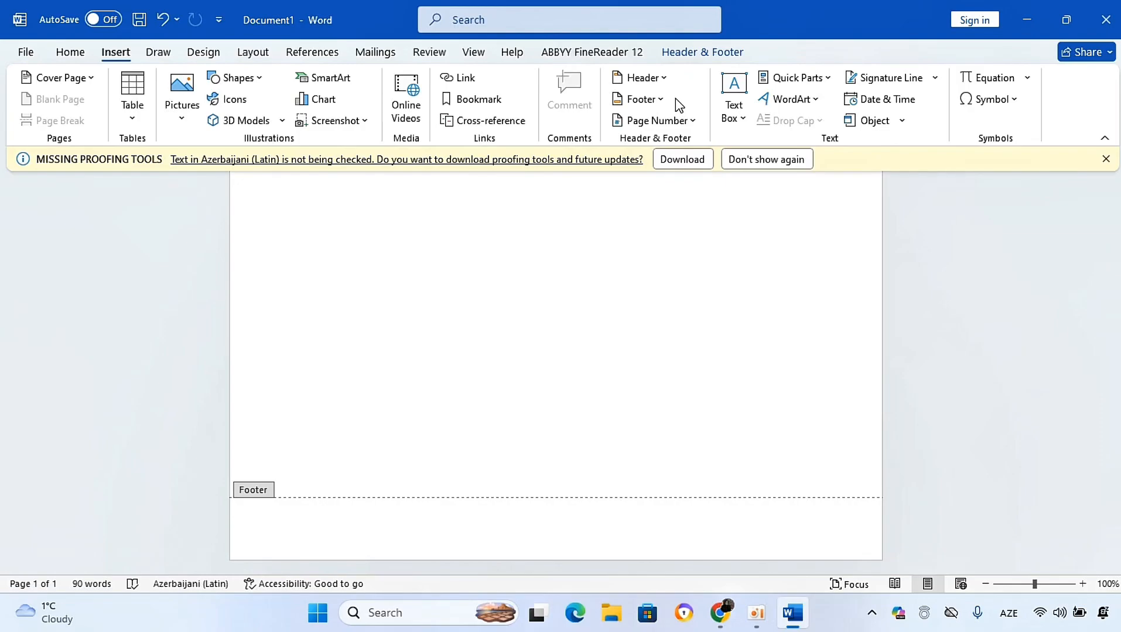
# Step: Leave footer editing and return to the document body
pyautogui.scroll(1, 1110, 413)
pyautogui.scroll(10, 556, 373)
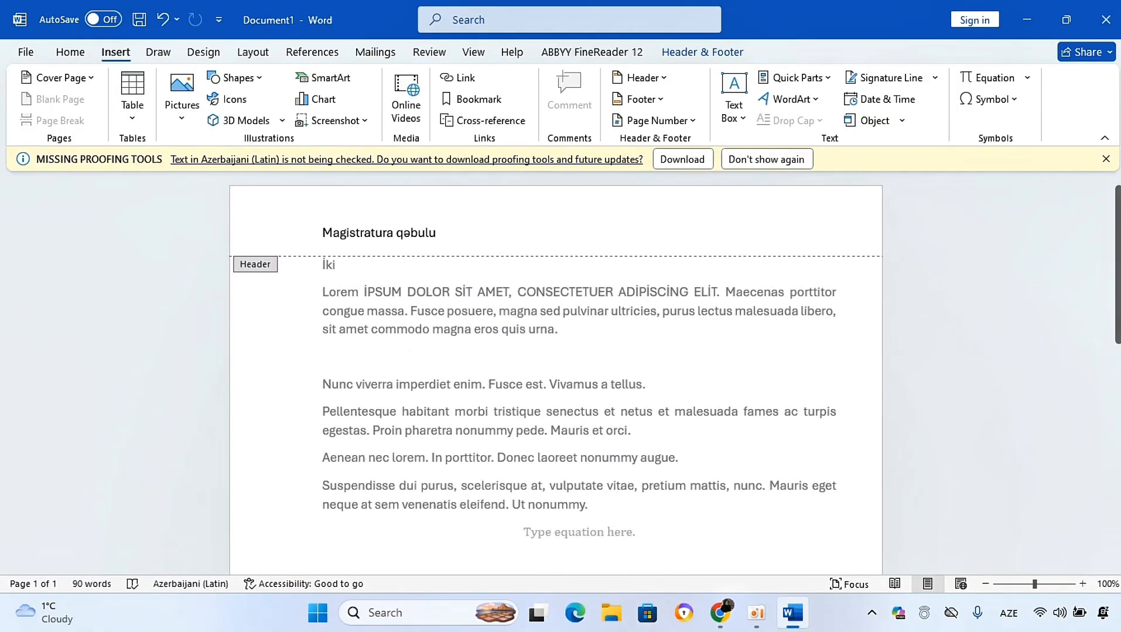
pyautogui.doubleClick(542, 331)
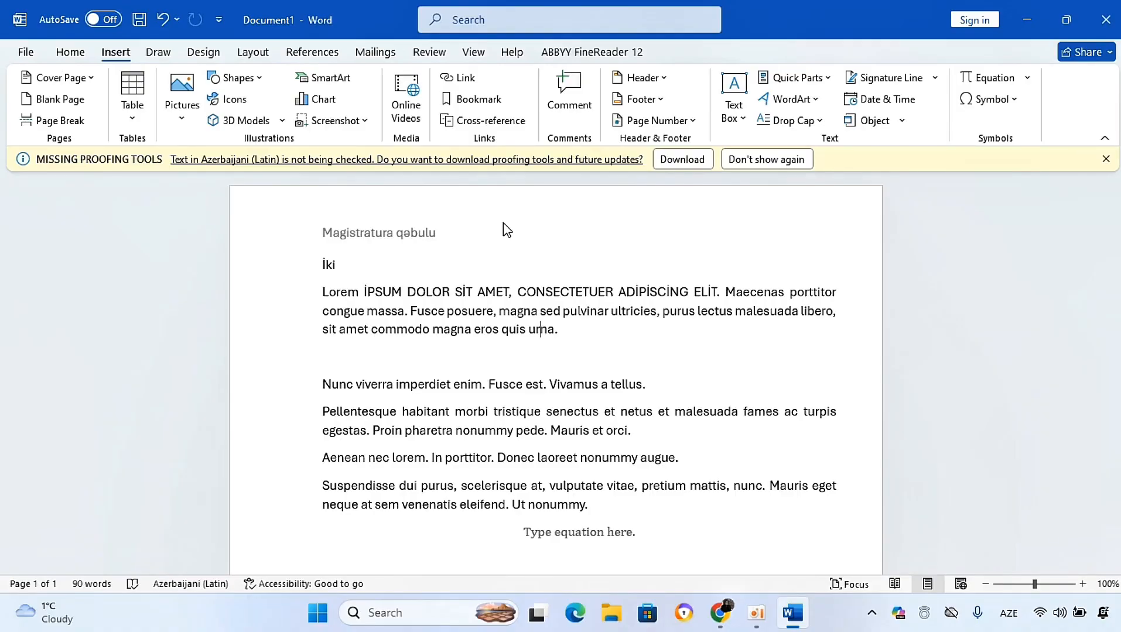
# Step: Insert a comment on the word urna and undo it
pyautogui.click(567, 117)
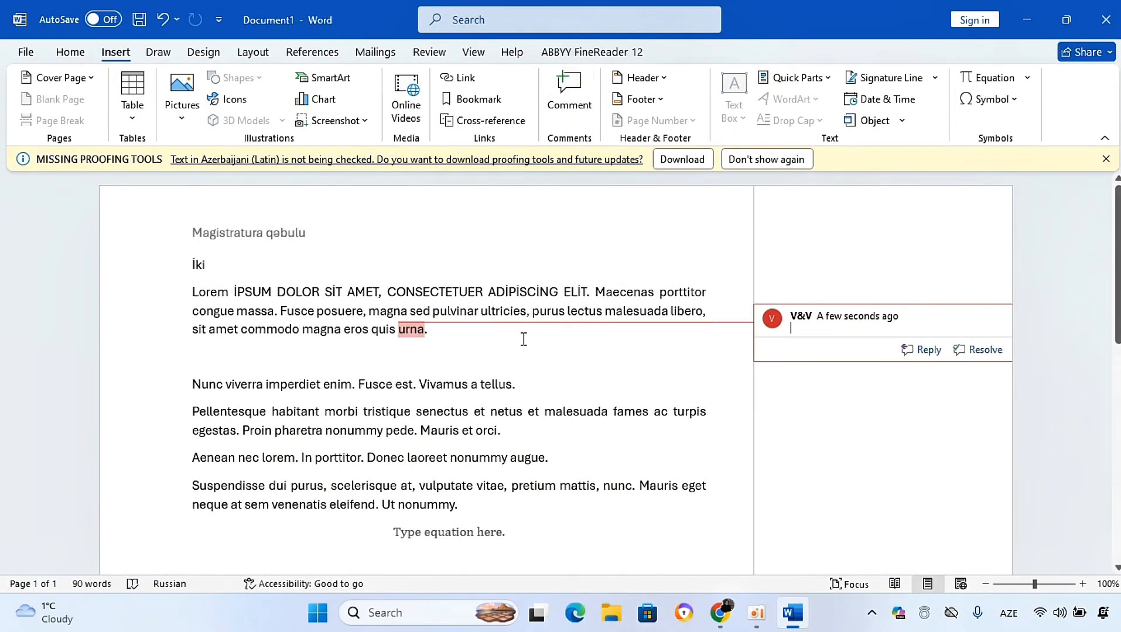
pyautogui.click(523, 339)
pyautogui.hotkey('ctrl', 'z')
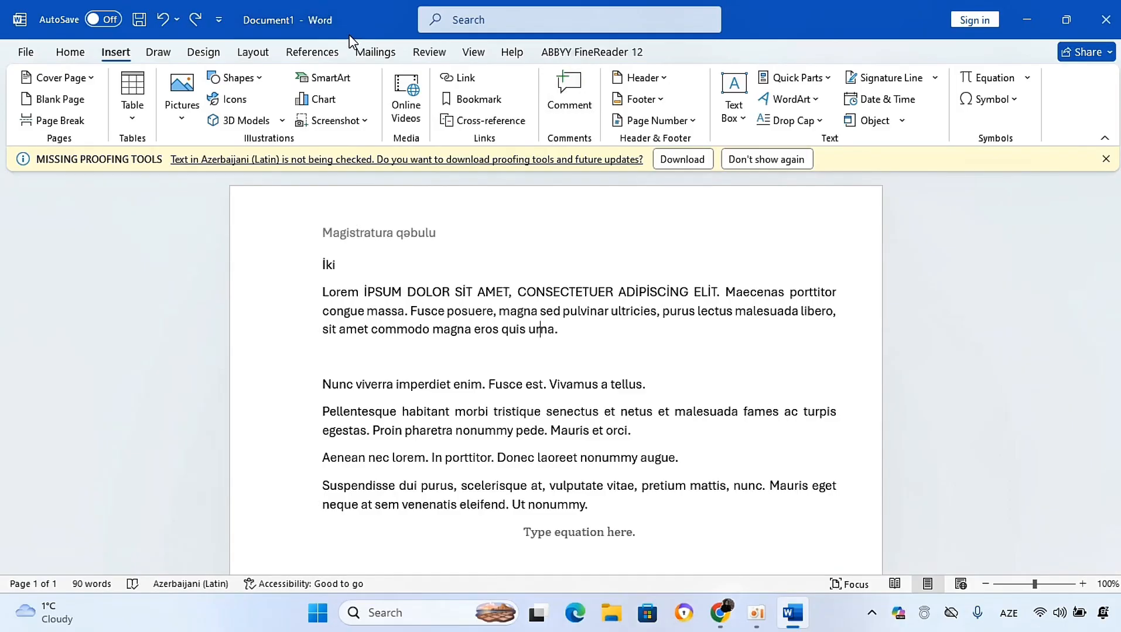
# Step: Compare the comment commands available on the Review and Insert tabs
pyautogui.click(433, 55)
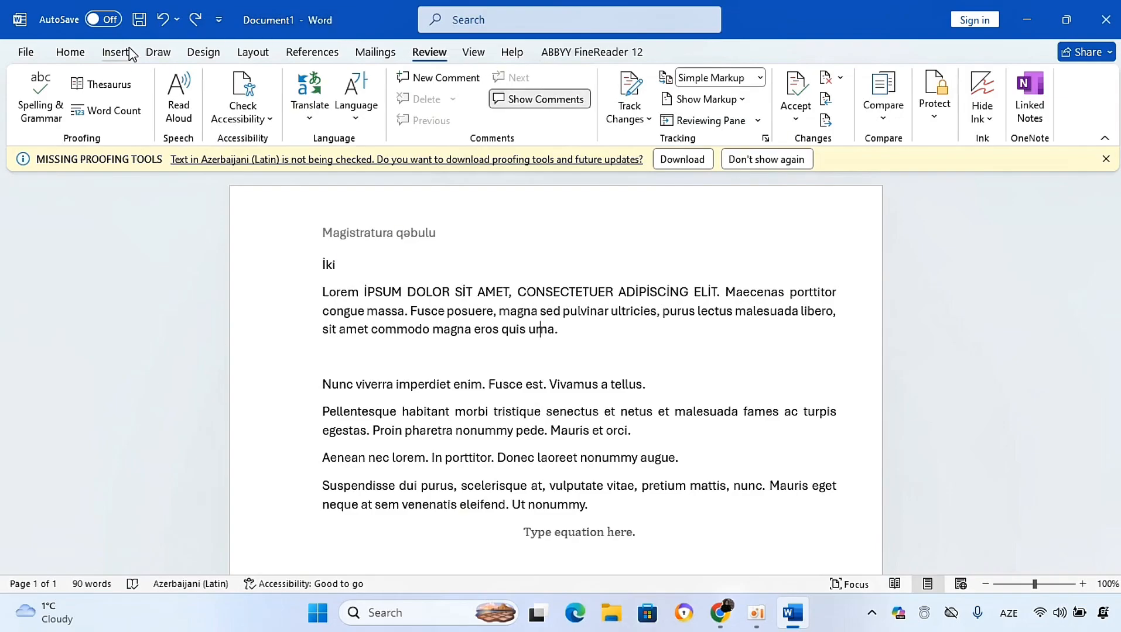
pyautogui.click(113, 54)
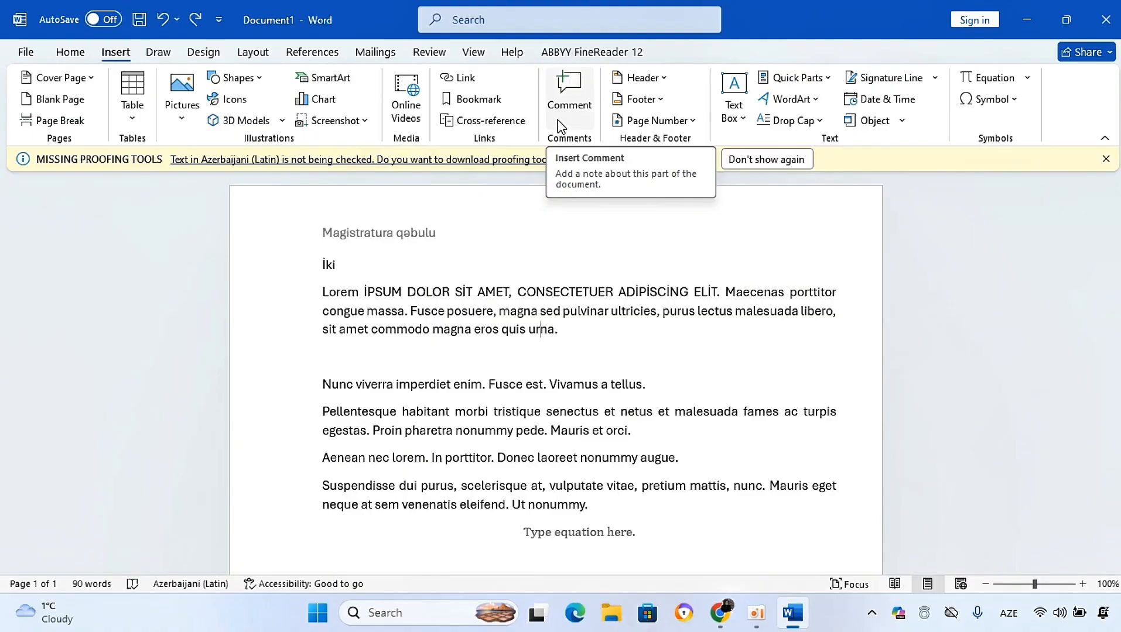
pyautogui.click(442, 57)
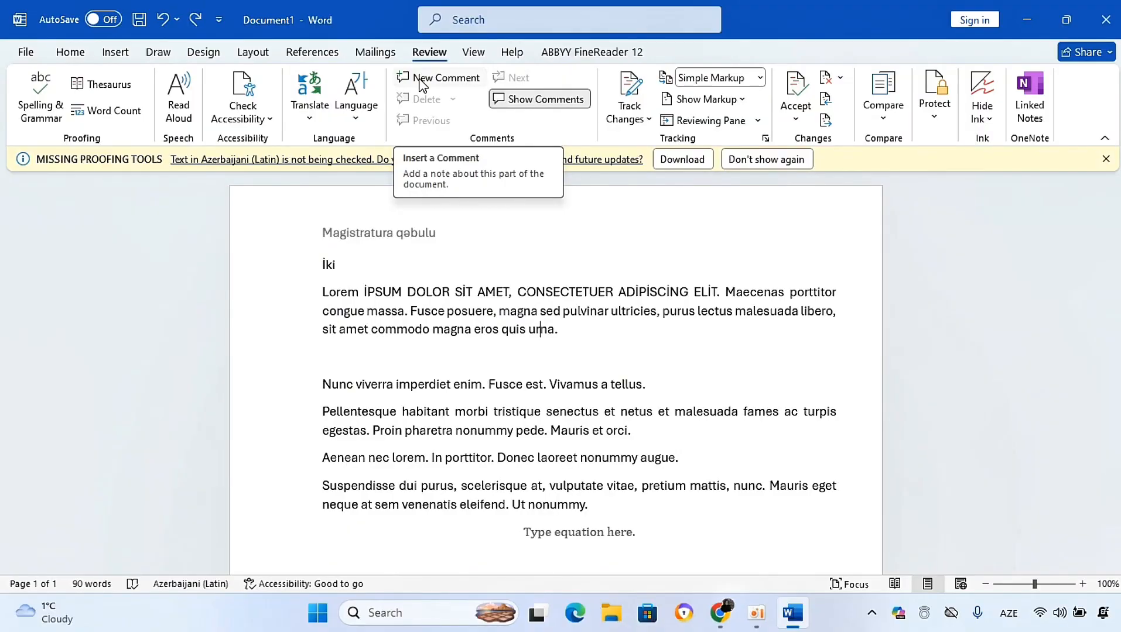
pyautogui.click(117, 54)
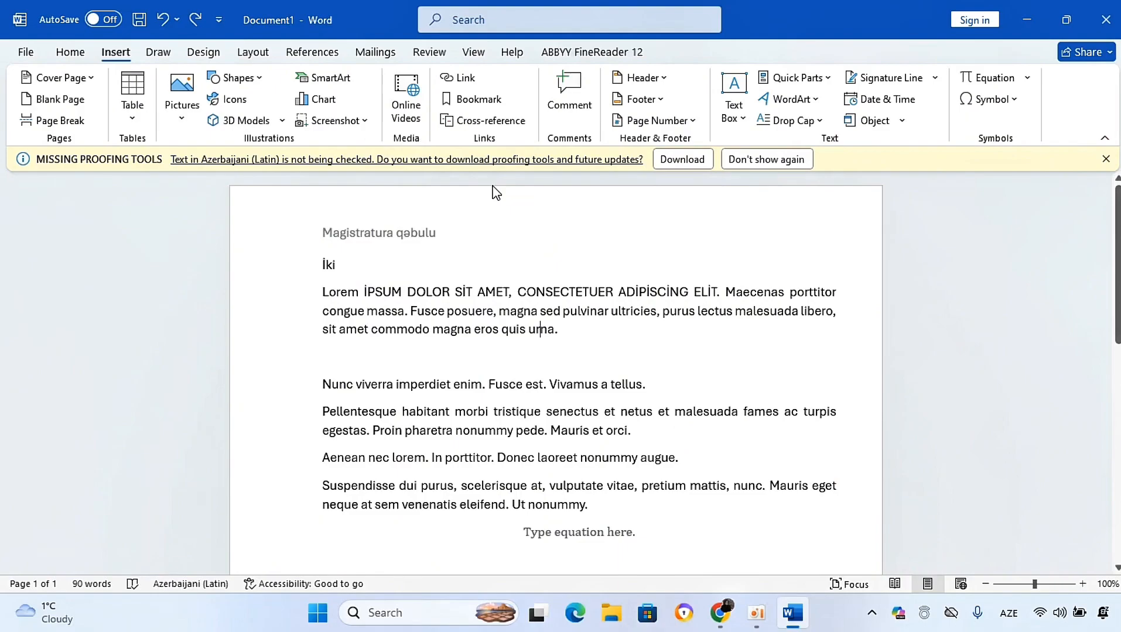
# Step: Select the word Lorem in the first paragraph and browse the Review, View and References tabs
pyautogui.moveTo(363, 291); pyautogui.dragTo(318, 294)
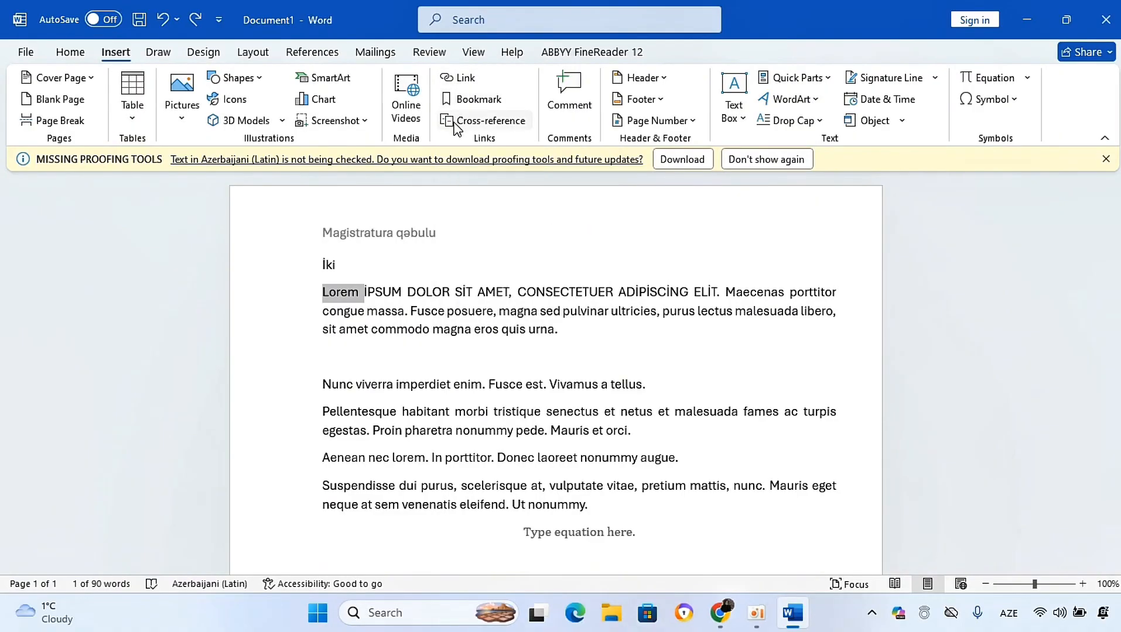
pyautogui.click(427, 53)
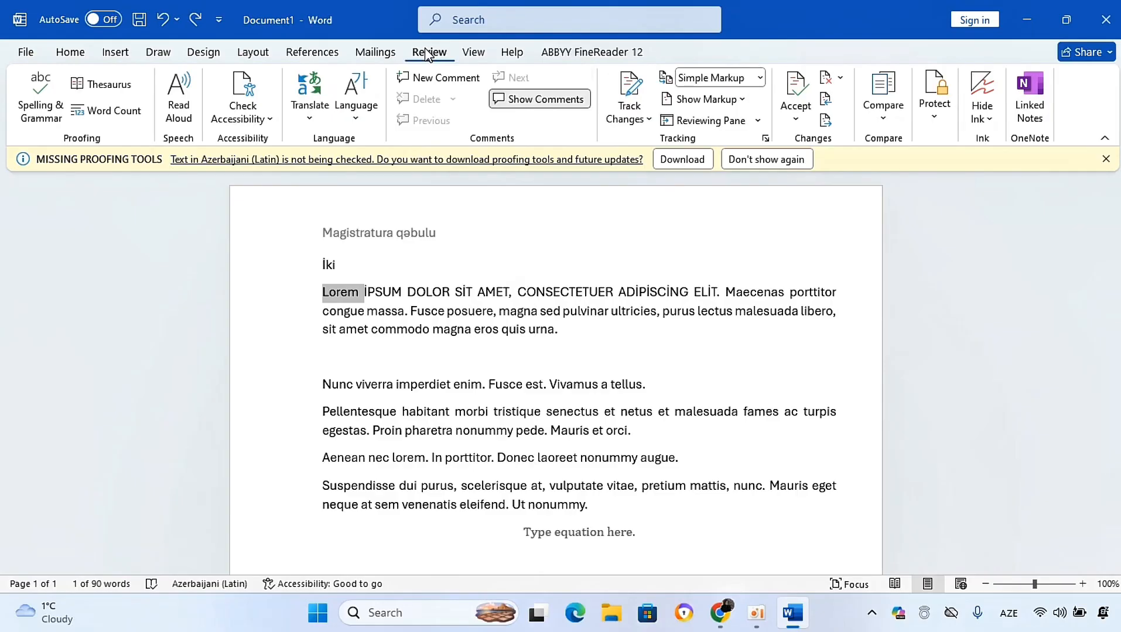
pyautogui.click(474, 54)
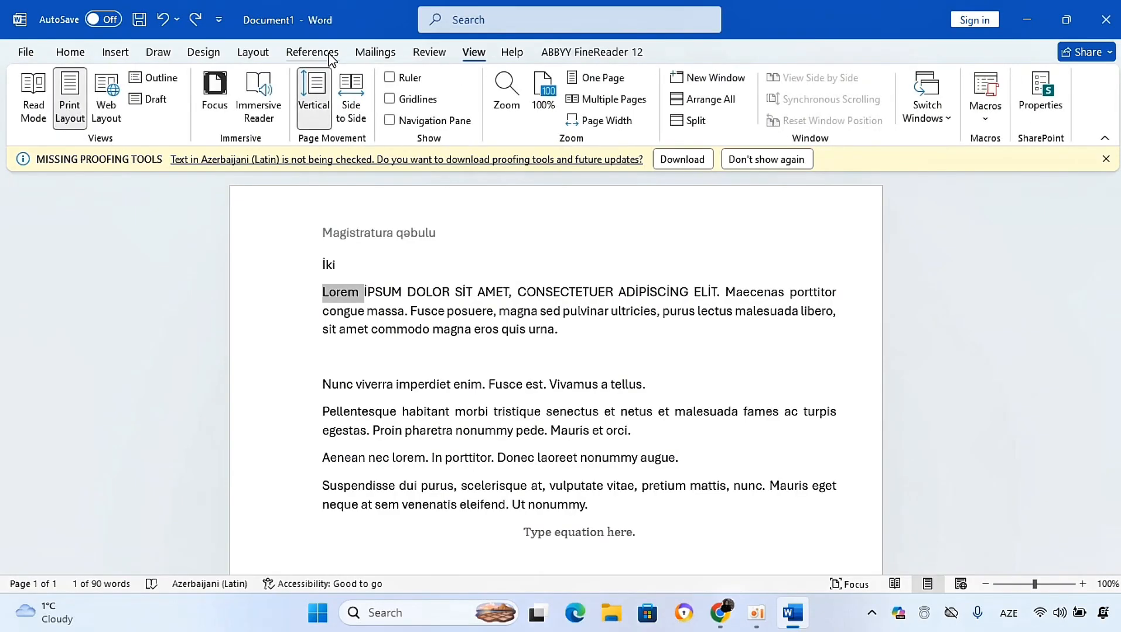
pyautogui.click(312, 53)
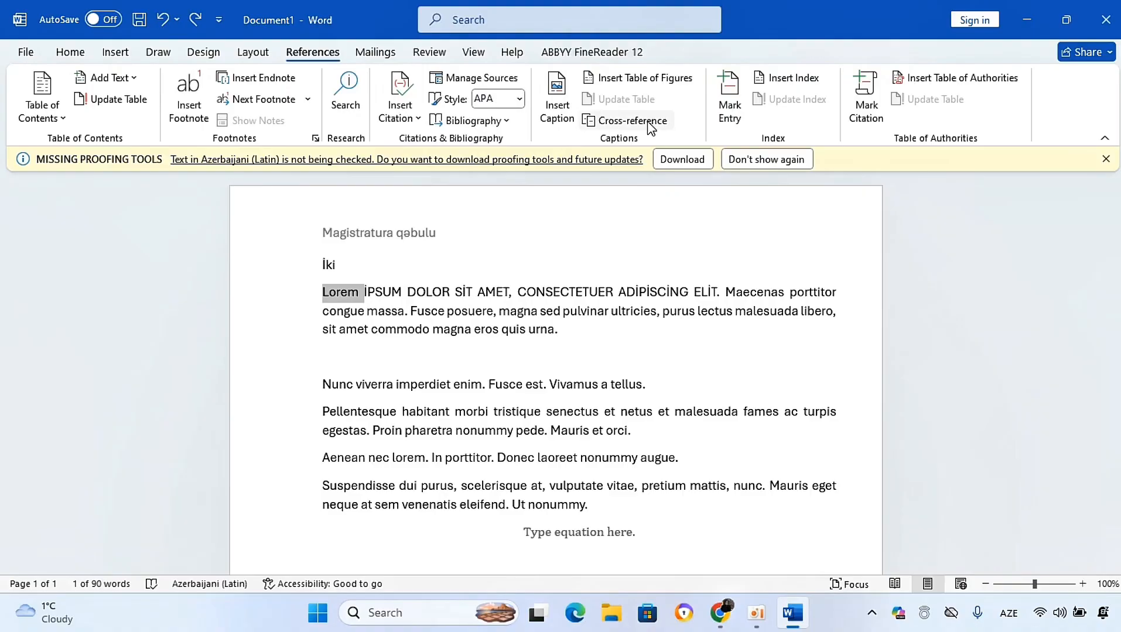
pyautogui.click(114, 54)
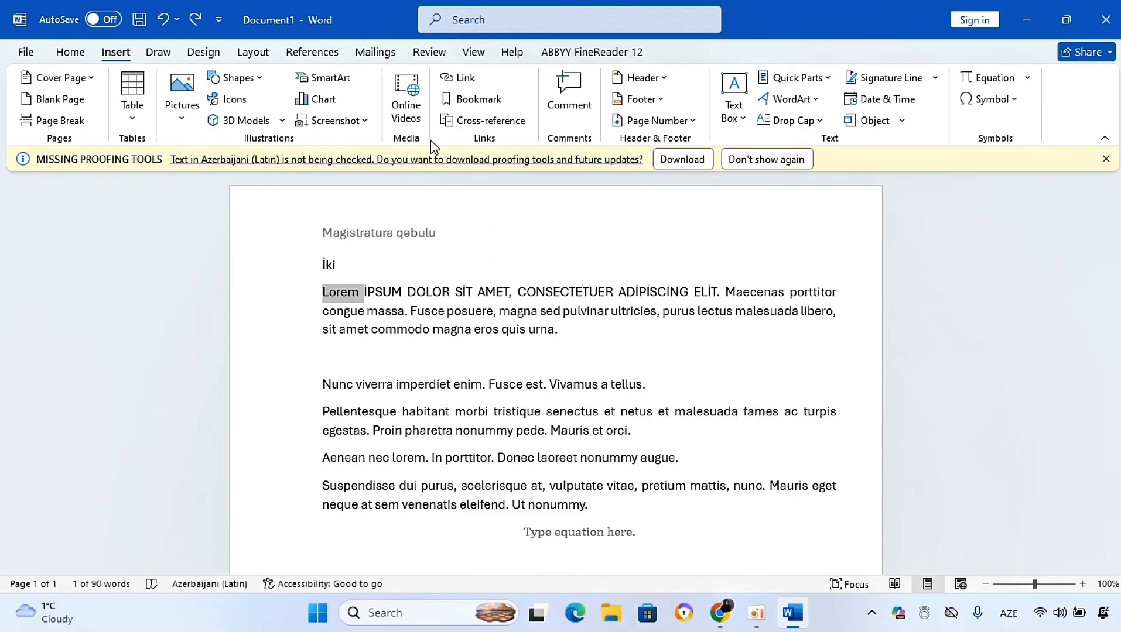
# Step: Open the Online Videos dialog to view it and close it without inserting a video
pyautogui.click(398, 111)
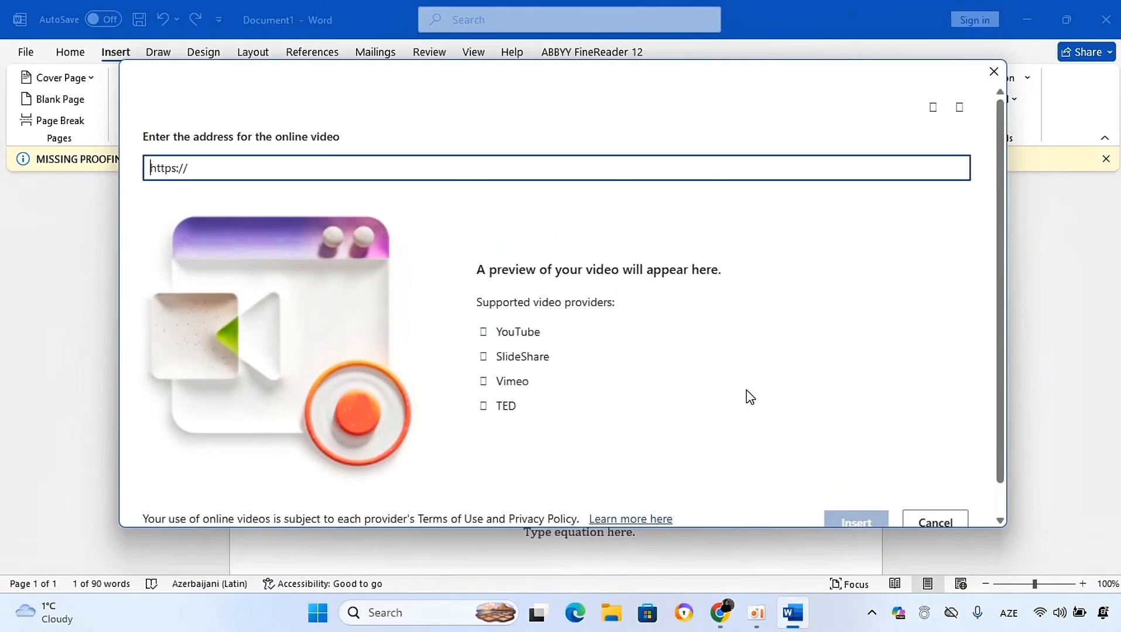
pyautogui.click(993, 71)
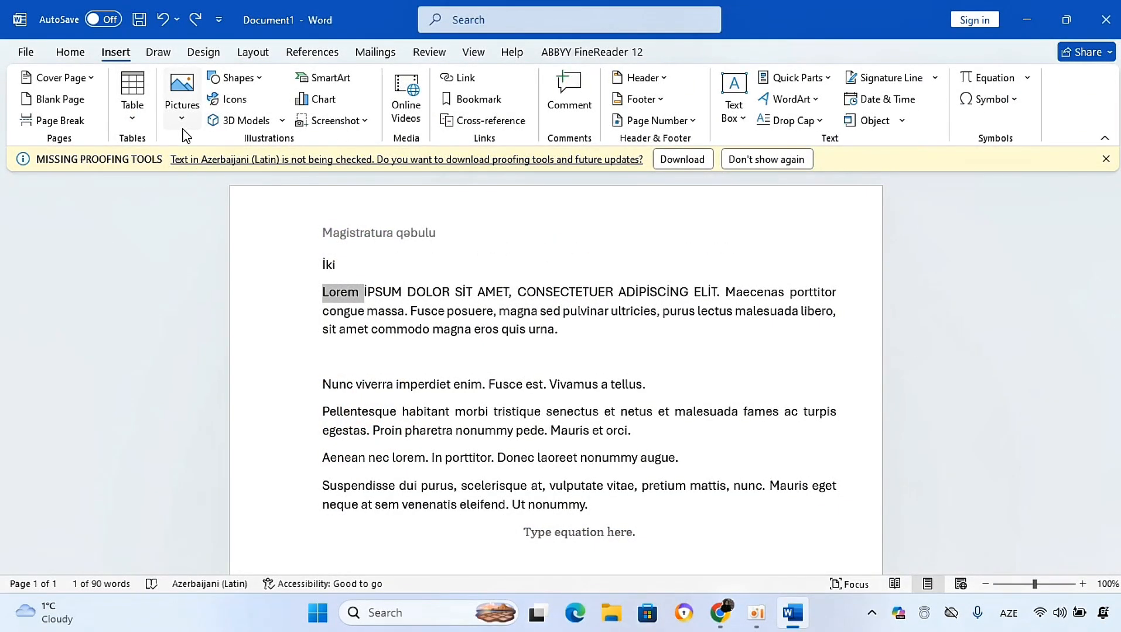
pyautogui.moveTo(1119, 313); pyautogui.dragTo(1119, 374)
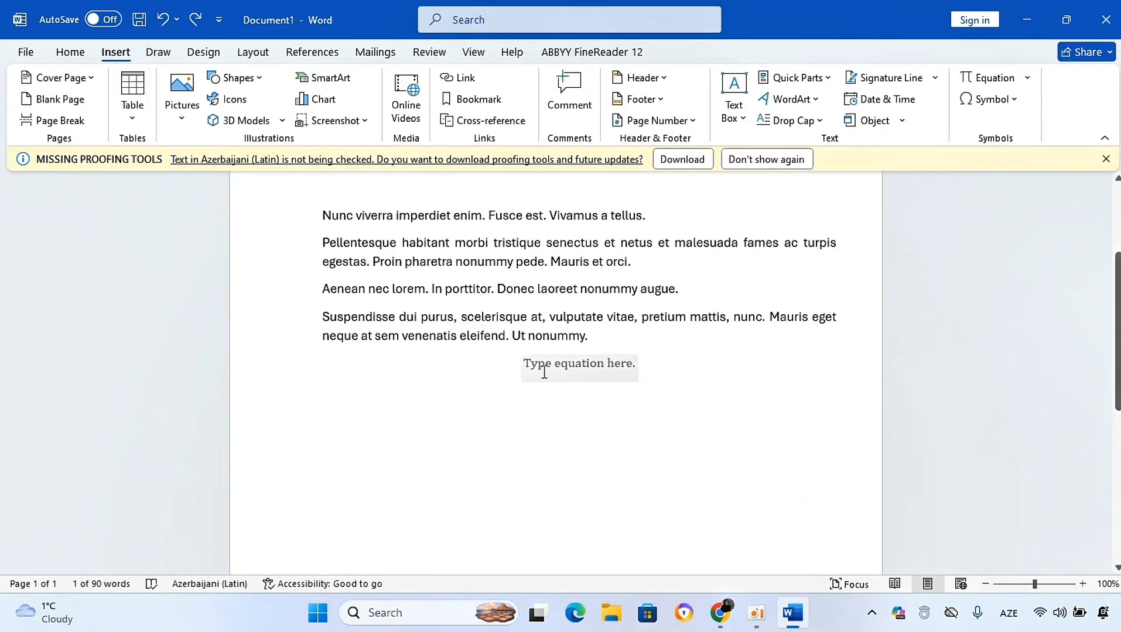
# Step: Insert a screen clipping of the desktop wallpaper into the paragraph starting with Aenean nec lorem
pyautogui.click(415, 444)
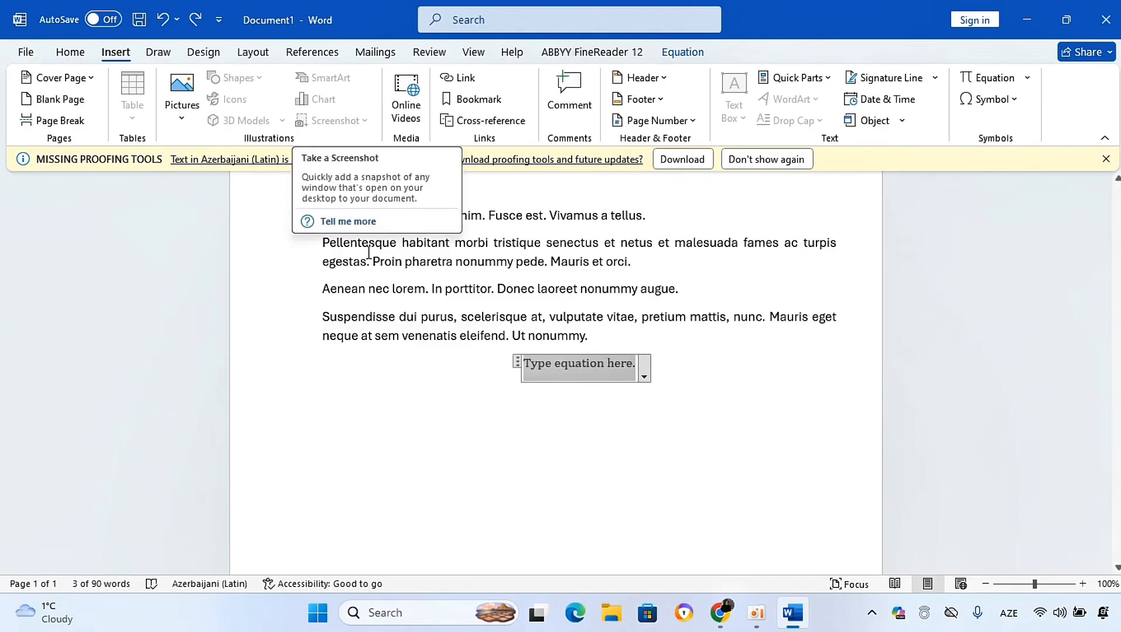
pyautogui.click(383, 292)
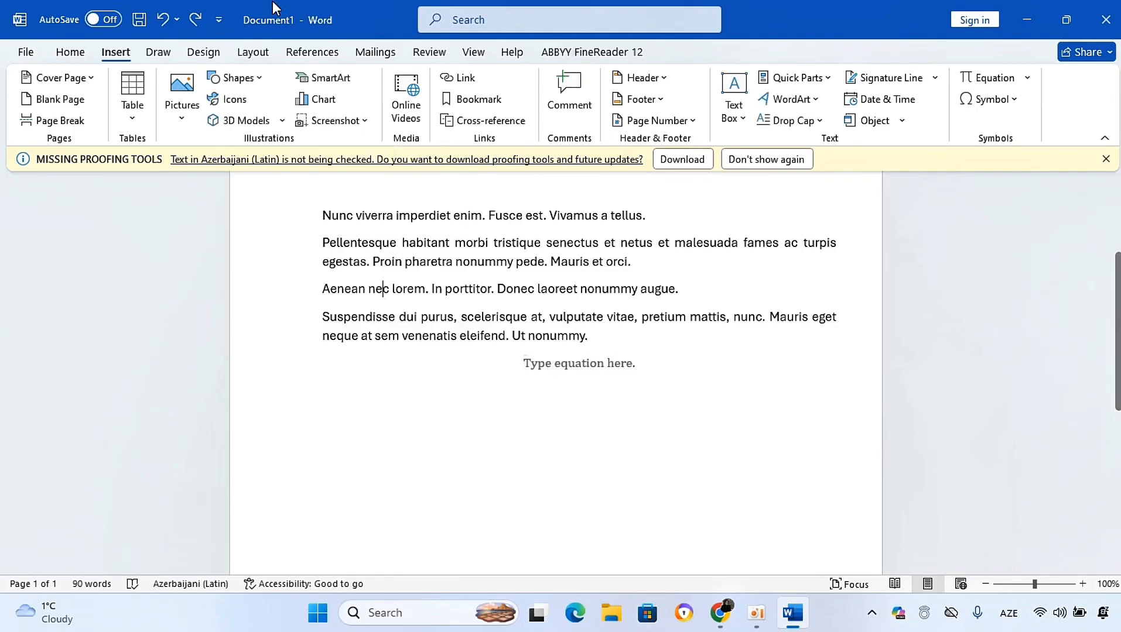
pyautogui.click(367, 124)
pyautogui.click(334, 142)
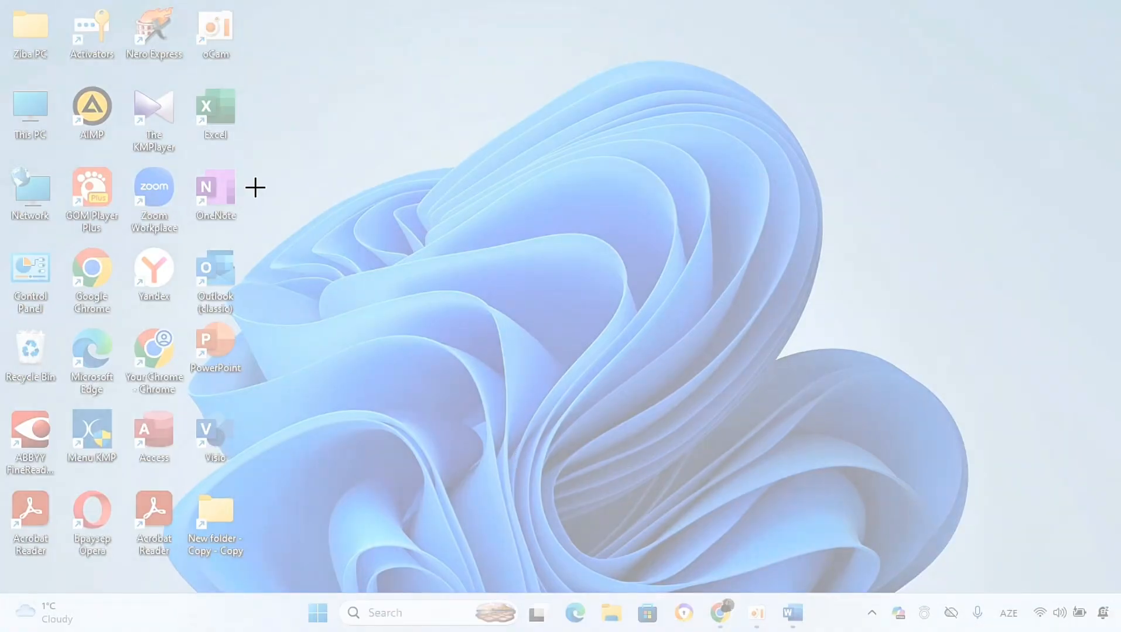
pyautogui.moveTo(268, 174); pyautogui.dragTo(507, 321)
pyautogui.moveTo(470, 368); pyautogui.dragTo(387, 347)
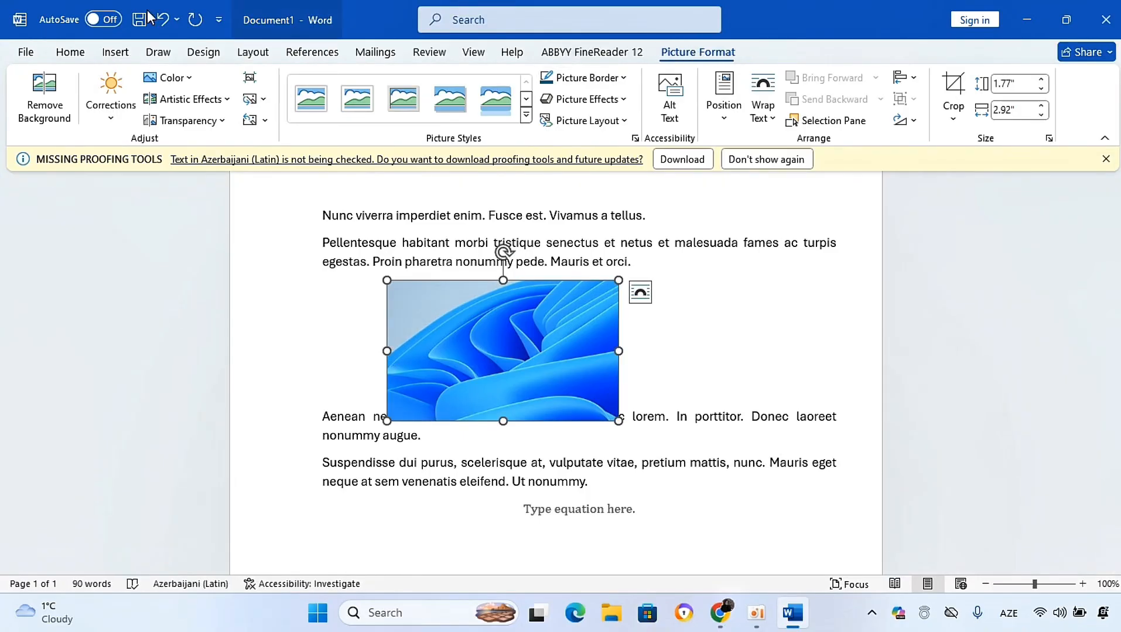
pyautogui.click(98, 51)
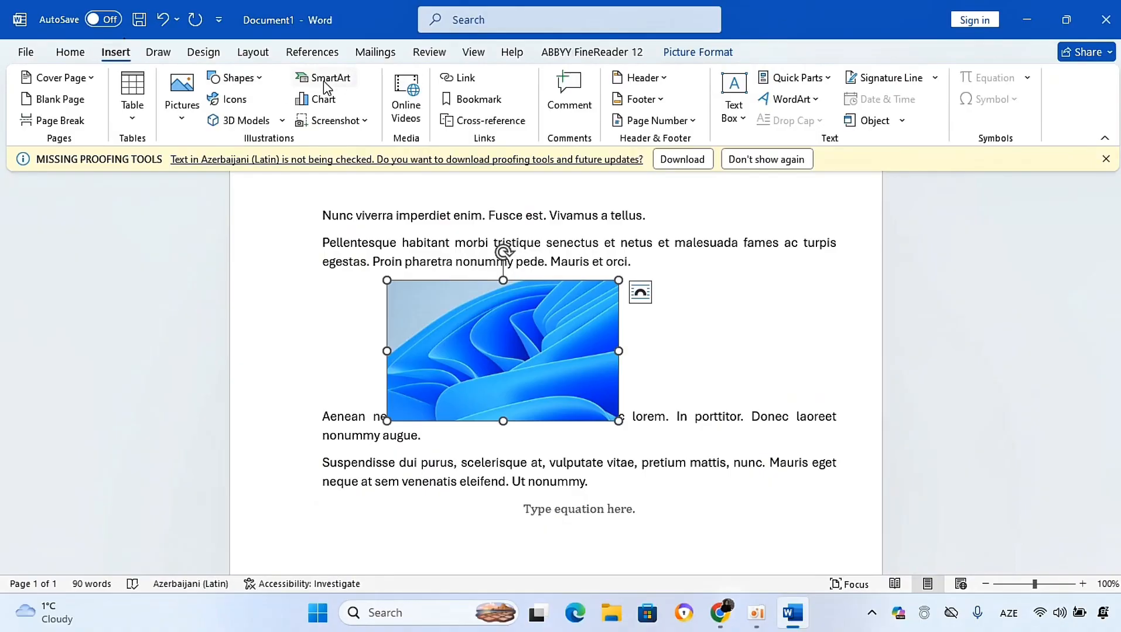
pyautogui.click(319, 99)
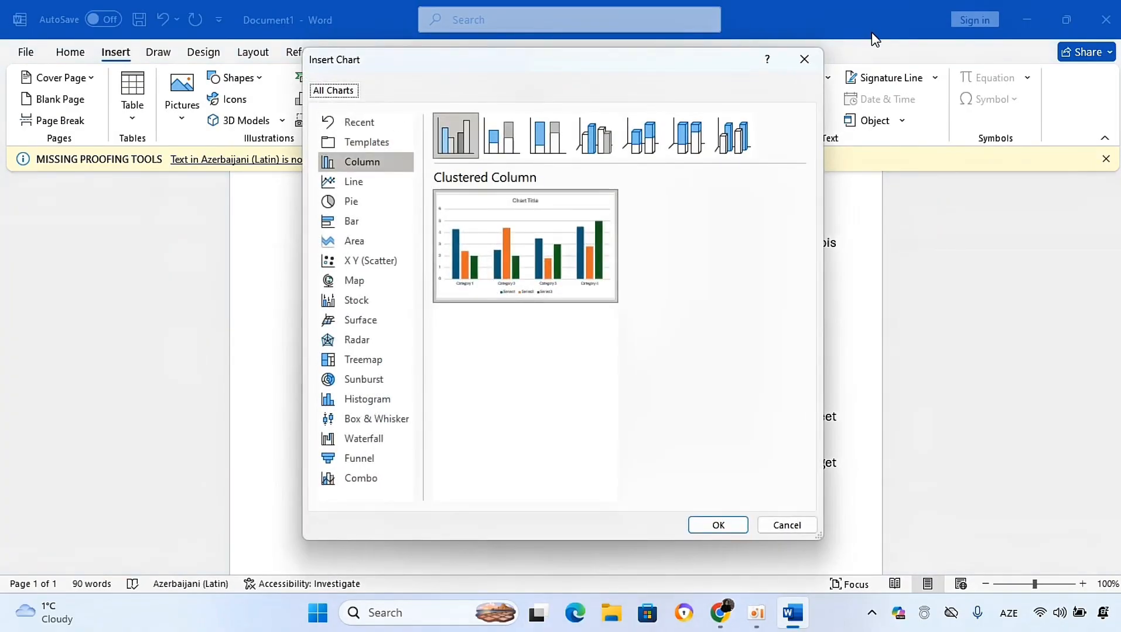
pyautogui.click(804, 59)
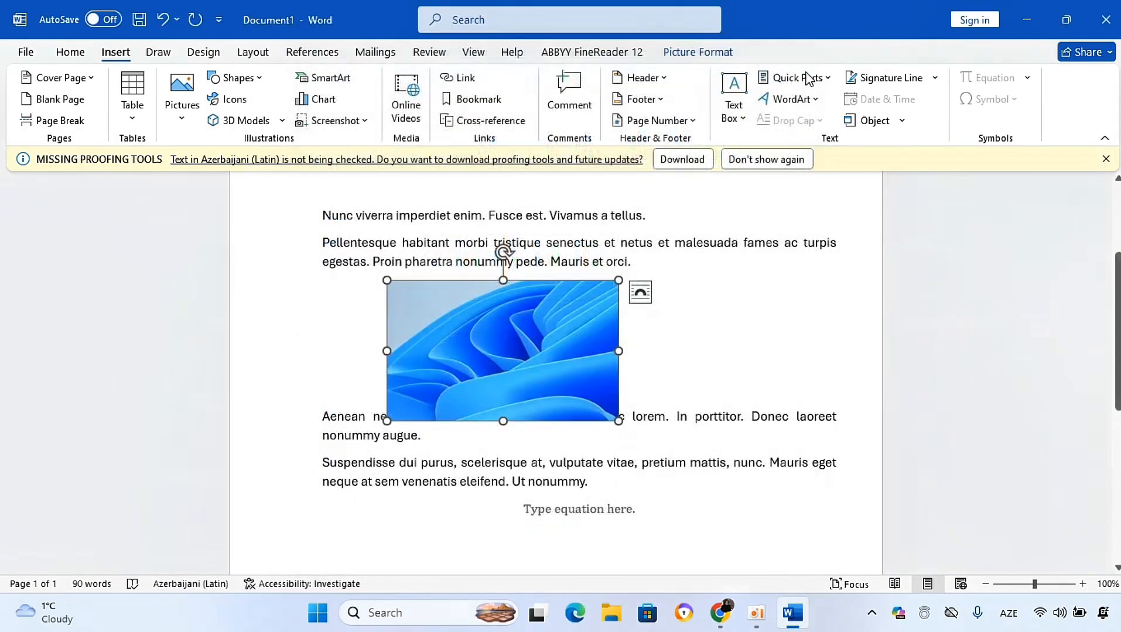
# Step: Add several blank lines below the last paragraph, removing the empty equation placeholder
pyautogui.click(445, 535)
pyautogui.press('Return')
pyautogui.press('Return')
pyautogui.press('Return')
pyautogui.press('Return')
pyautogui.press('Return')
pyautogui.press('Return')
pyautogui.press('Return')
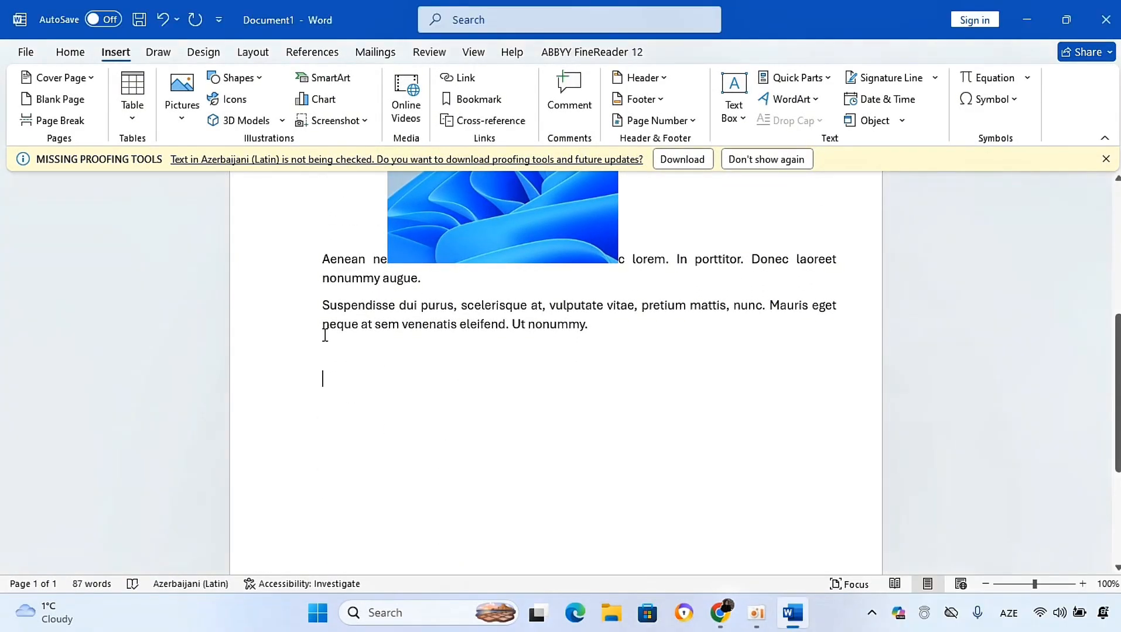
# Step: Insert a Stacked Column chart below the text after previewing the Area chart type
pyautogui.click(314, 104)
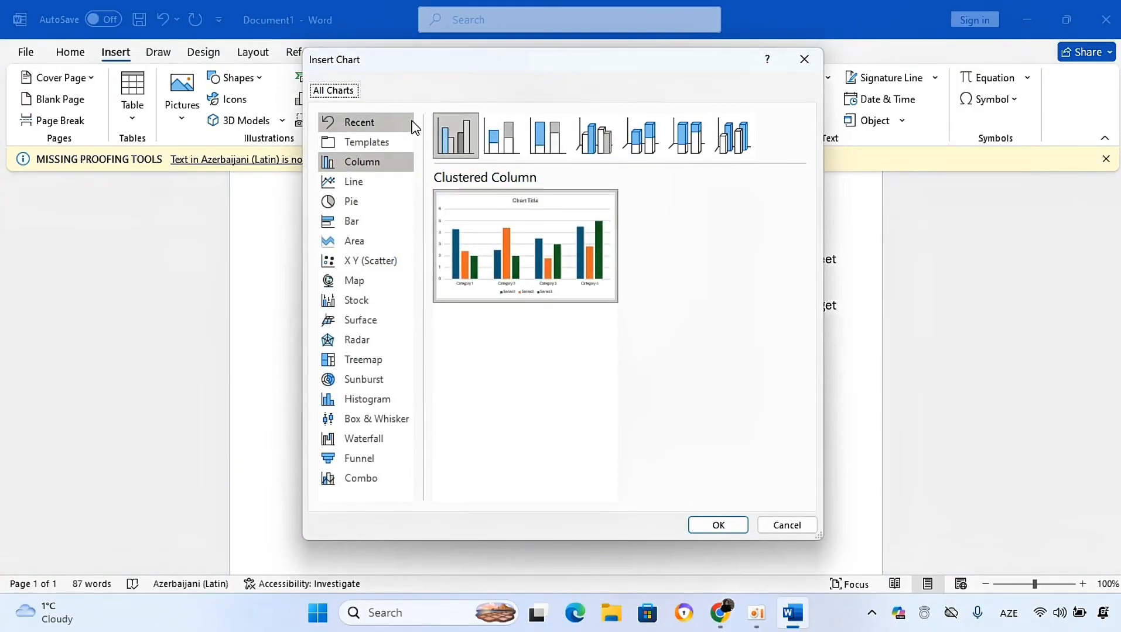
pyautogui.moveTo(395, 61); pyautogui.dragTo(562, 91)
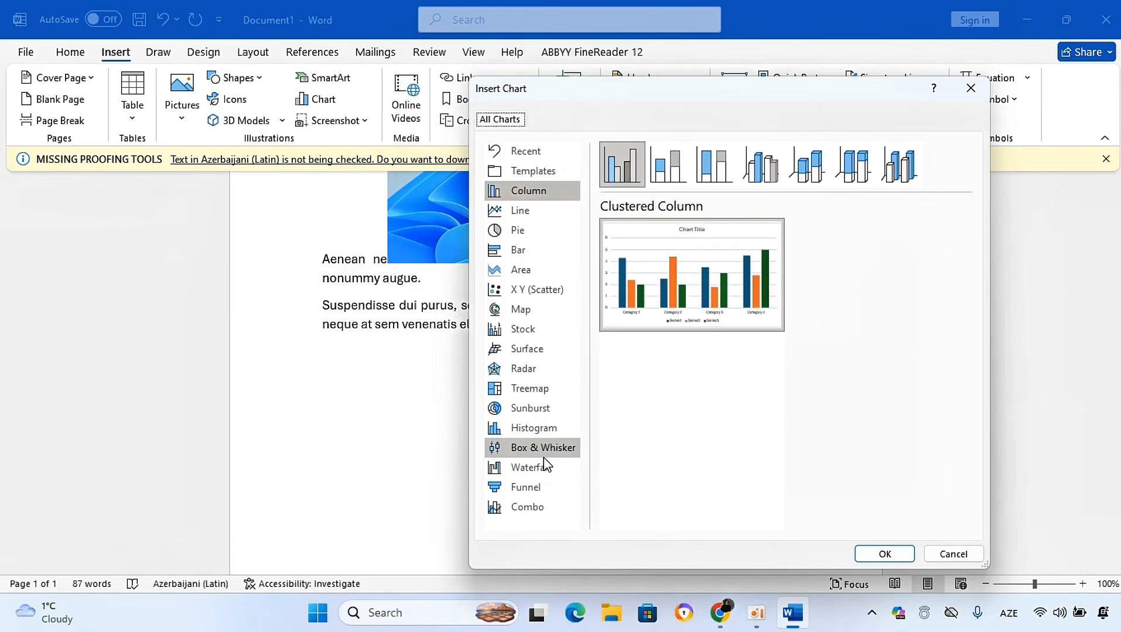
pyautogui.moveTo(716, 307)
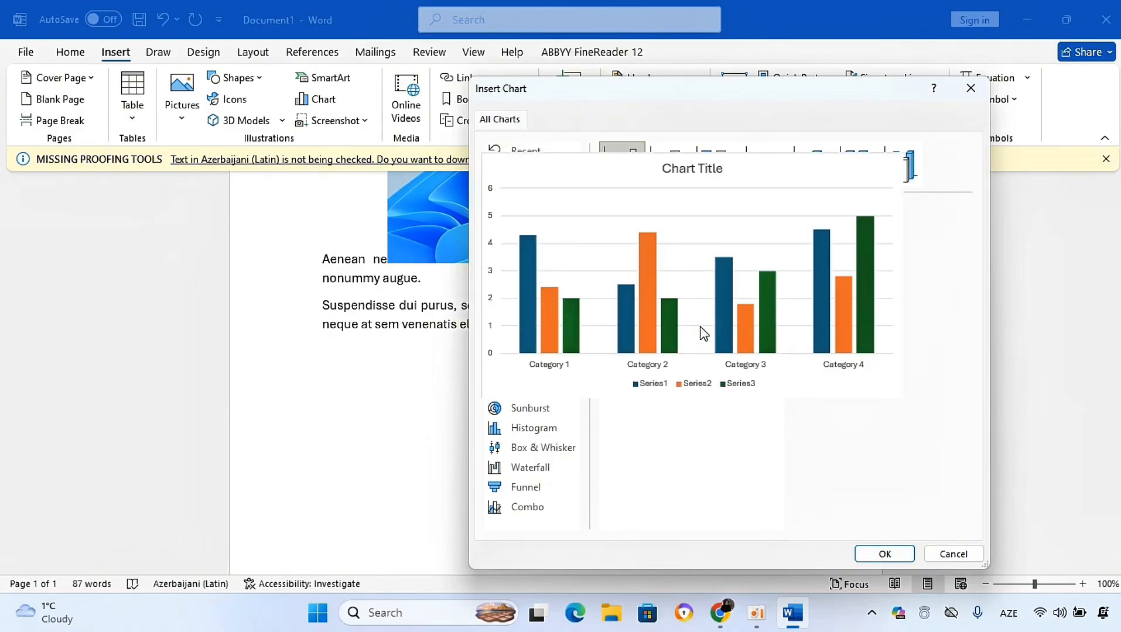
pyautogui.click(509, 272)
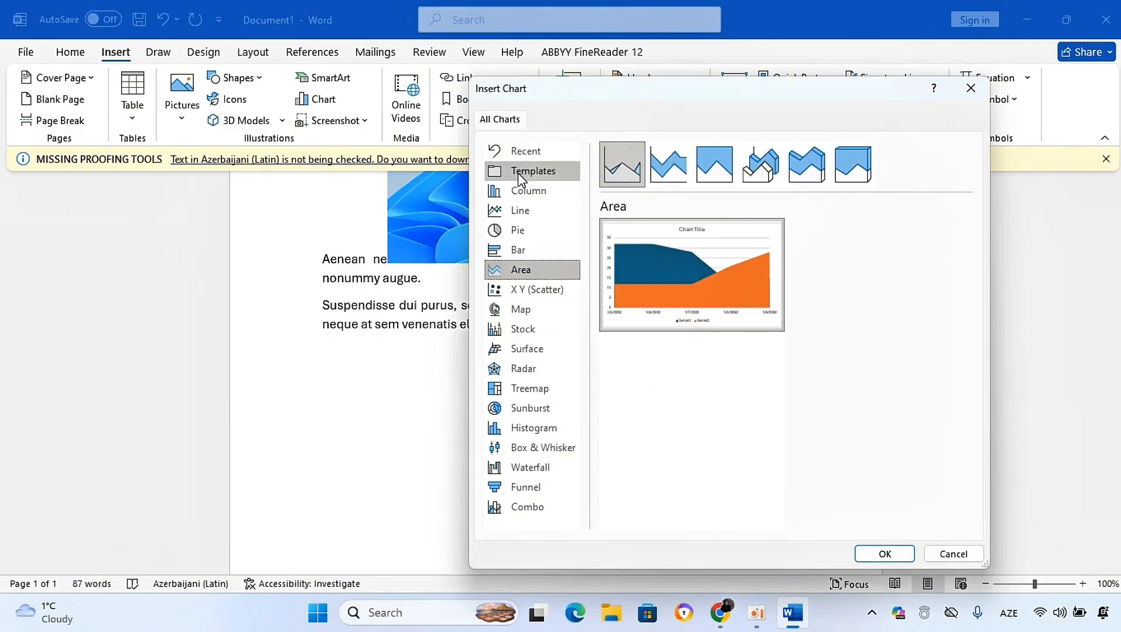
pyautogui.click(518, 196)
pyautogui.click(668, 176)
pyautogui.moveTo(670, 252)
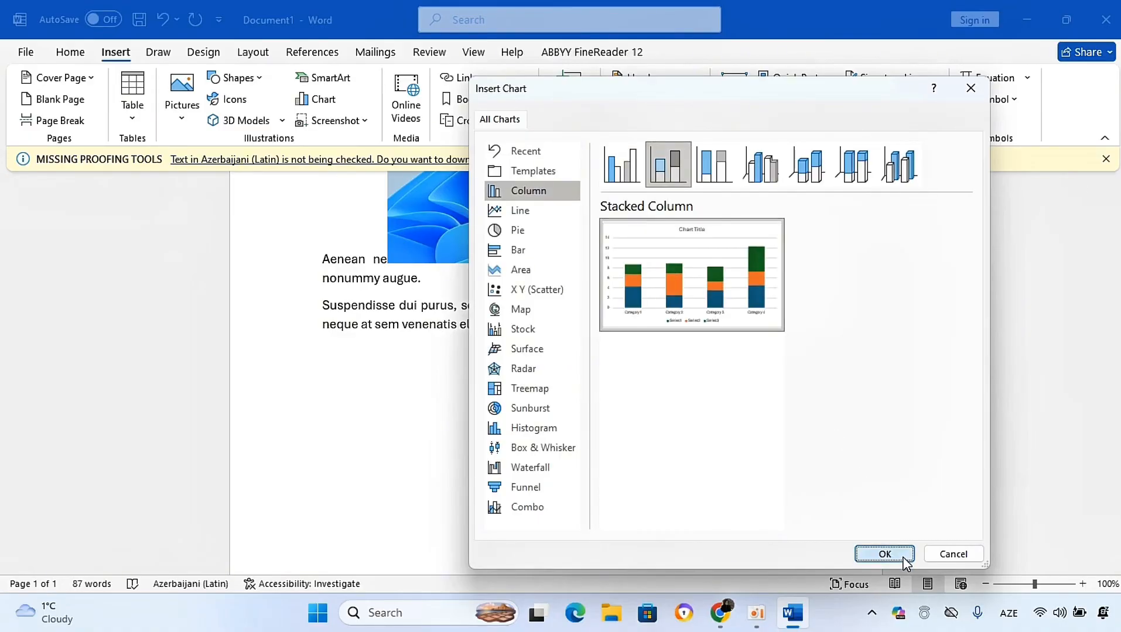
pyautogui.click(885, 555)
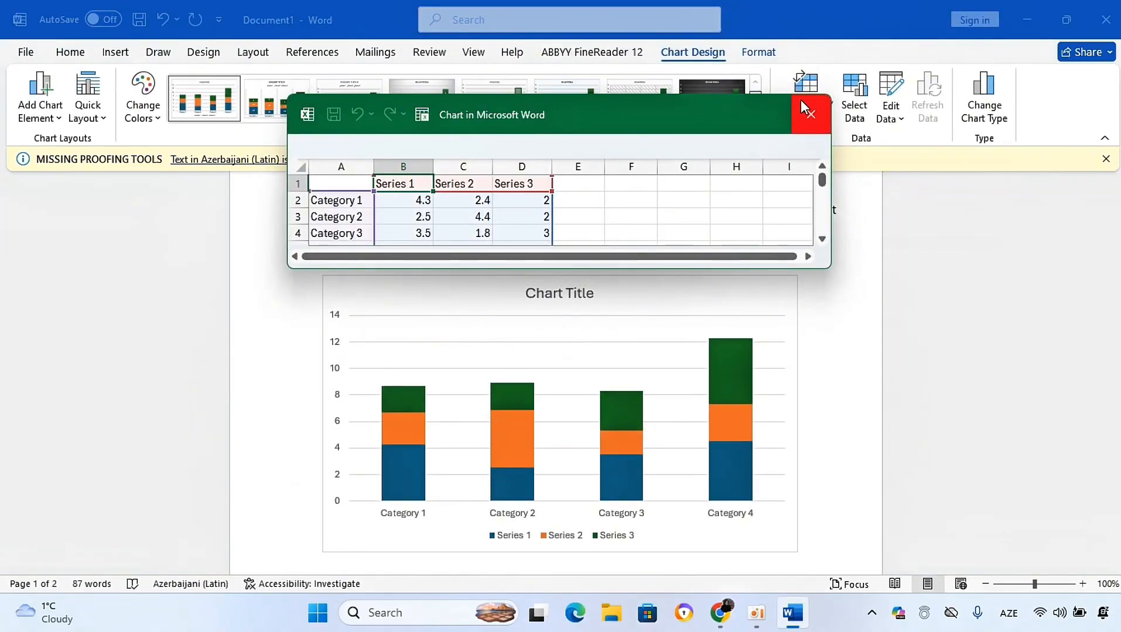
# Step: Close the chart's data sheet, view the Chart Design and Format tabs, and delete the chart
pyautogui.click(802, 104)
pyautogui.click(754, 56)
pyautogui.click(700, 53)
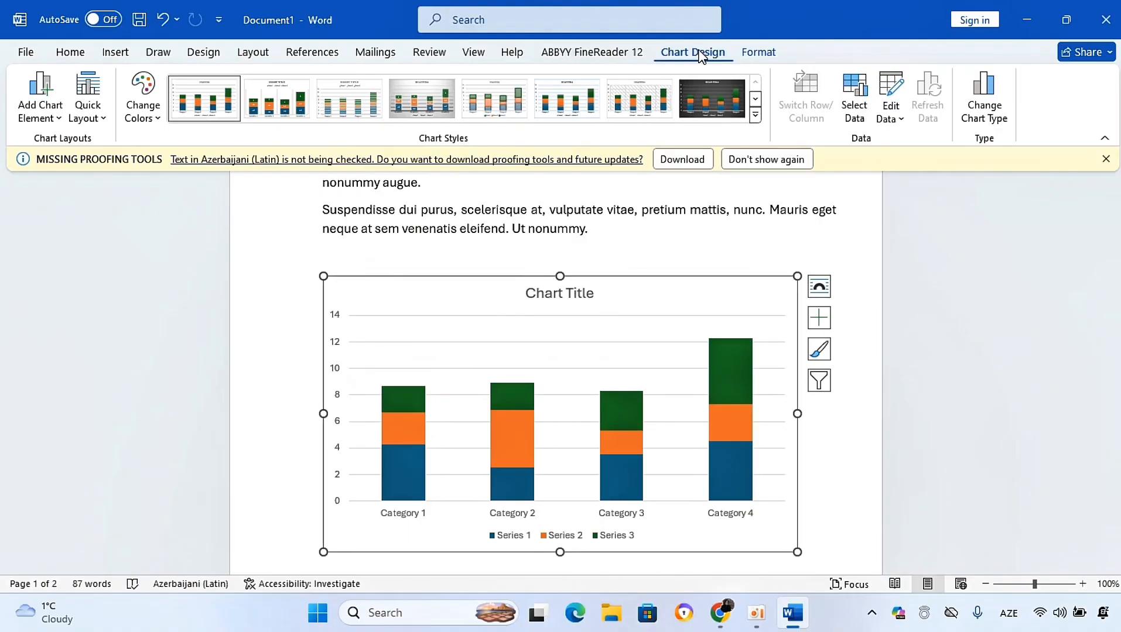
pyautogui.click(755, 52)
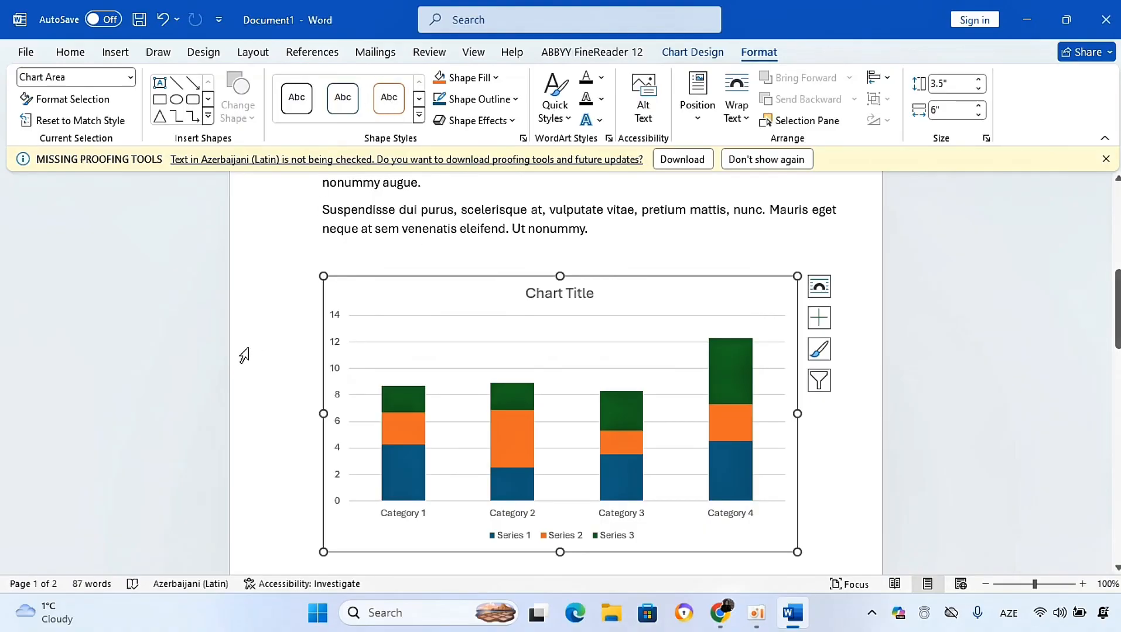
pyautogui.press('Delete')
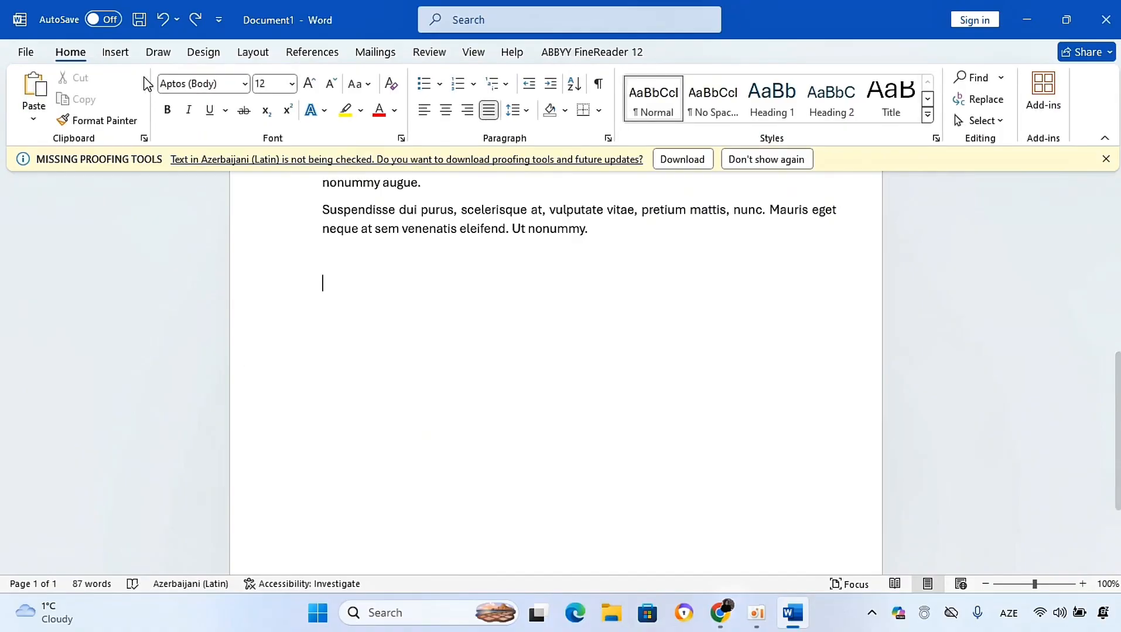
# Step: Insert a SmartArt graphic using the first layout in the Cycle category below the text
pyautogui.click(115, 52)
pyautogui.click(319, 77)
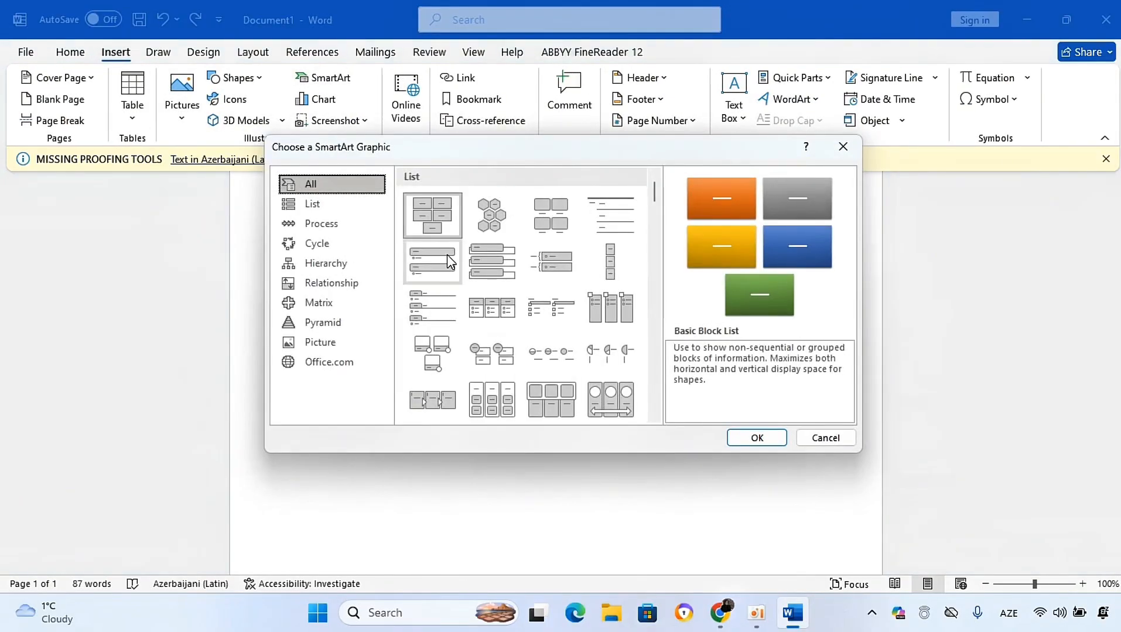
pyautogui.click(349, 242)
pyautogui.click(424, 202)
pyautogui.click(737, 440)
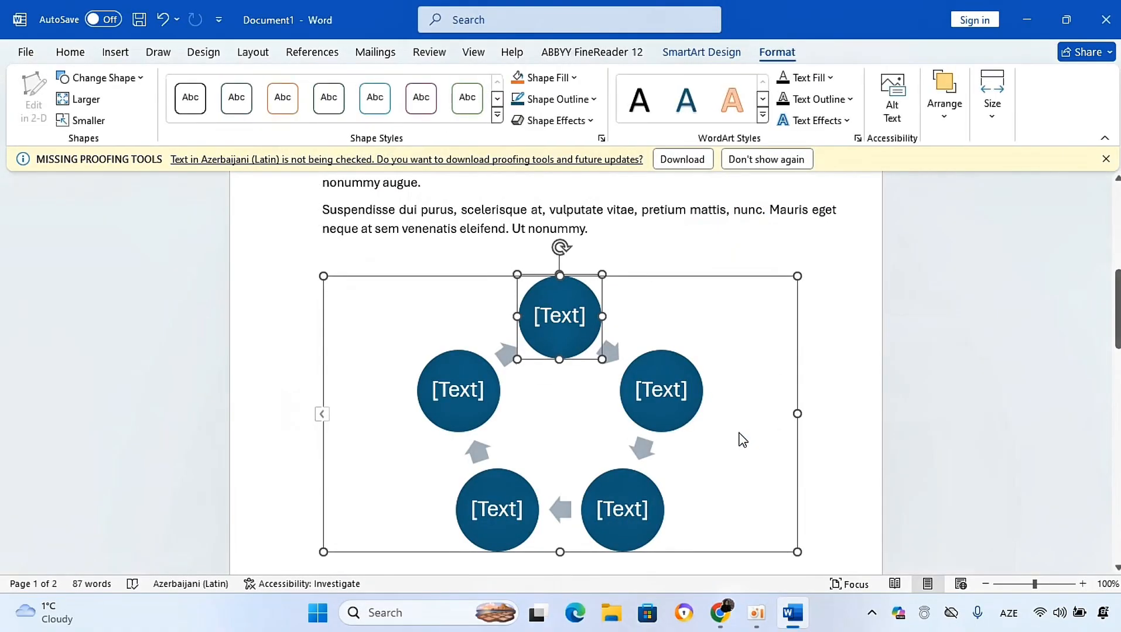
# Step: Browse the SmartArt Design and Format tabs and open the Change Shape gallery for the top circle
pyautogui.click(675, 54)
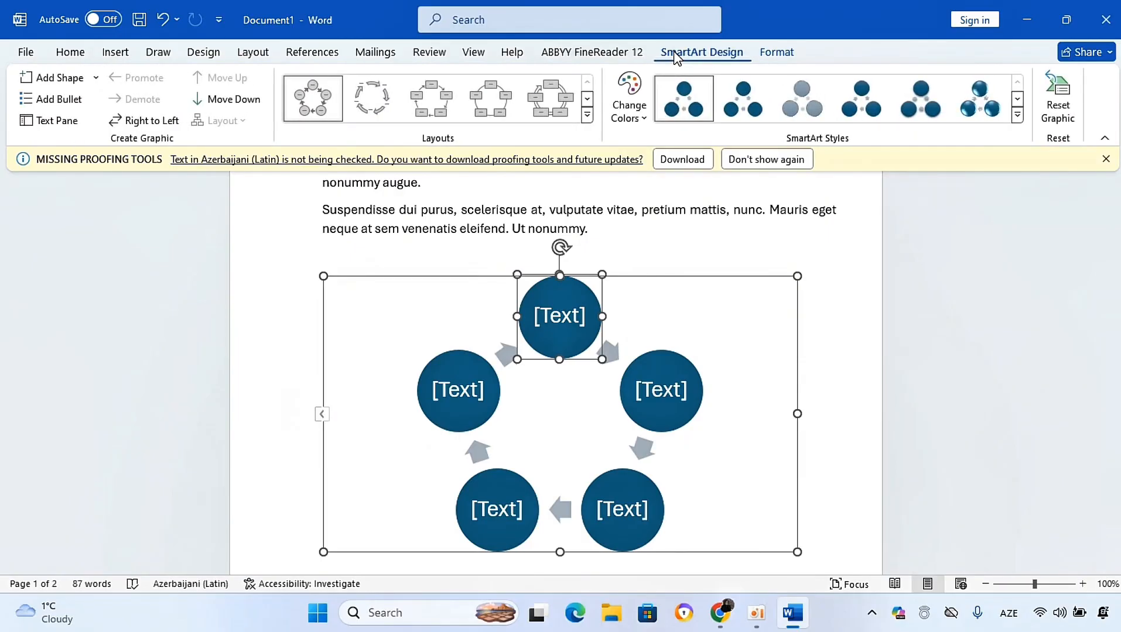
pyautogui.click(784, 54)
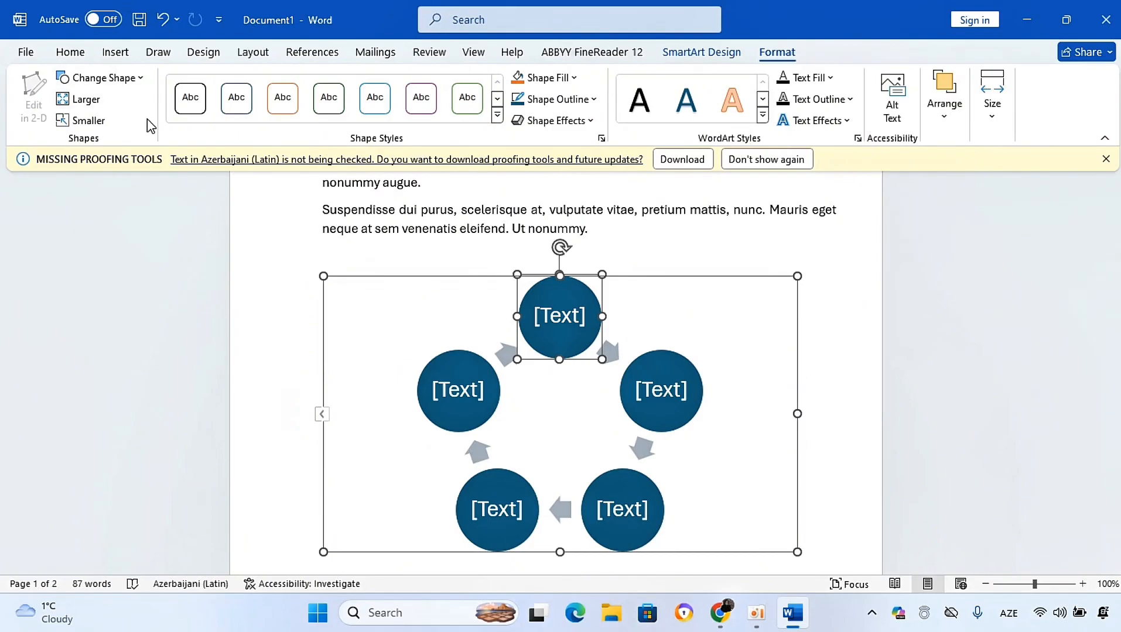
pyautogui.click(132, 78)
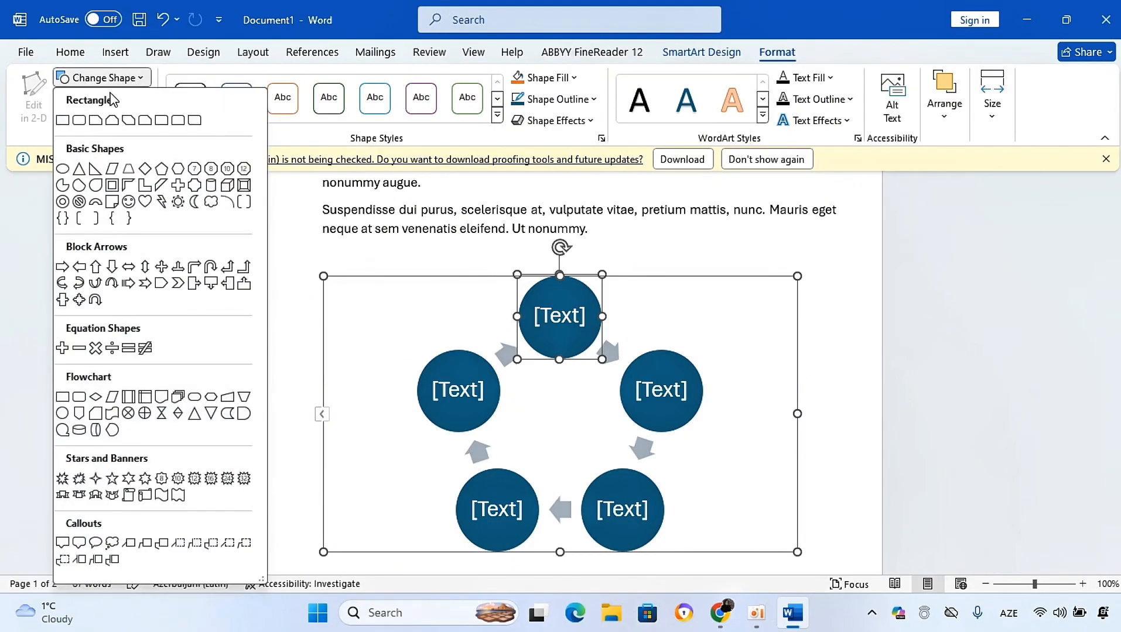
pyautogui.click(141, 80)
# Step: Make the SmartArt's top circle larger twice and smaller once
pyautogui.click(106, 102)
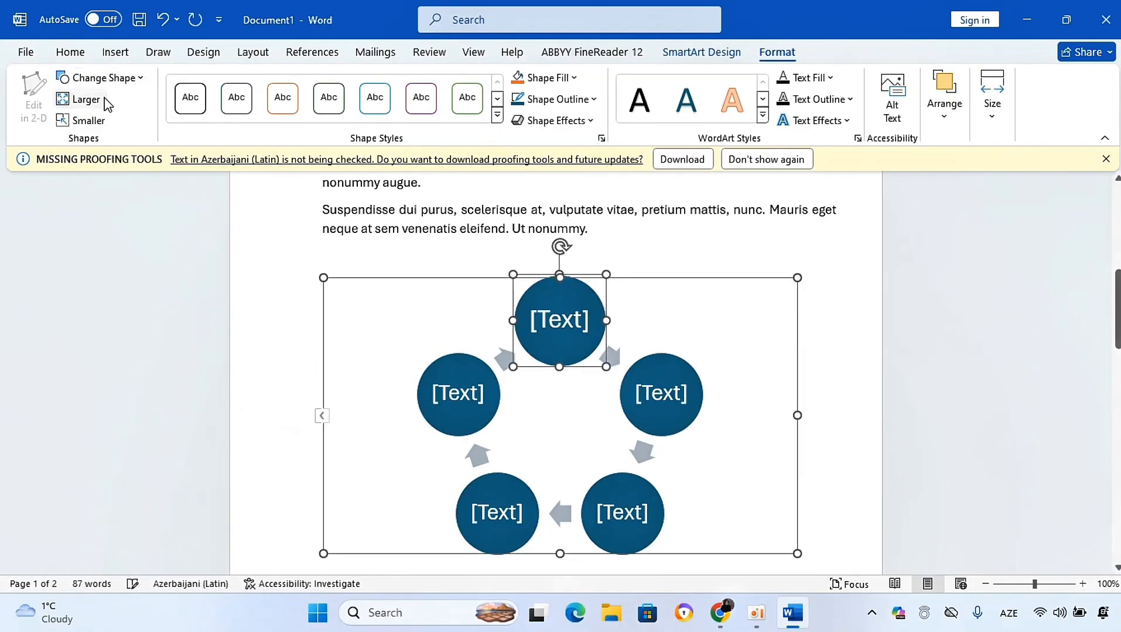
pyautogui.click(92, 106)
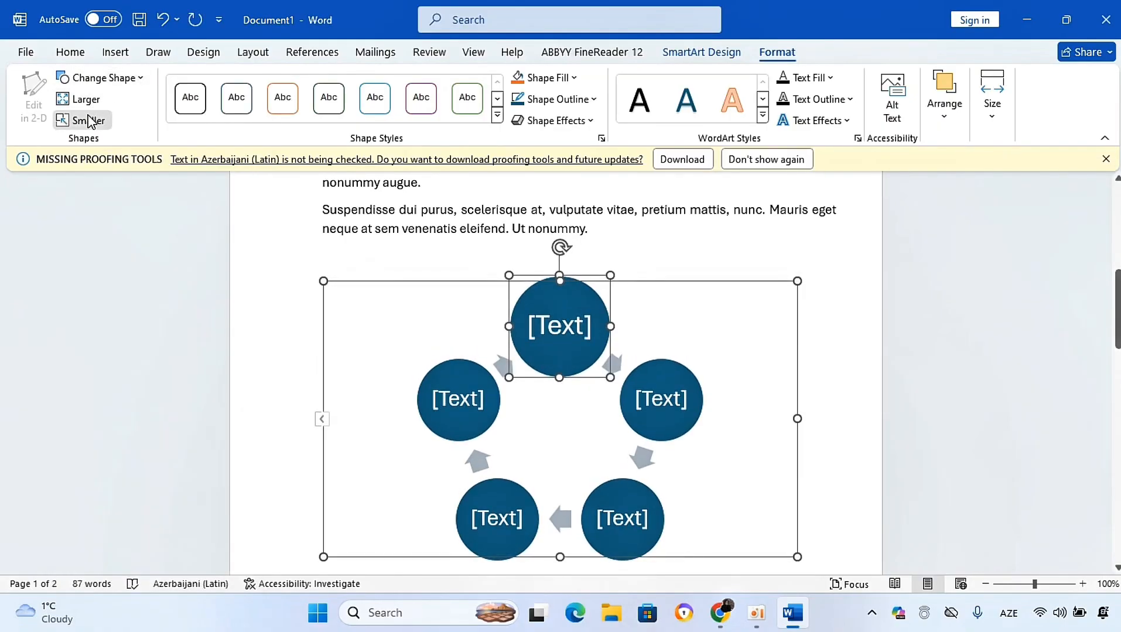
pyautogui.click(86, 121)
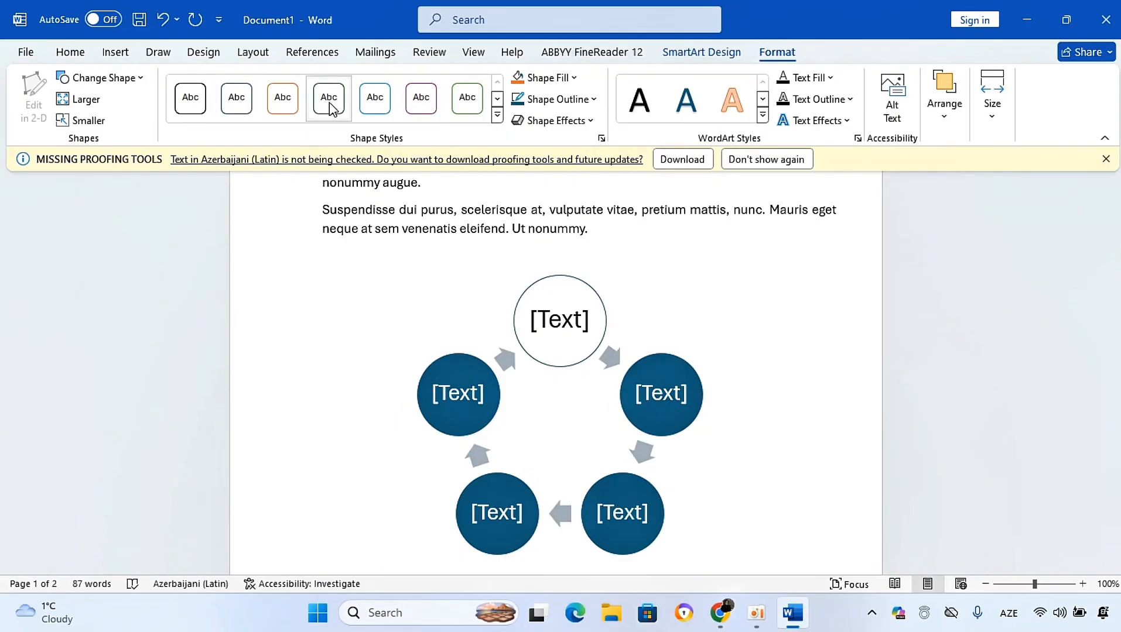
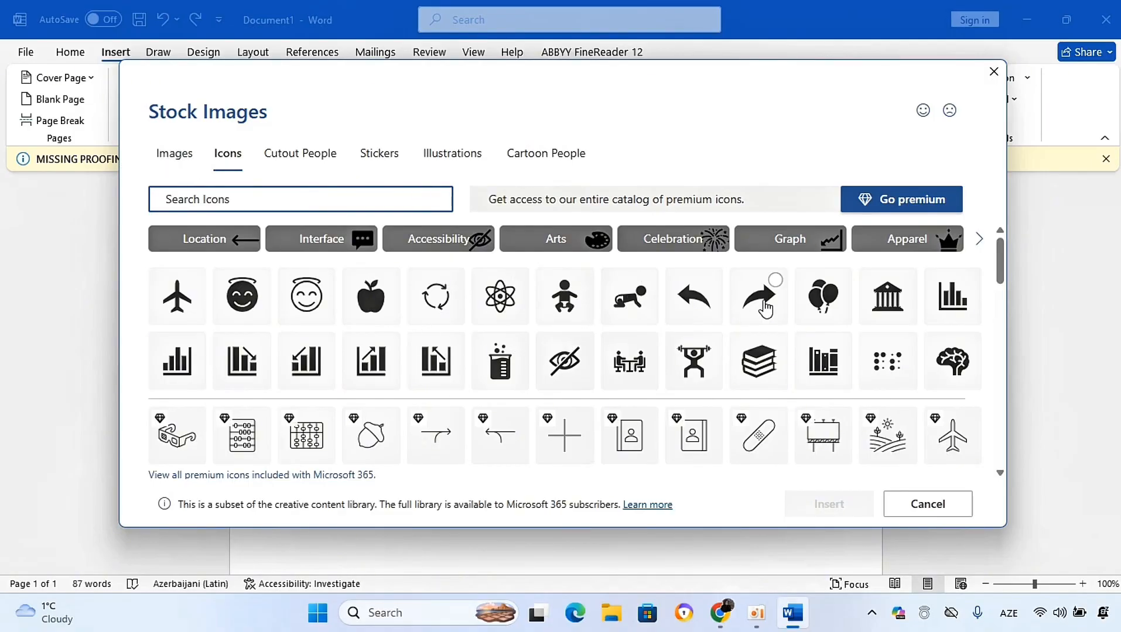
# Step: Insert the balloons icon from the stock icons below the text
pyautogui.click(814, 308)
pyautogui.click(804, 509)
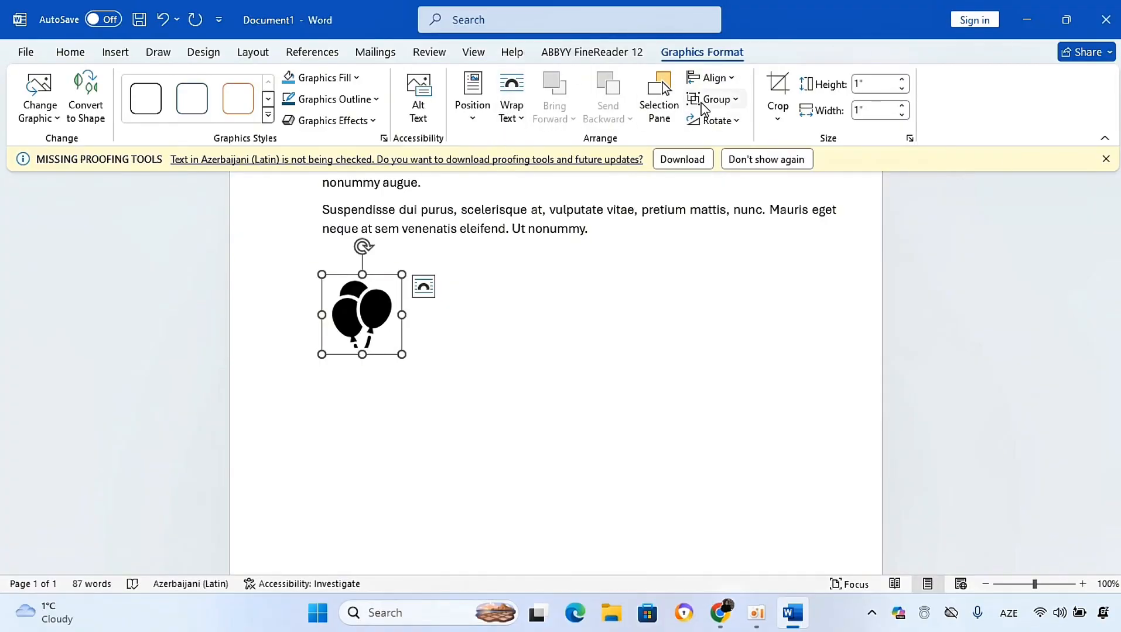
pyautogui.click(780, 120)
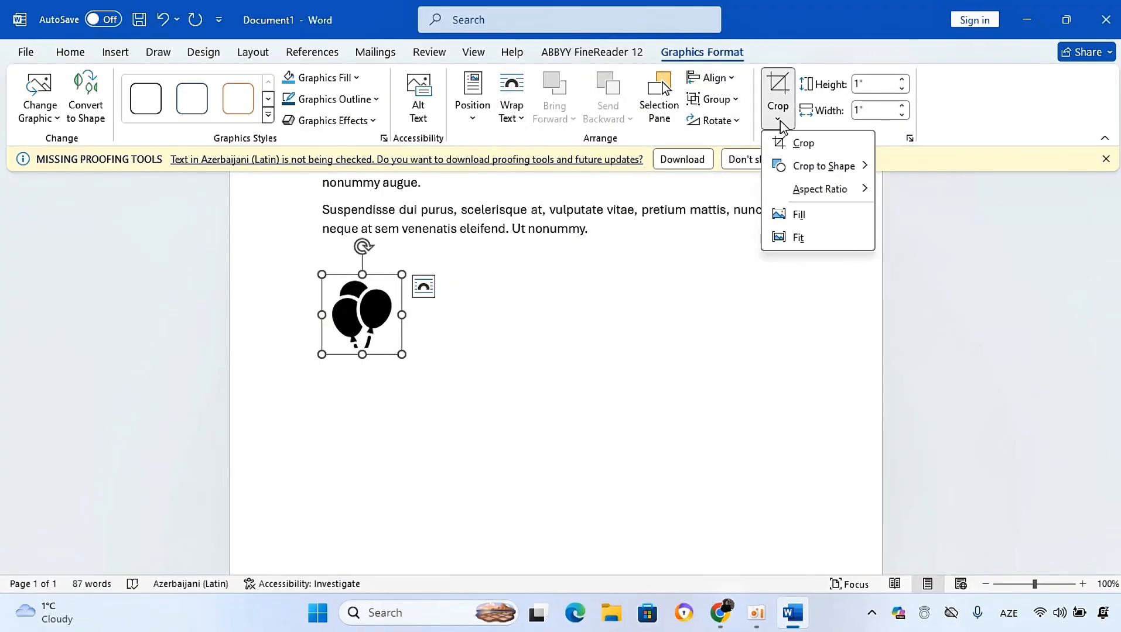
pyautogui.click(802, 142)
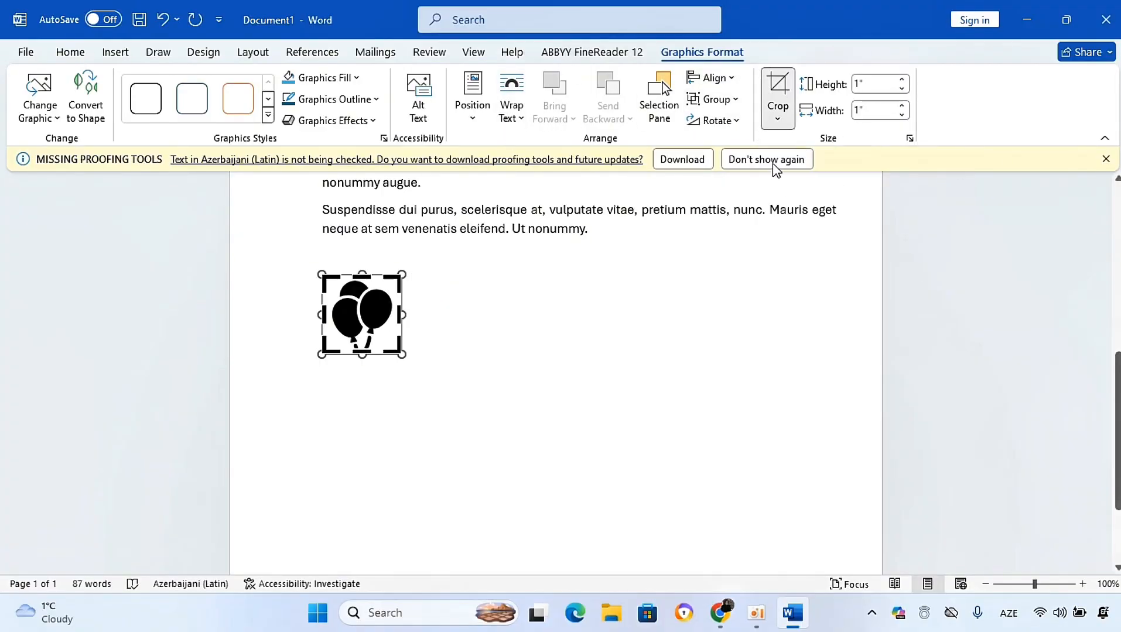
pyautogui.click(502, 299)
# Step: Draw a rectangle about 1.34 by 2.06 inches to the right of the balloons icon
pyautogui.click(116, 52)
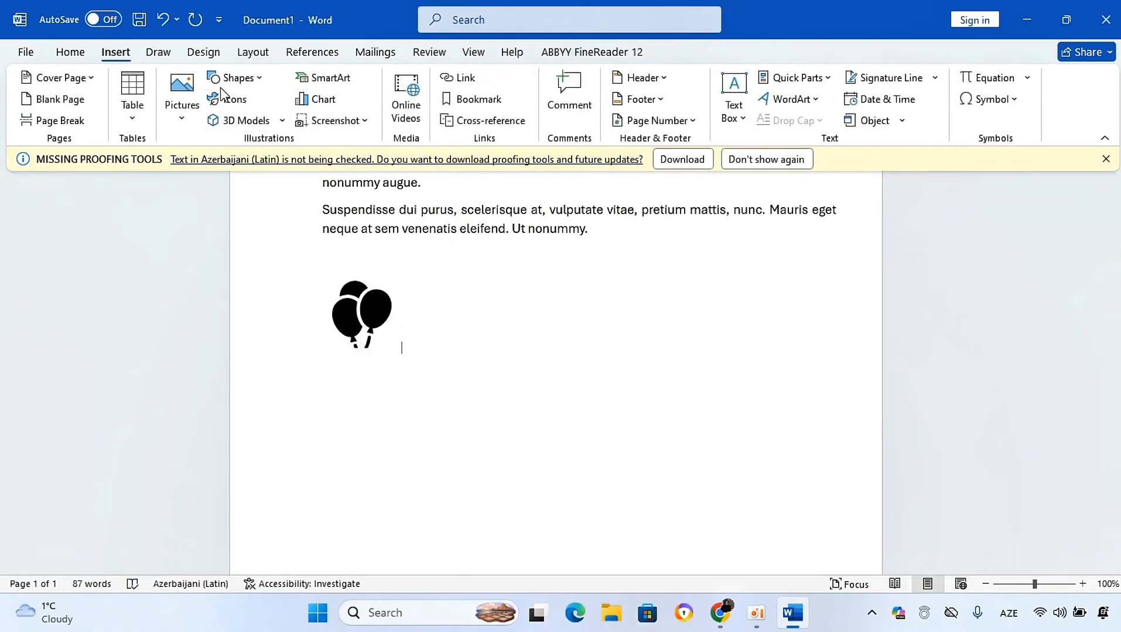
pyautogui.click(251, 79)
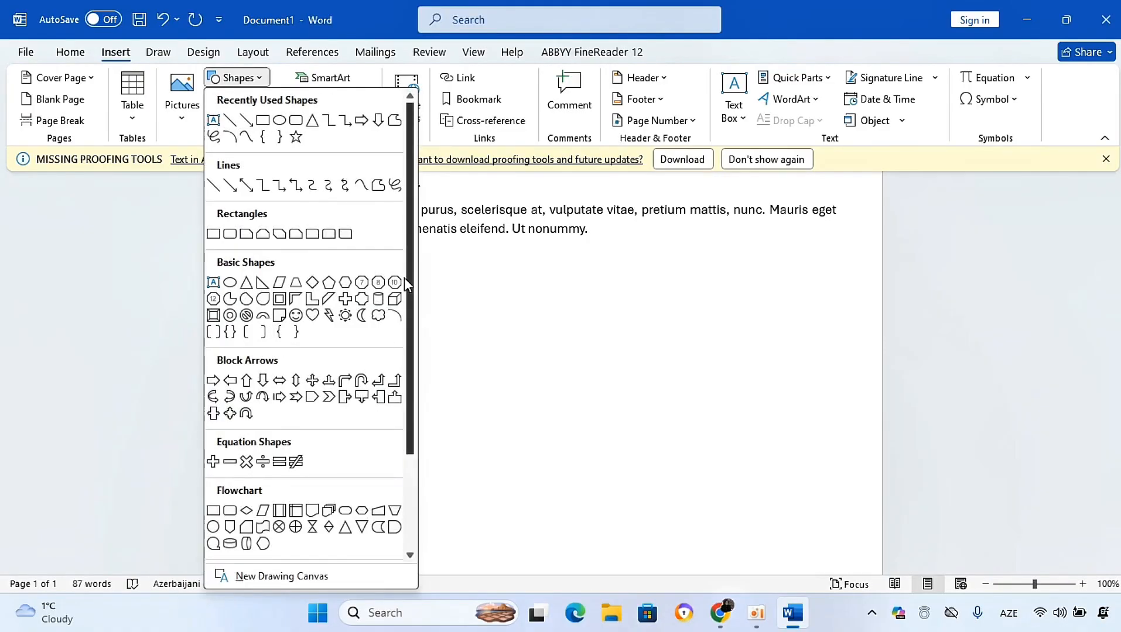
pyautogui.moveTo(410, 278); pyautogui.dragTo(410, 375)
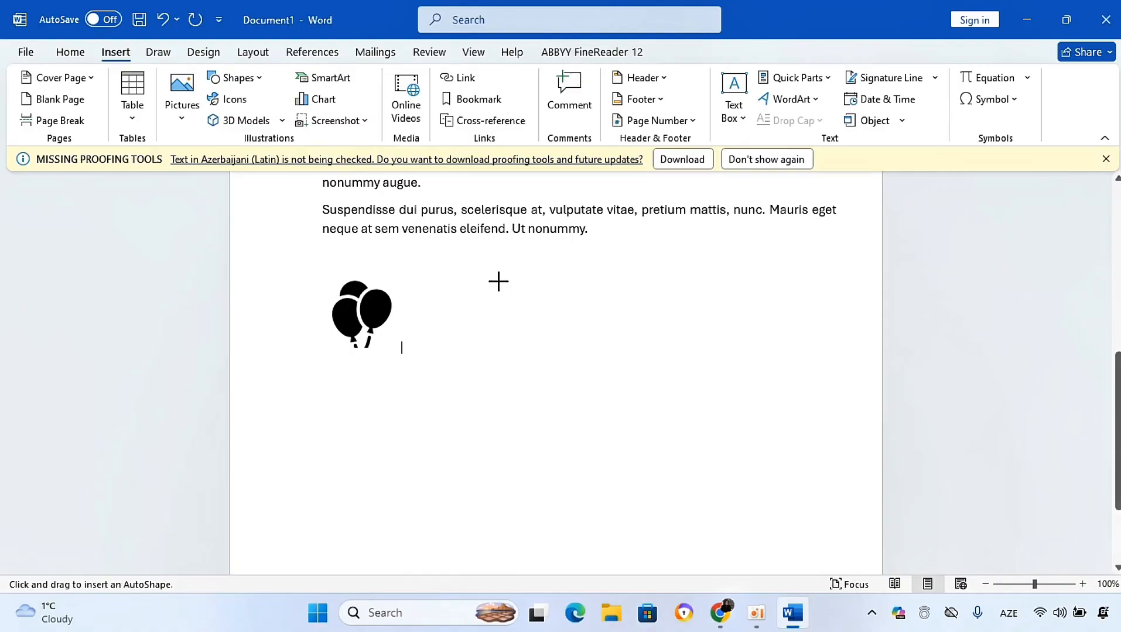
pyautogui.moveTo(498, 281); pyautogui.dragTo(662, 388)
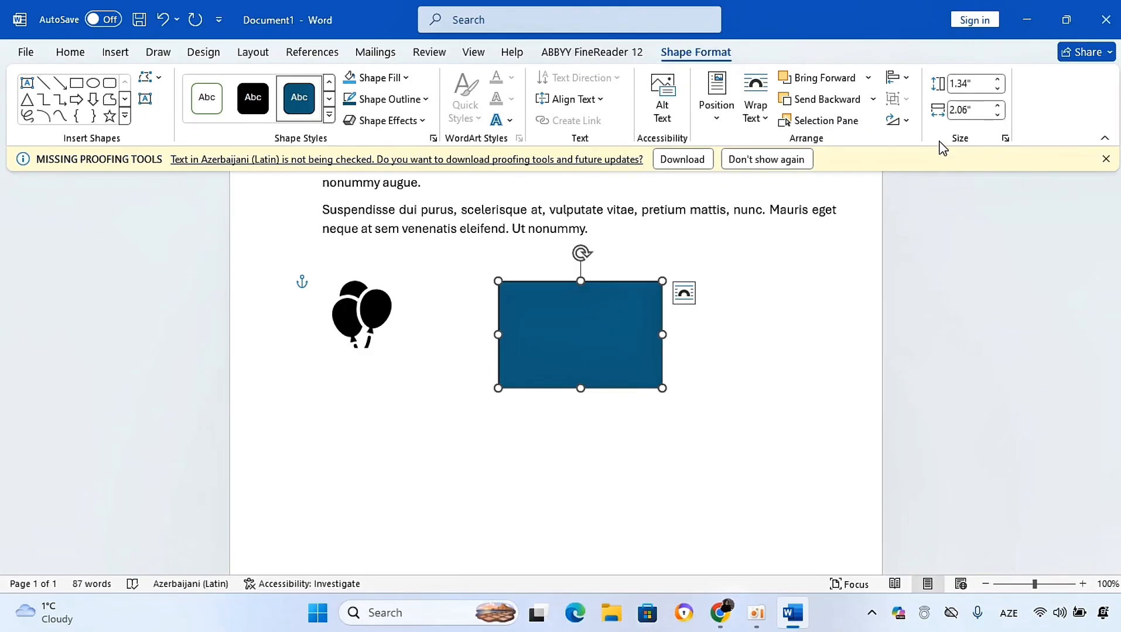
# Step: Move the rectangle next to the balloons icon
pyautogui.click(720, 117)
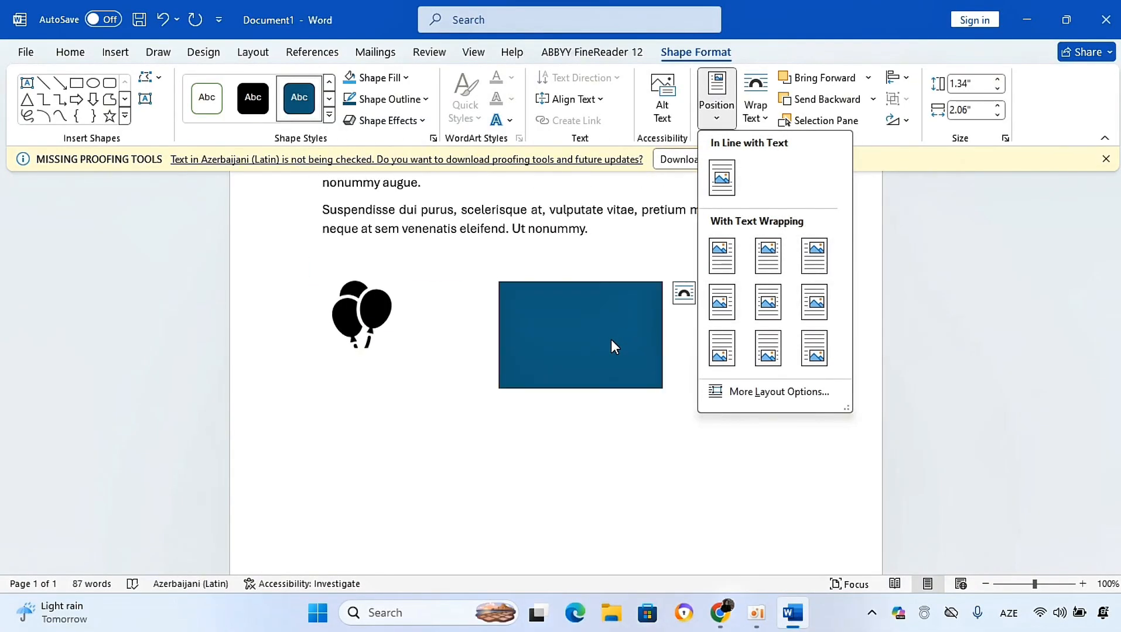
pyautogui.click(600, 274)
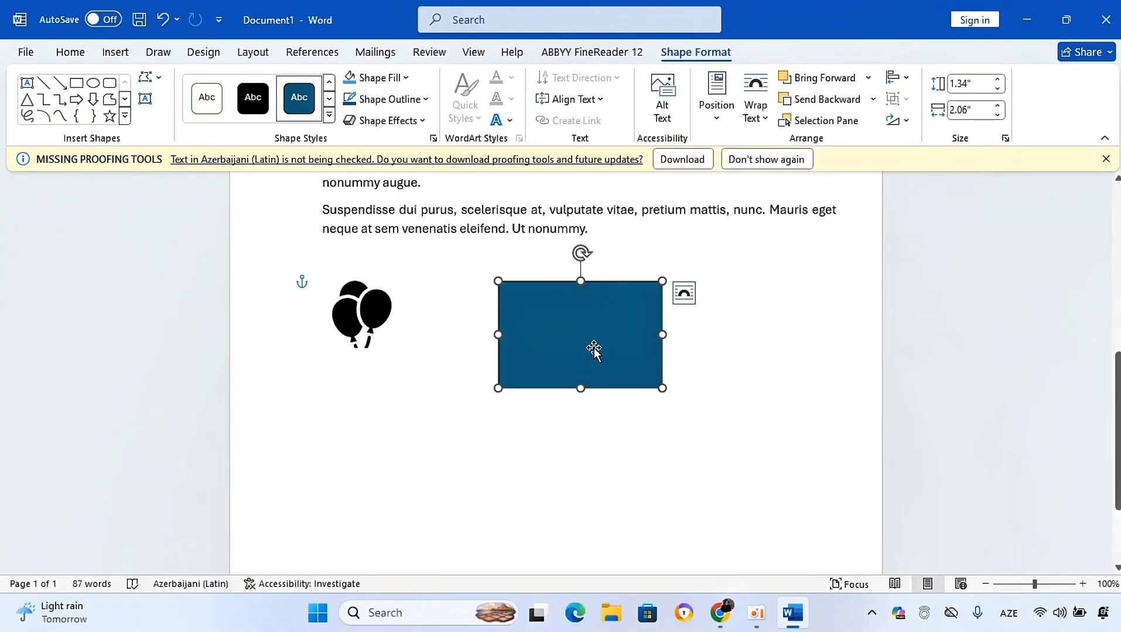
pyautogui.moveTo(603, 345); pyautogui.dragTo(508, 321)
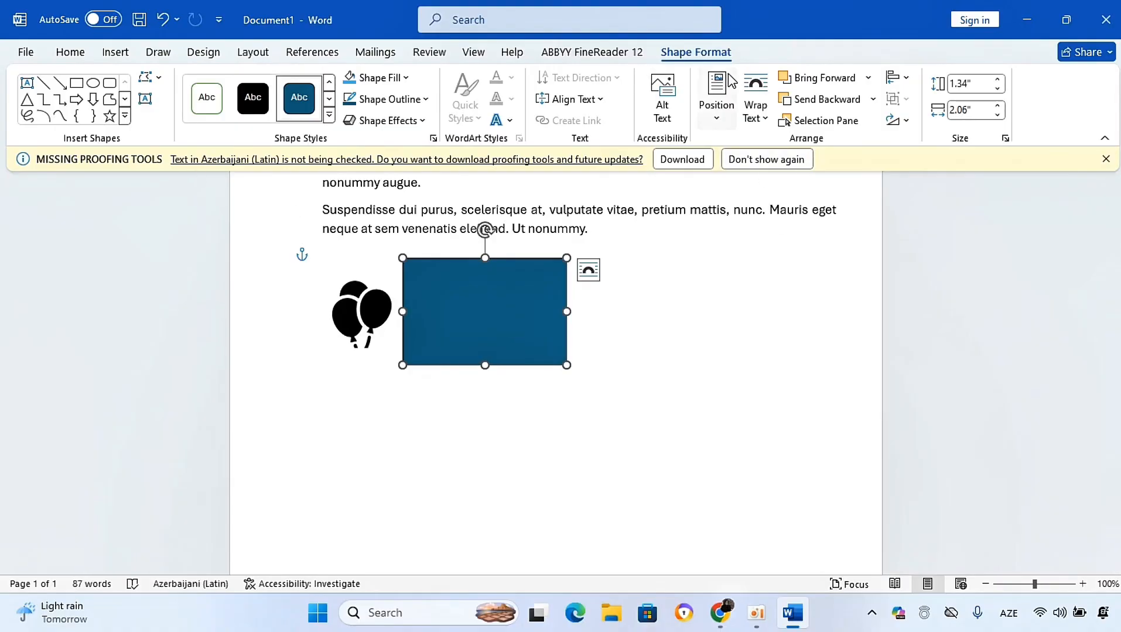
# Step: Hide and show all objects and the rectangle in the Selection pane, then close the pane
pyautogui.click(840, 125)
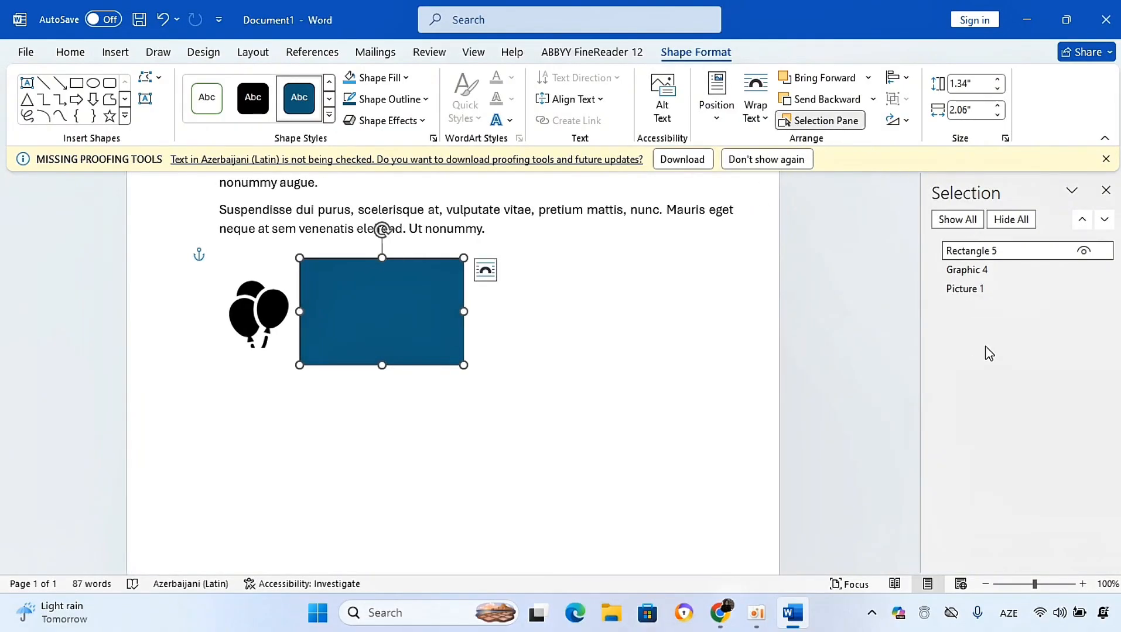
pyautogui.click(996, 225)
pyautogui.click(959, 221)
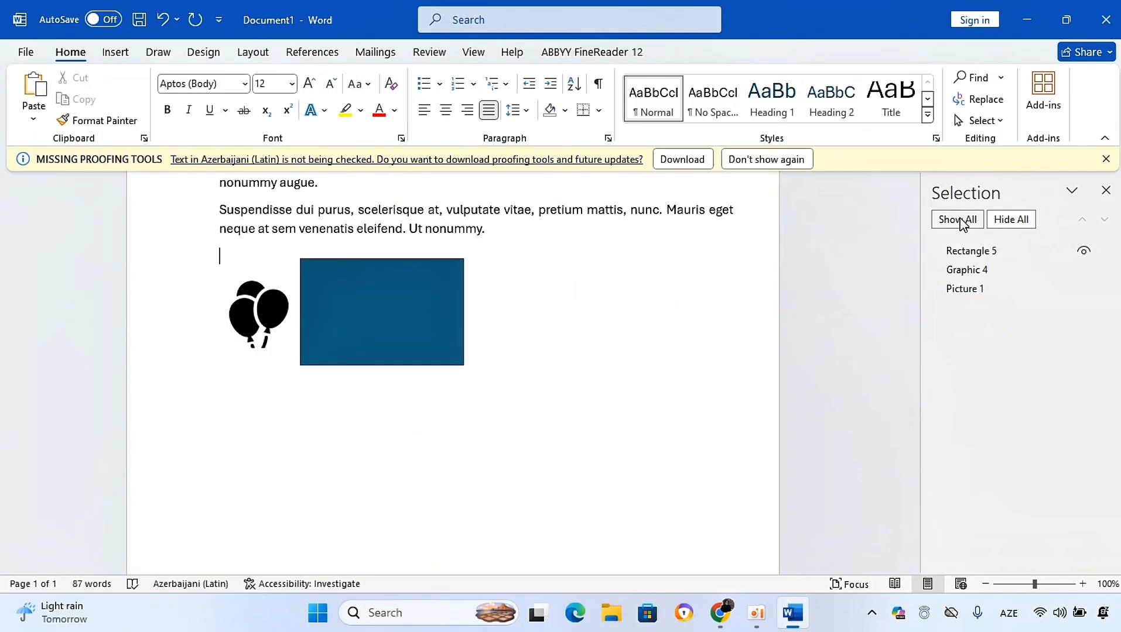
pyautogui.click(1083, 250)
pyautogui.click(1084, 250)
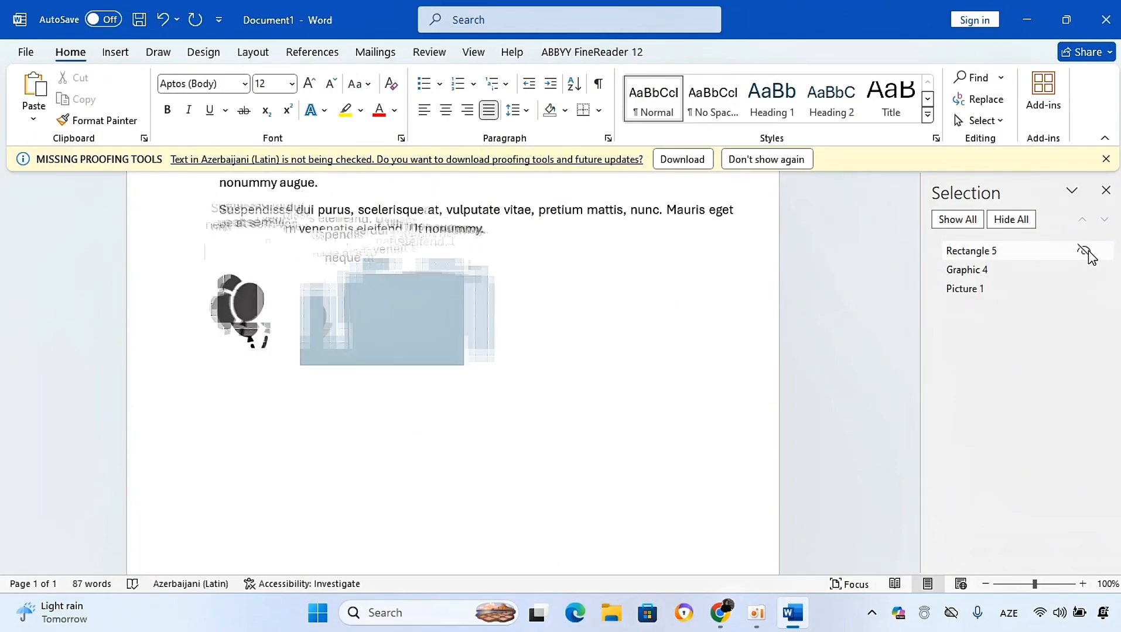
pyautogui.click(1104, 199)
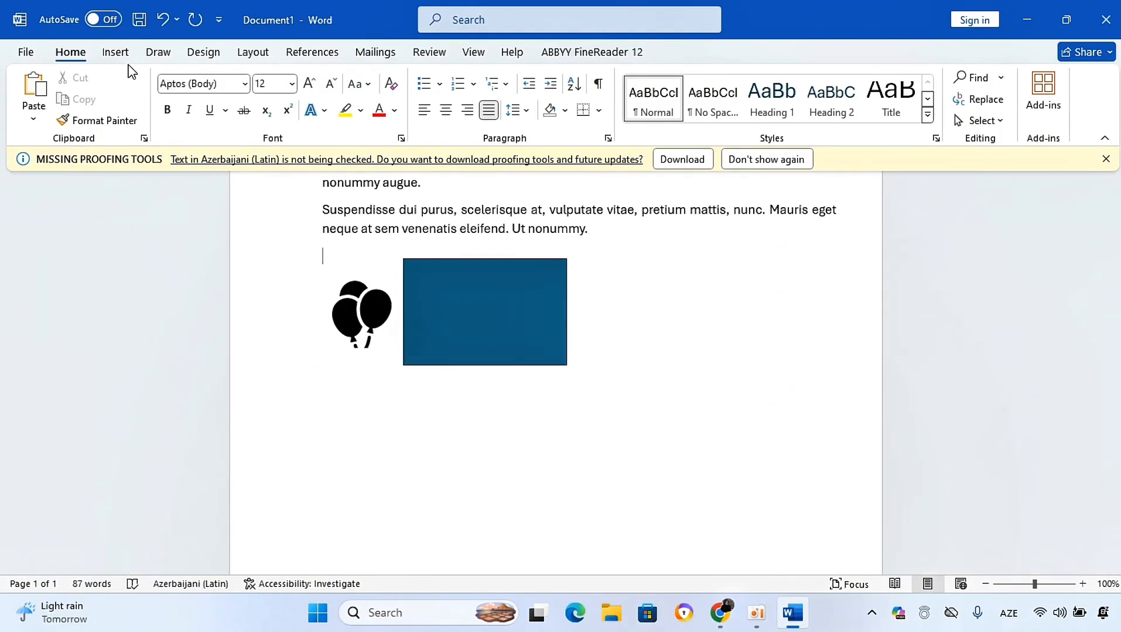
# Step: Insert the squirrel photo from the Animals category of Online Pictures
pyautogui.click(117, 52)
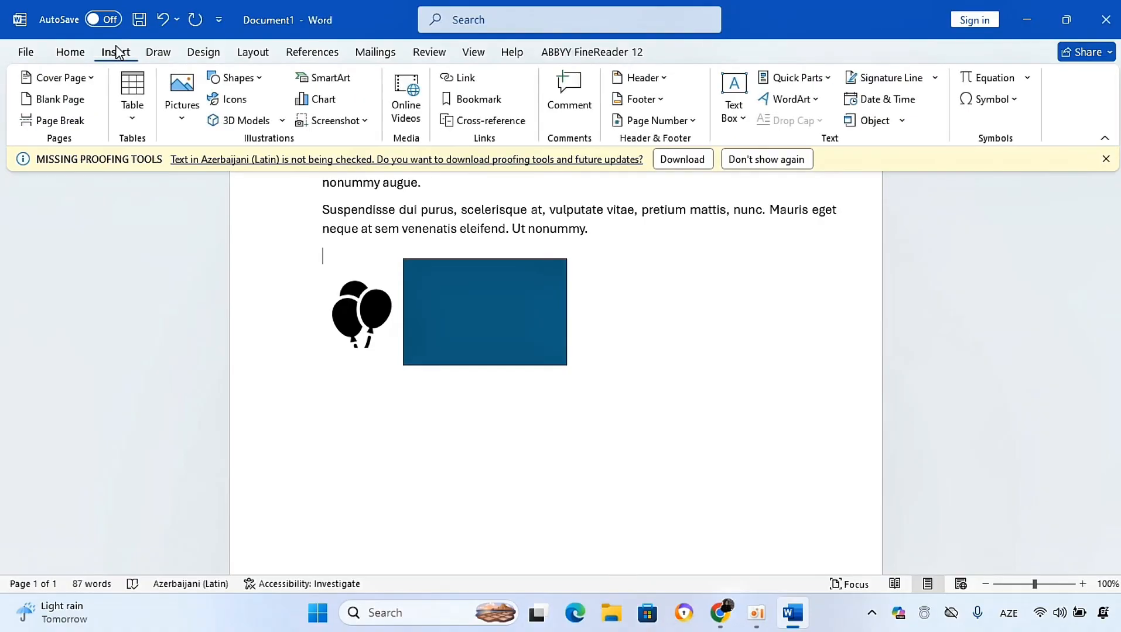
pyautogui.click(182, 114)
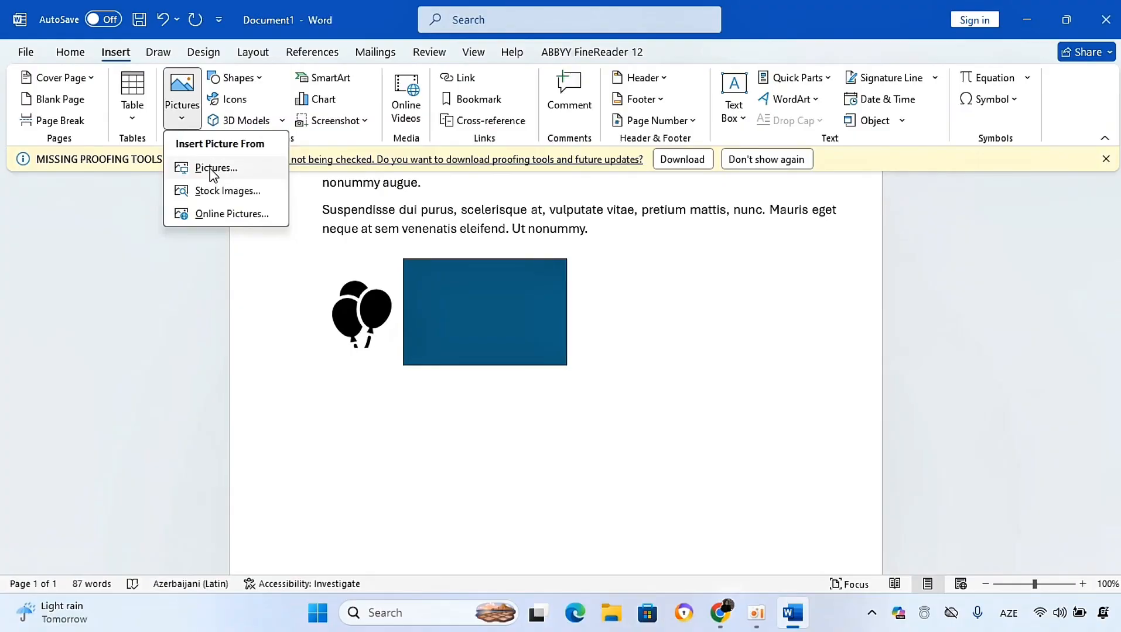
pyautogui.click(199, 214)
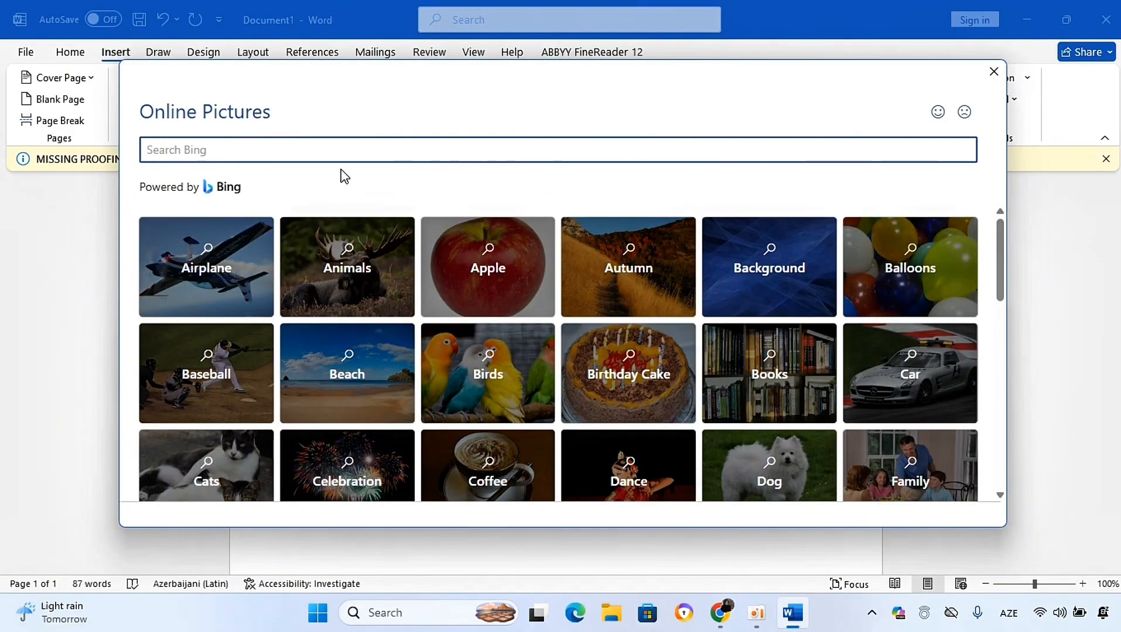
pyautogui.click(381, 290)
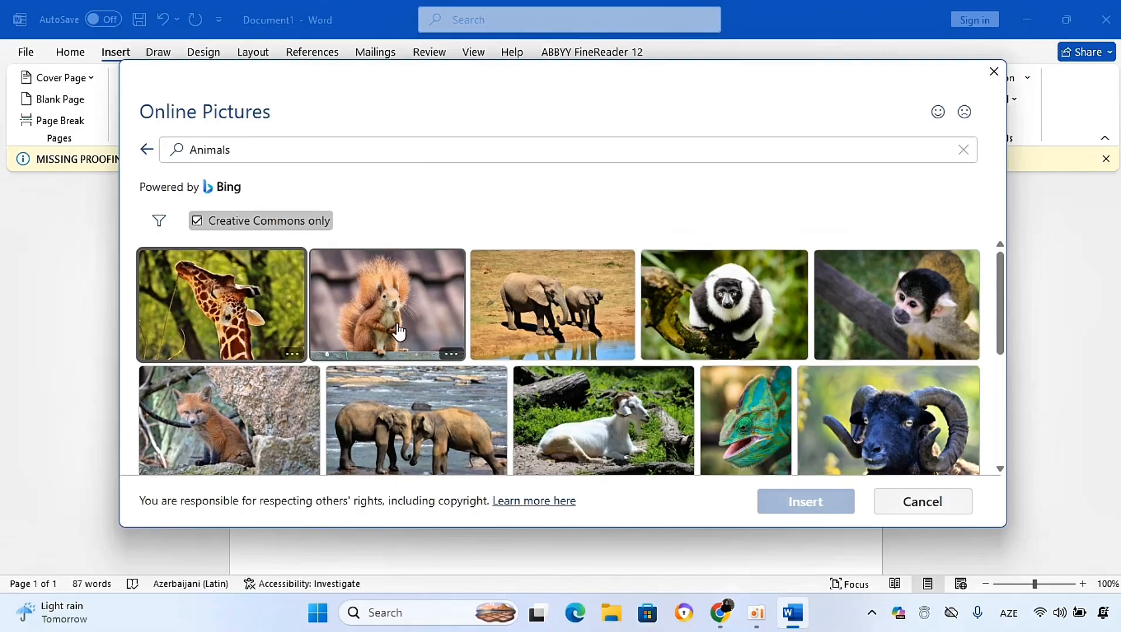
pyautogui.click(401, 331)
pyautogui.click(769, 502)
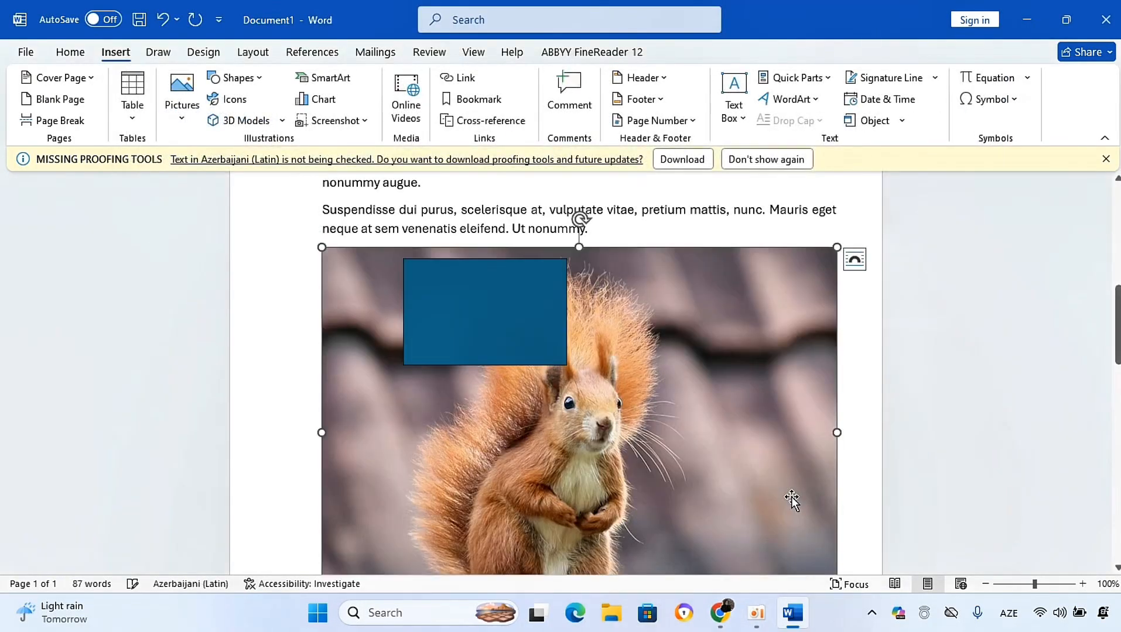
# Step: Move the rectangle up over the top of the text
pyautogui.moveTo(479, 329); pyautogui.dragTo(396, 183)
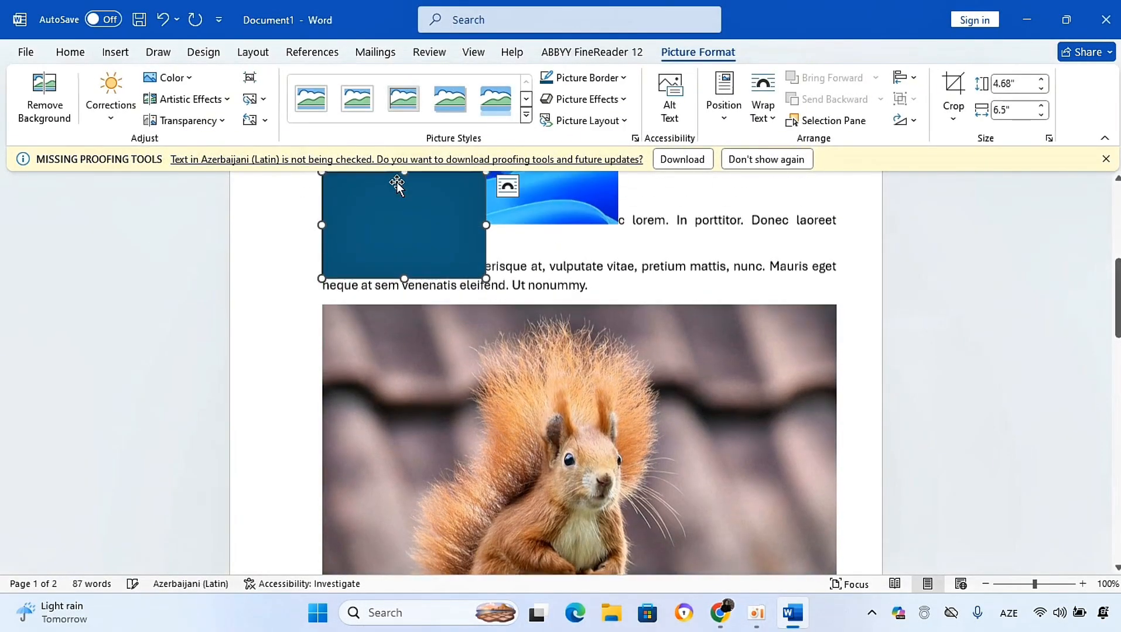
# Step: Select the squirrel photo and browse its crop and aspect ratio options
pyautogui.moveTo(1117, 325); pyautogui.dragTo(1118, 350)
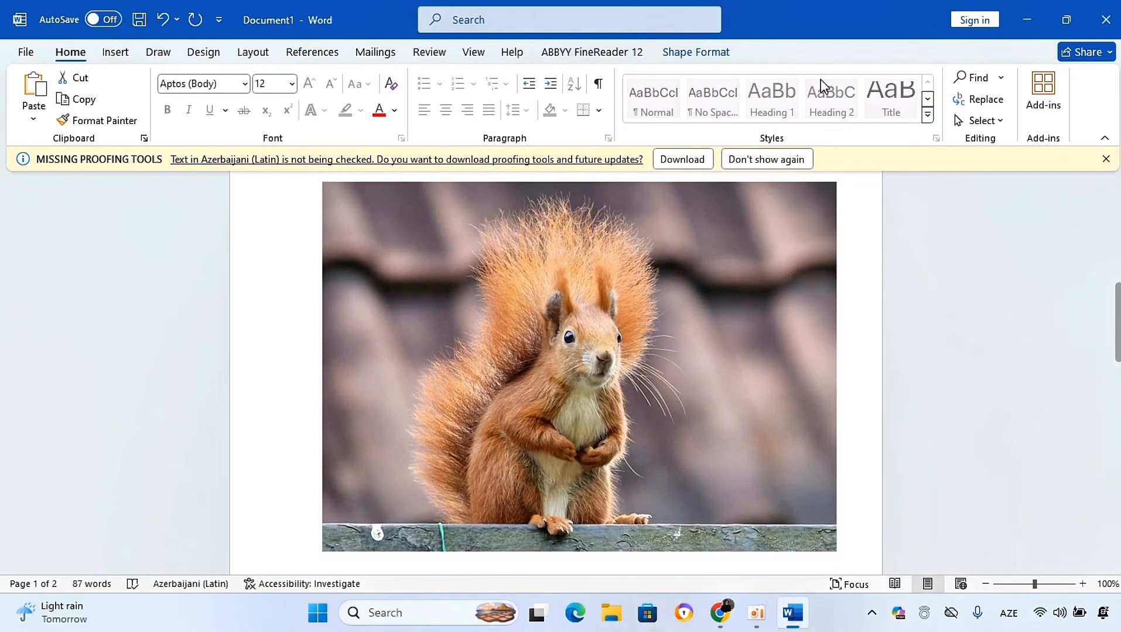
pyautogui.click(697, 52)
pyautogui.click(598, 312)
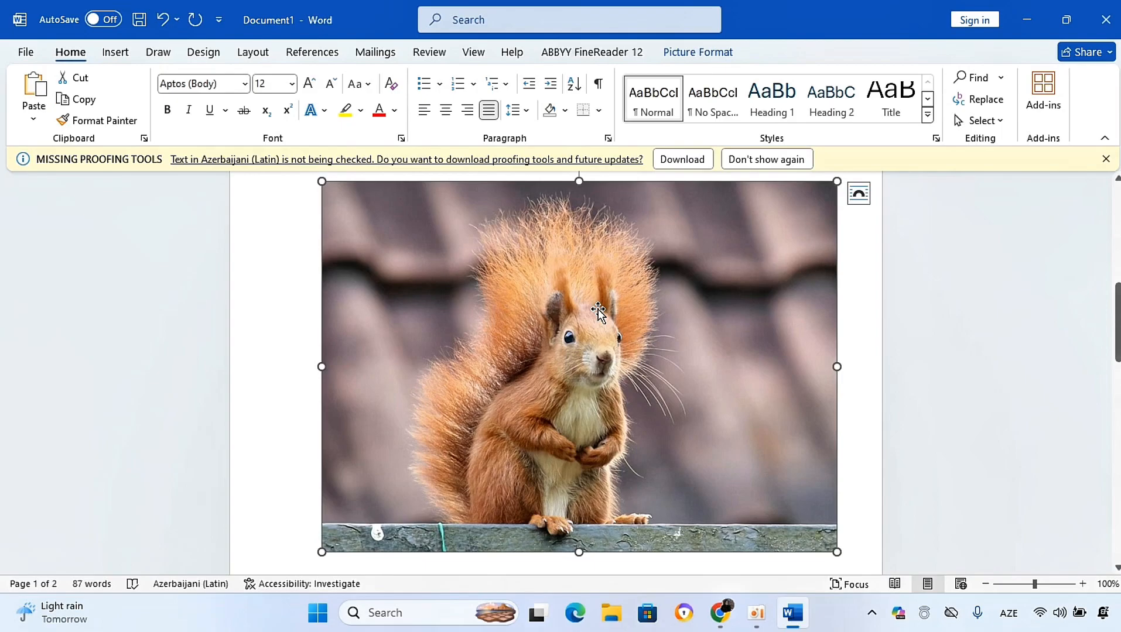
pyautogui.click(691, 62)
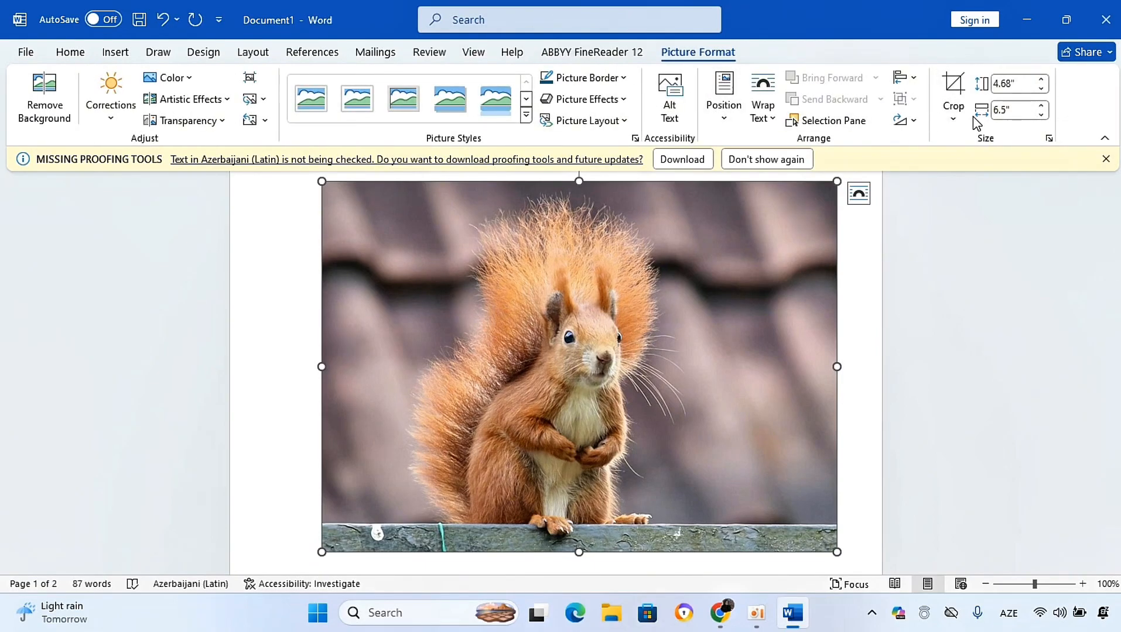
pyautogui.click(952, 120)
pyautogui.moveTo(965, 198)
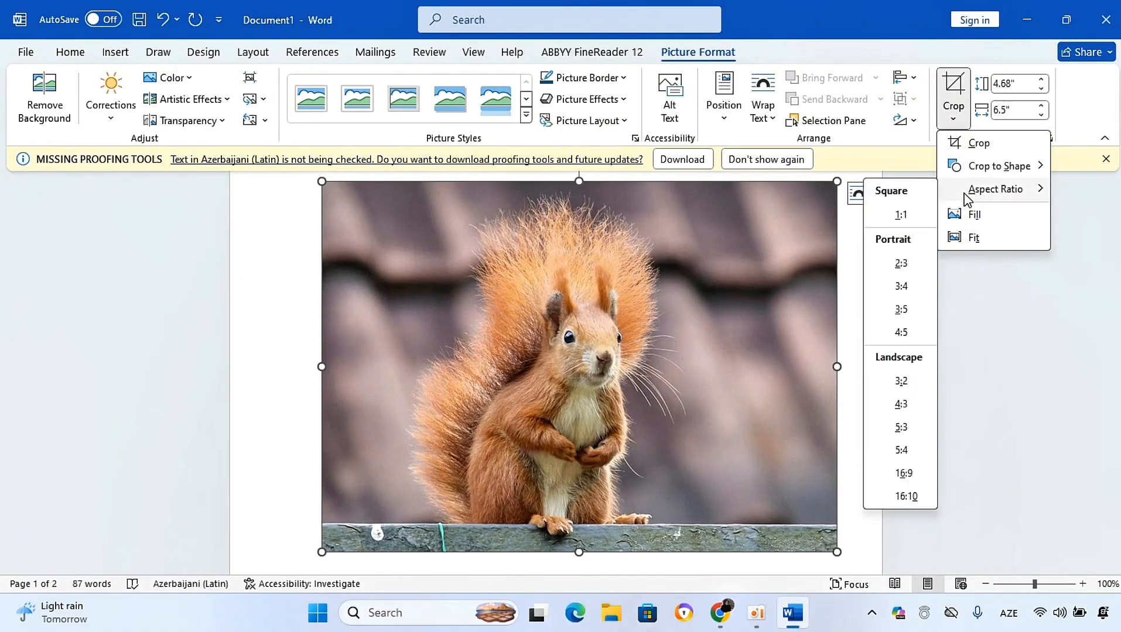
pyautogui.click(1015, 380)
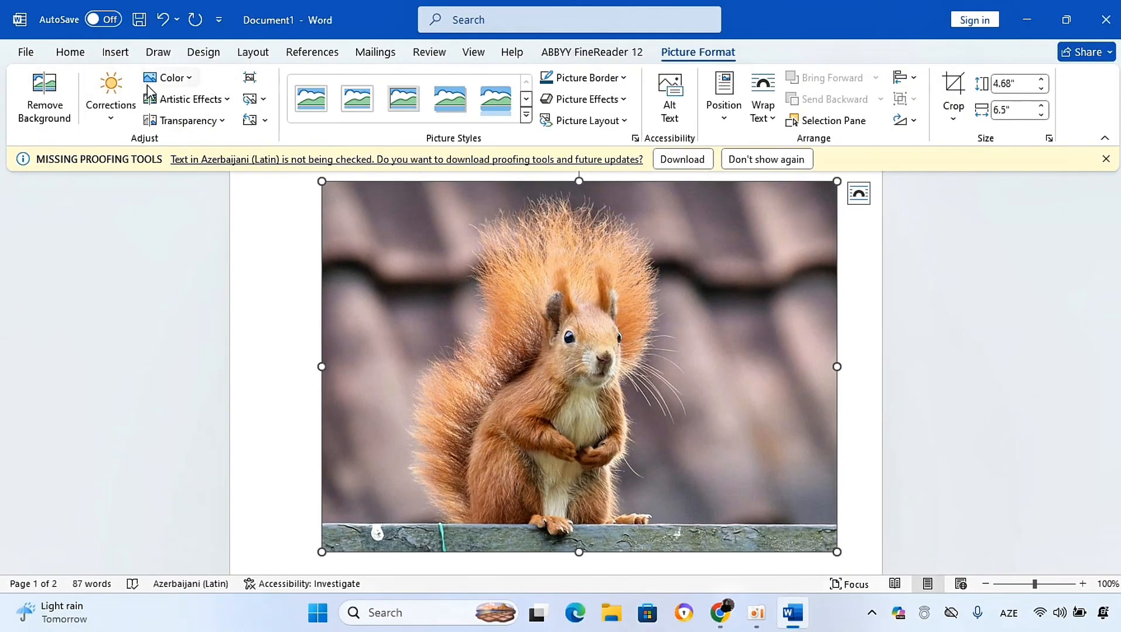
# Step: Apply Remove Background to the squirrel photo and undo it
pyautogui.click(65, 113)
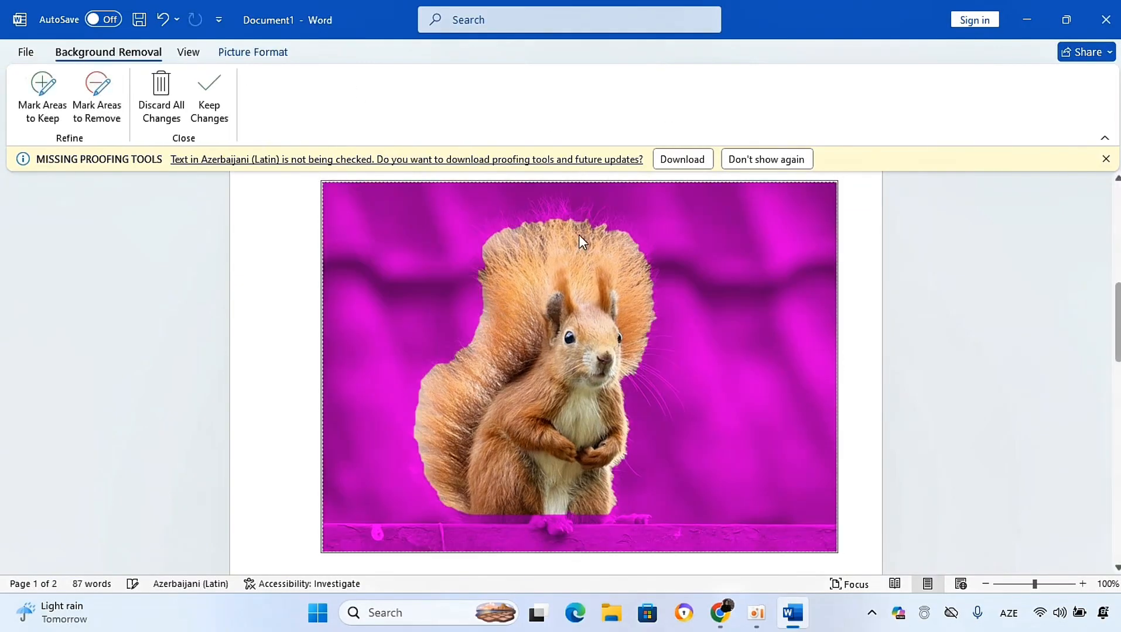
pyautogui.click(278, 335)
pyautogui.hotkey('ctrl', 'z')
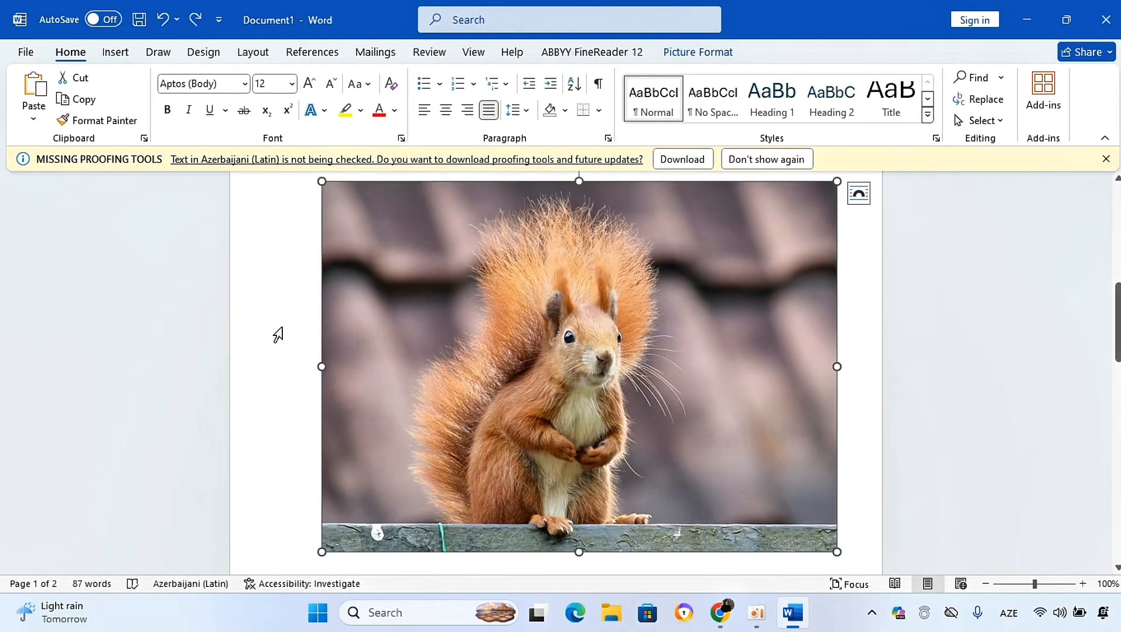
pyautogui.click(278, 335)
# Step: Start a new paragraph below the balloons icon on page 2
pyautogui.click(114, 52)
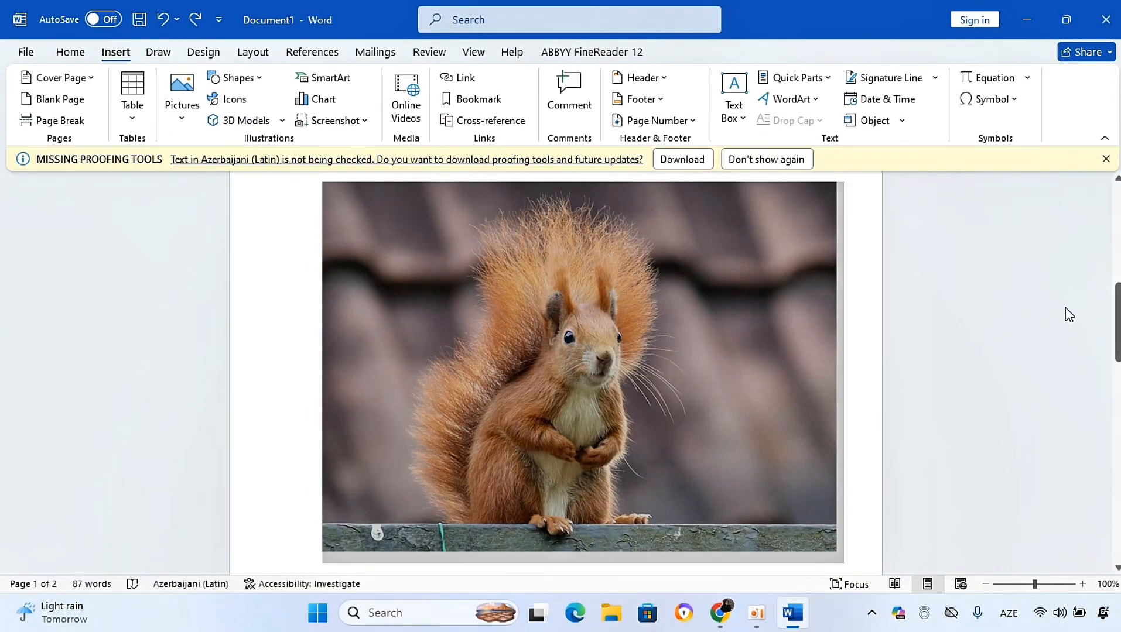
pyautogui.moveTo(1118, 337); pyautogui.dragTo(1118, 441)
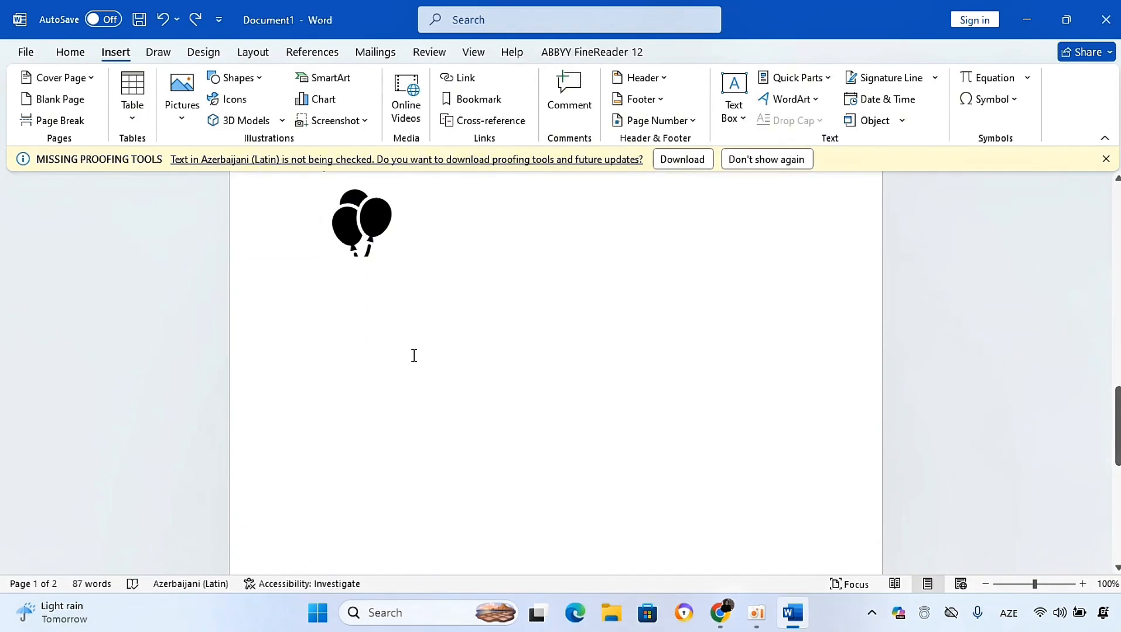
pyautogui.click(372, 333)
pyautogui.press('Return')
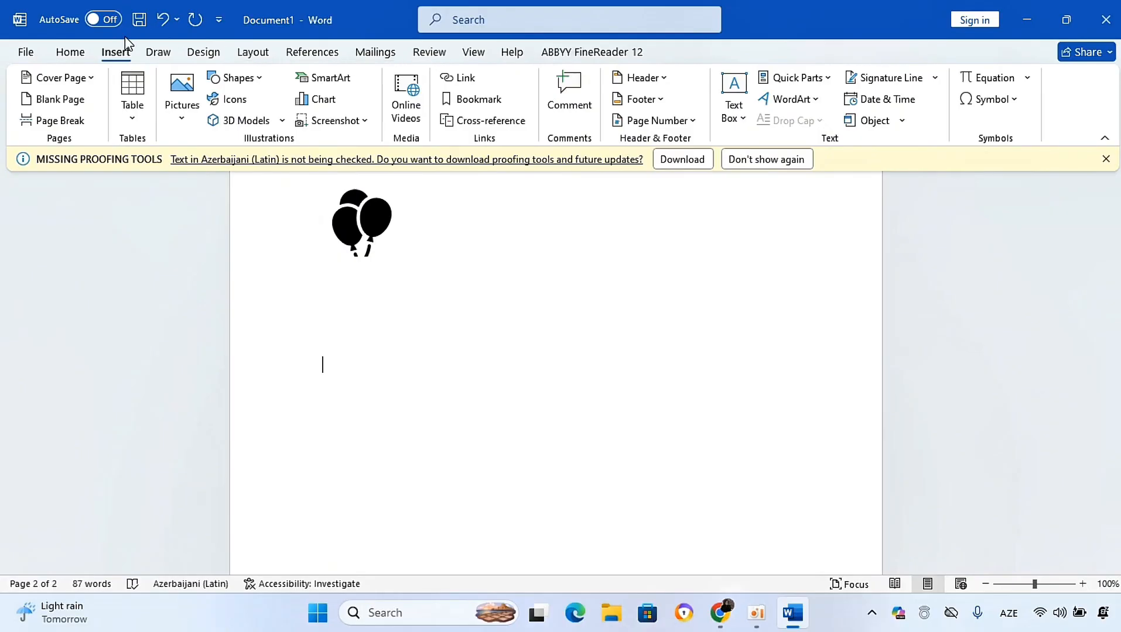
# Step: Handwrite a mu symbol with Ink to Math, review its correction alternatives, and close the dialog without inserting
pyautogui.click(158, 52)
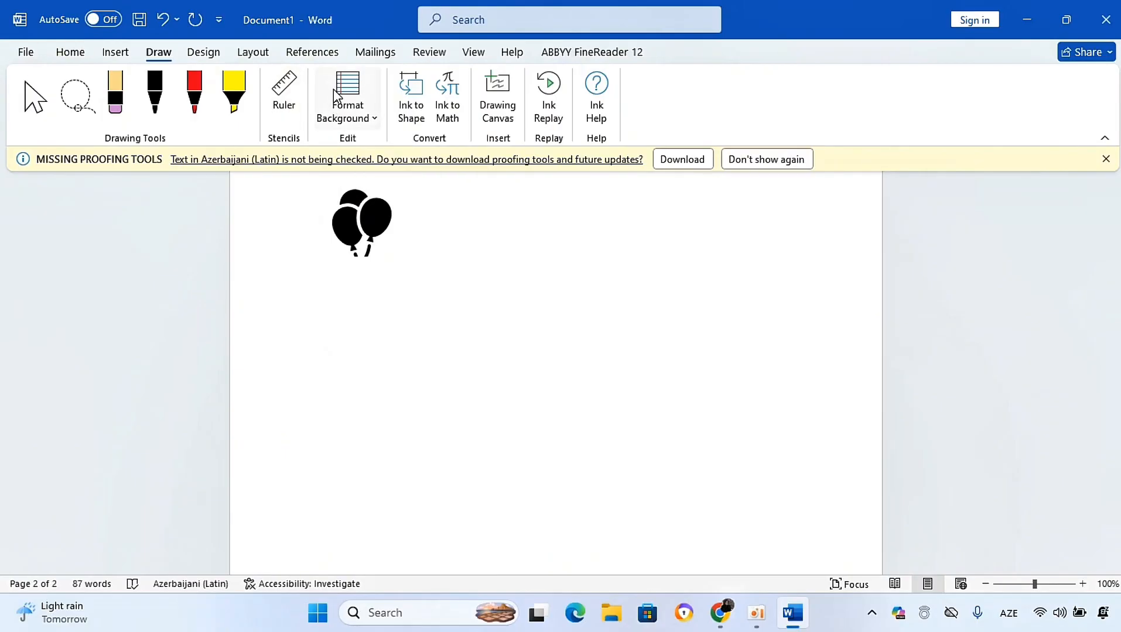
pyautogui.click(448, 97)
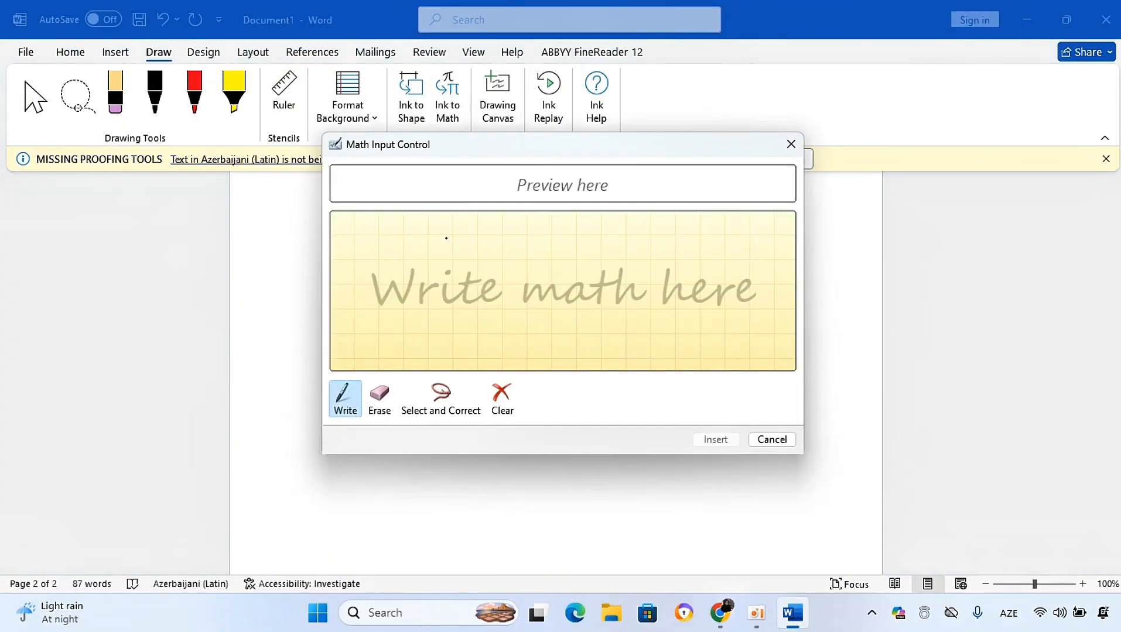
pyautogui.moveTo(451, 245)
pyautogui.mouseDown()
pyautogui.moveTo(424, 306)
pyautogui.moveTo(482, 245)
pyautogui.mouseUp()
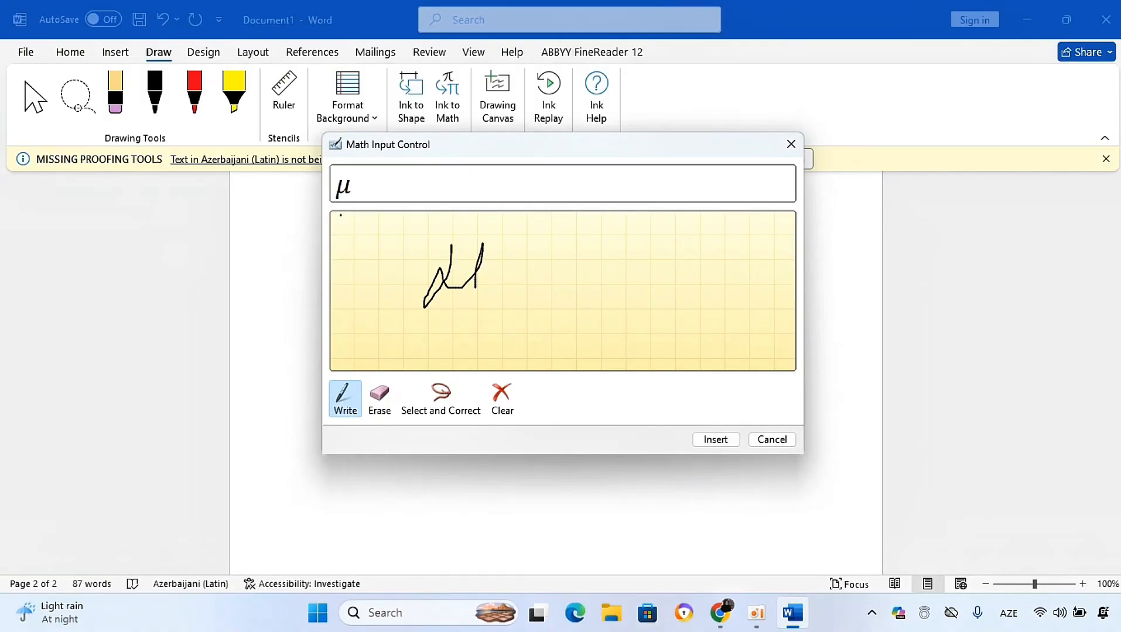
pyautogui.click(452, 397)
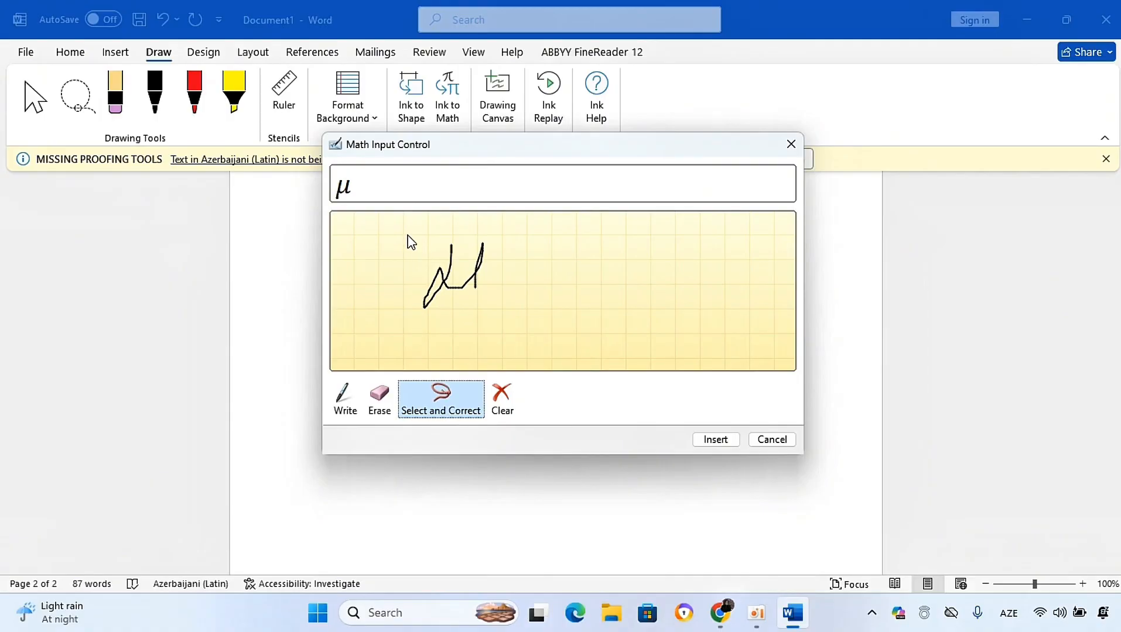
pyautogui.moveTo(411, 242)
pyautogui.mouseDown()
pyautogui.moveTo(390, 327)
pyautogui.moveTo(373, 323)
pyautogui.mouseUp()
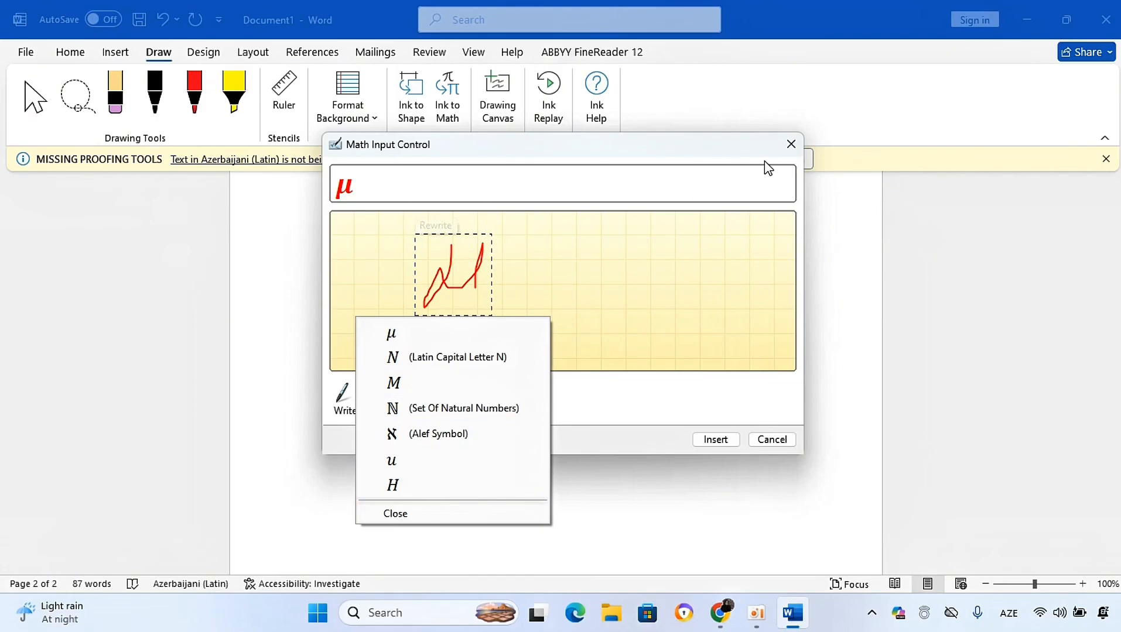
pyautogui.click(791, 145)
pyautogui.click(791, 145)
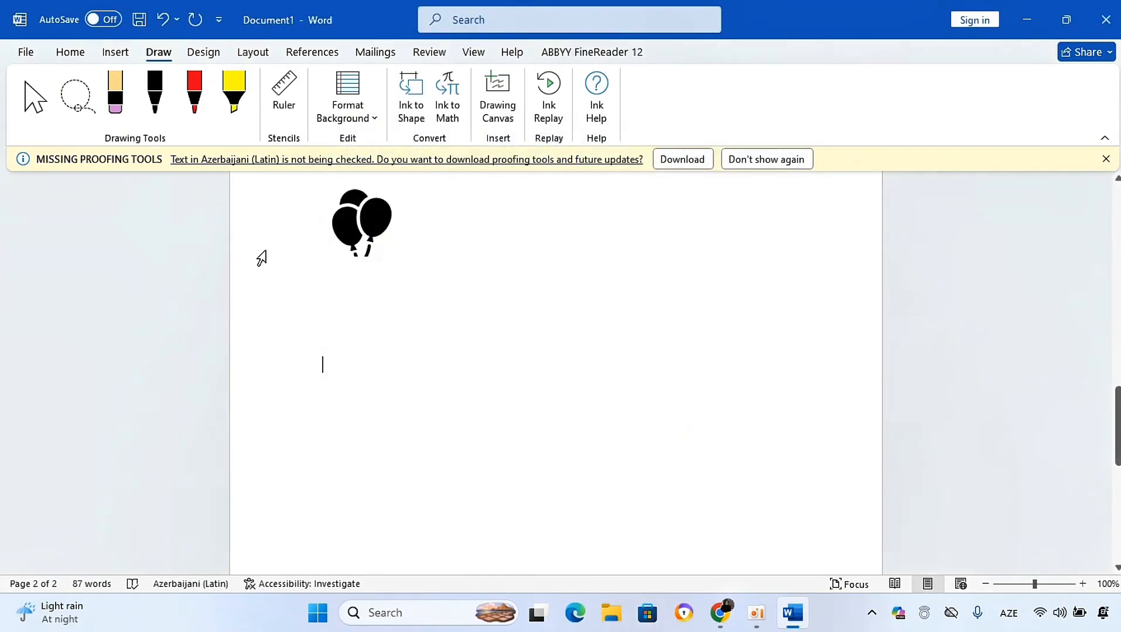
# Step: Apply the Ion theme to the document
pyautogui.click(221, 54)
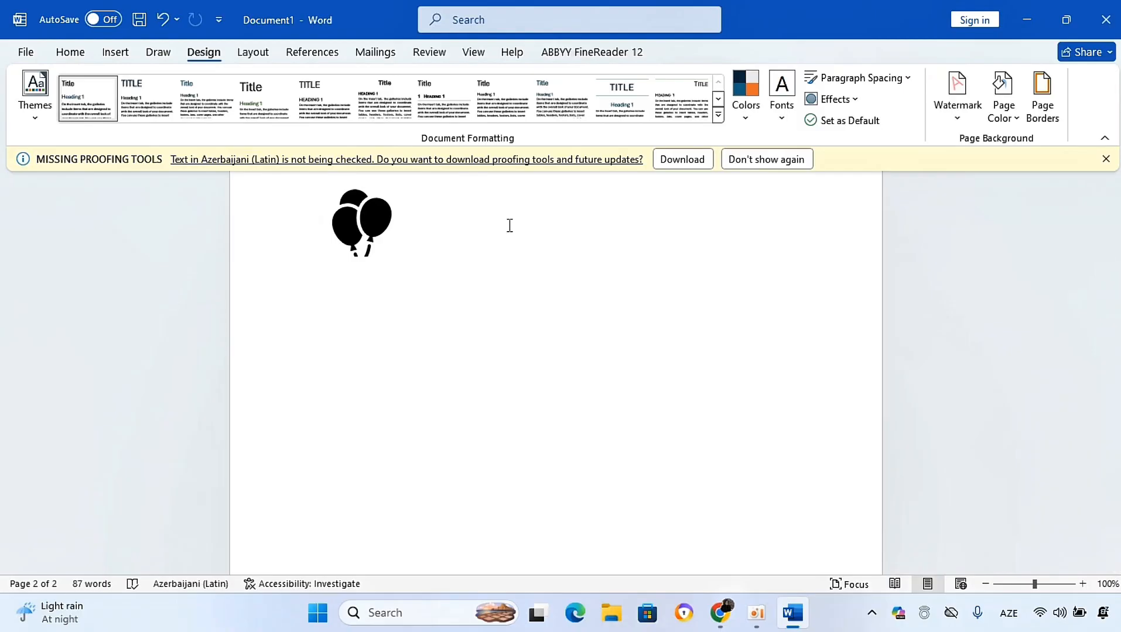
pyautogui.click(26, 116)
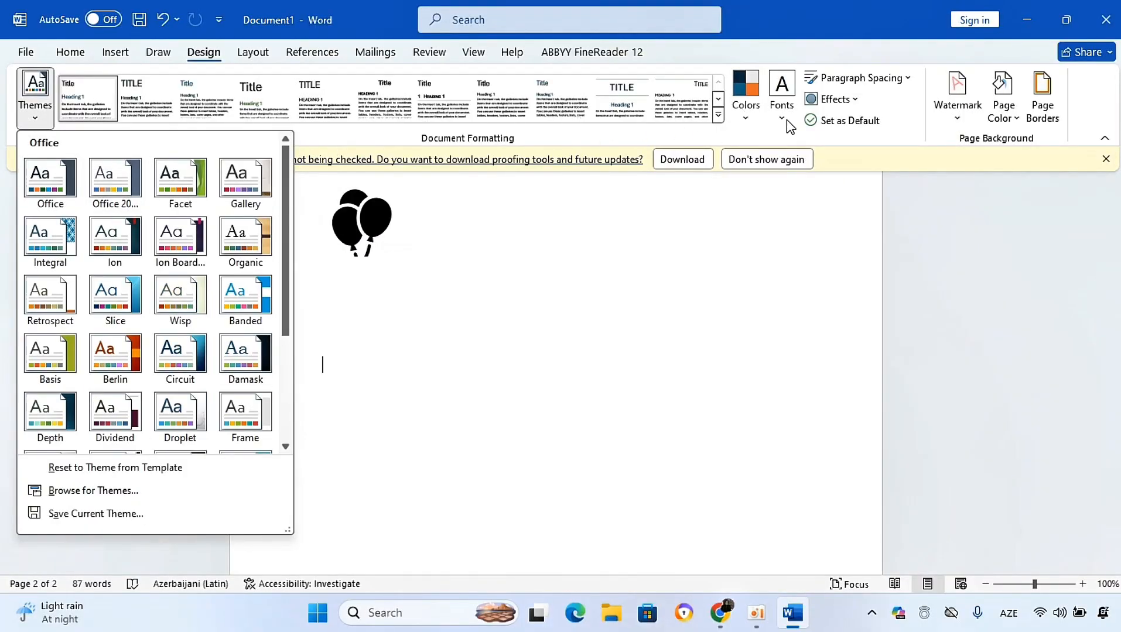
pyautogui.click(120, 238)
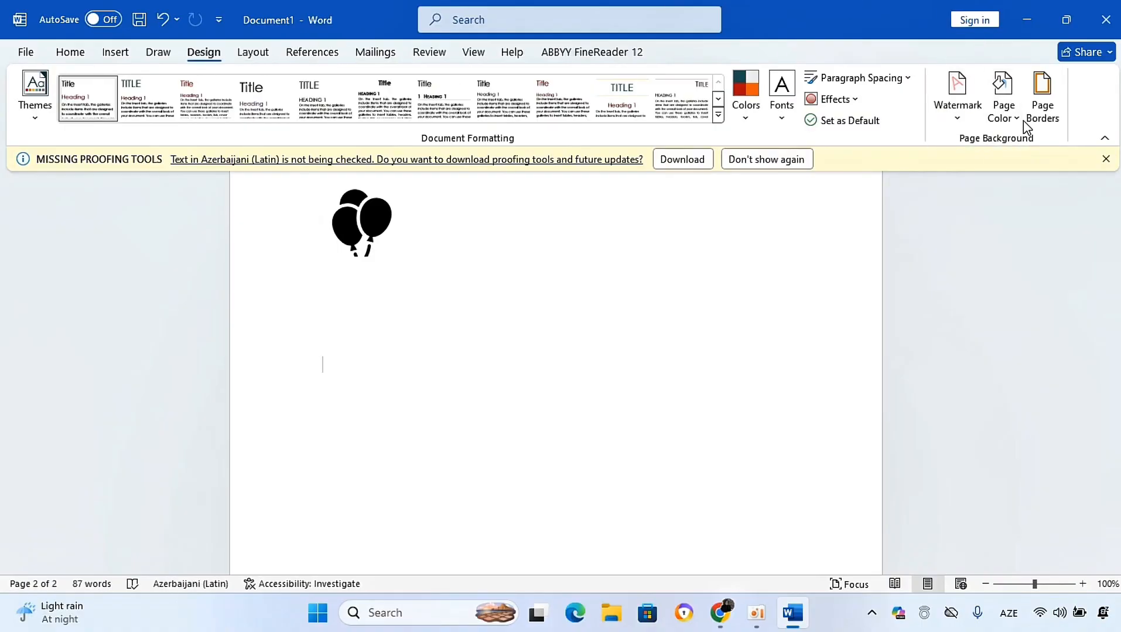
# Step: Apply the DO NOT COPY 1 watermark to the document and then remove the watermark
pyautogui.click(957, 99)
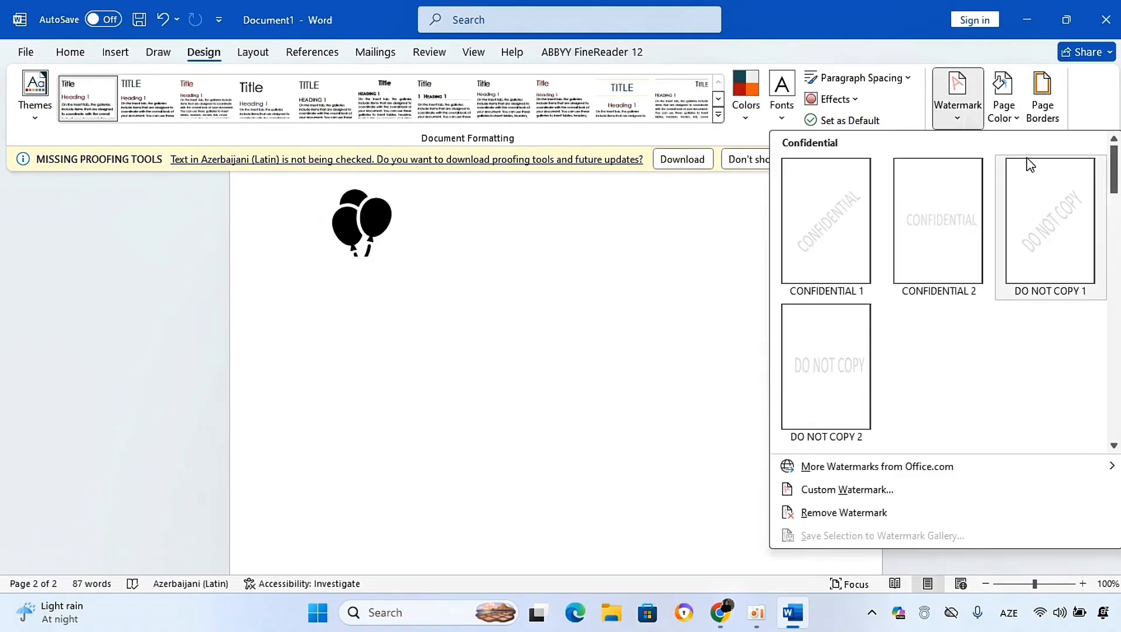
pyautogui.click(725, 239)
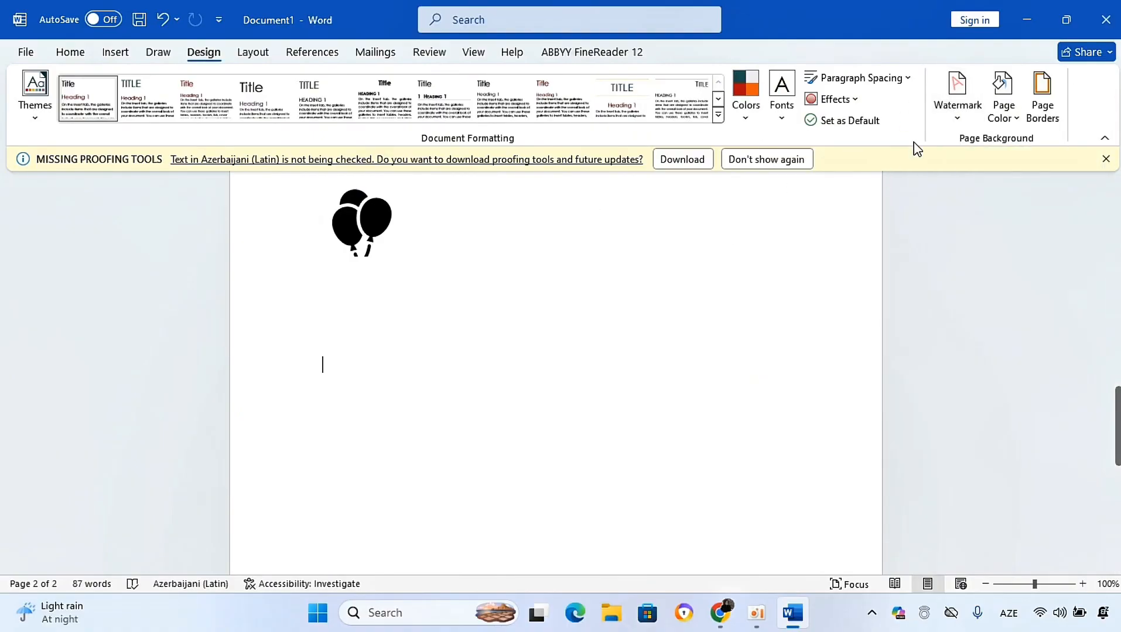
pyautogui.click(944, 117)
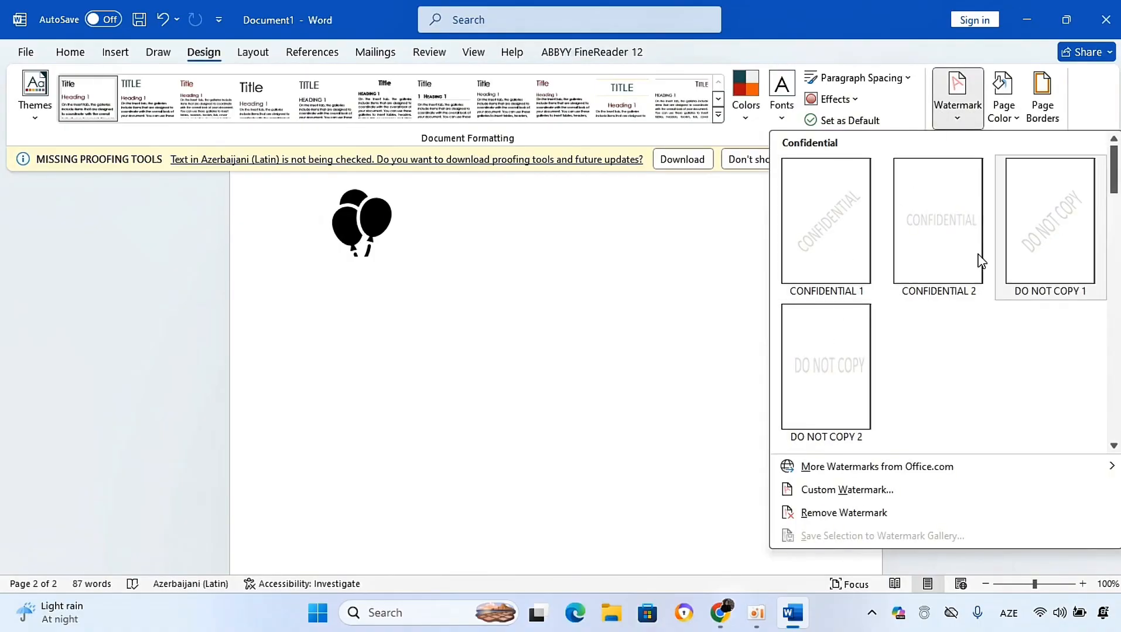
pyautogui.click(1022, 257)
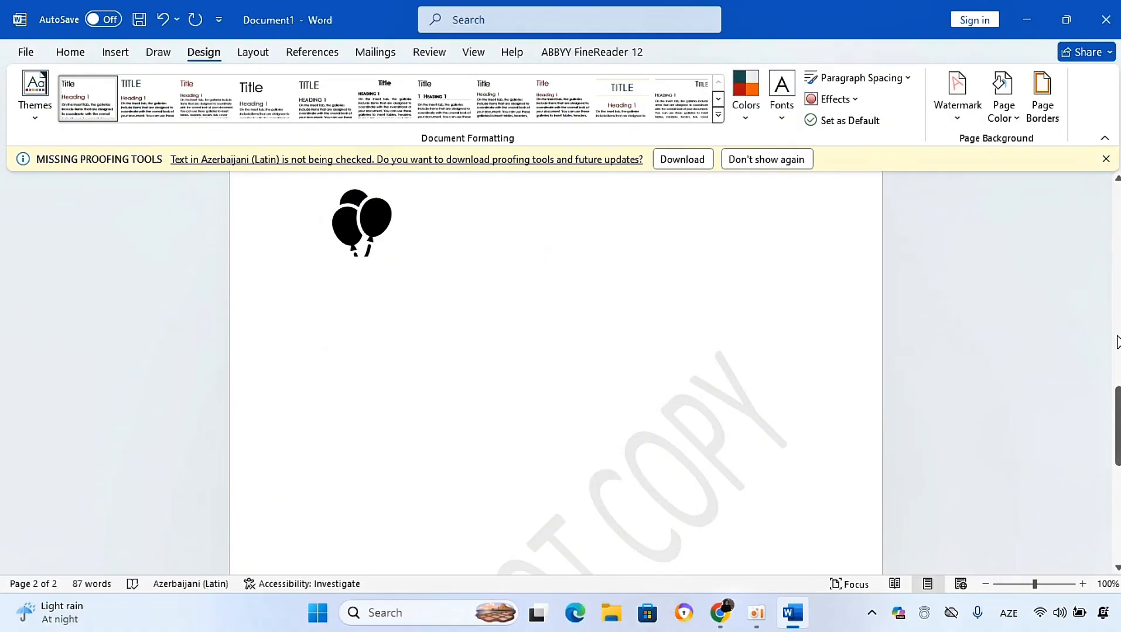
pyautogui.moveTo(1117, 410); pyautogui.dragTo(1116, 469)
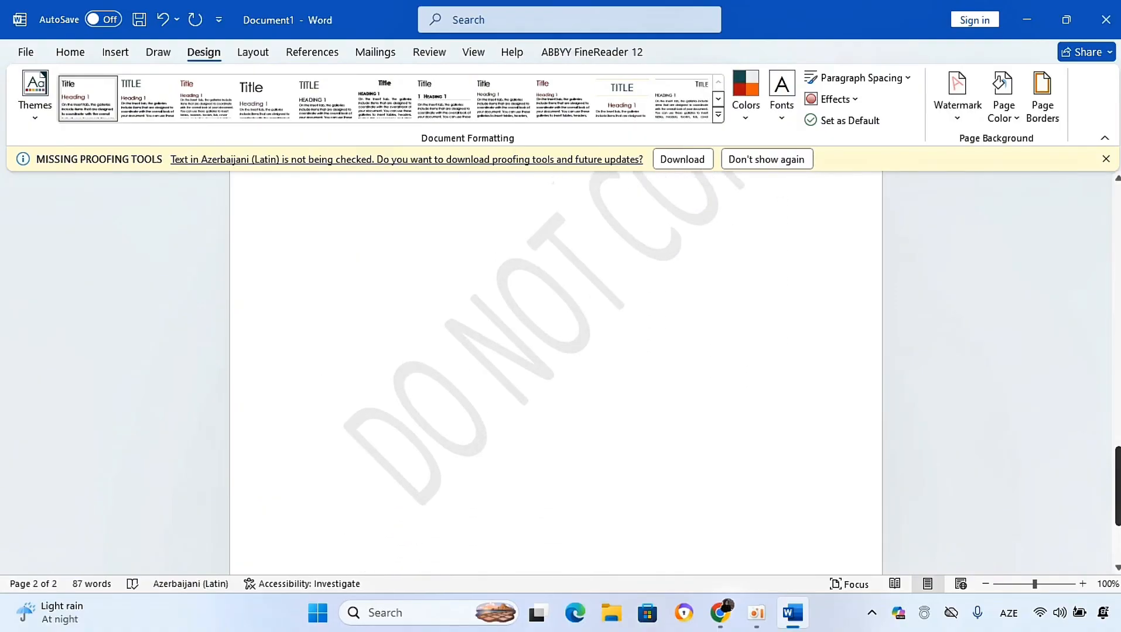
pyautogui.click(949, 123)
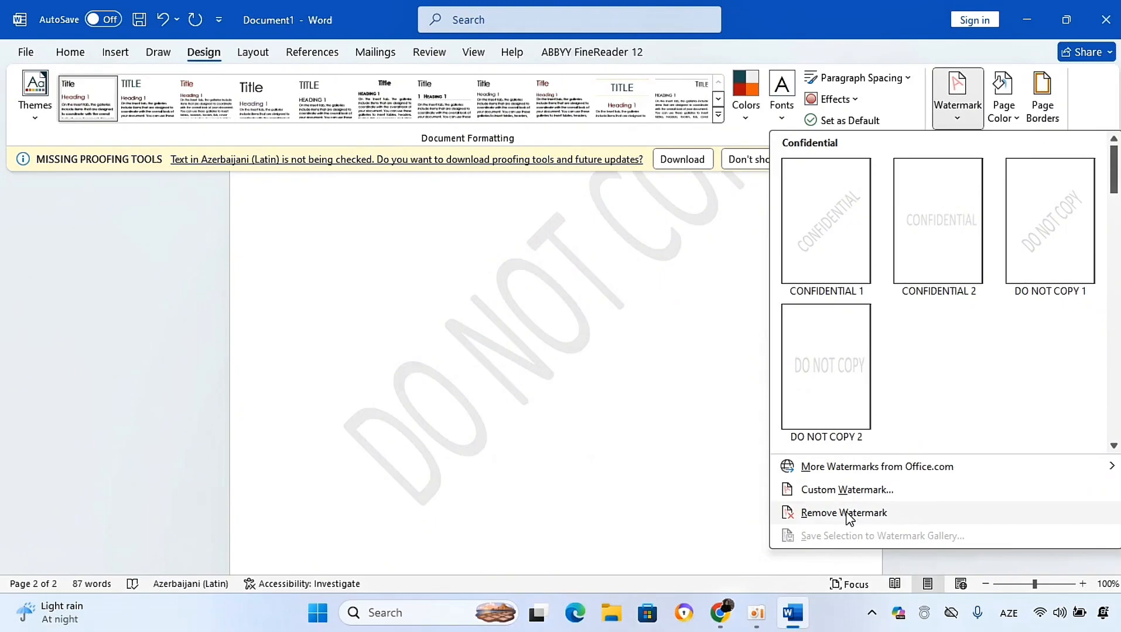
pyautogui.click(822, 514)
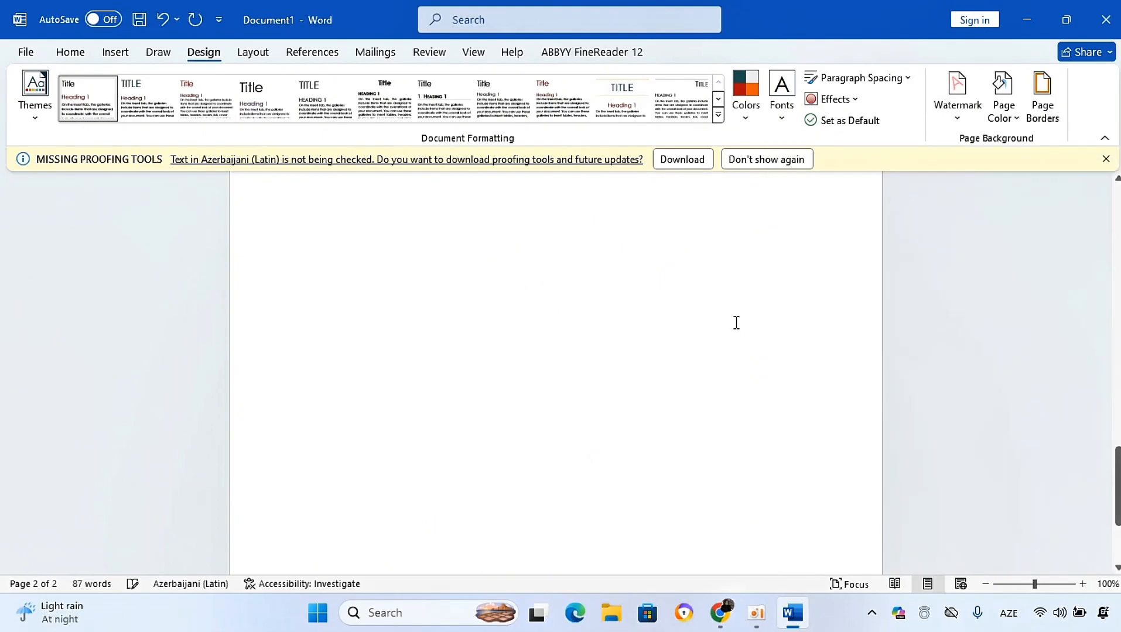
# Step: Explore the page color Fill Effects picture option and close it without applying anything
pyautogui.click(1005, 111)
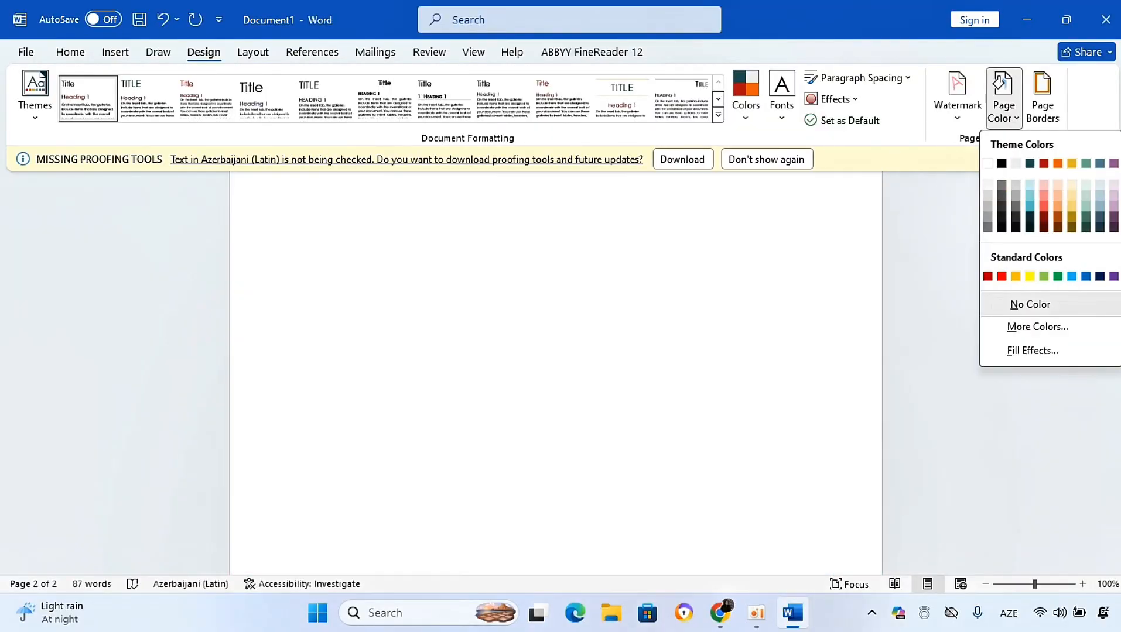
pyautogui.click(1032, 350)
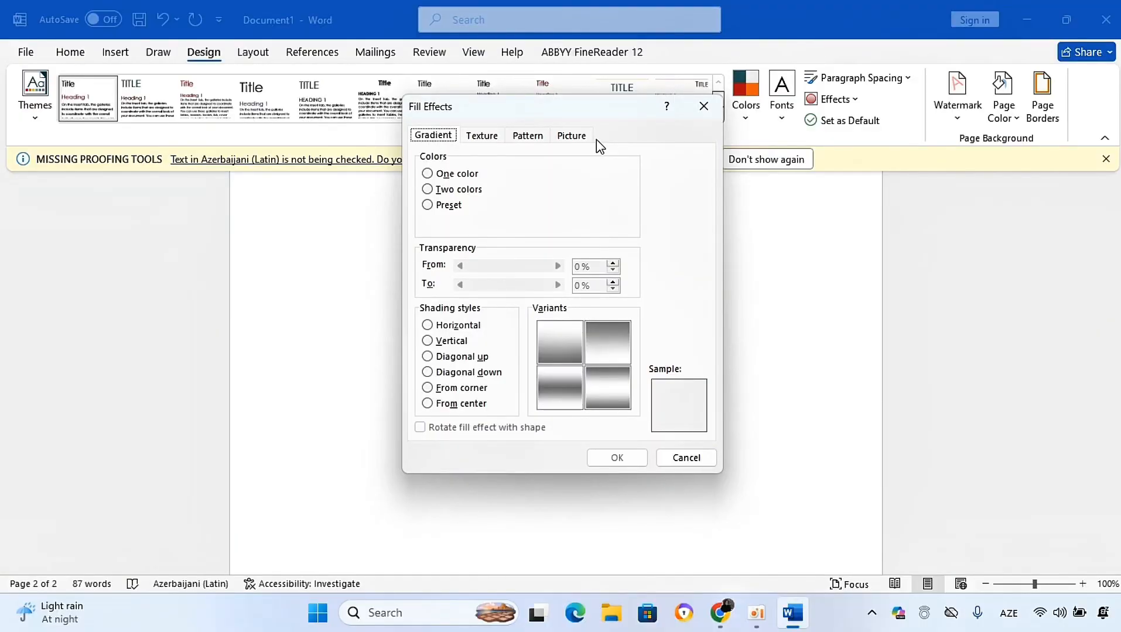
pyautogui.click(577, 141)
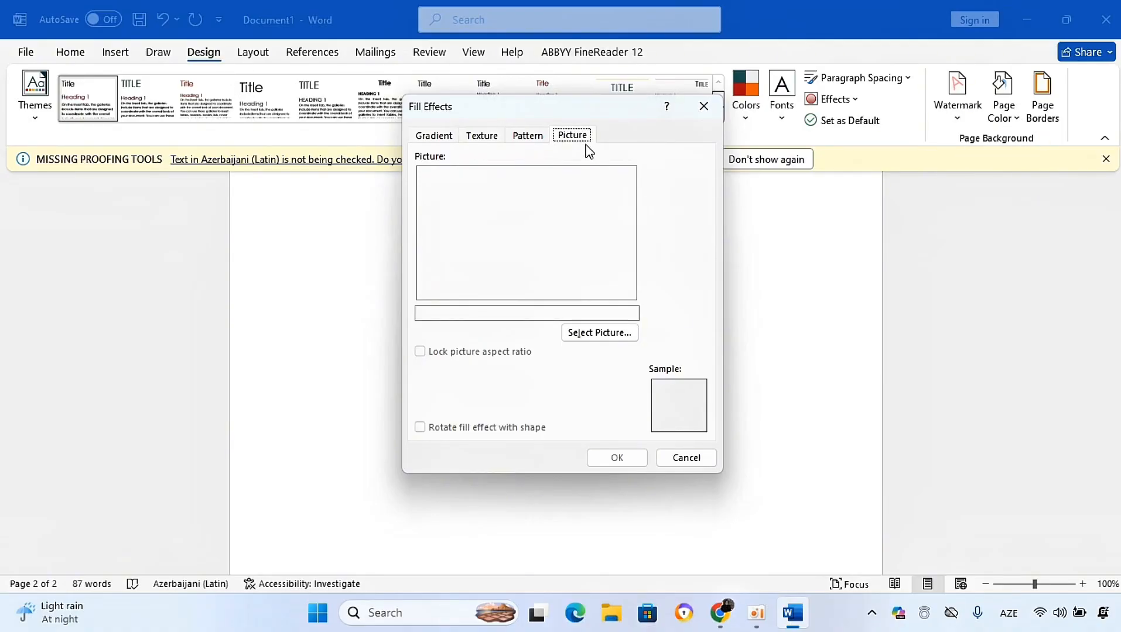
pyautogui.click(603, 331)
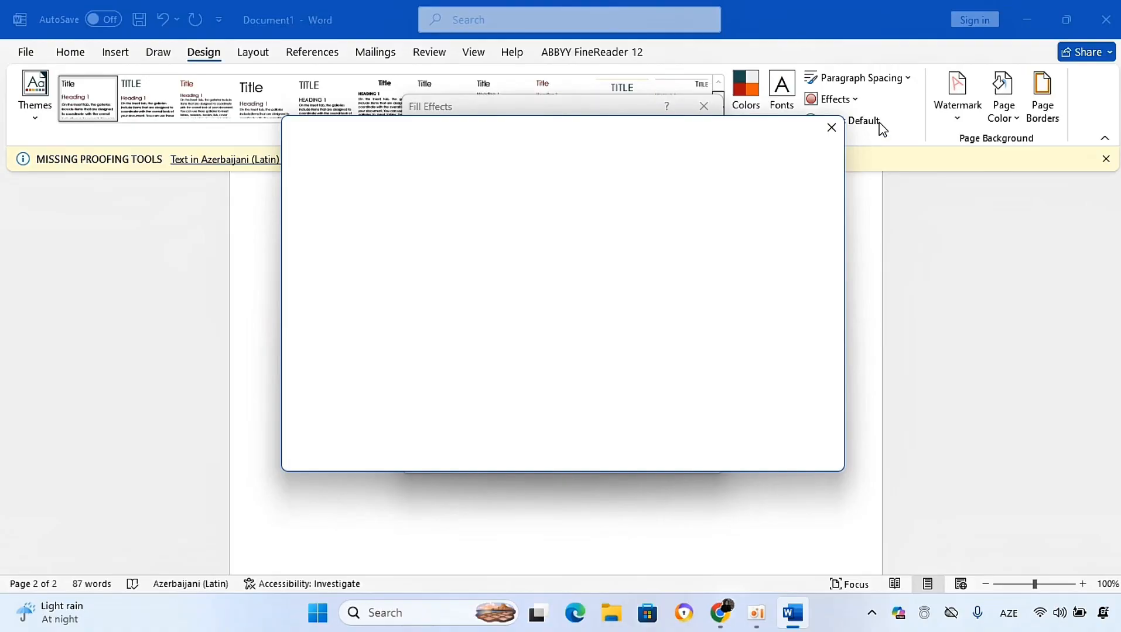
pyautogui.click(830, 130)
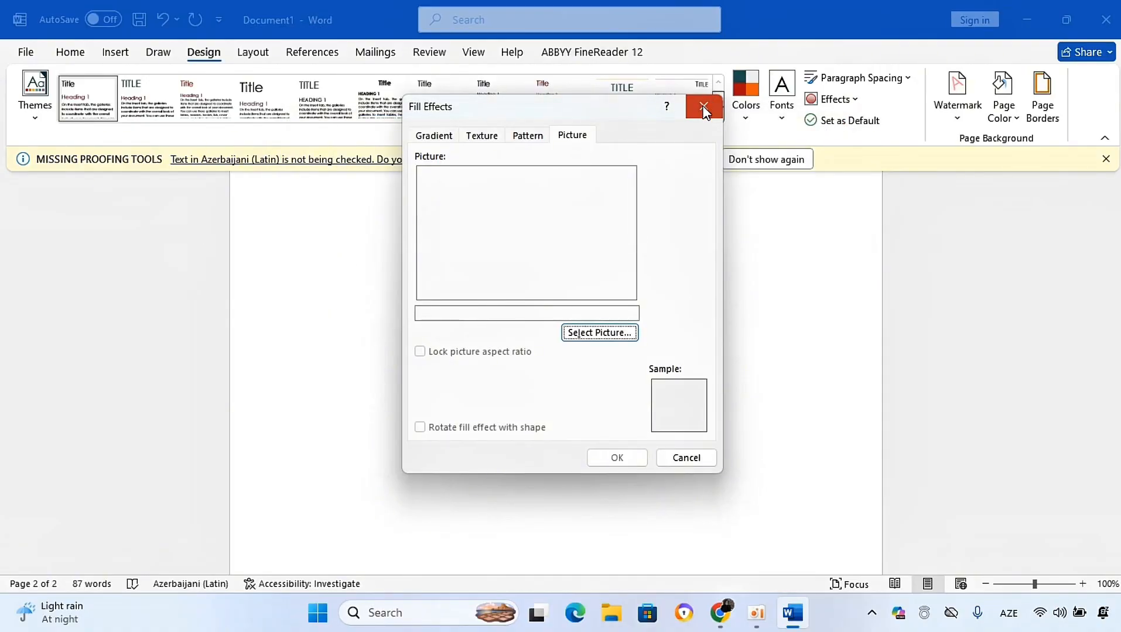
pyautogui.click(703, 108)
# Step: Add a box page border to the whole document in light red with a 2¼ pt width
pyautogui.click(1033, 116)
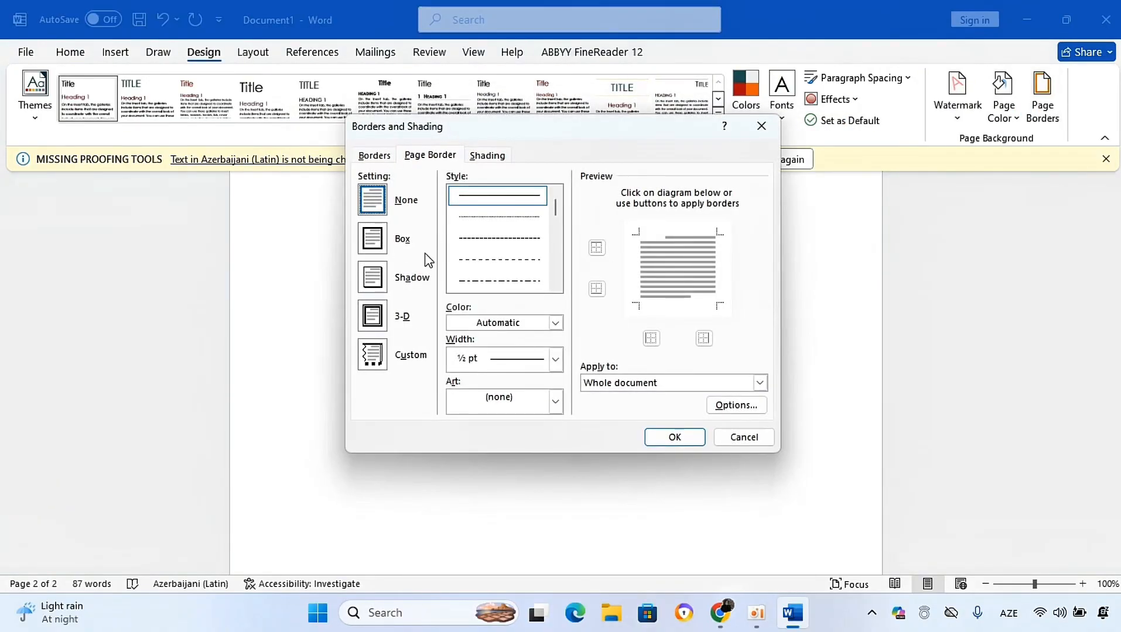
pyautogui.click(385, 246)
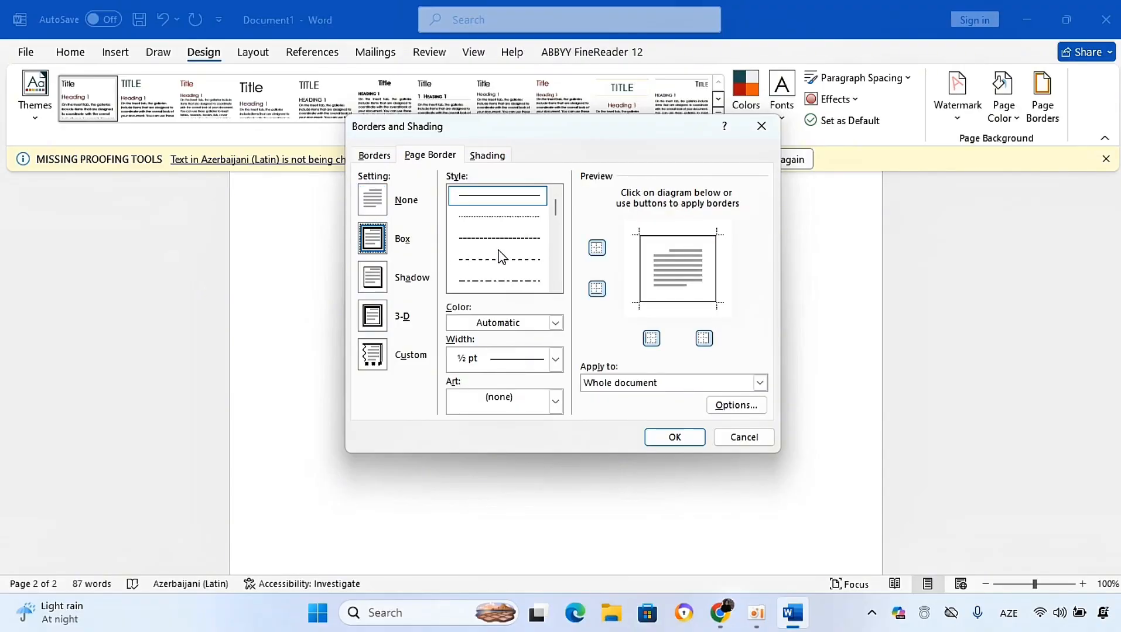
pyautogui.click(555, 324)
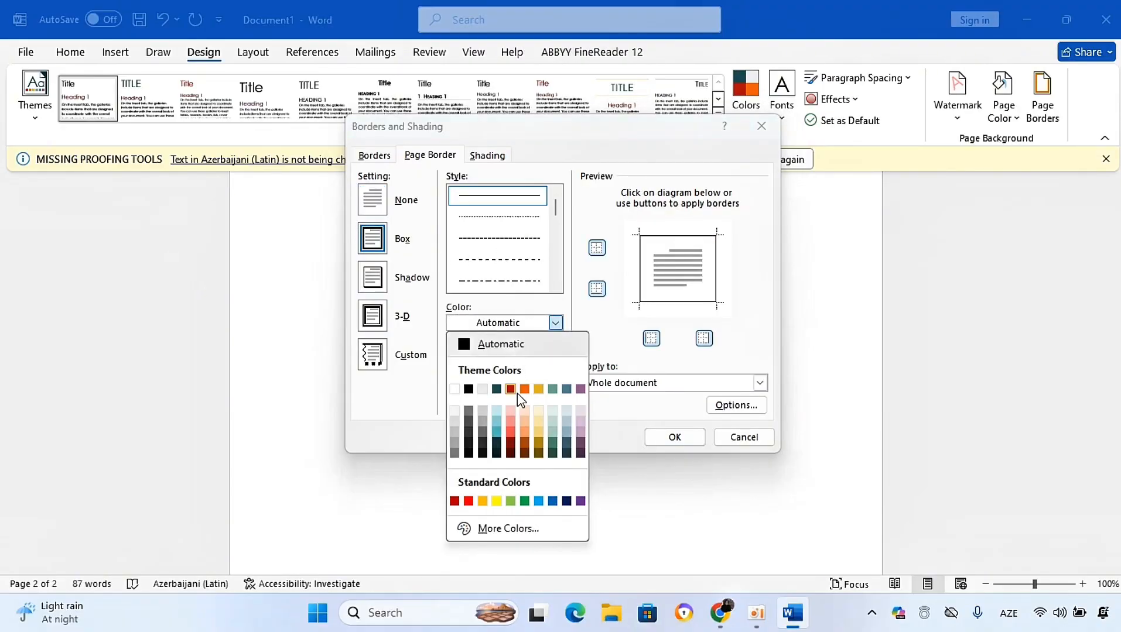
pyautogui.click(513, 426)
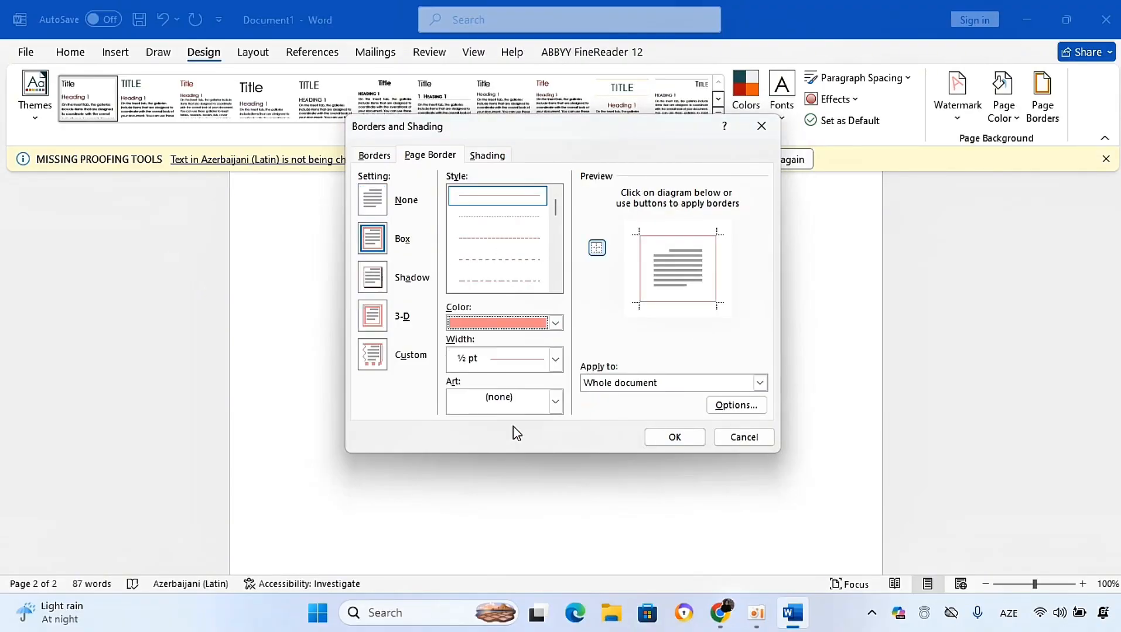
pyautogui.click(554, 369)
pyautogui.click(509, 495)
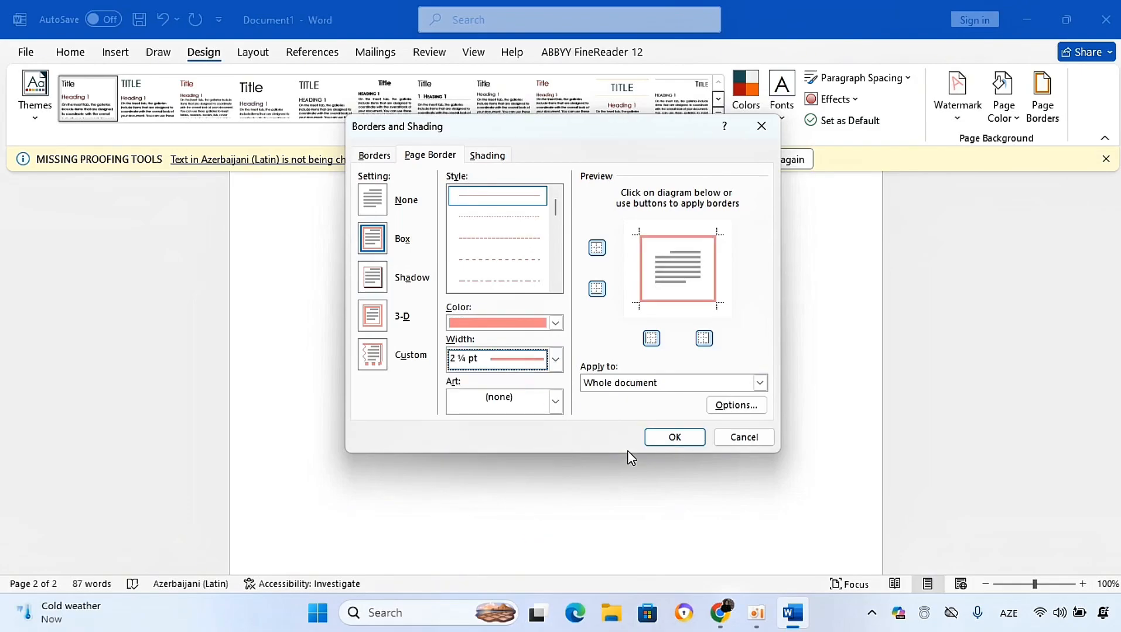
pyautogui.click(656, 437)
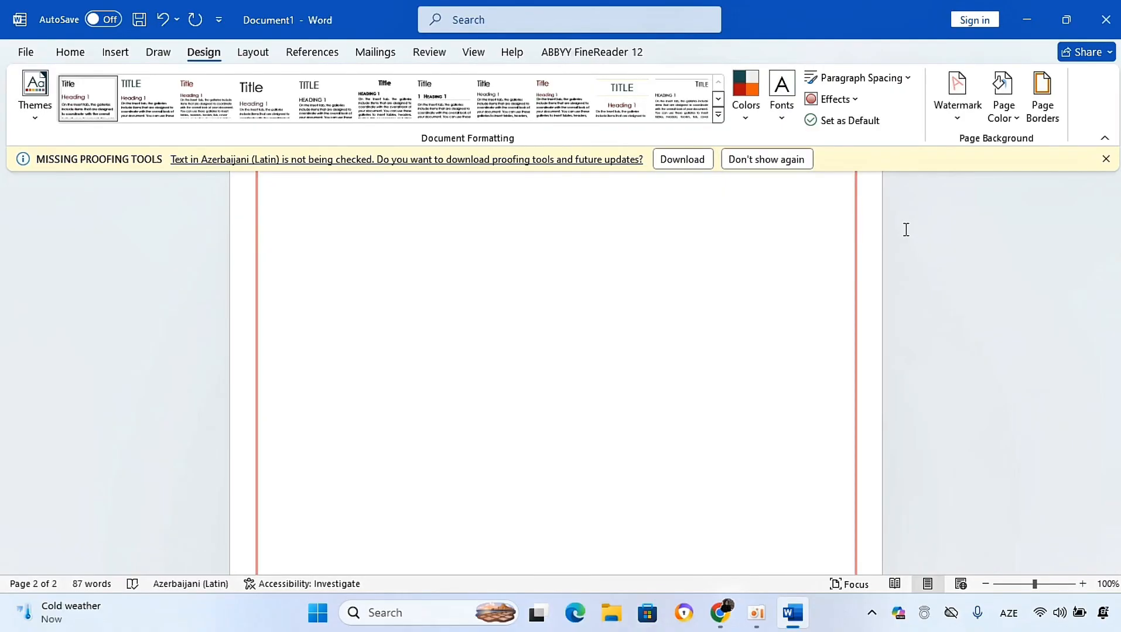
pyautogui.click(73, 54)
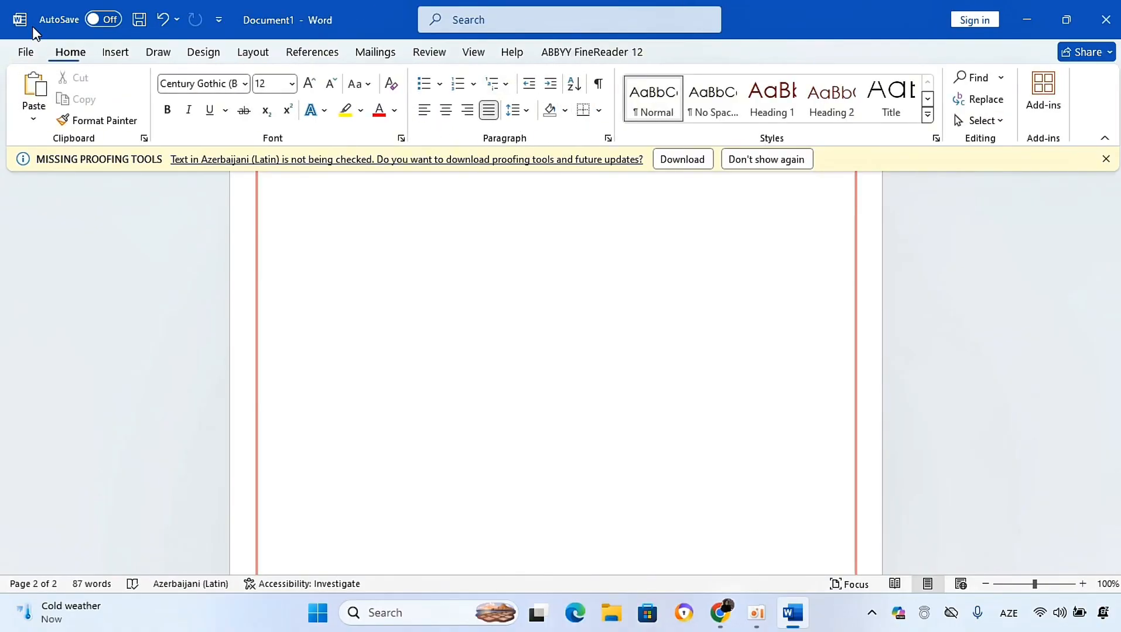
pyautogui.click(115, 54)
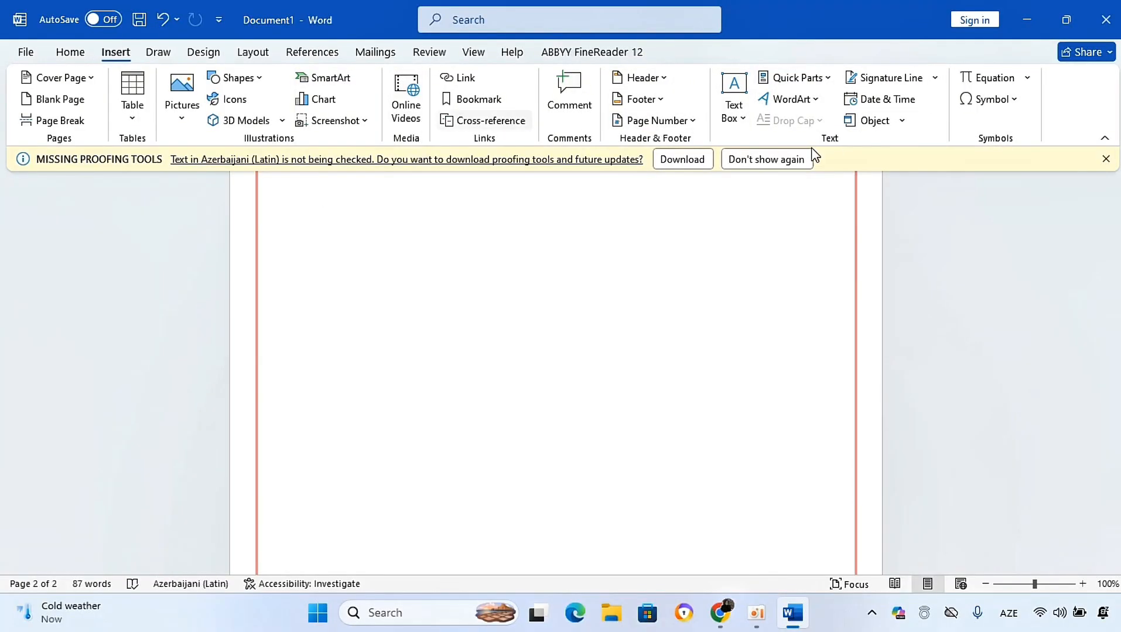
pyautogui.click(155, 54)
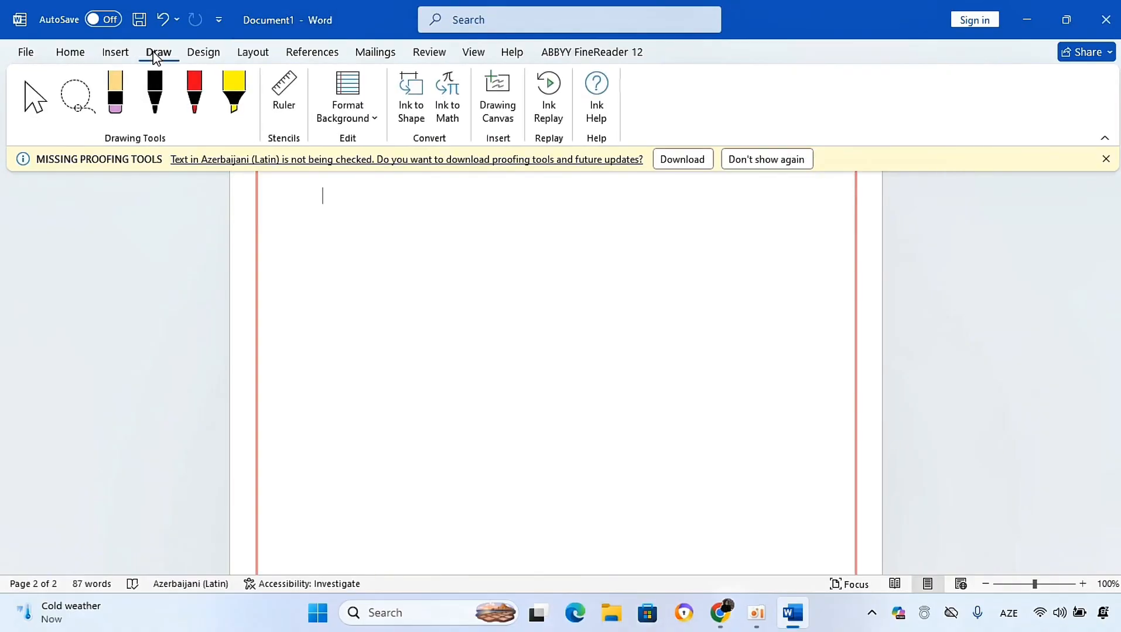
pyautogui.click(207, 54)
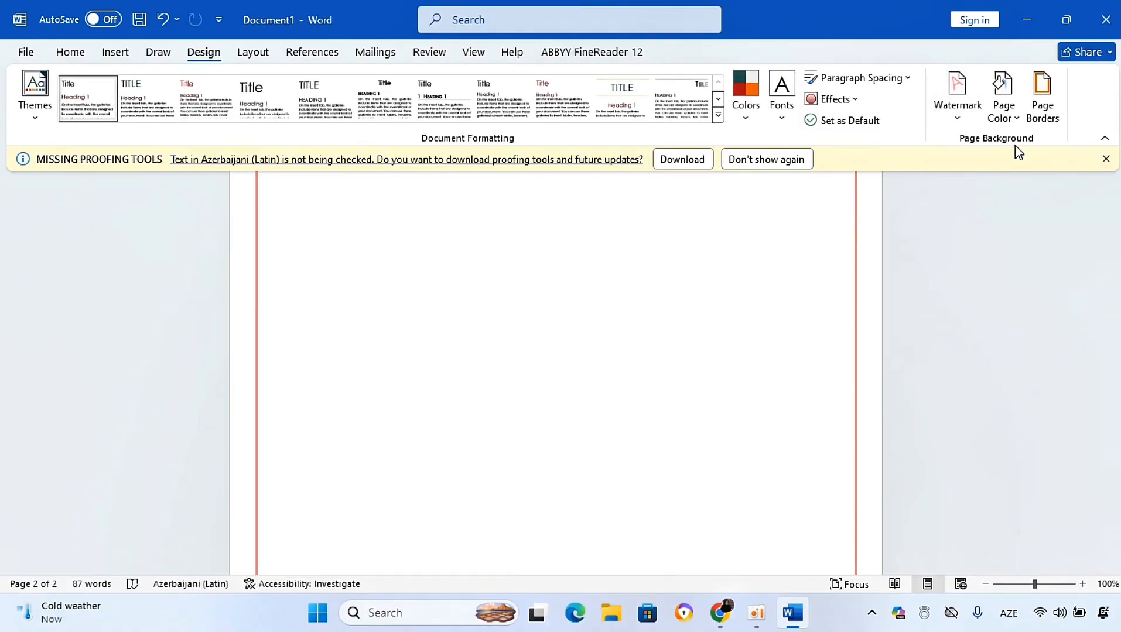
# Step: Increase the left indent of the empty paragraph on page 2 and set its alignment to justified
pyautogui.click(256, 54)
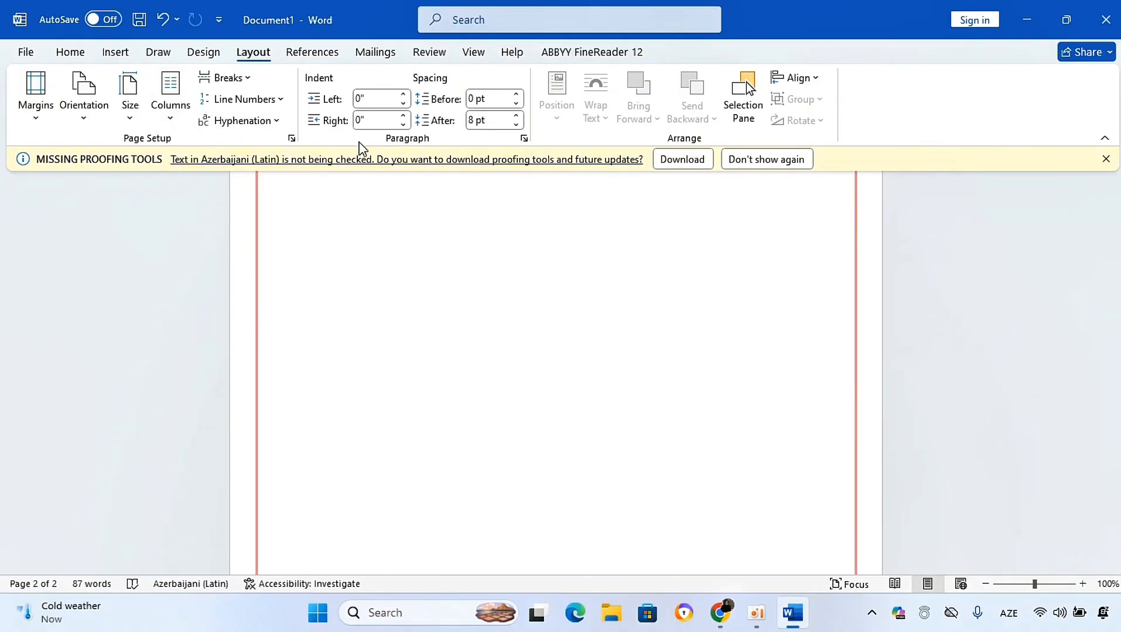
pyautogui.click(498, 92)
pyautogui.click(404, 94)
pyautogui.click(404, 94)
pyautogui.click(404, 94)
pyautogui.click(404, 94)
pyautogui.click(404, 94)
pyautogui.click(404, 95)
pyautogui.click(404, 94)
pyautogui.click(75, 51)
pyautogui.click(490, 109)
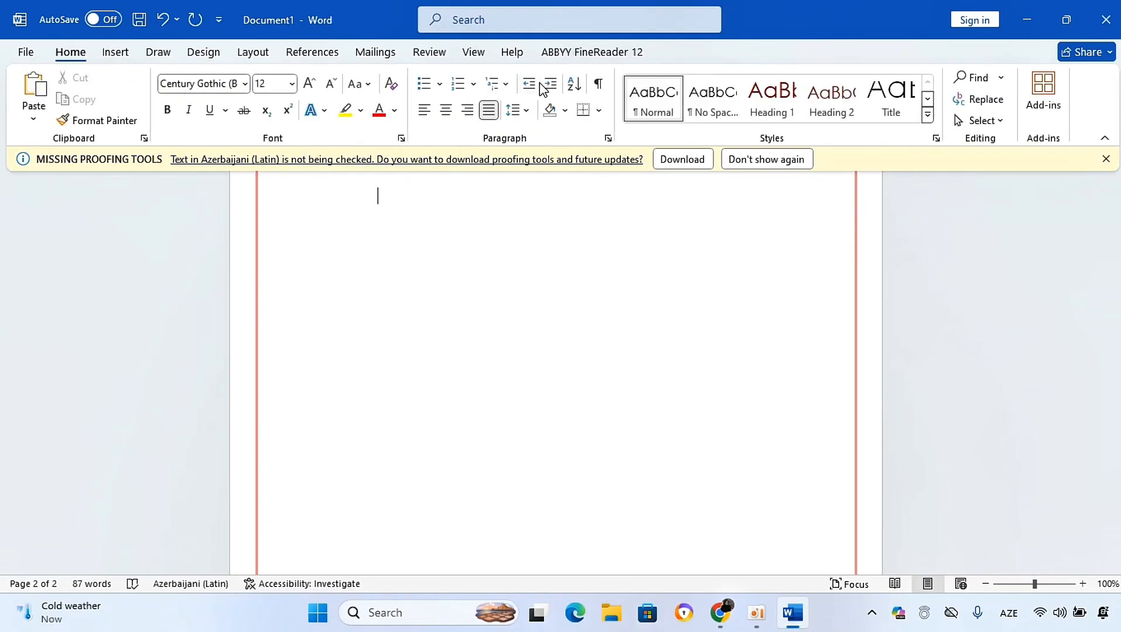
# Step: Open the recent document 6. Qabul 2012 (A).docx
pyautogui.click(255, 54)
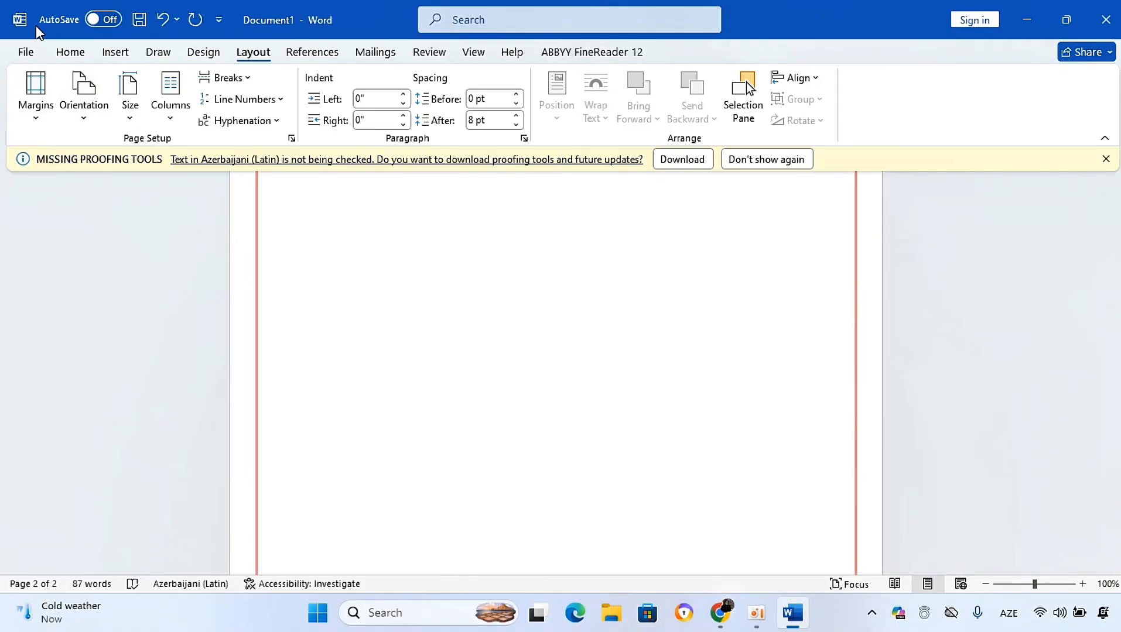
pyautogui.click(25, 52)
pyautogui.click(363, 391)
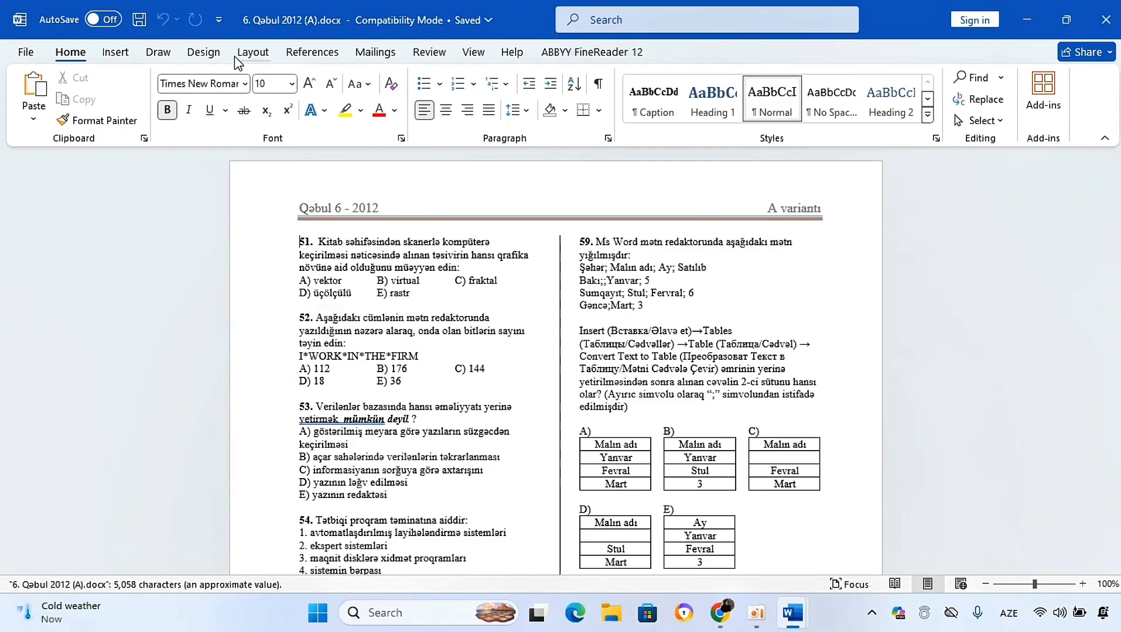
# Step: Try the Narrow, Moderate and Wide margin presets on the exam document, ending back on Normal margins
pyautogui.click(253, 52)
pyautogui.click(36, 95)
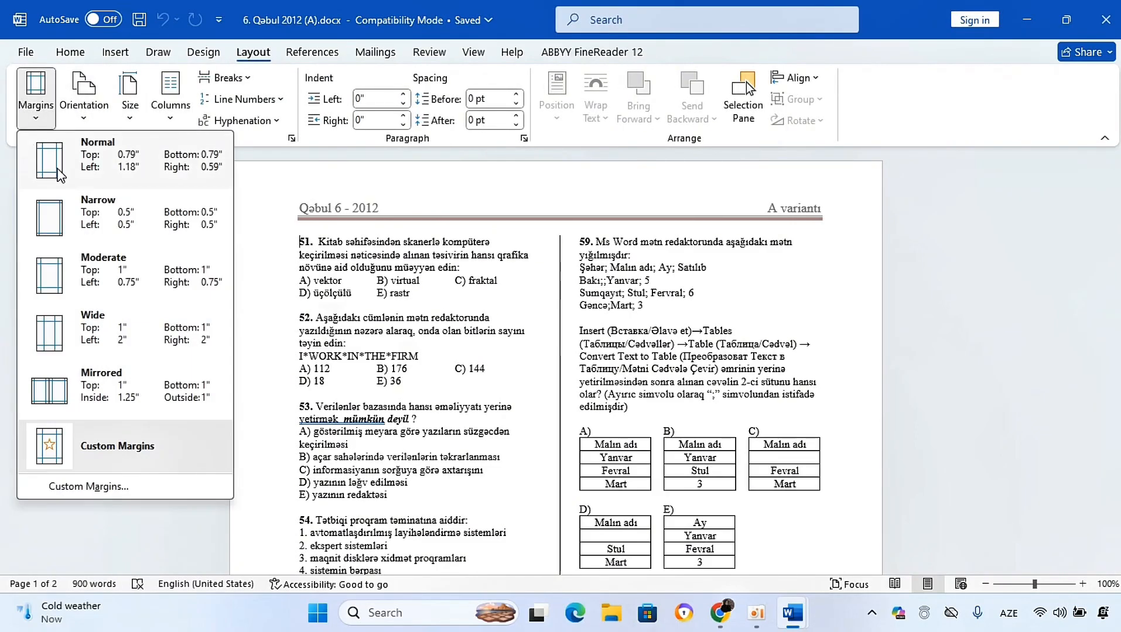
pyautogui.click(63, 220)
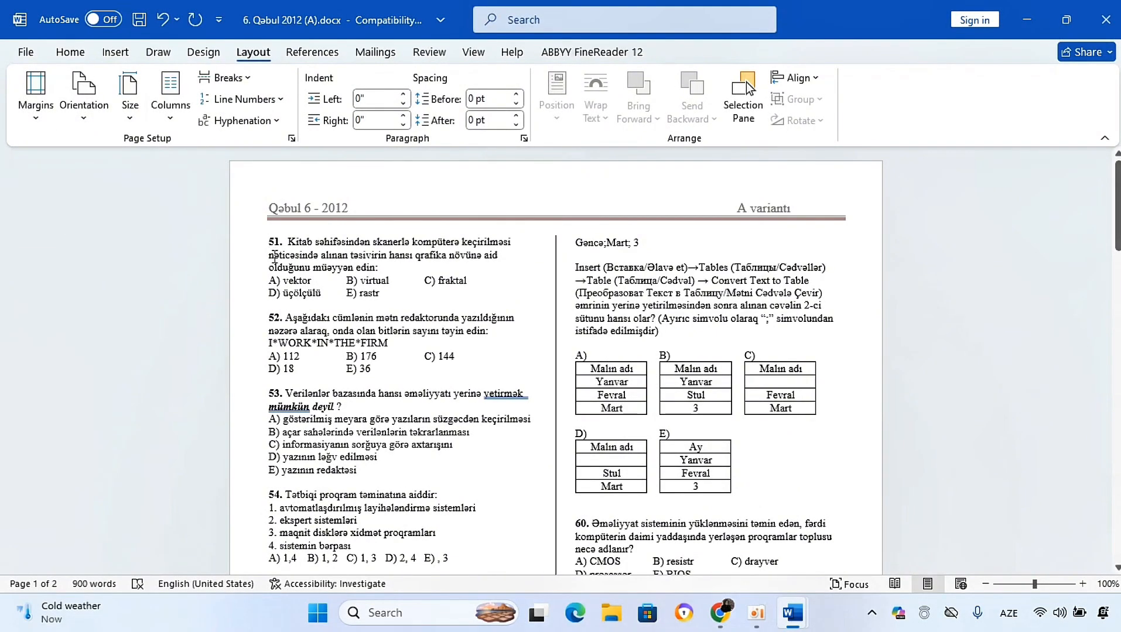
pyautogui.click(36, 122)
pyautogui.click(76, 275)
pyautogui.click(35, 103)
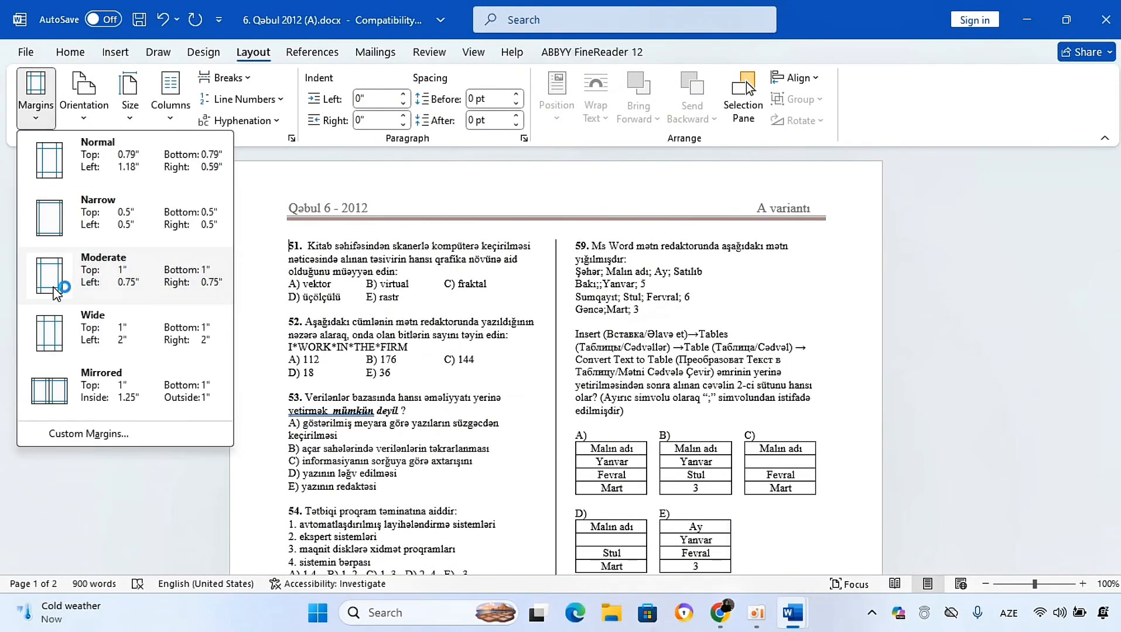
pyautogui.click(47, 325)
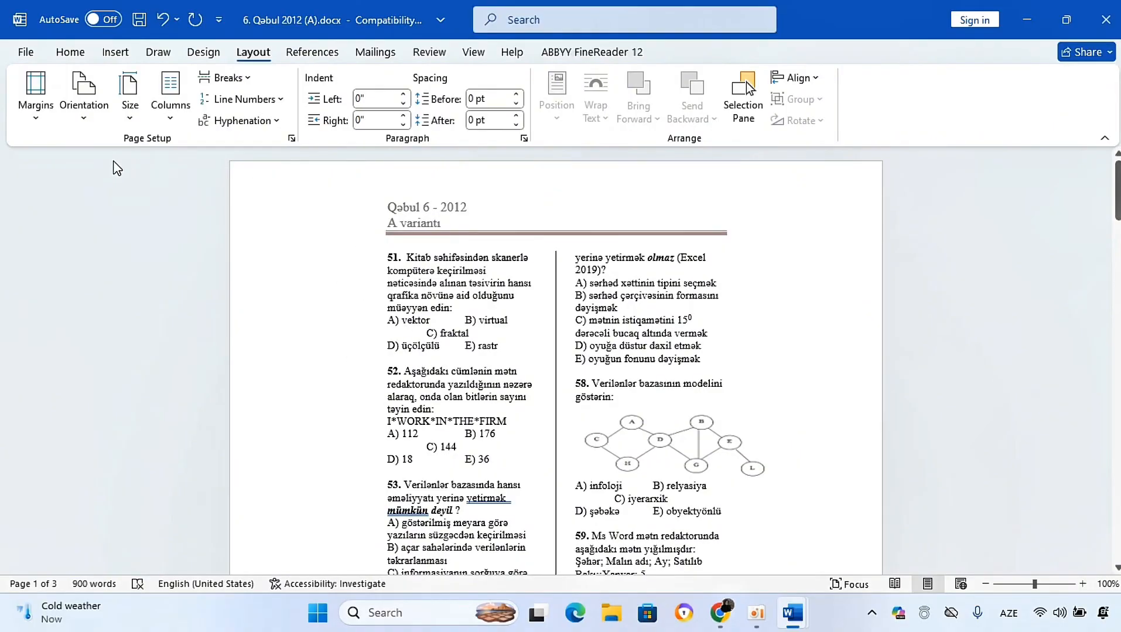
pyautogui.click(22, 121)
pyautogui.click(69, 179)
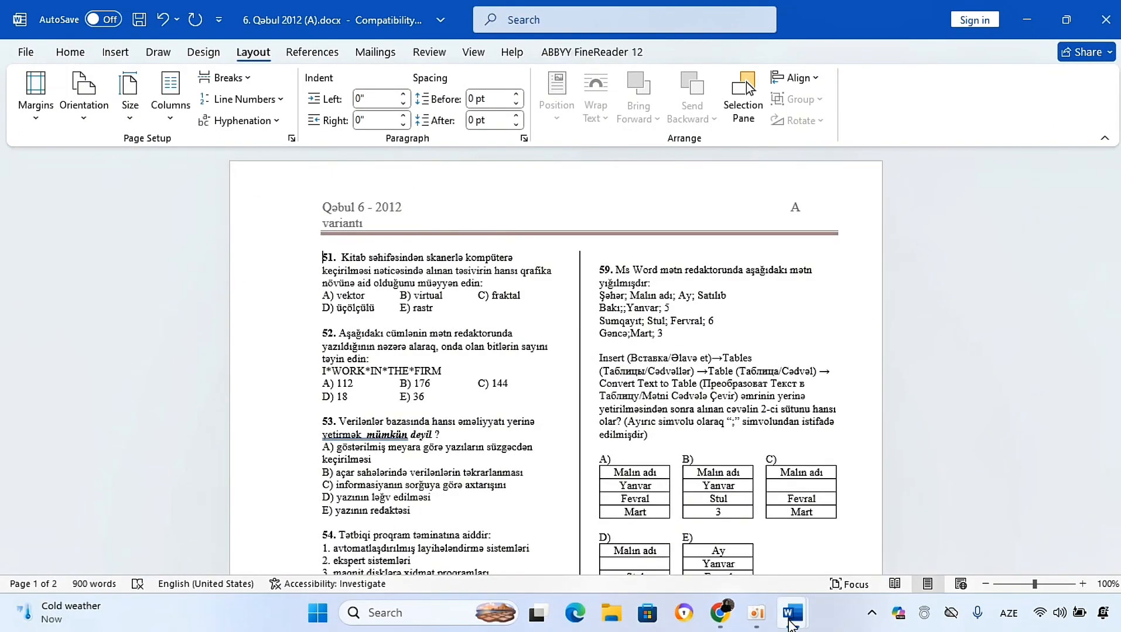
# Step: Switch to Document1 and change its page orientation to Landscape
pyautogui.moveTo(793, 620)
pyautogui.click(706, 550)
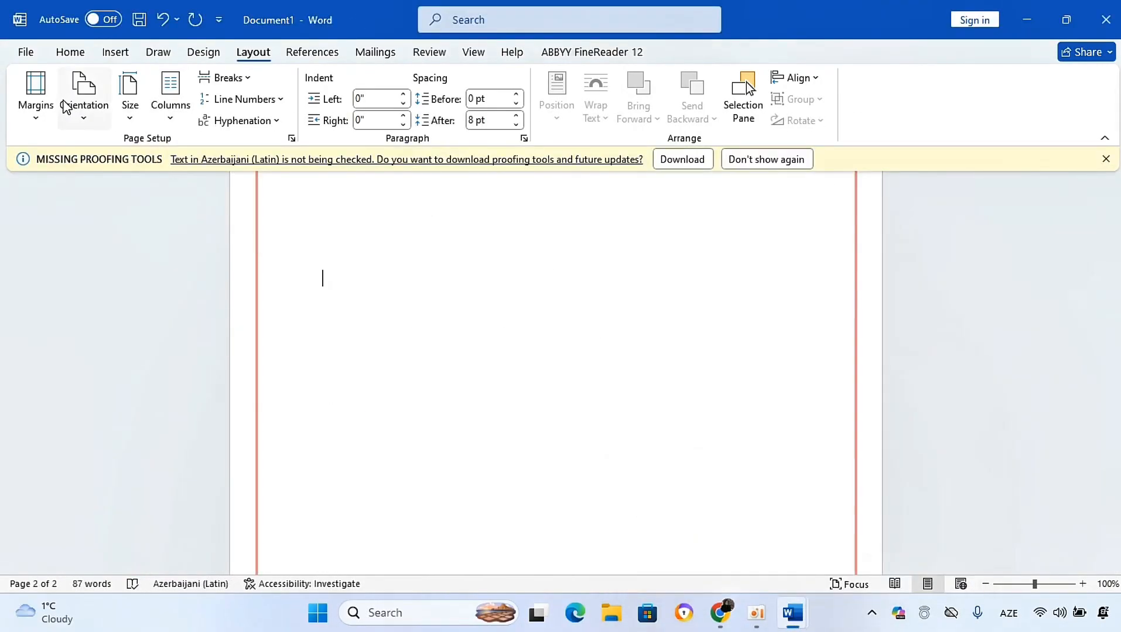
pyautogui.click(79, 111)
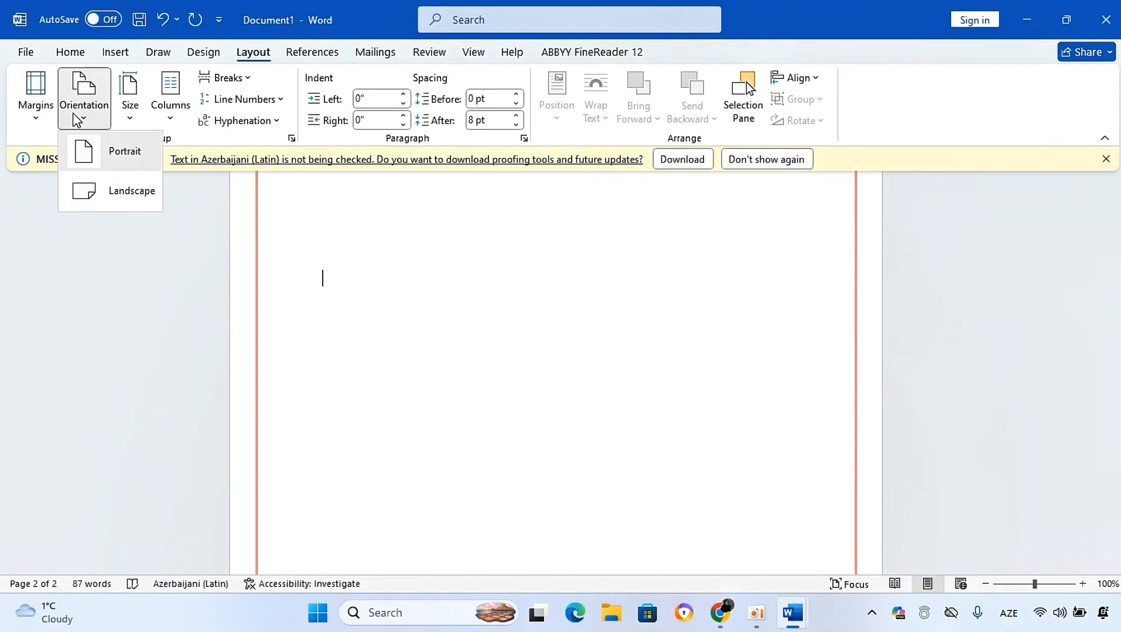
pyautogui.click(88, 192)
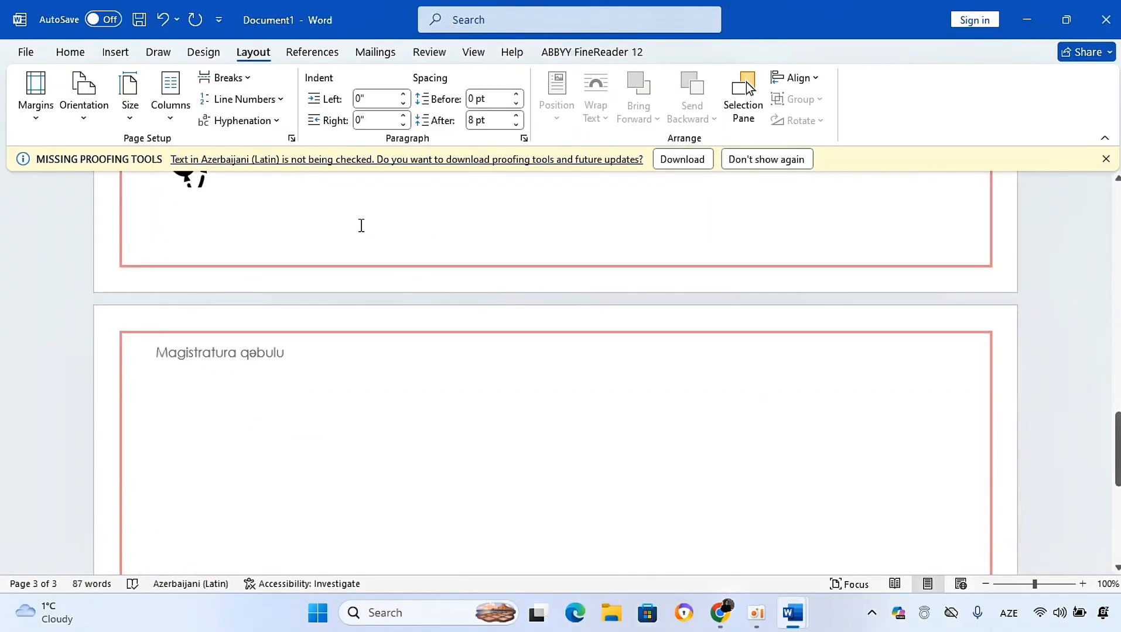
# Step: Review the available paper sizes and close the list without choosing one
pyautogui.moveTo(1116, 451); pyautogui.dragTo(1116, 369)
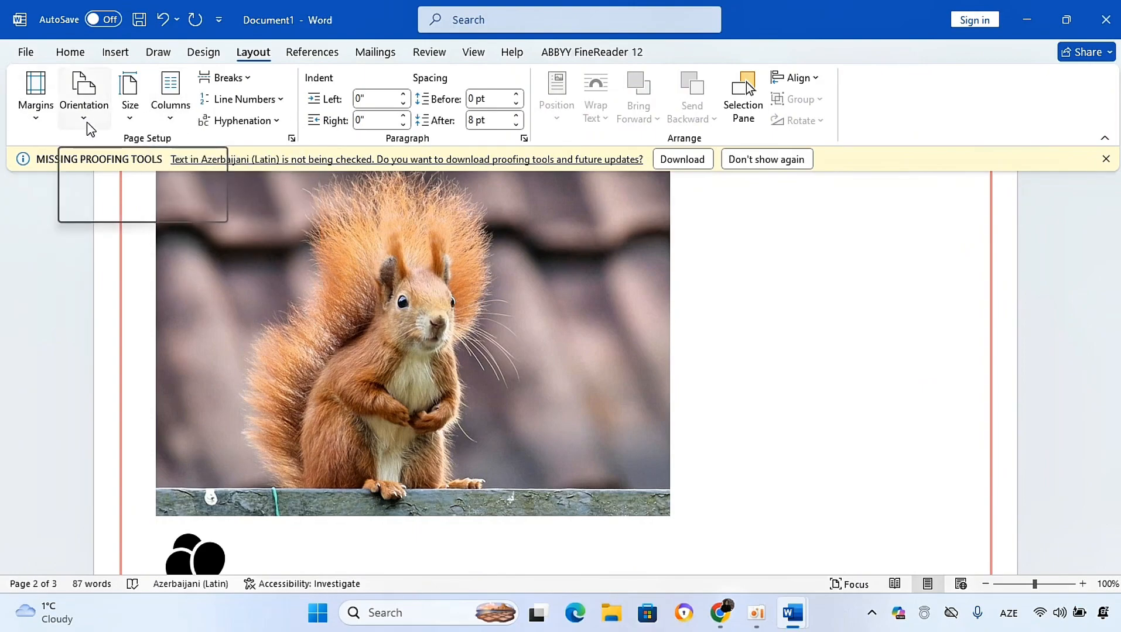
pyautogui.click(127, 120)
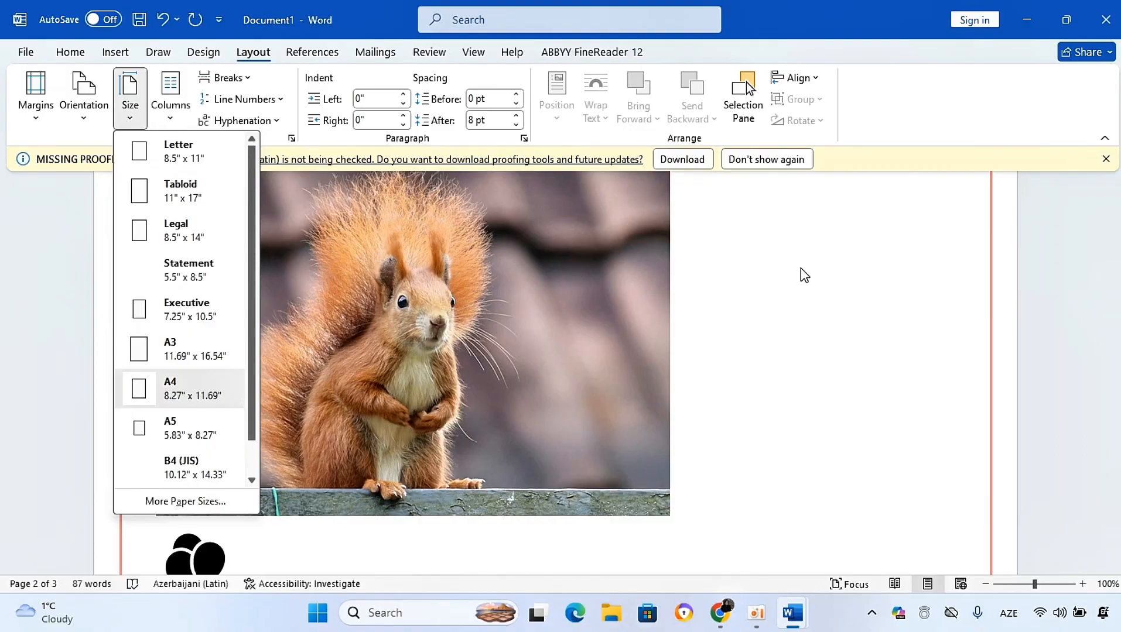
pyautogui.click(846, 302)
pyautogui.moveTo(1117, 358); pyautogui.dragTo(1117, 468)
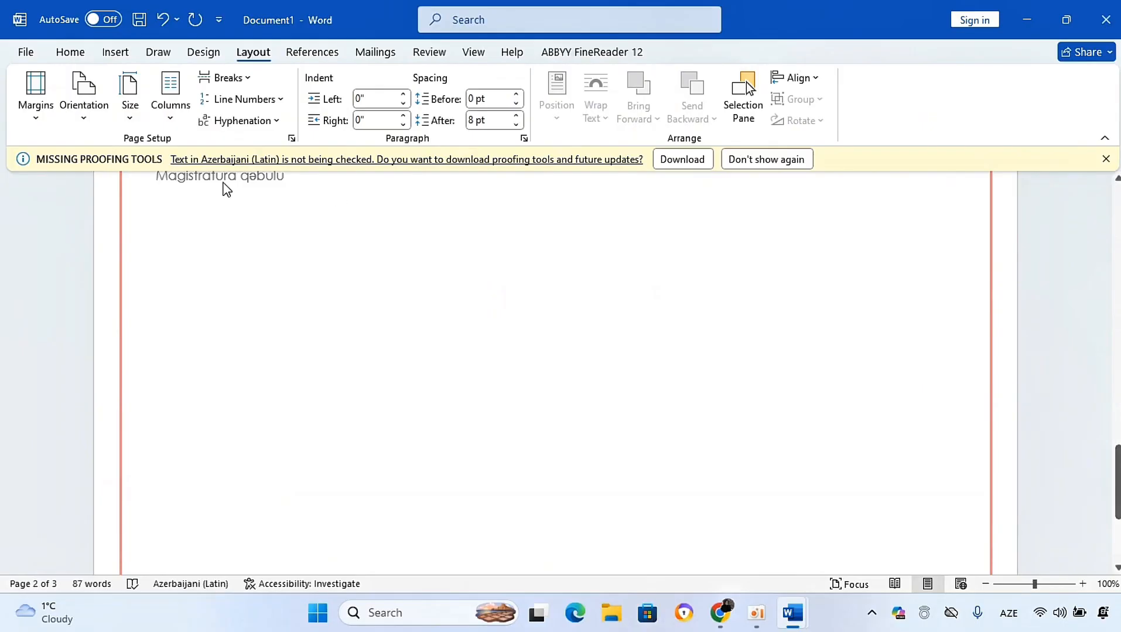
# Step: Lay out the document's text in two columns
pyautogui.click(169, 103)
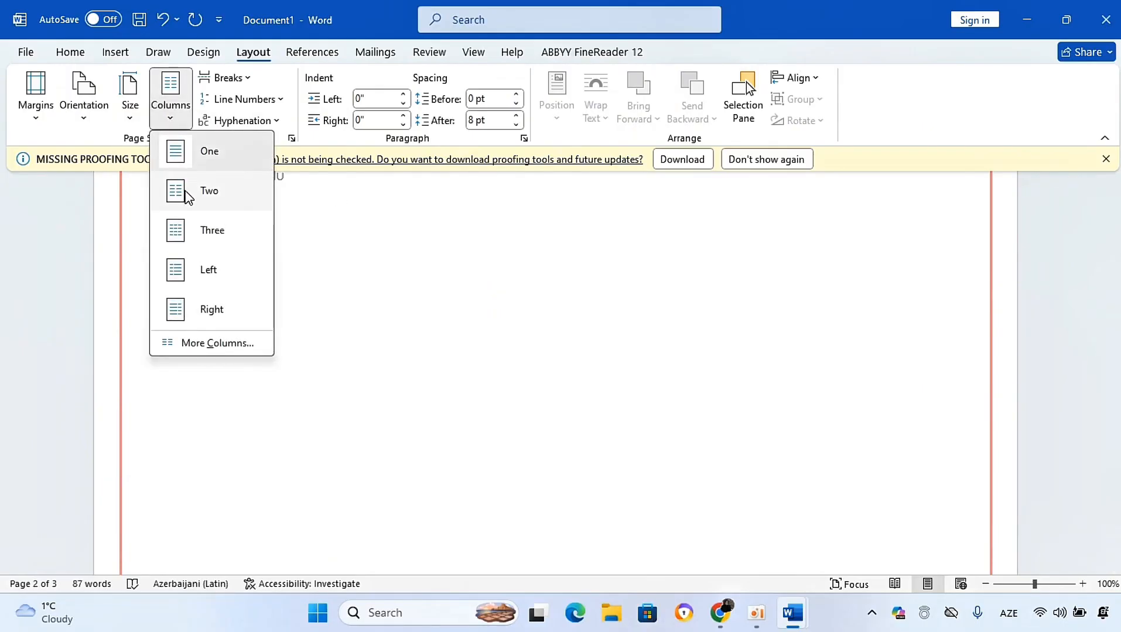
pyautogui.click(184, 192)
pyautogui.scroll(1, 280, 276)
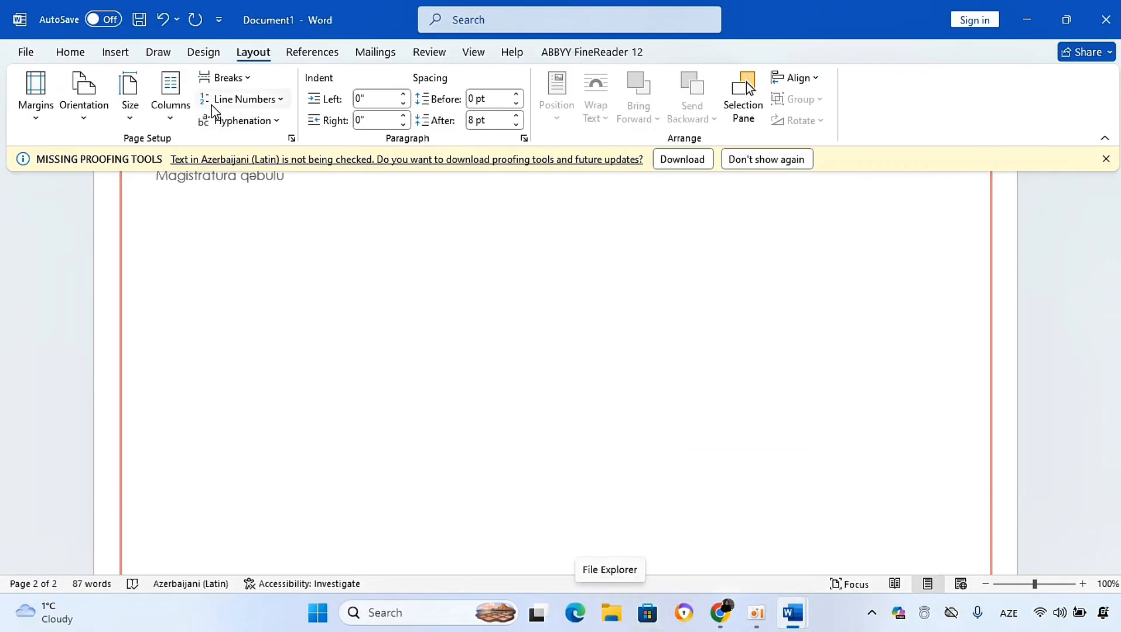
# Step: Add continuous line numbering to the document
pyautogui.click(239, 83)
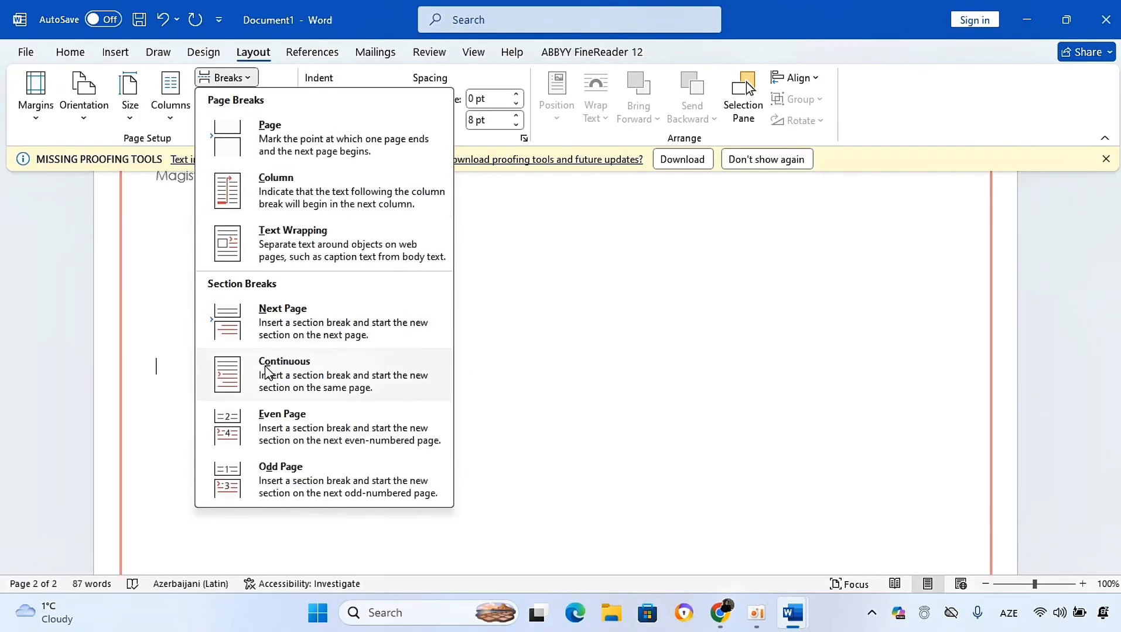
pyautogui.click(598, 351)
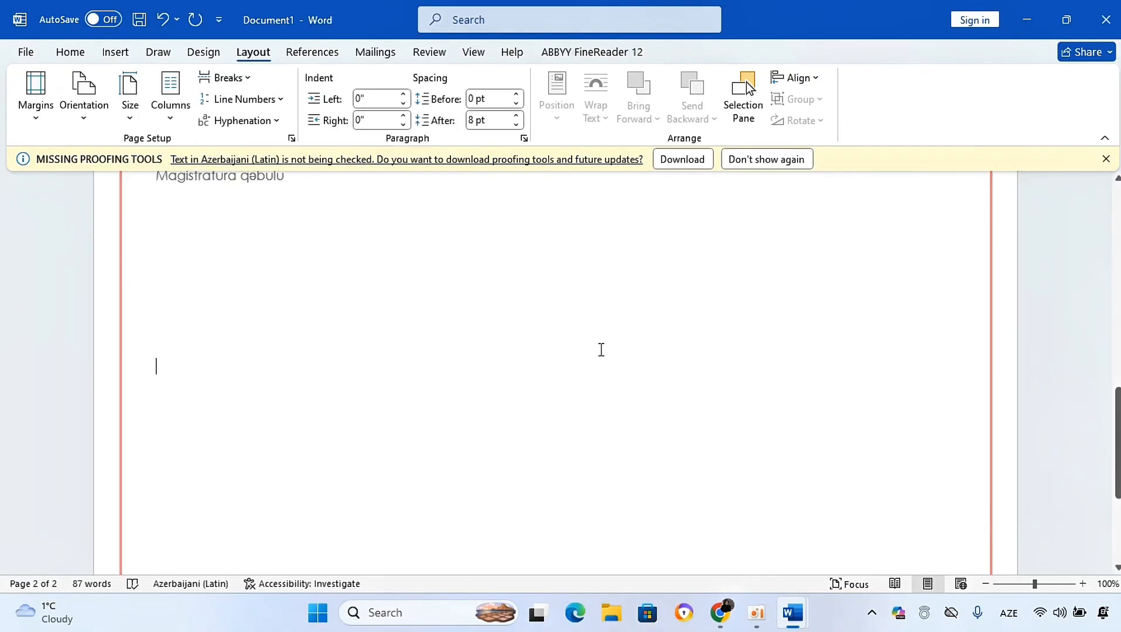
pyautogui.click(275, 106)
pyautogui.click(248, 145)
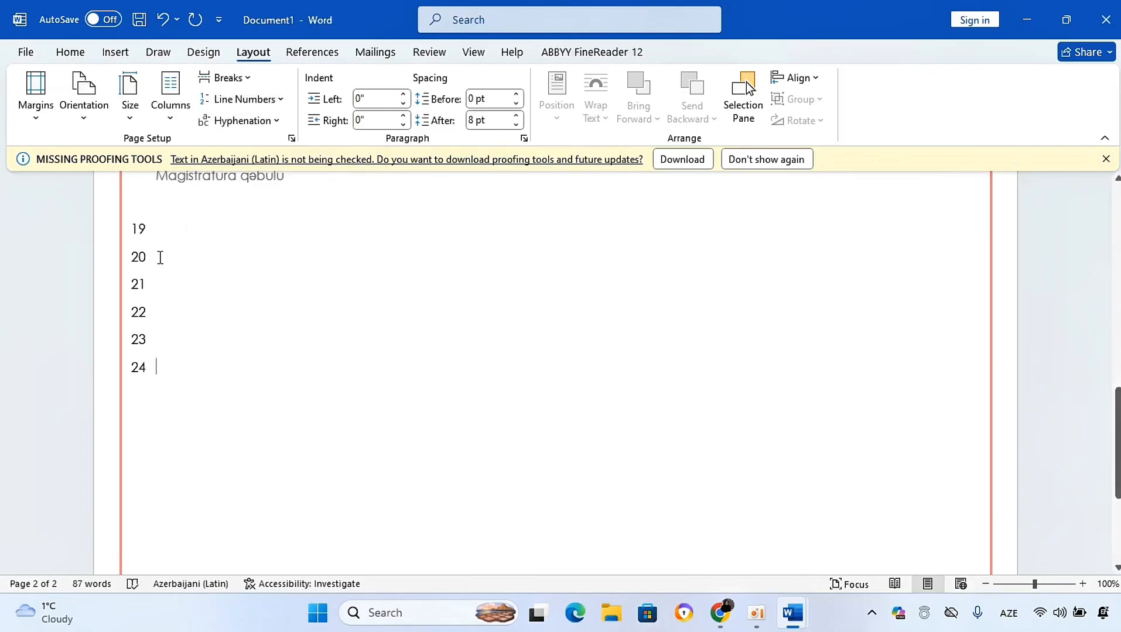
# Step: Turn on automatic hyphenation
pyautogui.moveTo(1117, 421); pyautogui.dragTo(1117, 220)
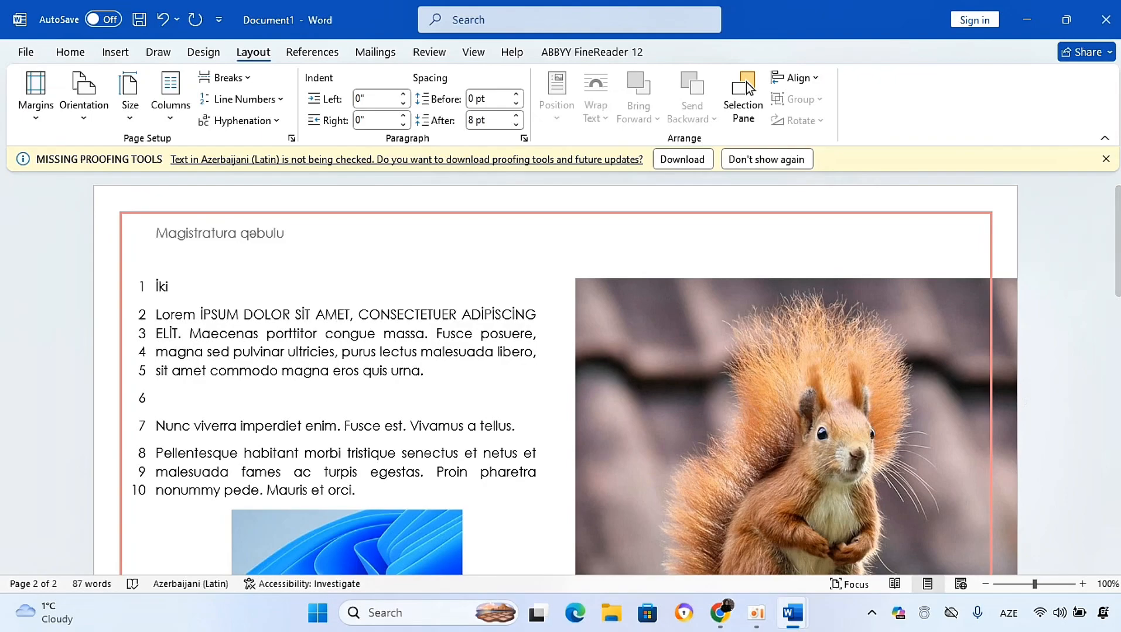
pyautogui.click(267, 124)
pyautogui.click(245, 167)
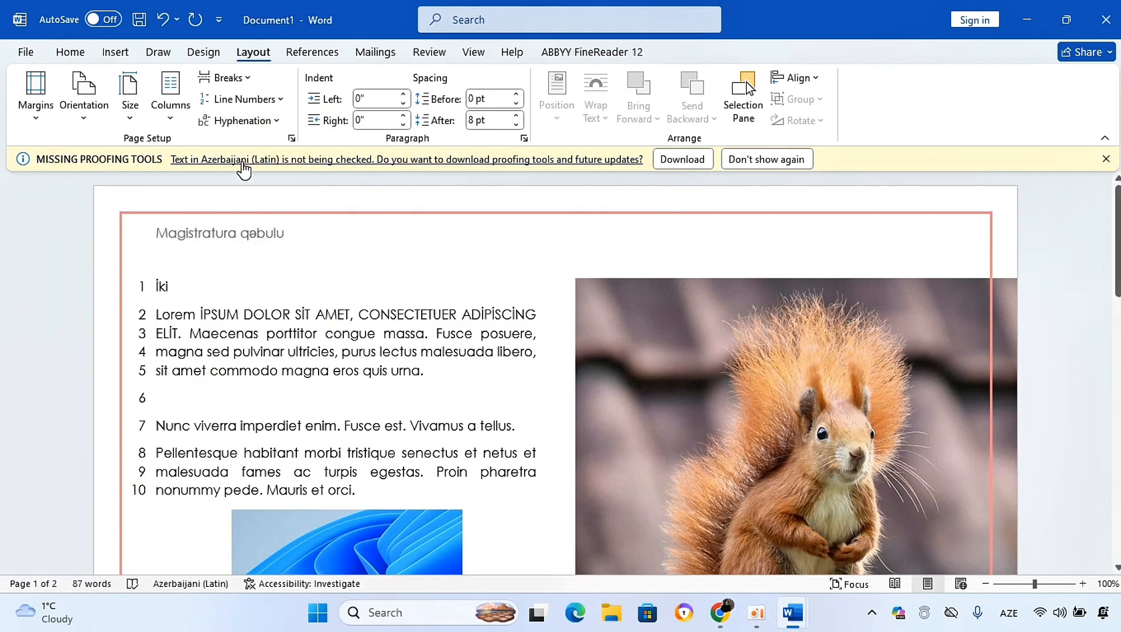
# Step: Move the squirrel picture into the left column below the first paragraph
pyautogui.moveTo(600, 333); pyautogui.dragTo(540, 359)
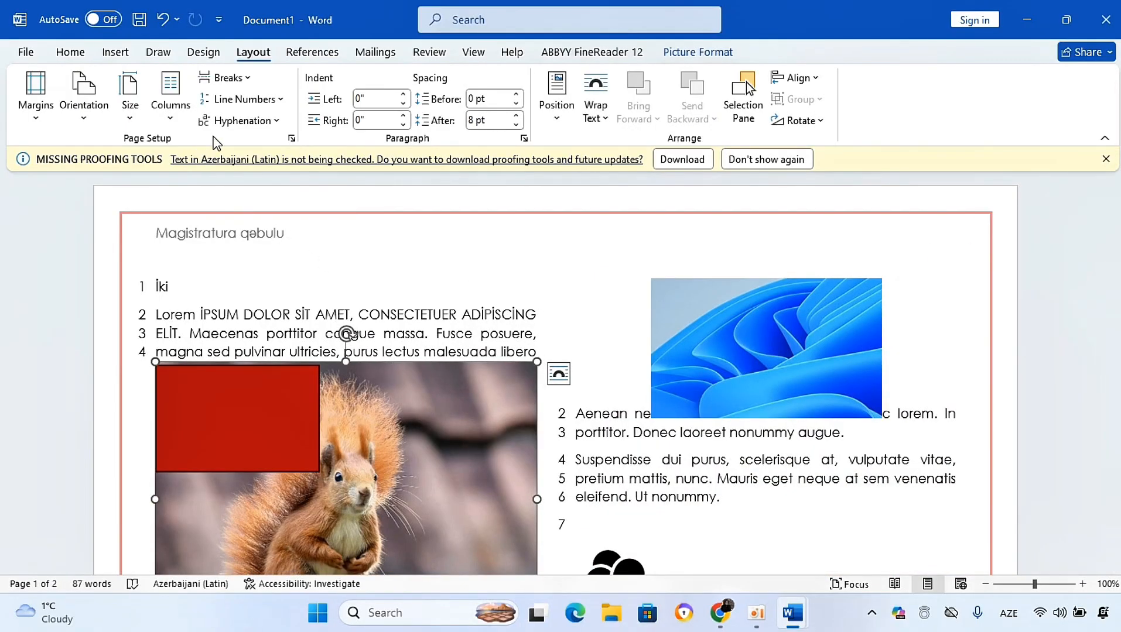
# Step: Set hyphenation to None and deselect the picture
pyautogui.click(240, 121)
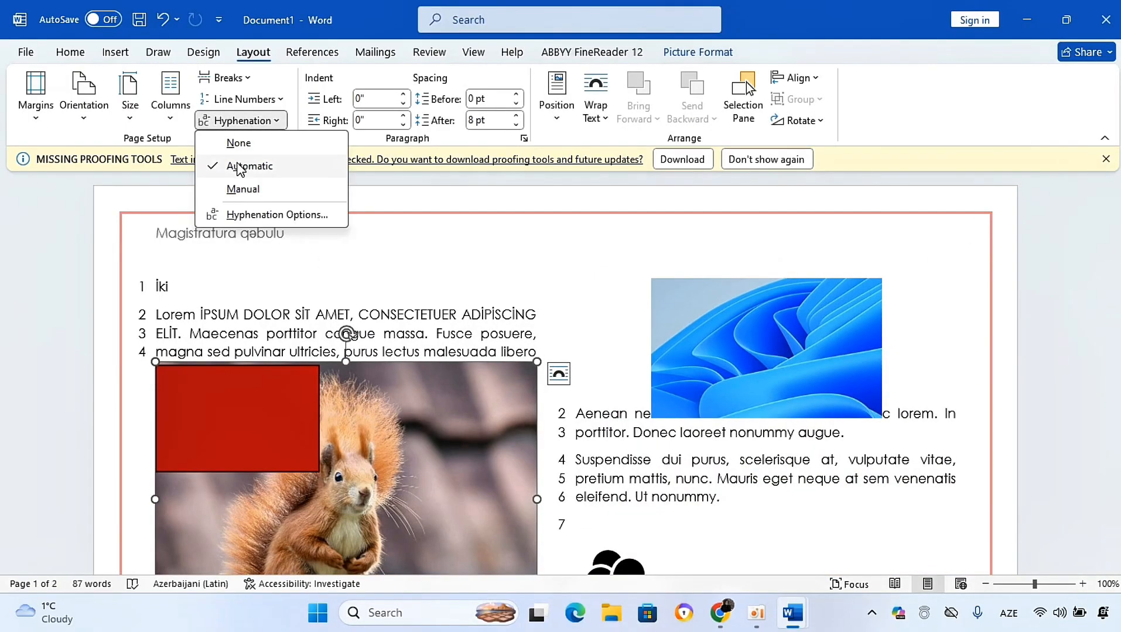
pyautogui.click(237, 144)
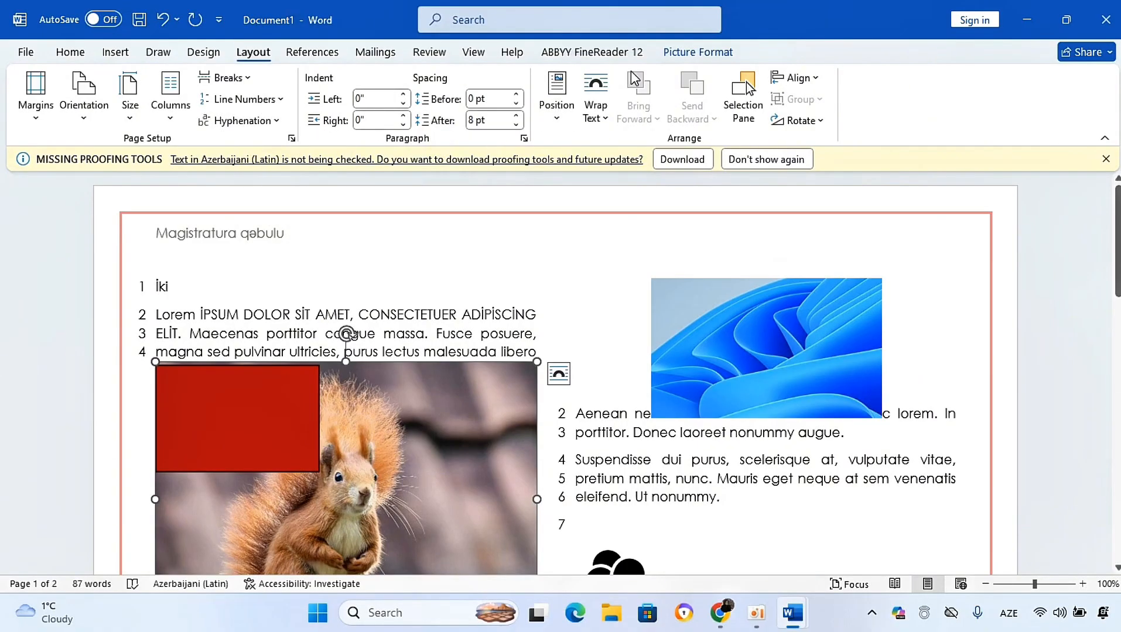
pyautogui.click(629, 517)
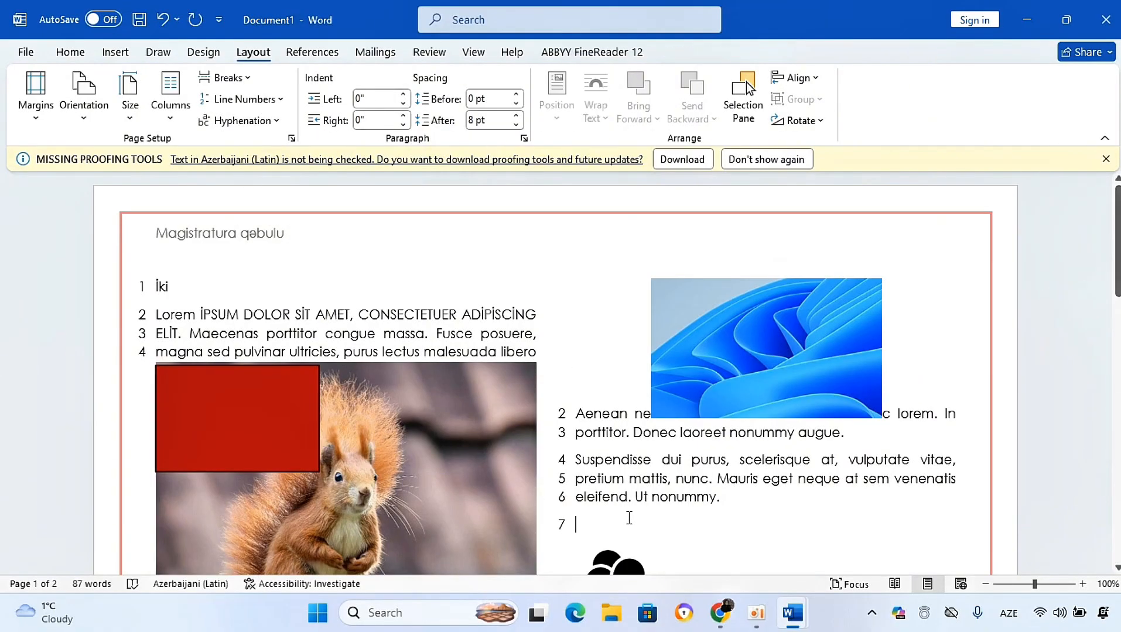
pyautogui.click(756, 614)
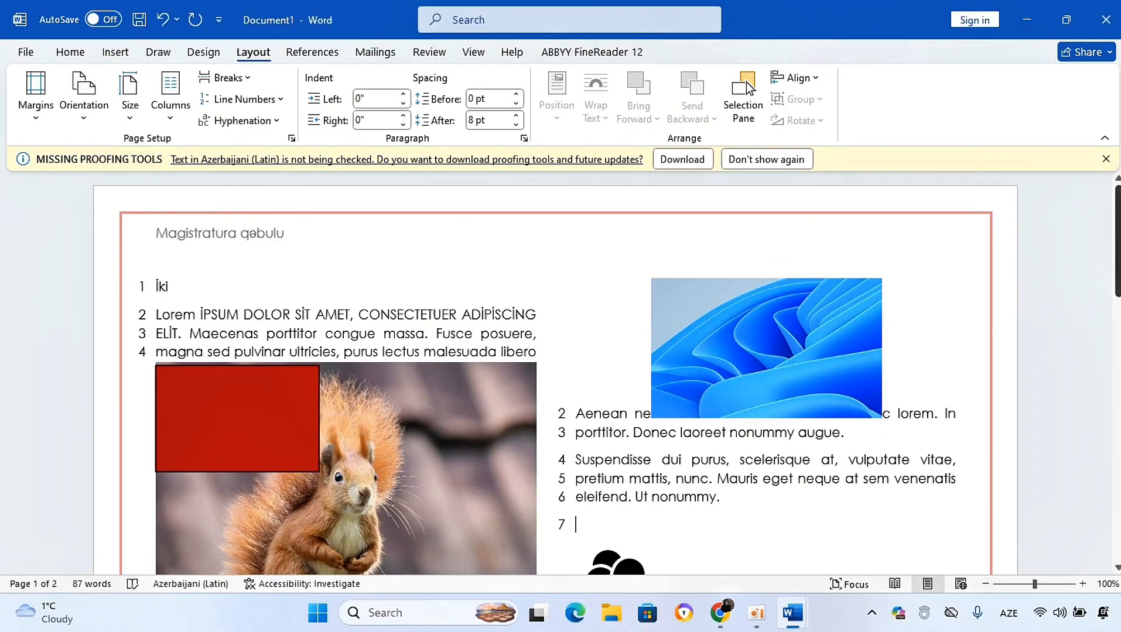
pyautogui.moveTo(1110, 274); pyautogui.dragTo(1108, 440)
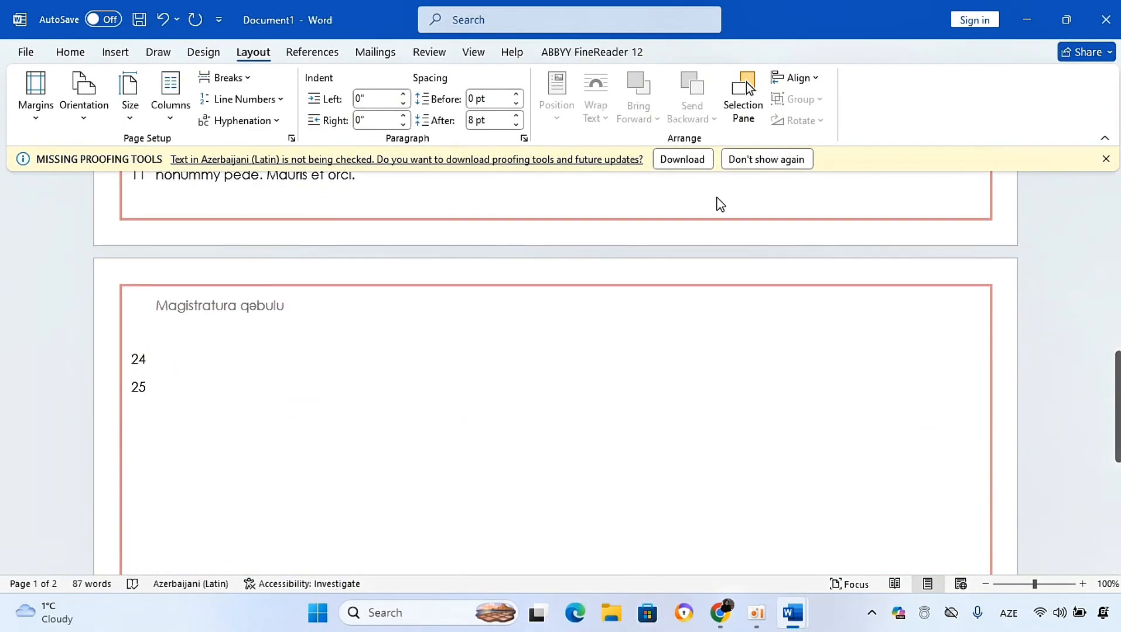
# Step: Browse the References and Mailings tabs and the table of contents gallery without inserting anything
pyautogui.click(310, 53)
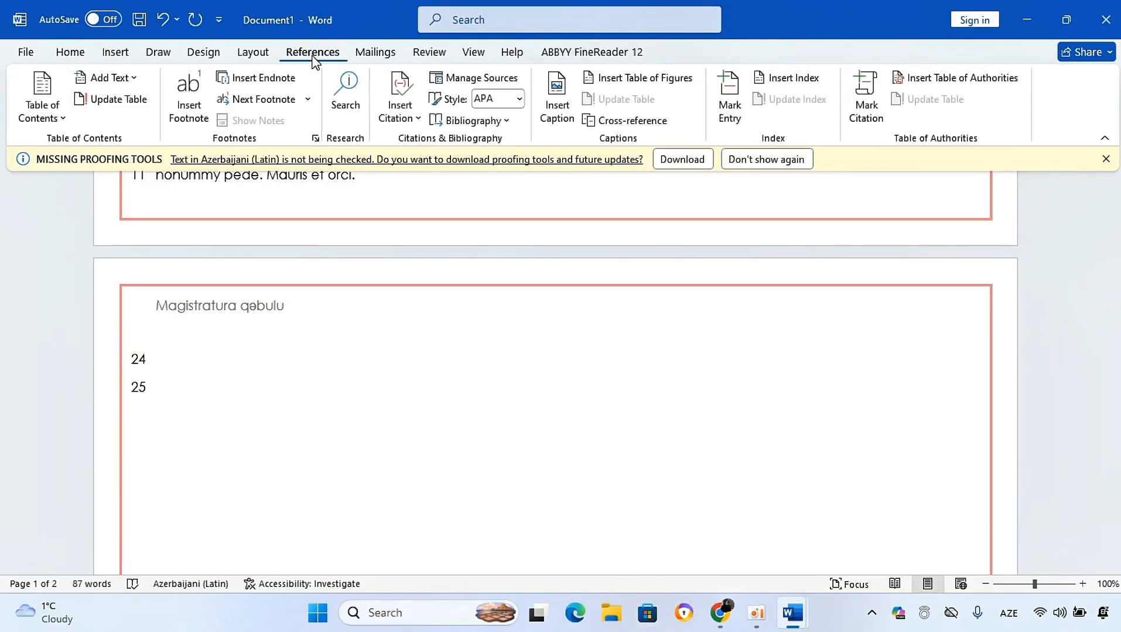
pyautogui.click(367, 54)
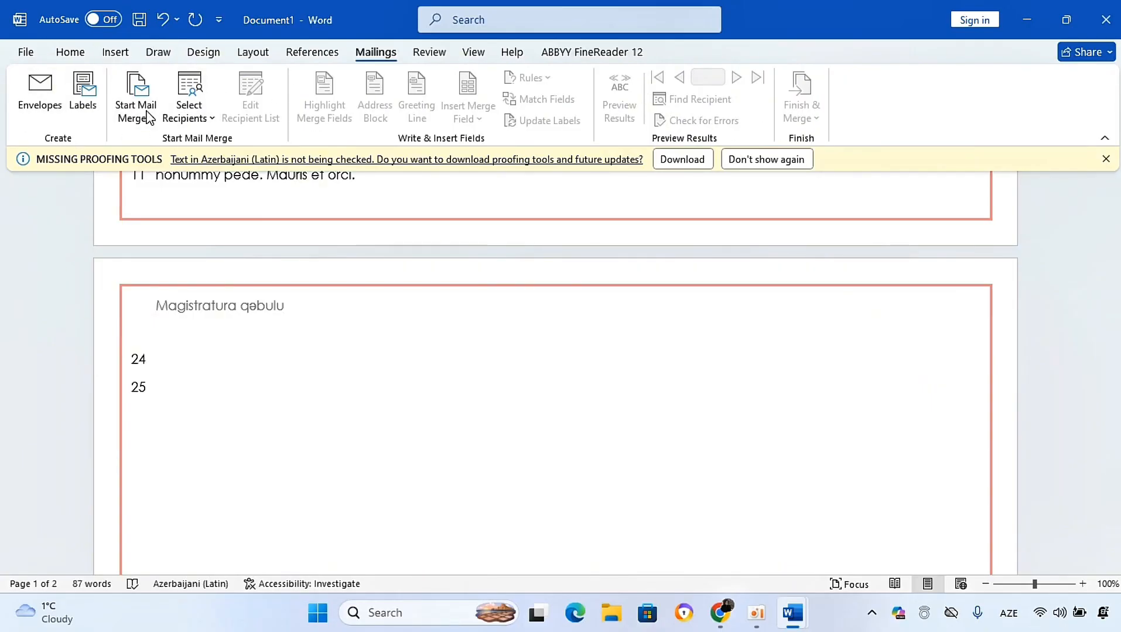
pyautogui.click(300, 57)
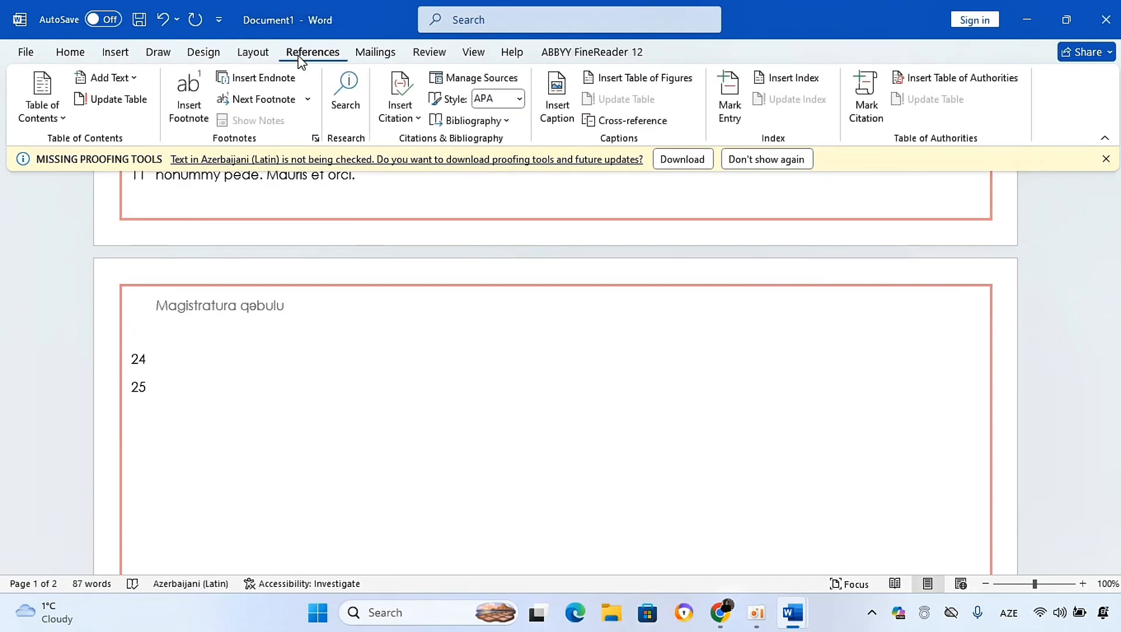
pyautogui.click(372, 57)
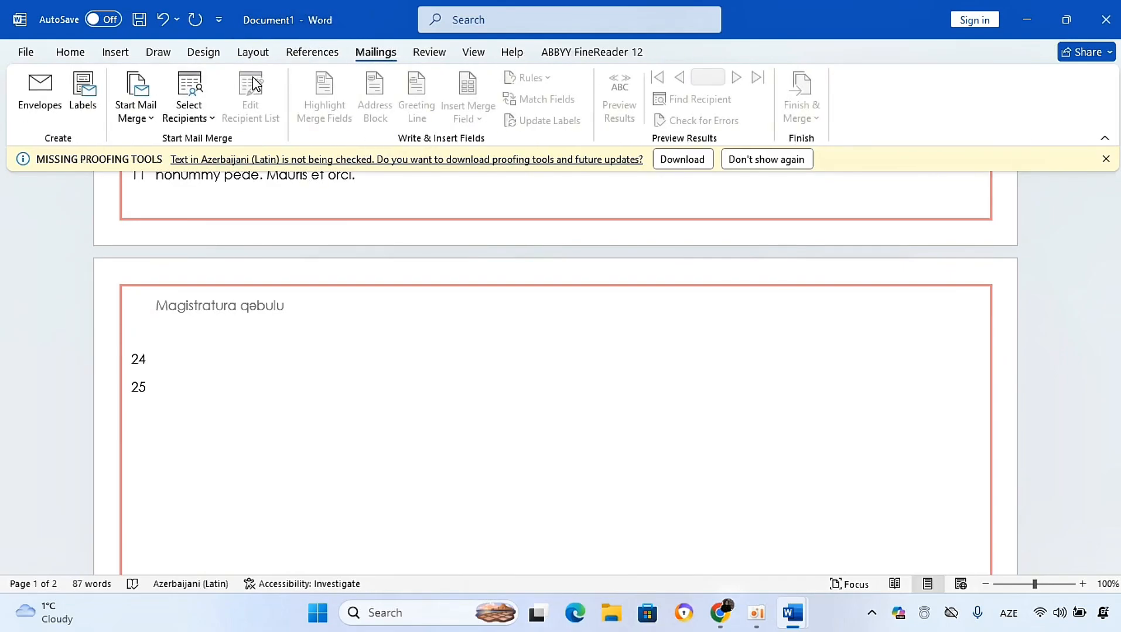
pyautogui.click(307, 53)
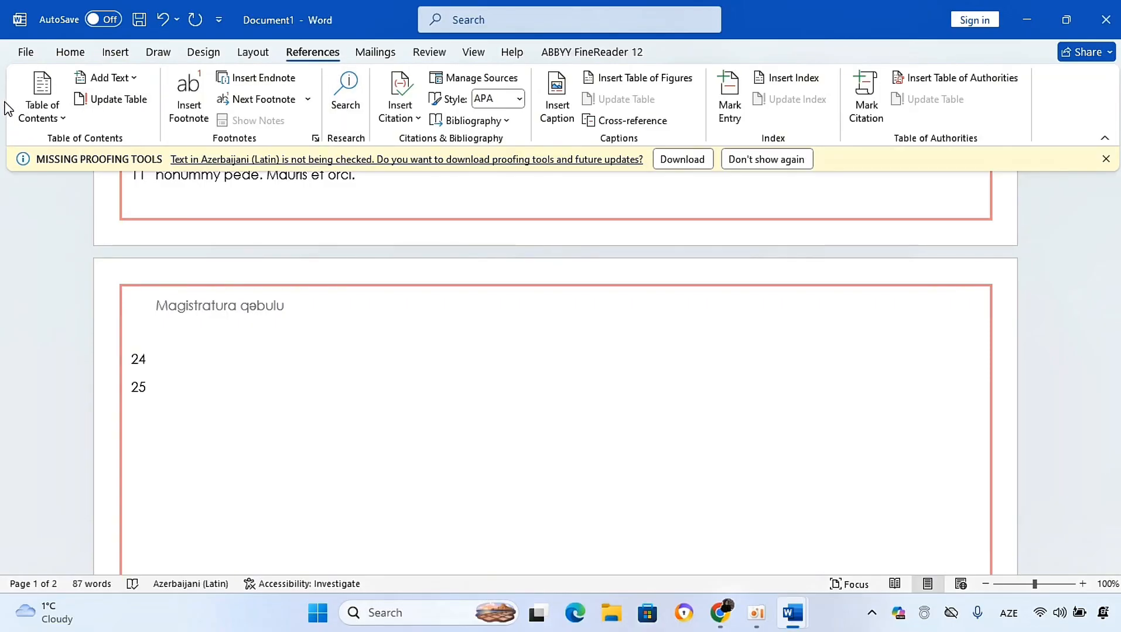
pyautogui.click(53, 116)
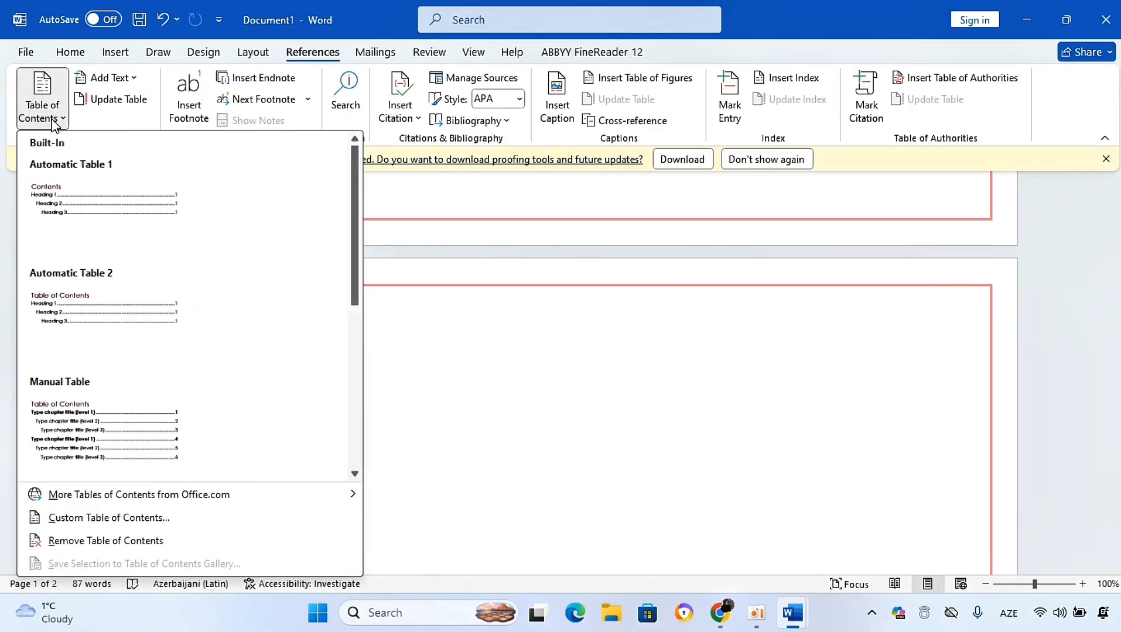
pyautogui.click(453, 378)
pyautogui.click(76, 57)
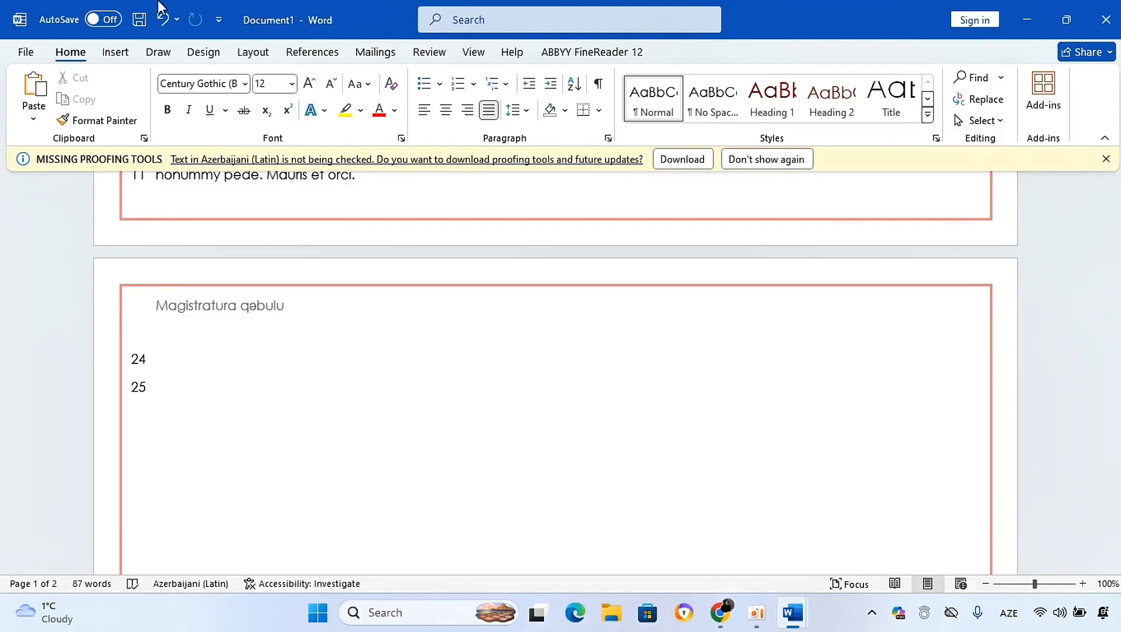
pyautogui.click(114, 53)
pyautogui.click(311, 51)
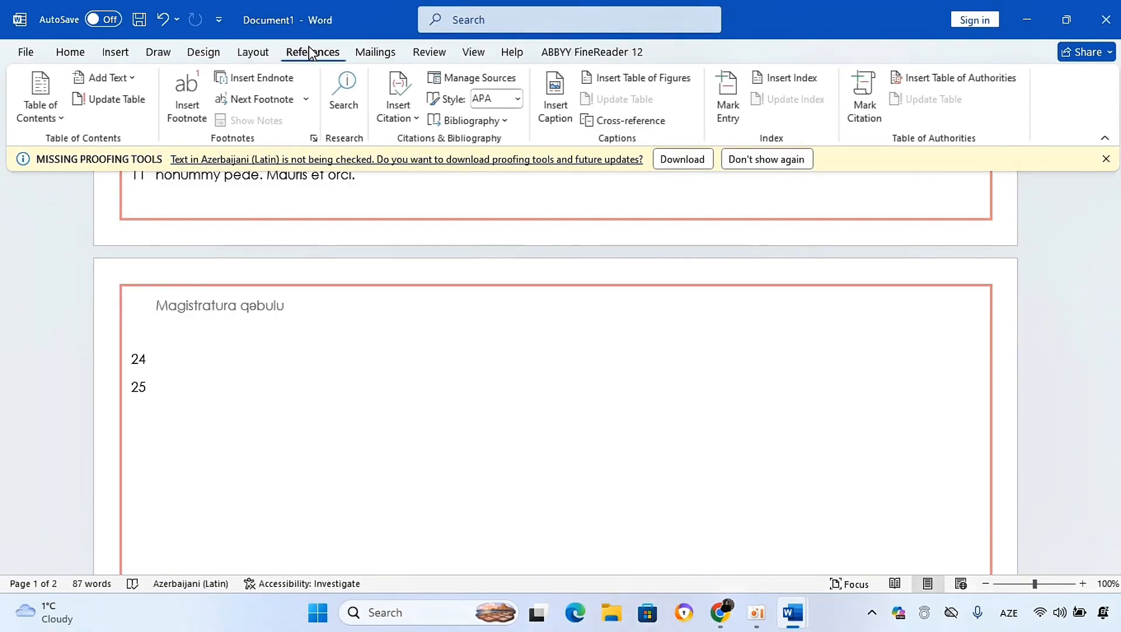
pyautogui.click(62, 117)
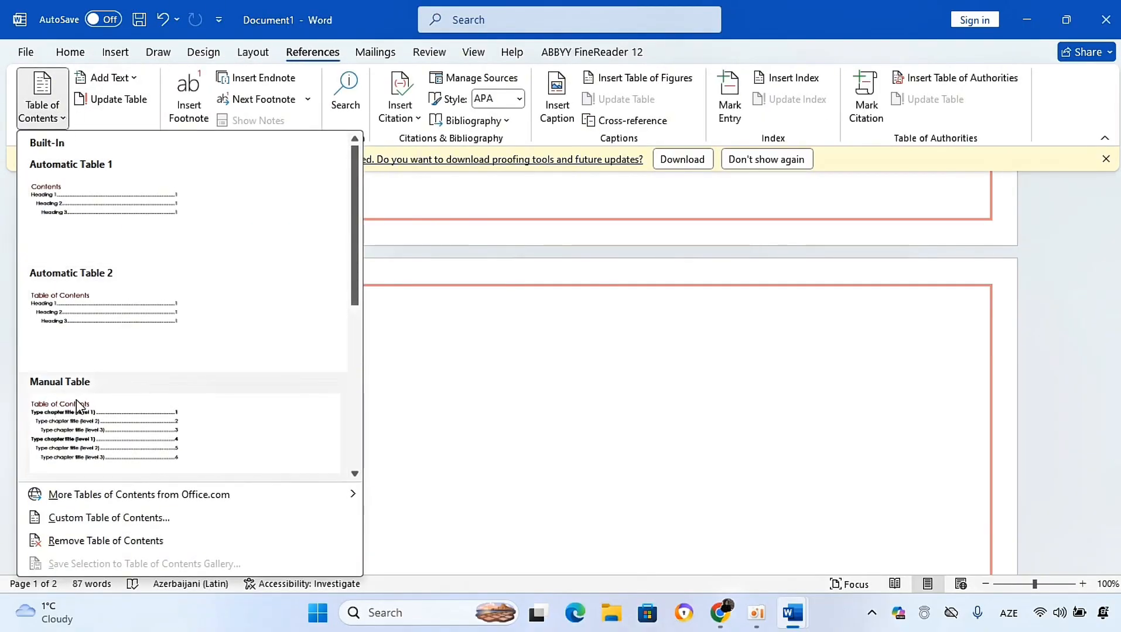
pyautogui.click(736, 383)
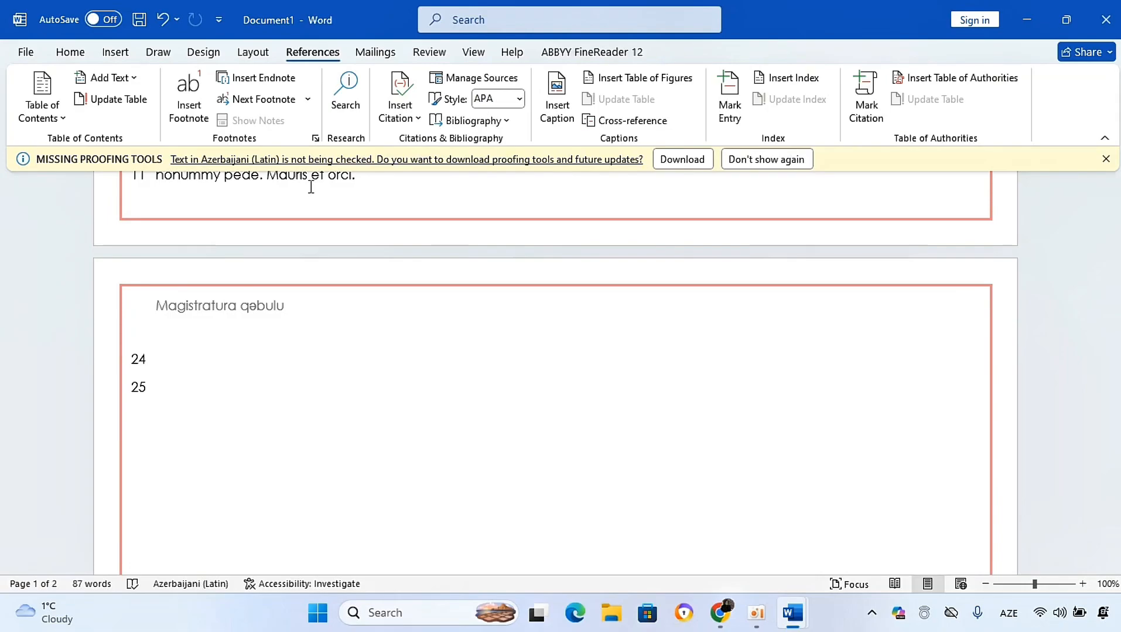
pyautogui.click(1025, 584)
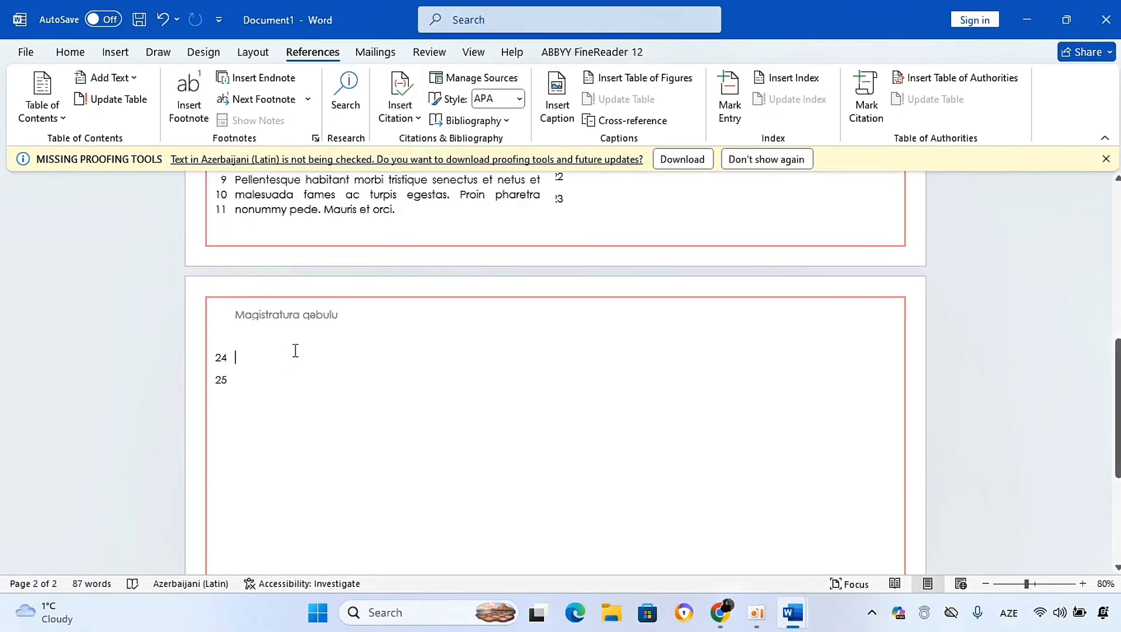
# Step: Type the word "Gəvəzə" on the empty line of the second page and insert a footnote after it
pyautogui.write('g')
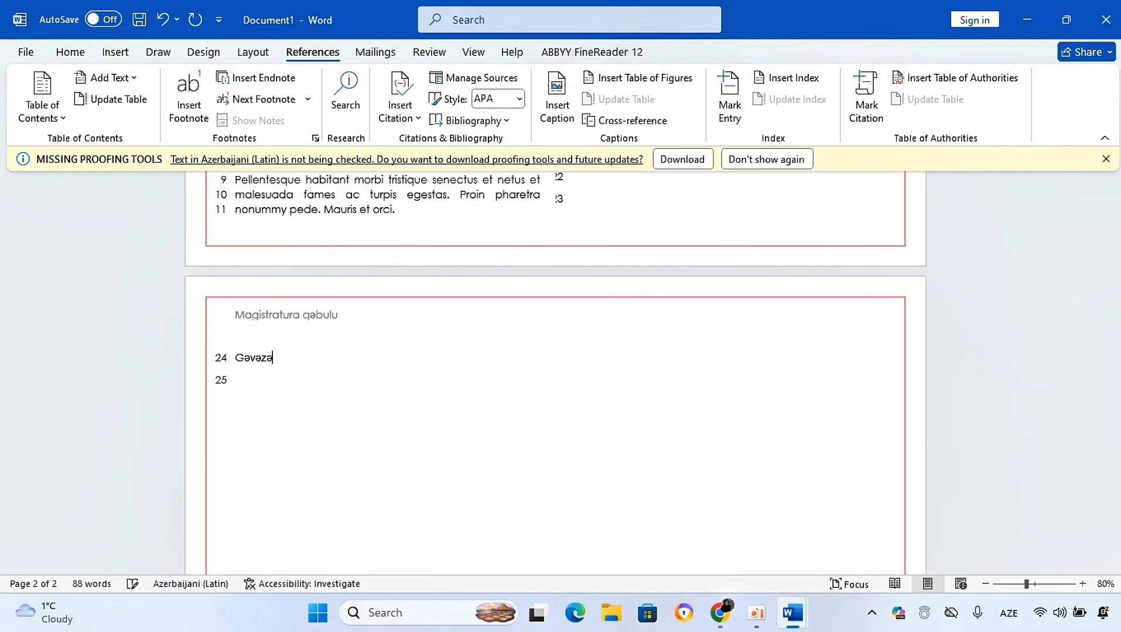
pyautogui.click(186, 94)
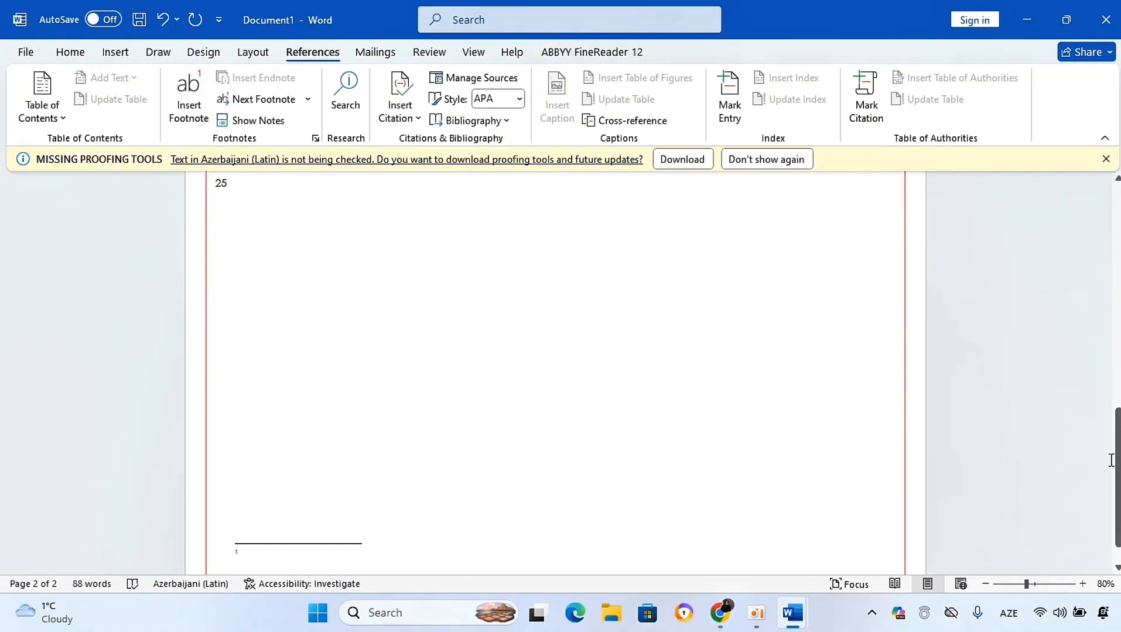
# Step: Navigate back to the footnote reference and insert an endnote after "Gəvəzə"
pyautogui.moveTo(1118, 460)
pyautogui.mouseDown()
pyautogui.moveTo(1118, 436)
pyautogui.moveTo(1118, 465)
pyautogui.moveTo(1118, 447)
pyautogui.mouseUp()
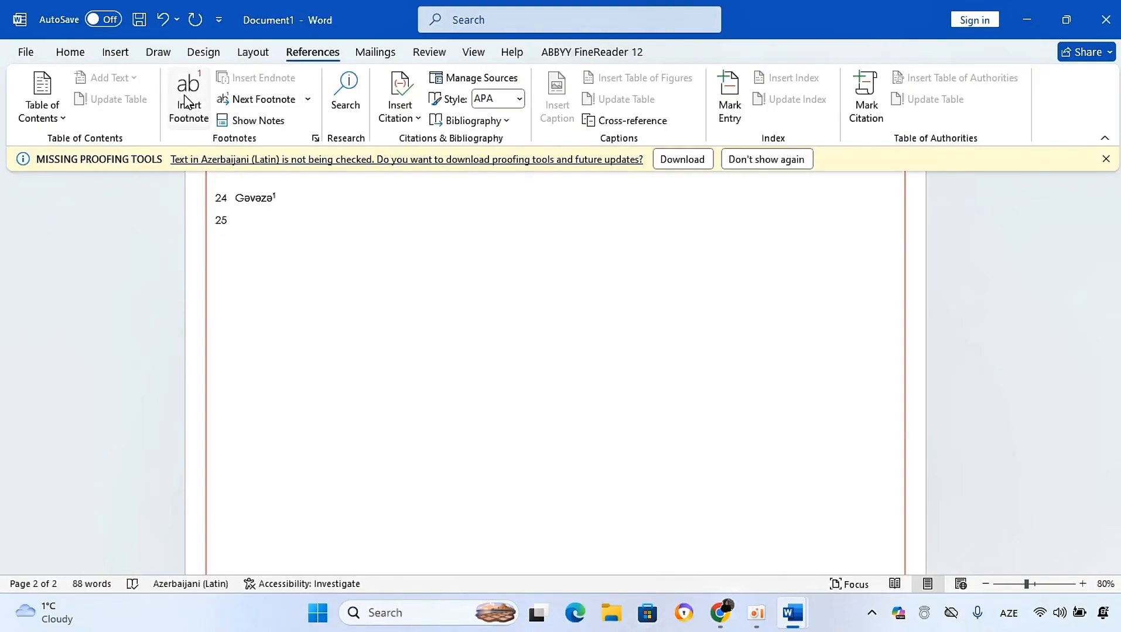
pyautogui.click(307, 101)
pyautogui.click(260, 170)
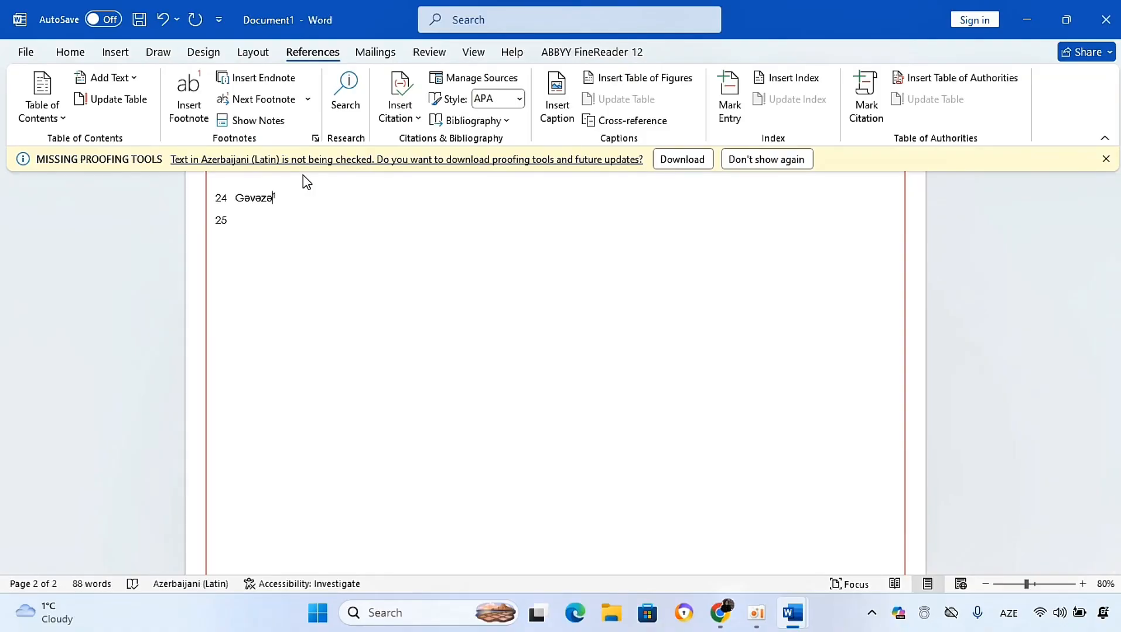
pyautogui.click(259, 79)
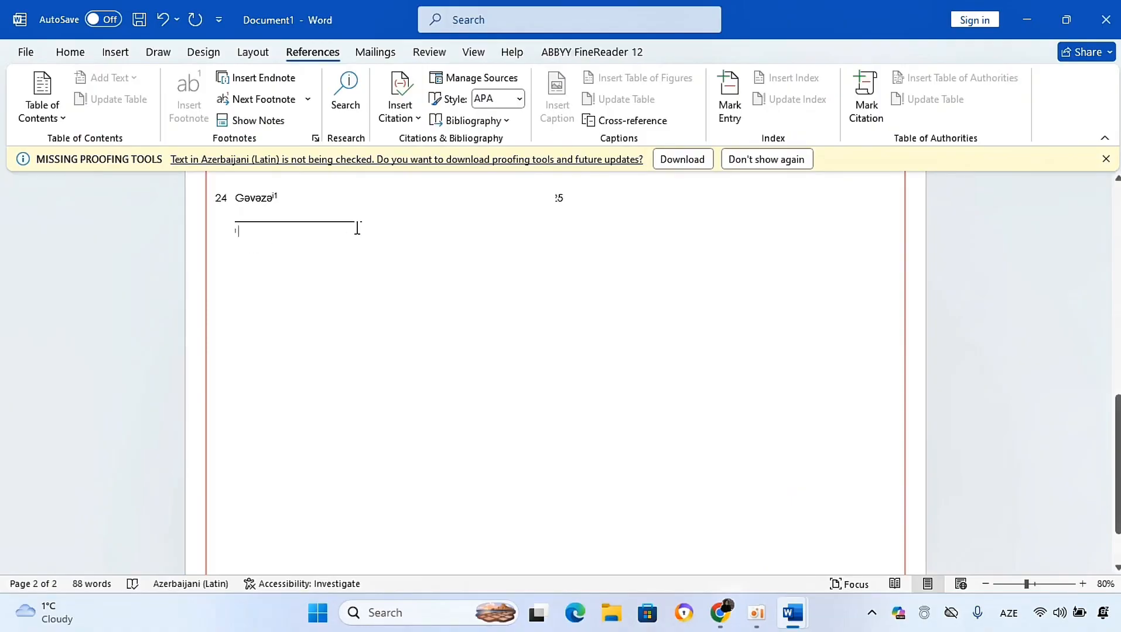
# Step: Open the Search pane and close it again
pyautogui.click(345, 88)
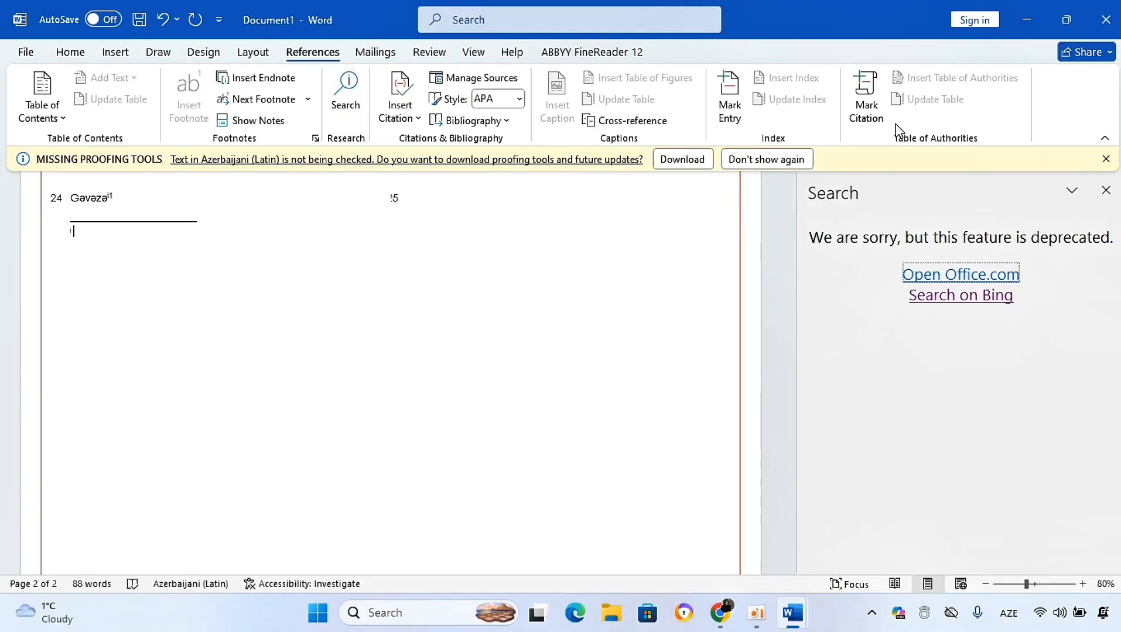
pyautogui.click(1105, 190)
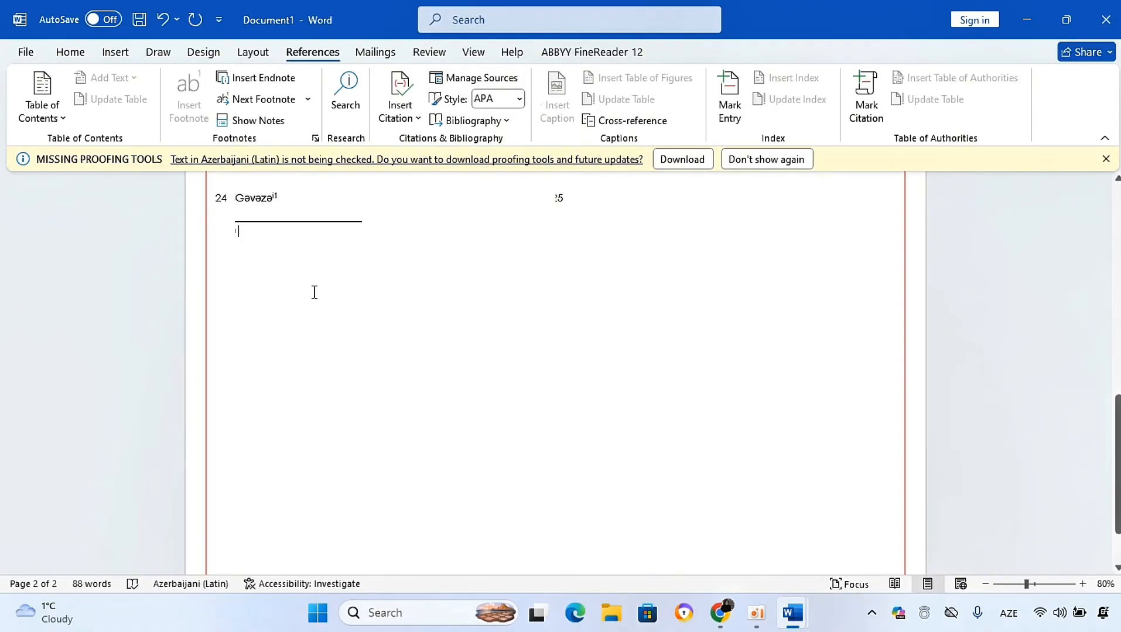
# Step: Move the squirrel picture onto the second page above the footnote area, undoing the last move attempt
pyautogui.moveTo(1116, 425); pyautogui.dragTo(1116, 295)
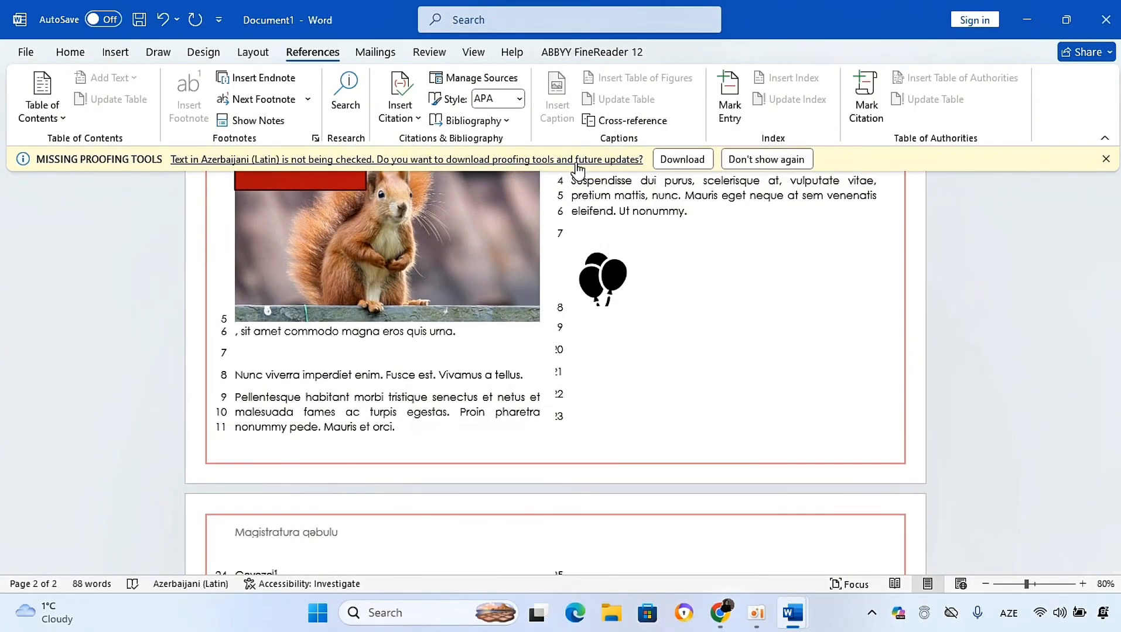
pyautogui.moveTo(418, 237); pyautogui.dragTo(585, 557)
pyautogui.moveTo(384, 367); pyautogui.dragTo(513, 363)
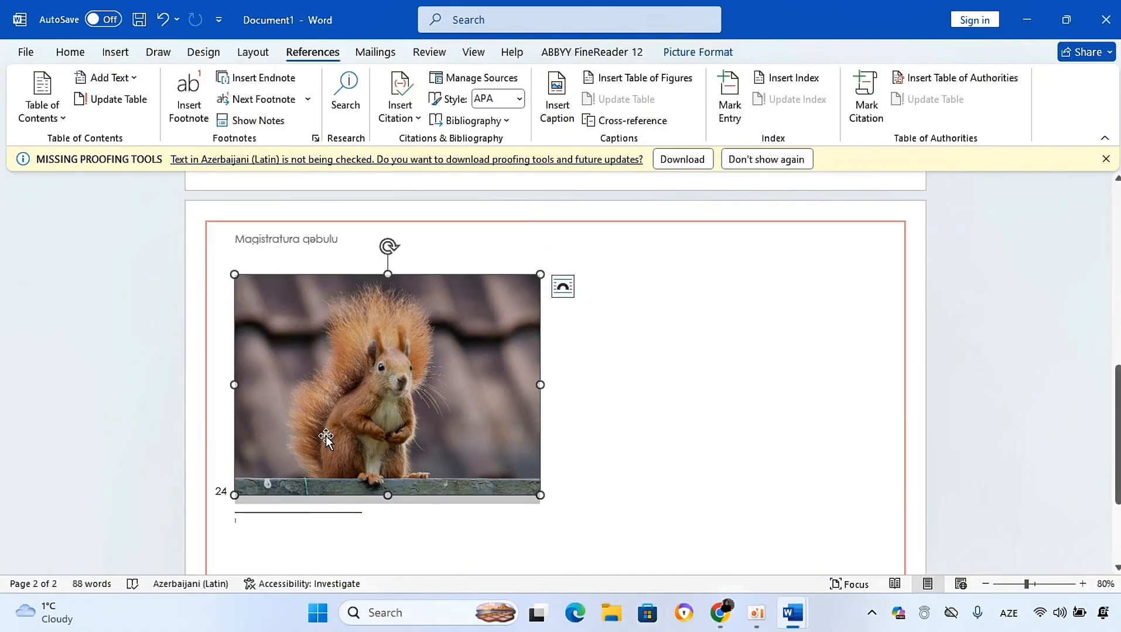
pyautogui.moveTo(325, 437); pyautogui.dragTo(635, 442)
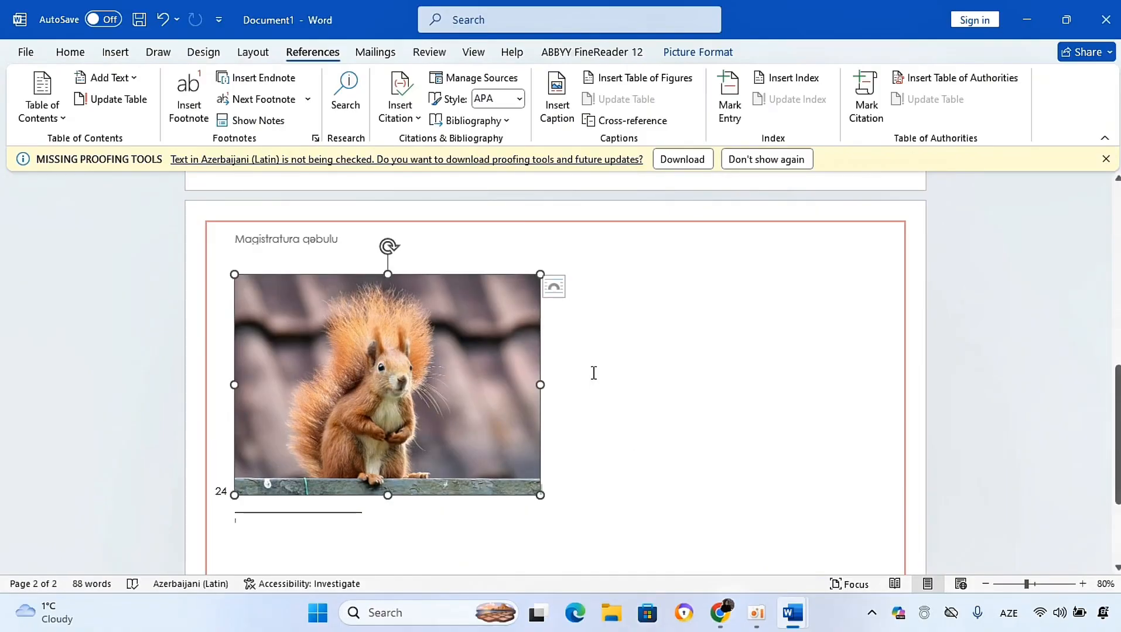
pyautogui.click(229, 423)
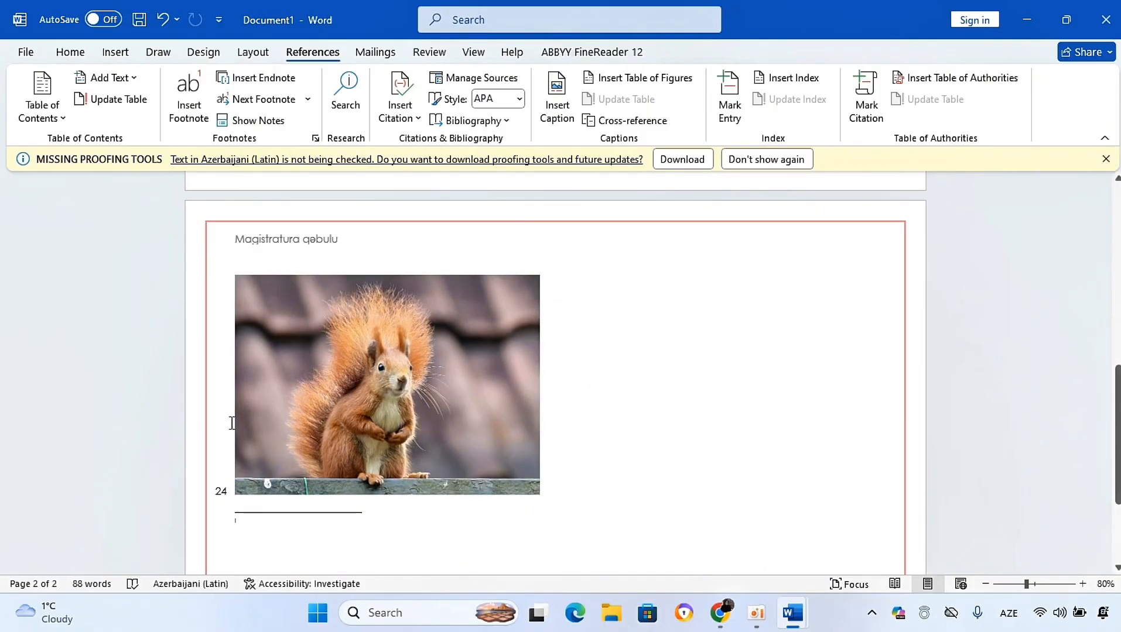
pyautogui.hotkey('ctrl', 'z')
# Step: Insert a caption with the Şəkil label for the selected squirrel picture
pyautogui.click(561, 126)
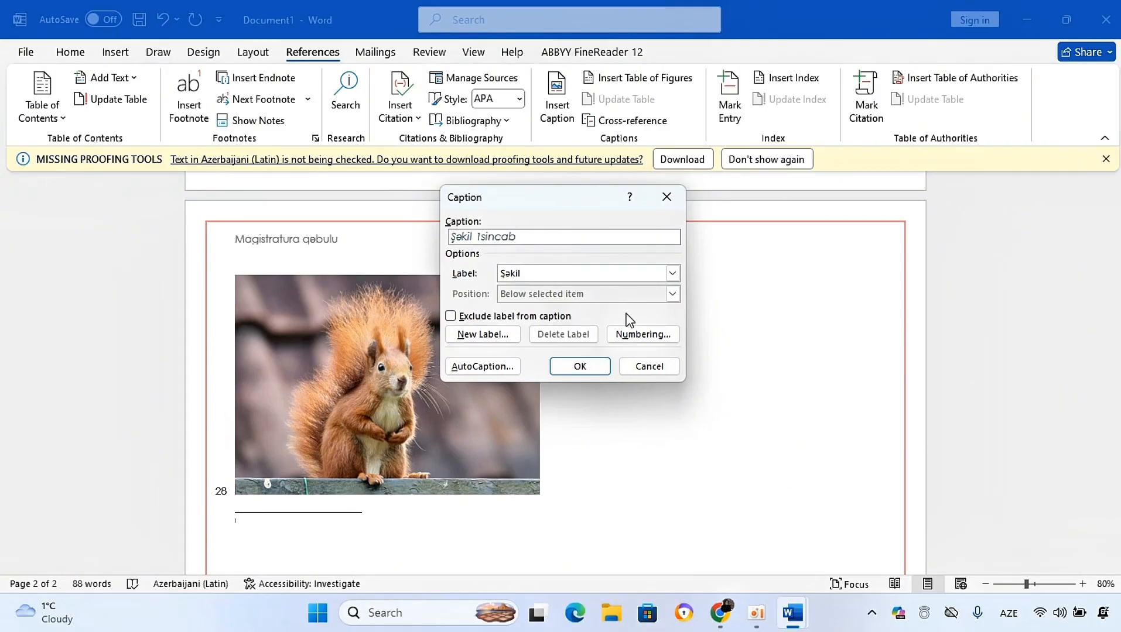
pyautogui.click(672, 273)
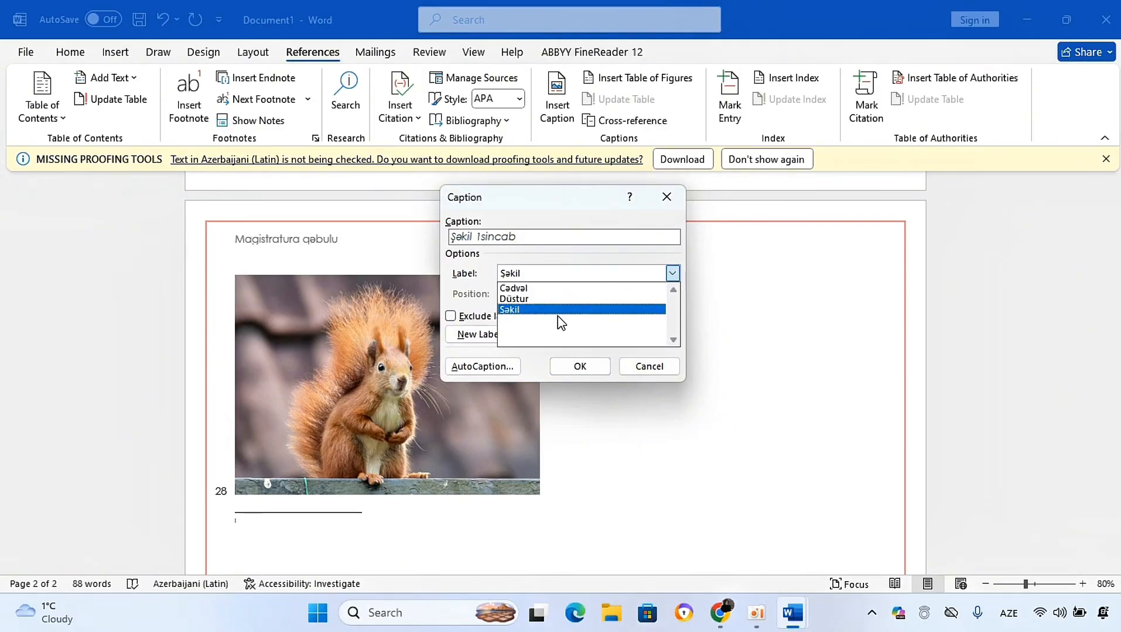
pyautogui.click(606, 247)
pyautogui.click(579, 367)
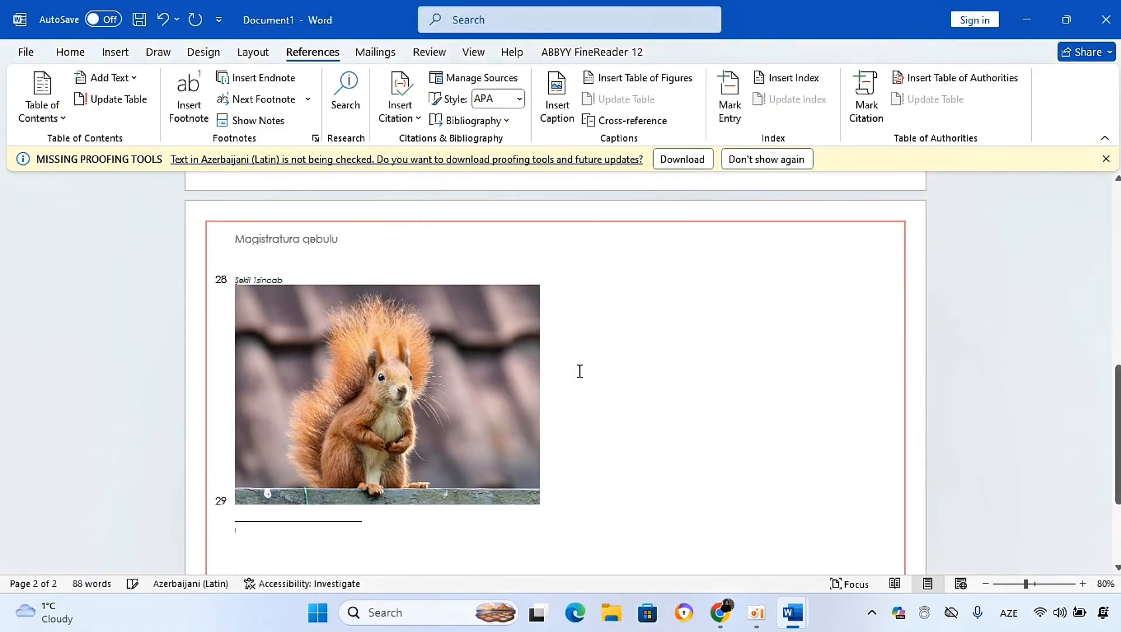
# Step: Select the caption text and enlarge its font
pyautogui.tripleClick(264, 278)
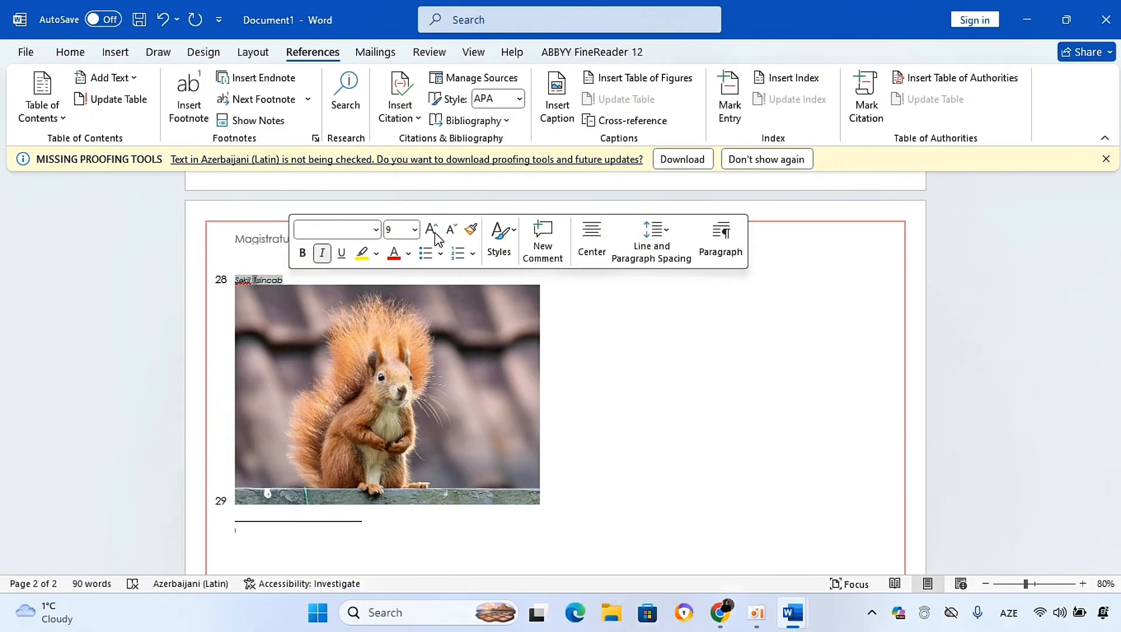
pyautogui.click(432, 231)
pyautogui.click(237, 281)
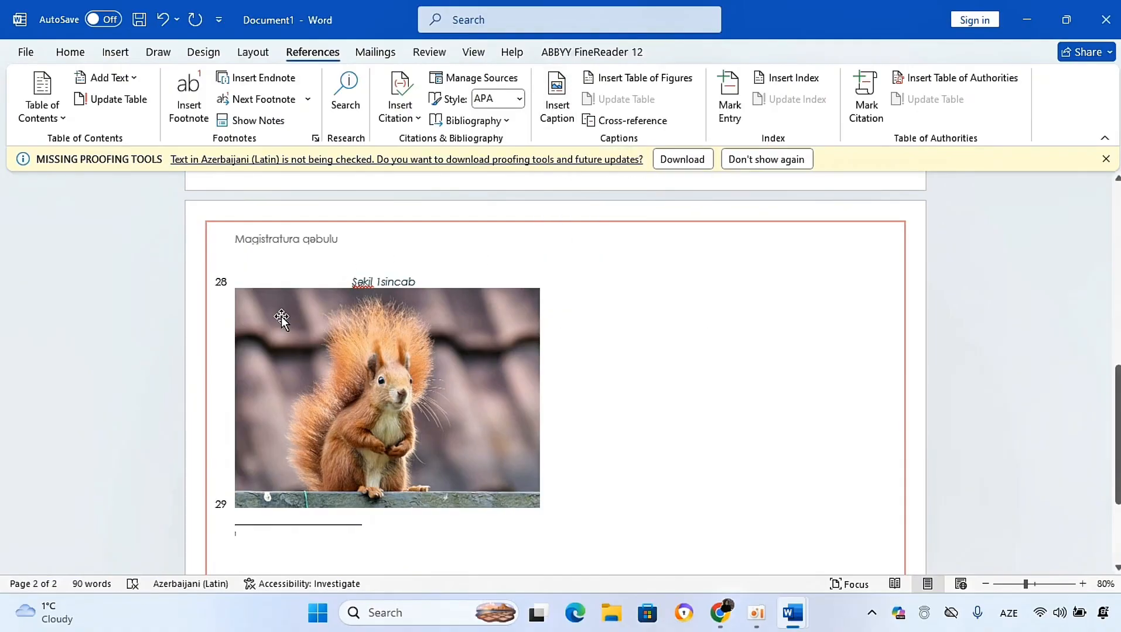
# Step: Insert a table of figures with the default settings below the picture
pyautogui.click(626, 79)
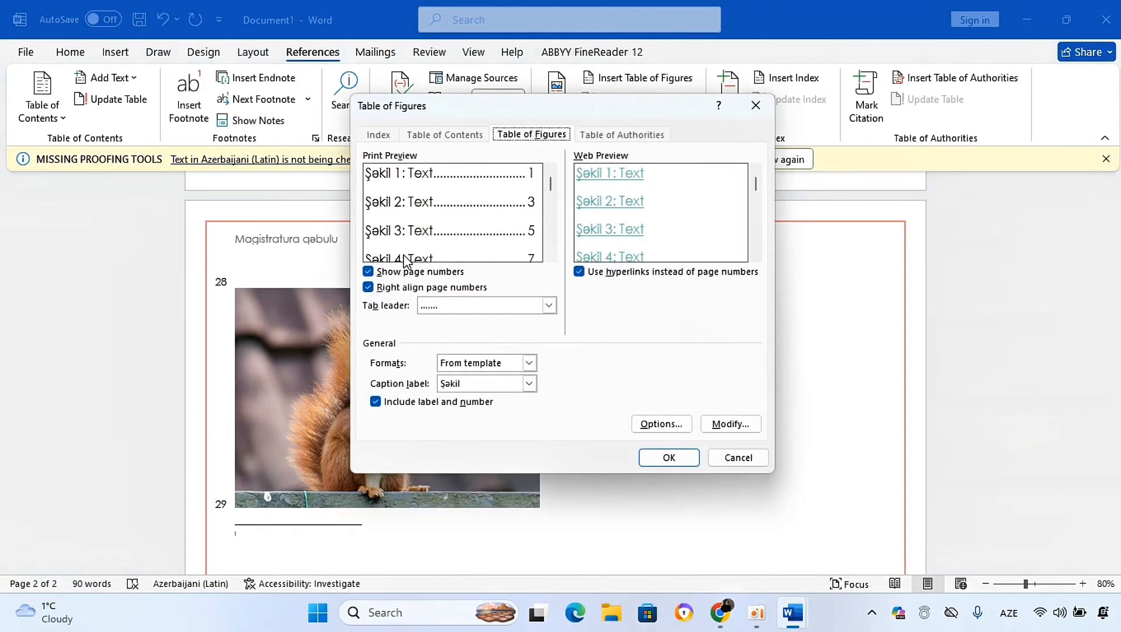
pyautogui.click(671, 459)
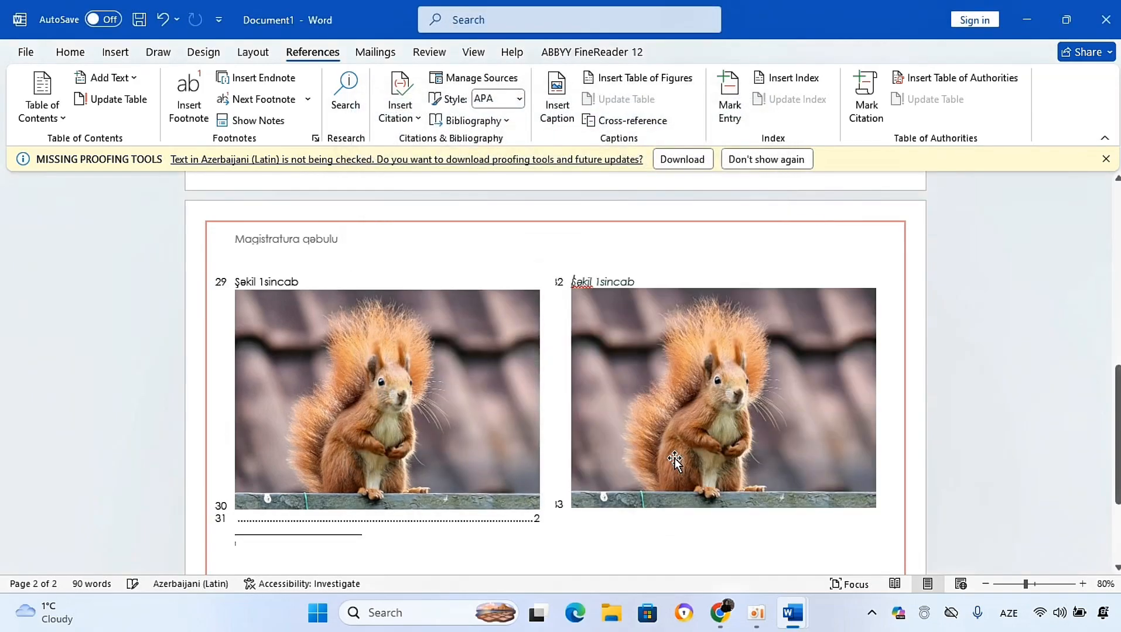
pyautogui.click(376, 523)
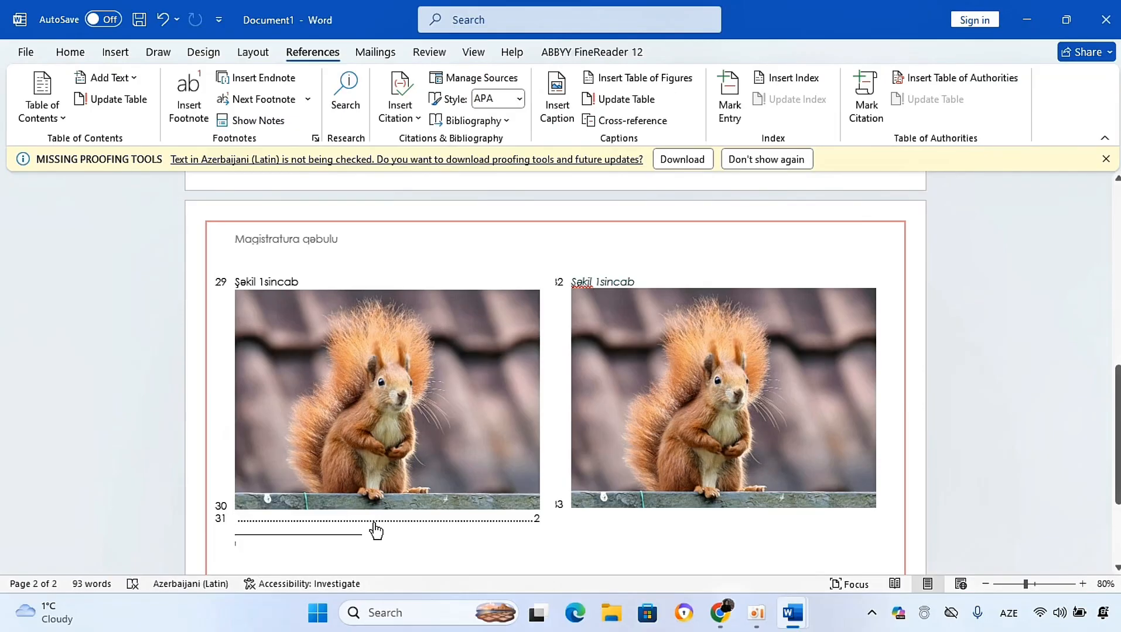
pyautogui.keyDown('ctrl'); pyautogui.click(373, 523); pyautogui.keyUp('ctrl')
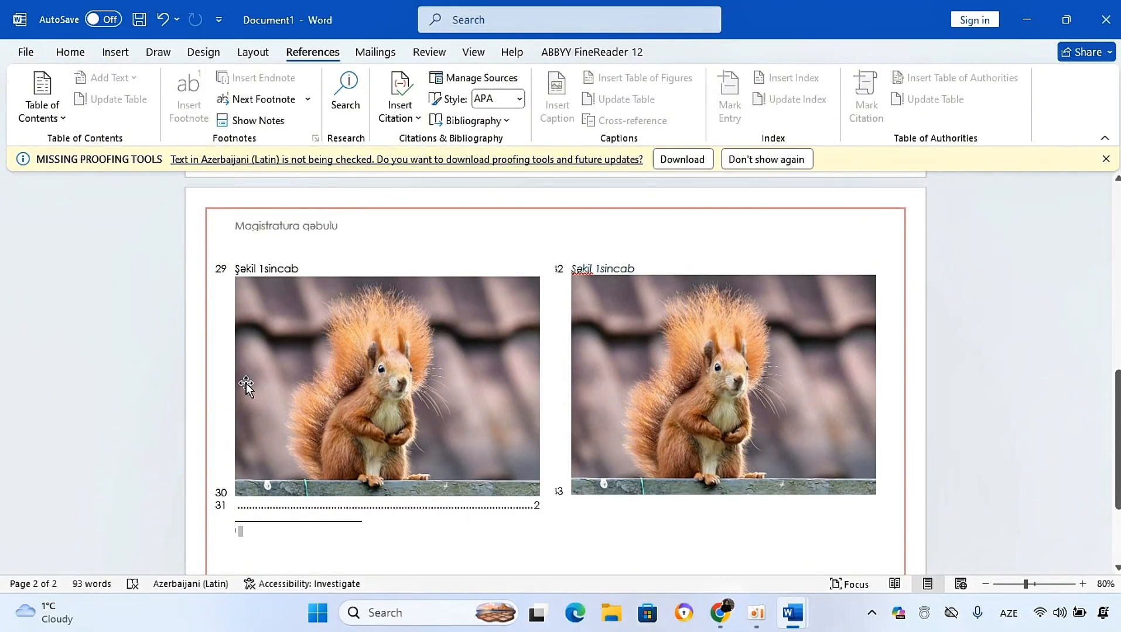
pyautogui.click(577, 313)
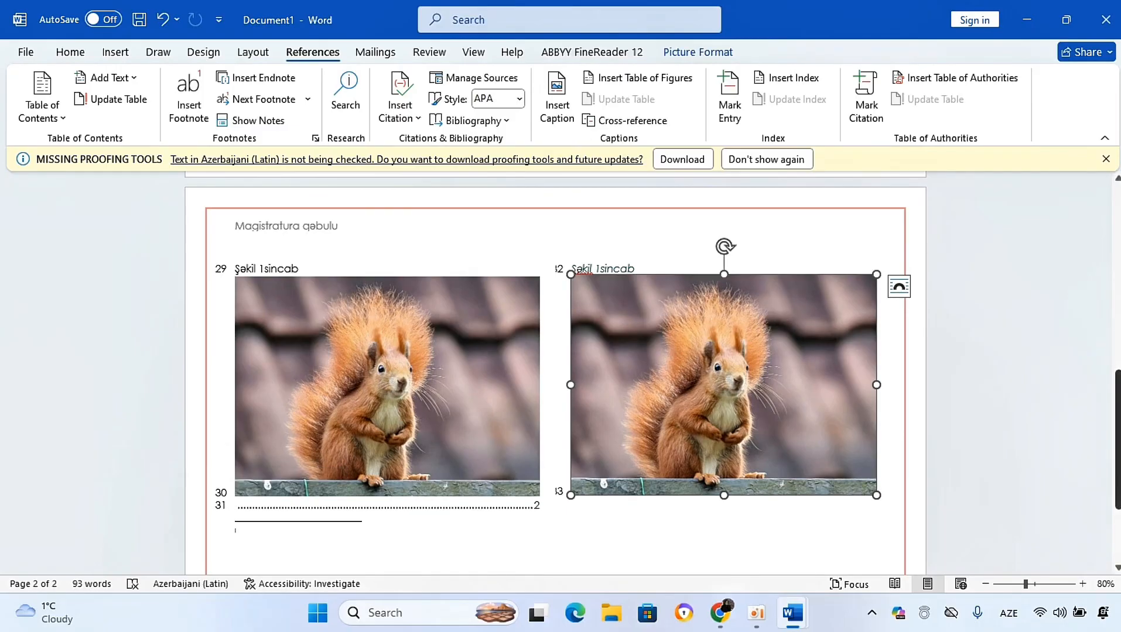
# Step: Insert a cross-reference to the entire Şəkil caption after "(Bax" at the end of the first paragraph
pyautogui.moveTo(1119, 450); pyautogui.dragTo(1119, 262)
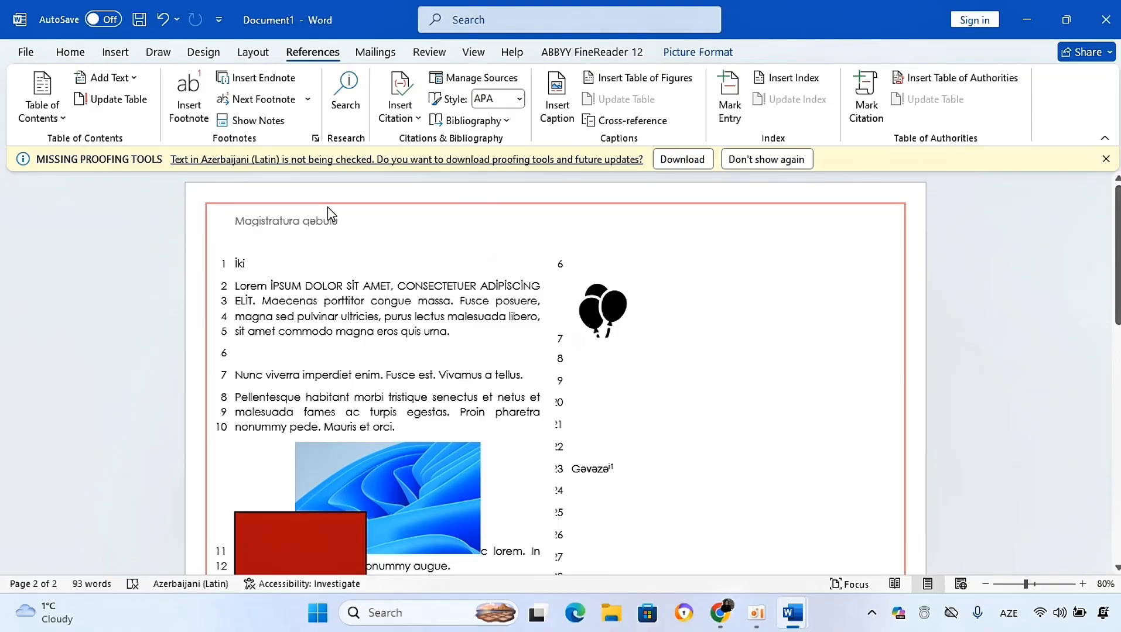
pyautogui.click(446, 332)
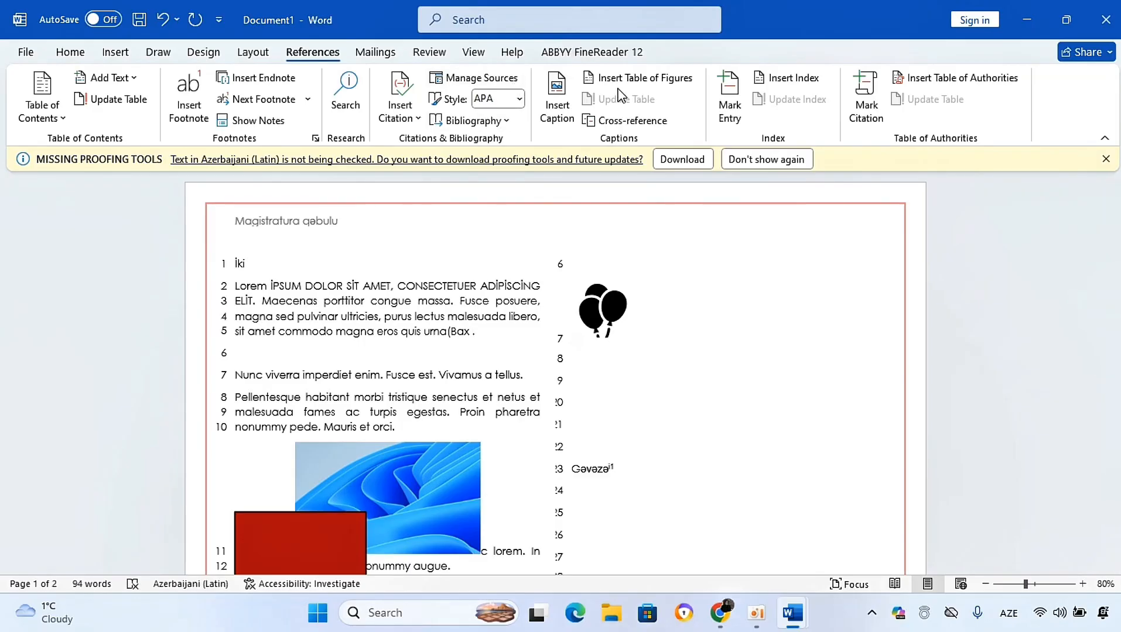
pyautogui.click(609, 122)
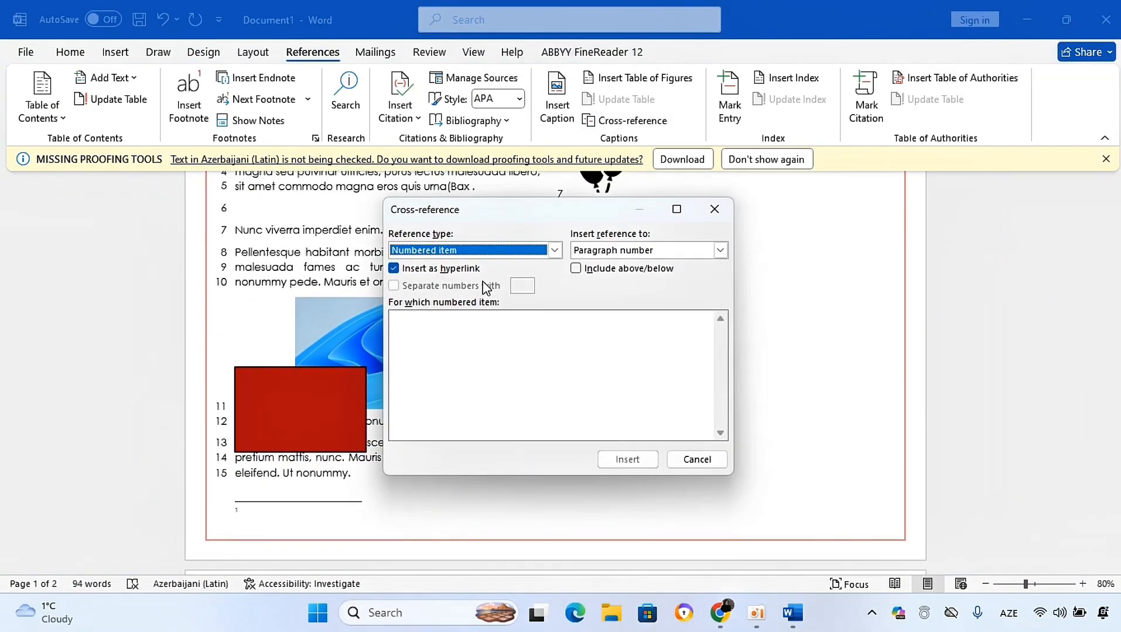
pyautogui.click(554, 250)
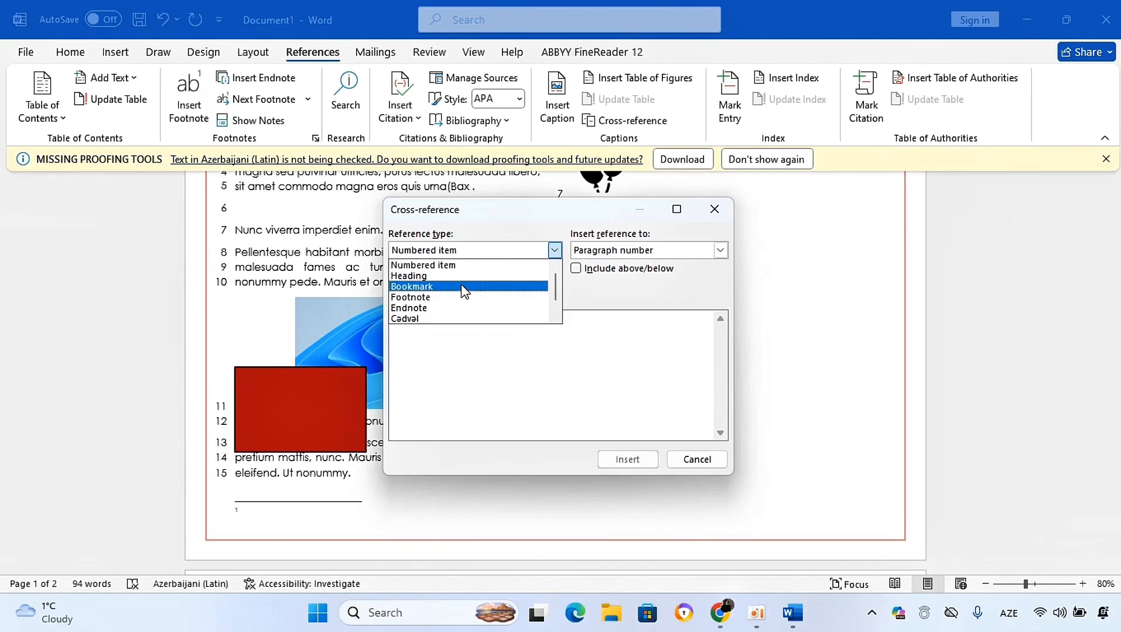
pyautogui.moveTo(555, 291); pyautogui.dragTo(552, 301)
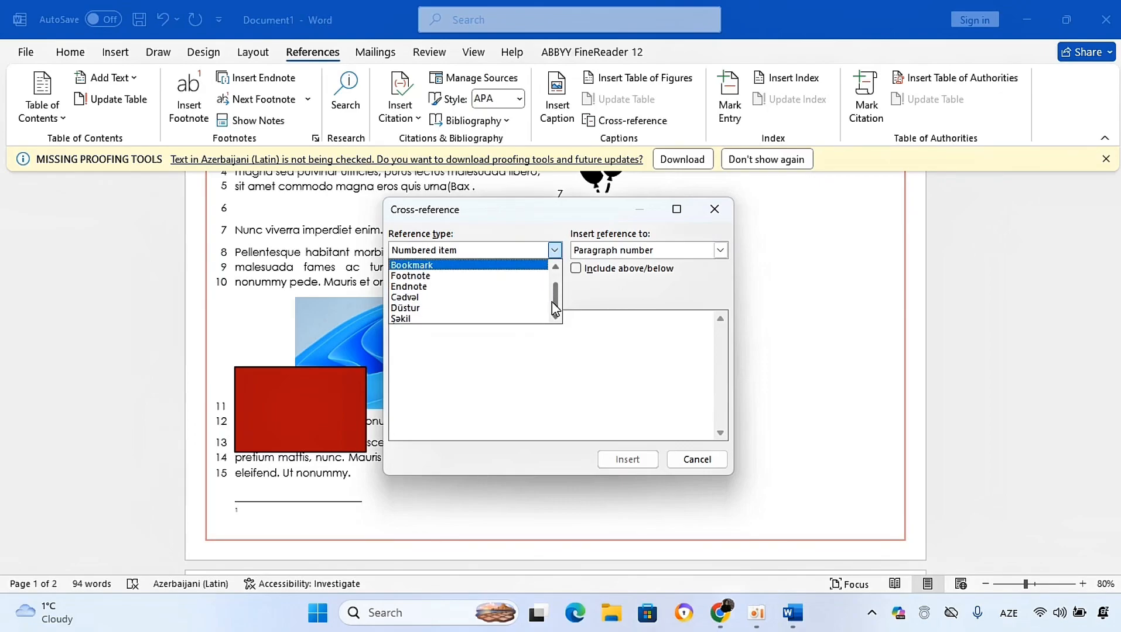
pyautogui.click(501, 319)
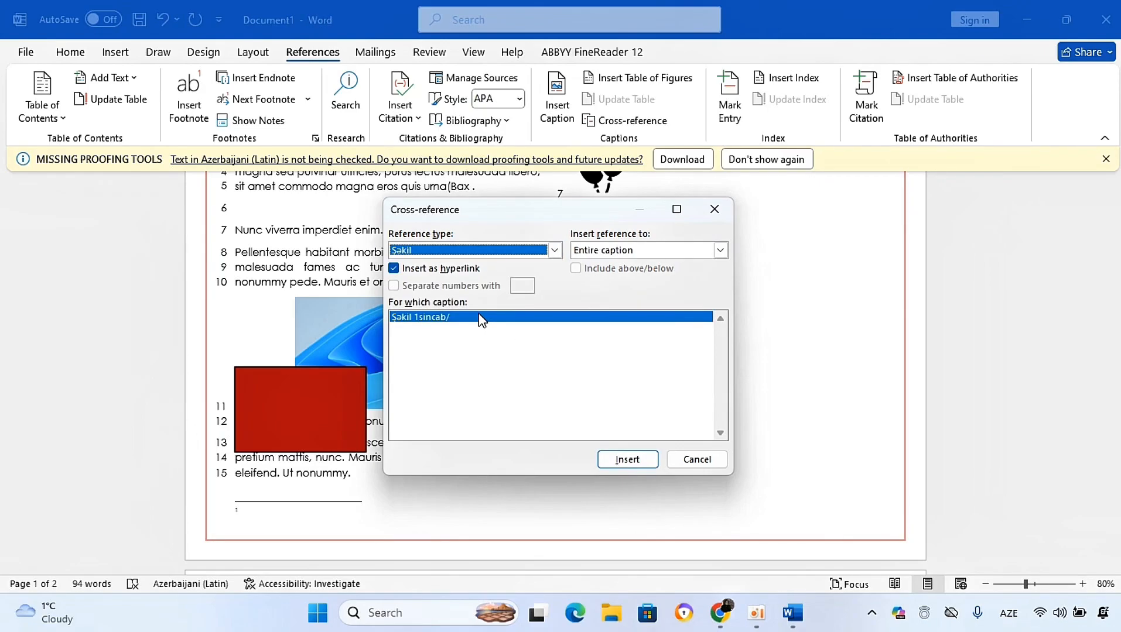
pyautogui.click(627, 460)
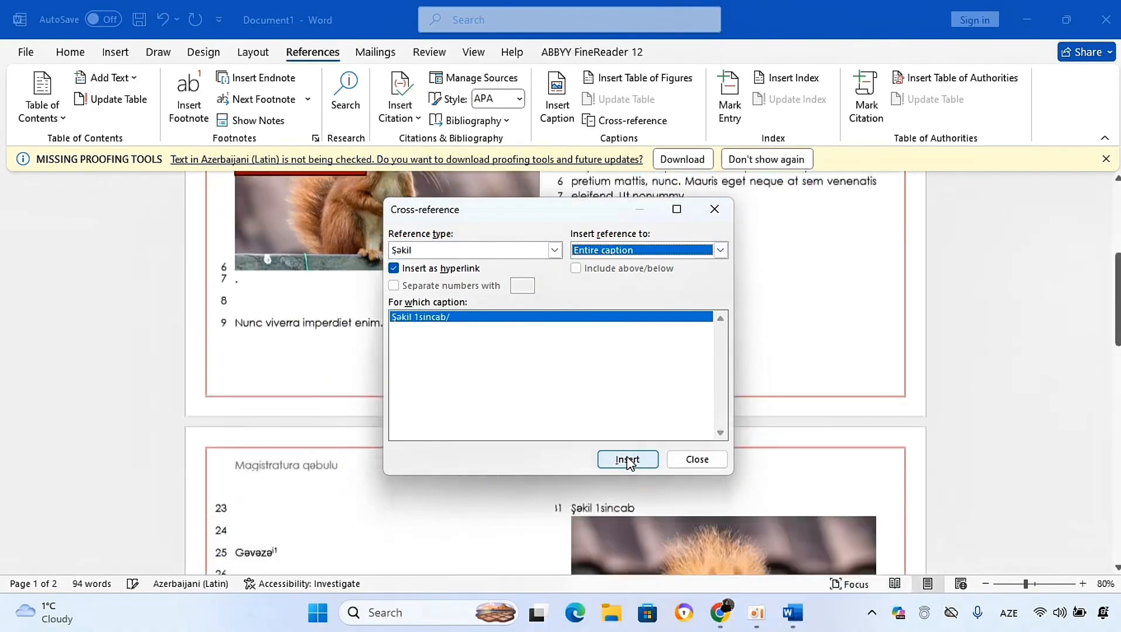
pyautogui.click(713, 211)
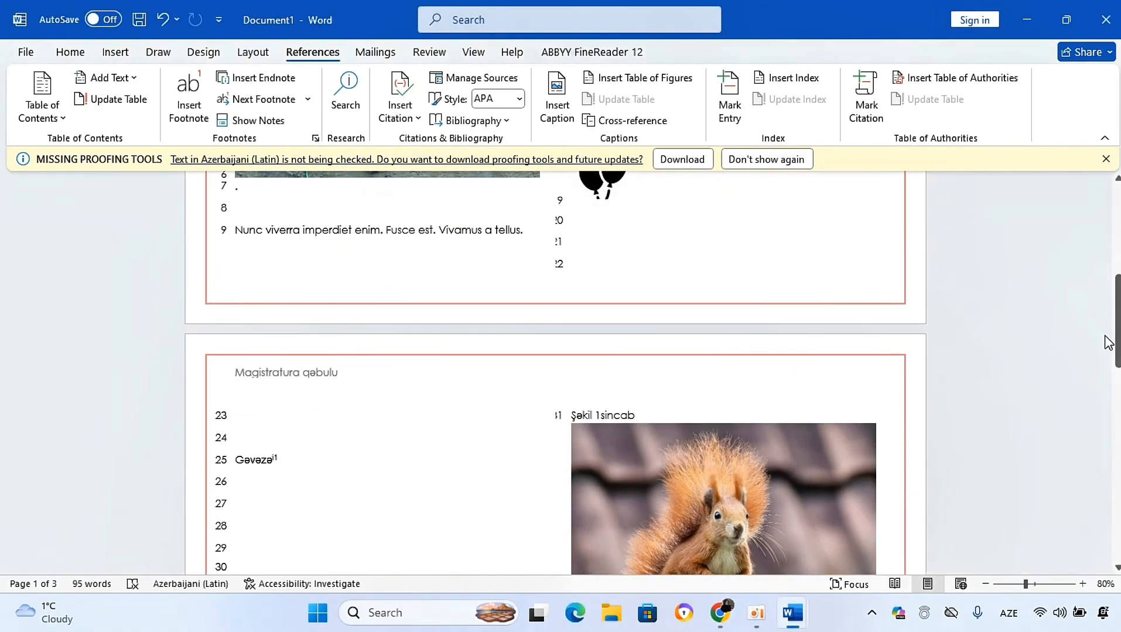
# Step: Follow the cross-reference link to jump to the captioned squirrel picture
pyautogui.moveTo(1108, 342); pyautogui.dragTo(1109, 255)
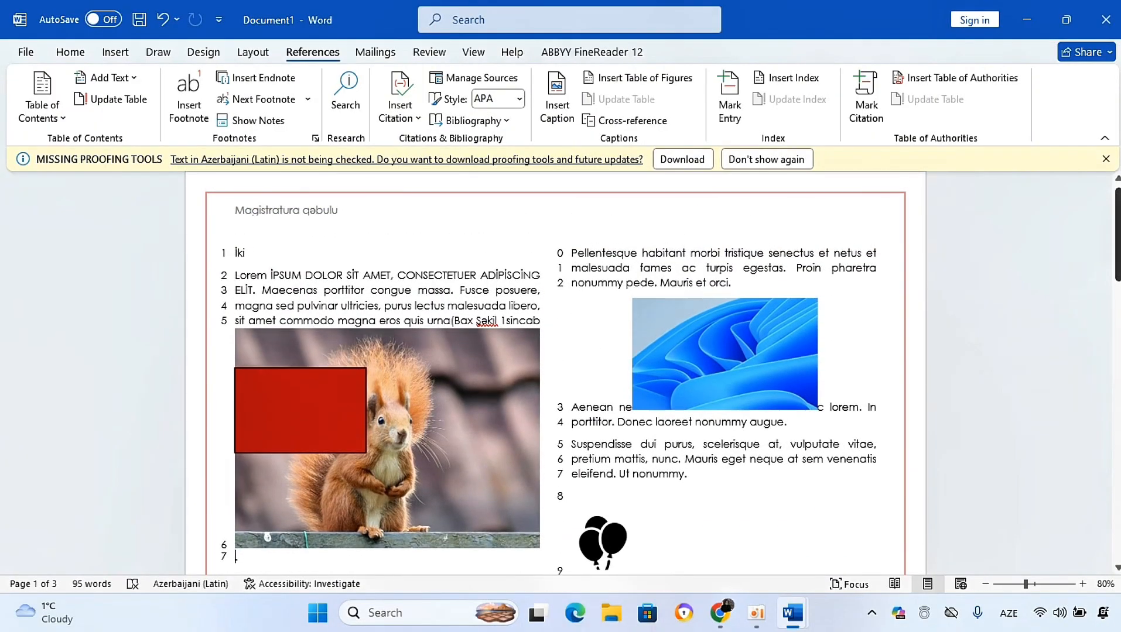
pyautogui.click(502, 321)
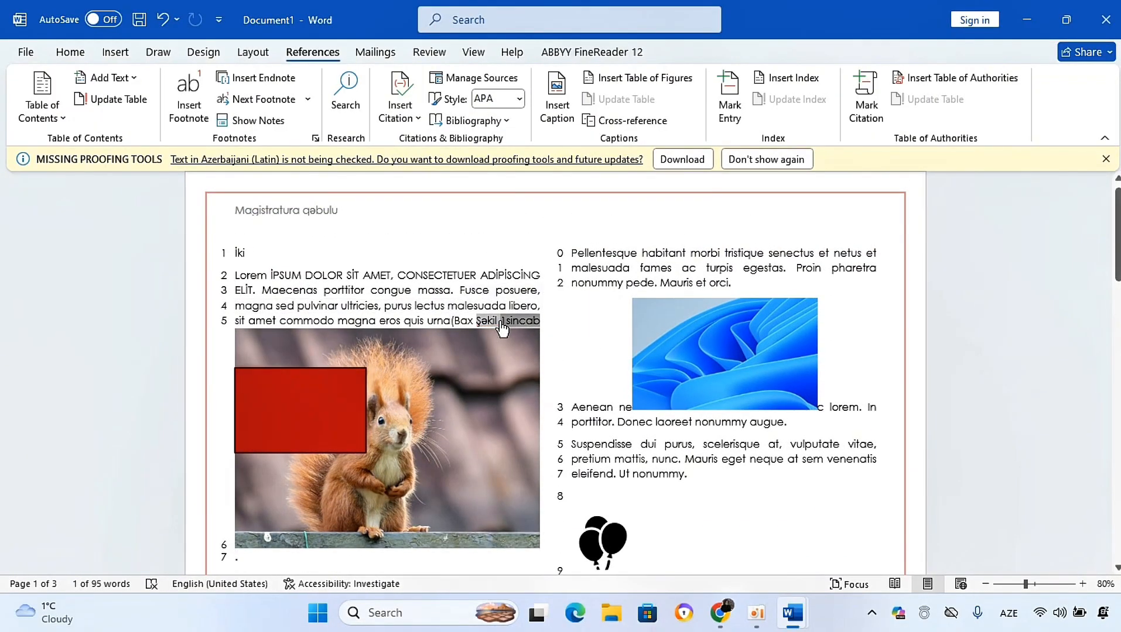
pyautogui.keyDown('ctrl'); pyautogui.click(501, 322); pyautogui.keyUp('ctrl')
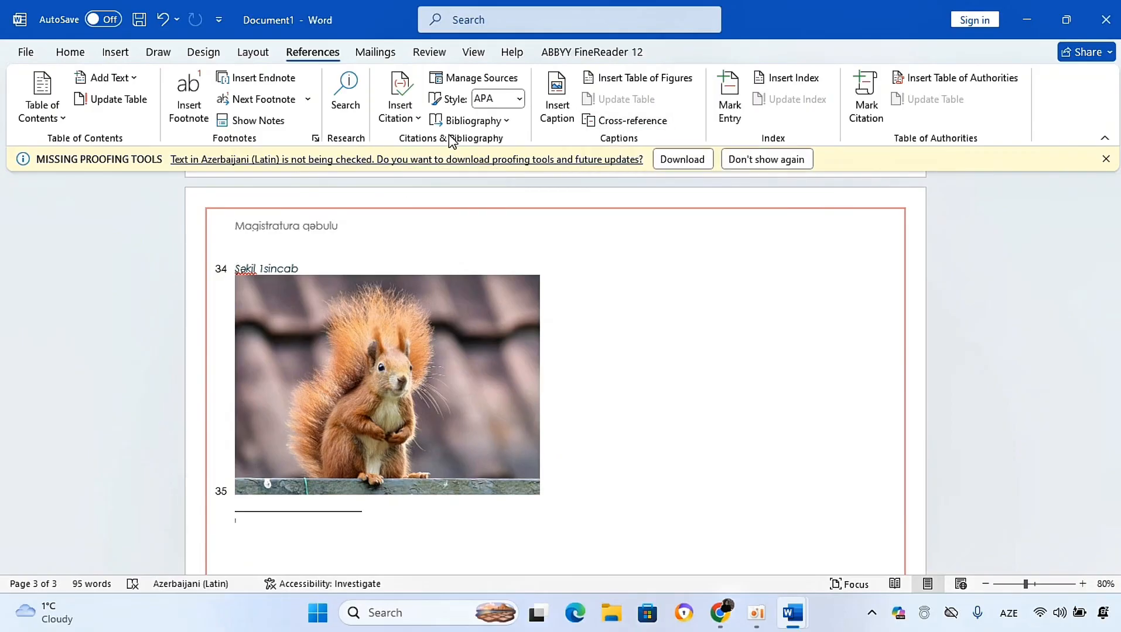
# Step: Browse the Review and View tabs
pyautogui.click(429, 53)
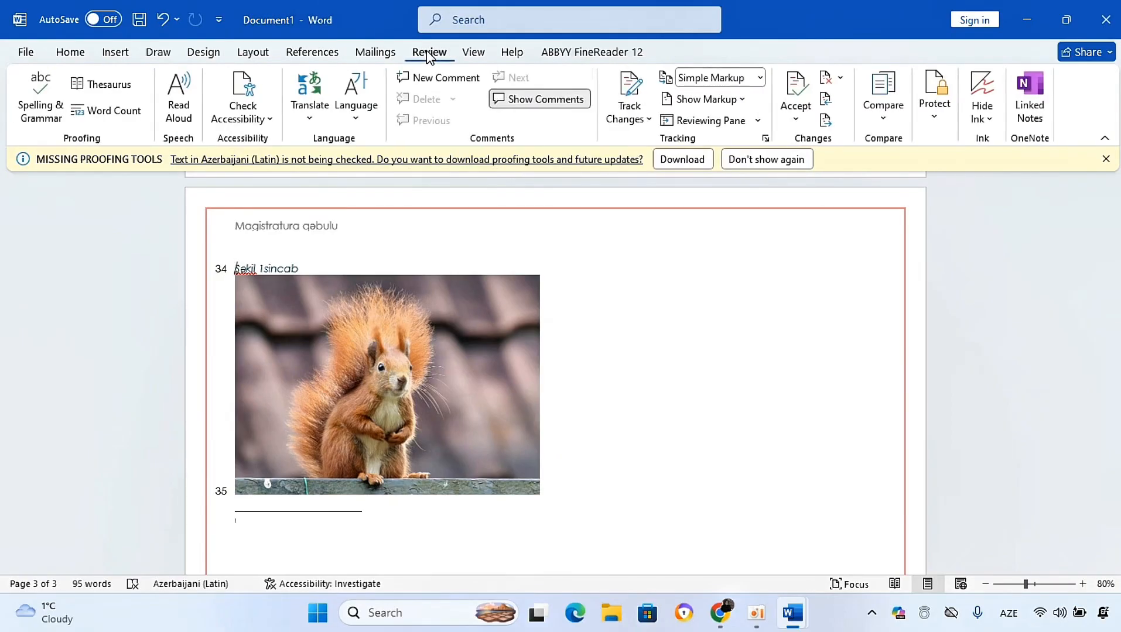
pyautogui.click(473, 54)
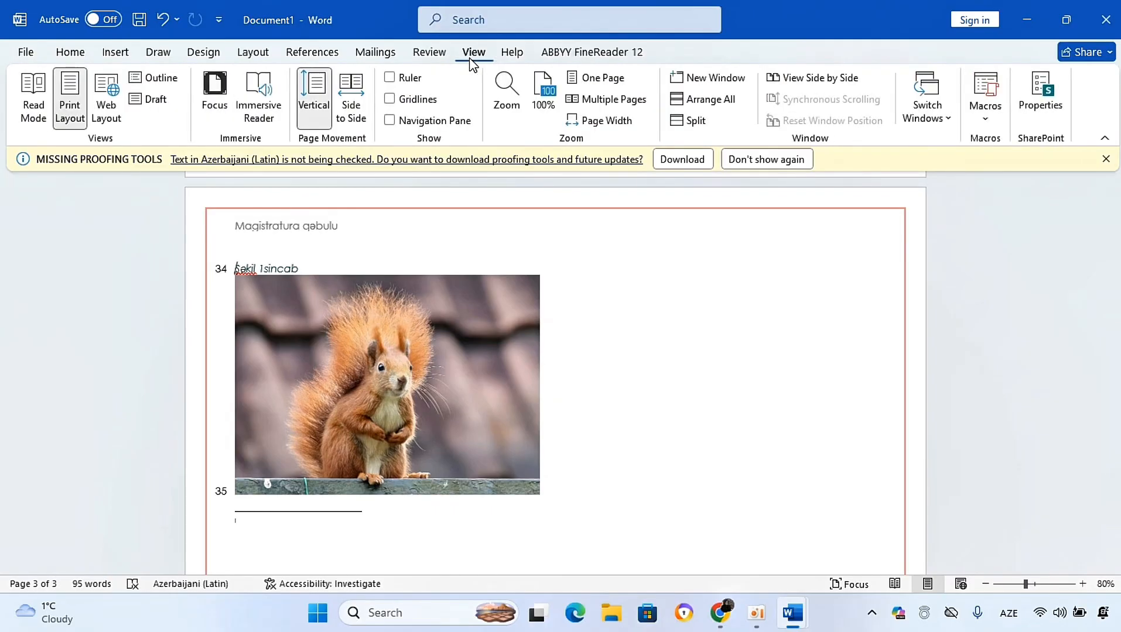
pyautogui.click(419, 56)
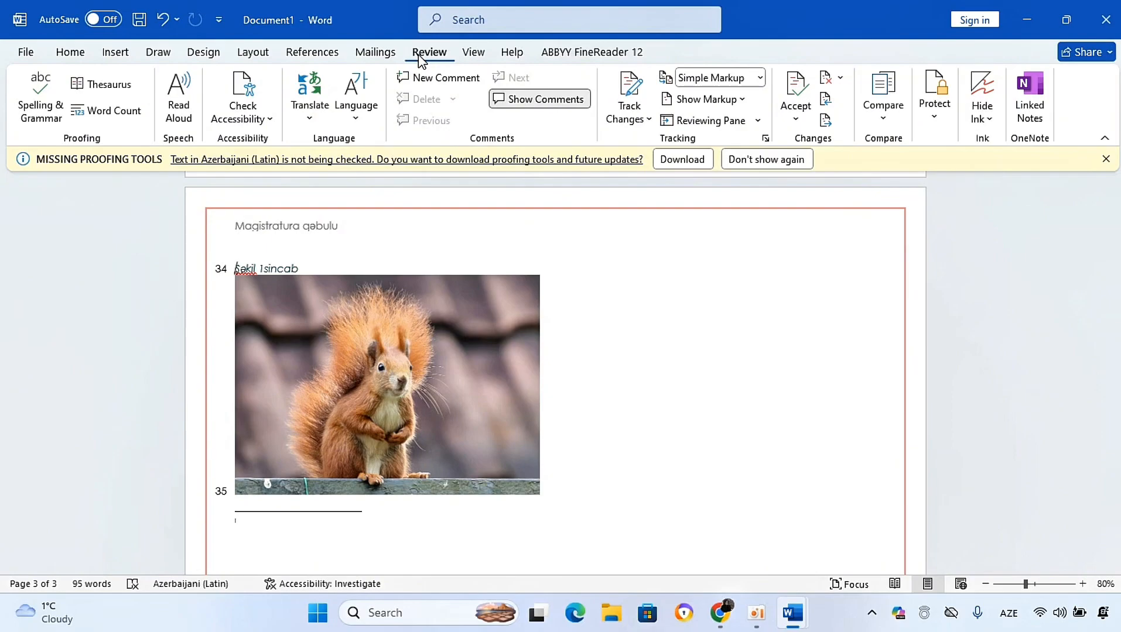
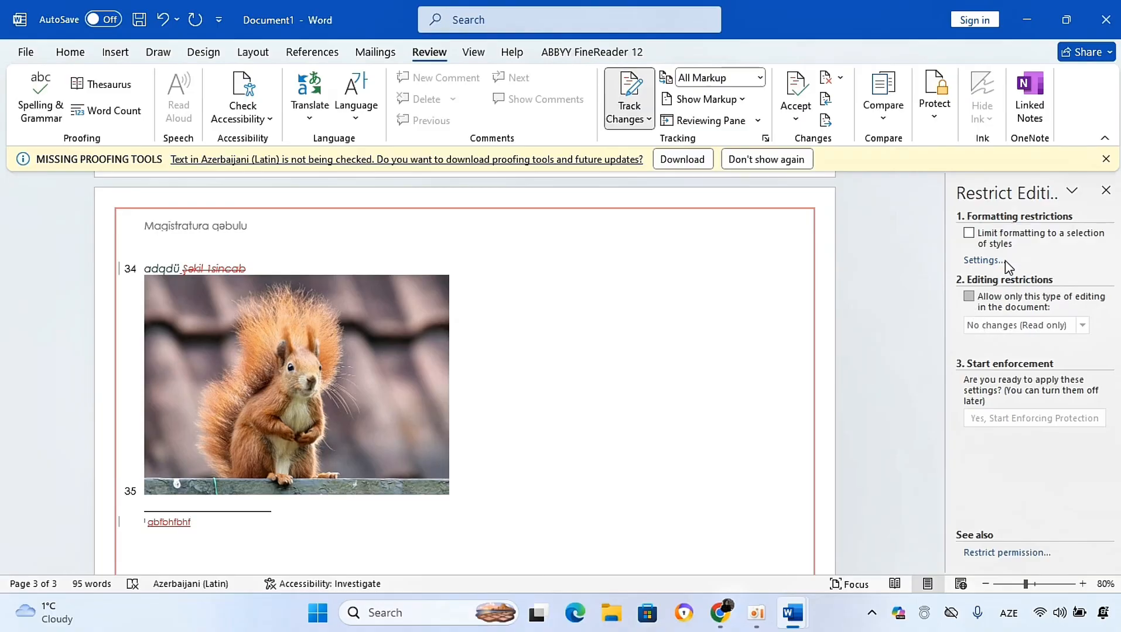
# Step: Close the Restrict Editing pane
pyautogui.click(1105, 191)
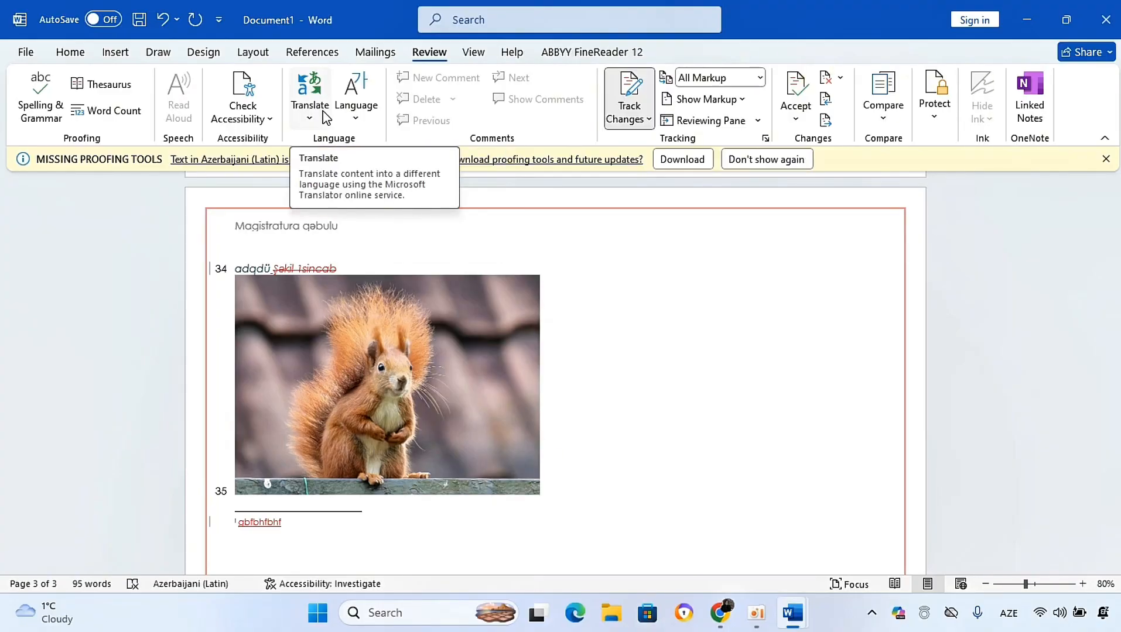
pyautogui.click(254, 53)
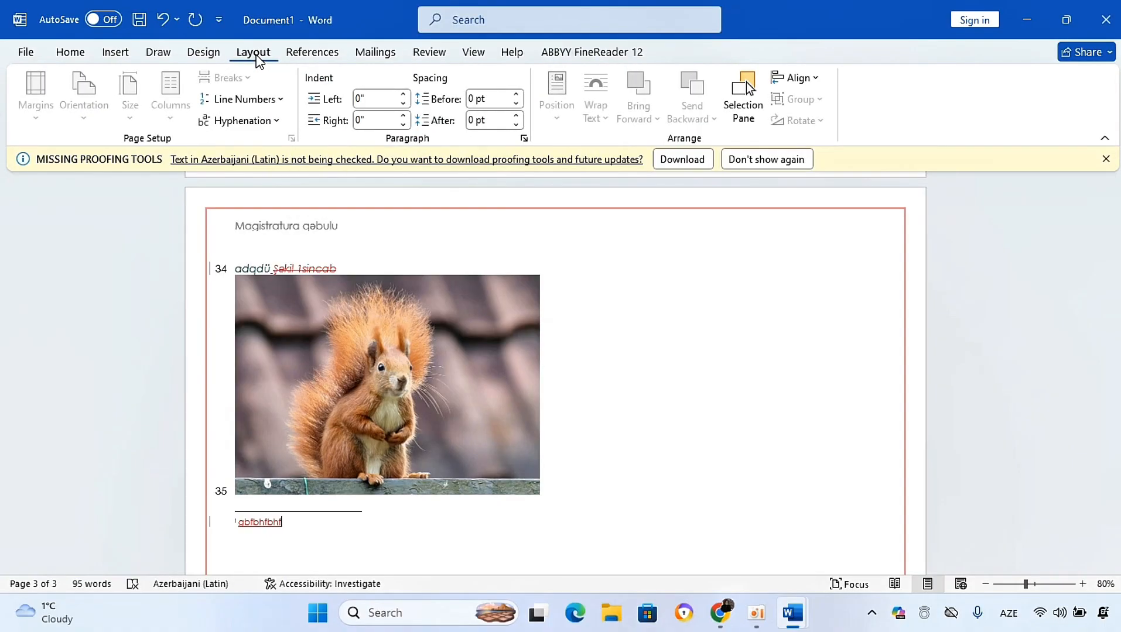
pyautogui.click(473, 53)
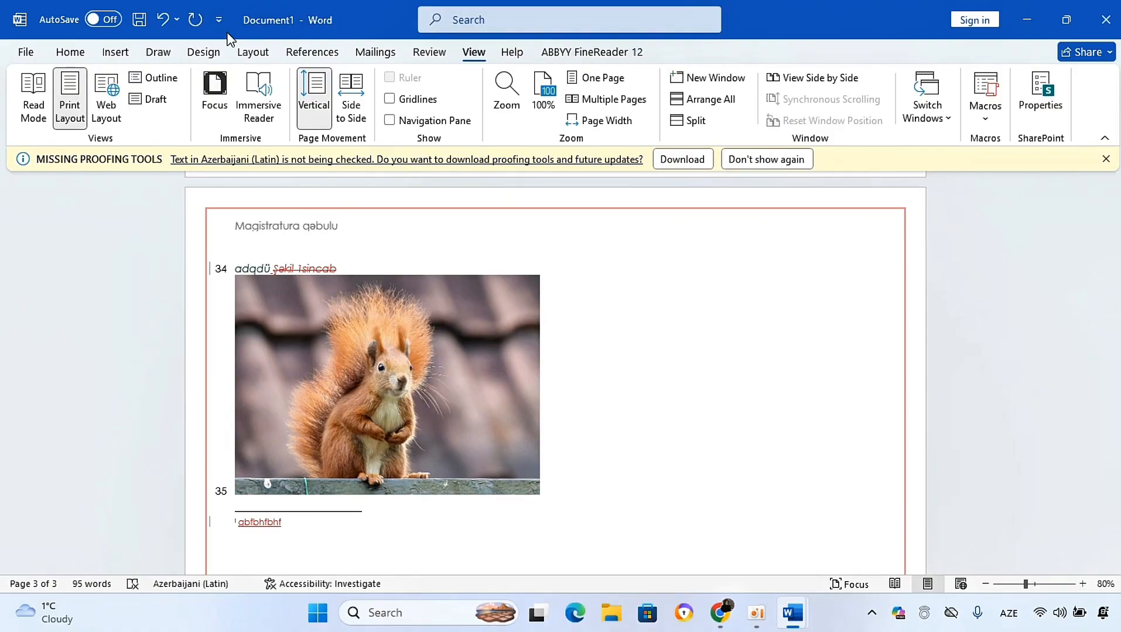
pyautogui.click(430, 52)
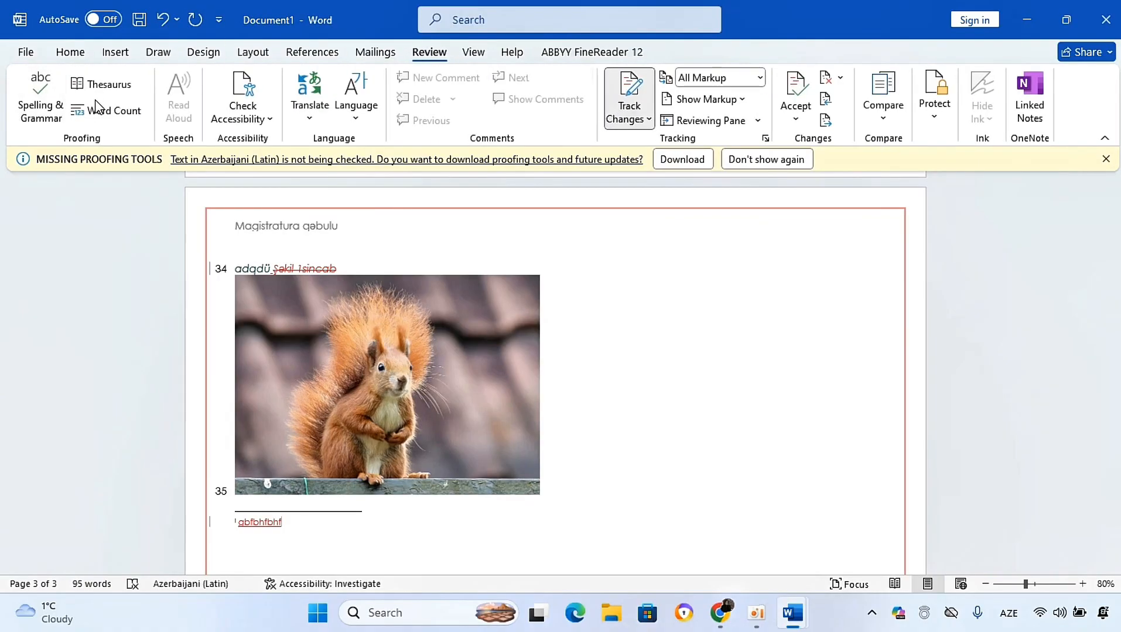
# Step: Examine the Check Accessibility and Translate options for the squirrel document
pyautogui.click(233, 118)
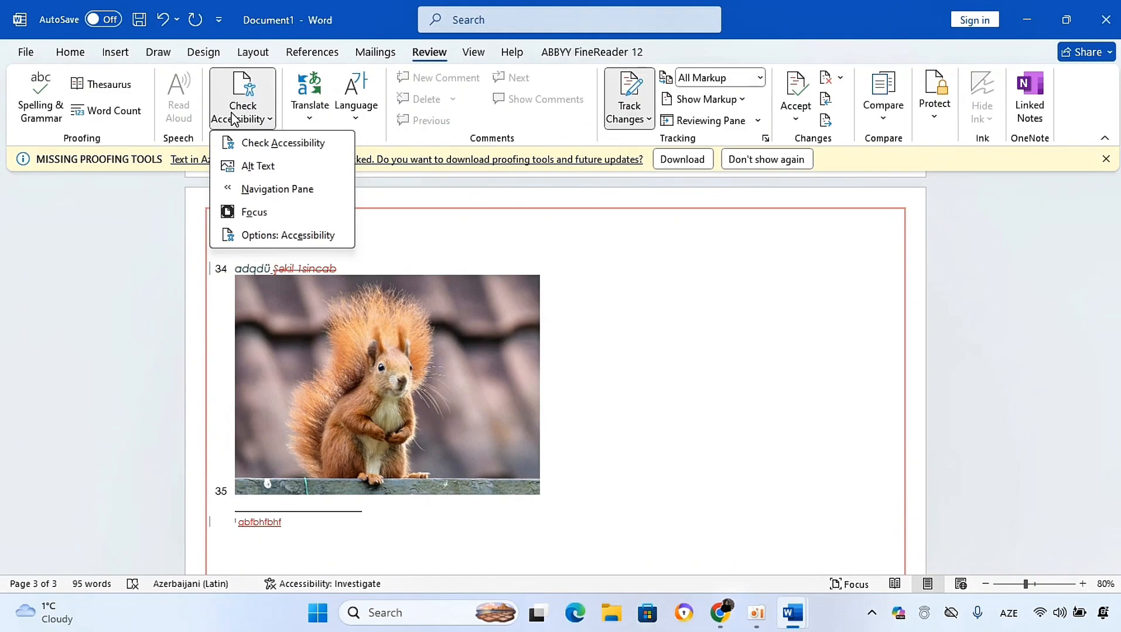
pyautogui.click(410, 213)
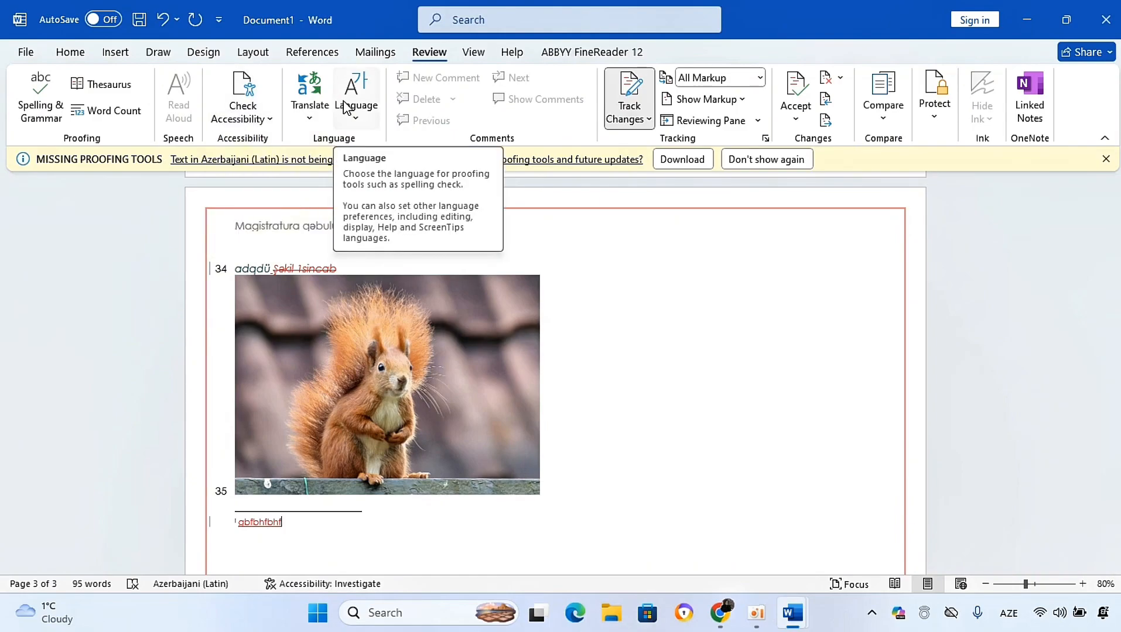
pyautogui.click(311, 120)
pyautogui.click(615, 260)
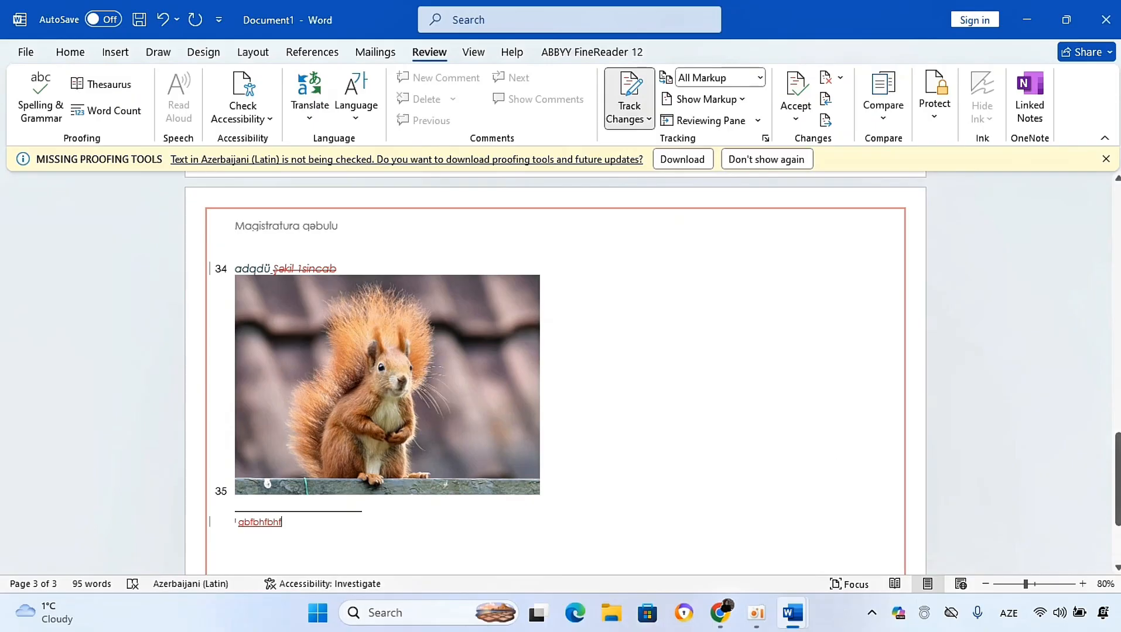
pyautogui.click(480, 56)
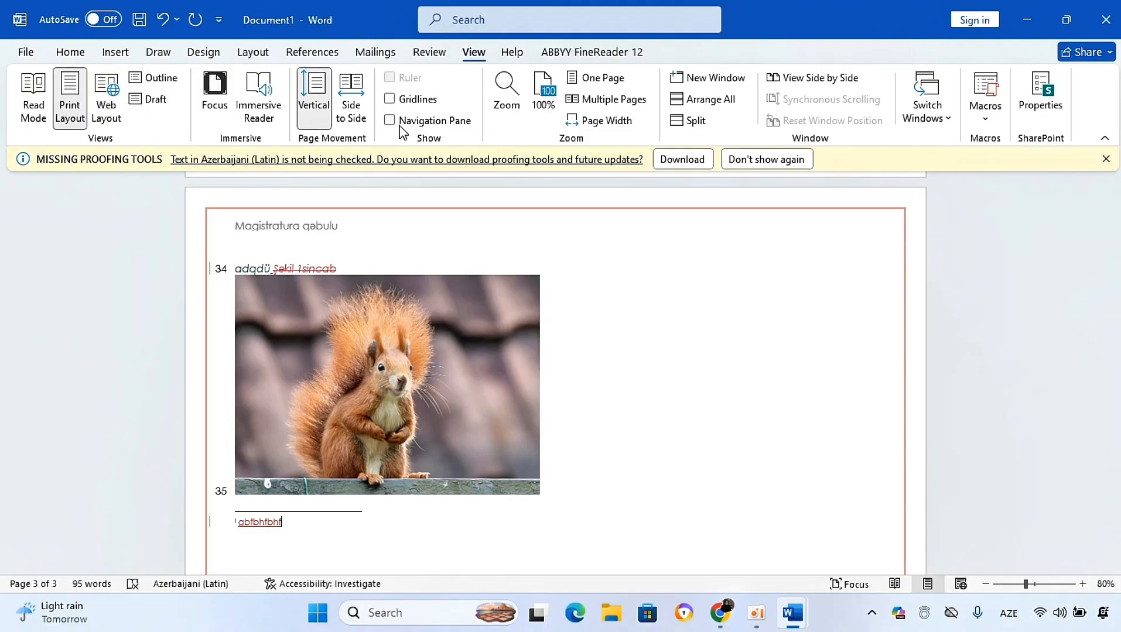
pyautogui.moveTo(1117, 475); pyautogui.dragTo(563, 455)
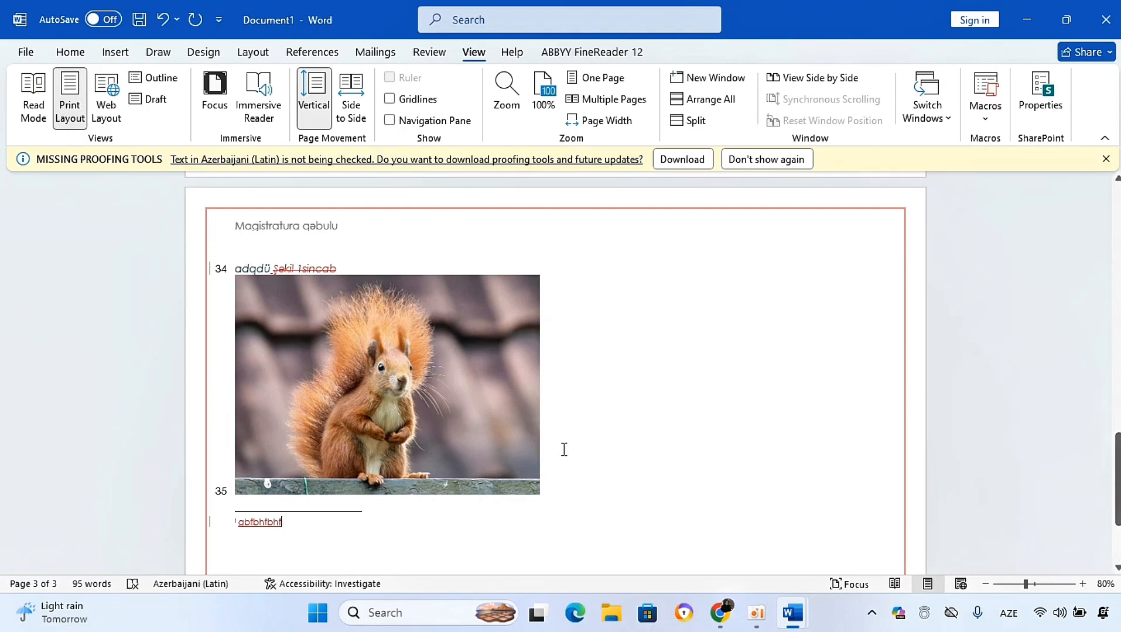
# Step: Create a new blank document
pyautogui.hotkey('ctrl', 'n')
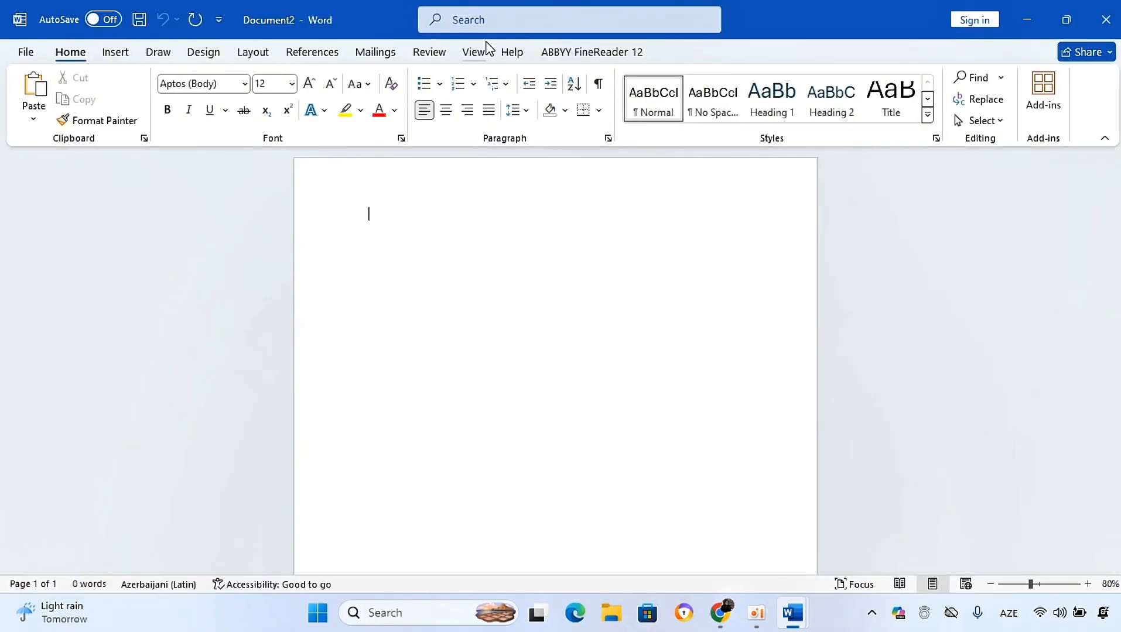
pyautogui.click(480, 54)
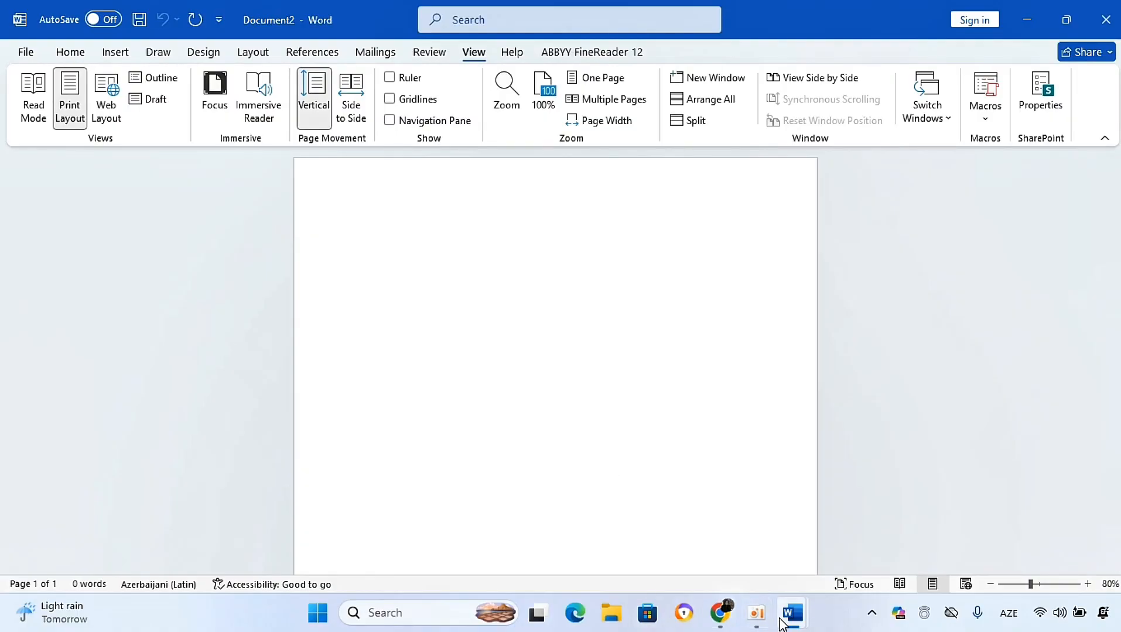
# Step: Switch to the 6. Qabul 2012 (A).docx document window
pyautogui.moveTo(784, 620)
pyautogui.click(763, 550)
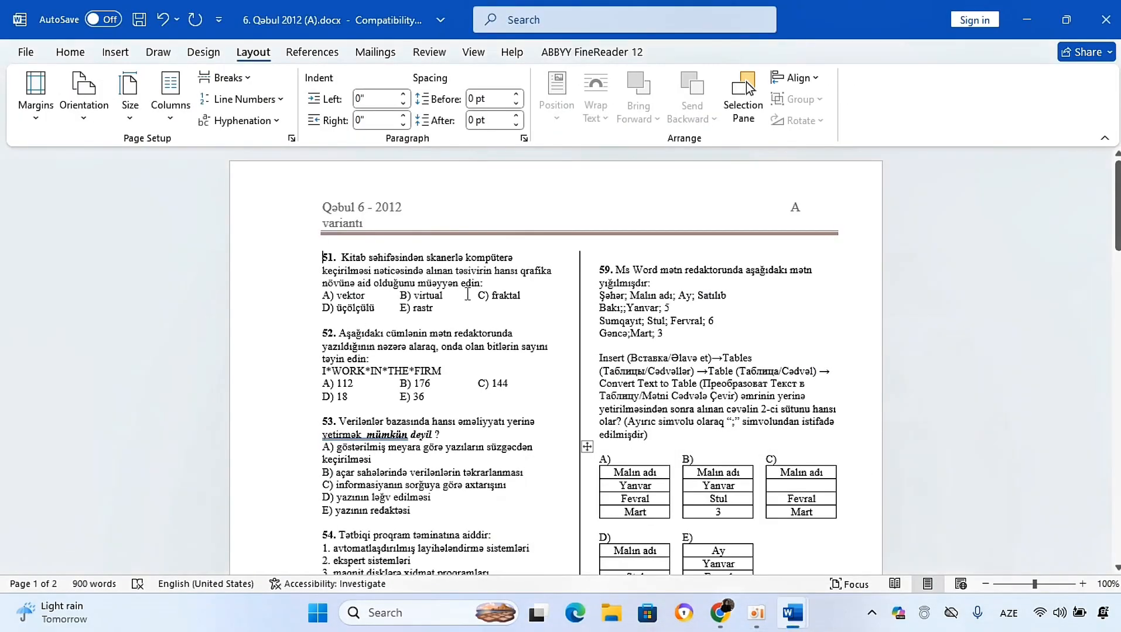
pyautogui.click(473, 53)
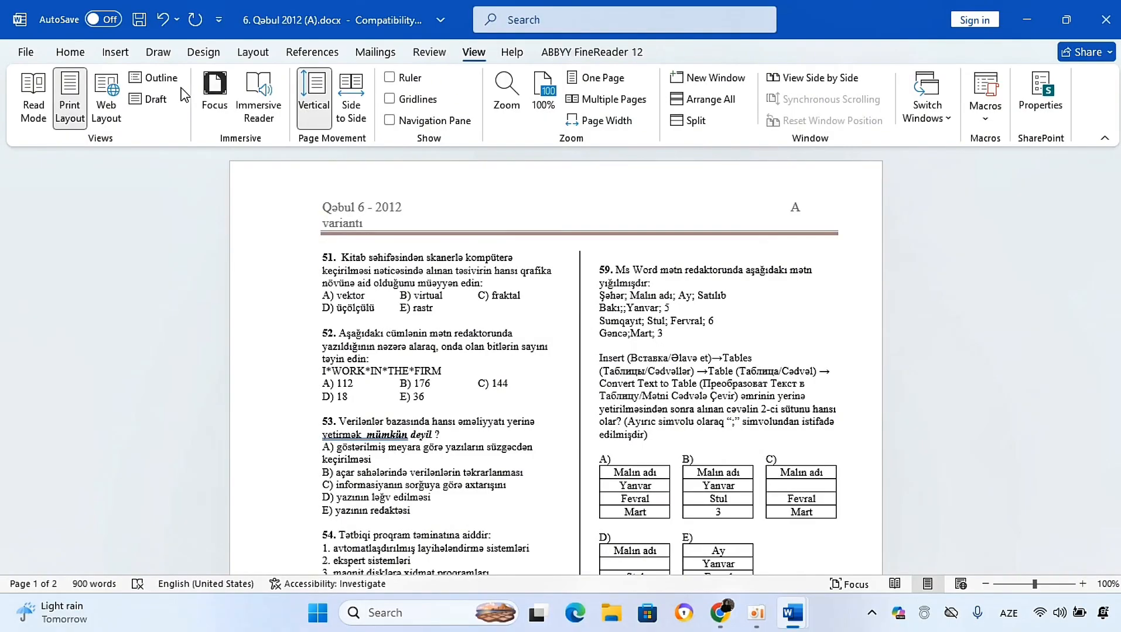
# Step: Read the exam document in Read Mode, paging forward and back, then leave Read Mode
pyautogui.click(33, 97)
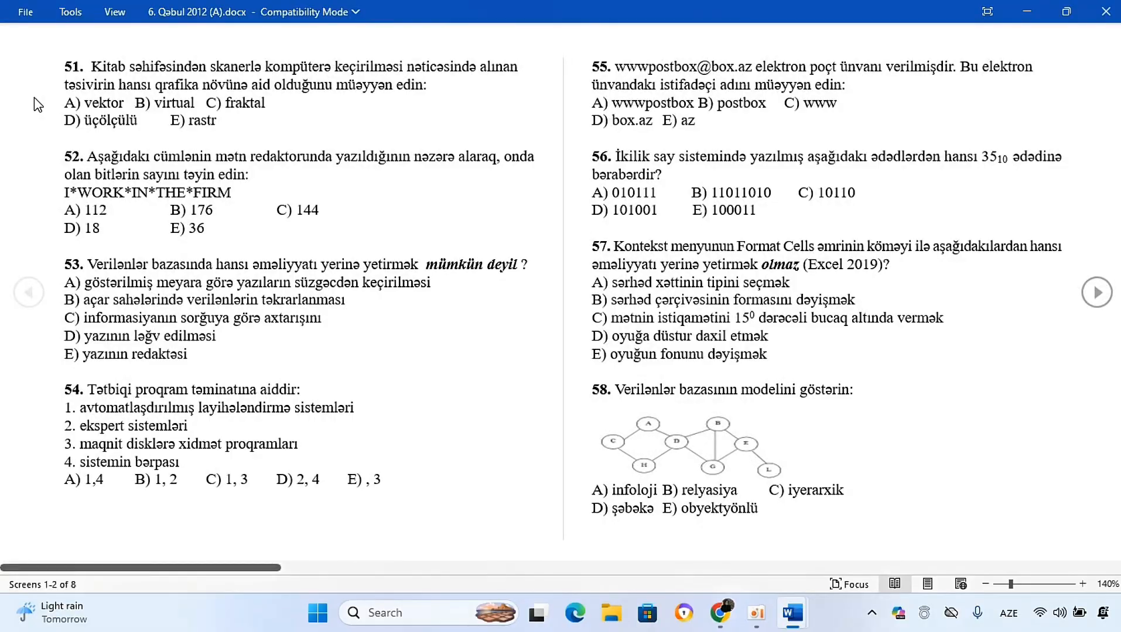
pyautogui.click(1095, 292)
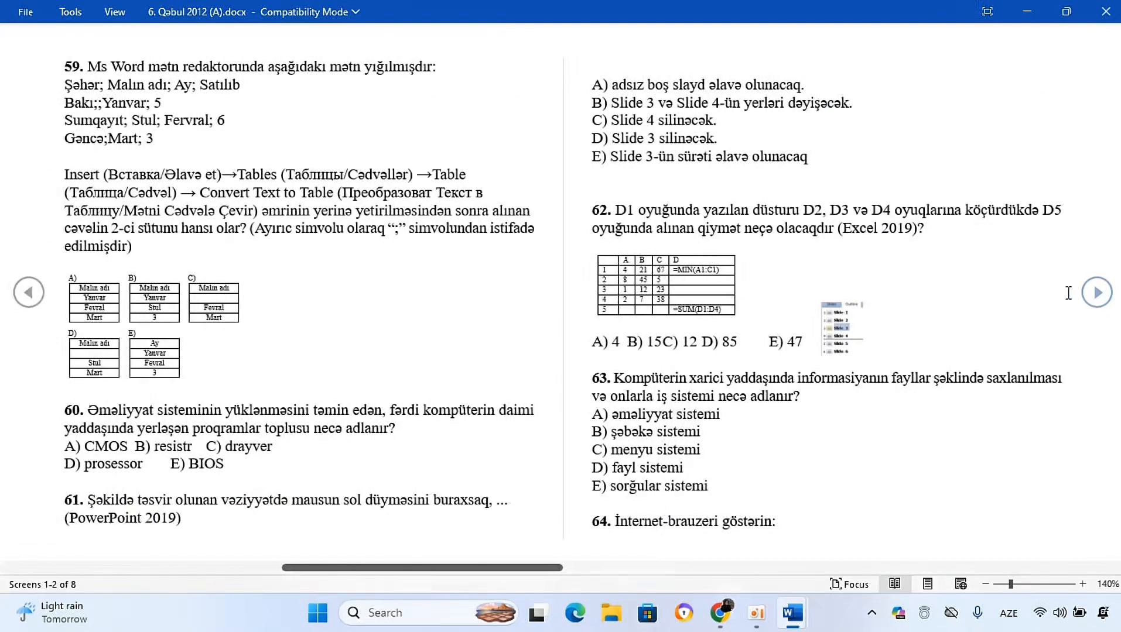
pyautogui.click(37, 295)
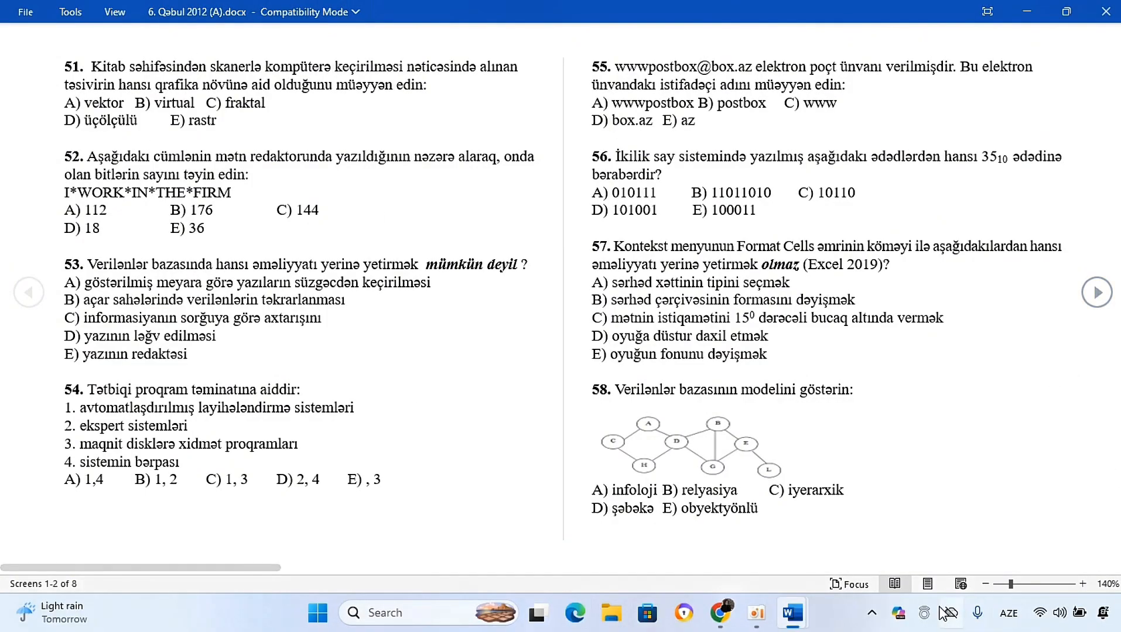
pyautogui.press('Escape')
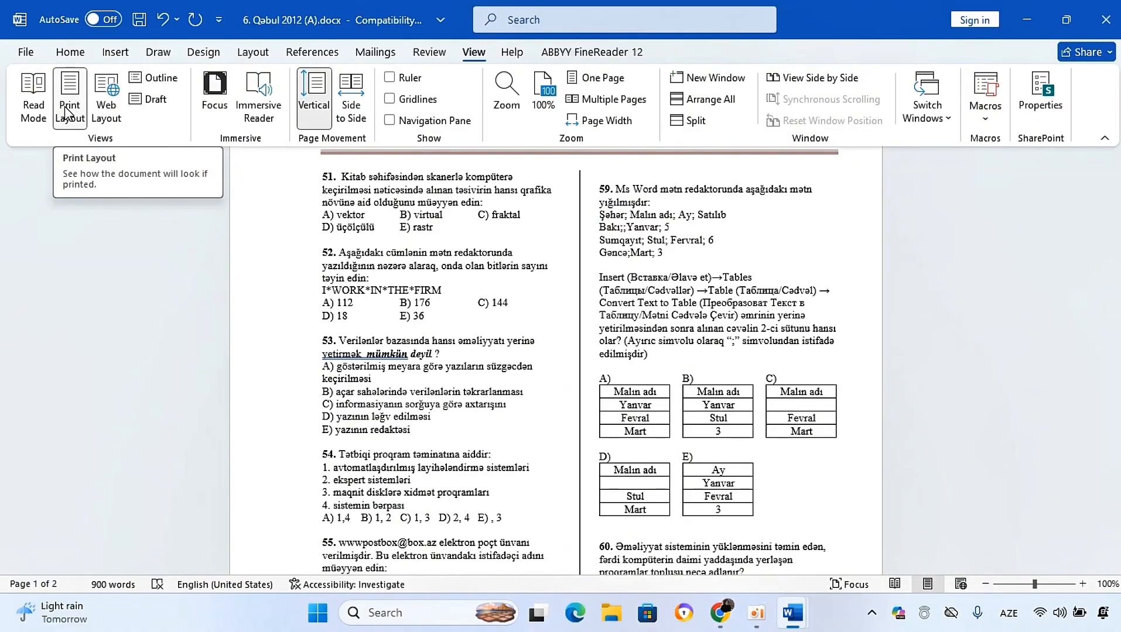
# Step: Preview the document in Web Layout and in Outline view, then close Outline view
pyautogui.click(97, 111)
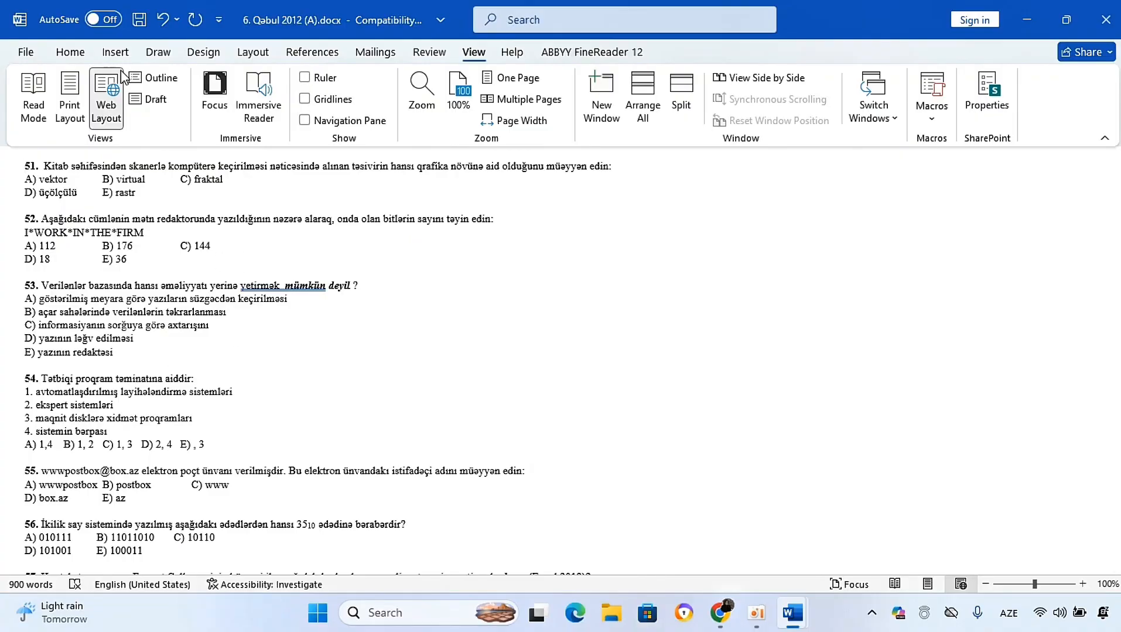
pyautogui.click(157, 78)
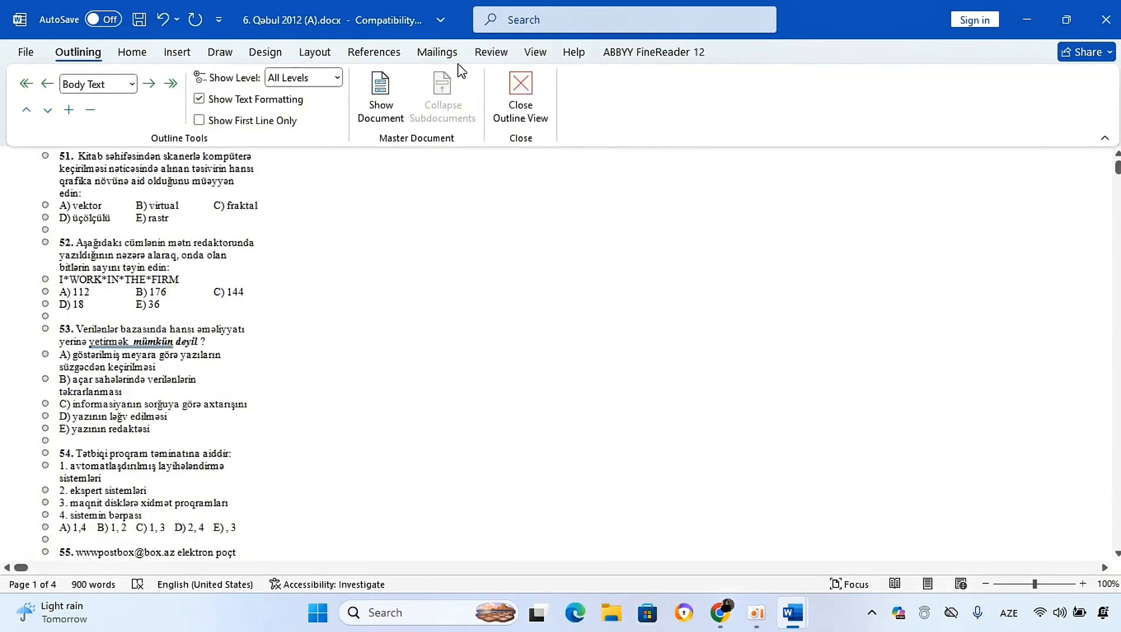
pyautogui.click(519, 90)
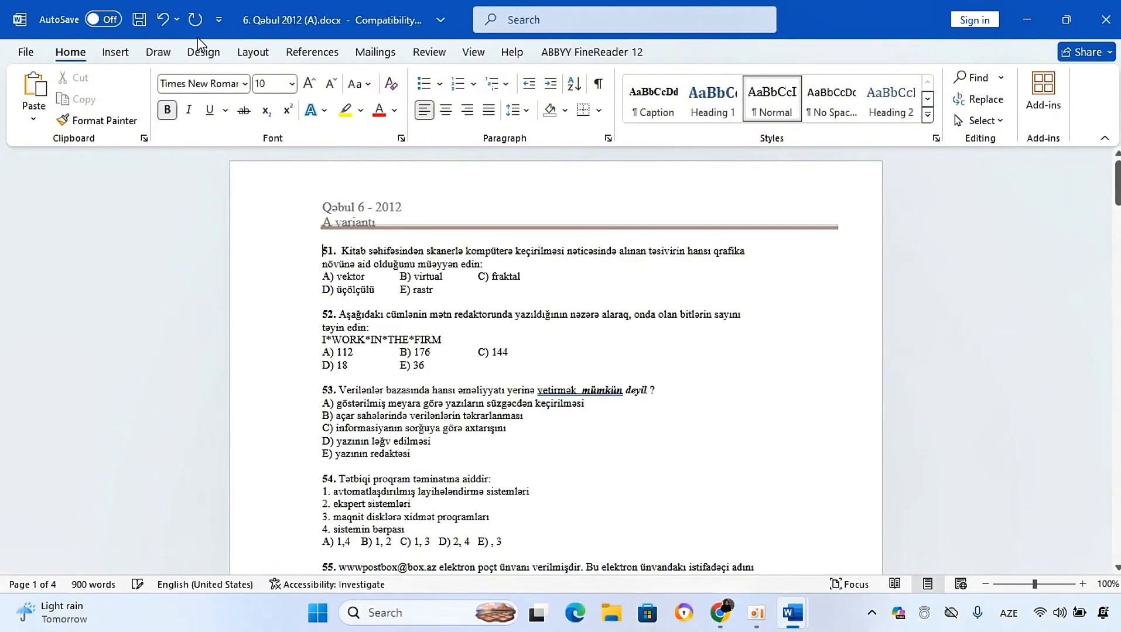
# Step: Switch the document to Draft view and back to Print Layout
pyautogui.click(472, 52)
pyautogui.click(150, 99)
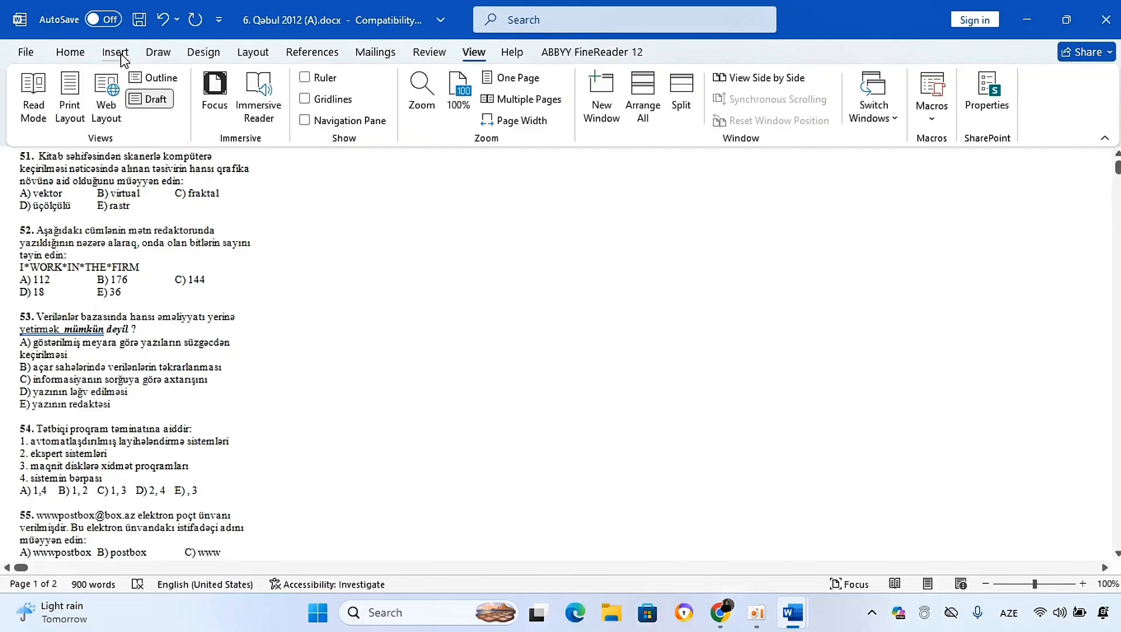
pyautogui.click(69, 108)
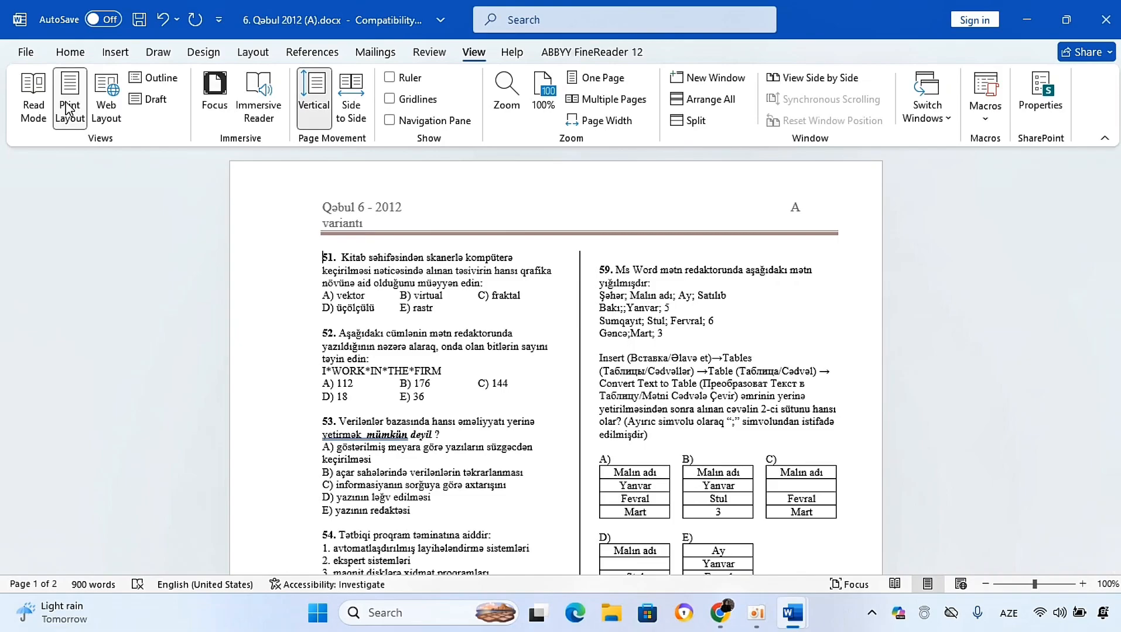
# Step: Turn Focus mode on and exit it
pyautogui.click(226, 103)
pyautogui.press('Escape')
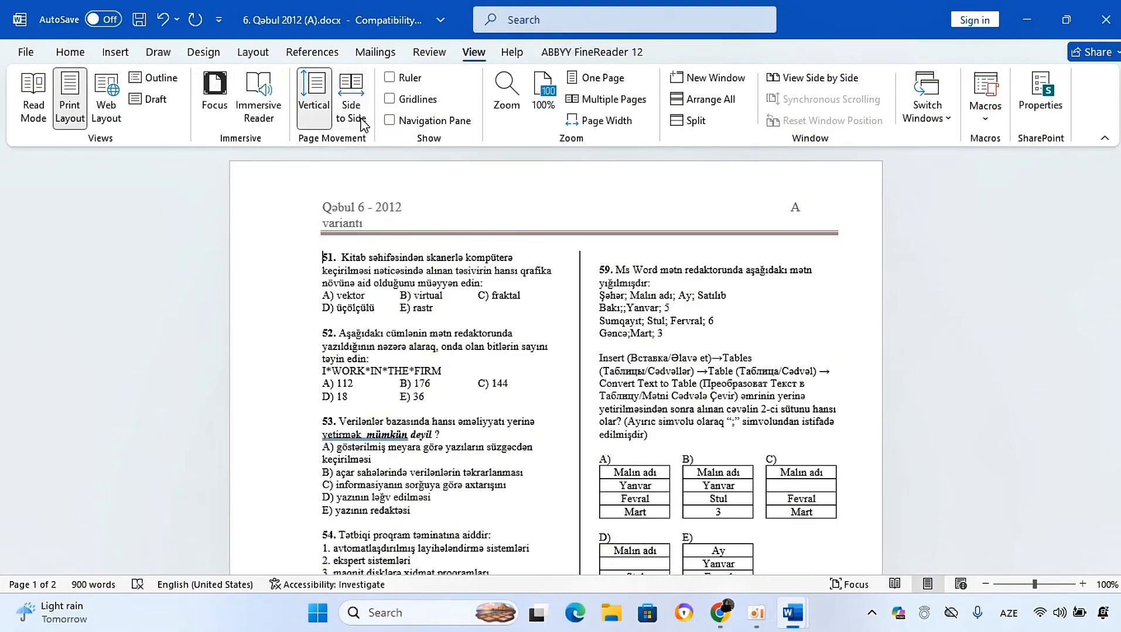
pyautogui.moveTo(1118, 208)
pyautogui.mouseDown()
pyautogui.moveTo(1118, 229)
pyautogui.moveTo(1117, 206)
pyautogui.mouseUp()
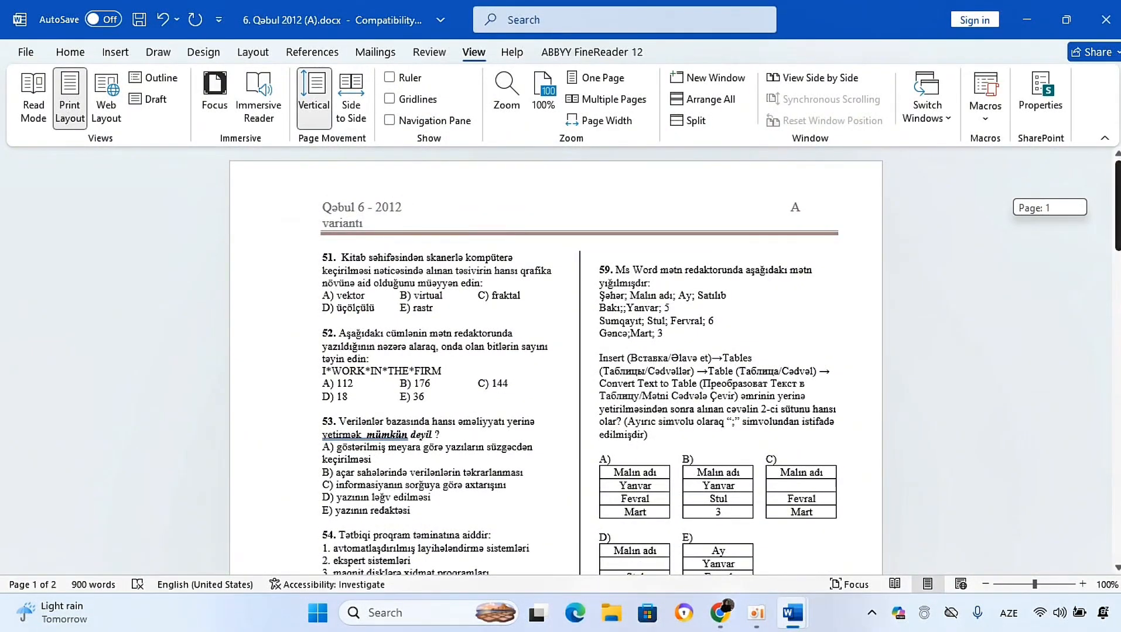
# Step: Switch page movement to Side to Side and back to Vertical
pyautogui.click(359, 96)
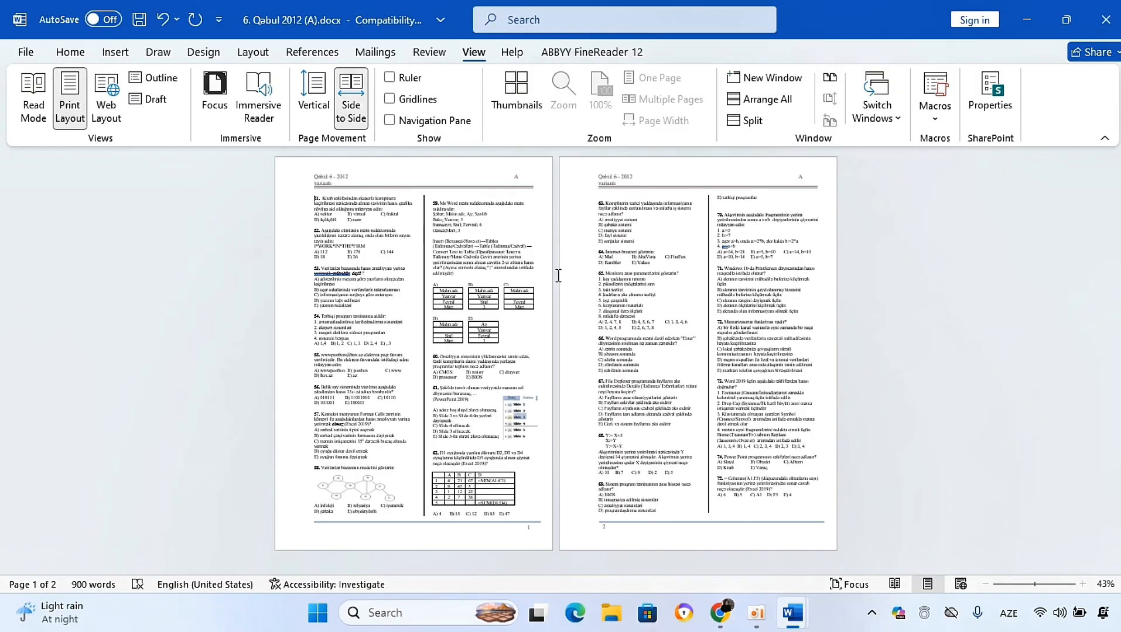
pyautogui.click(313, 104)
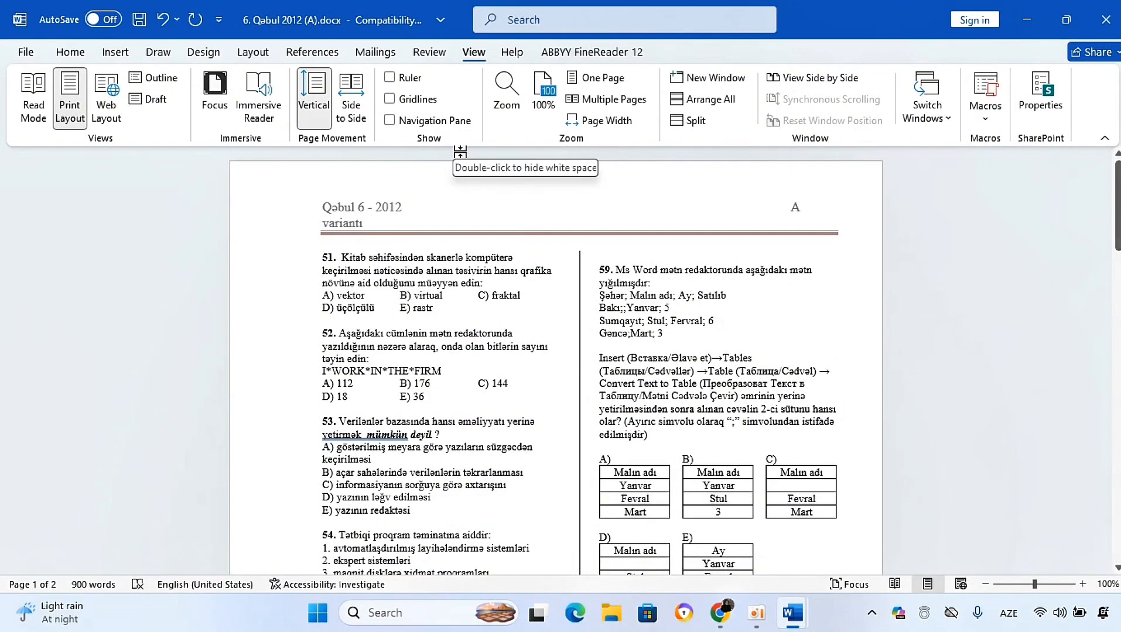
# Step: Open the Navigation pane and close it again
pyautogui.click(396, 123)
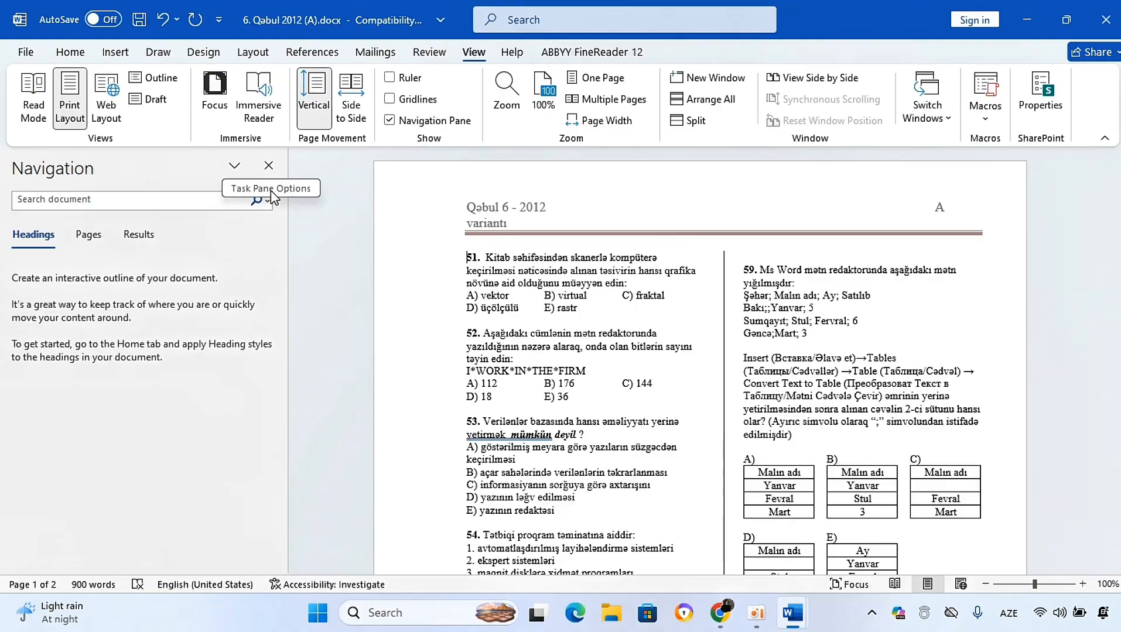
pyautogui.click(268, 166)
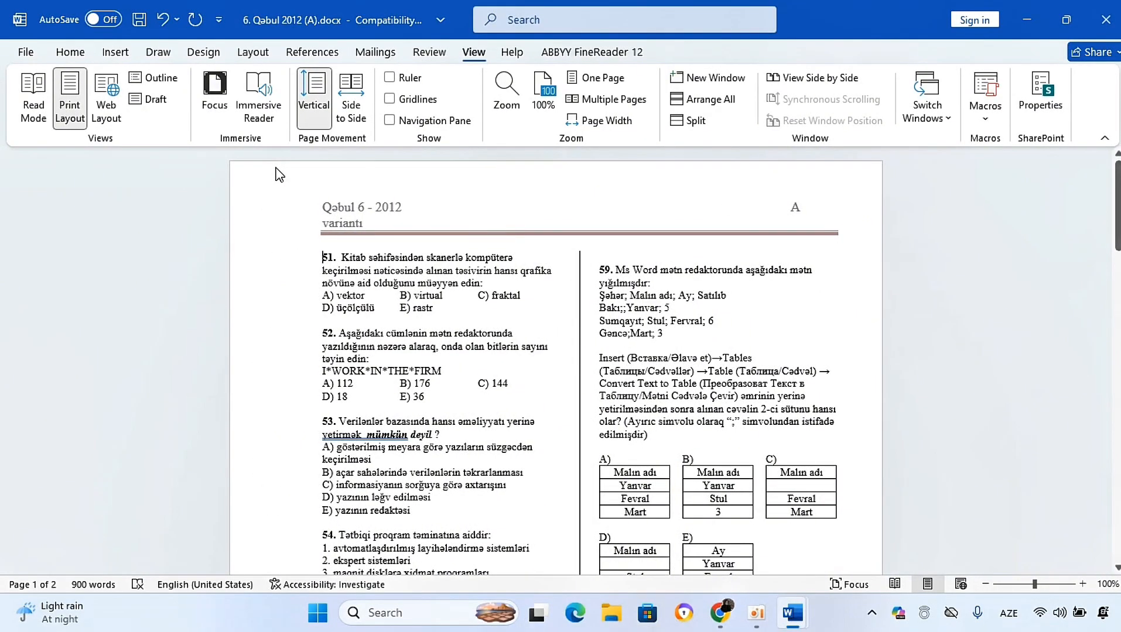
# Step: Toggle gridlines on and off and show the ruler
pyautogui.click(389, 99)
pyautogui.click(390, 100)
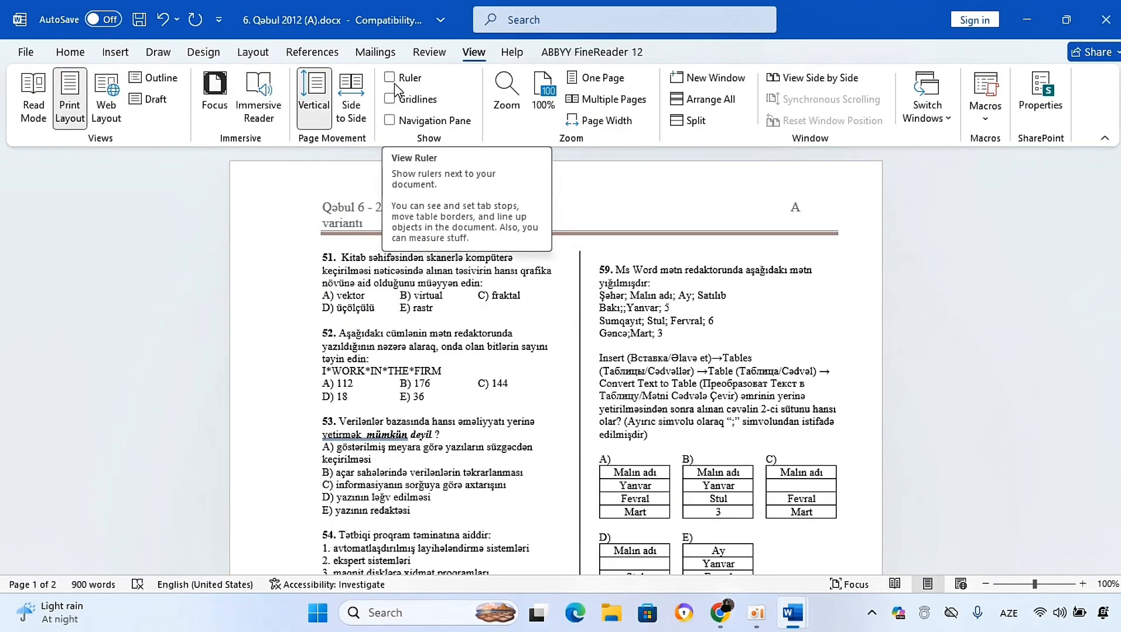
pyautogui.click(394, 83)
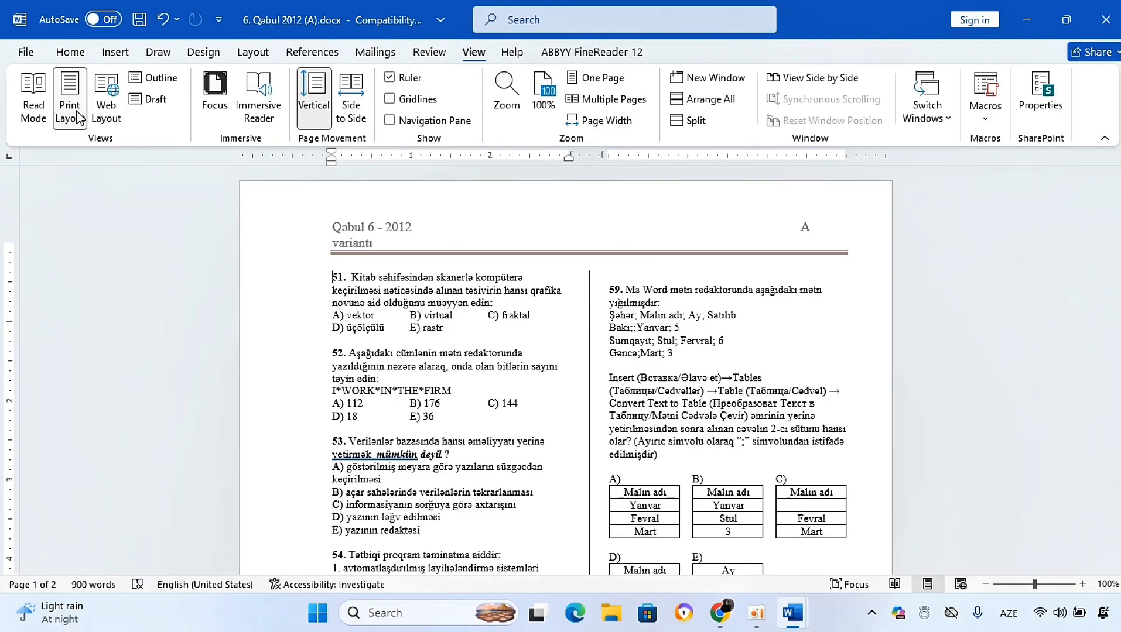
# Step: Open the document in Read Mode and exit it
pyautogui.click(33, 111)
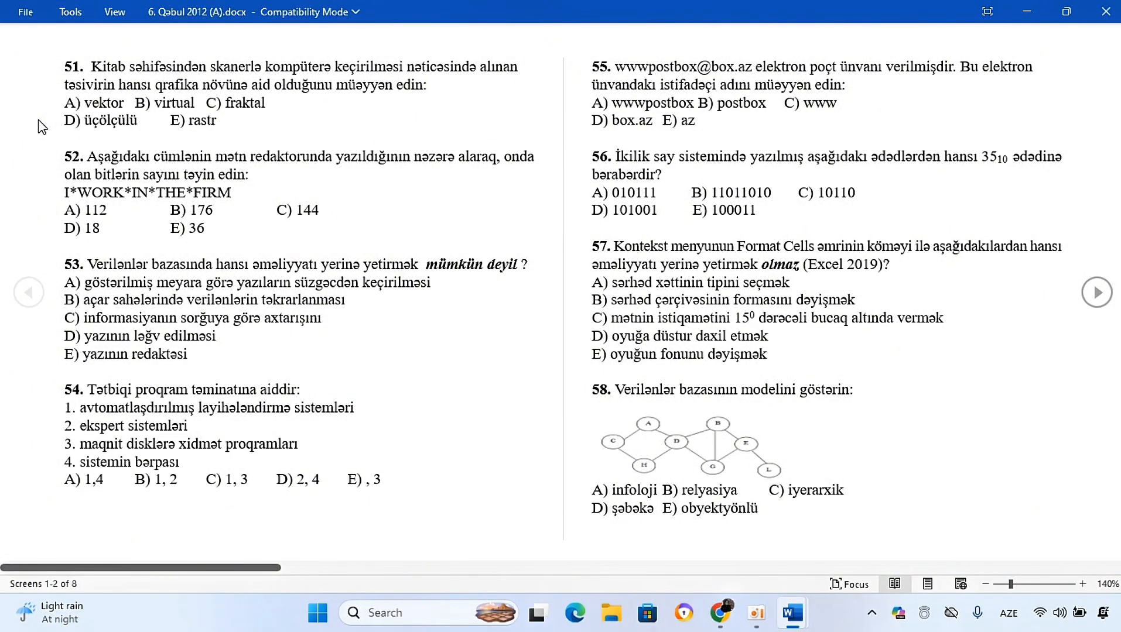
pyautogui.press('Escape')
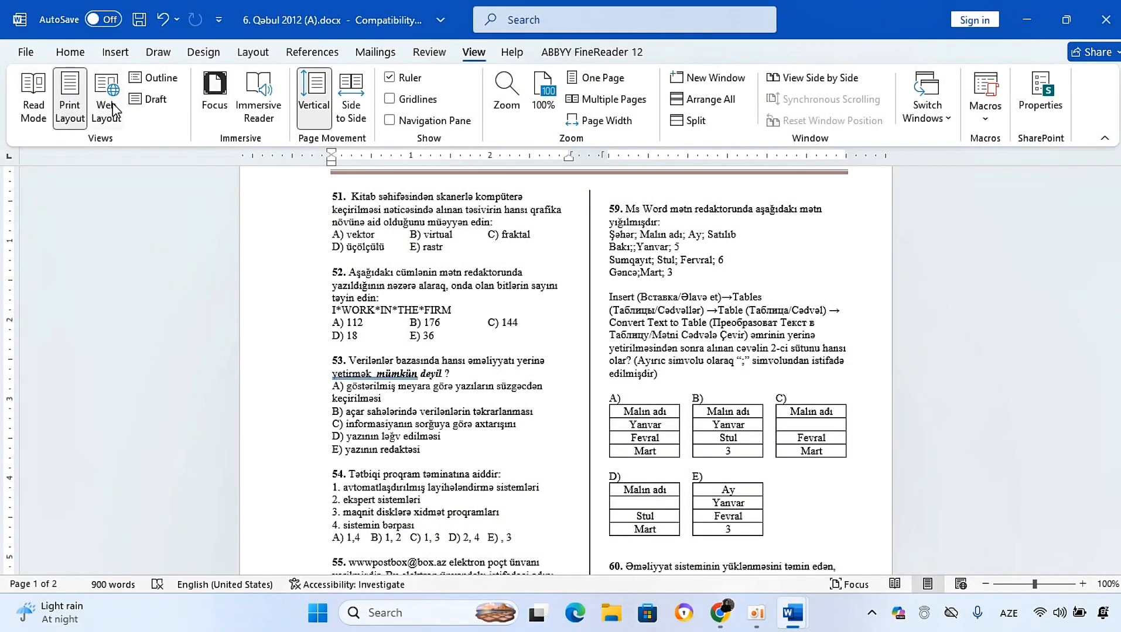
# Step: Switch to Web Layout, open Outline view and close Outline view
pyautogui.click(106, 119)
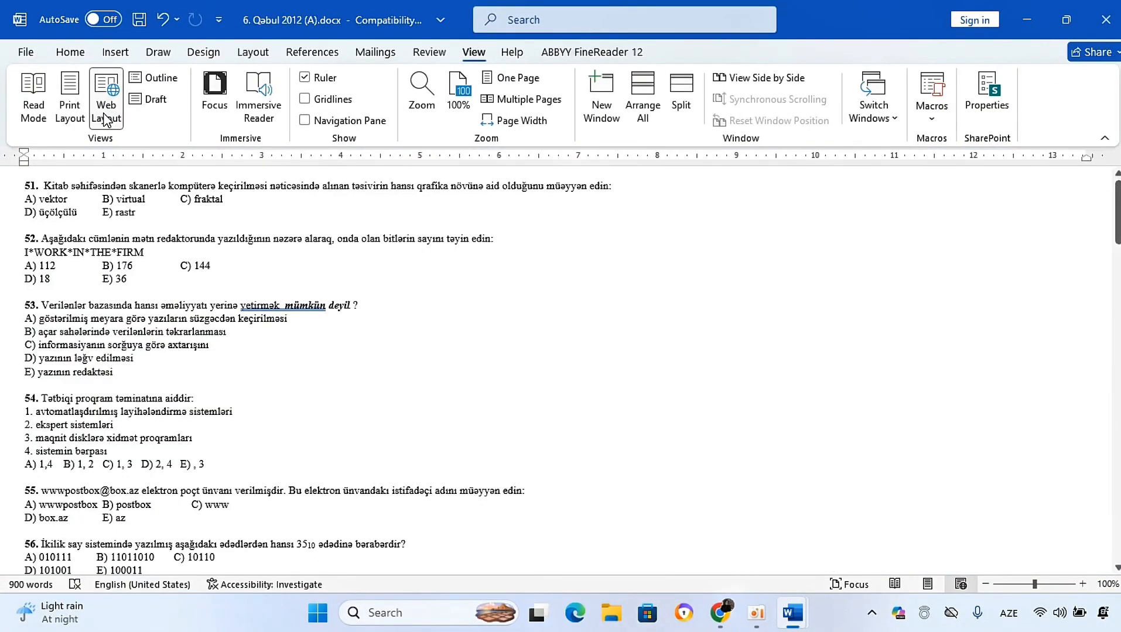
pyautogui.click(154, 77)
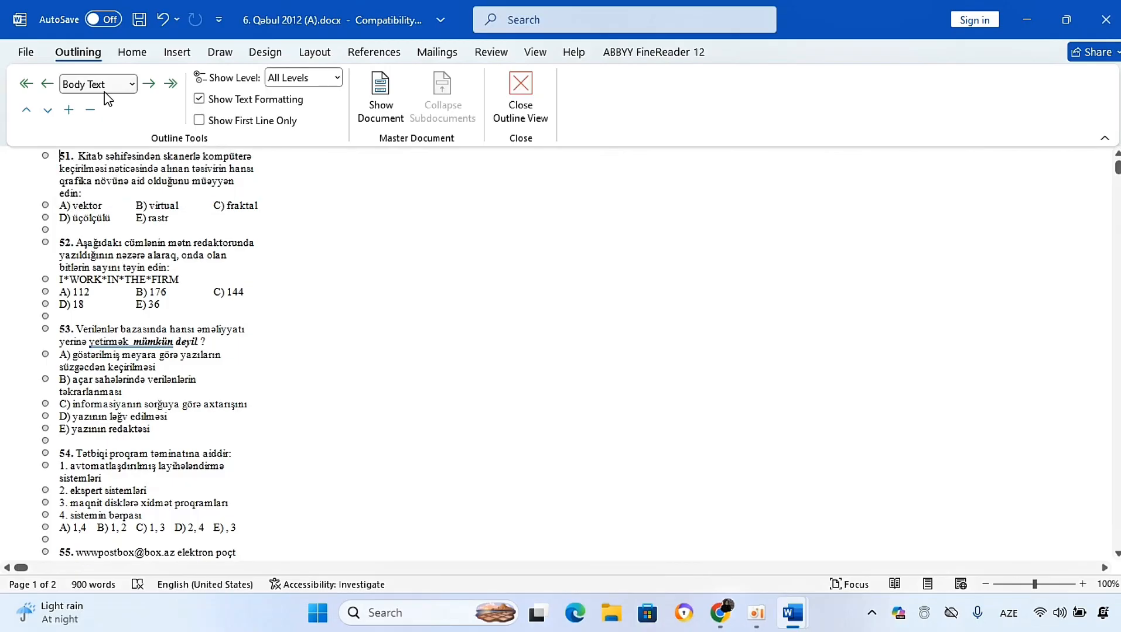
pyautogui.click(520, 93)
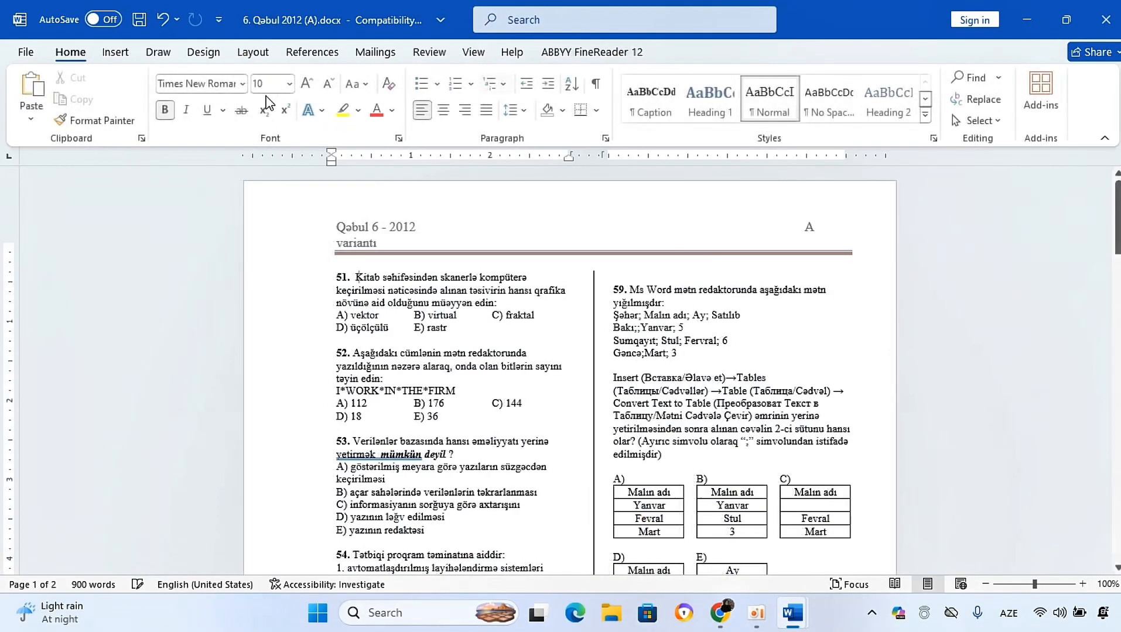
# Step: Switch the document to Draft view
pyautogui.click(473, 52)
pyautogui.click(156, 99)
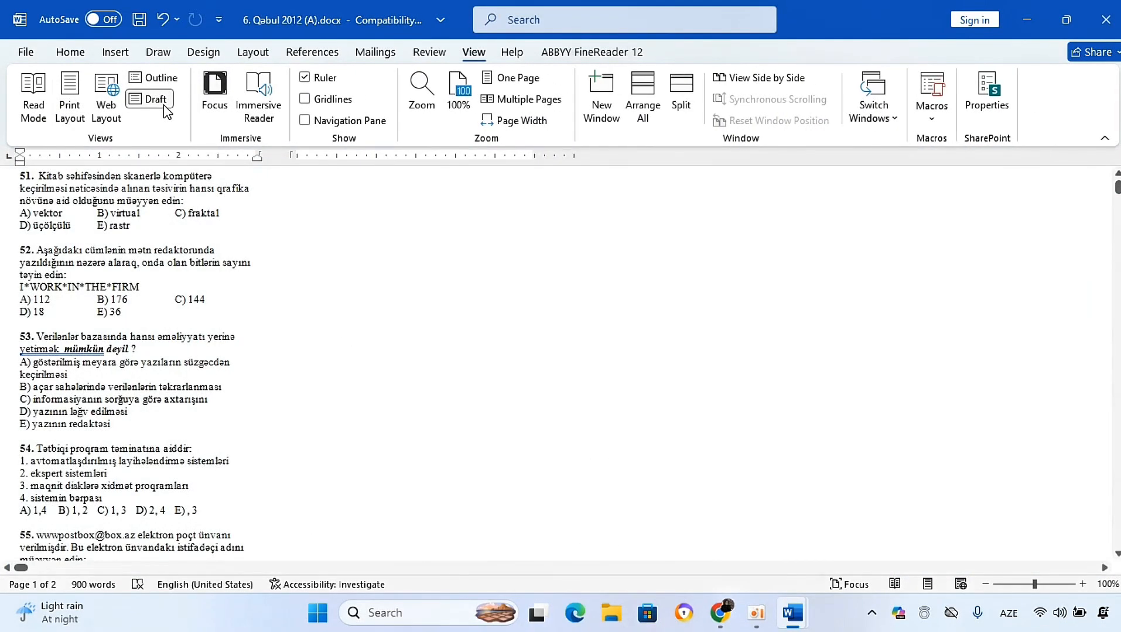
# Step: Switch back to Print Layout and open then close the Zoom dialog
pyautogui.click(85, 111)
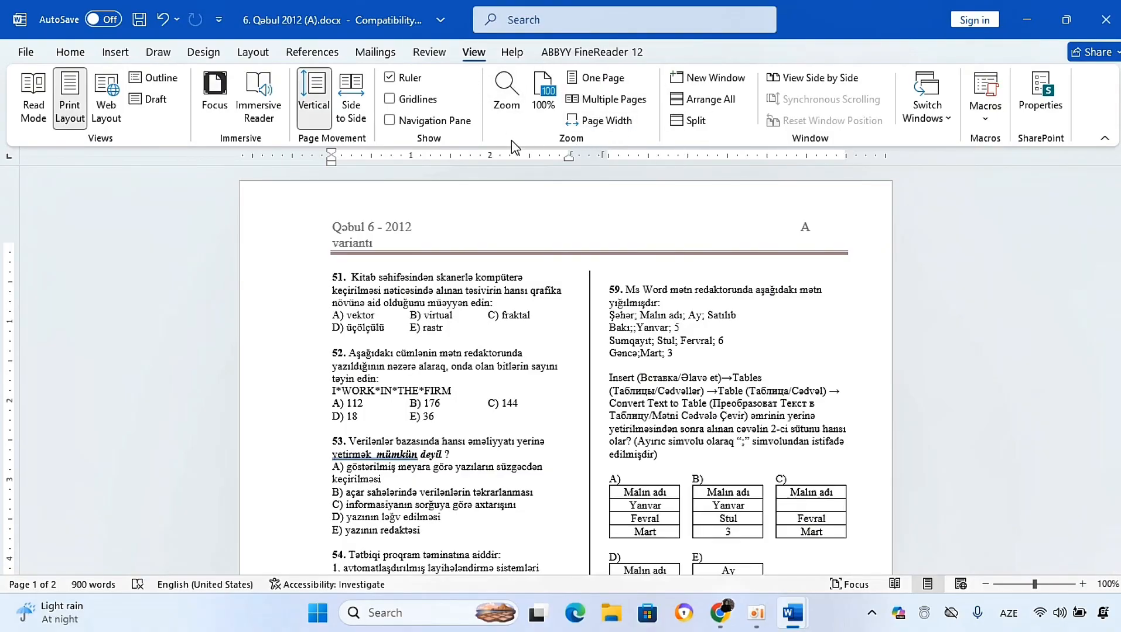
pyautogui.click(503, 94)
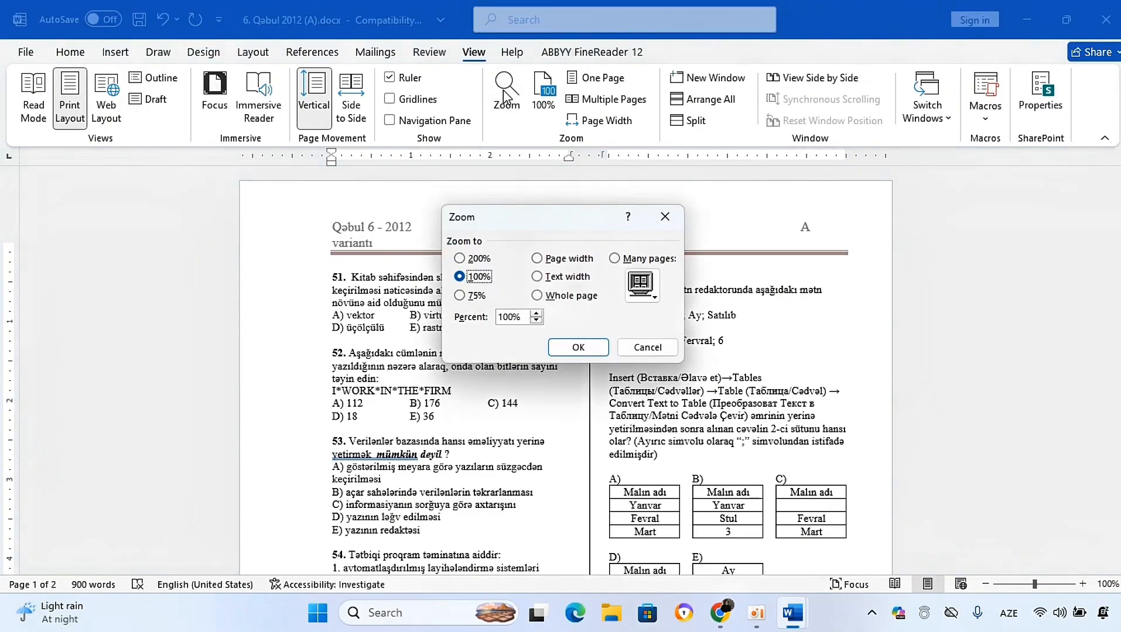
pyautogui.click(664, 217)
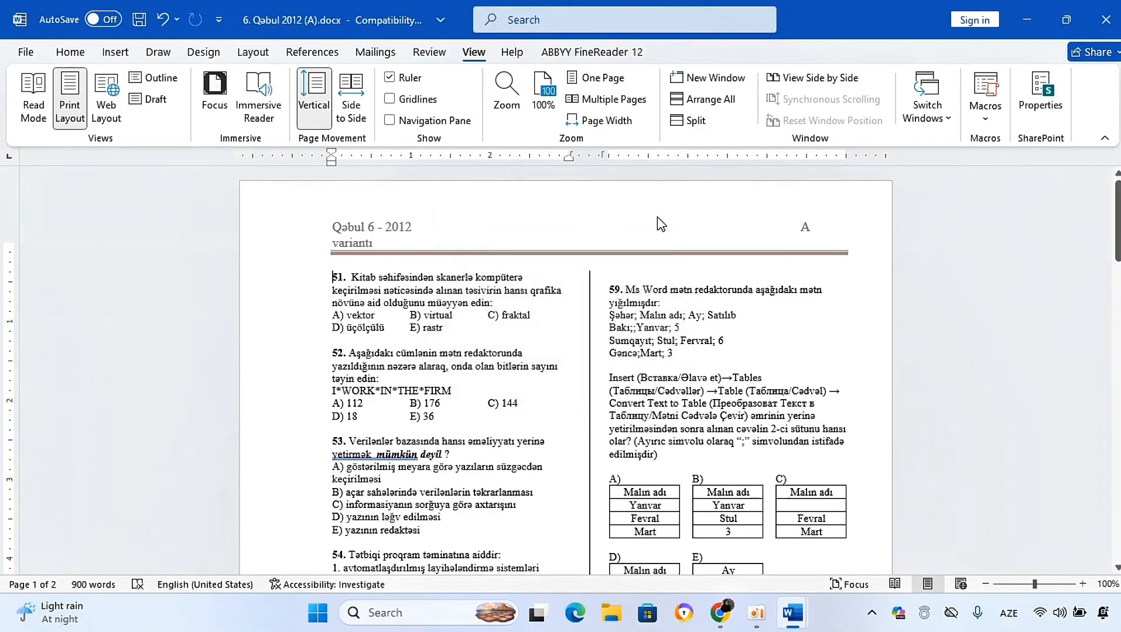
# Step: Zoom the page to 200% through the Zoom dialog, then return to 100%
pyautogui.click(506, 94)
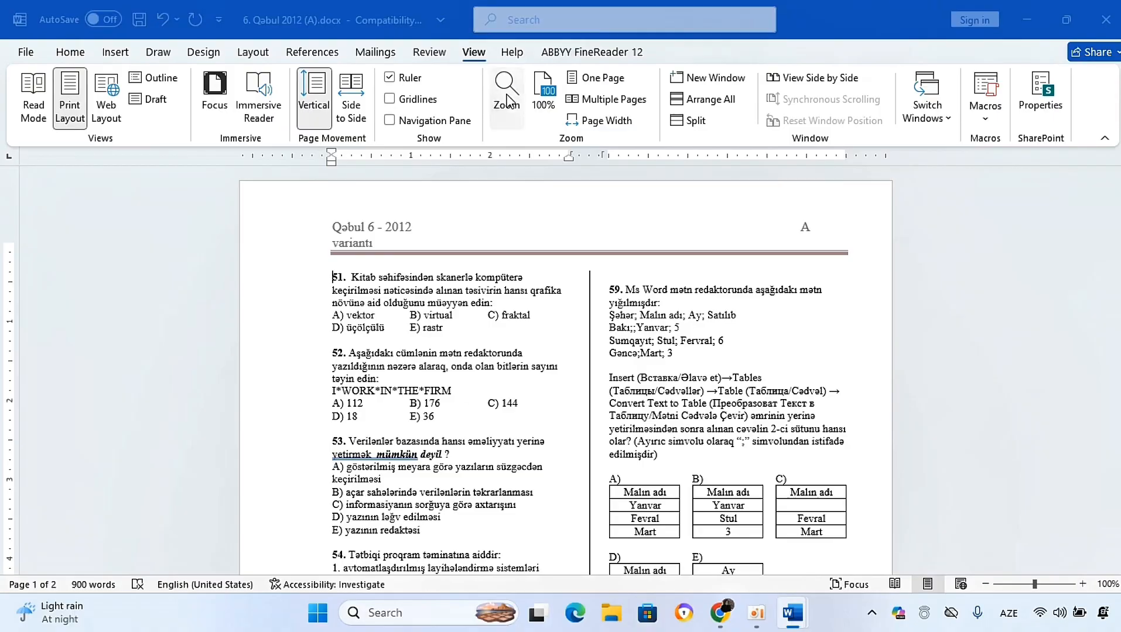
pyautogui.click(459, 258)
pyautogui.click(577, 347)
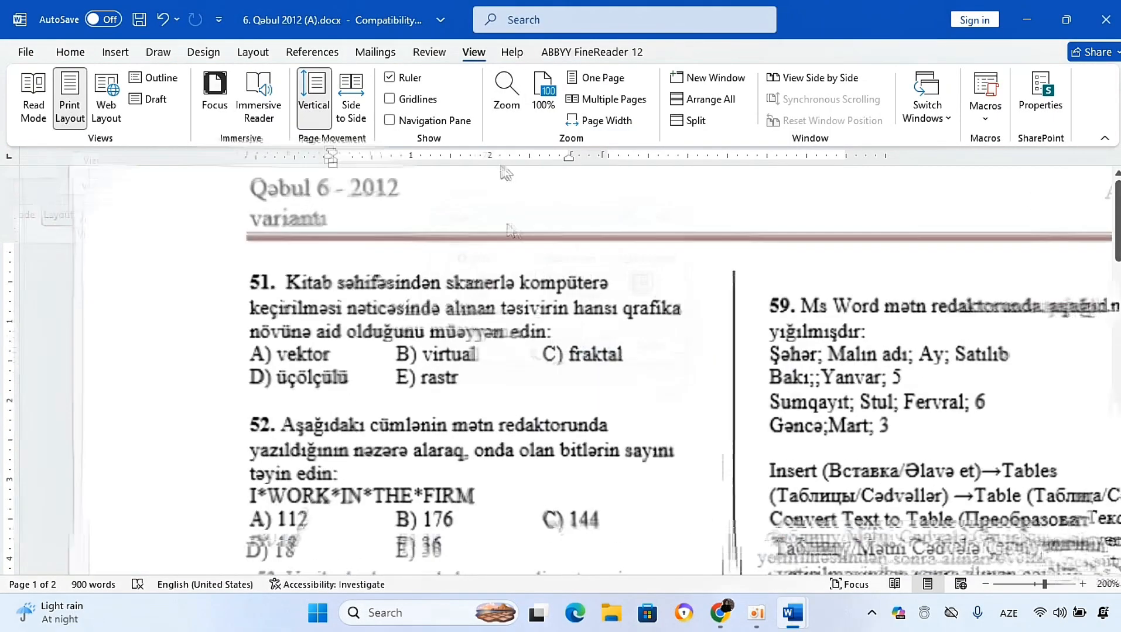
pyautogui.click(546, 96)
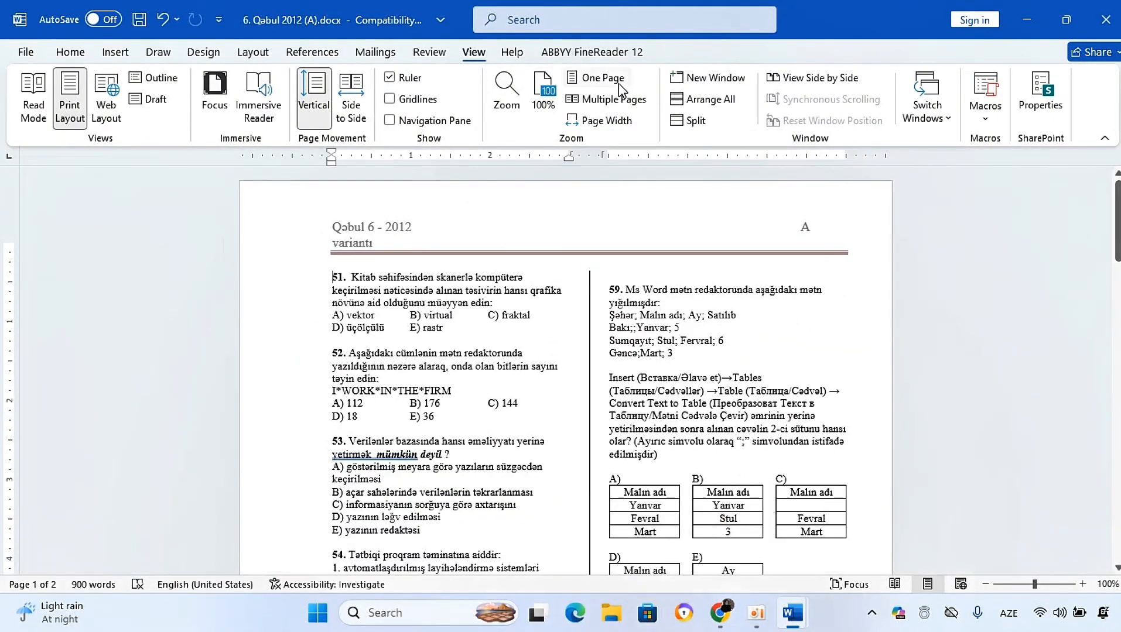
# Step: Try the One Page, Multiple Pages and Page Width zoom presets, ending at 100%
pyautogui.click(598, 79)
pyautogui.click(609, 100)
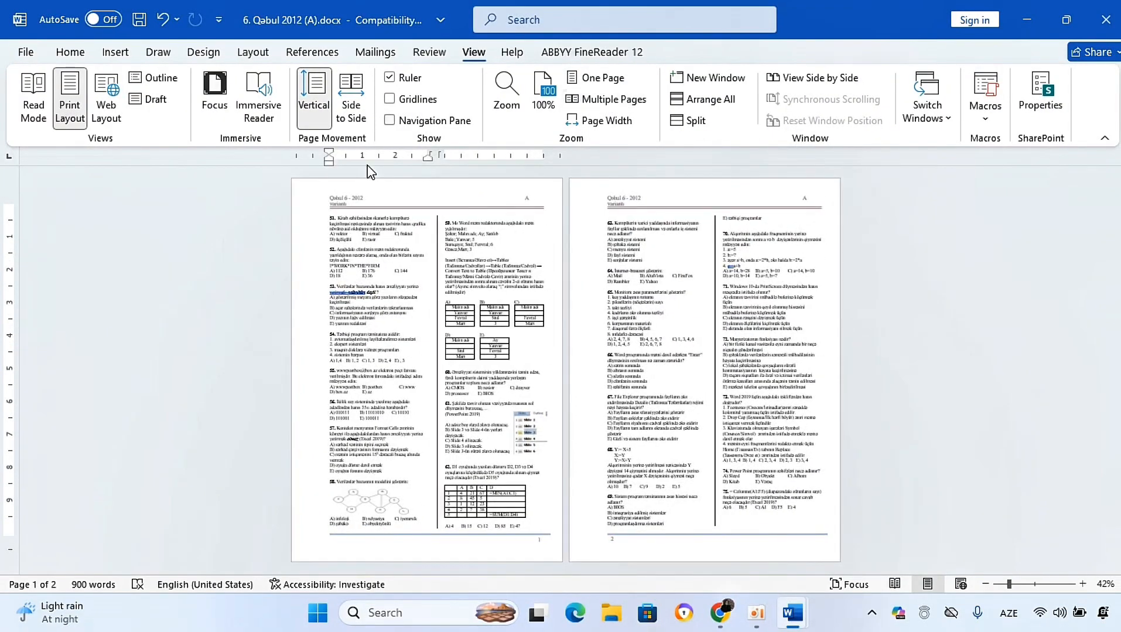
pyautogui.click(603, 121)
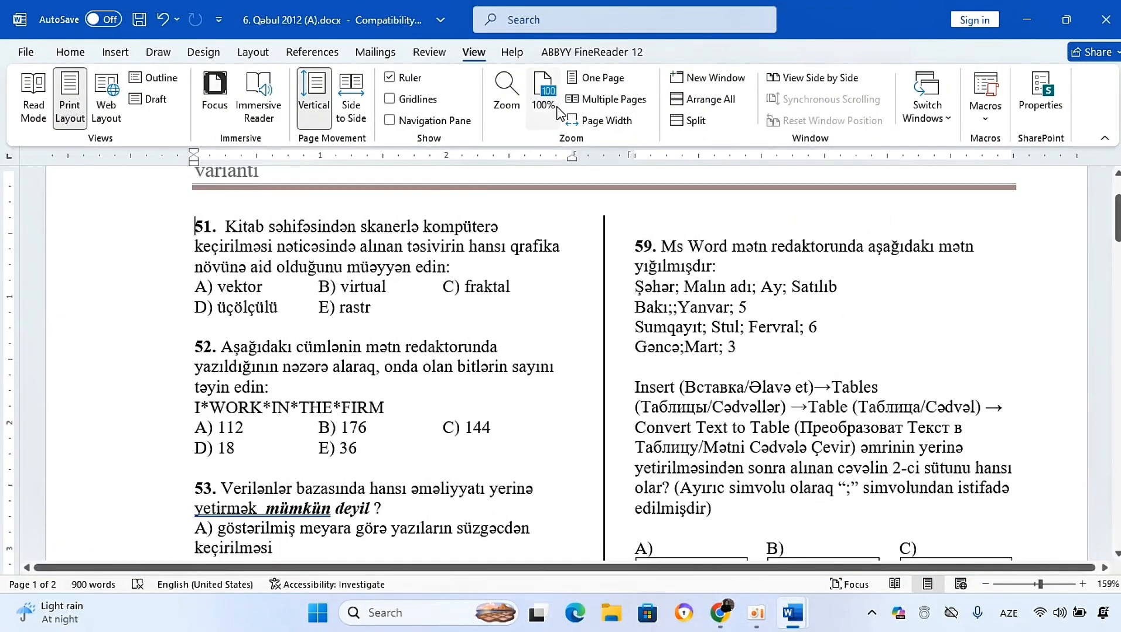
pyautogui.click(609, 99)
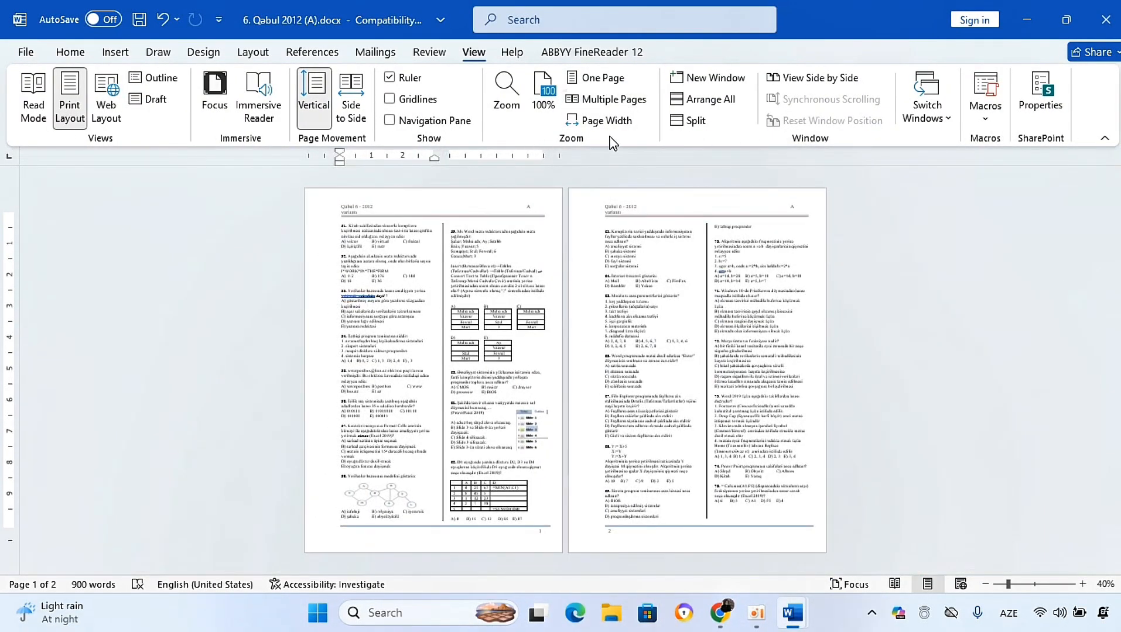
pyautogui.click(543, 102)
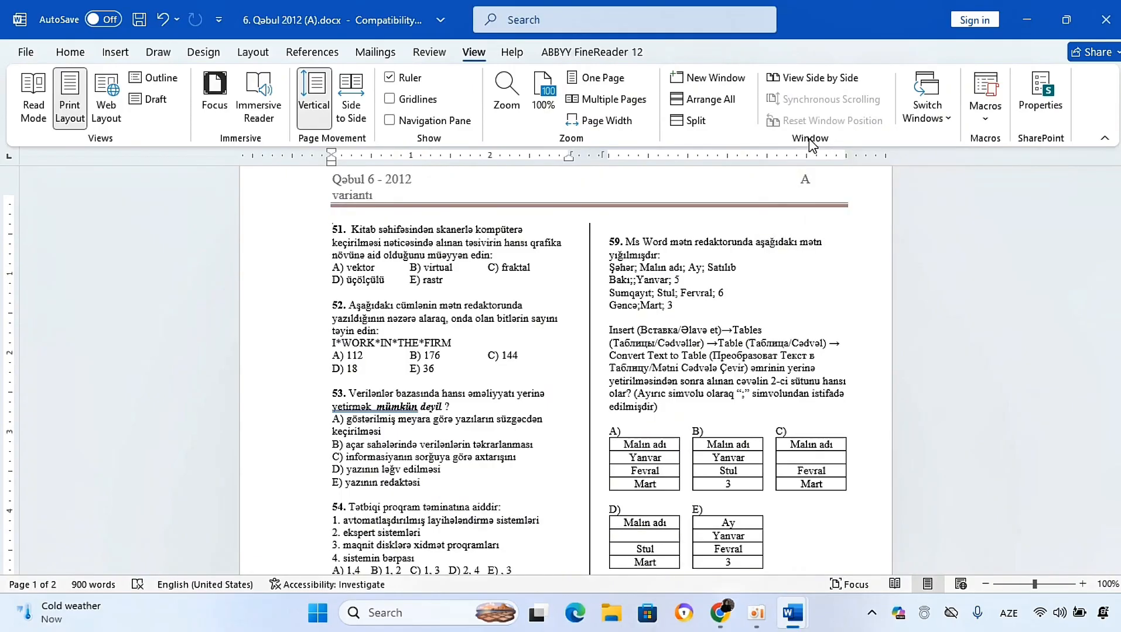
# Step: Check the list of currently open Word windows
pyautogui.click(942, 126)
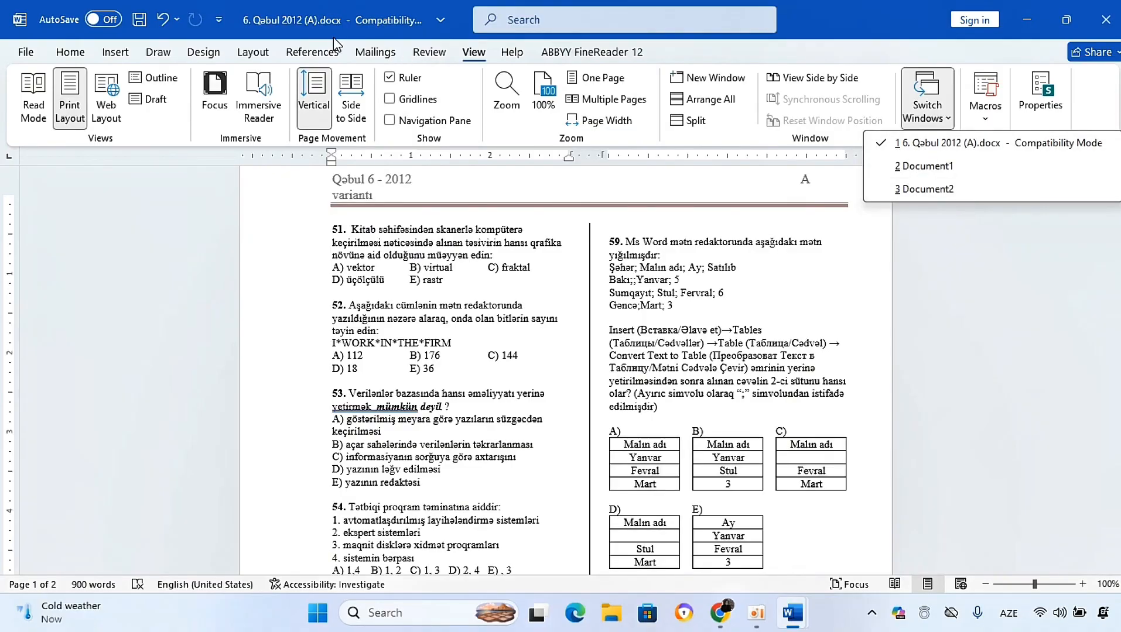
pyautogui.click(722, 328)
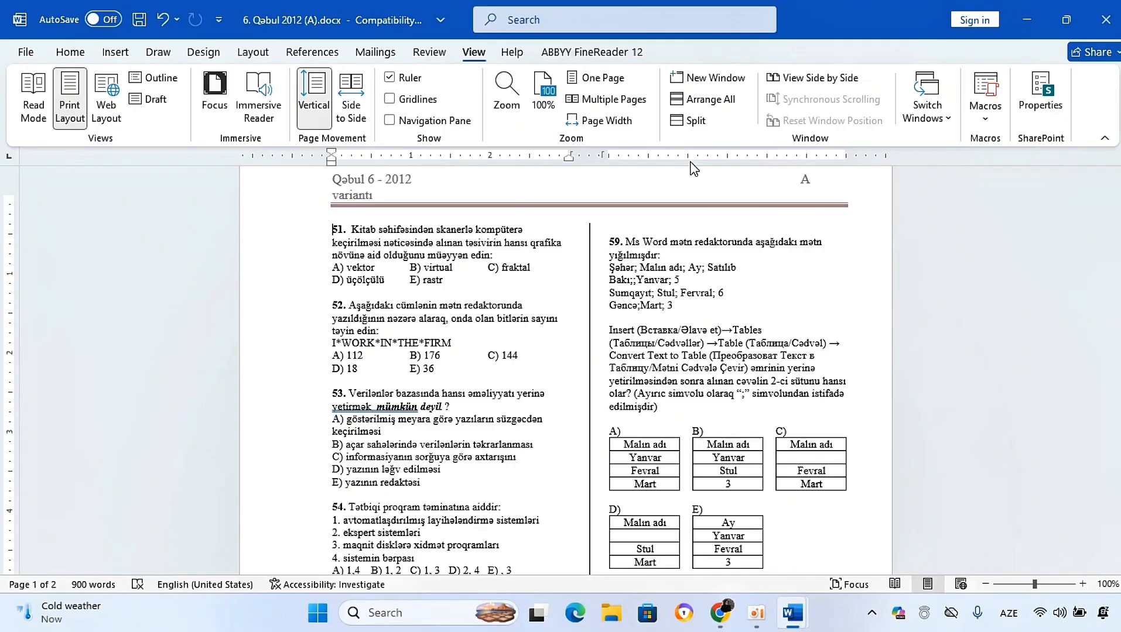
# Step: Open a new window of the document and switch between its windows
pyautogui.click(702, 77)
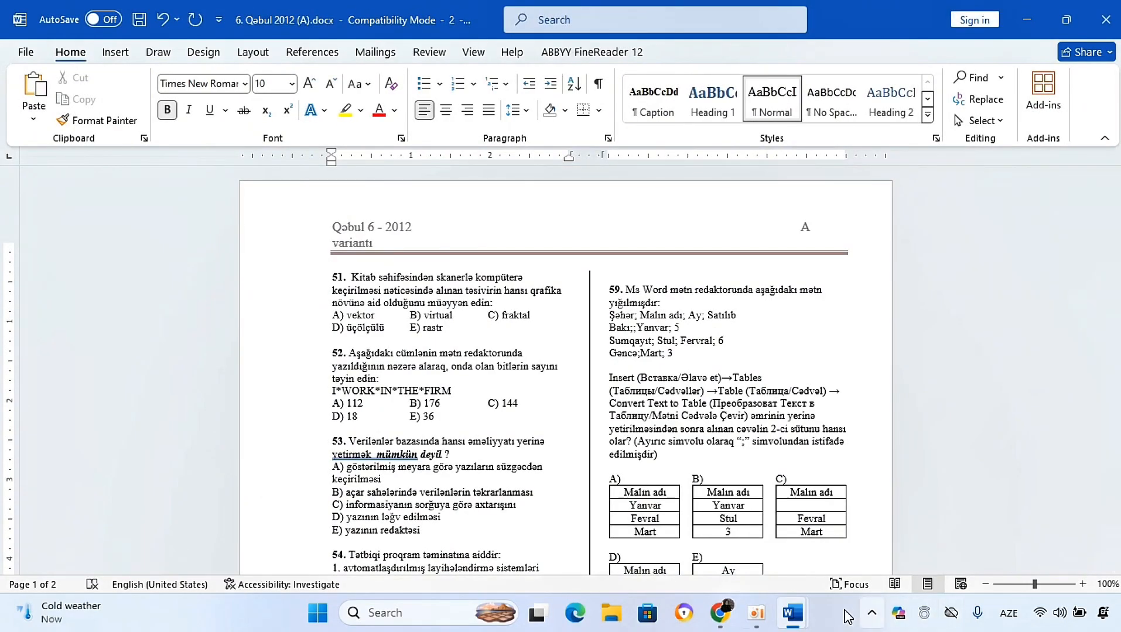
pyautogui.moveTo(808, 623)
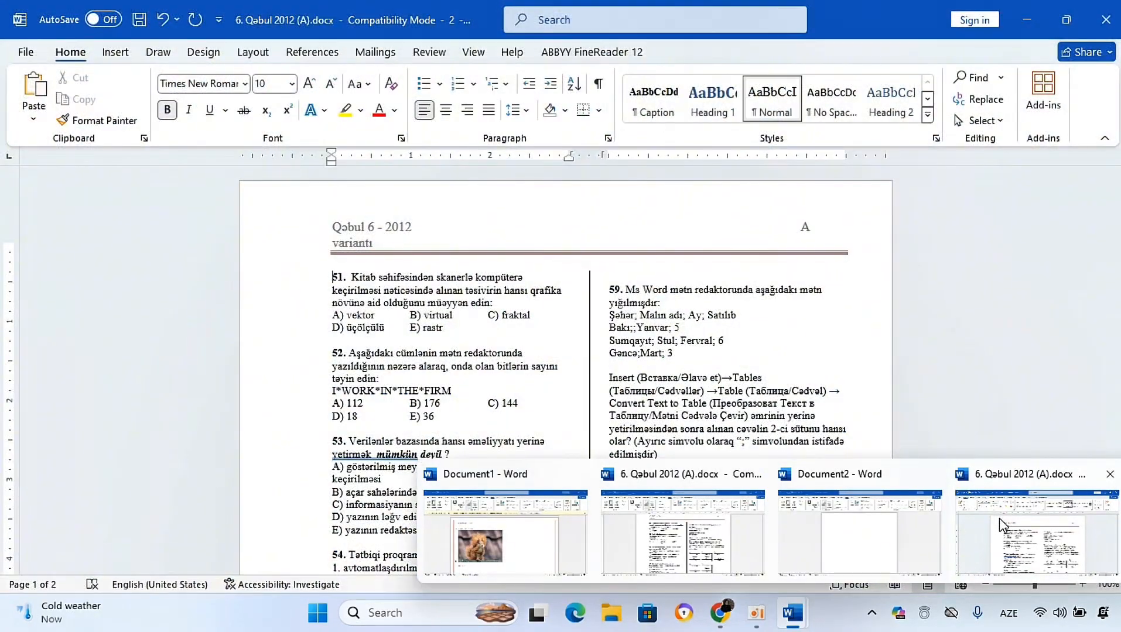
pyautogui.click(999, 519)
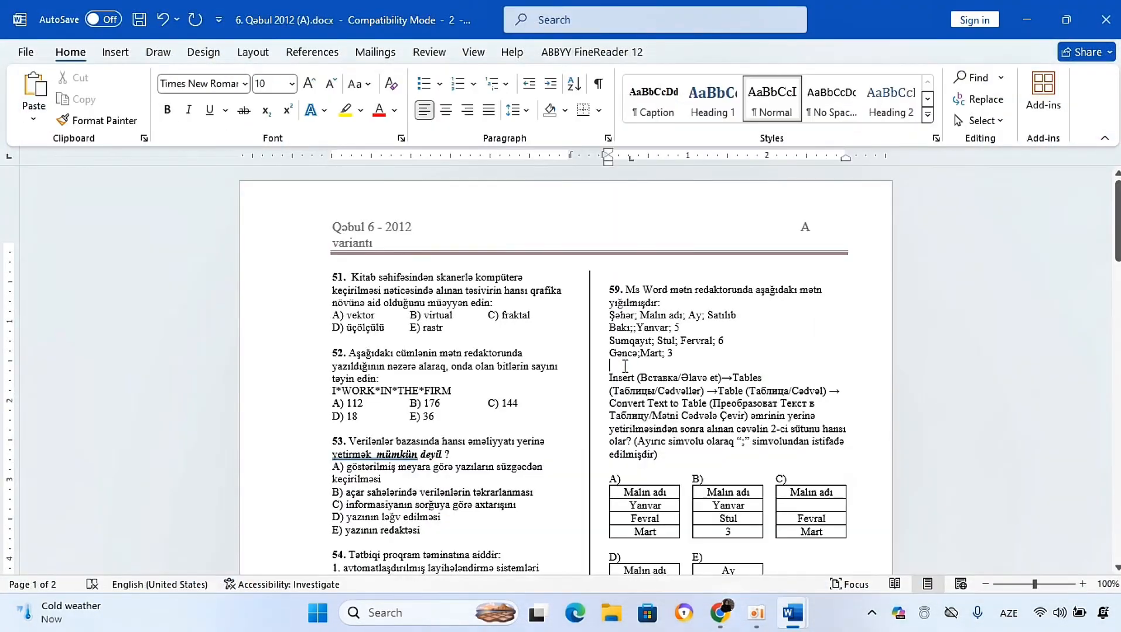
# Step: Arrange all open windows on screen, then maximize the document window again
pyautogui.click(482, 56)
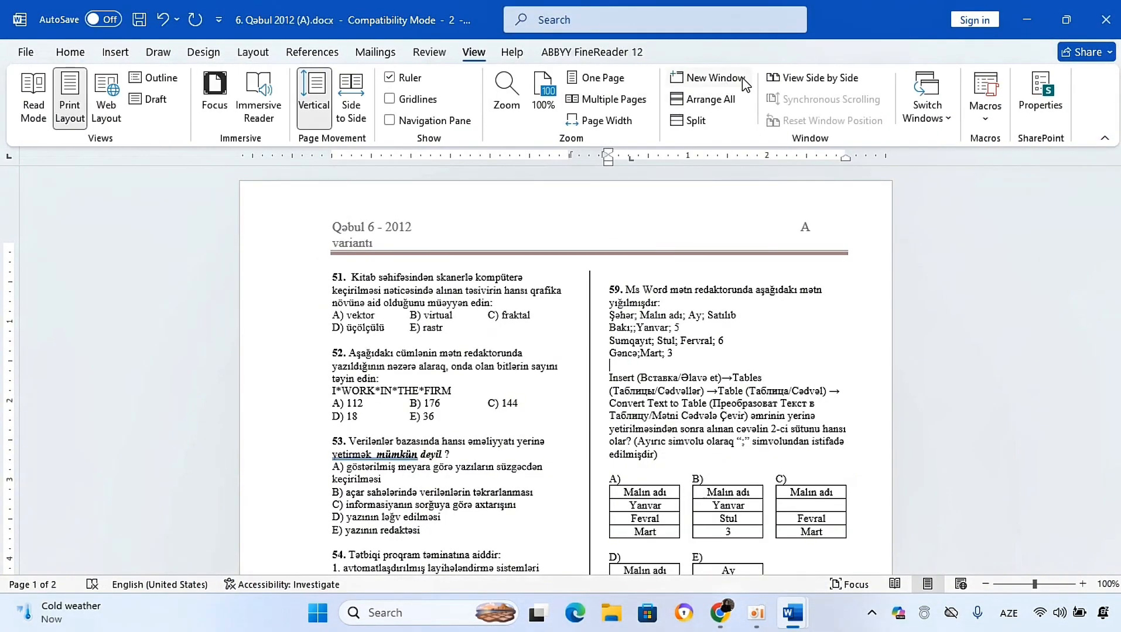
pyautogui.click(710, 101)
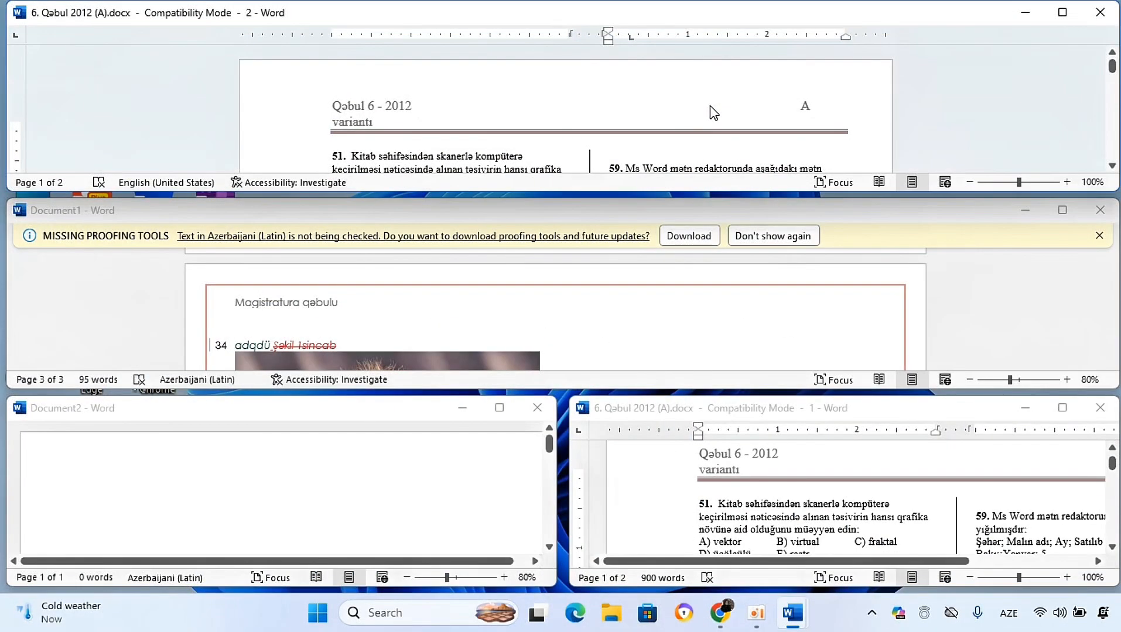
pyautogui.click(1061, 408)
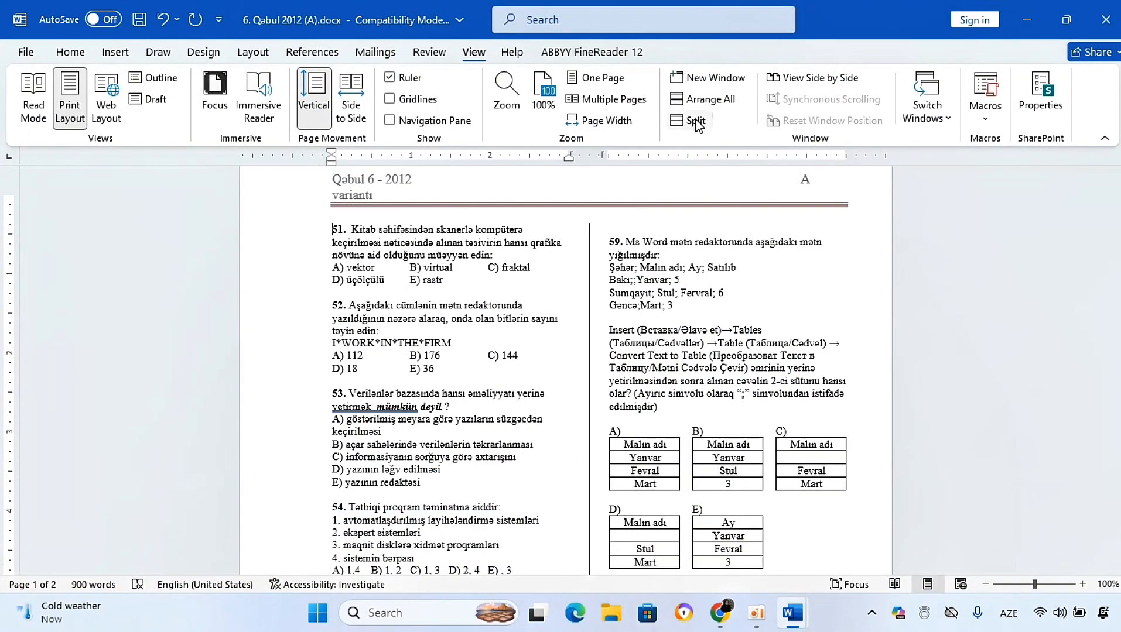
# Step: Split the document window into two panes and remove the split
pyautogui.click(695, 120)
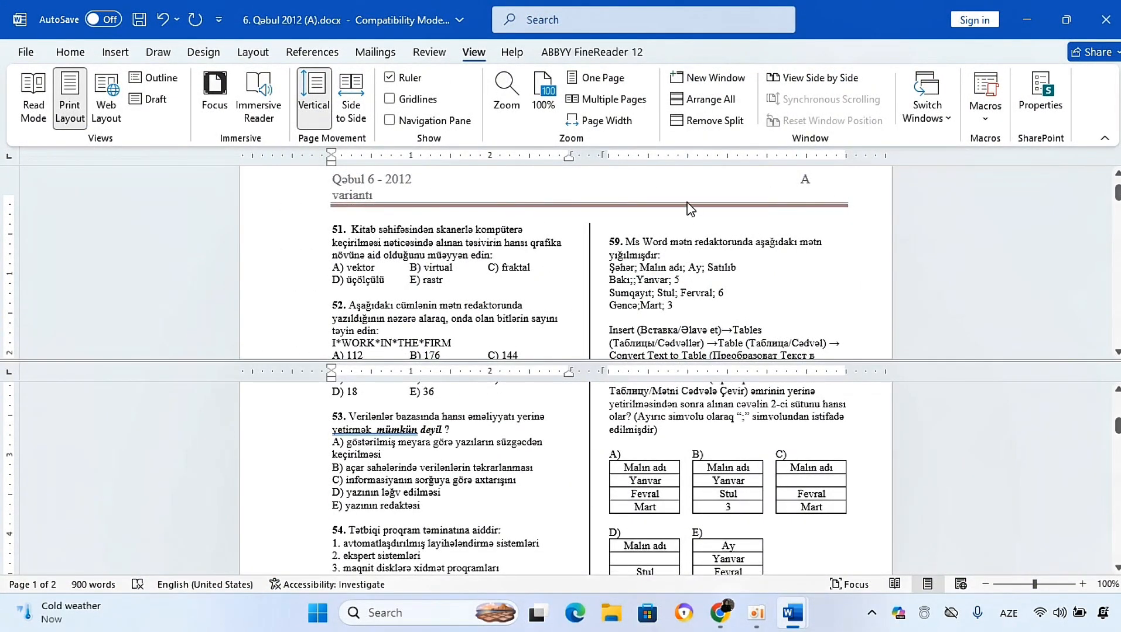
pyautogui.click(678, 122)
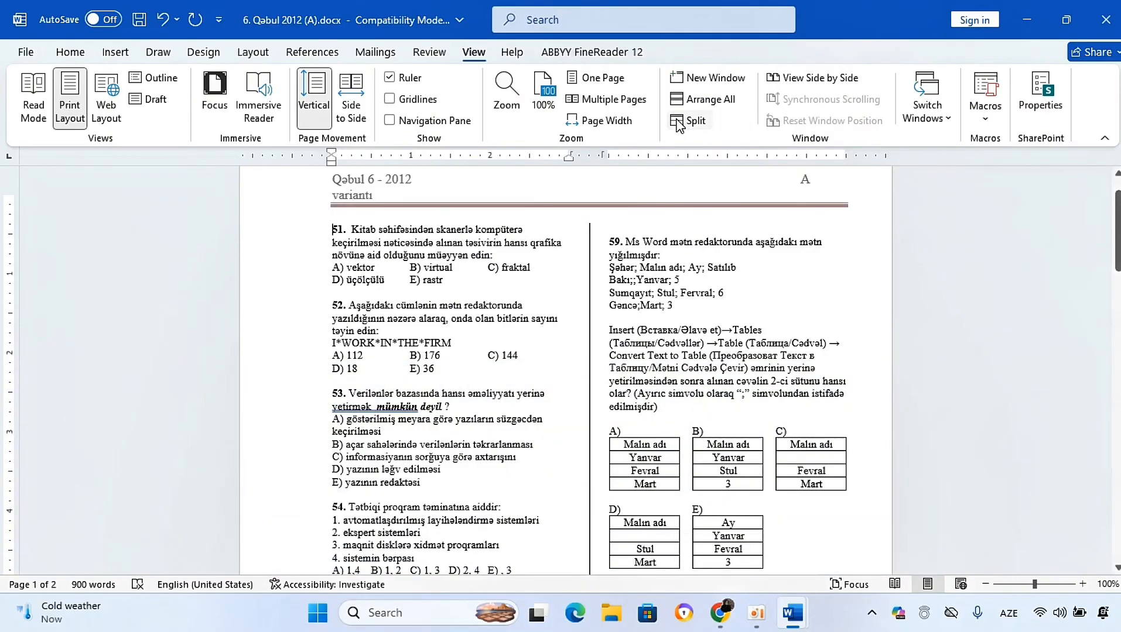
# Step: View the document side by side with Document1
pyautogui.click(779, 84)
pyautogui.click(463, 265)
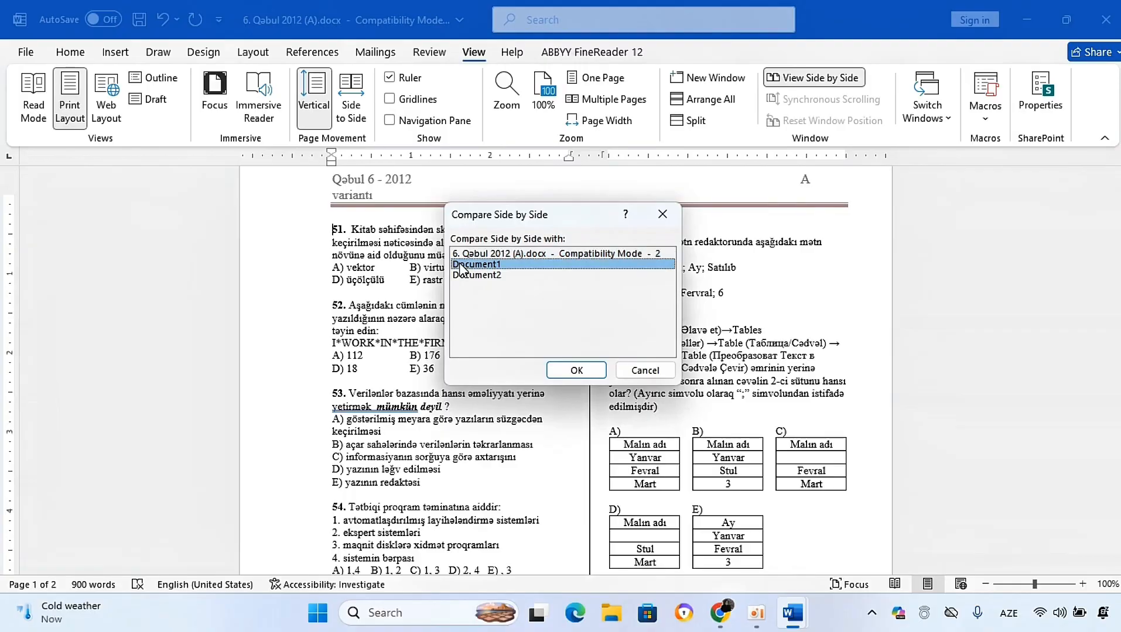
pyautogui.click(568, 374)
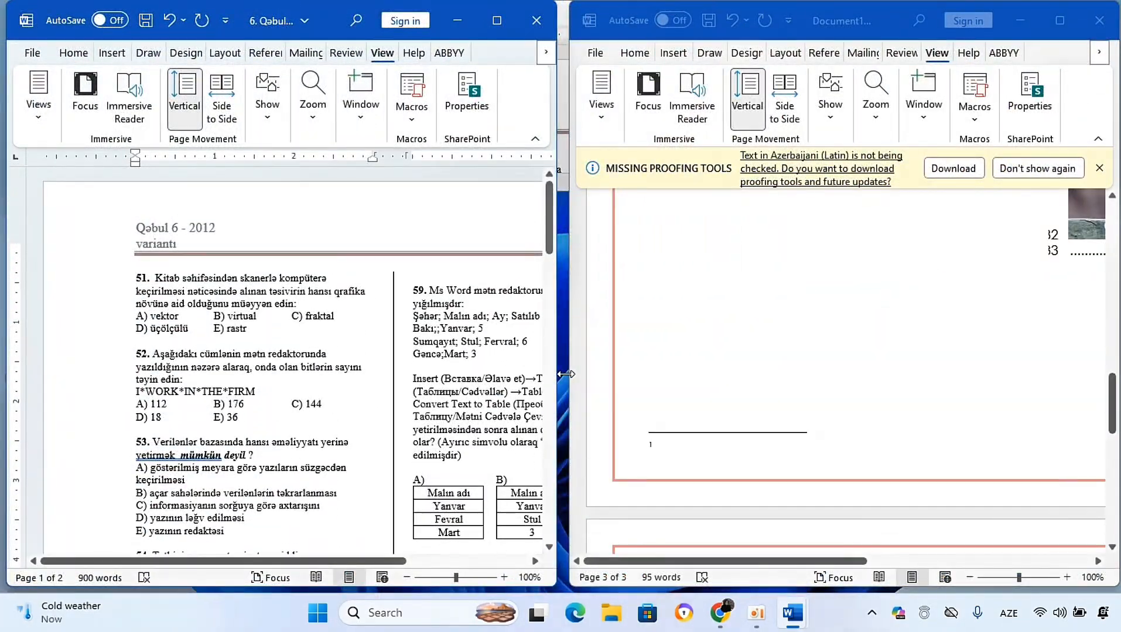
# Step: Toggle Synchronous Scrolling and scroll the document in the side-by-side view
pyautogui.moveTo(547, 225); pyautogui.dragTo(550, 280)
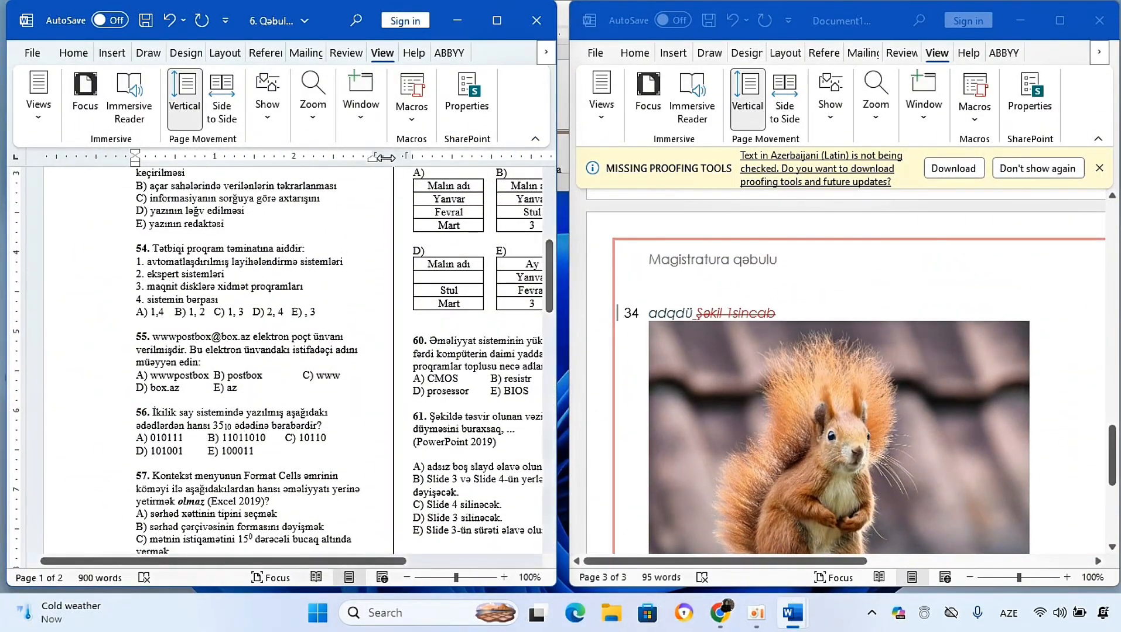
pyautogui.click(357, 126)
pyautogui.click(507, 179)
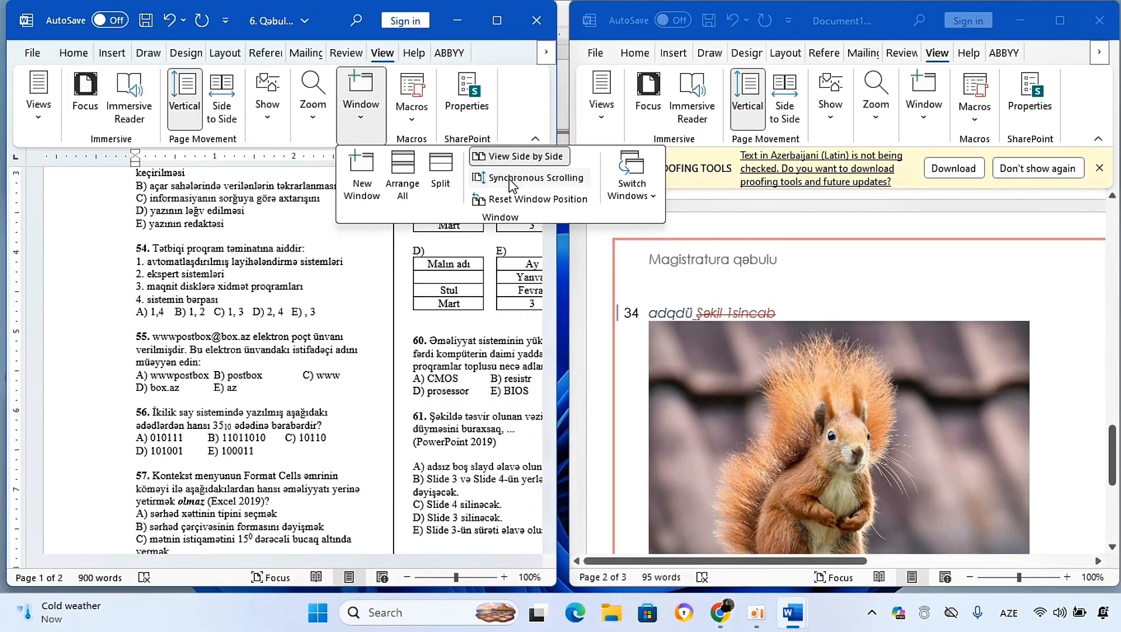
pyautogui.moveTo(544, 319); pyautogui.dragTo(558, 268)
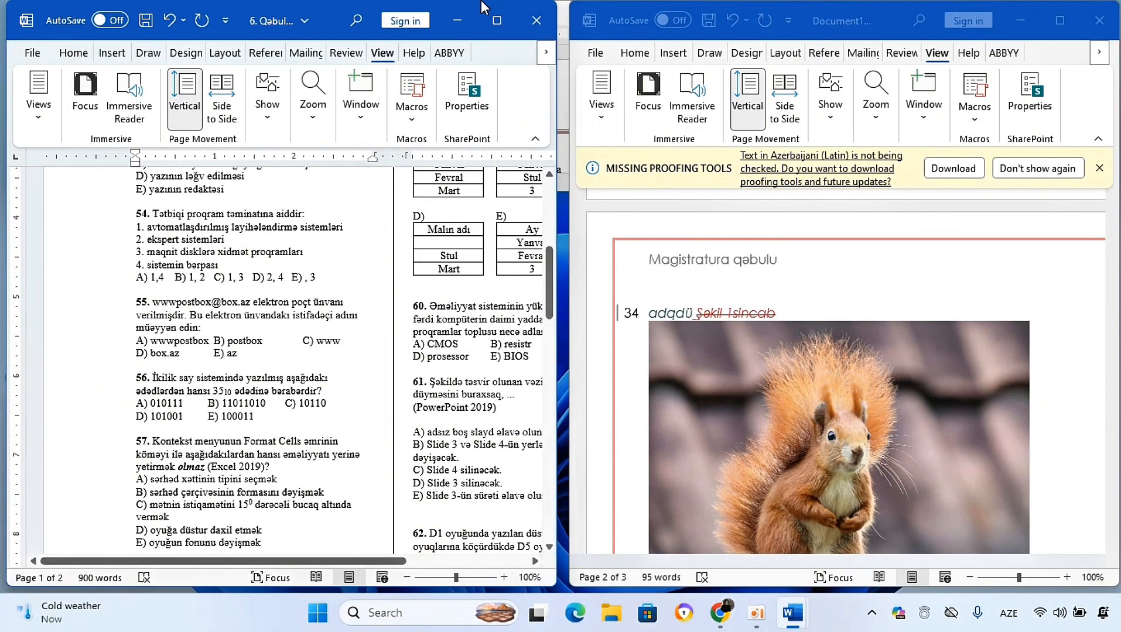
# Step: Maximize the window, reset the side-by-side window positions, and maximize again
pyautogui.click(496, 20)
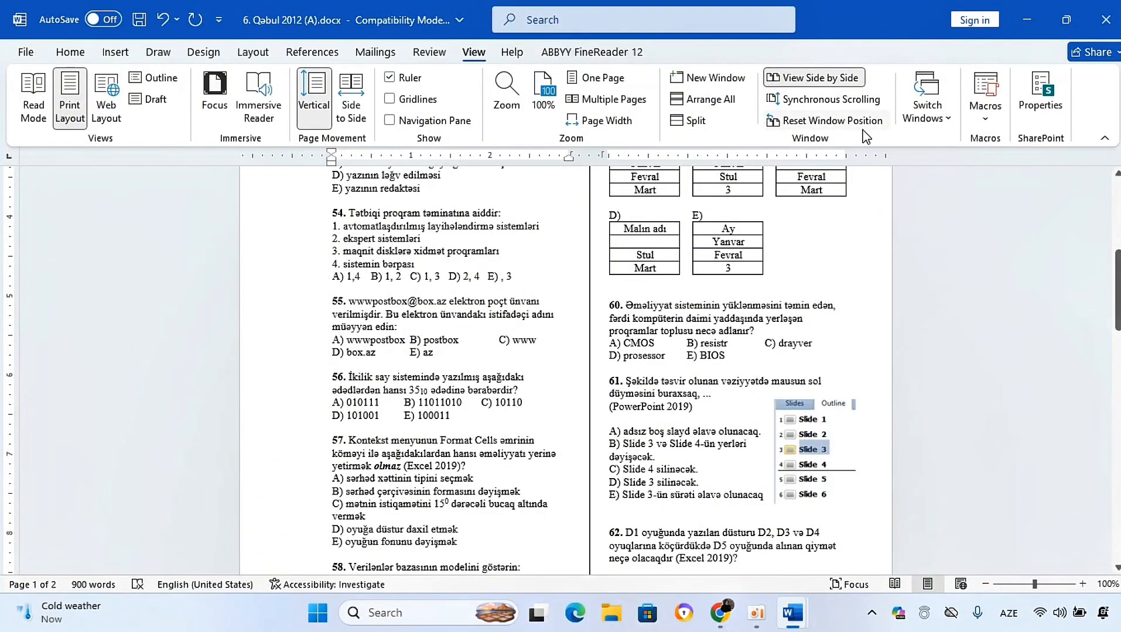
pyautogui.click(838, 121)
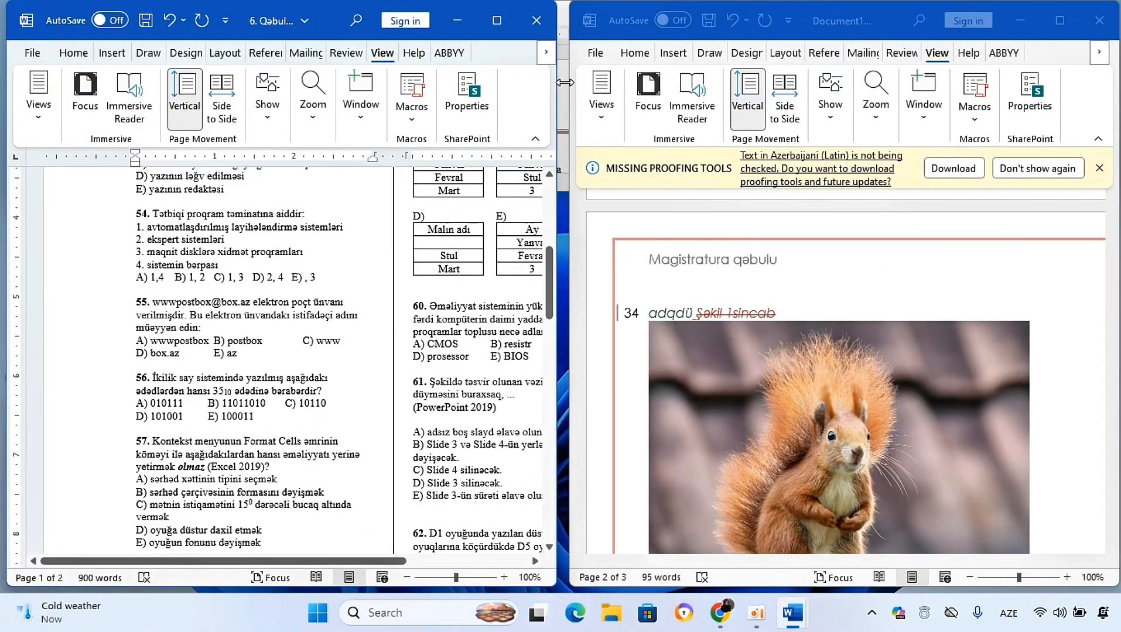
pyautogui.click(497, 21)
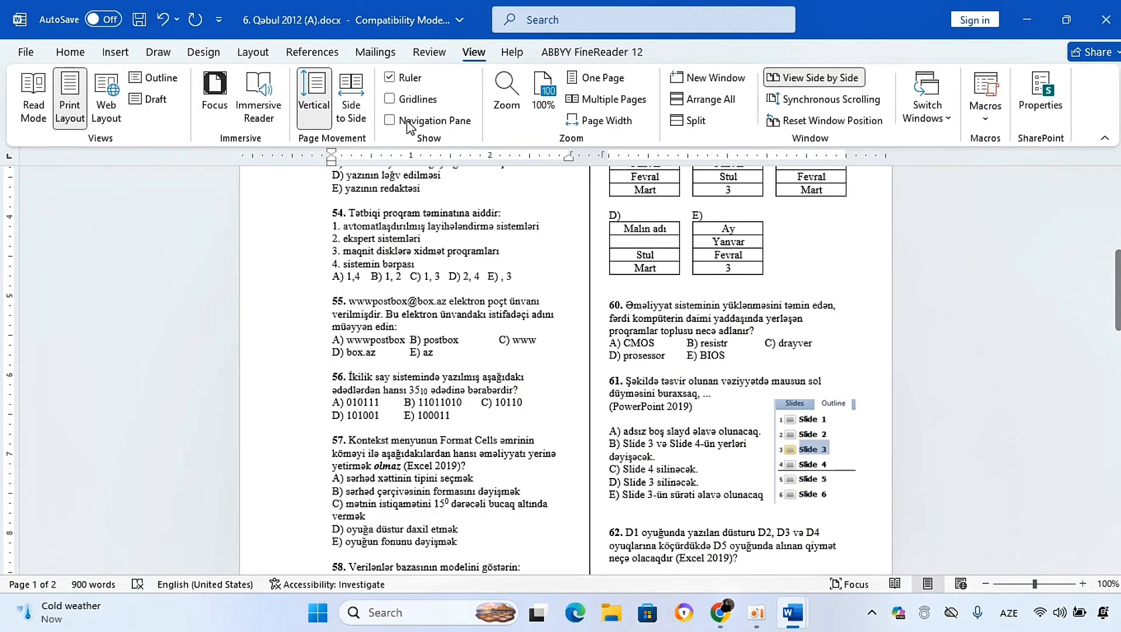
# Step: Browse the File backstage view and the Home, Insert, Design, Layout and Review command sets
pyautogui.click(25, 53)
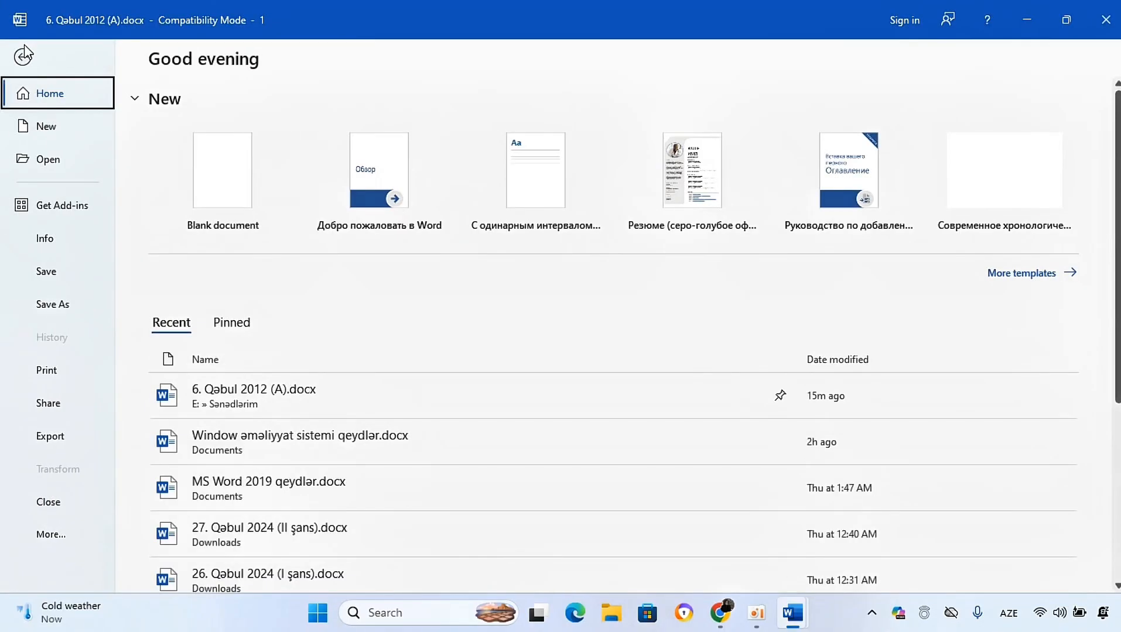
pyautogui.click(20, 66)
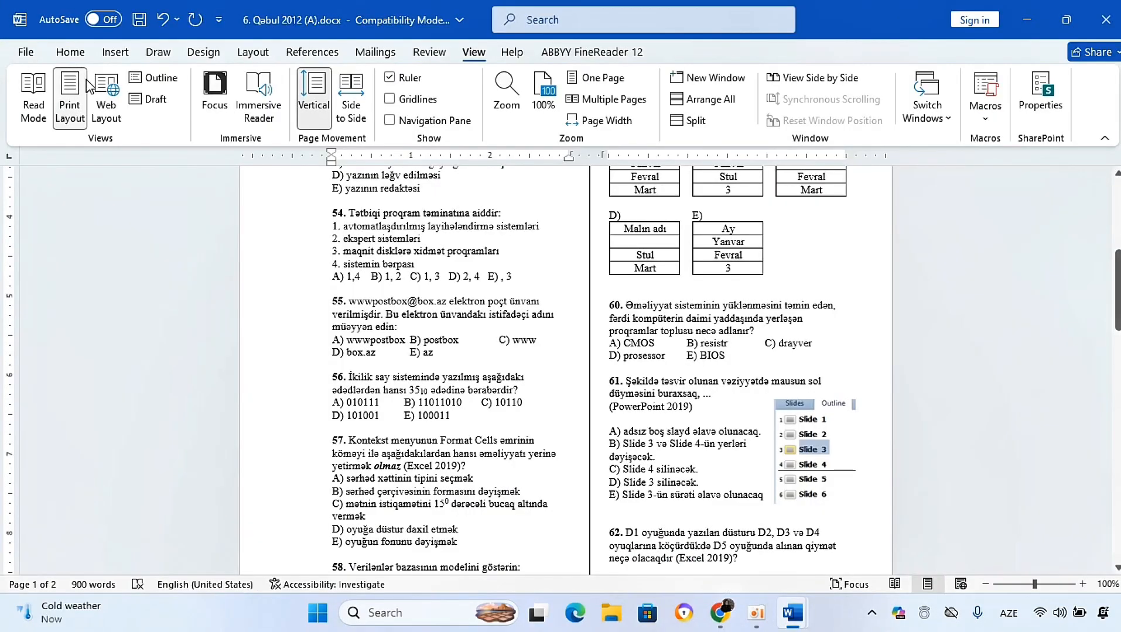
pyautogui.click(66, 52)
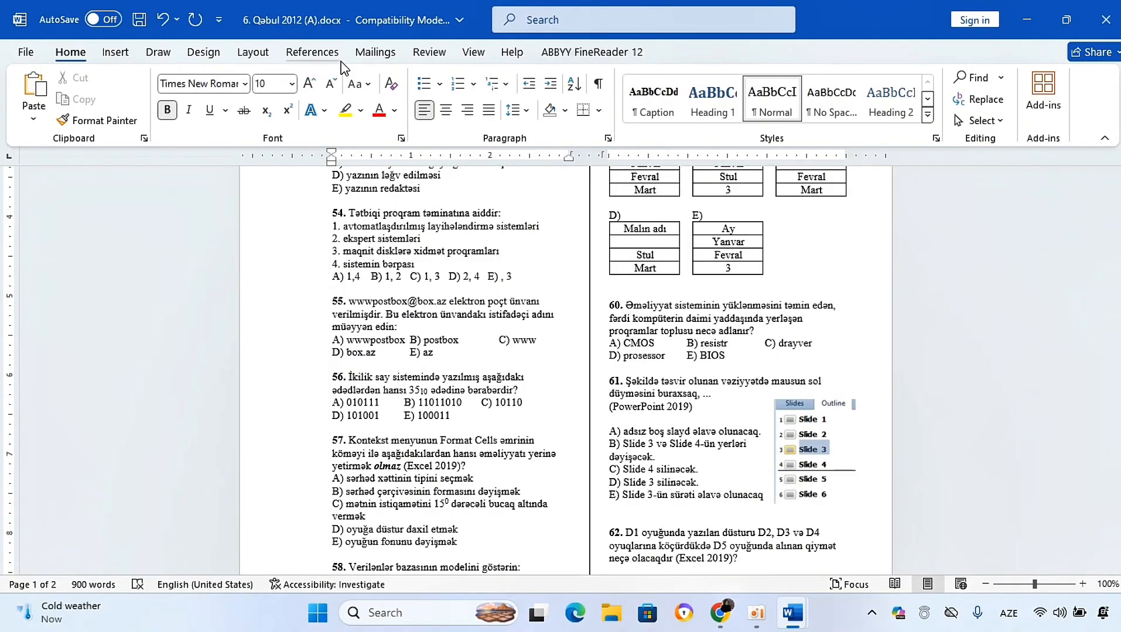
pyautogui.click(126, 56)
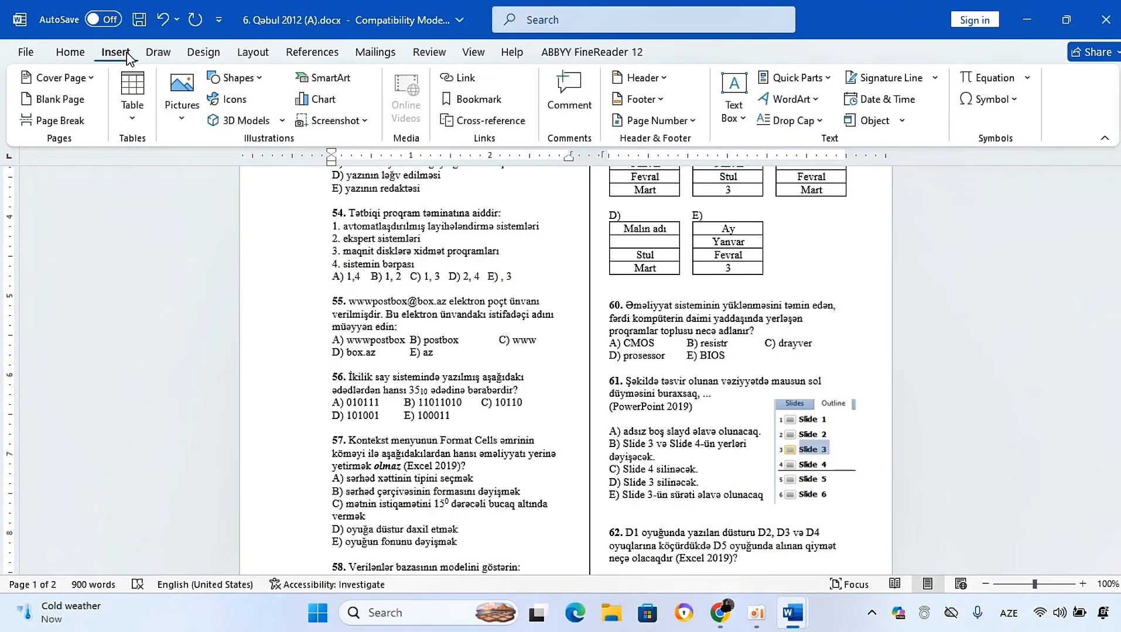
pyautogui.click(204, 56)
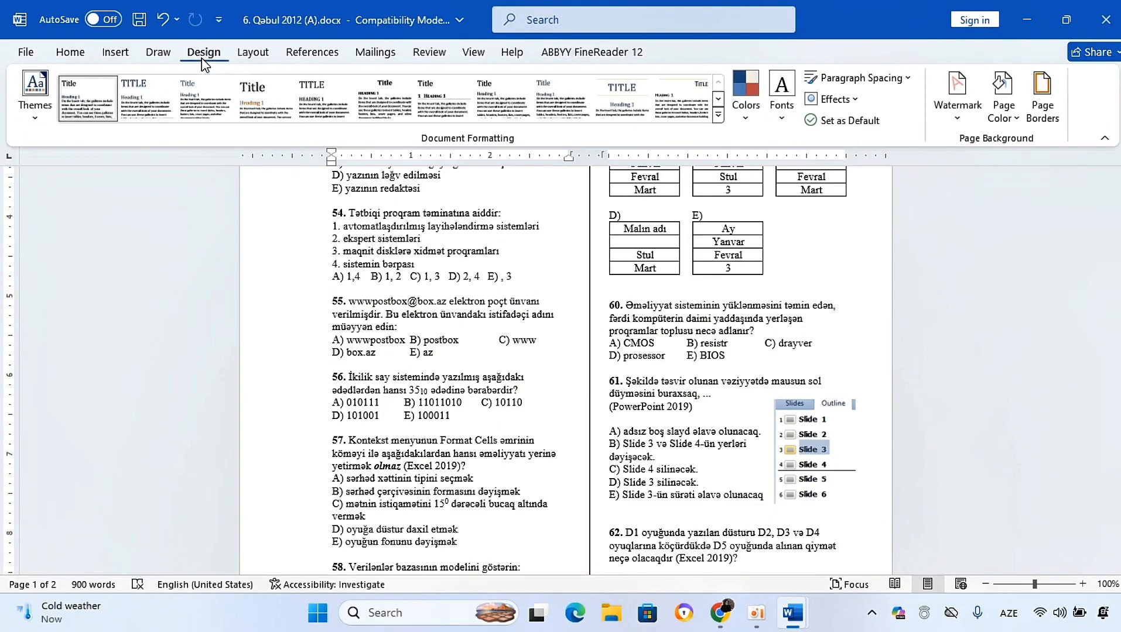
pyautogui.click(261, 56)
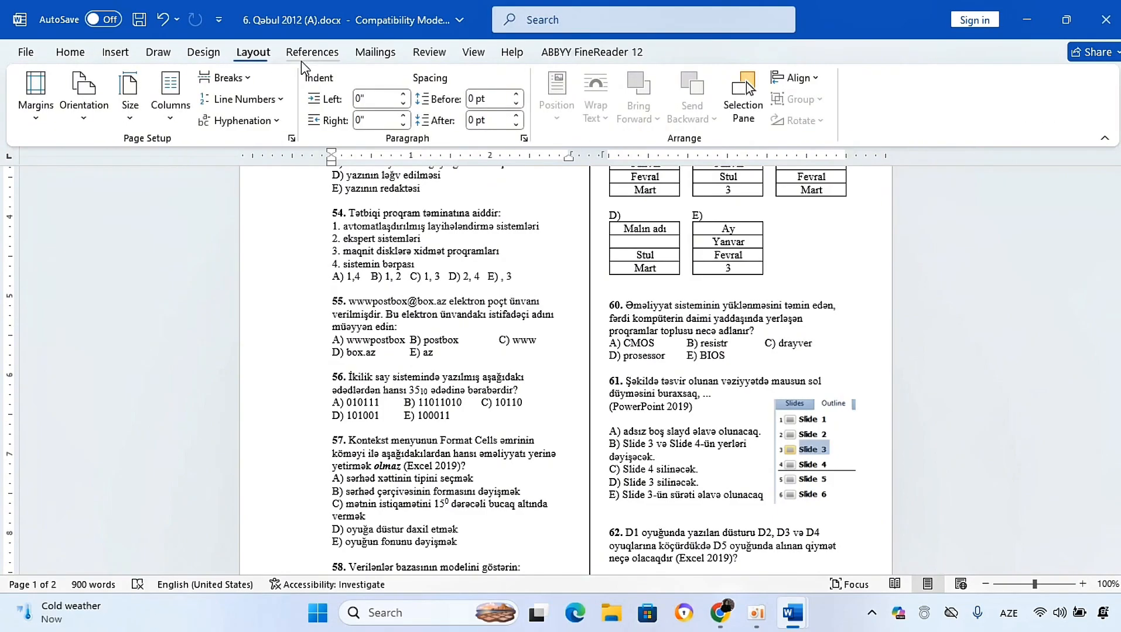
pyautogui.click(428, 54)
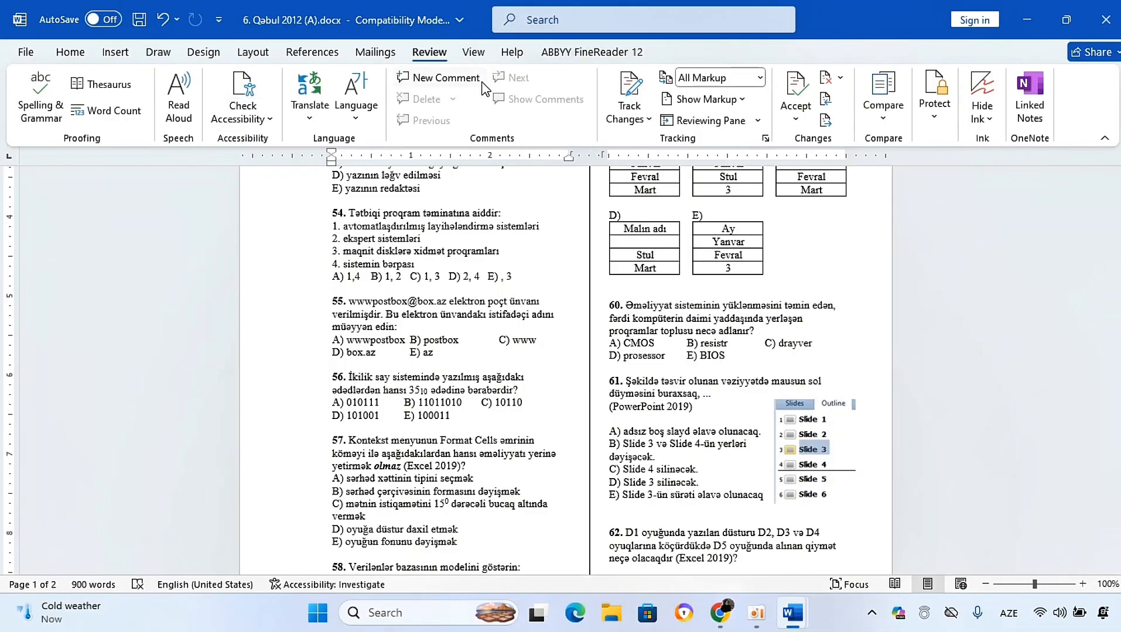
# Step: Switch back to the View commands, then bring up the Document2 window and maximize it
pyautogui.click(467, 54)
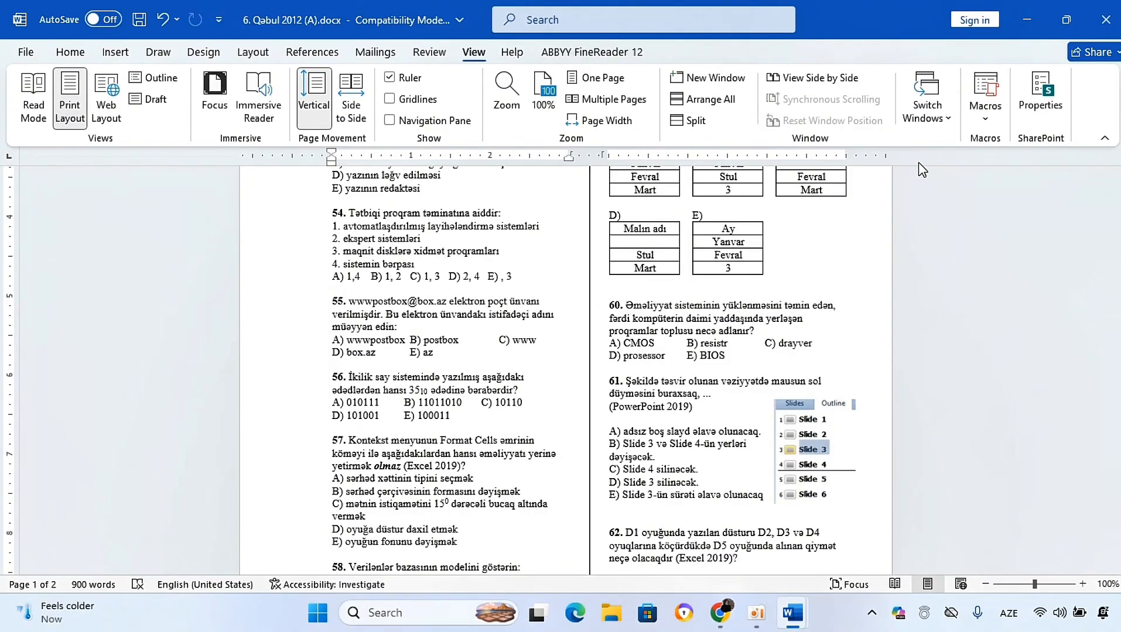
pyautogui.moveTo(811, 619)
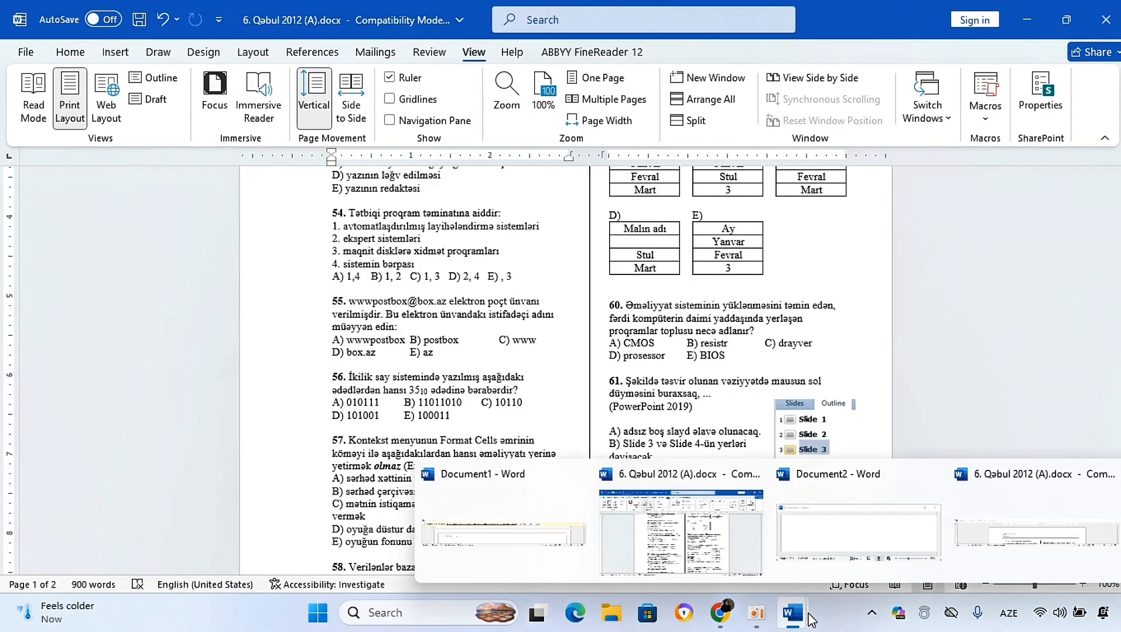
pyautogui.click(845, 546)
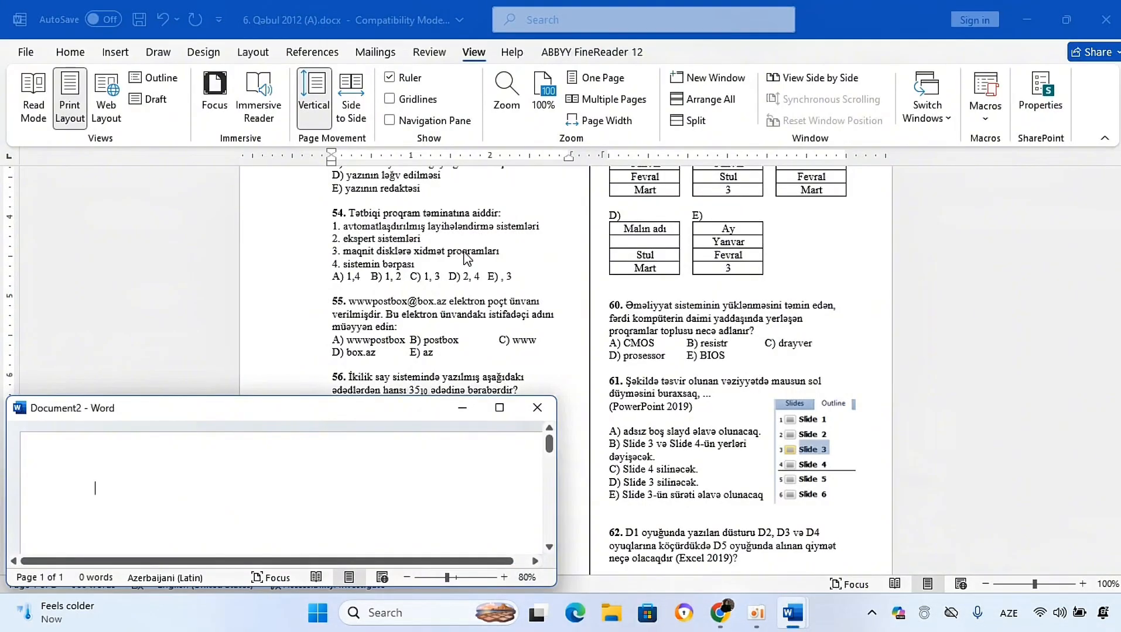
pyautogui.click(499, 408)
# Step: Open the Save As dialog for Document2 and review the save-as-type options
pyautogui.click(143, 20)
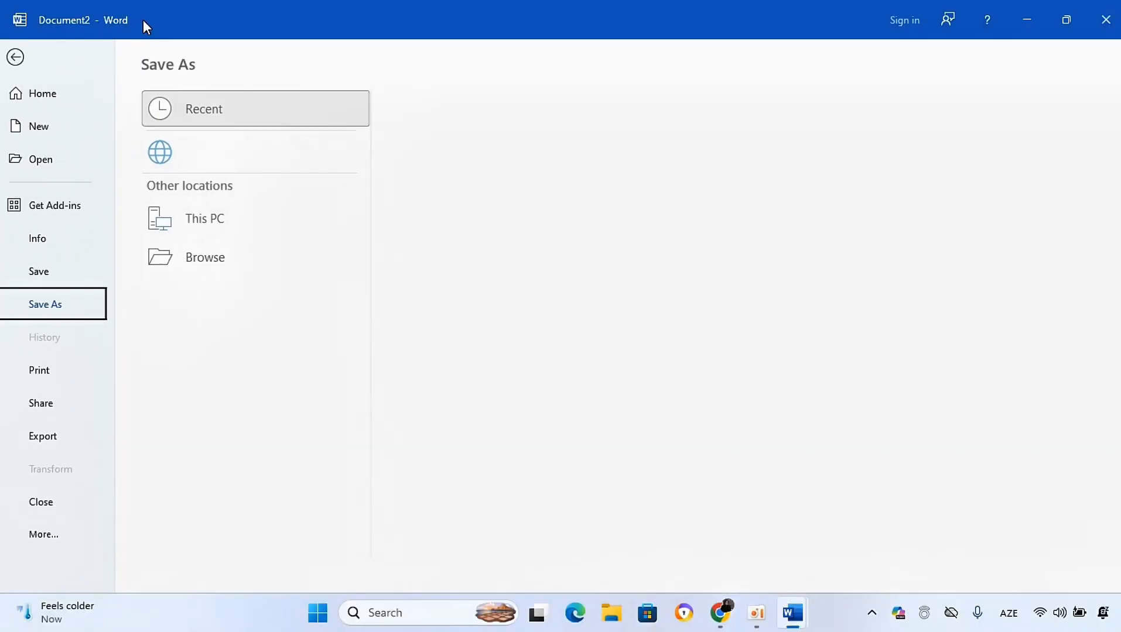
pyautogui.click(175, 307)
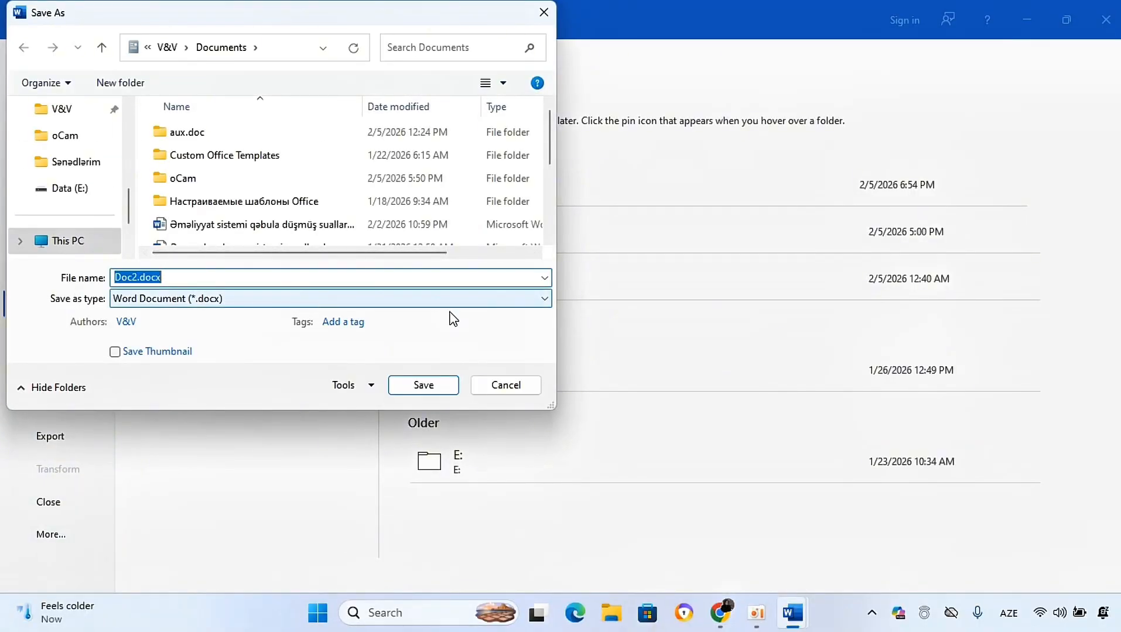
pyautogui.click(538, 300)
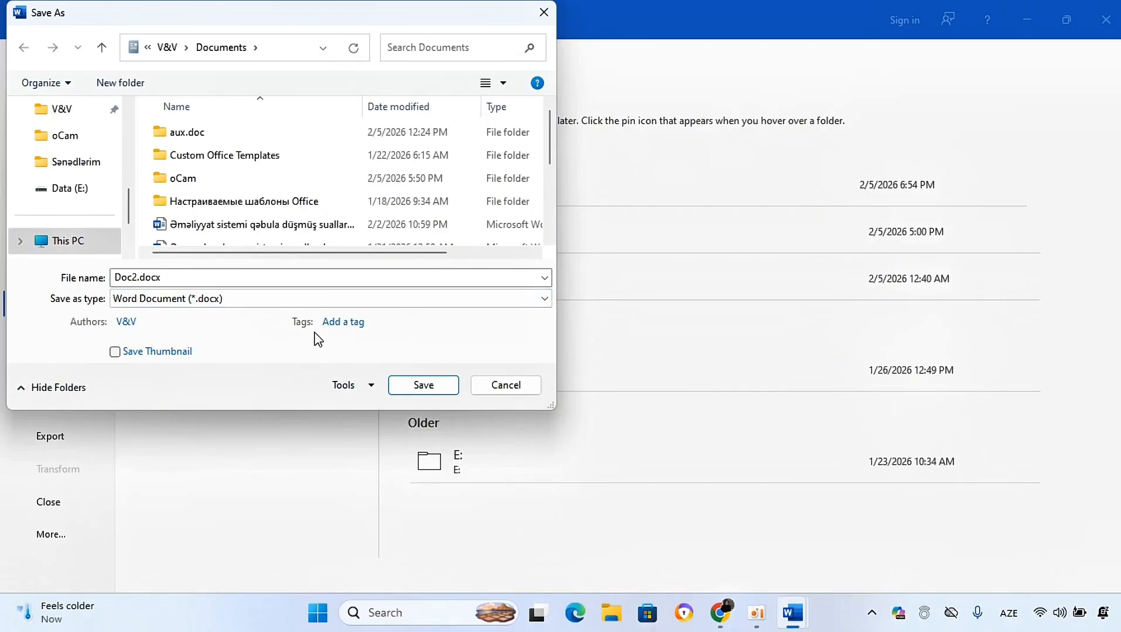
# Step: Inspect the General Options password settings under Tools, then cancel the Save As dialog and close the Document2 window
pyautogui.click(369, 386)
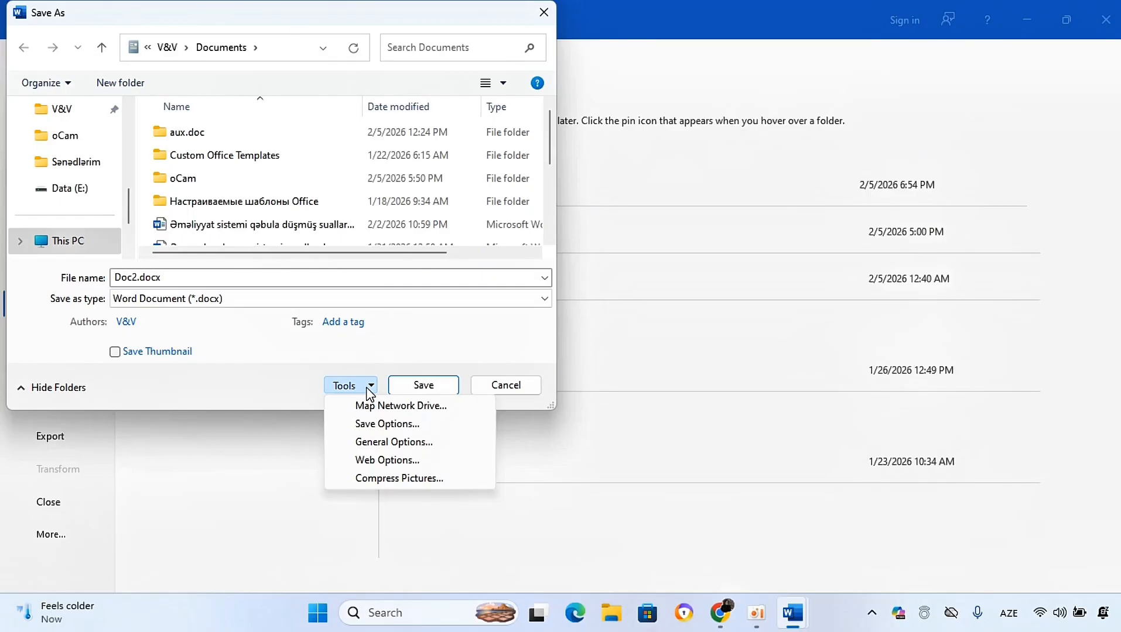
pyautogui.click(384, 443)
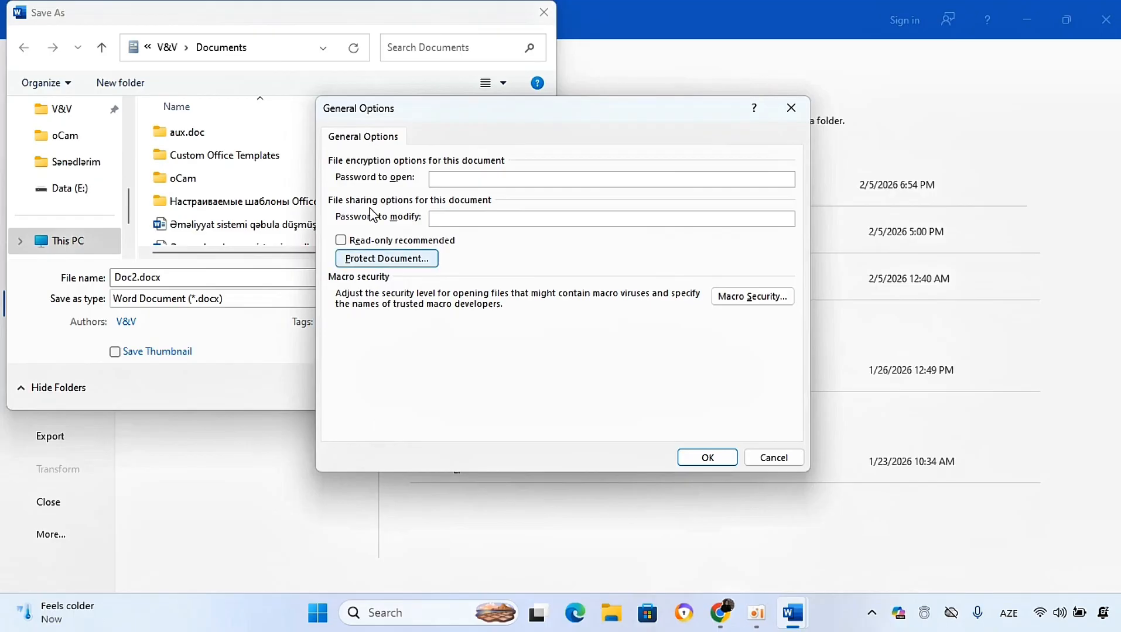
pyautogui.click(791, 108)
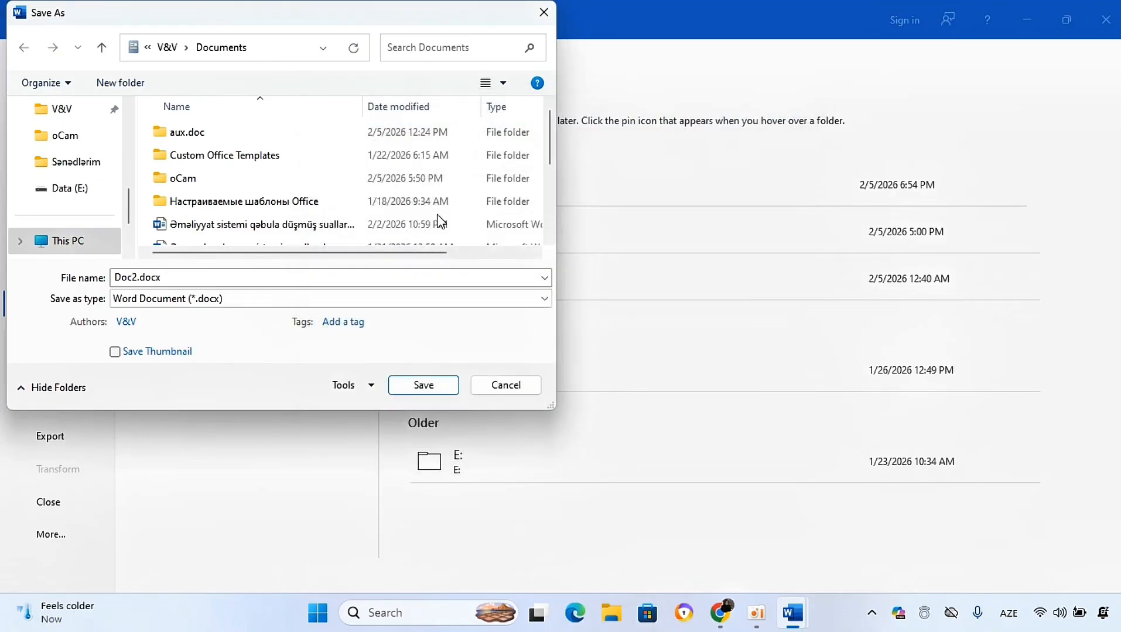
pyautogui.click(543, 12)
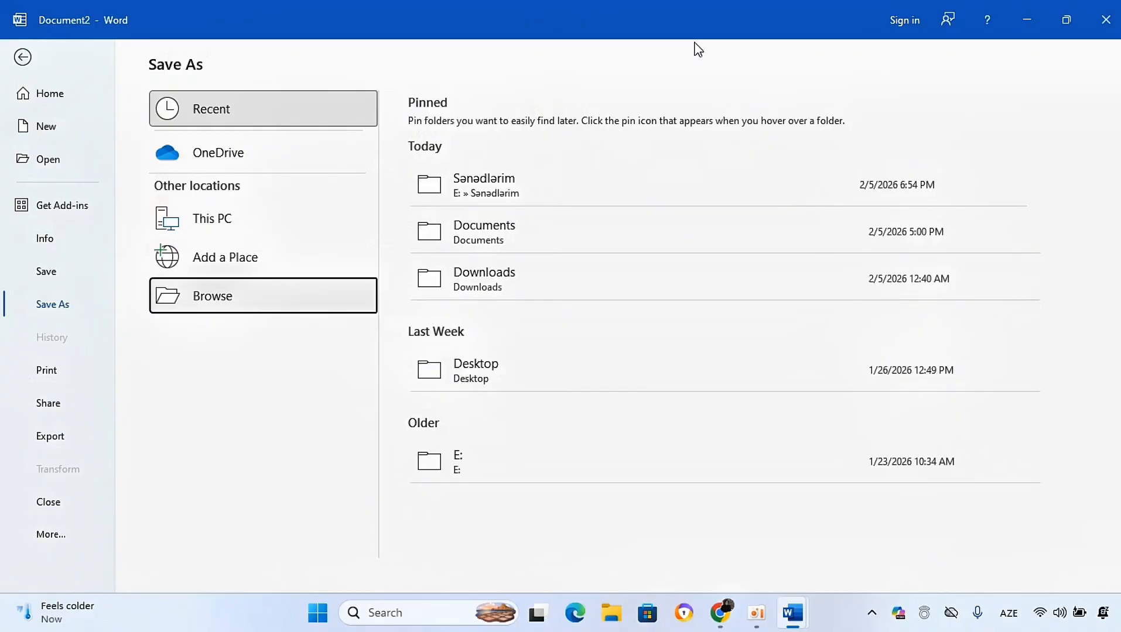
pyautogui.click(1105, 20)
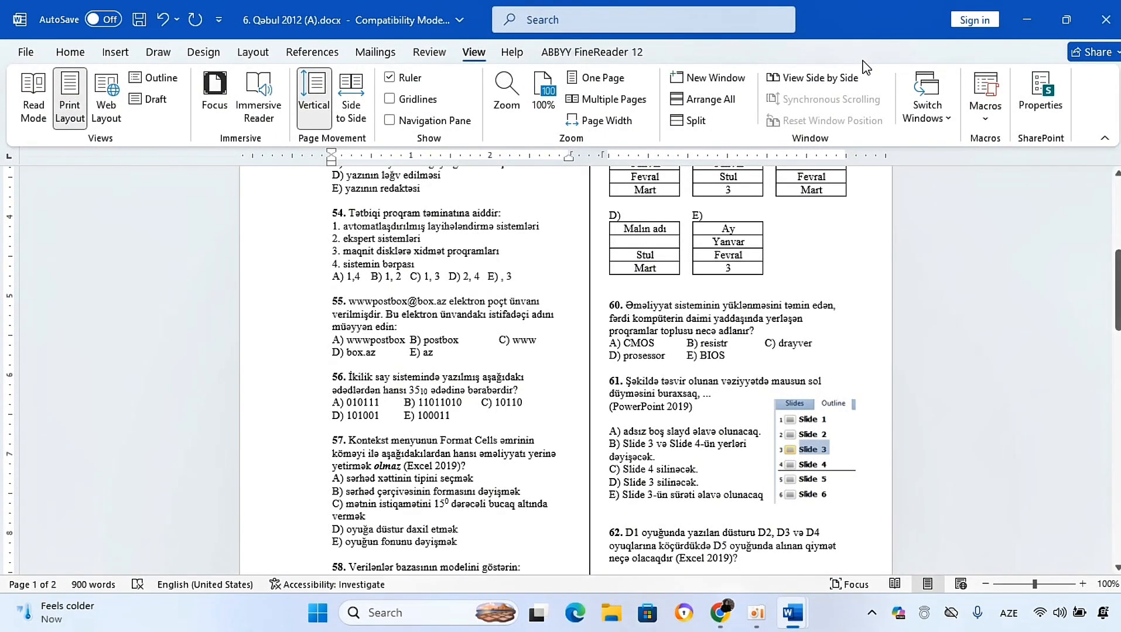